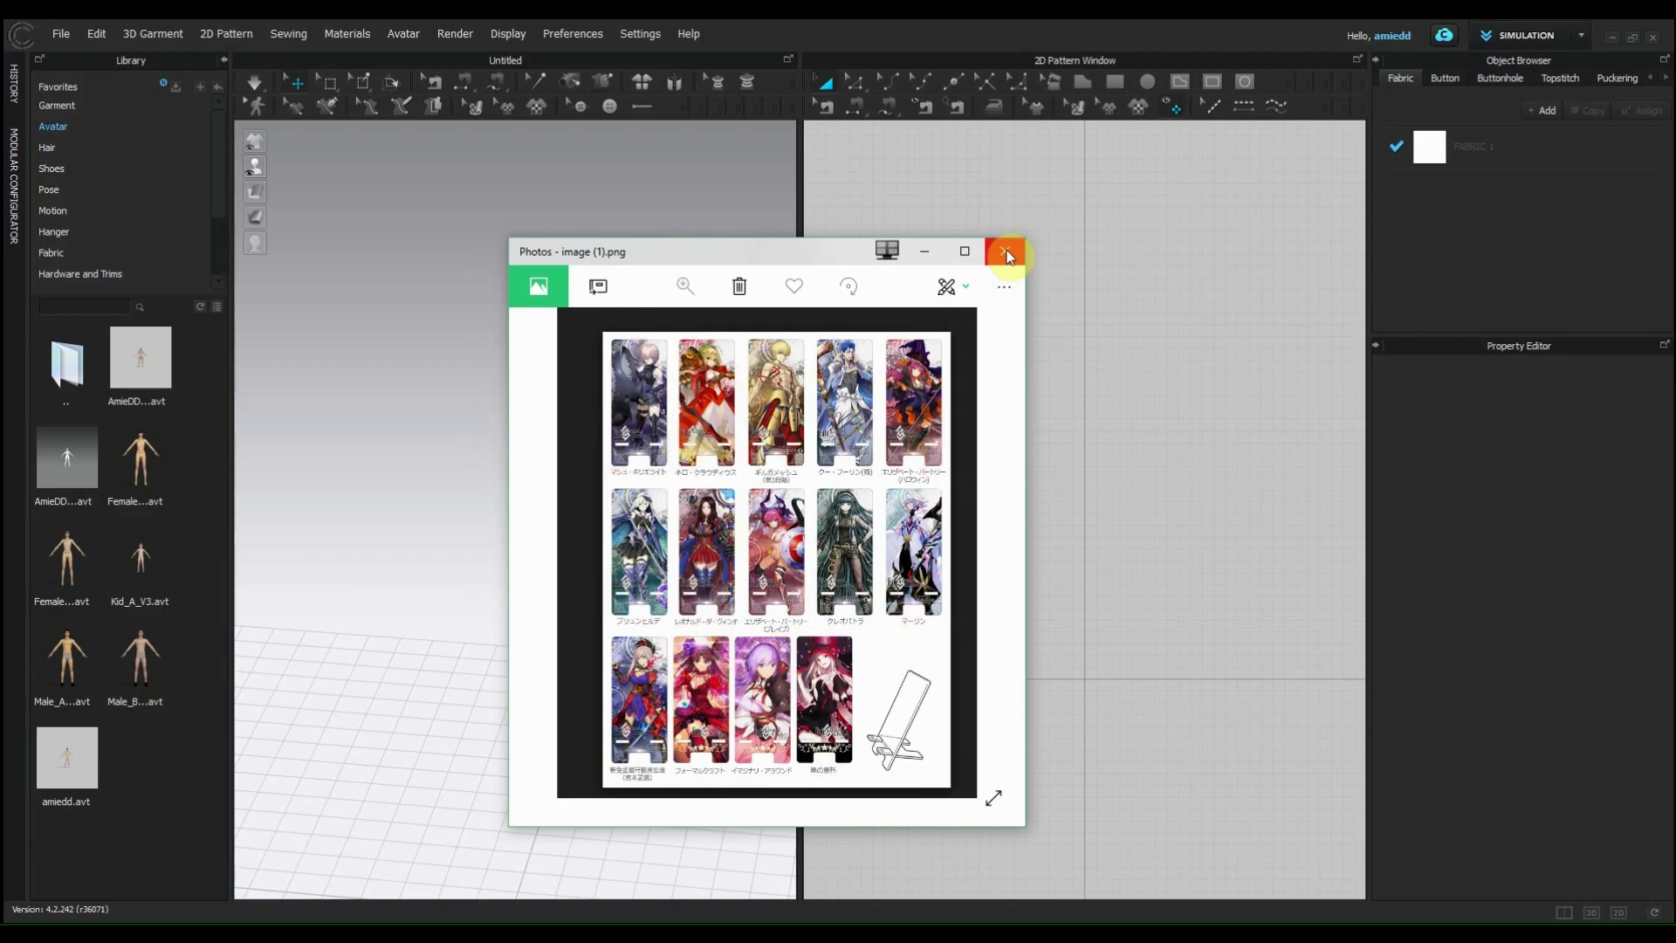
Step: Close the reference image and inspect the empty 3D window's ground grid from different angles
left_click(1006, 253)
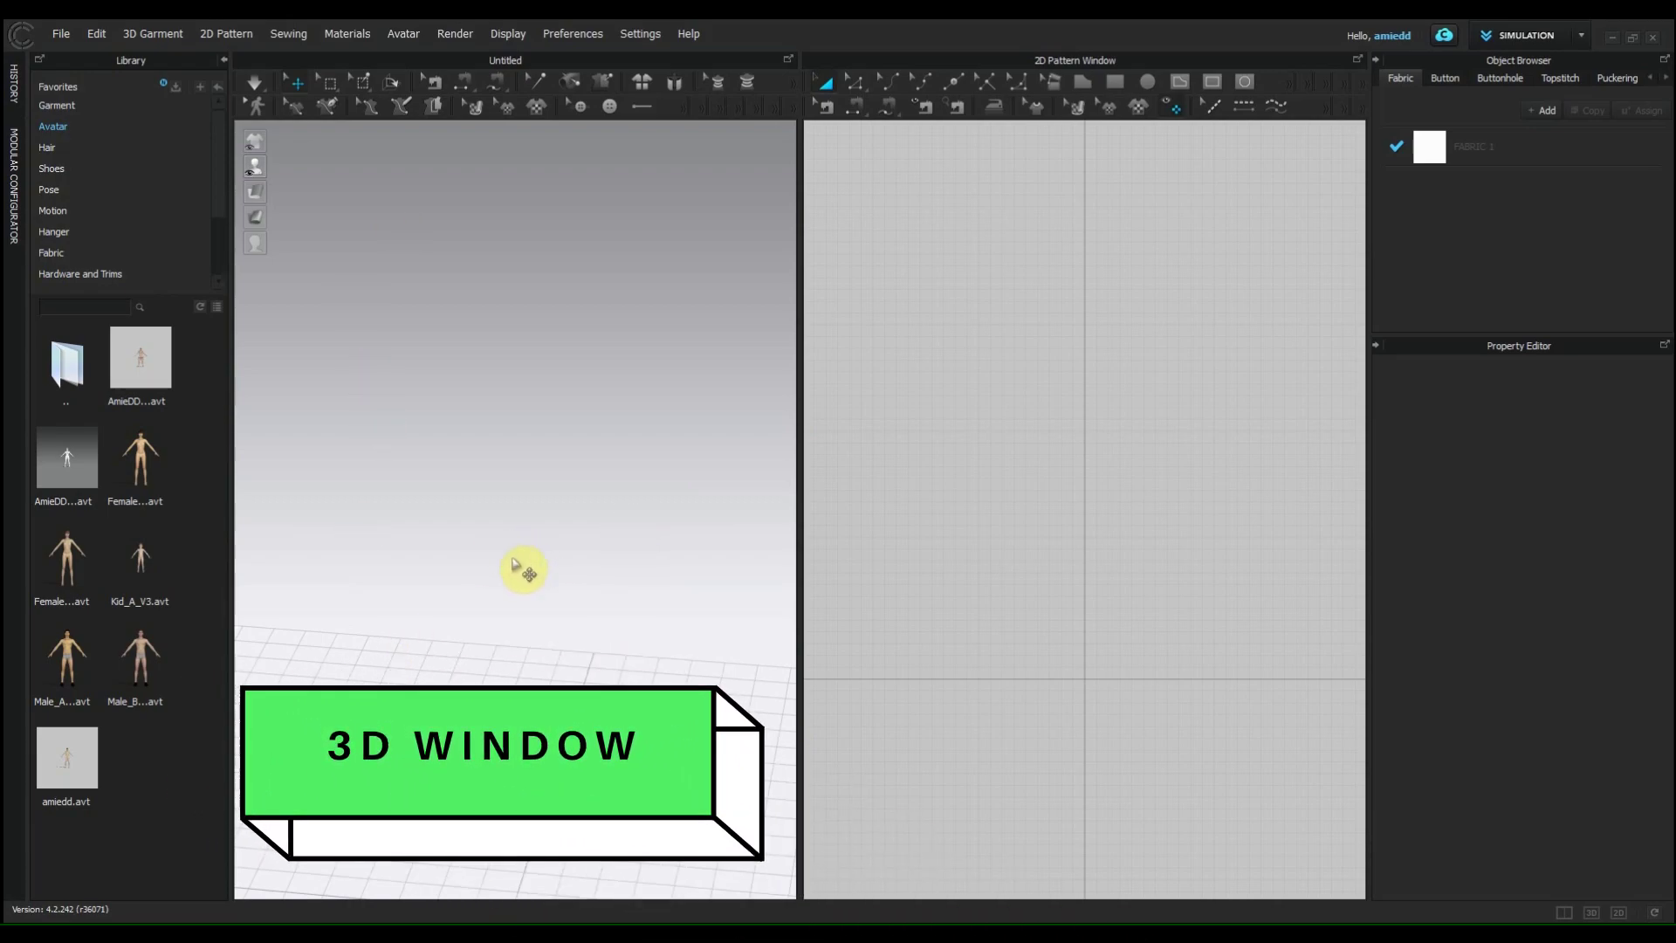
scroll(528, 601, "down", 3)
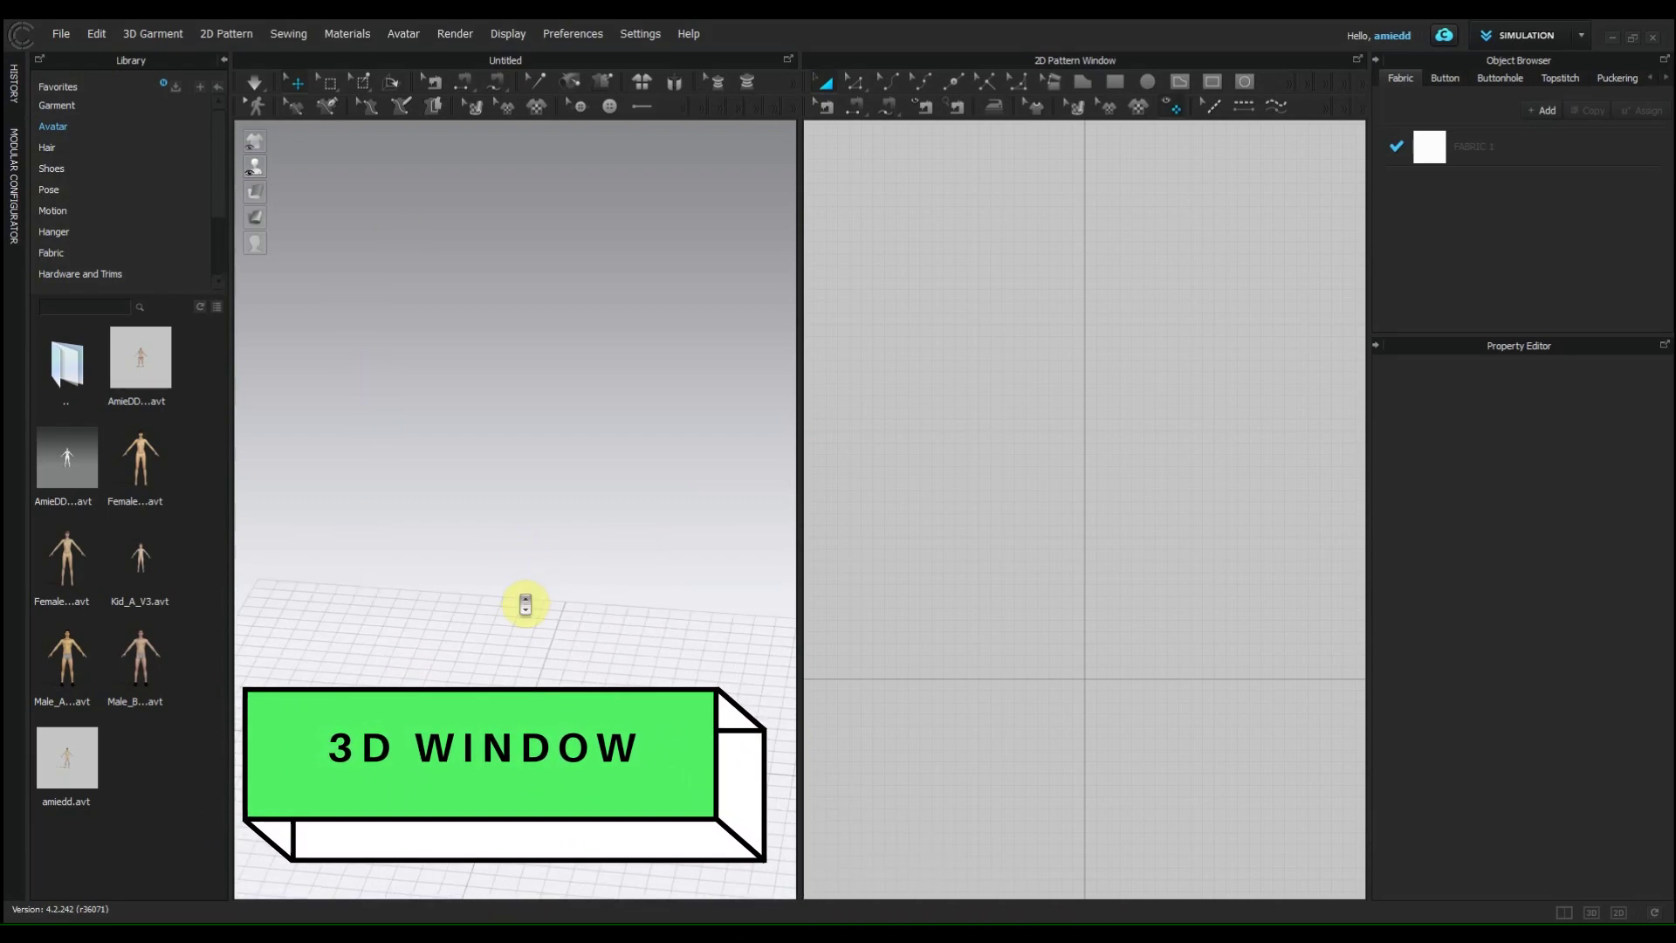
right_click_drag(524, 602, 479, 587)
middle_click_drag(454, 543, 568, 402)
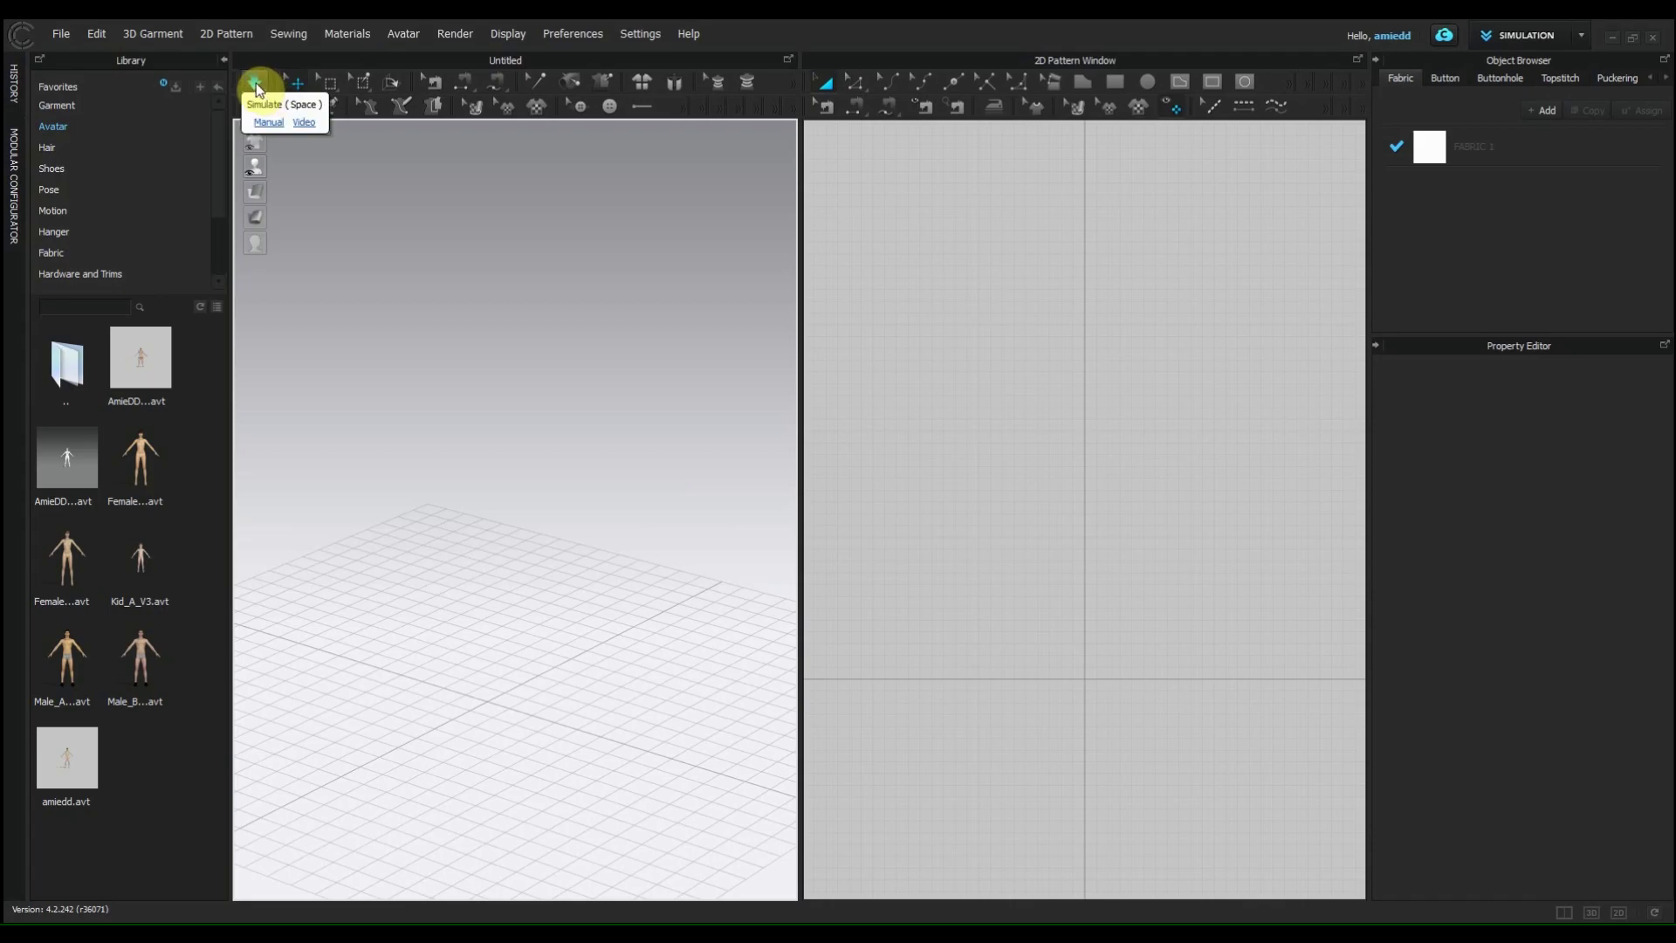
Step: Draw three upright rectangular pattern pieces side by side in the 2D Pattern Window
left_click(220, 35)
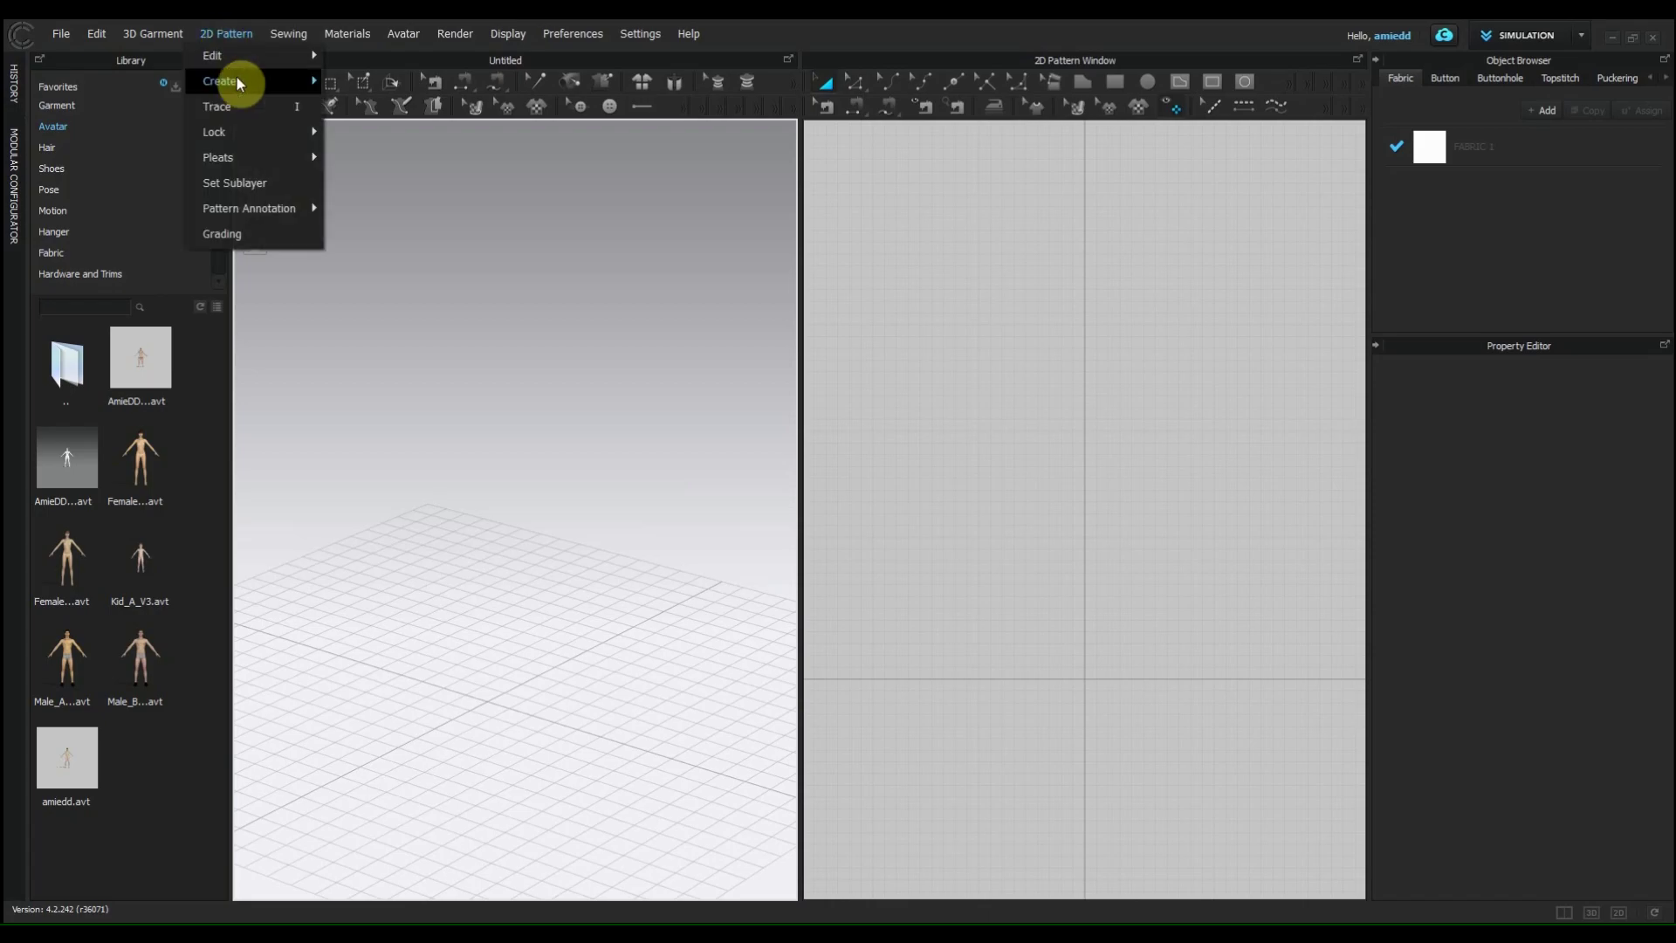
mouse_move(243, 82)
left_click(368, 110)
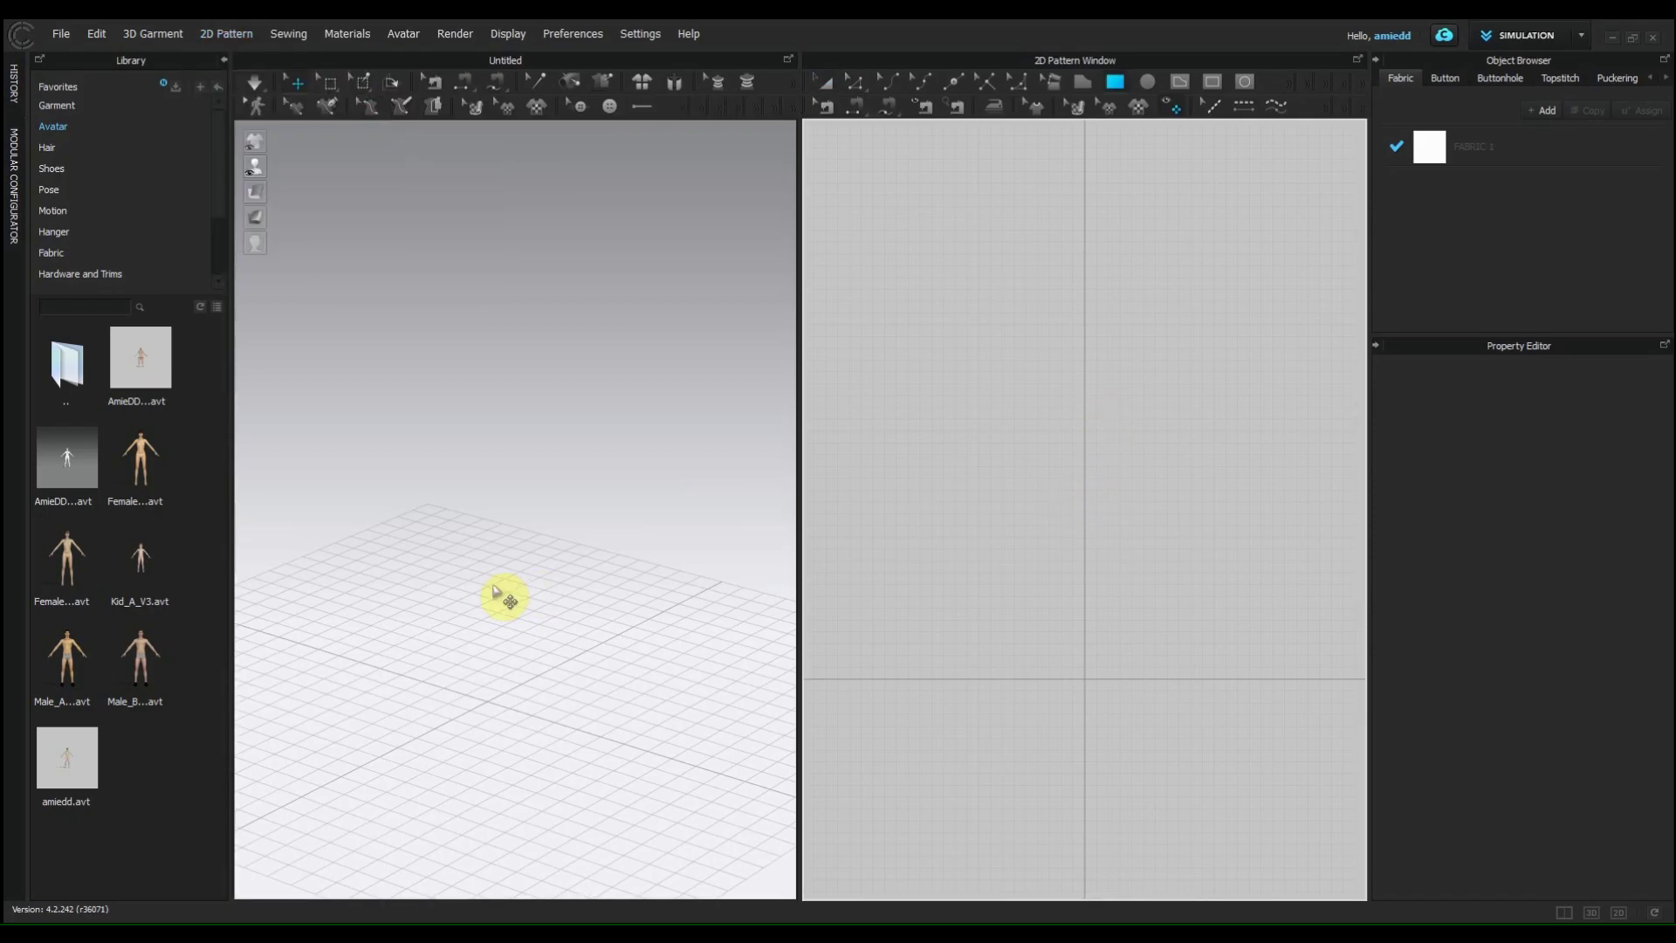
left_click_drag(883, 458, 1003, 650)
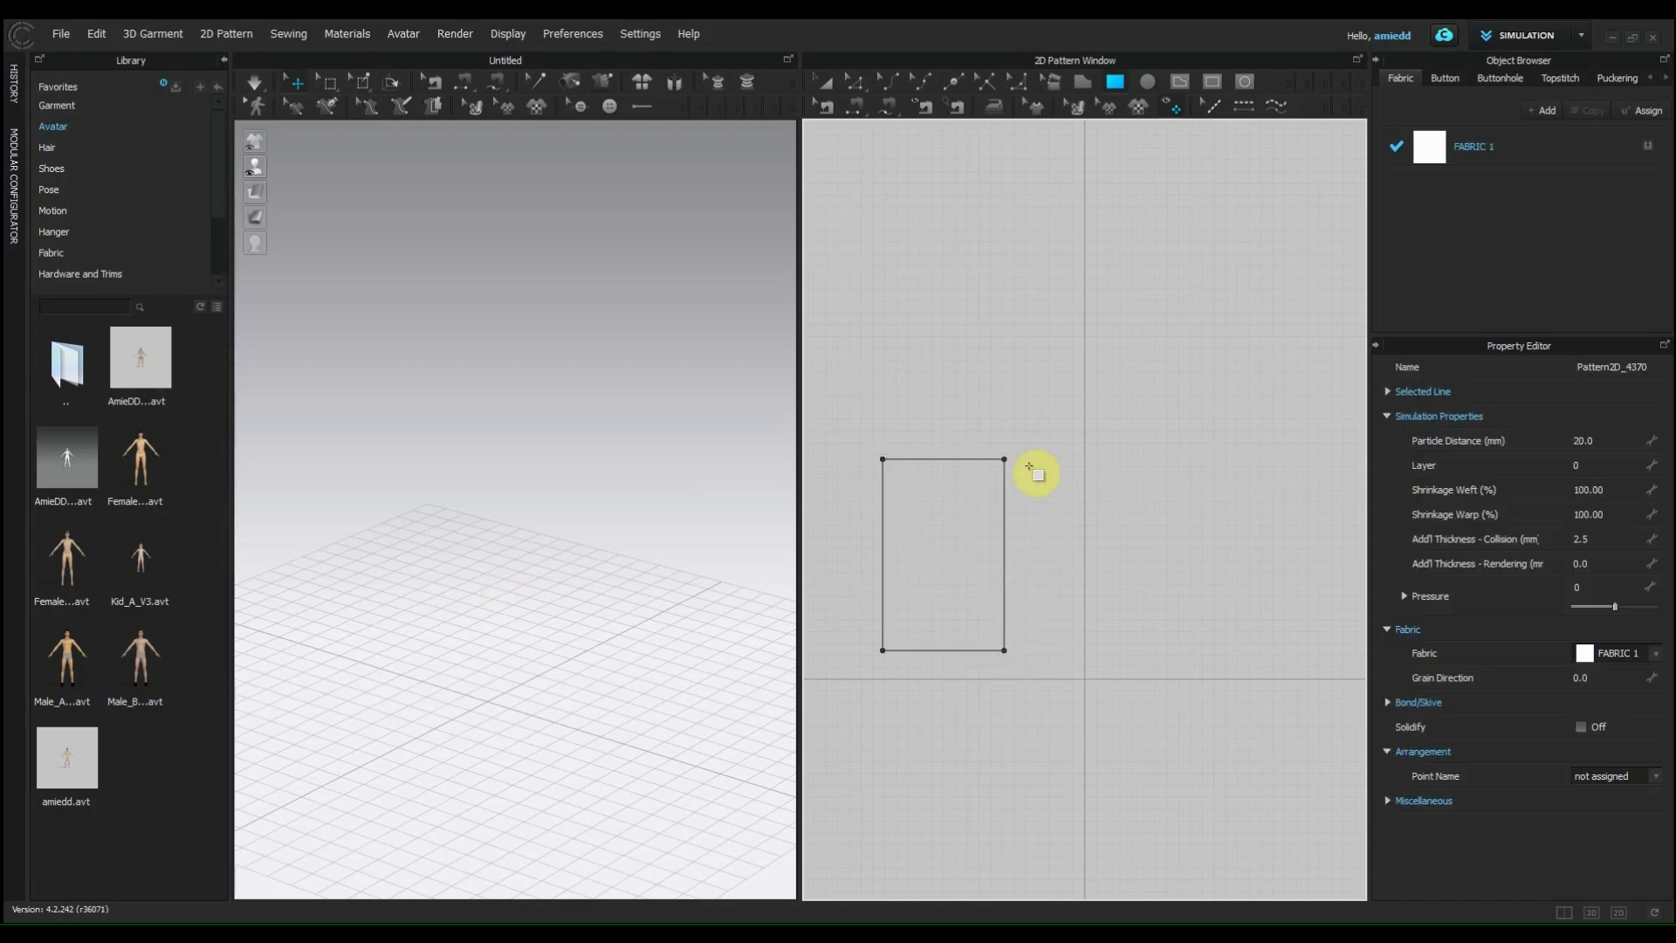
right_click_drag(469, 633, 587, 564)
left_click_drag(1045, 462, 1154, 656)
left_click_drag(1193, 460, 1340, 659)
Step: Simulate the three rectangular pieces falling onto the ground grid, and stop the simulation
scroll(598, 616, "down", 2)
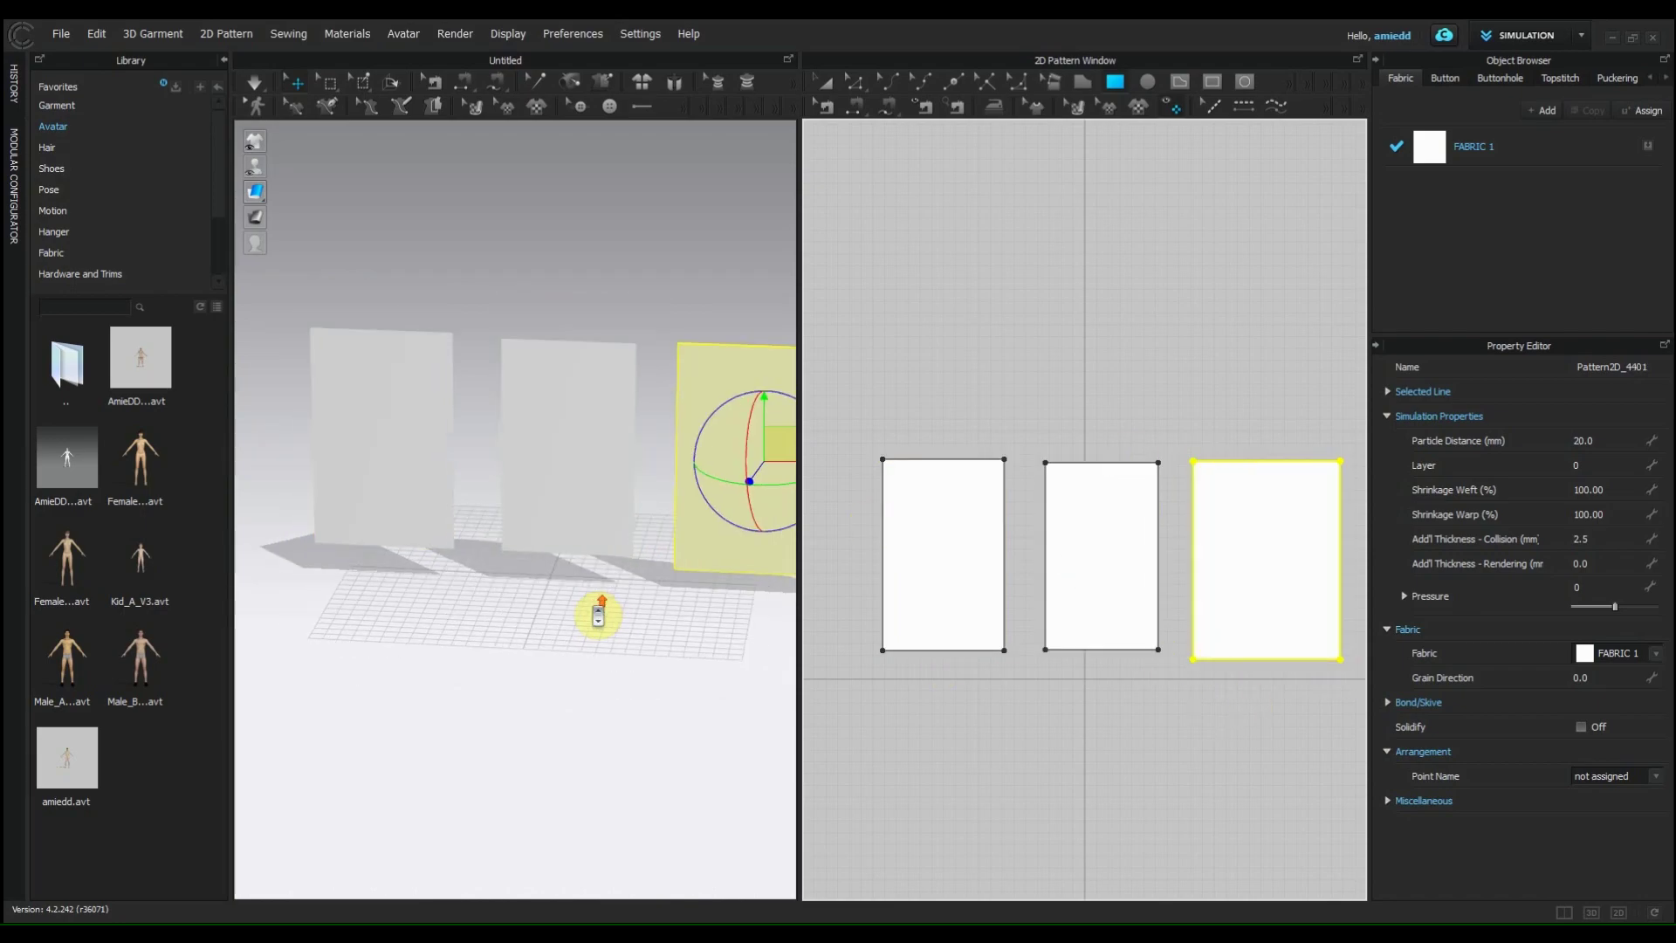
scroll(597, 616, "down", 1)
middle_click_drag(621, 622, 482, 600)
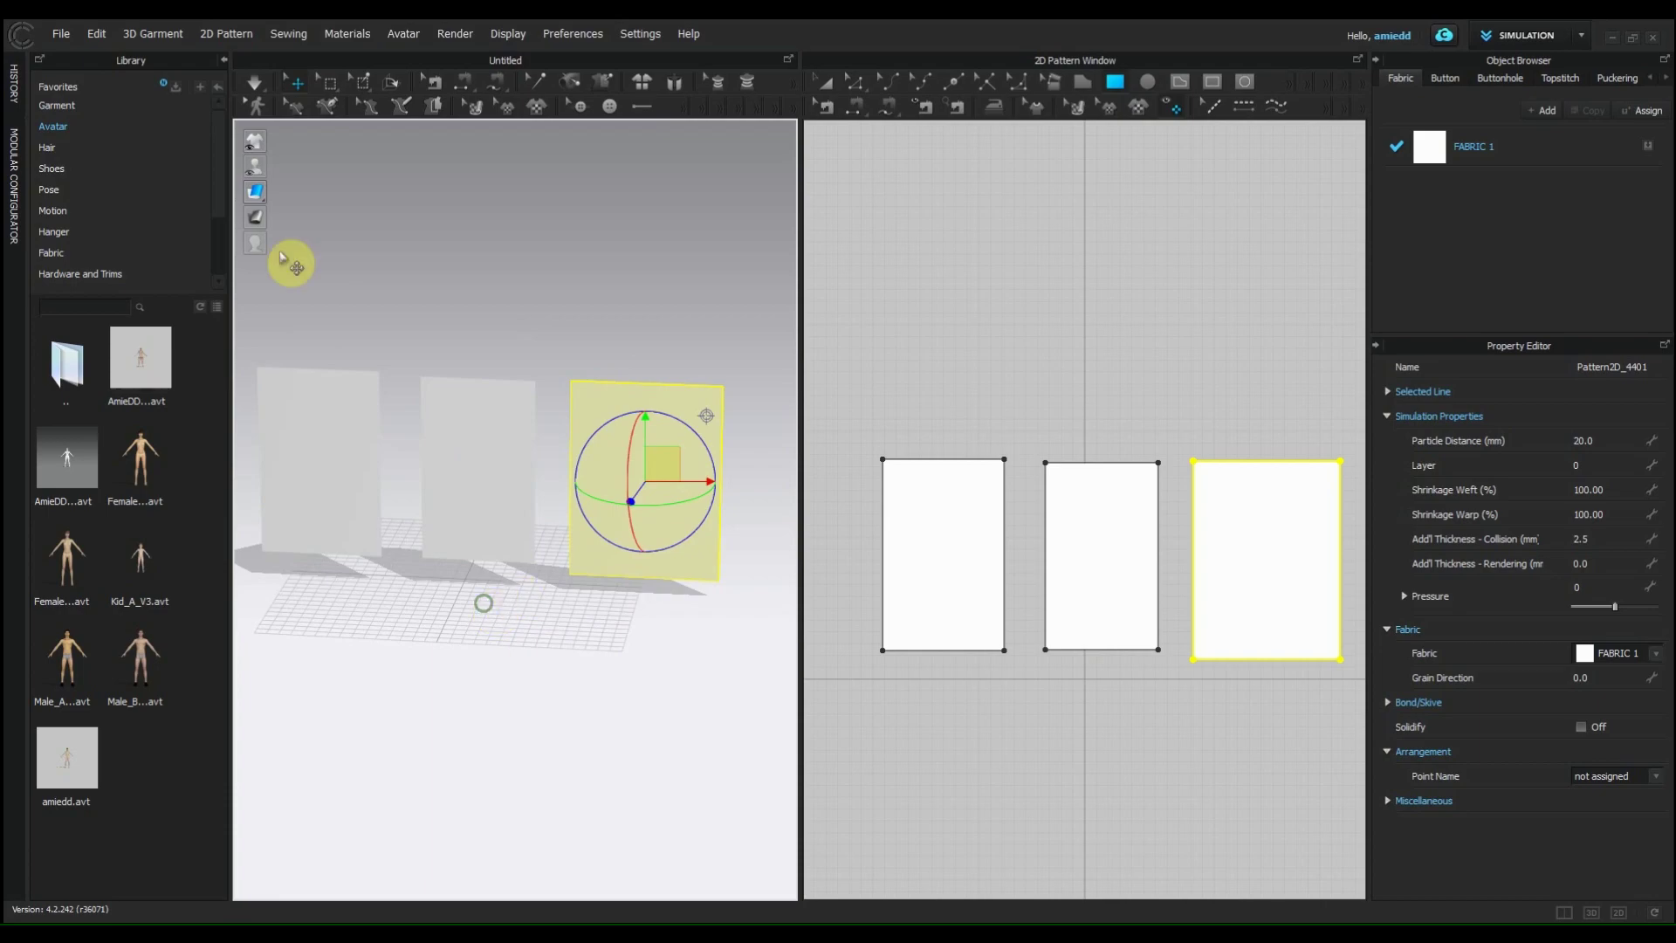
left_click(254, 84)
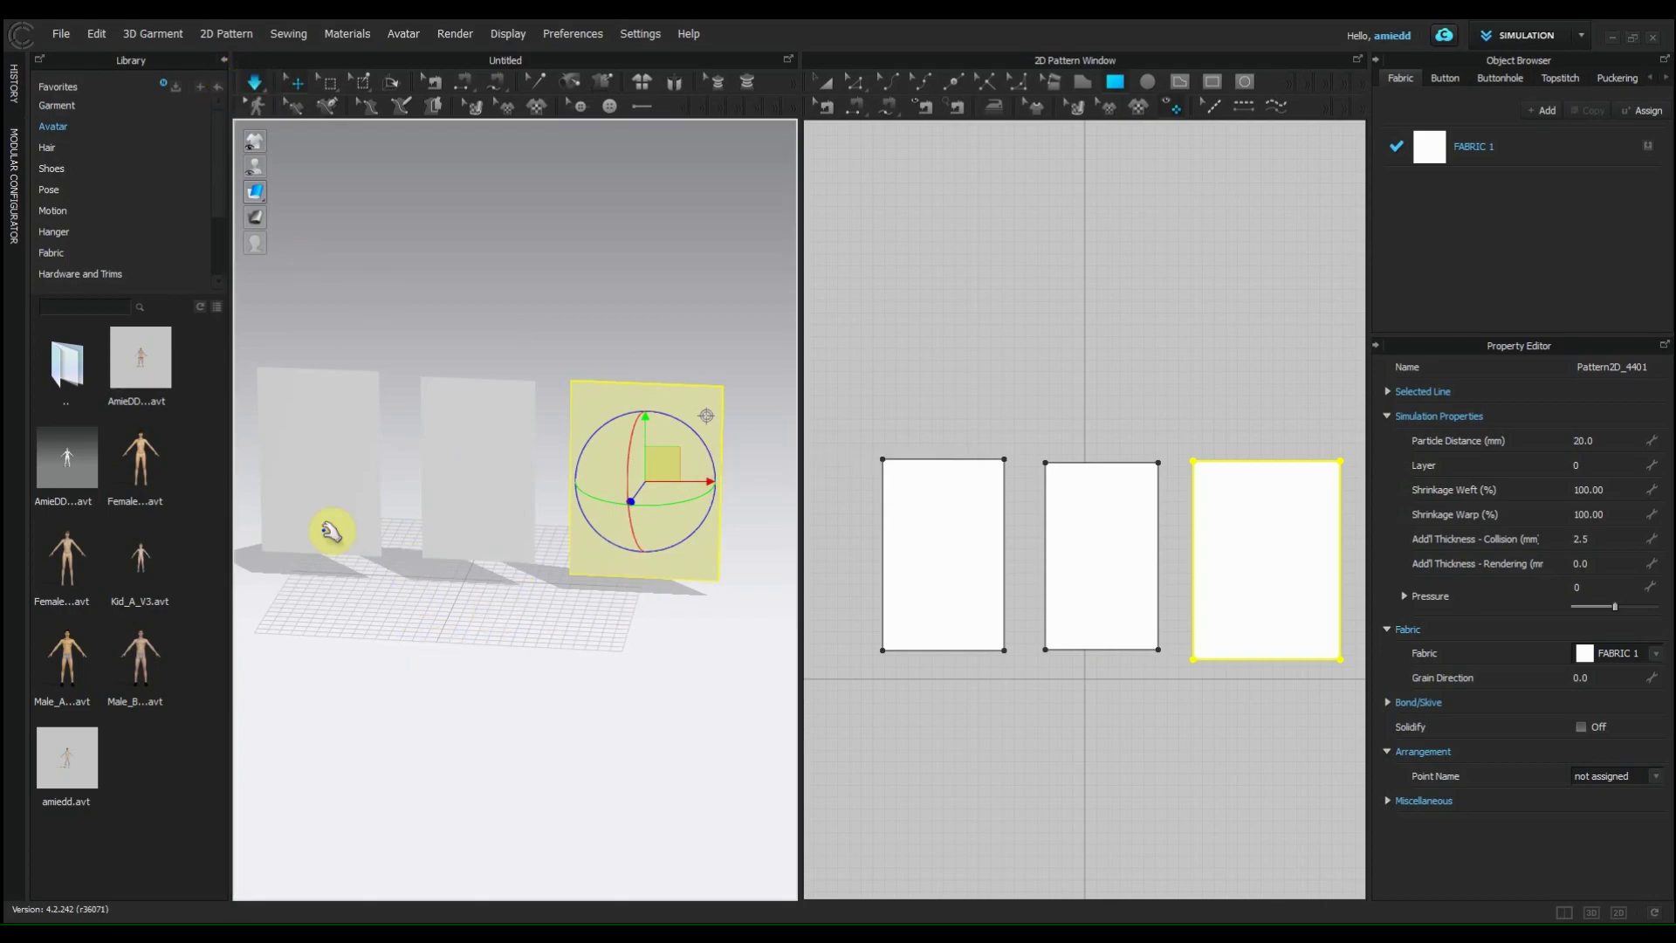
left_click(255, 103)
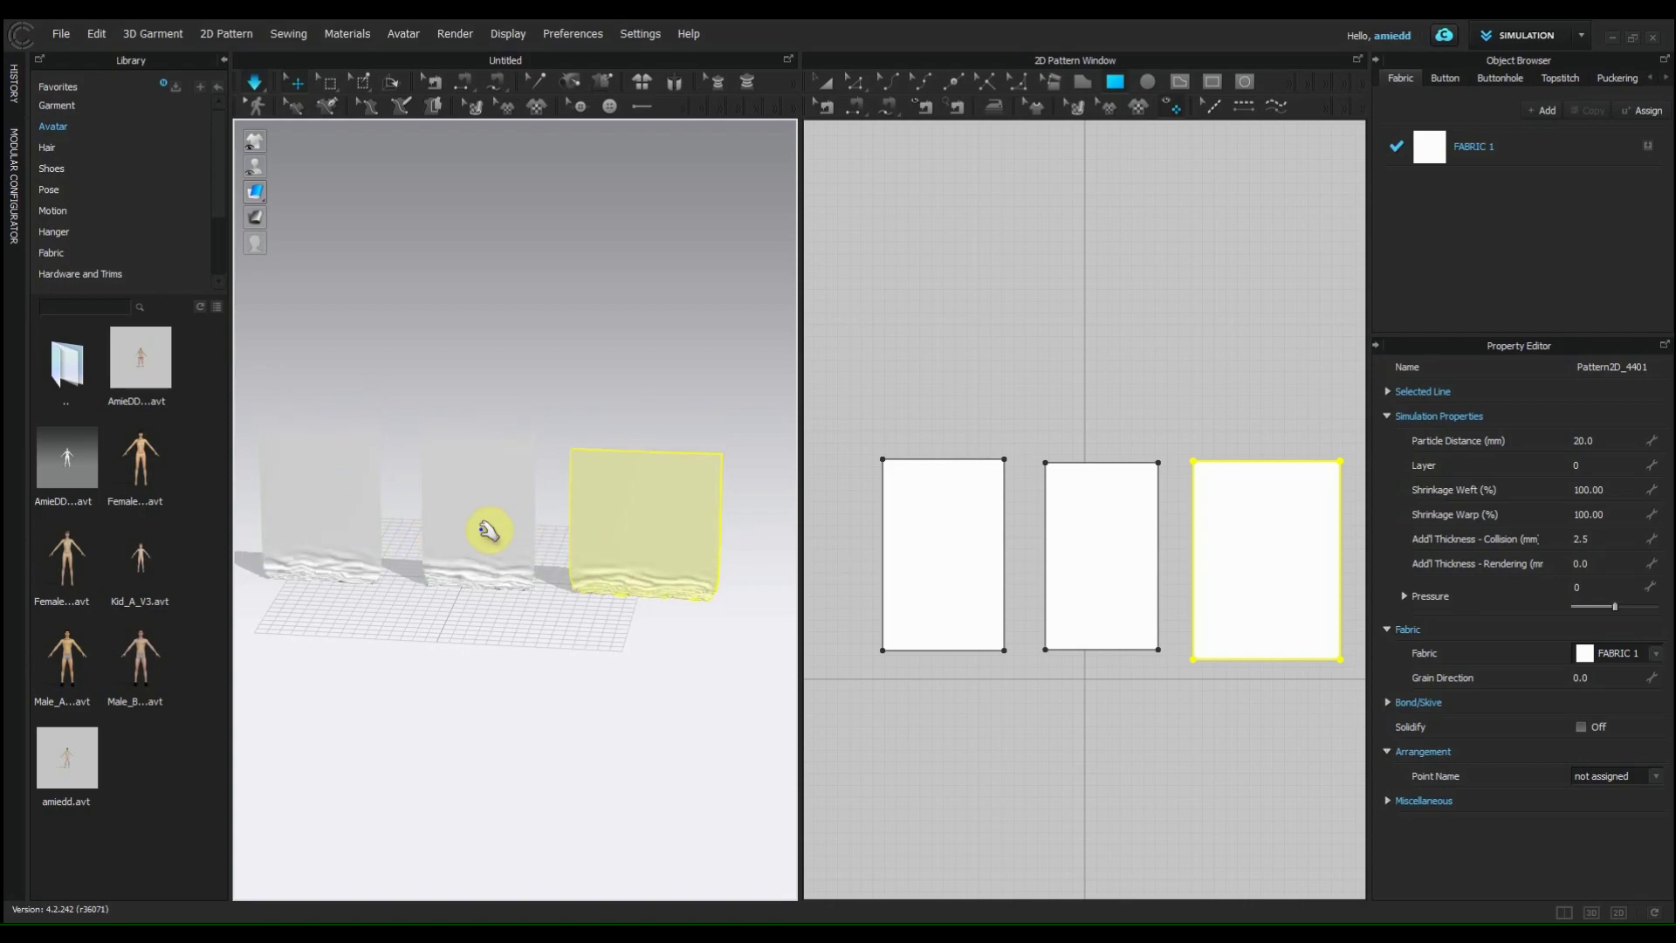
right_click_drag(730, 550, 550, 609)
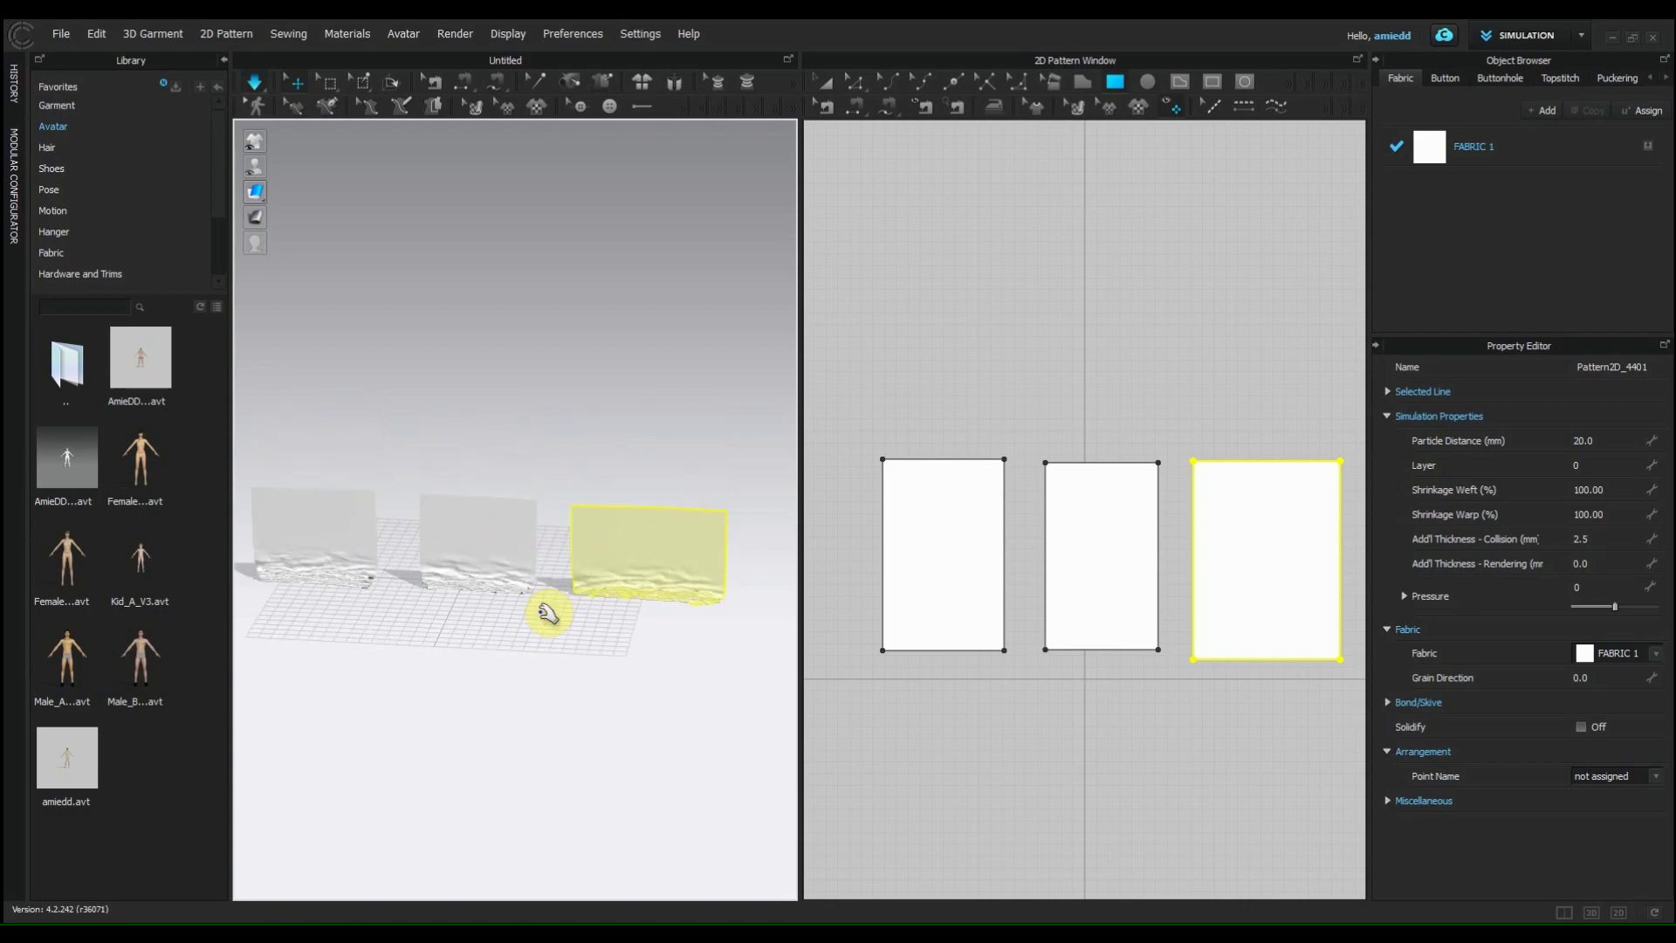
left_click(252, 79)
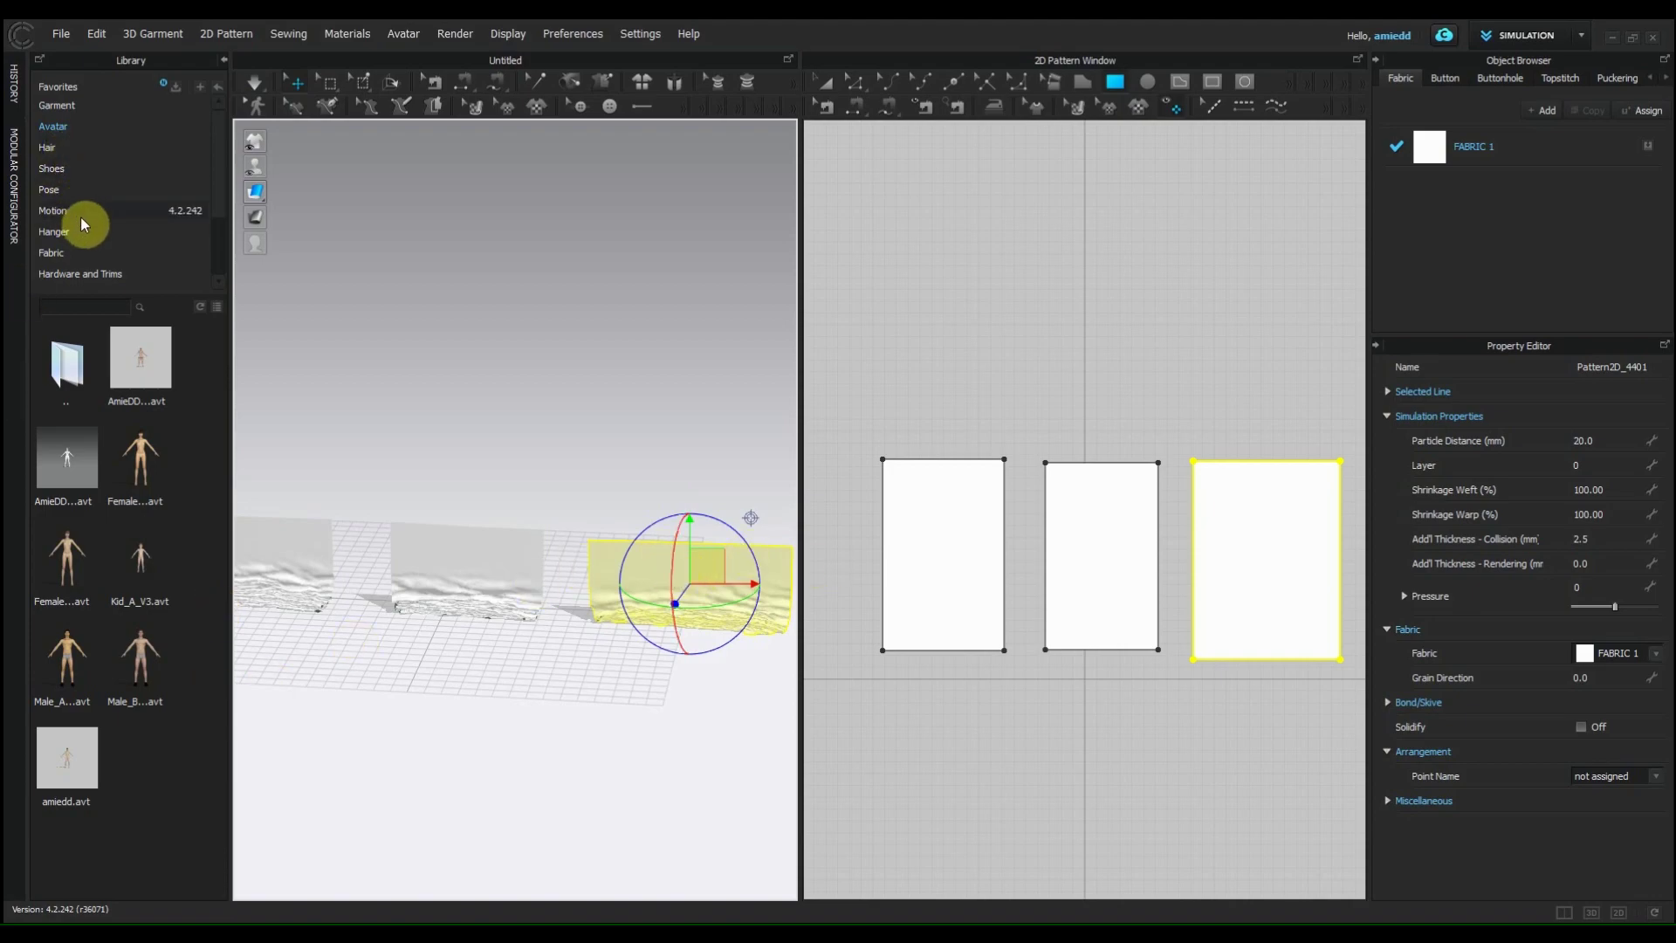
Step: Apply the 94Polyester_6Spandex library fabric to the rightmost pattern piece and rerun the simulation briefly
left_click(85, 253)
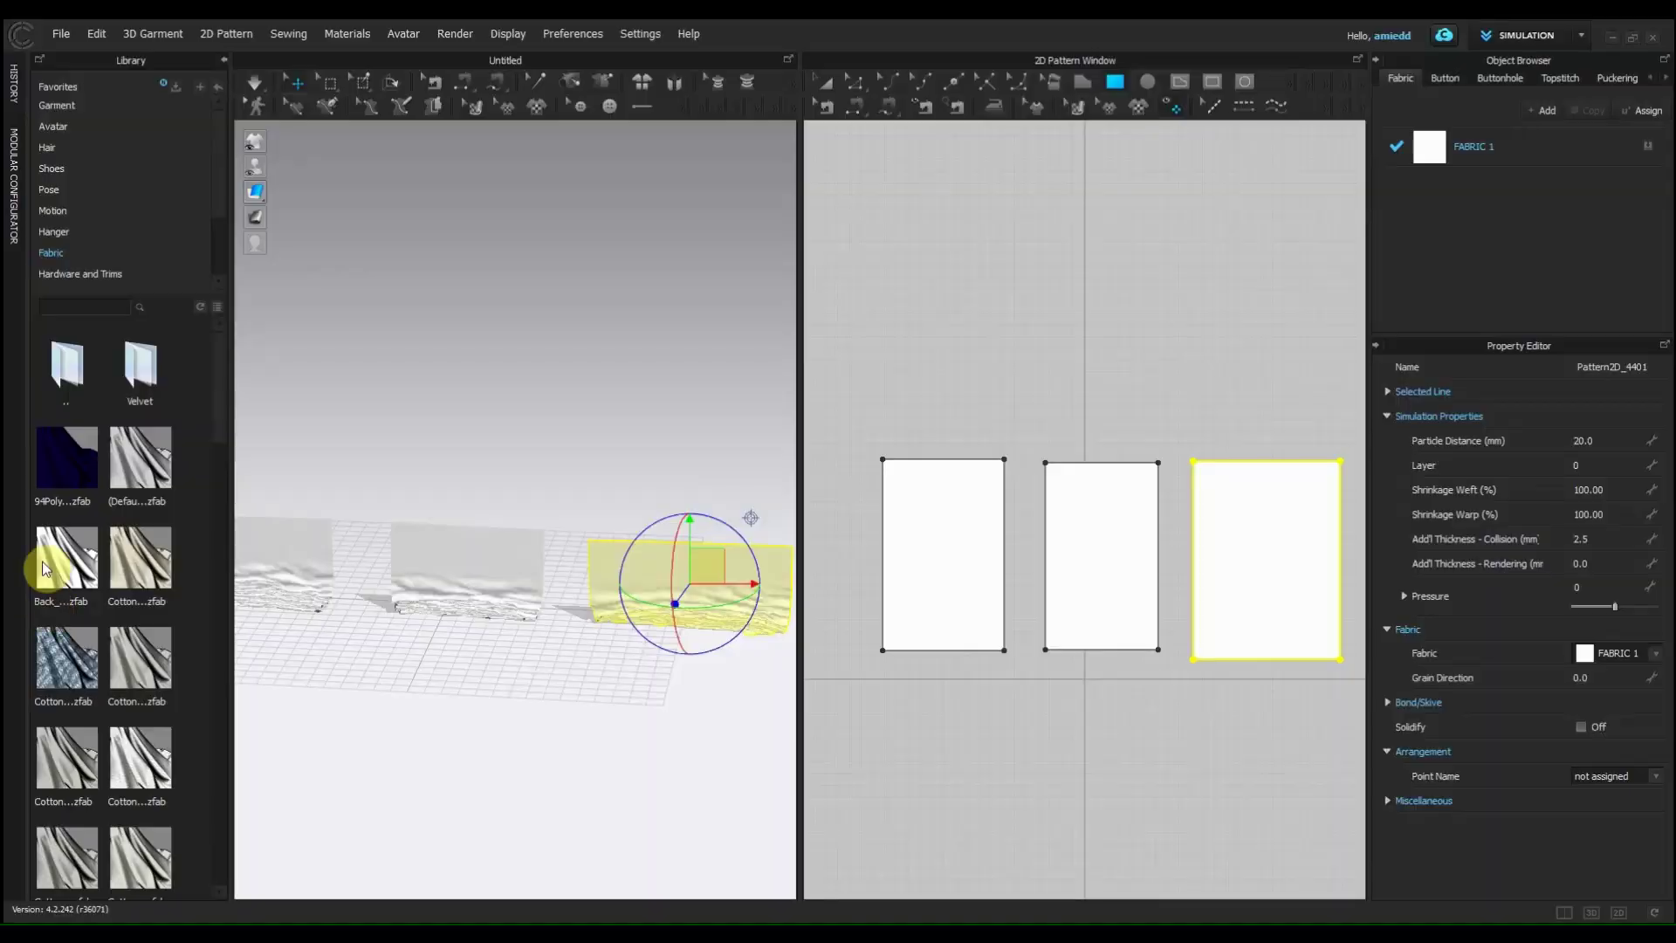
left_click_drag(63, 455, 616, 576)
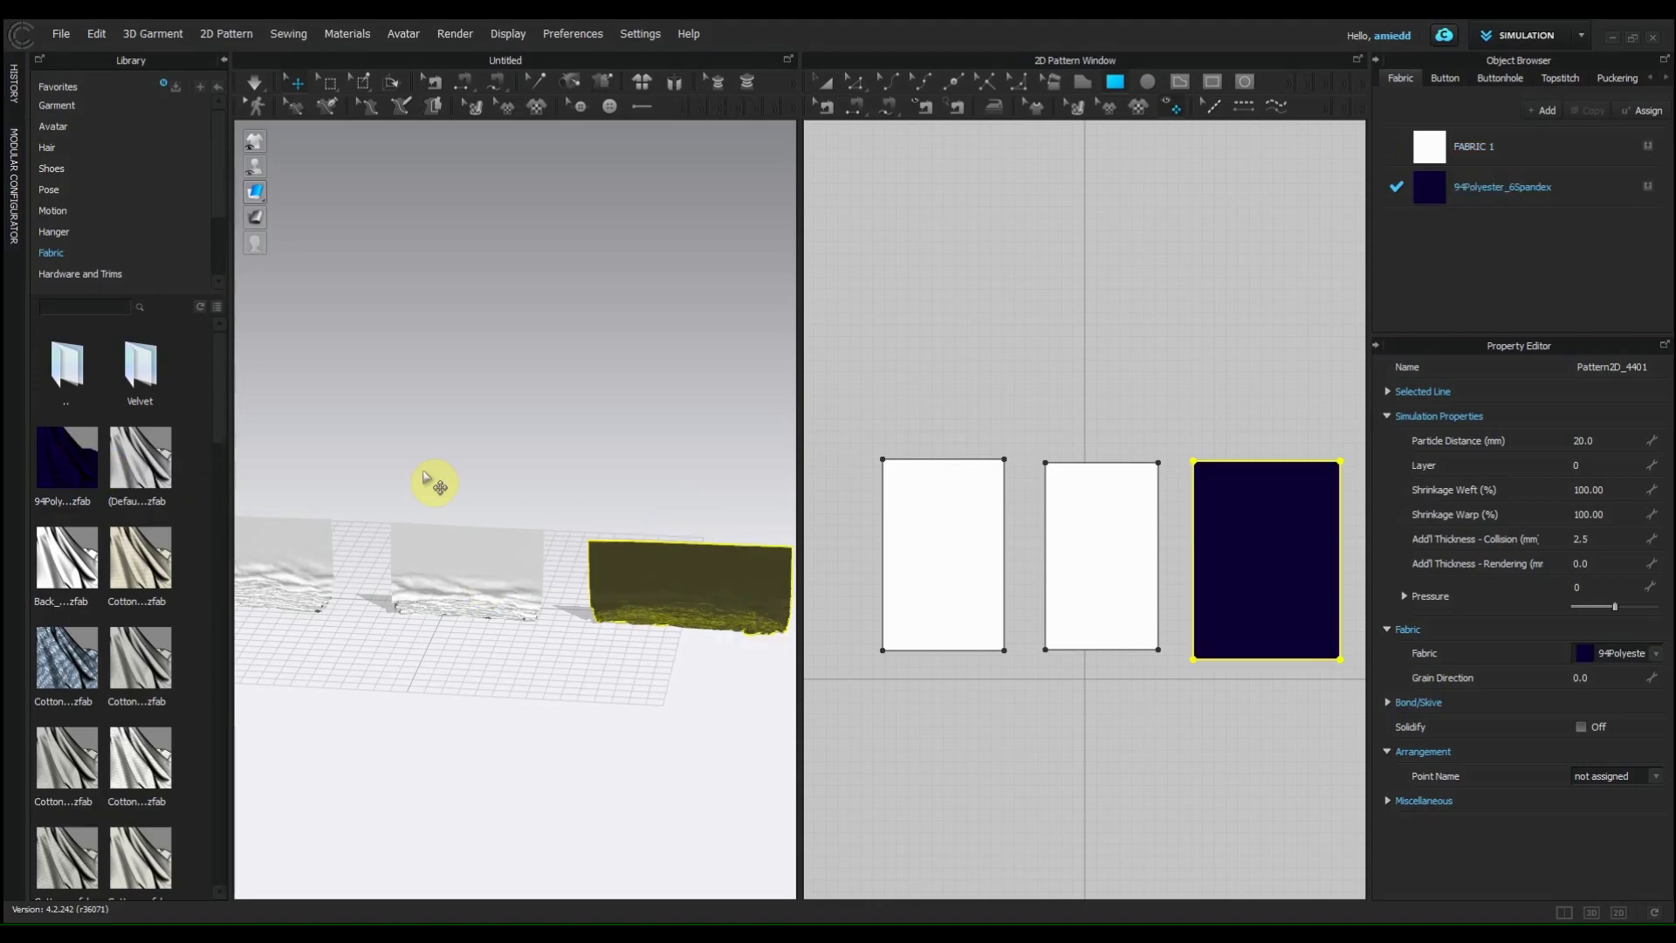
left_click(257, 82)
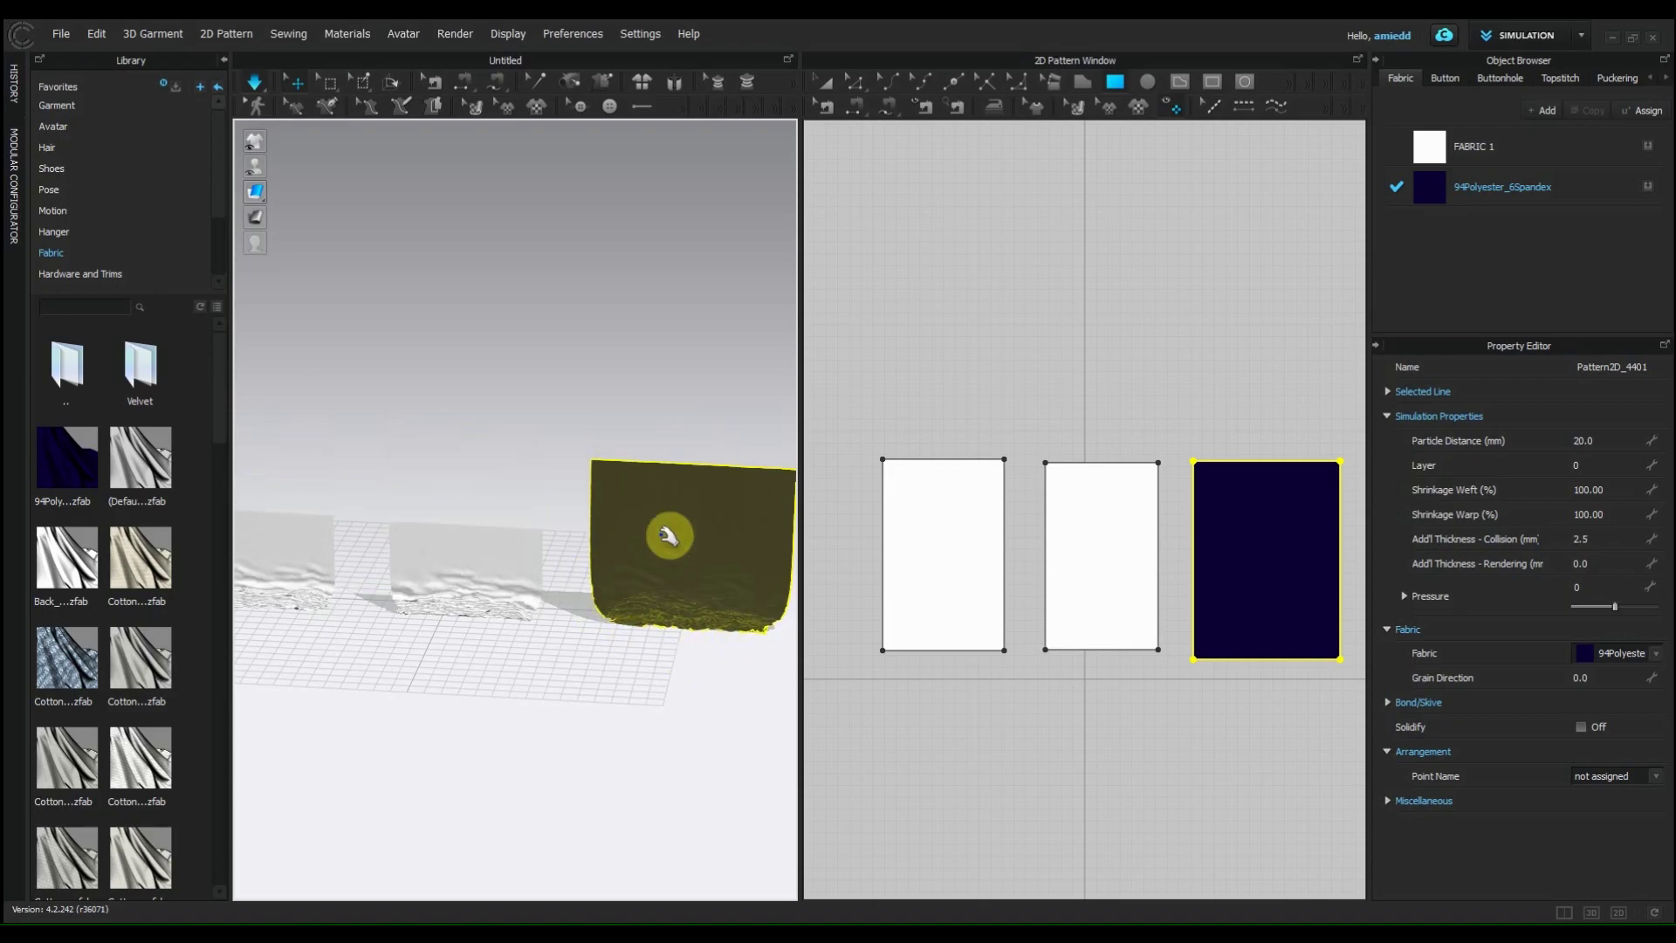
left_click(259, 87)
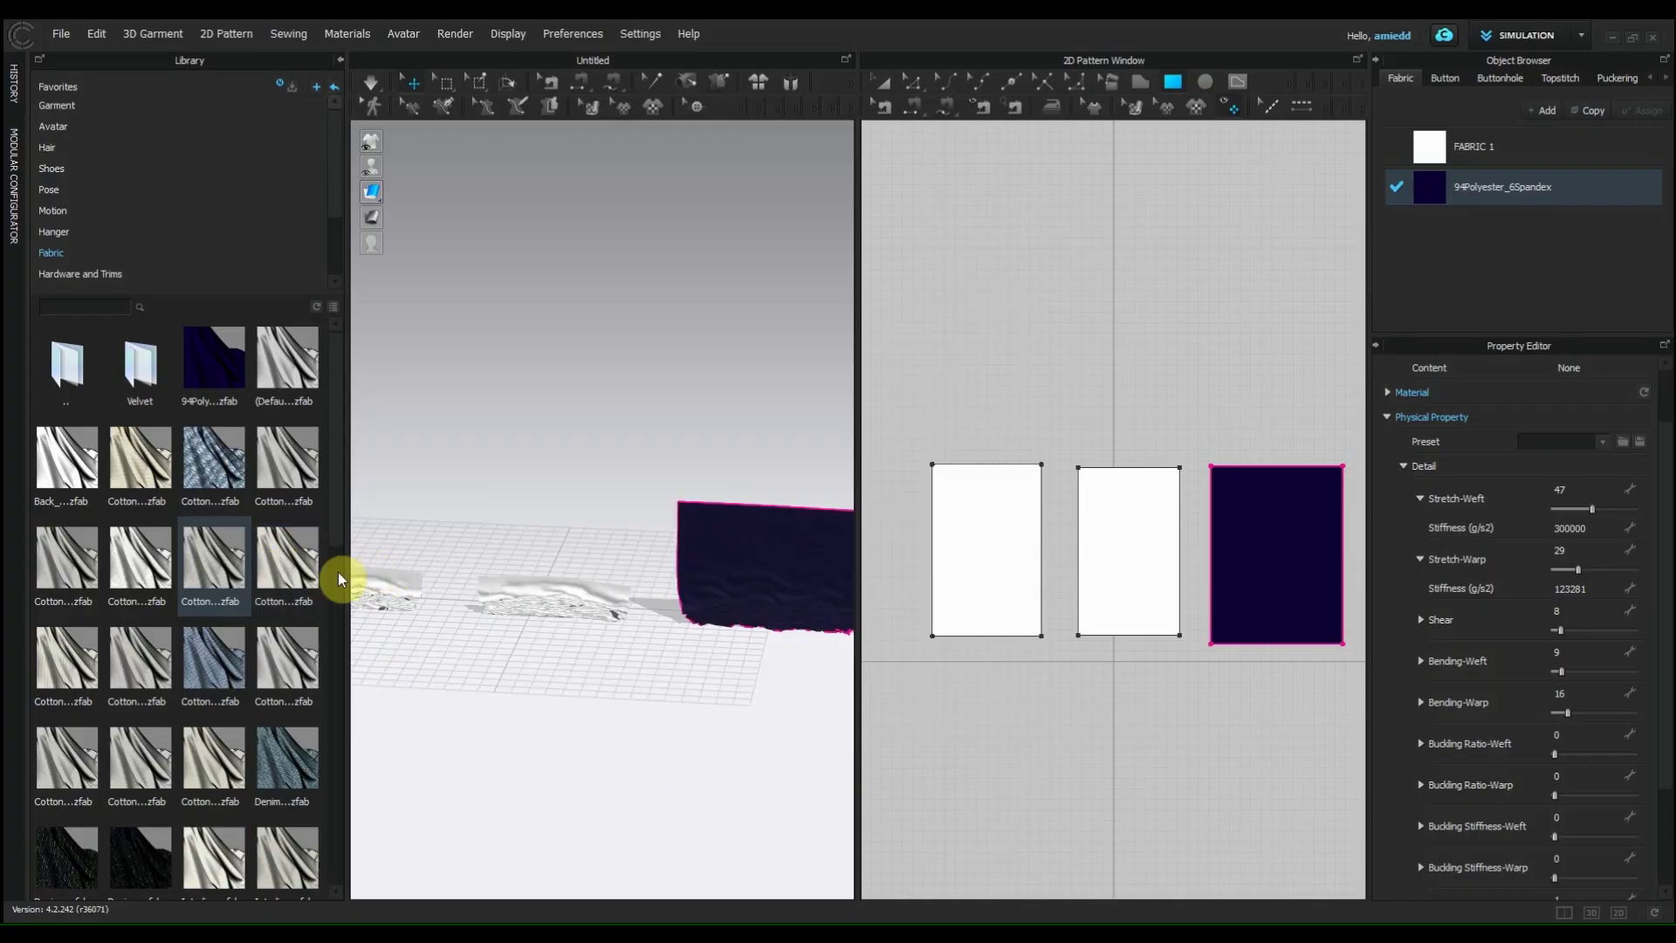
Step: Examine the character's costume in the fate.png reference image and close the image
mouse_move(307, 641)
left_click_drag(1029, 299, 838, 213)
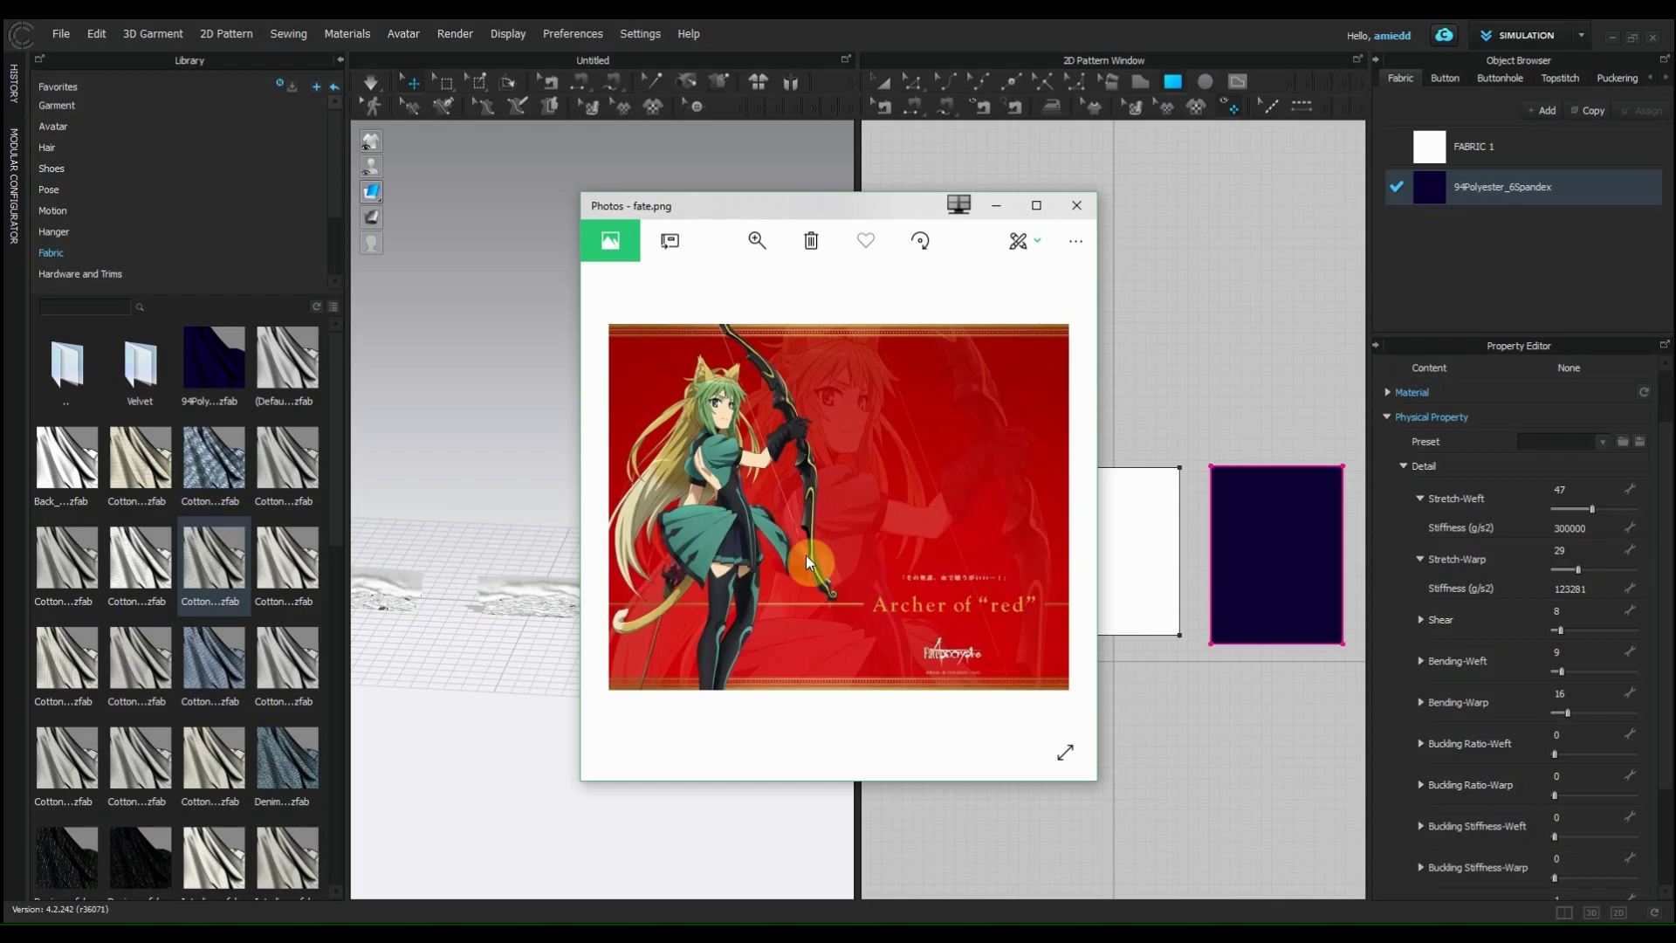
scroll(804, 555, "down", 1)
scroll(873, 549, "up", 1)
left_click(1076, 206)
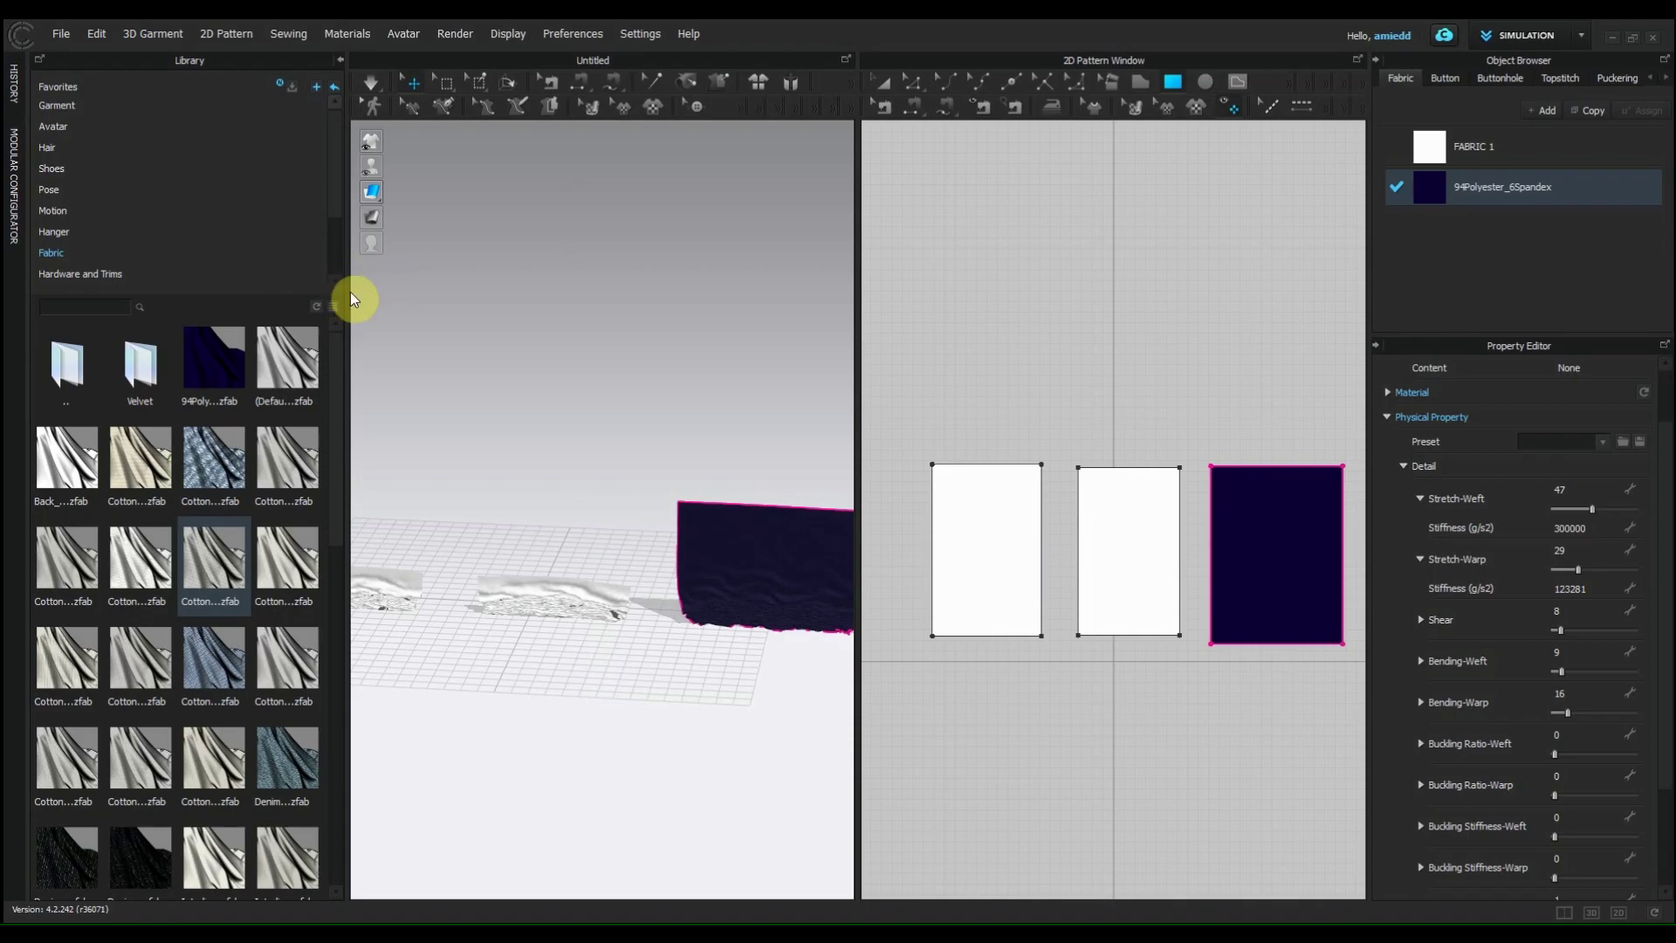
Step: Narrow the library and delete the dark polyester rectangle, dismissing any Create Rectangle dialog
left_click_drag(346, 290, 142, 301)
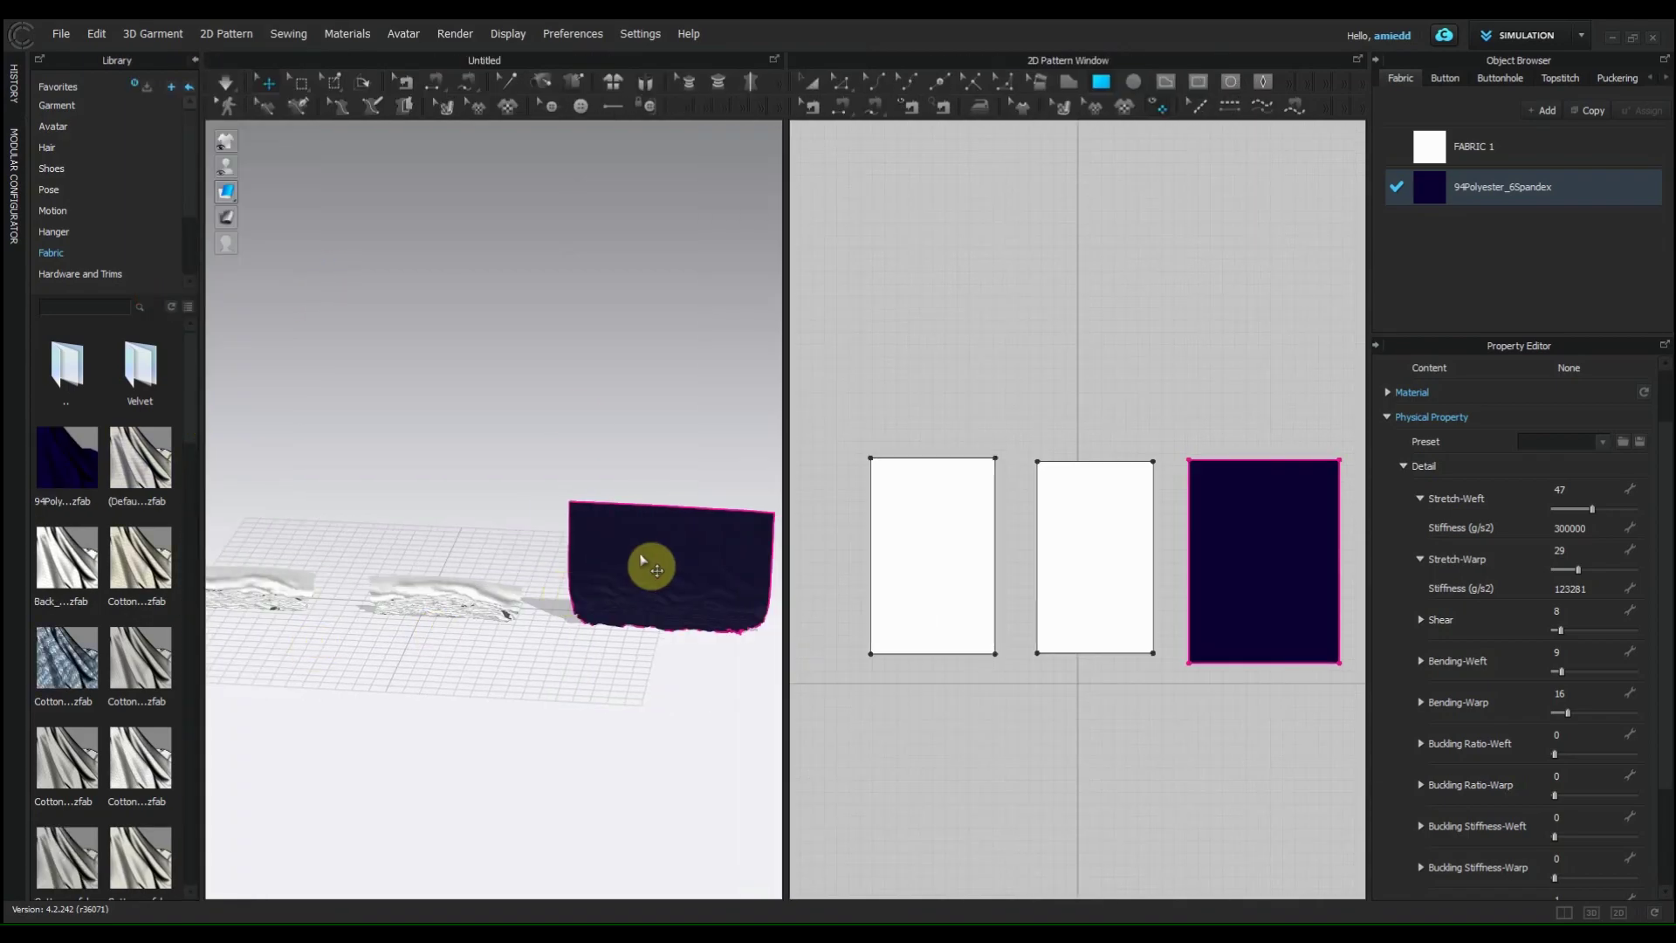
left_click(638, 554)
left_click(602, 589)
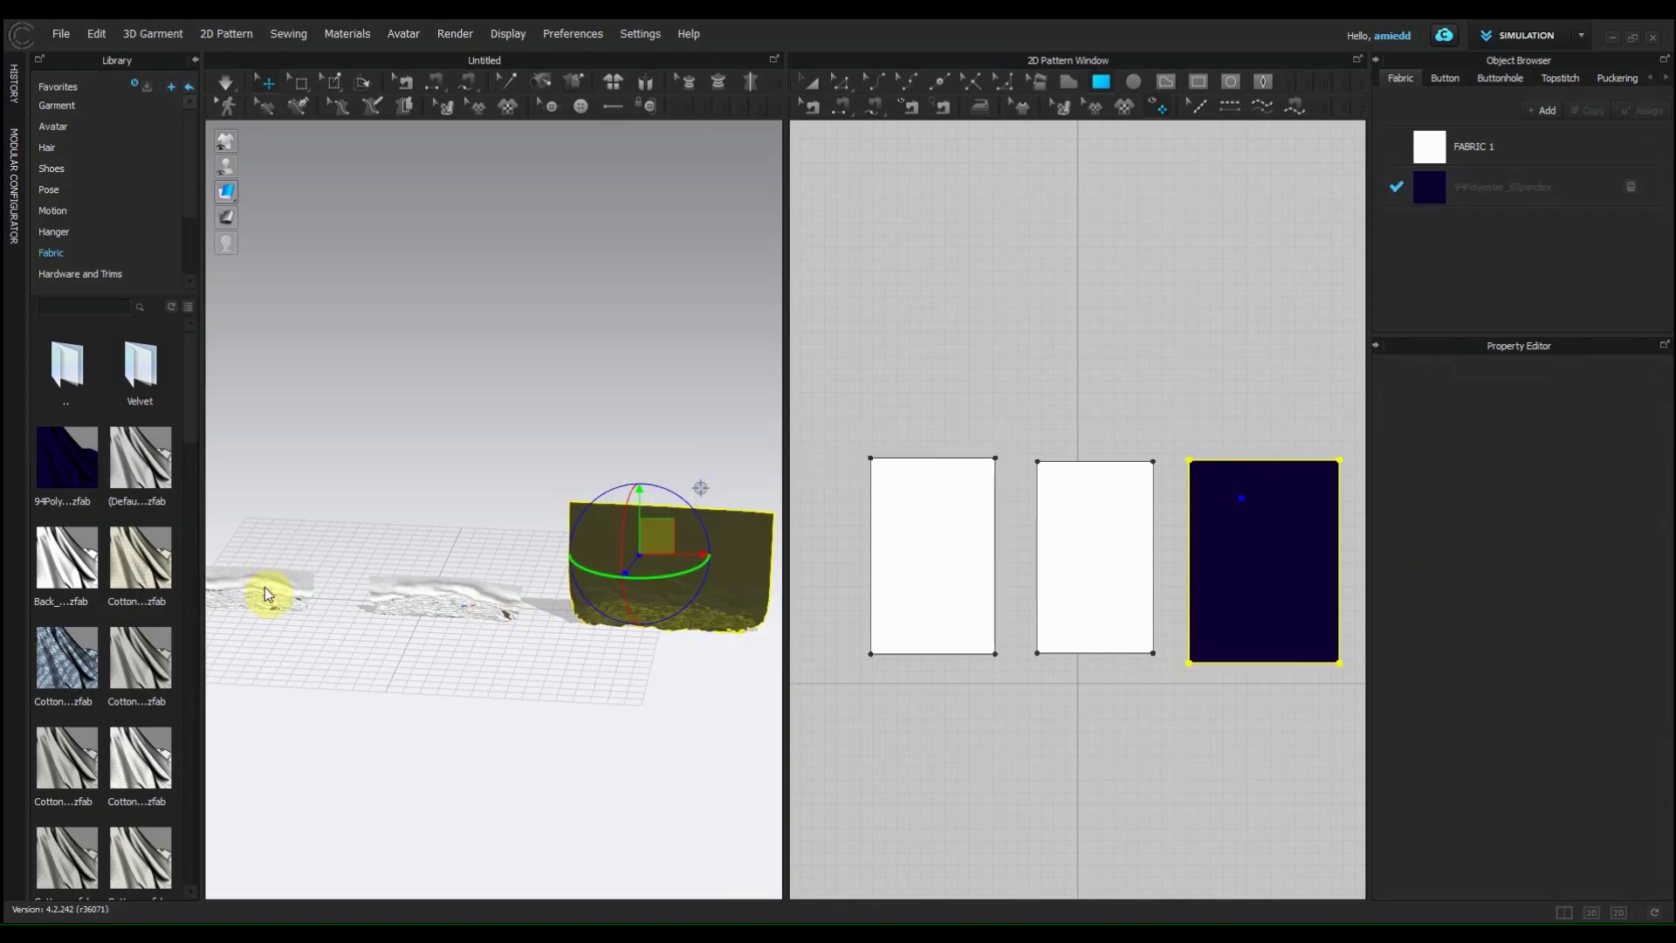
key("Delete")
left_click(905, 534)
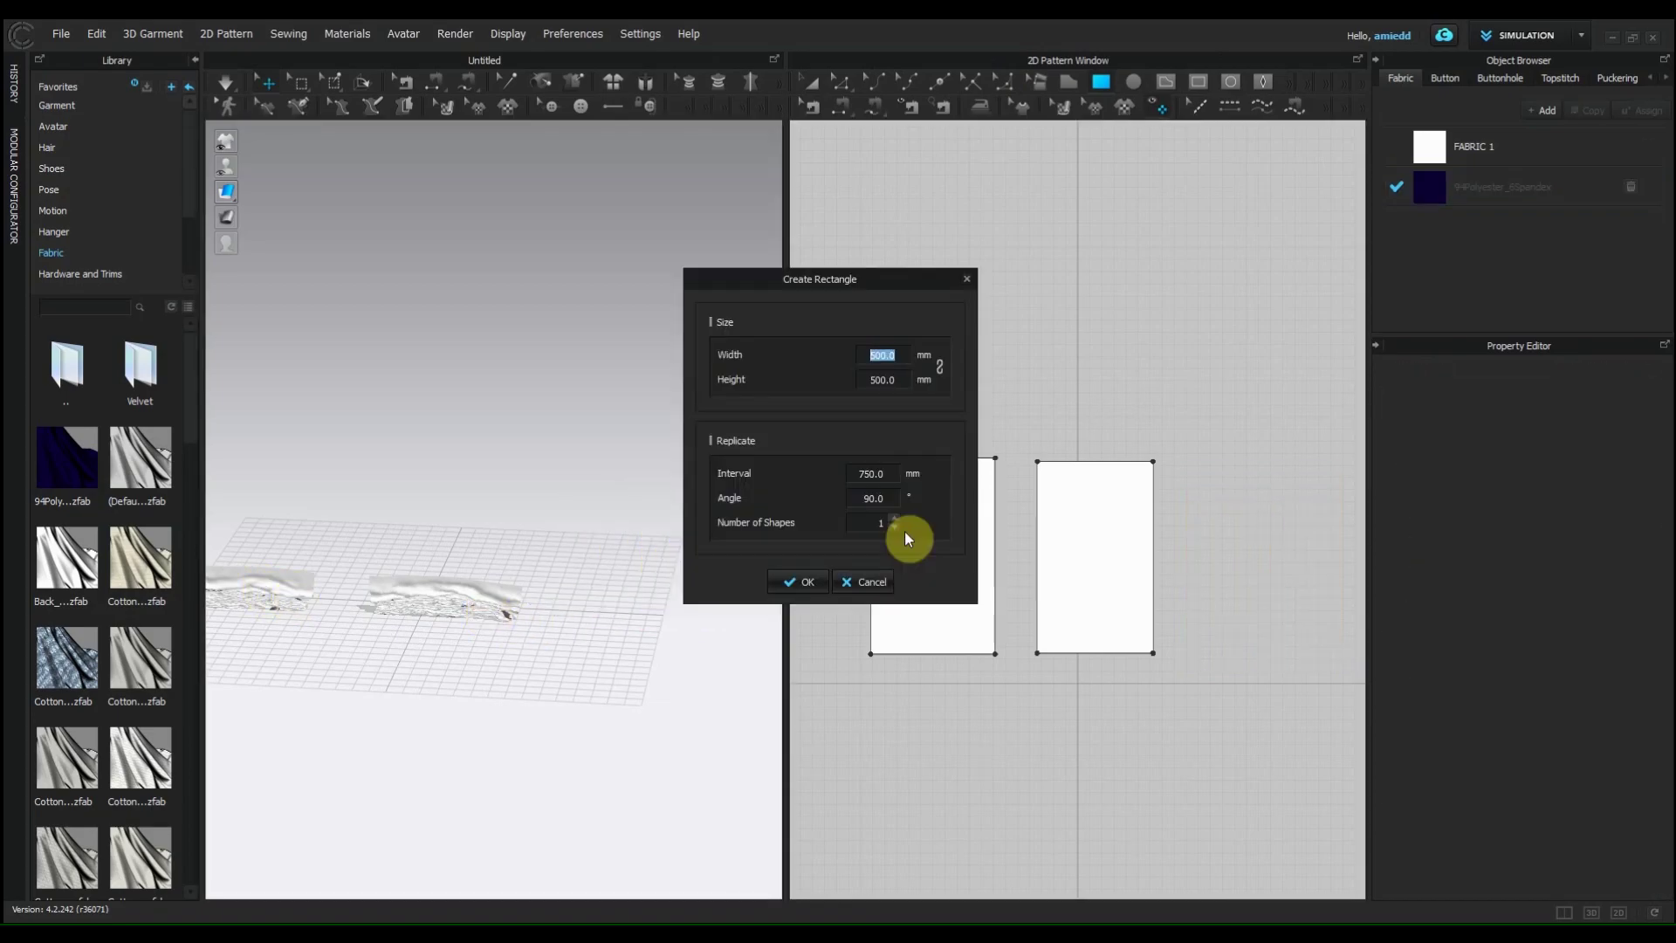
left_click(873, 583)
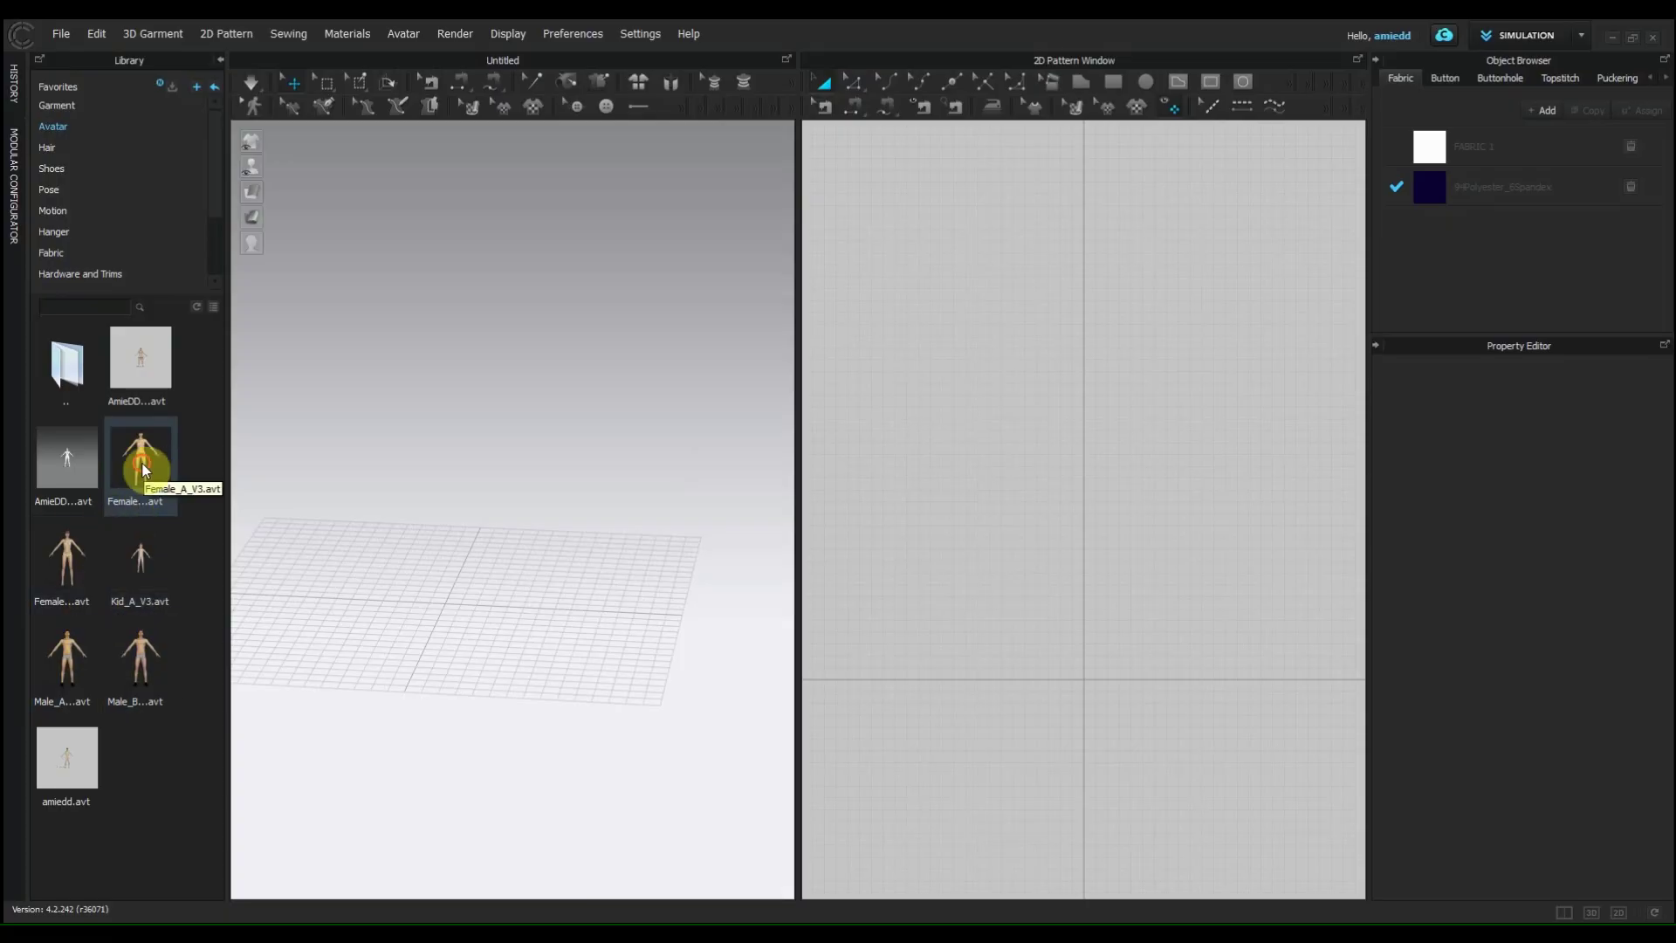
Step: Load the Female_A_V3 avatar from the library and open the Avatar Editor
double_click(148, 475)
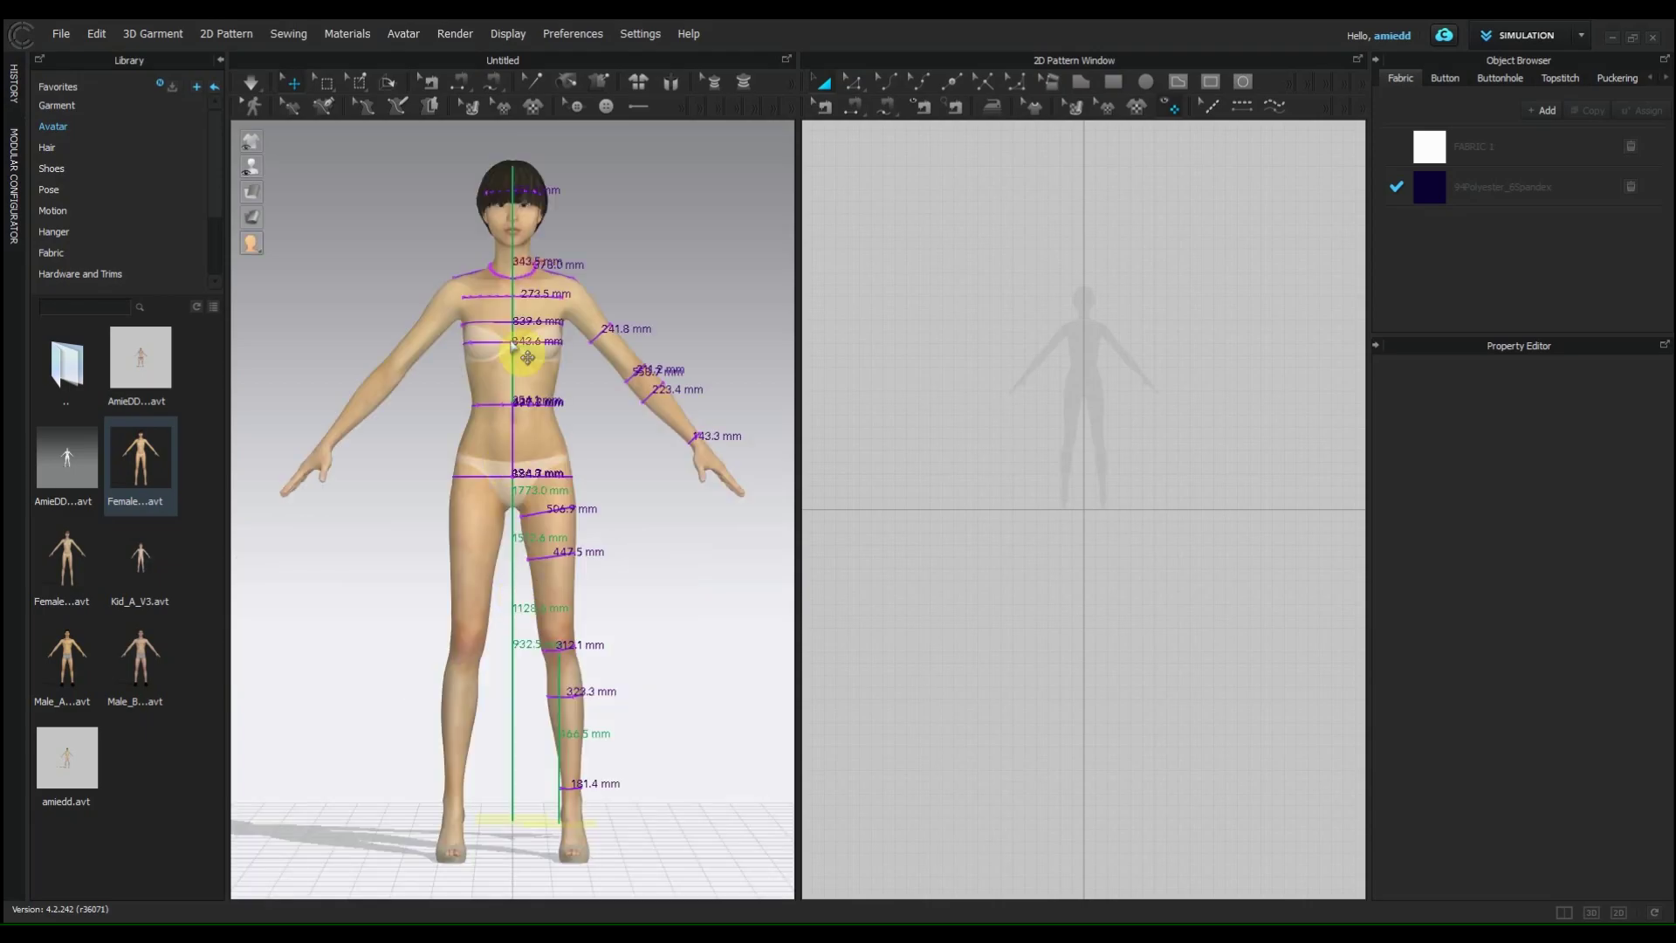
left_click(405, 36)
left_click(447, 214)
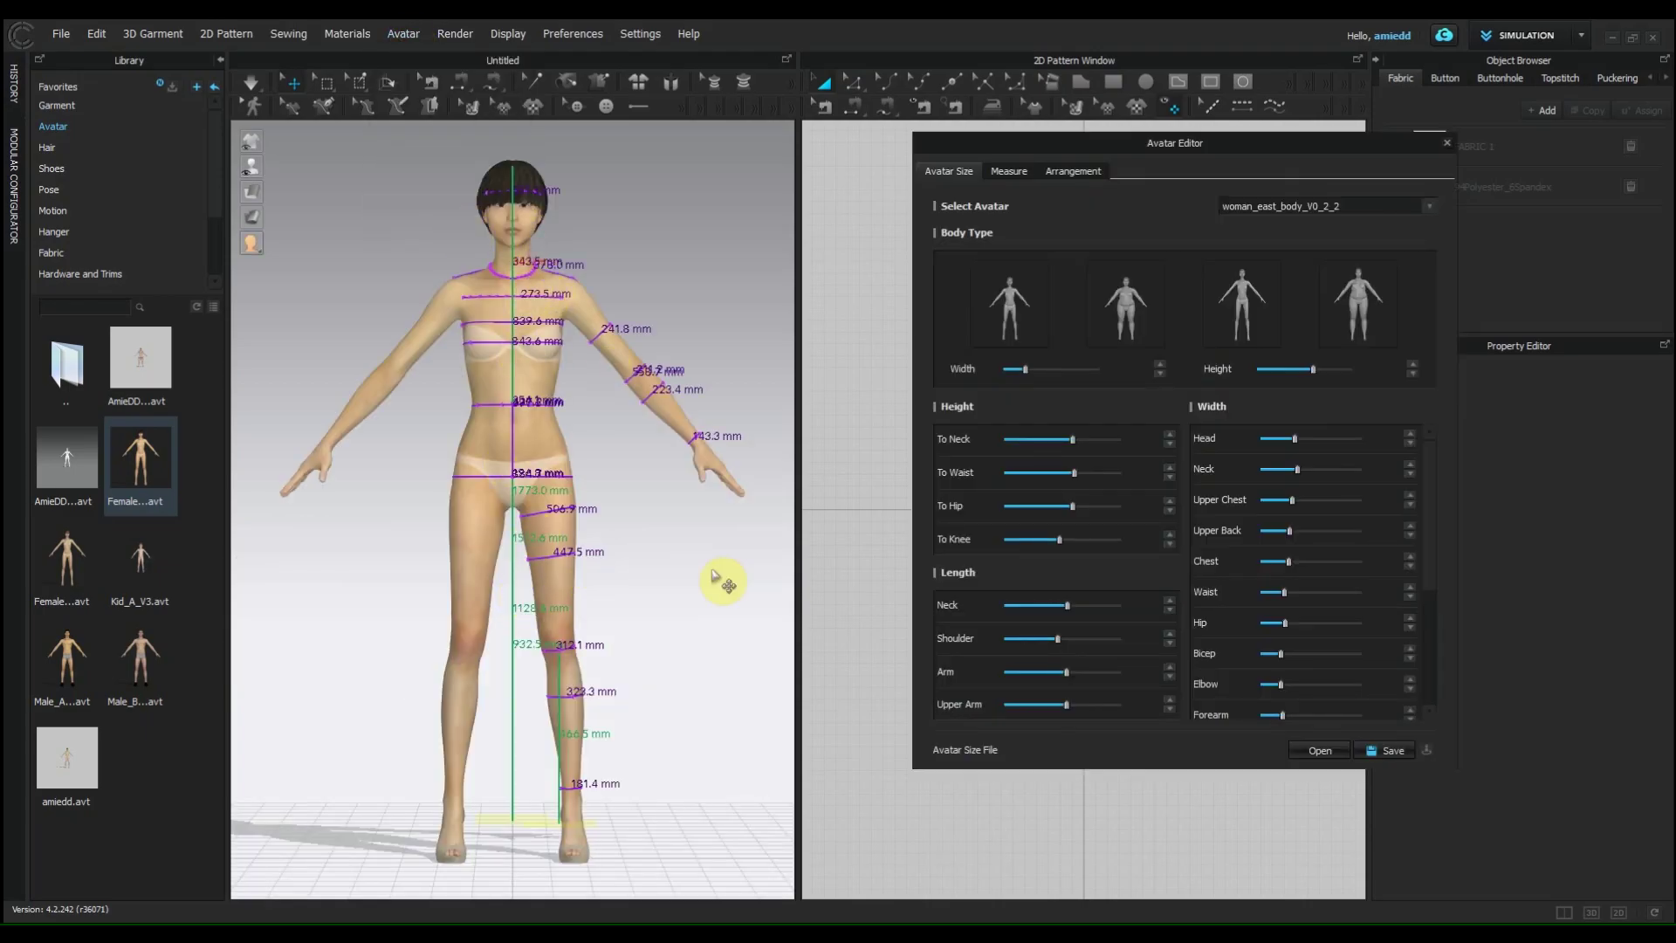
Step: Increase the avatar's Upper Chest and Chest widths to near their maximum and close the Avatar Editor
right_click_drag(671, 585, 558, 626)
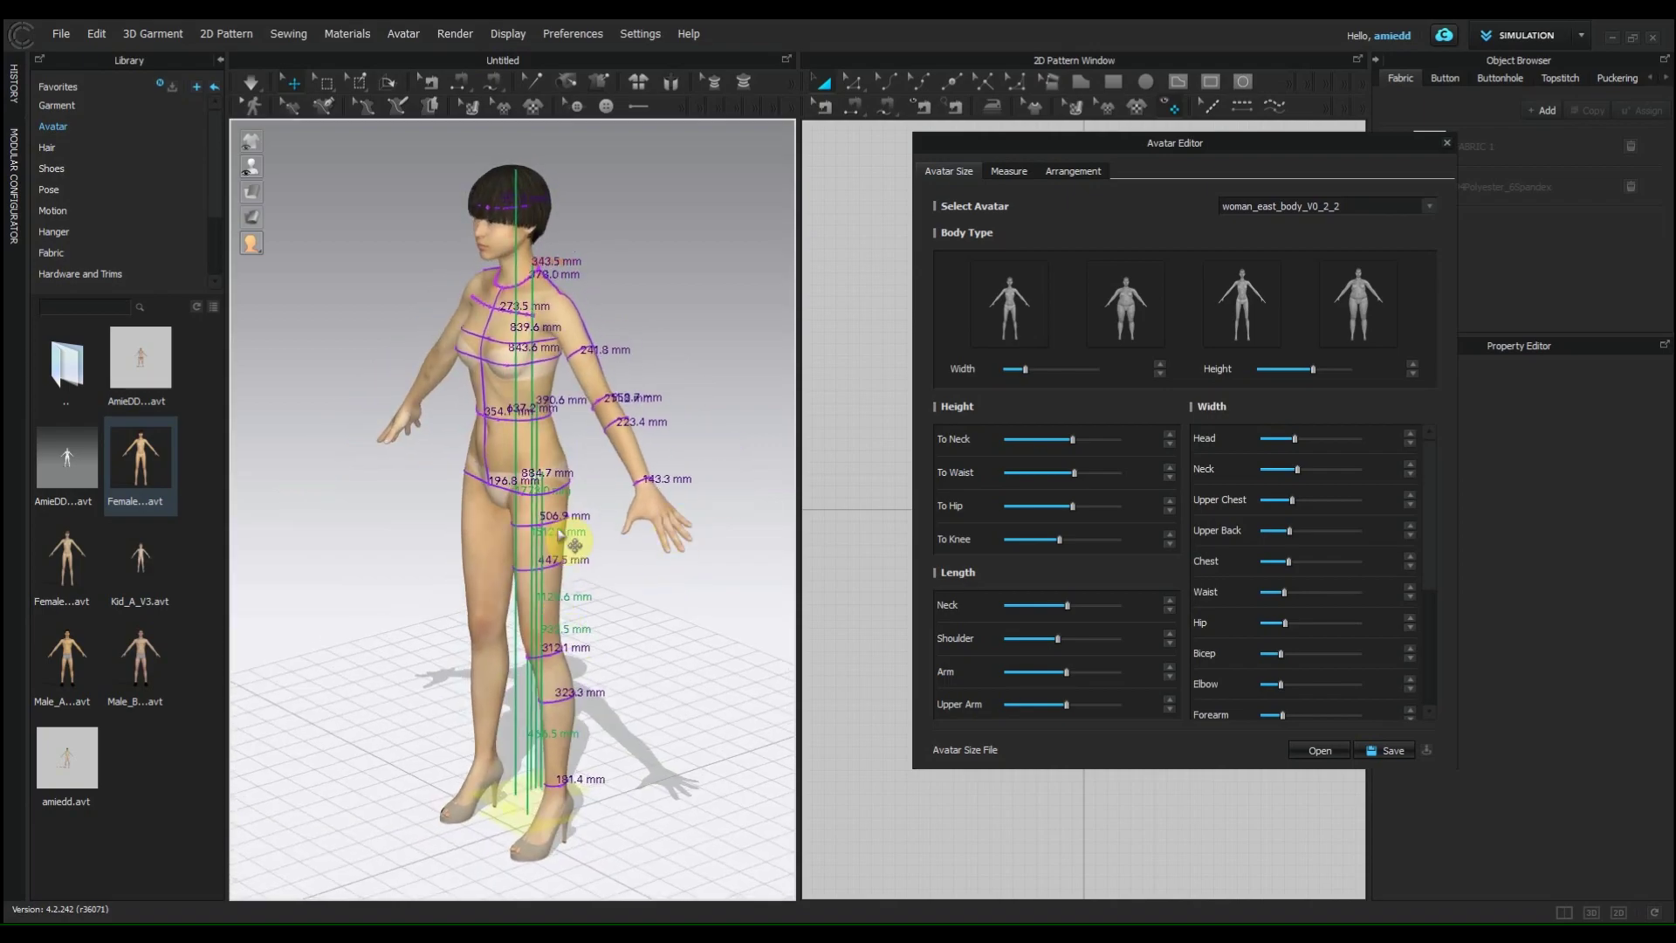
scroll(481, 362, "up", 2)
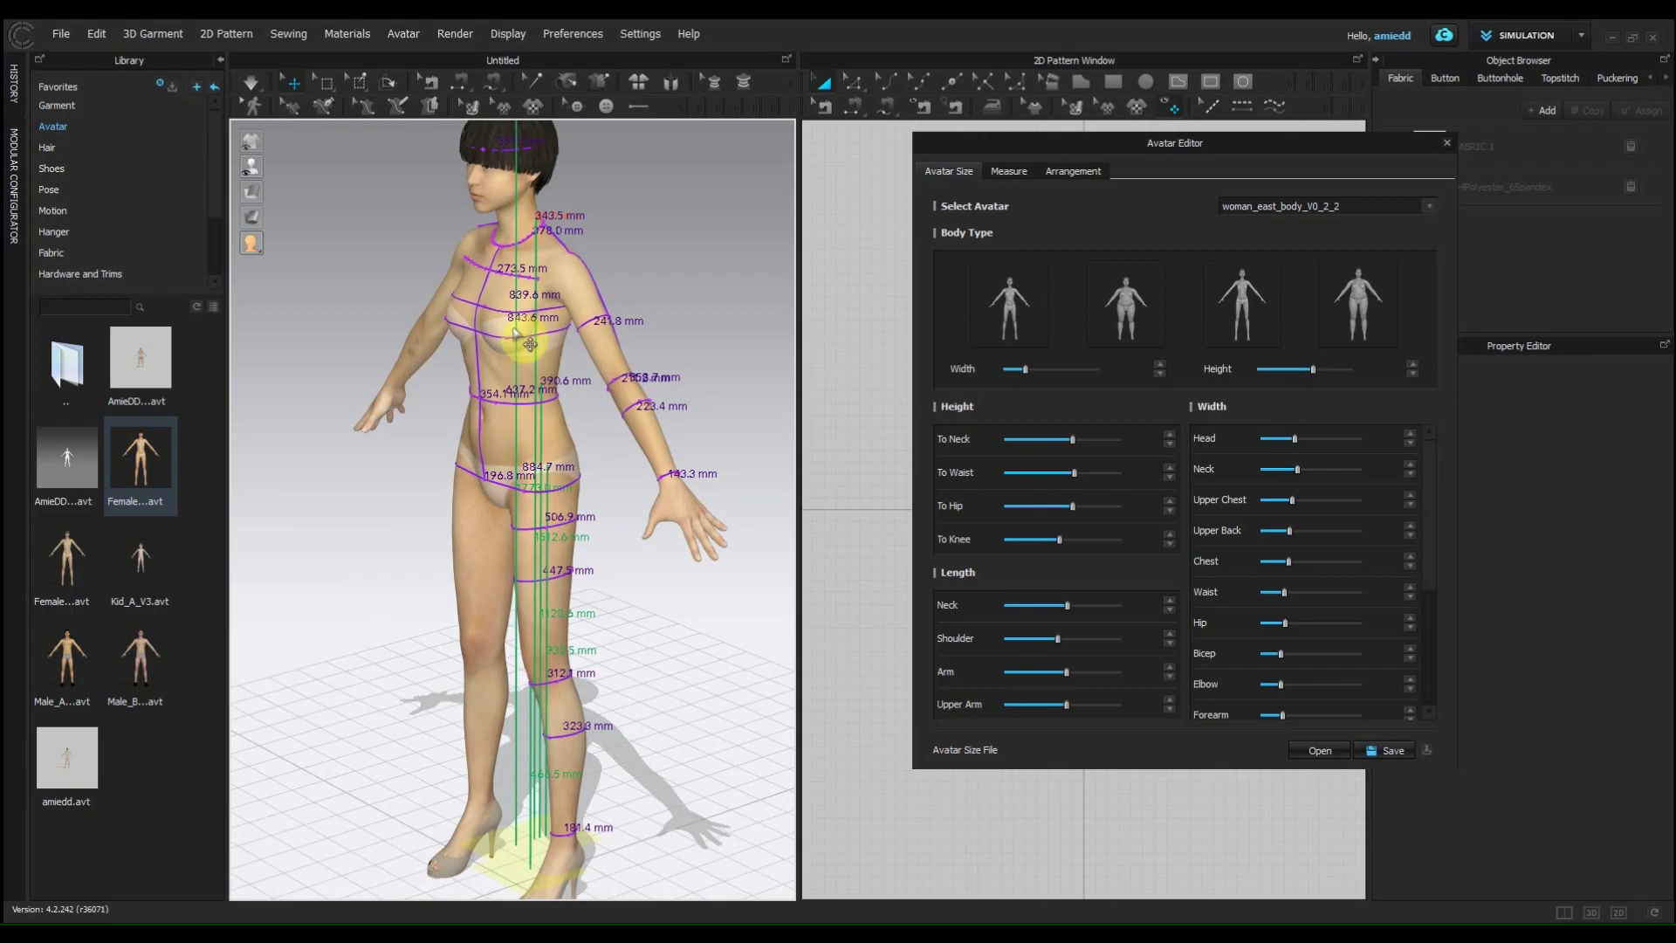
left_click(516, 338)
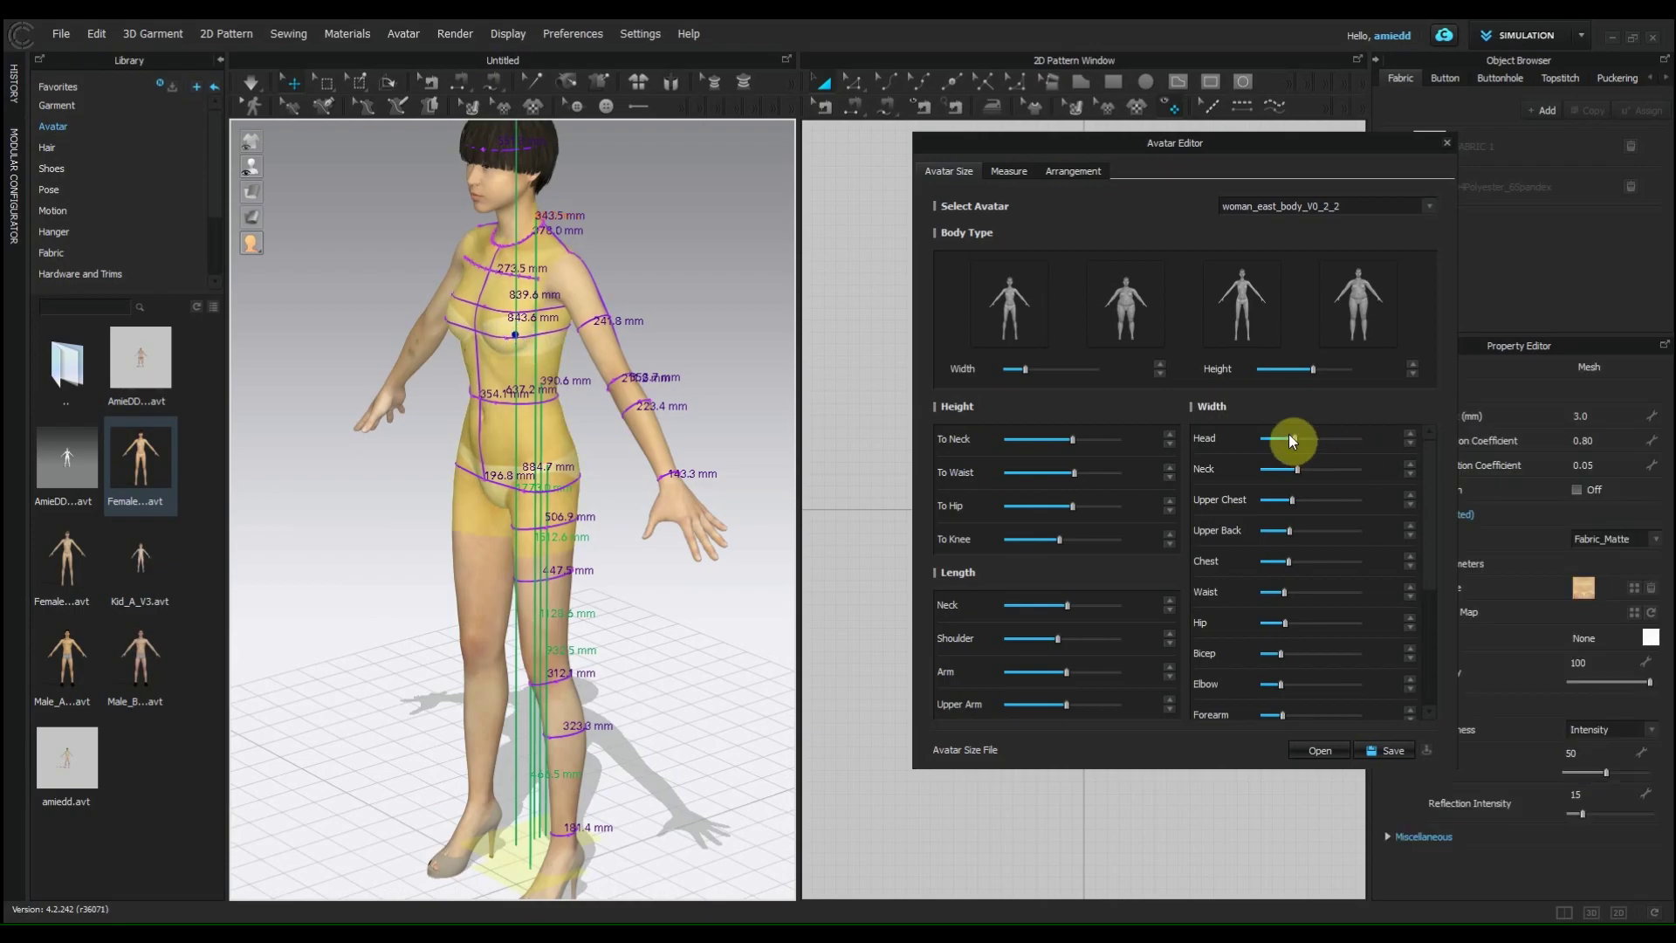
left_click_drag(1308, 497, 1366, 497)
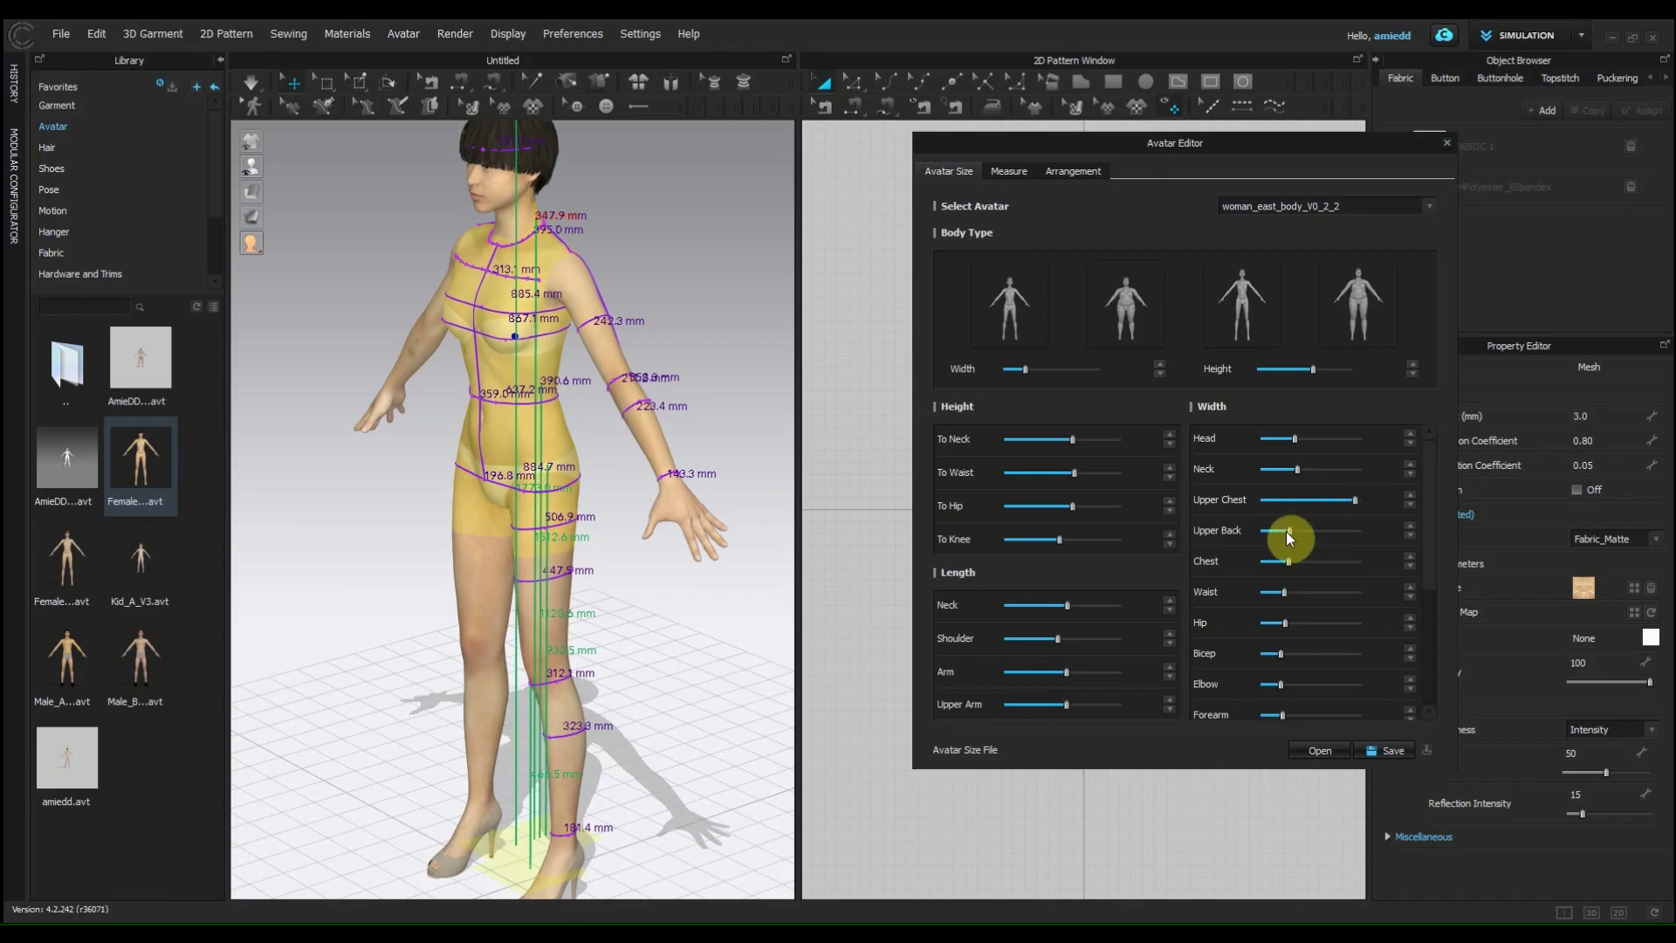
scroll(1296, 656, "down", 4)
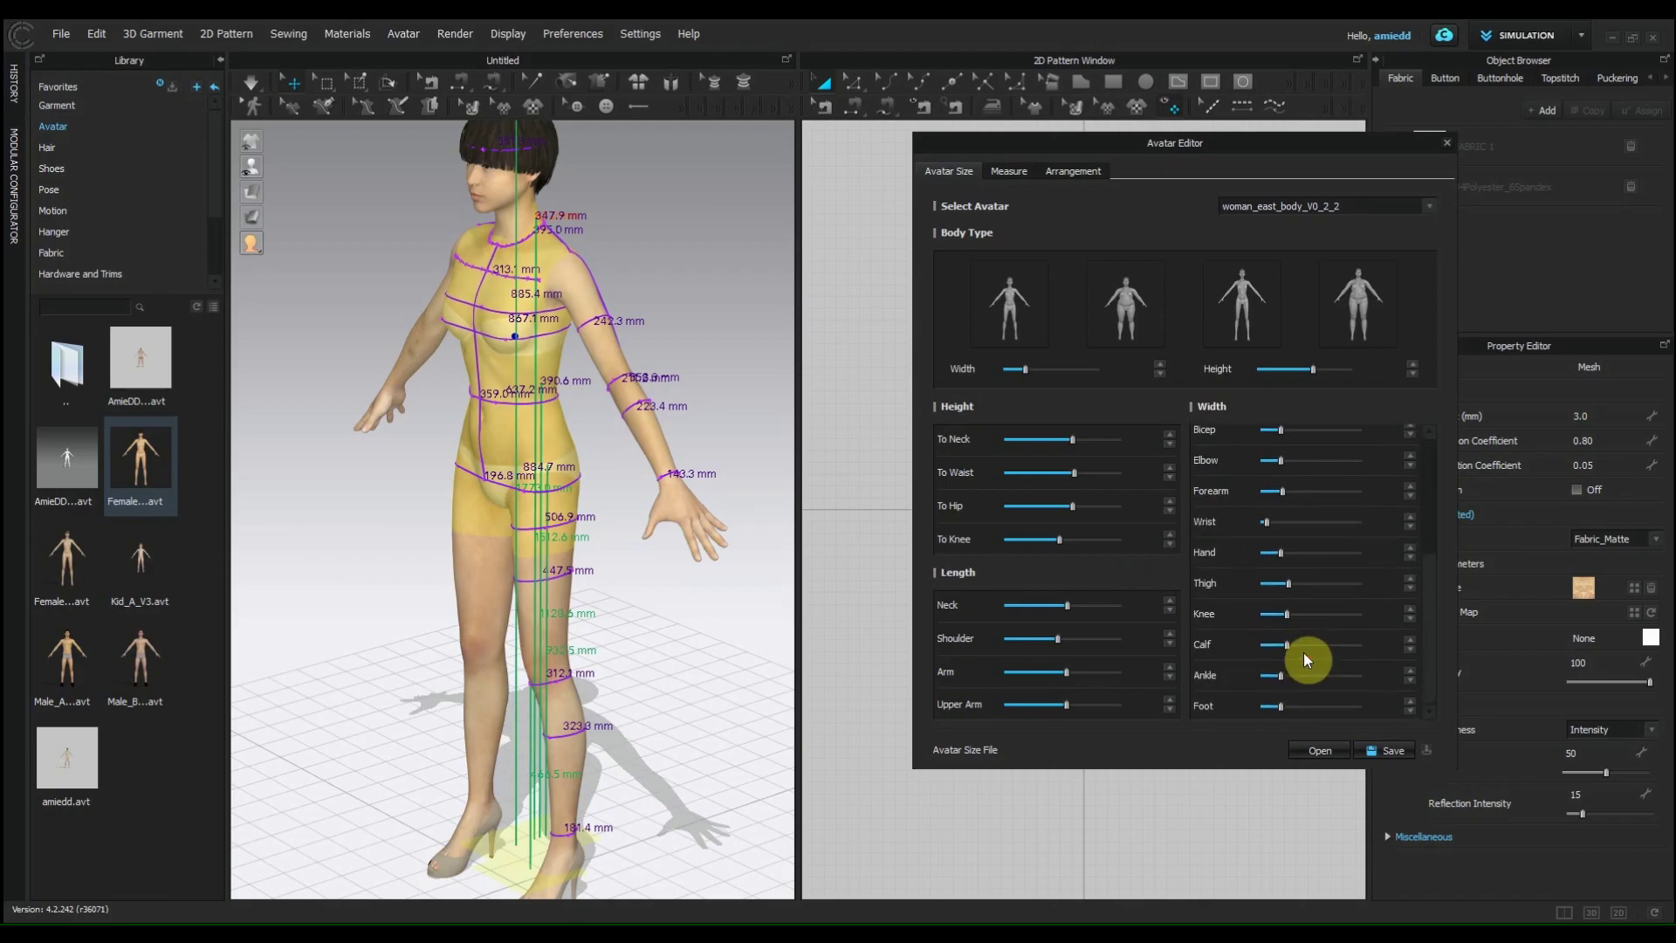
scroll(1311, 495, "up", 4)
left_click_drag(1288, 548, 1347, 548)
right_click_drag(282, 501, 384, 471)
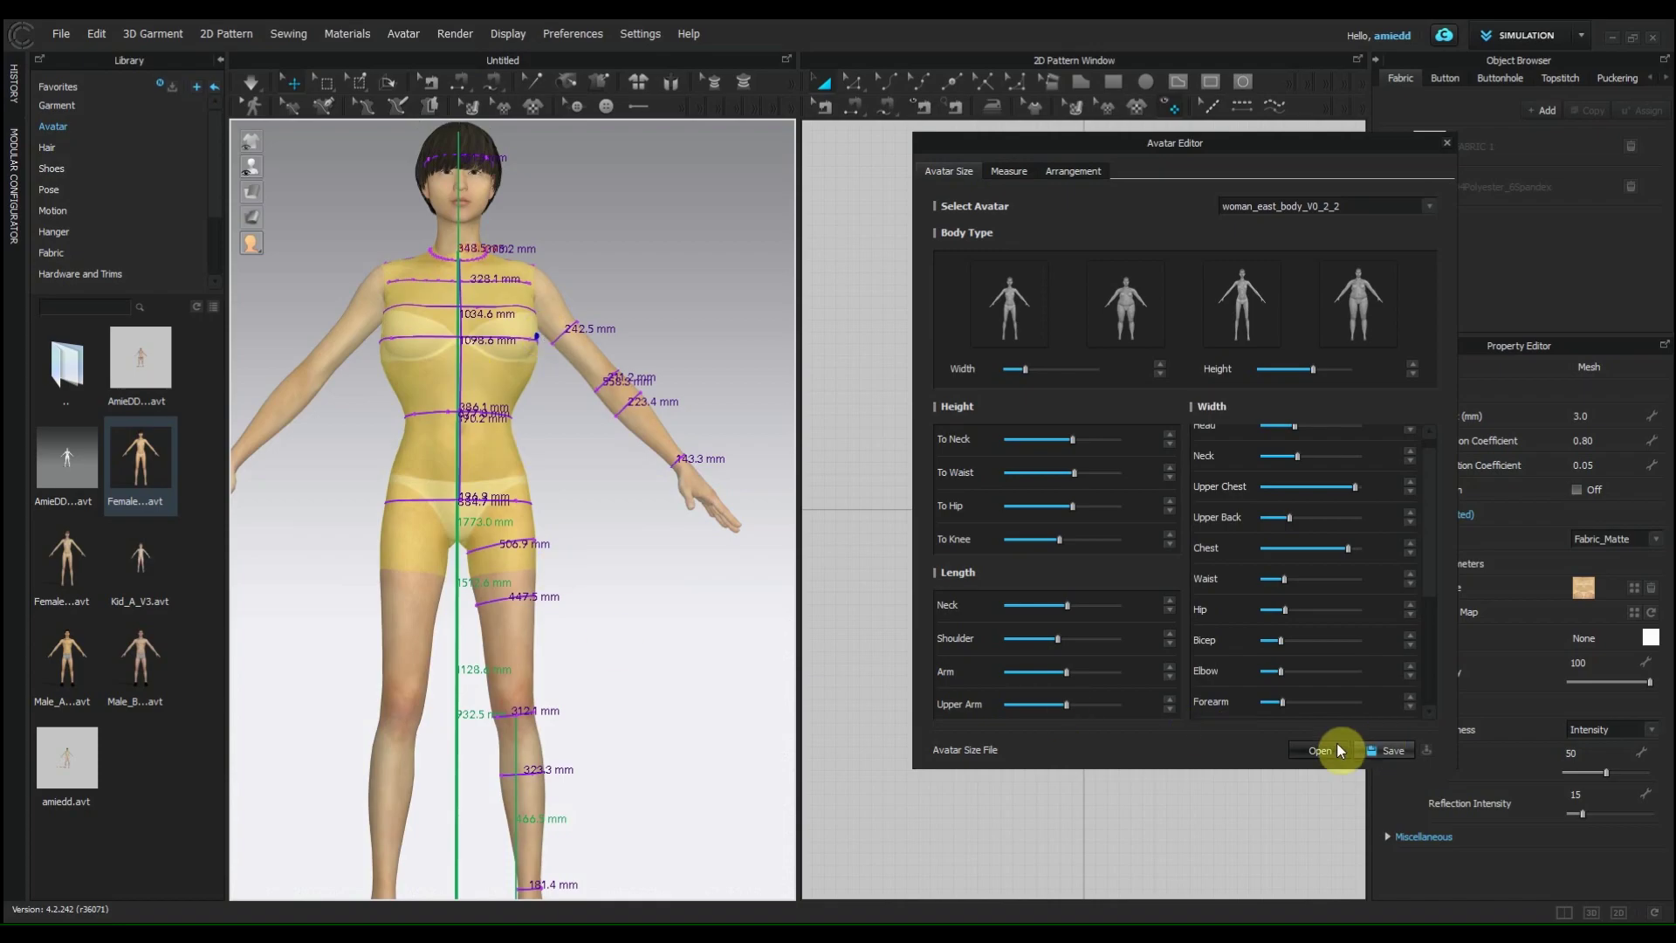
left_click(1446, 142)
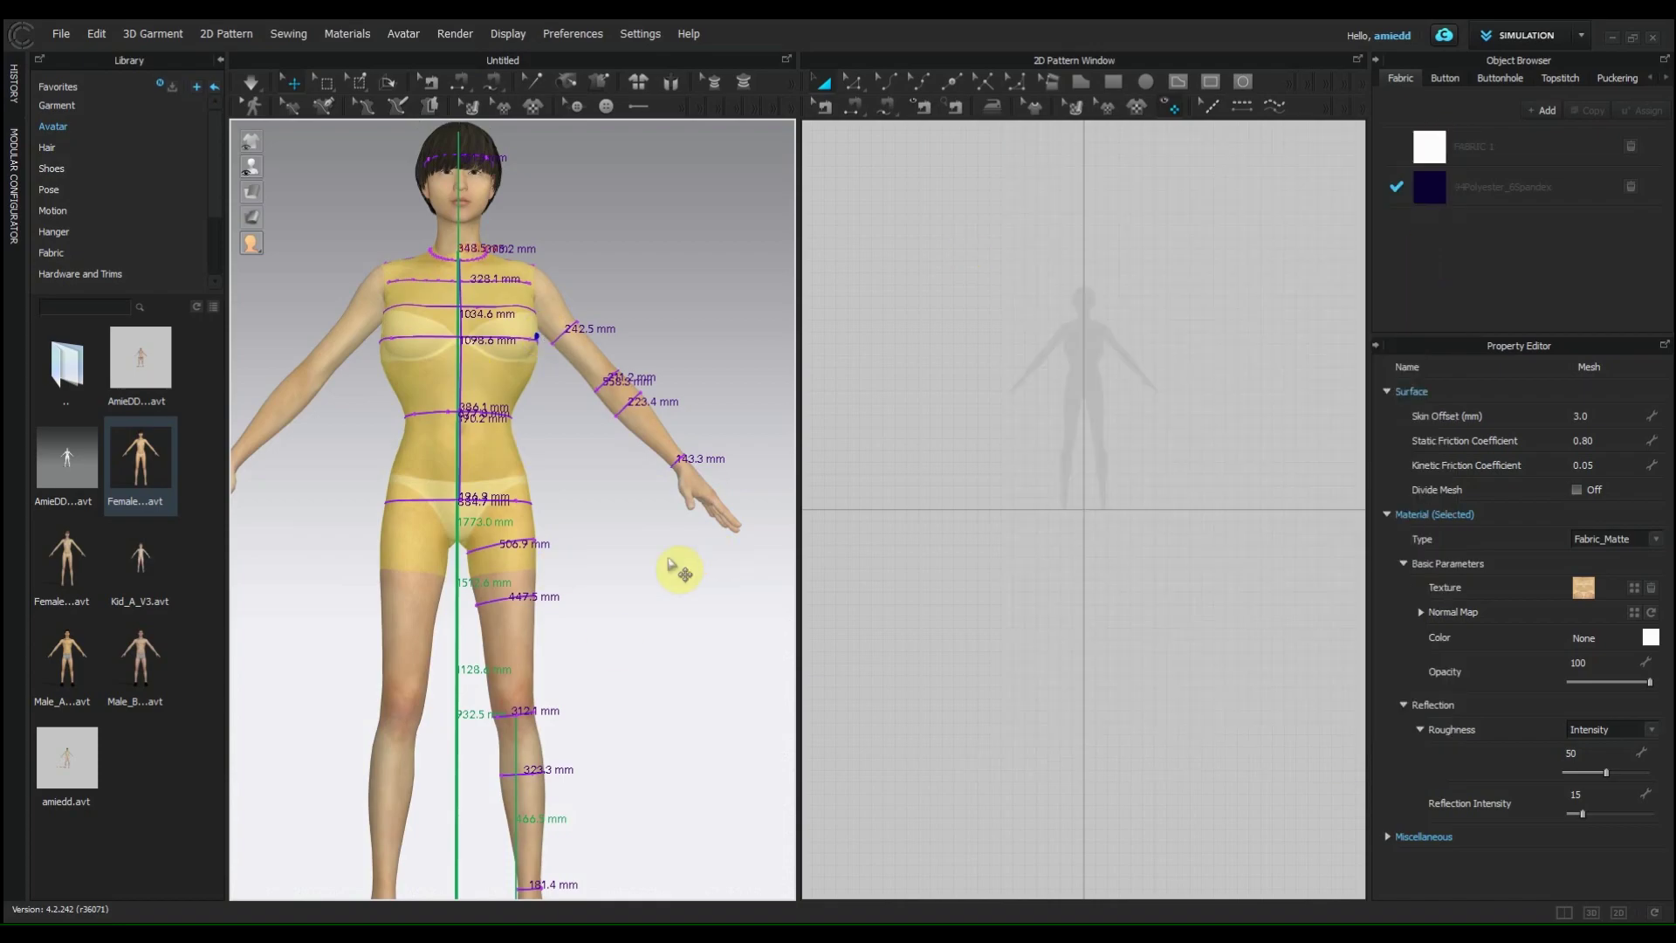
Step: Delete the Female_A_V3 avatar and load AmieDD_BodyScanAvatar in its place, facing the front
scroll(672, 564, "down", 2)
key("Delete")
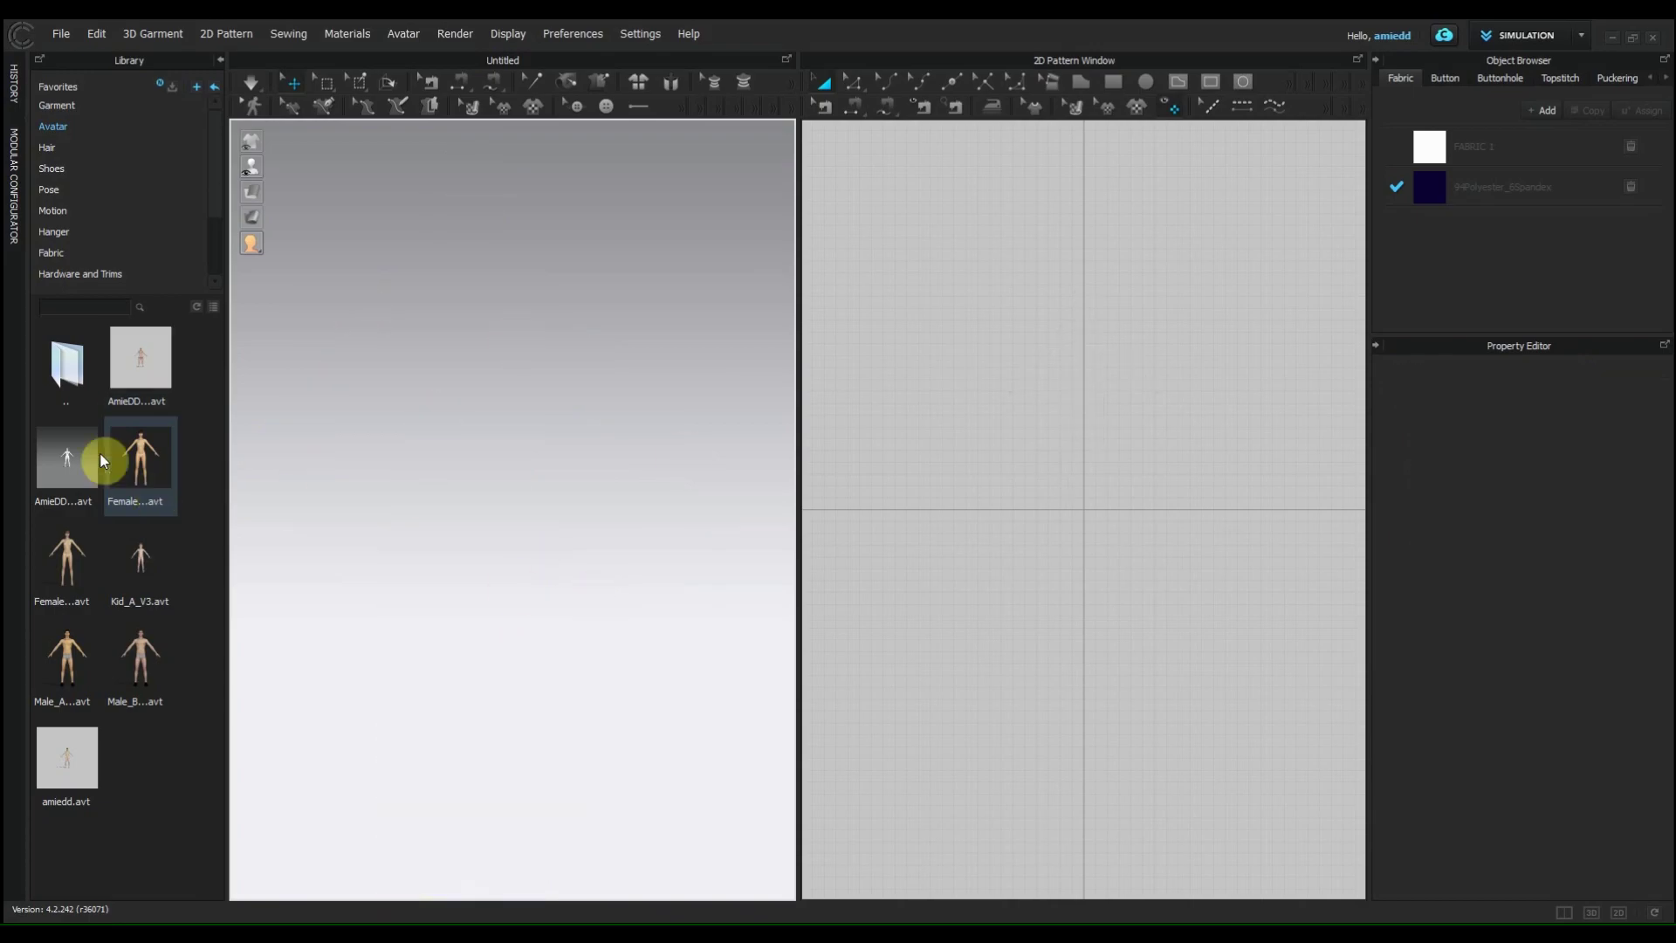
mouse_move(79, 453)
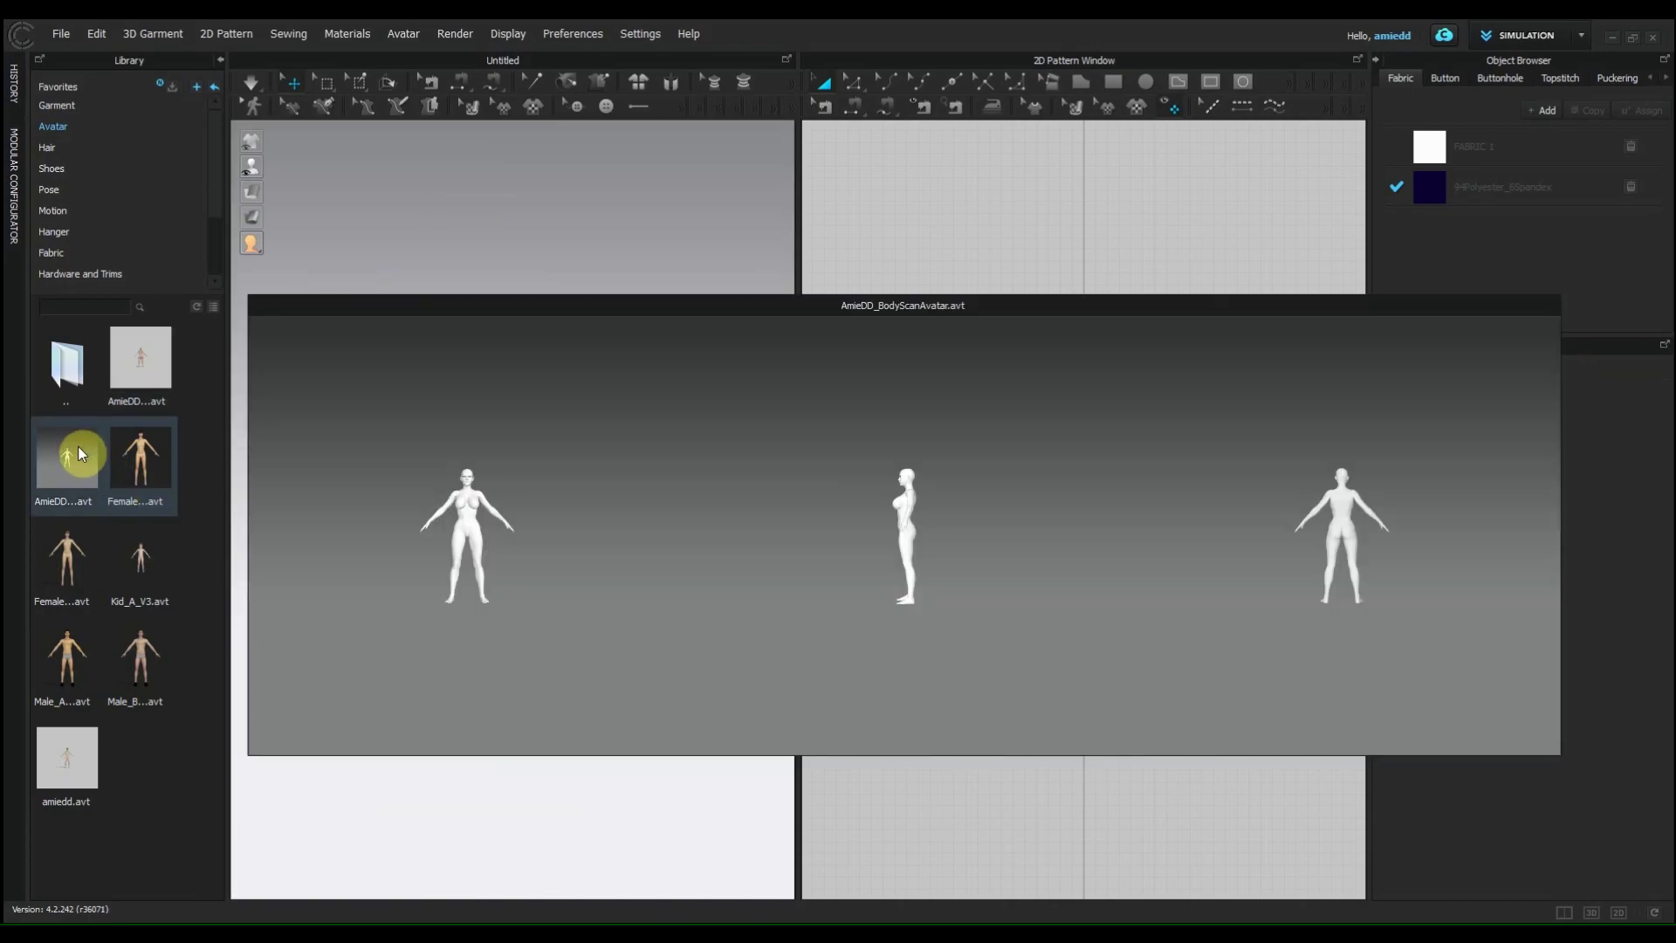
double_click(79, 453)
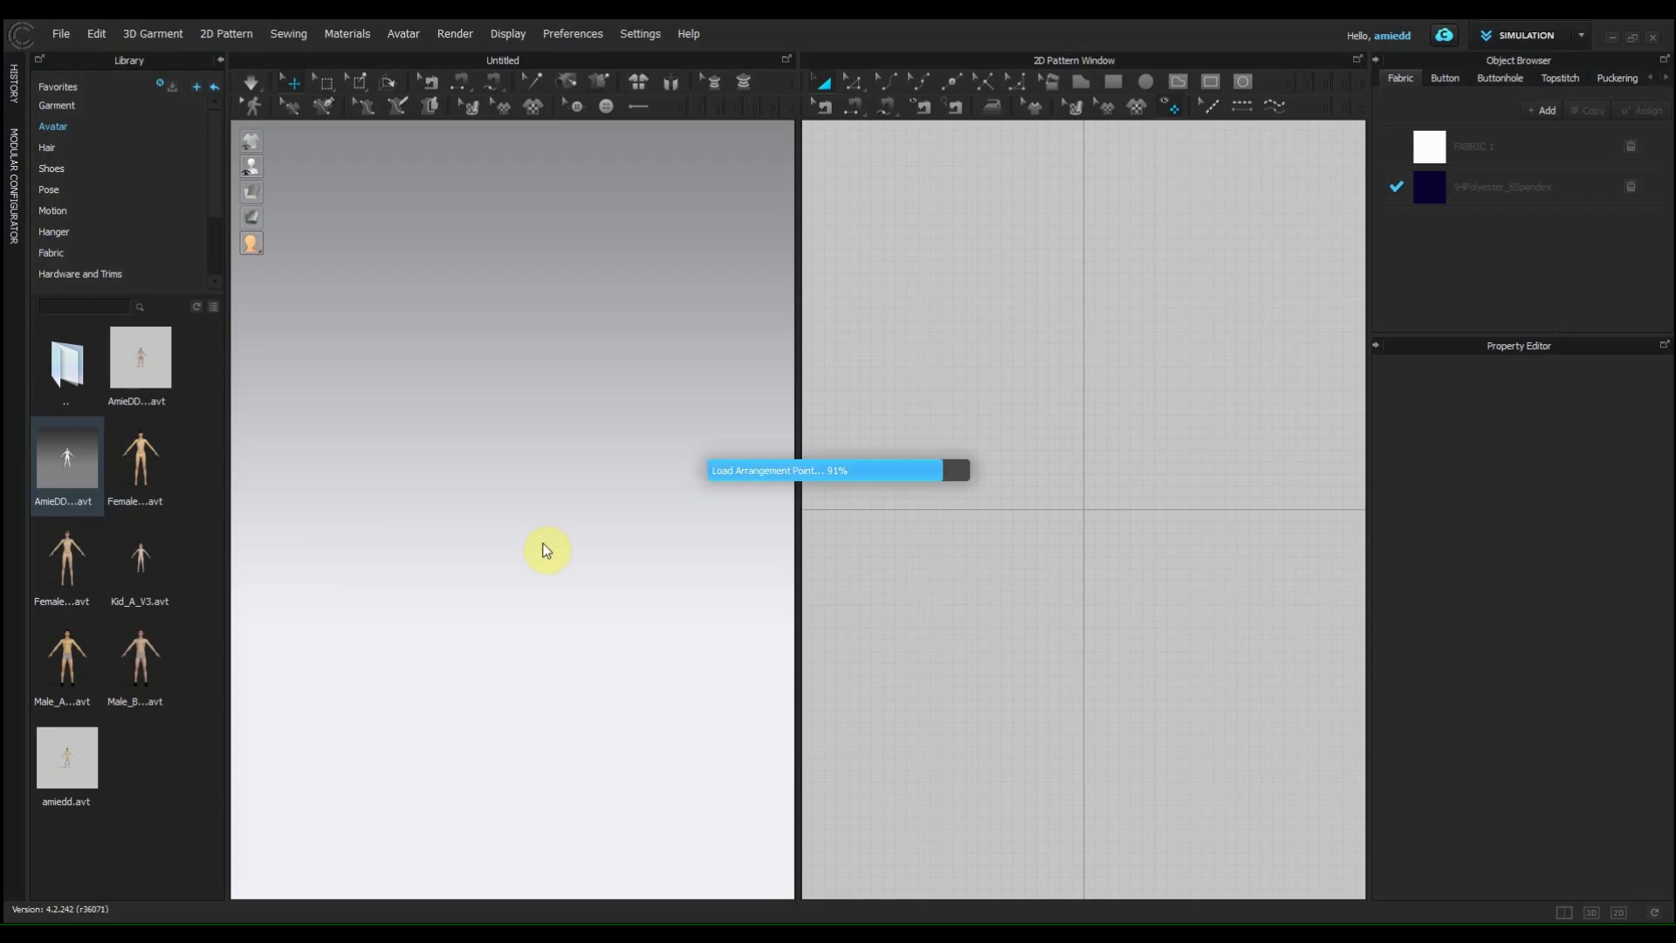
scroll(550, 560, "down", 2)
right_click_drag(550, 558, 628, 523)
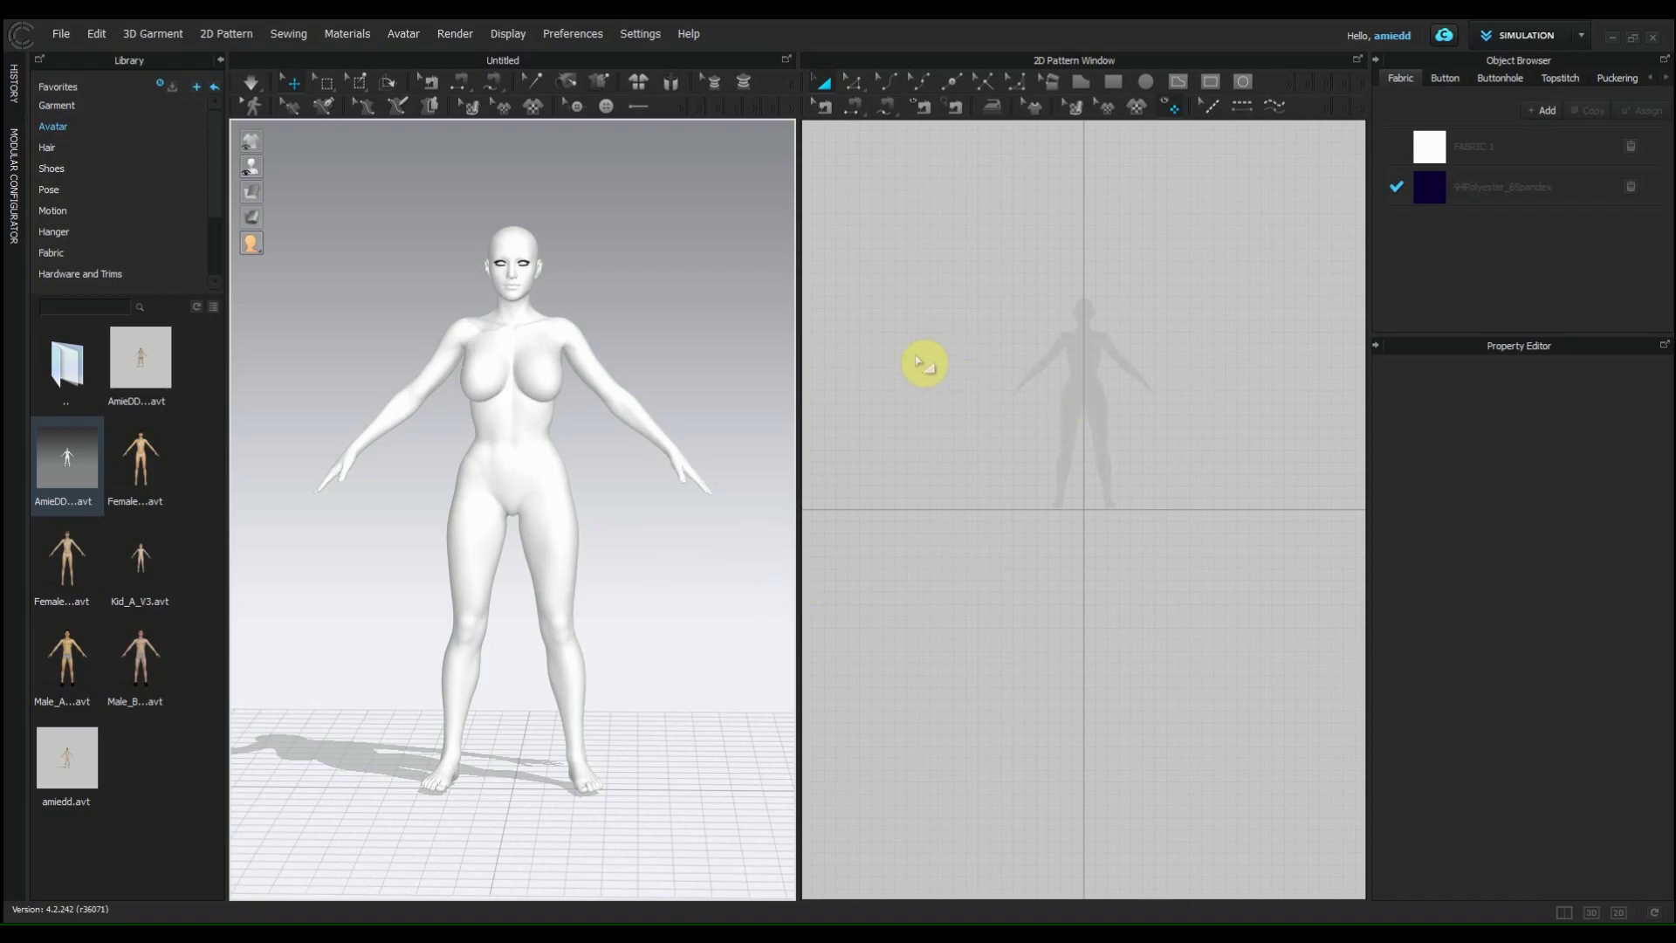
Step: Draw a rectangle about 708 mm tall over the left half of the avatar silhouette, from the shoulder to the crotch at the center line
key("s")
scroll(1071, 377, "down", 1)
scroll(1071, 377, "up", 5)
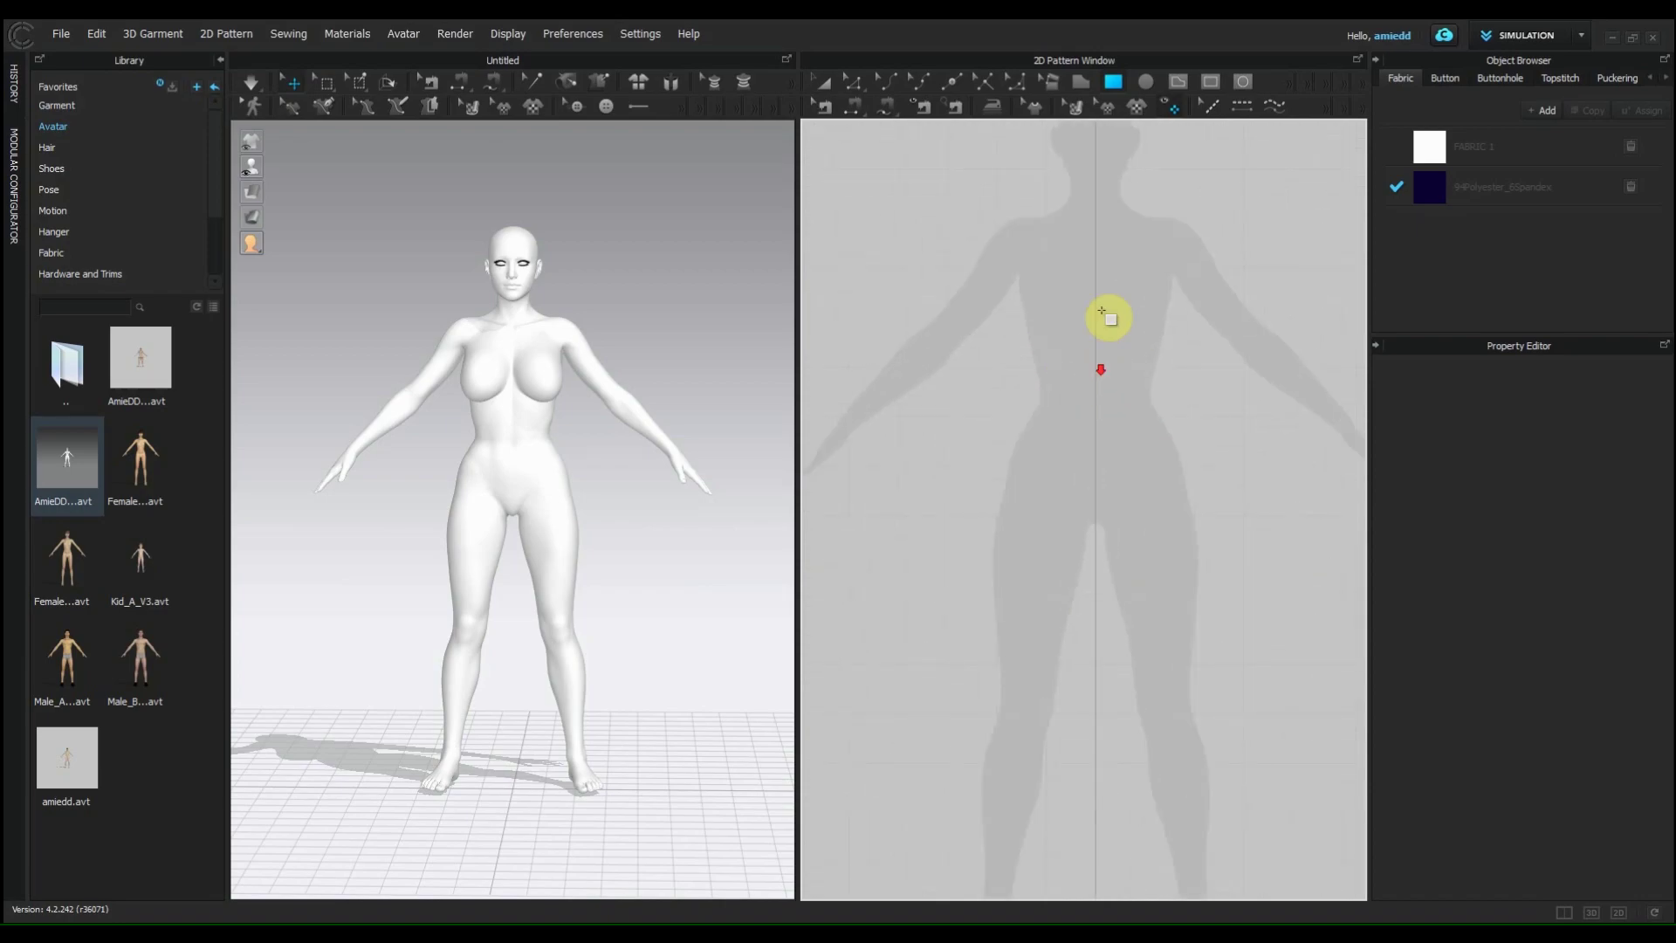
scroll(1103, 212, "up", 2)
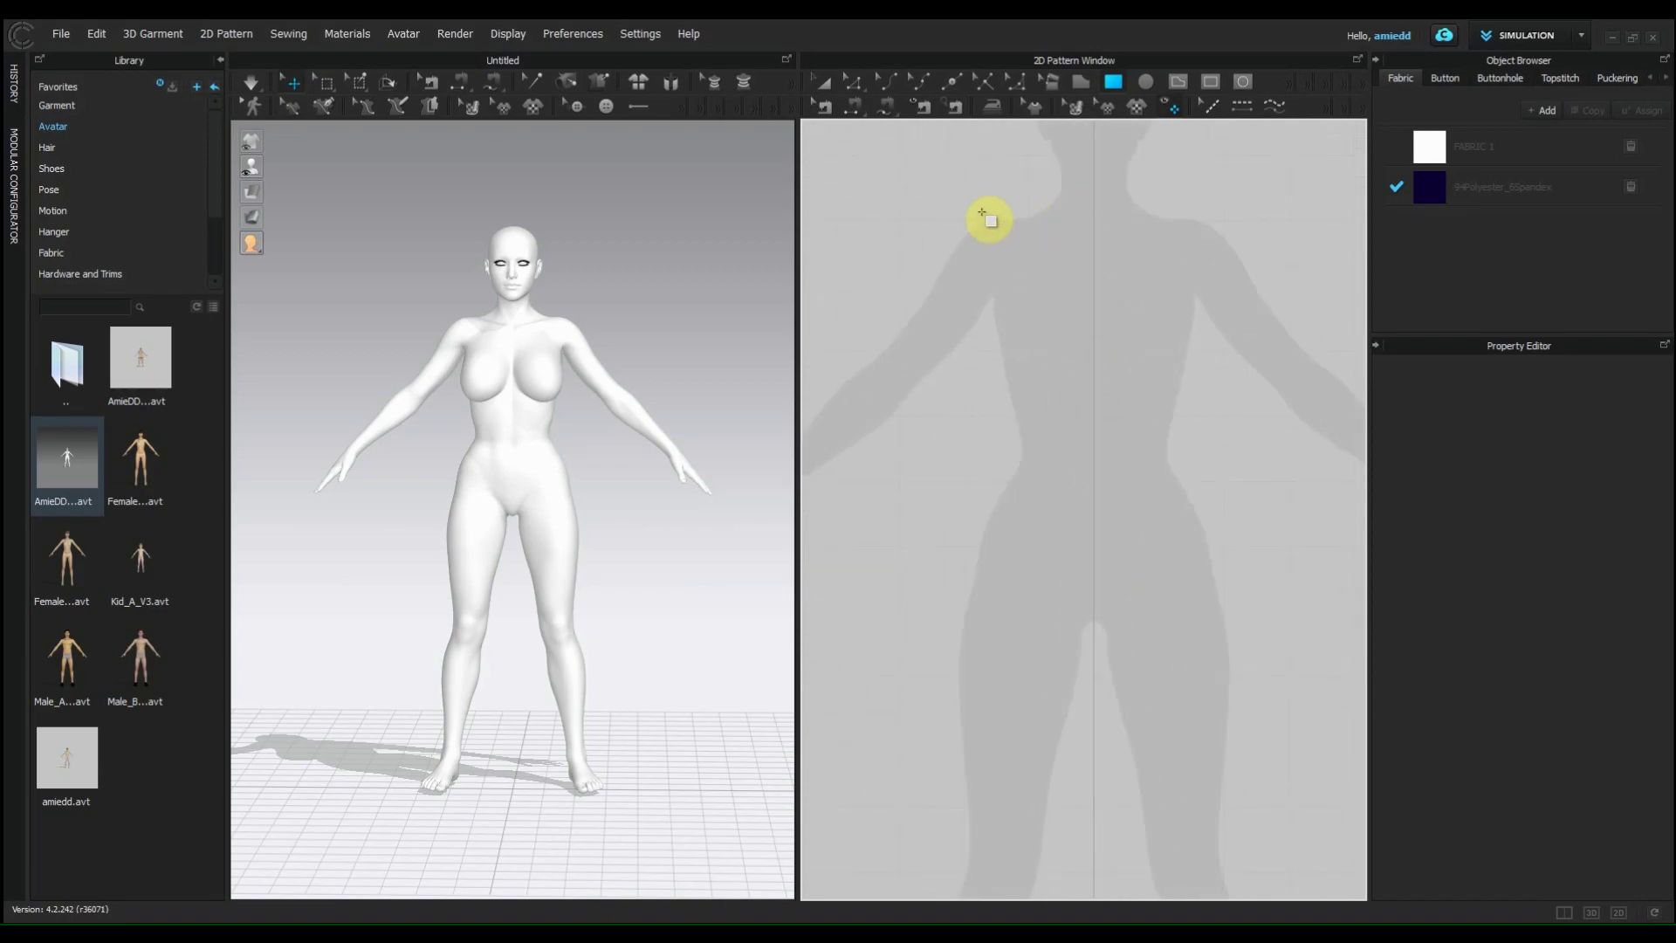
left_click_drag(970, 216, 1095, 675)
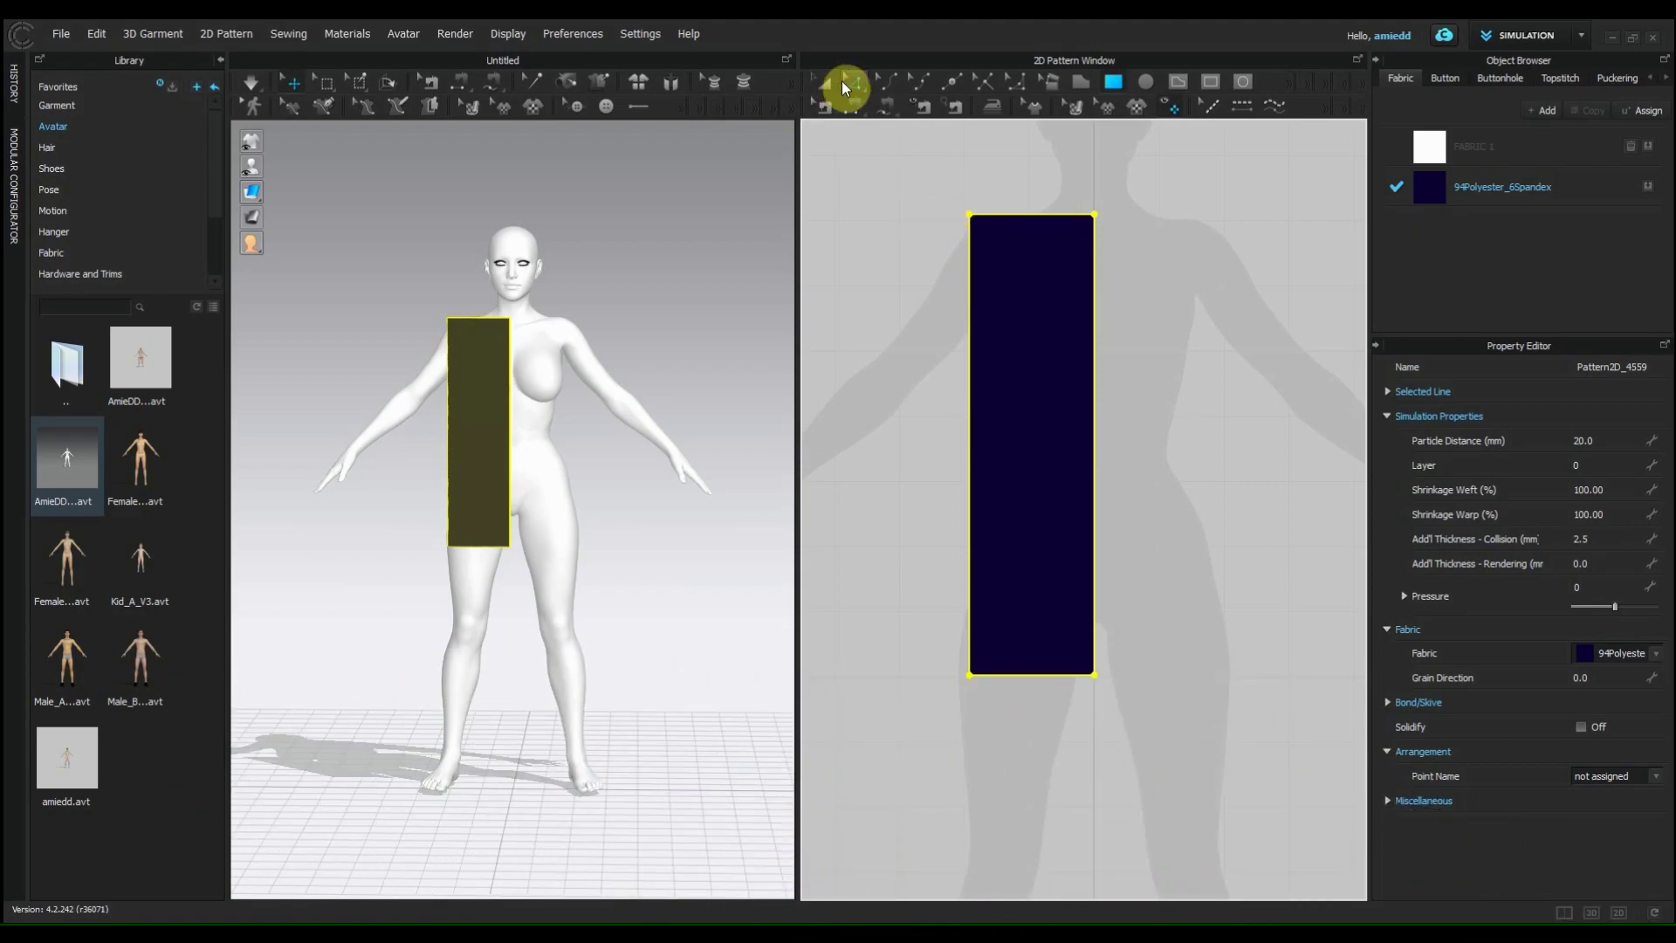
Step: Shift the rectangle outward past the shoulder and pull its inner corners back to the center line, making it about 224 mm wide
left_click(847, 82)
left_click_drag(970, 220, 949, 219)
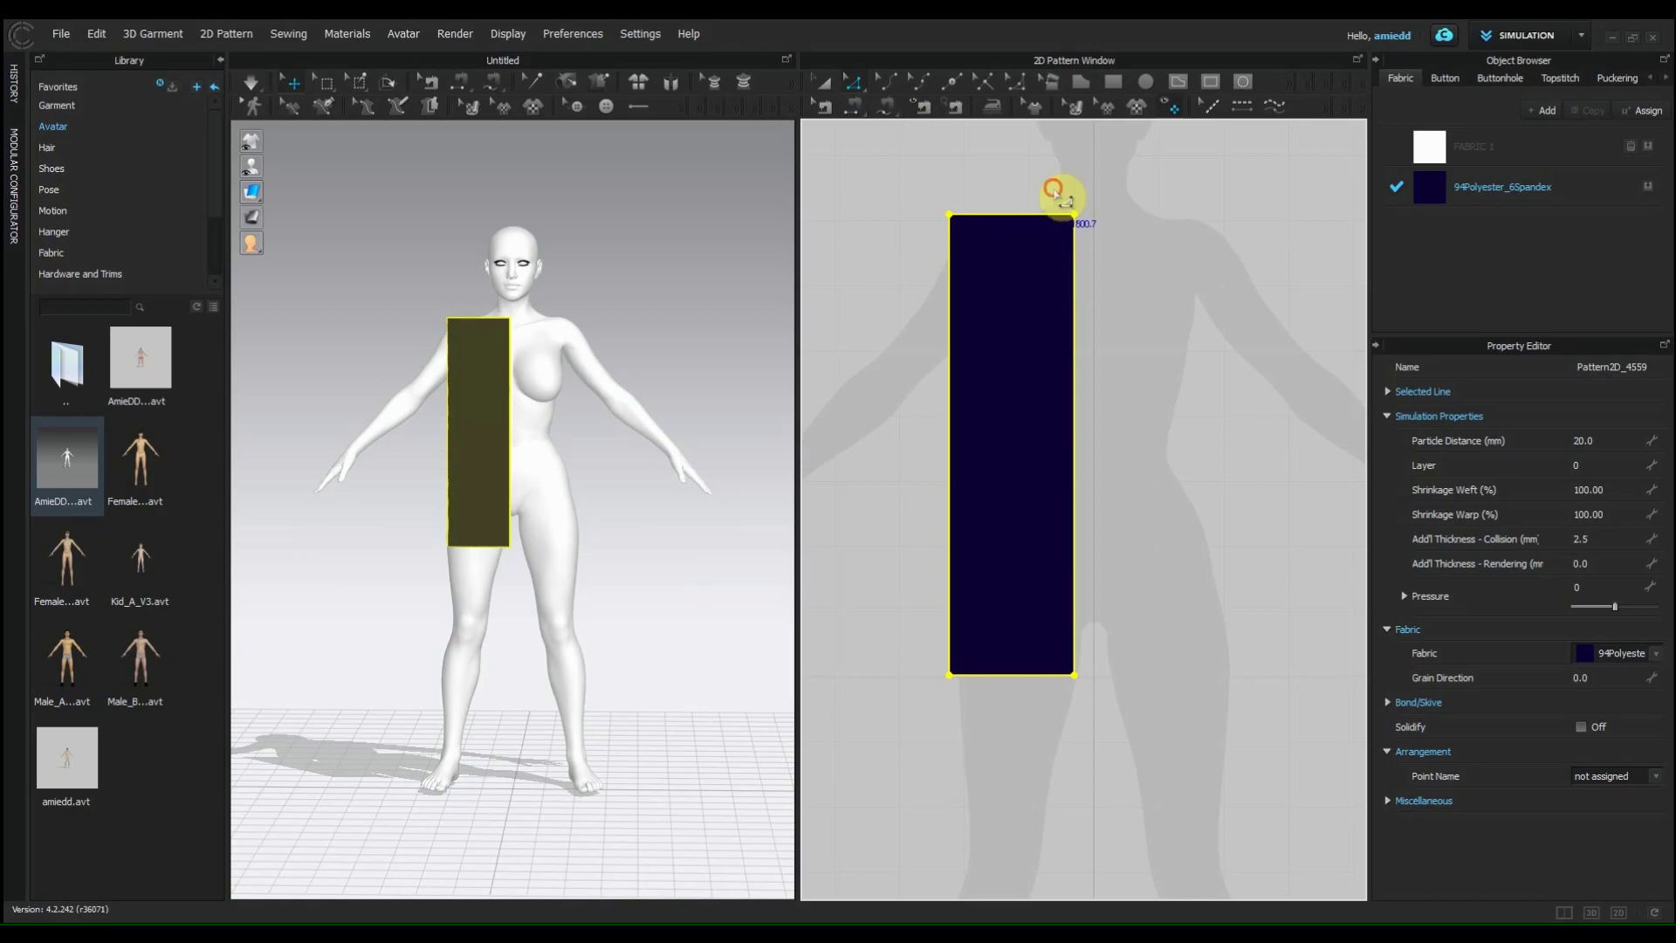
left_click(1053, 189)
left_click_drag(1074, 215, 1099, 223)
left_click_drag(1079, 677, 1094, 674)
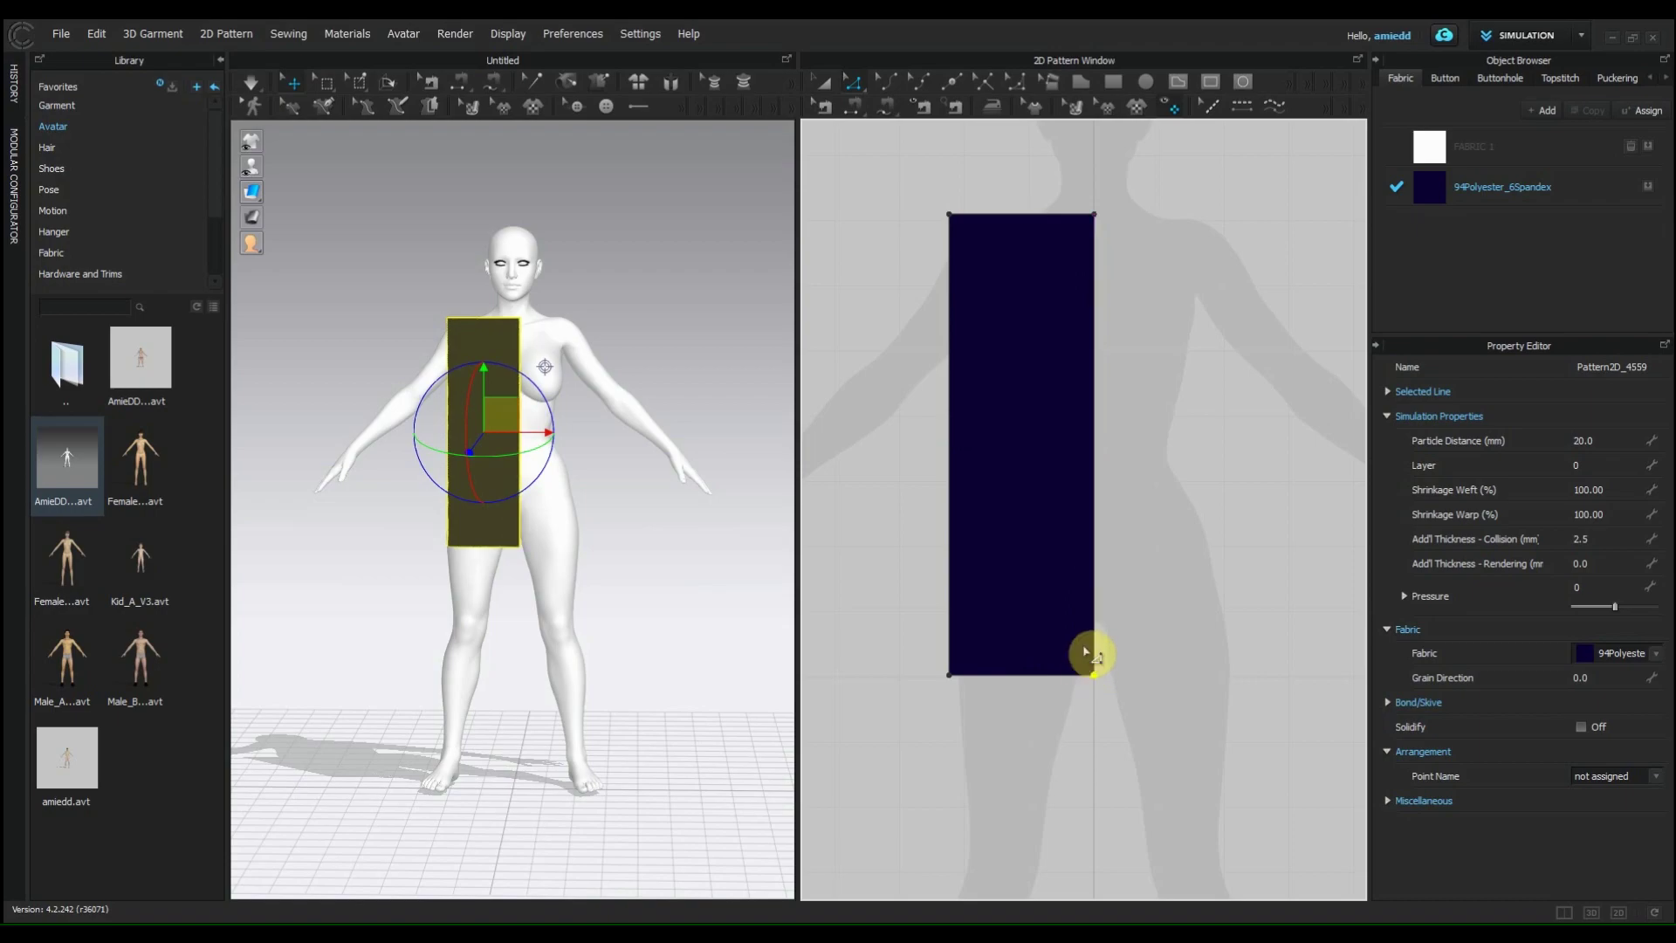
Step: Make the rectangle's fabric fill transparent in the 2D pattern view so the avatar silhouette shows through
left_click(1171, 107)
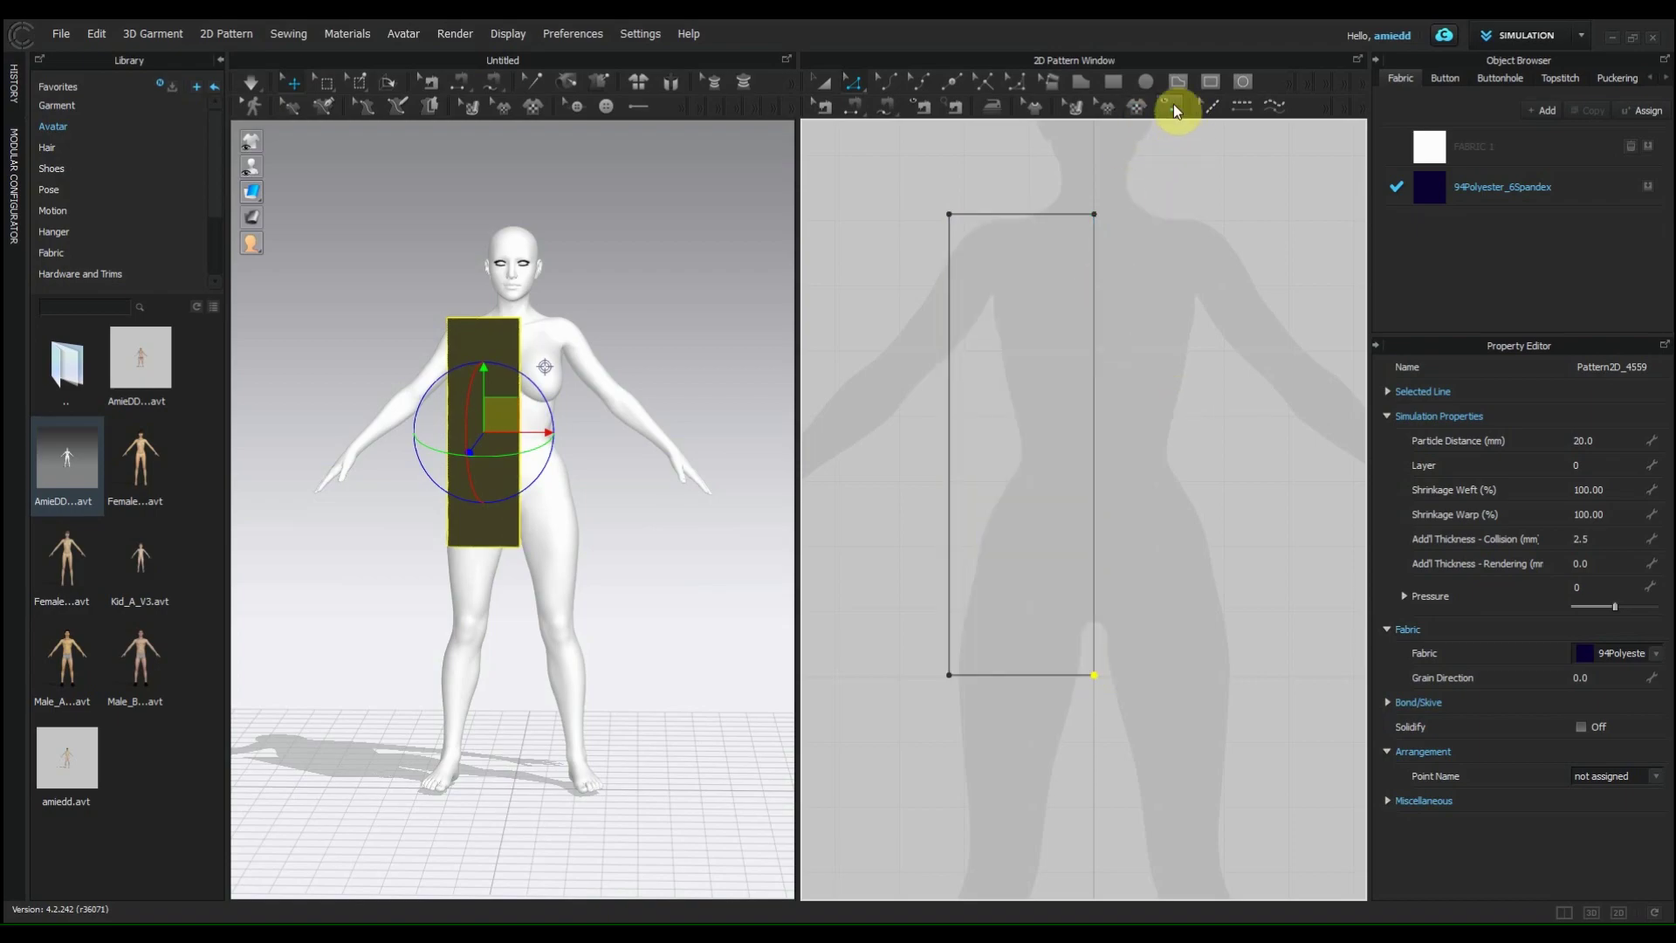
left_click(1173, 104)
left_click(1173, 103)
Step: Review the high-resolution garment settings for particle distance and collision thickness, leaving them unchanged
left_click(751, 108)
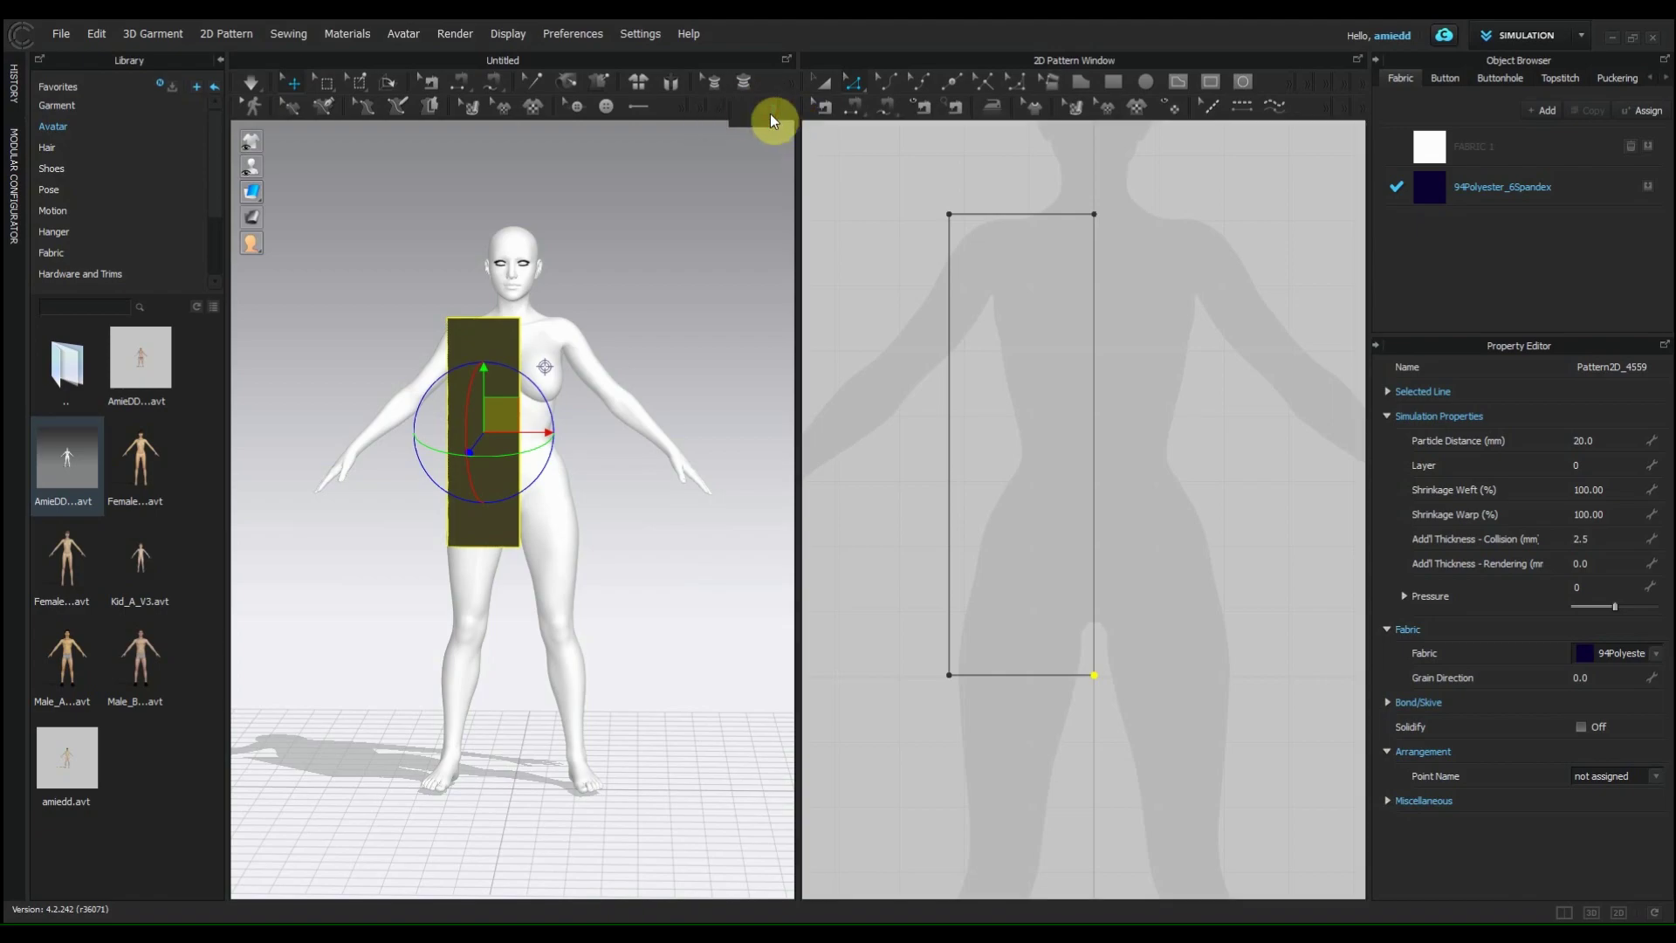
left_click(769, 118)
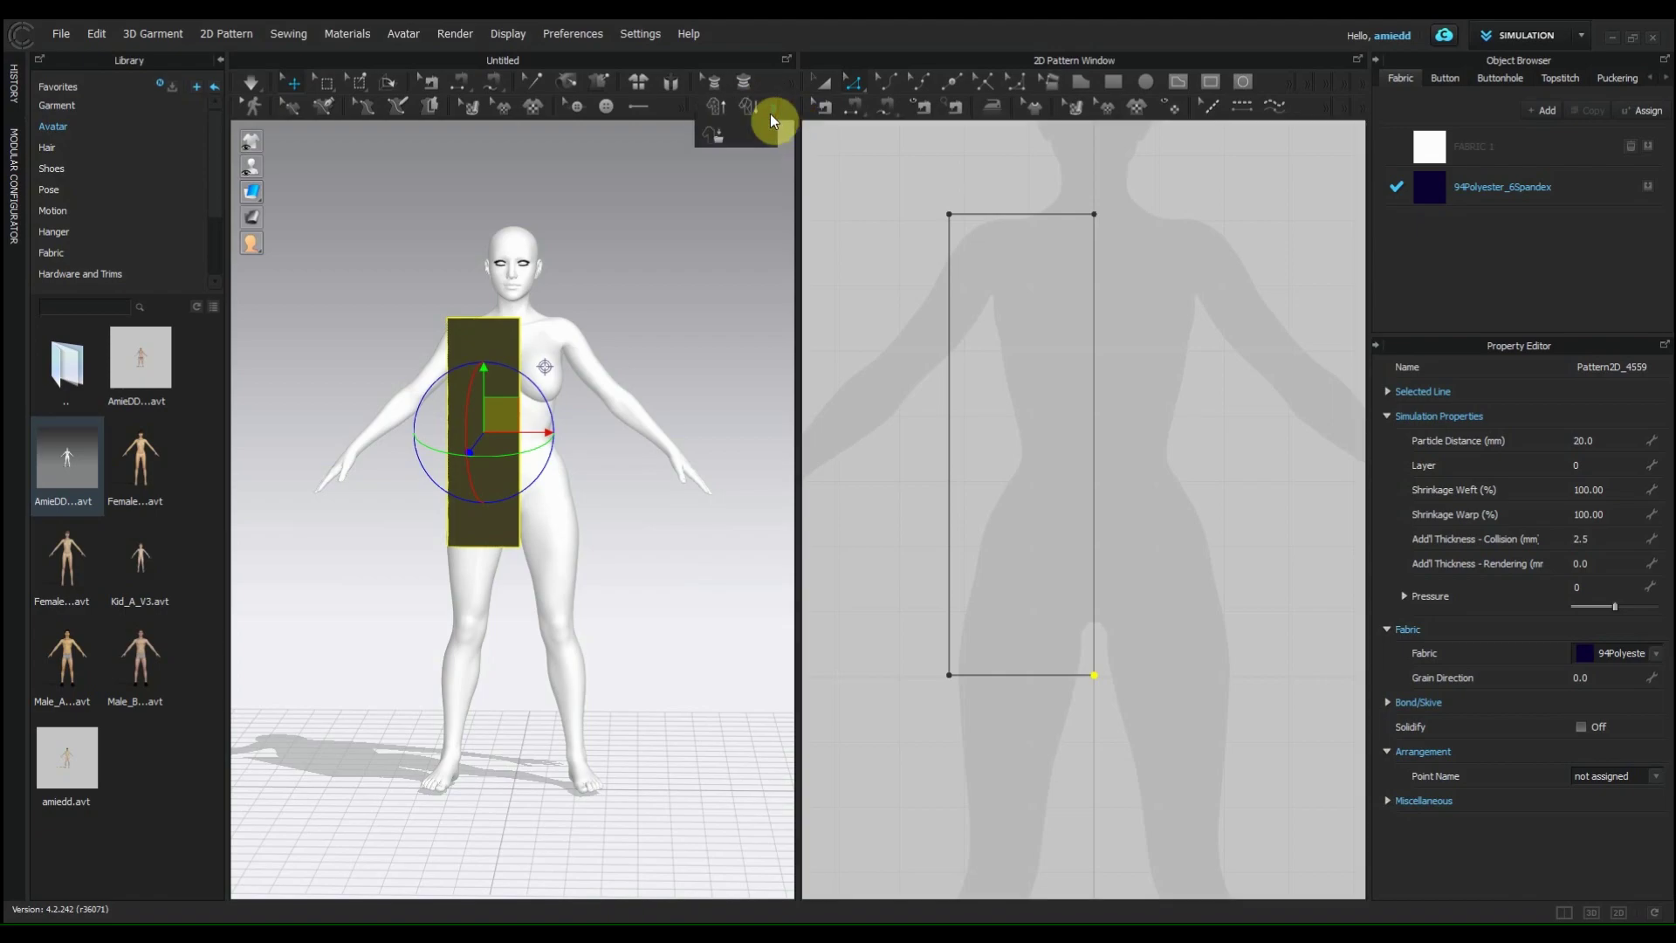
left_click(719, 107)
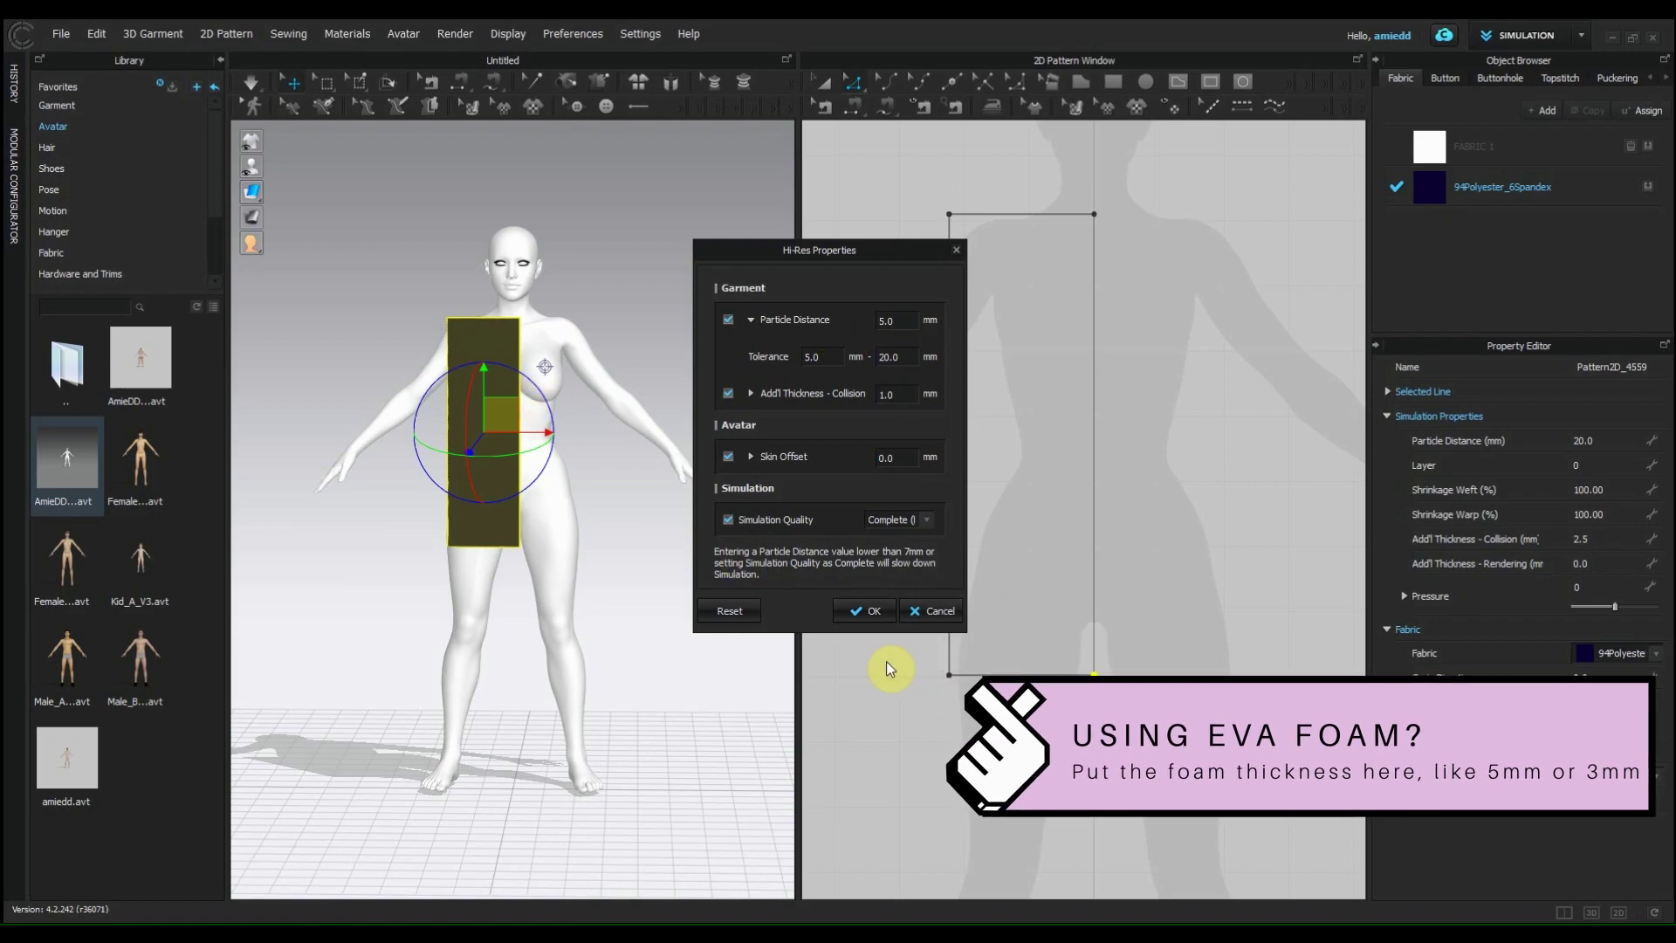
left_click(914, 611)
right_click_drag(648, 496, 460, 511)
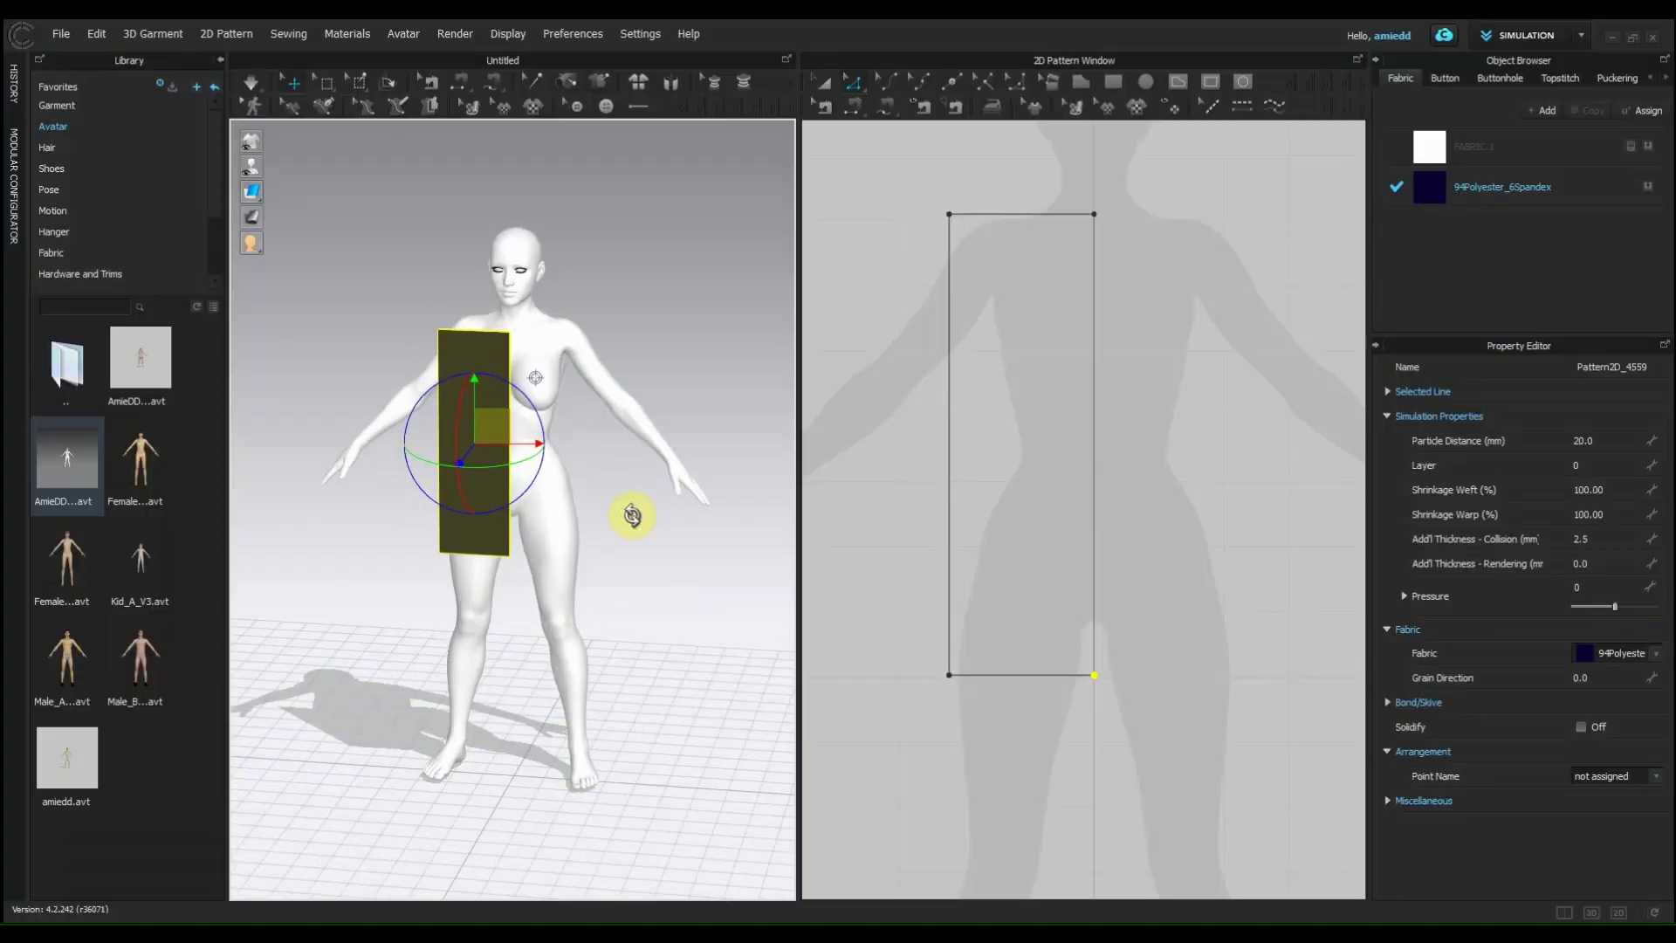
Step: Add 10 mm seam allowance to the rectangle's top, outer and bottom edges, then set the bottom edge's allowance width to 15 mm
scroll(1026, 415, "down", 2)
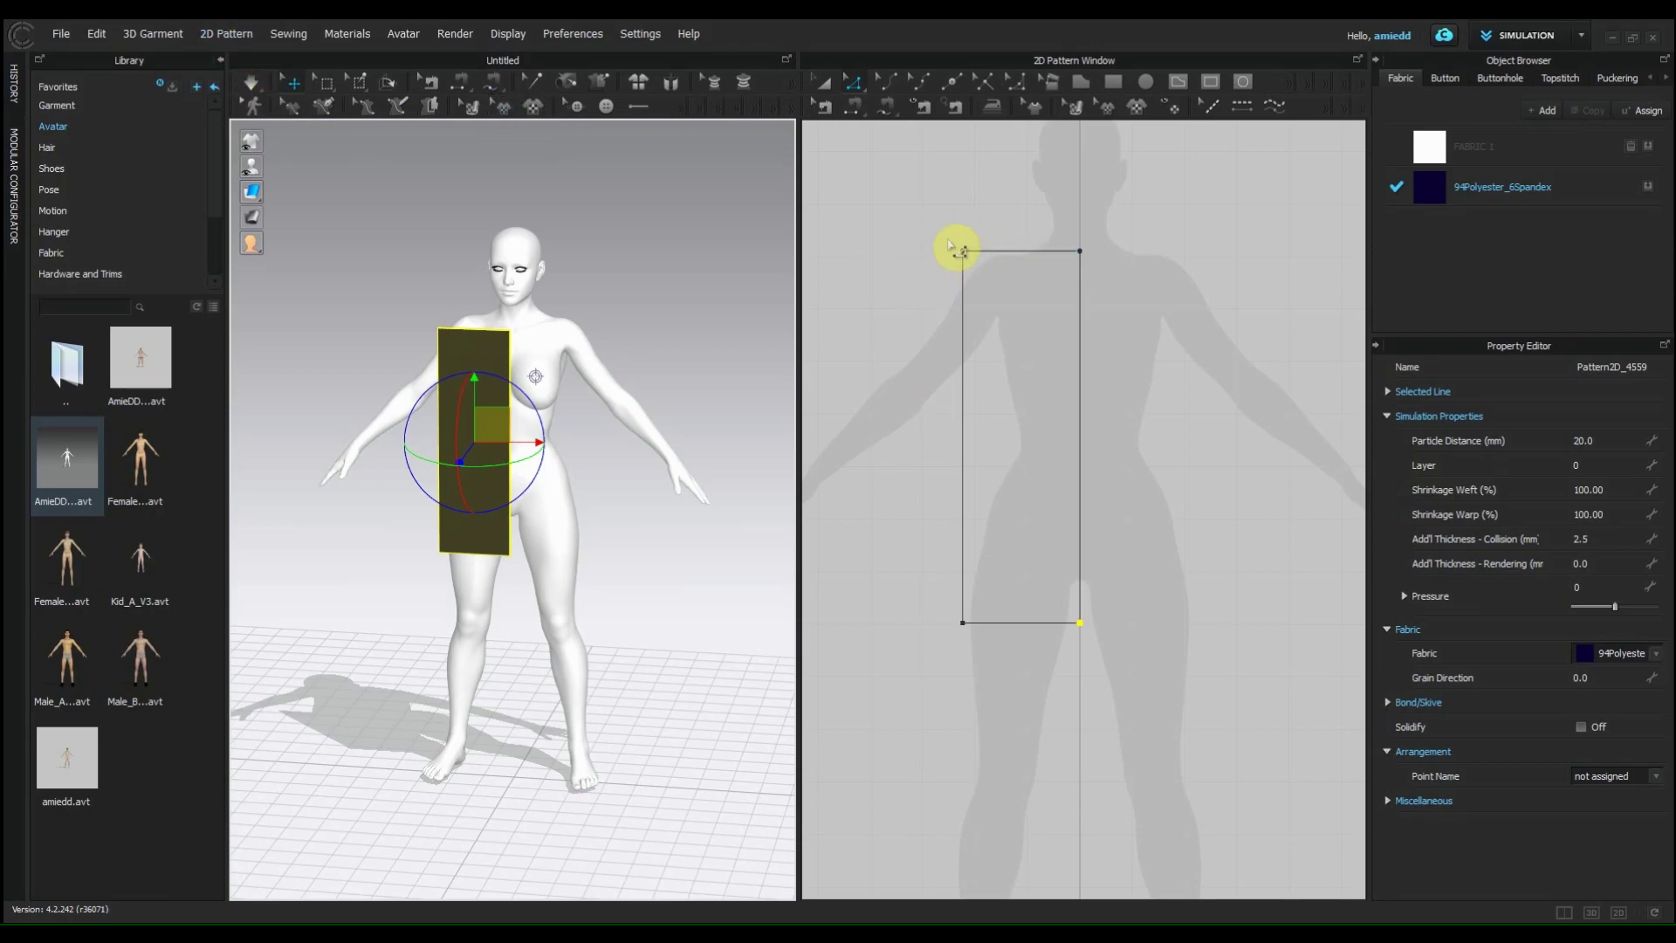
left_click(224, 33)
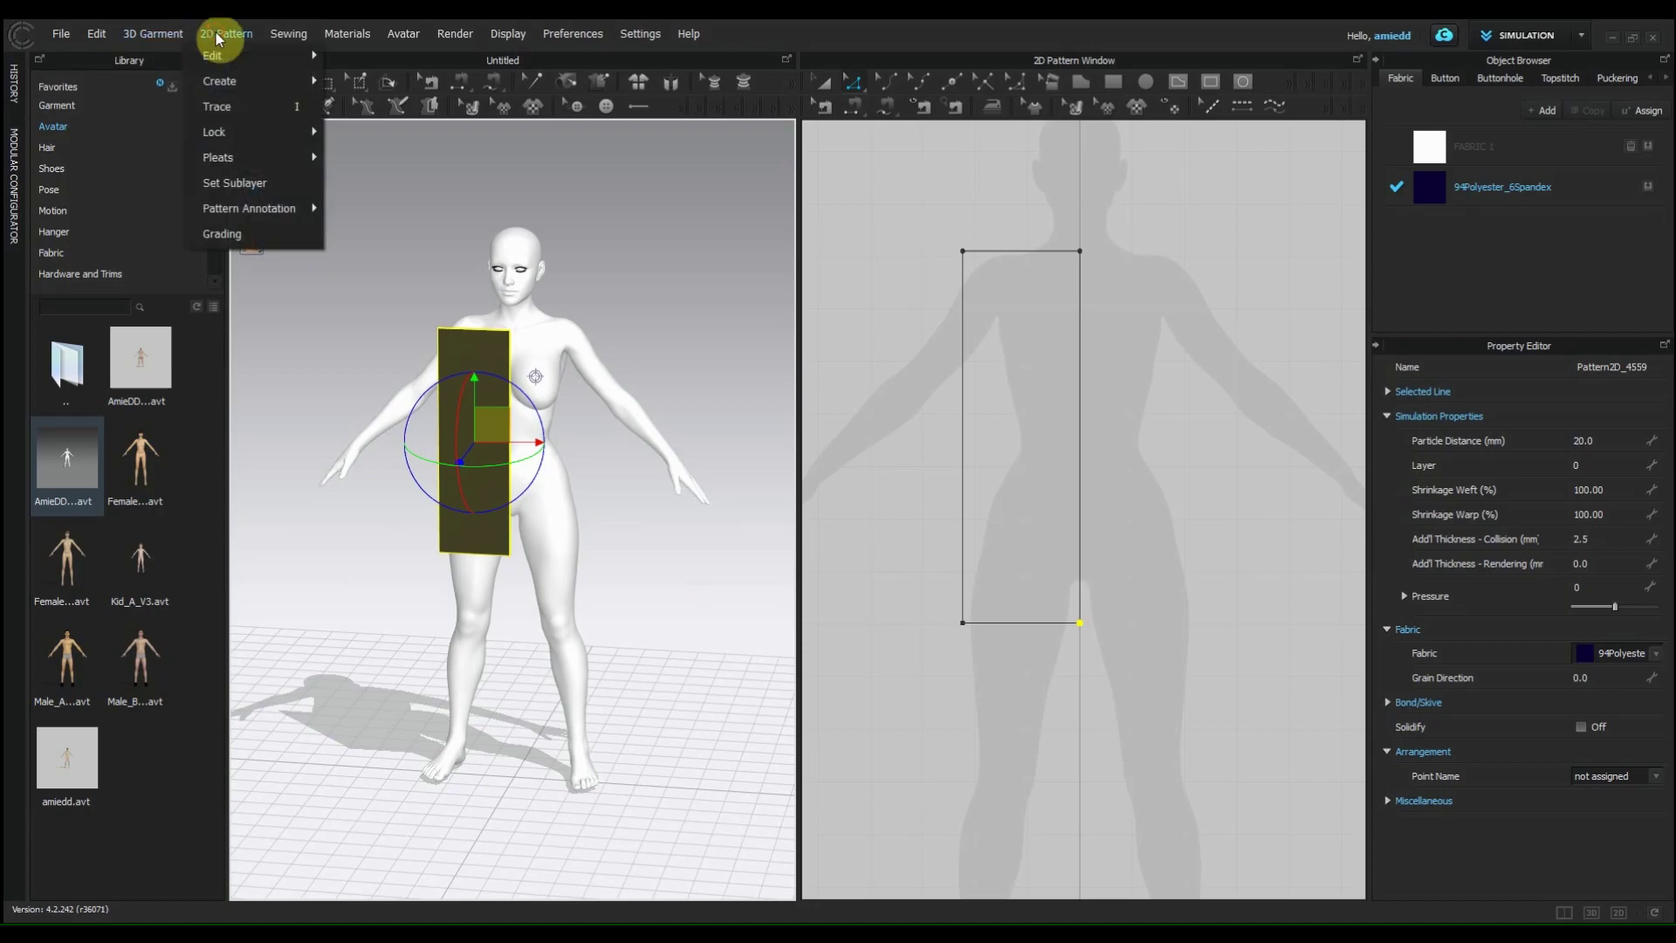
mouse_move(218, 66)
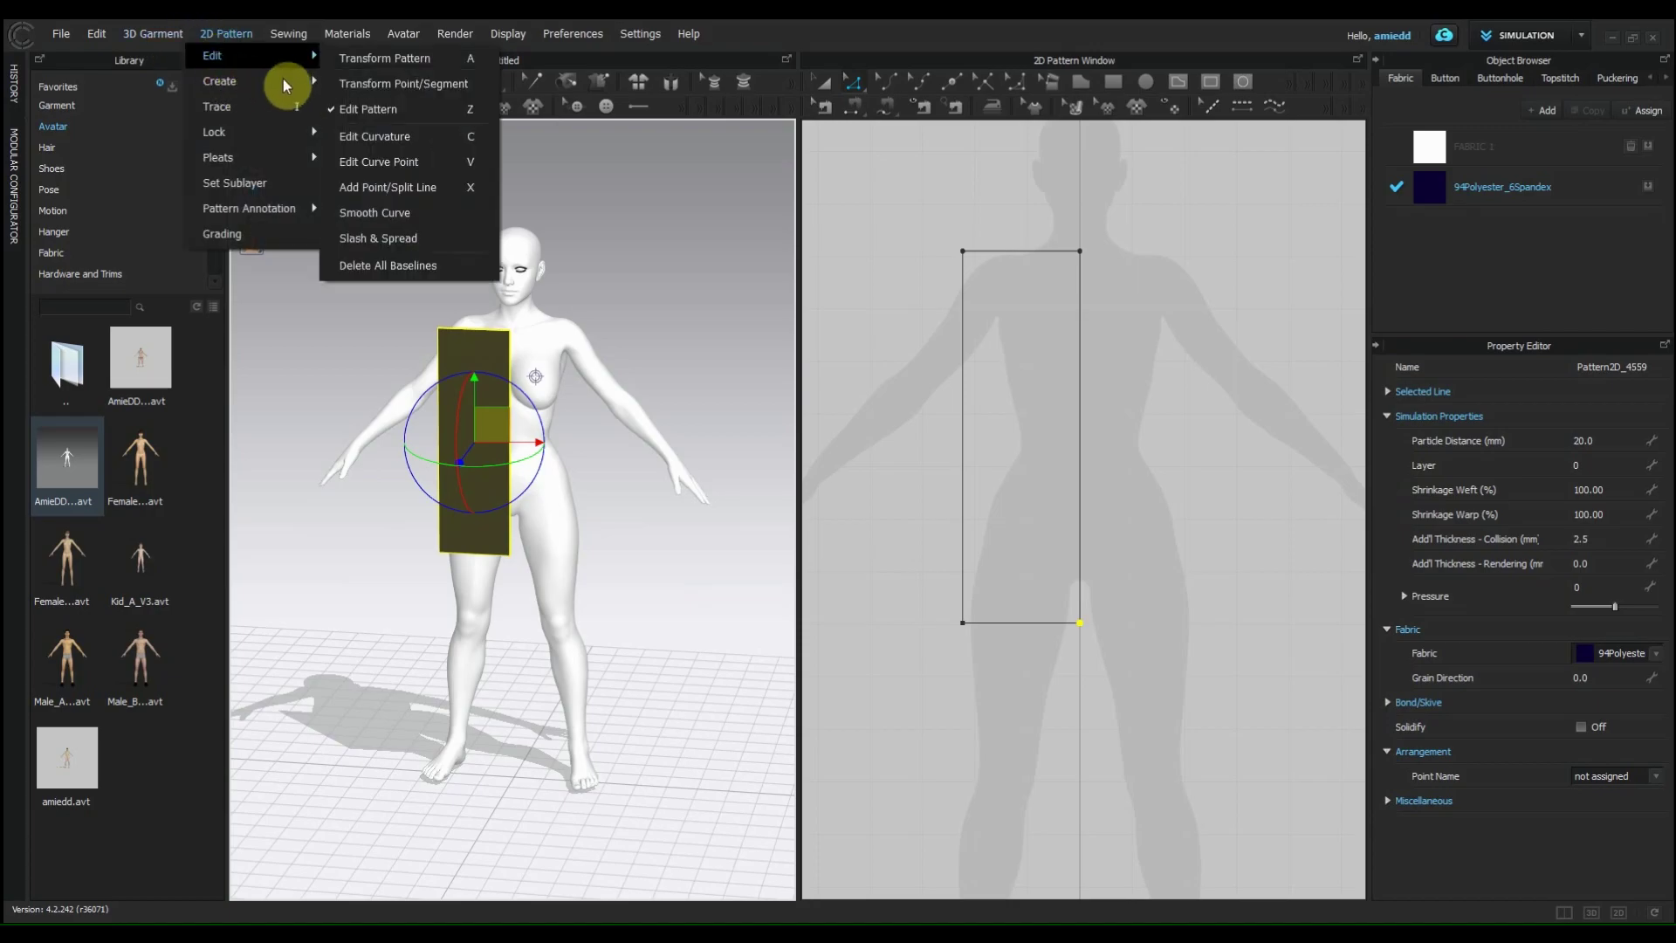
mouse_move(282, 78)
left_click(401, 262)
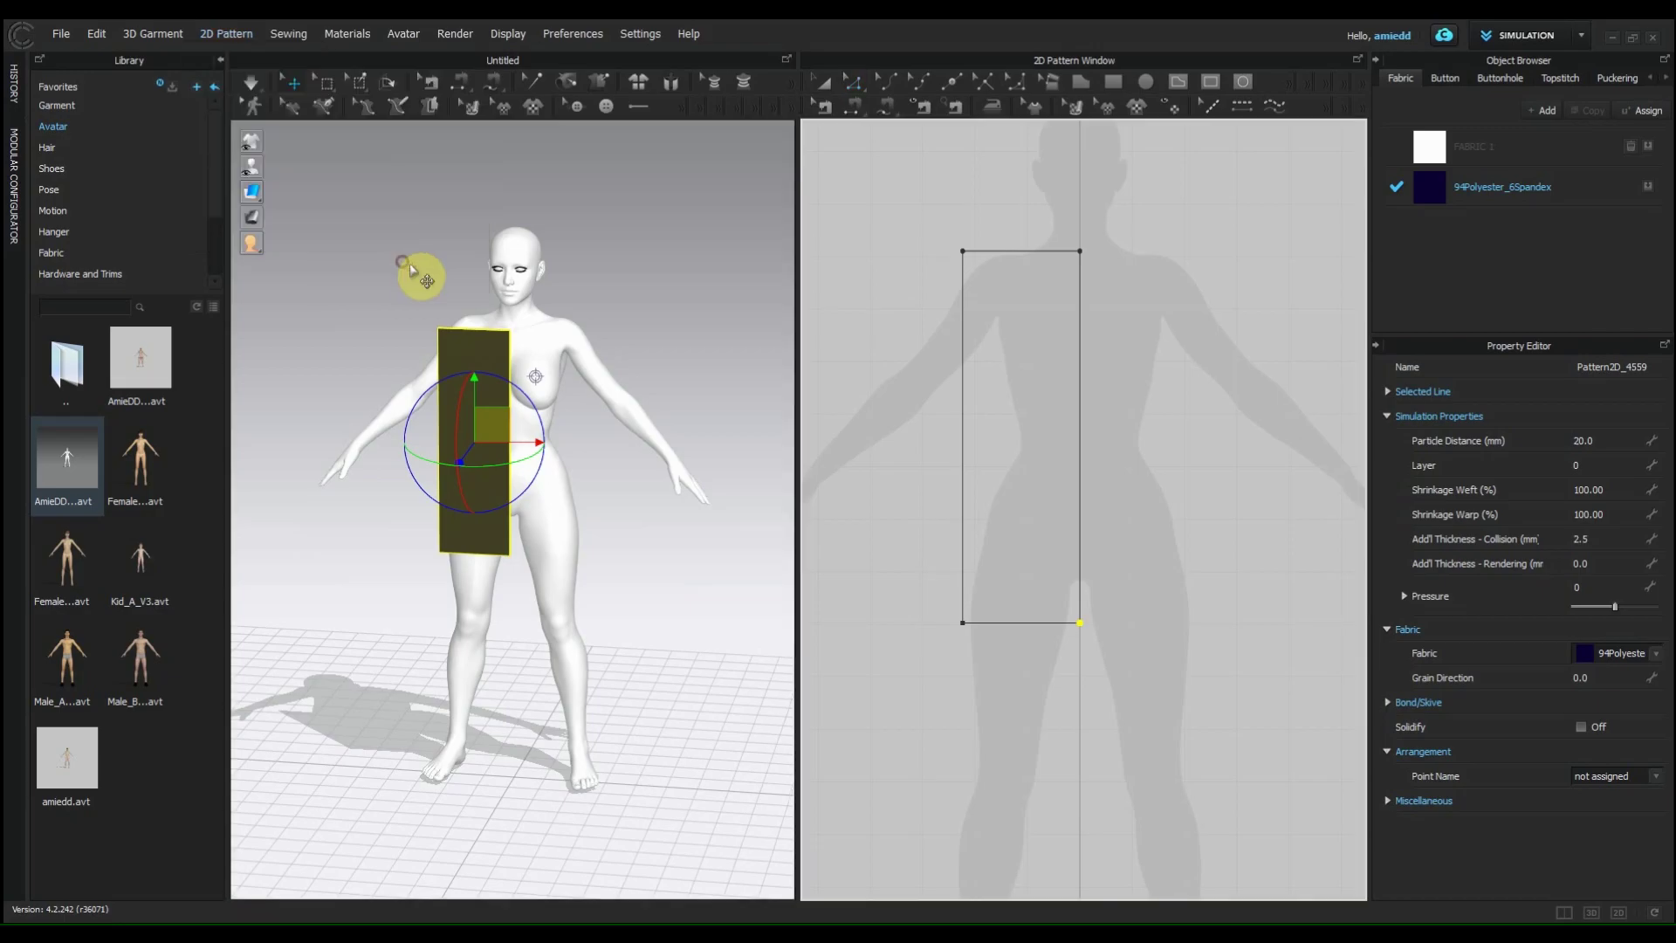
left_click(1004, 253)
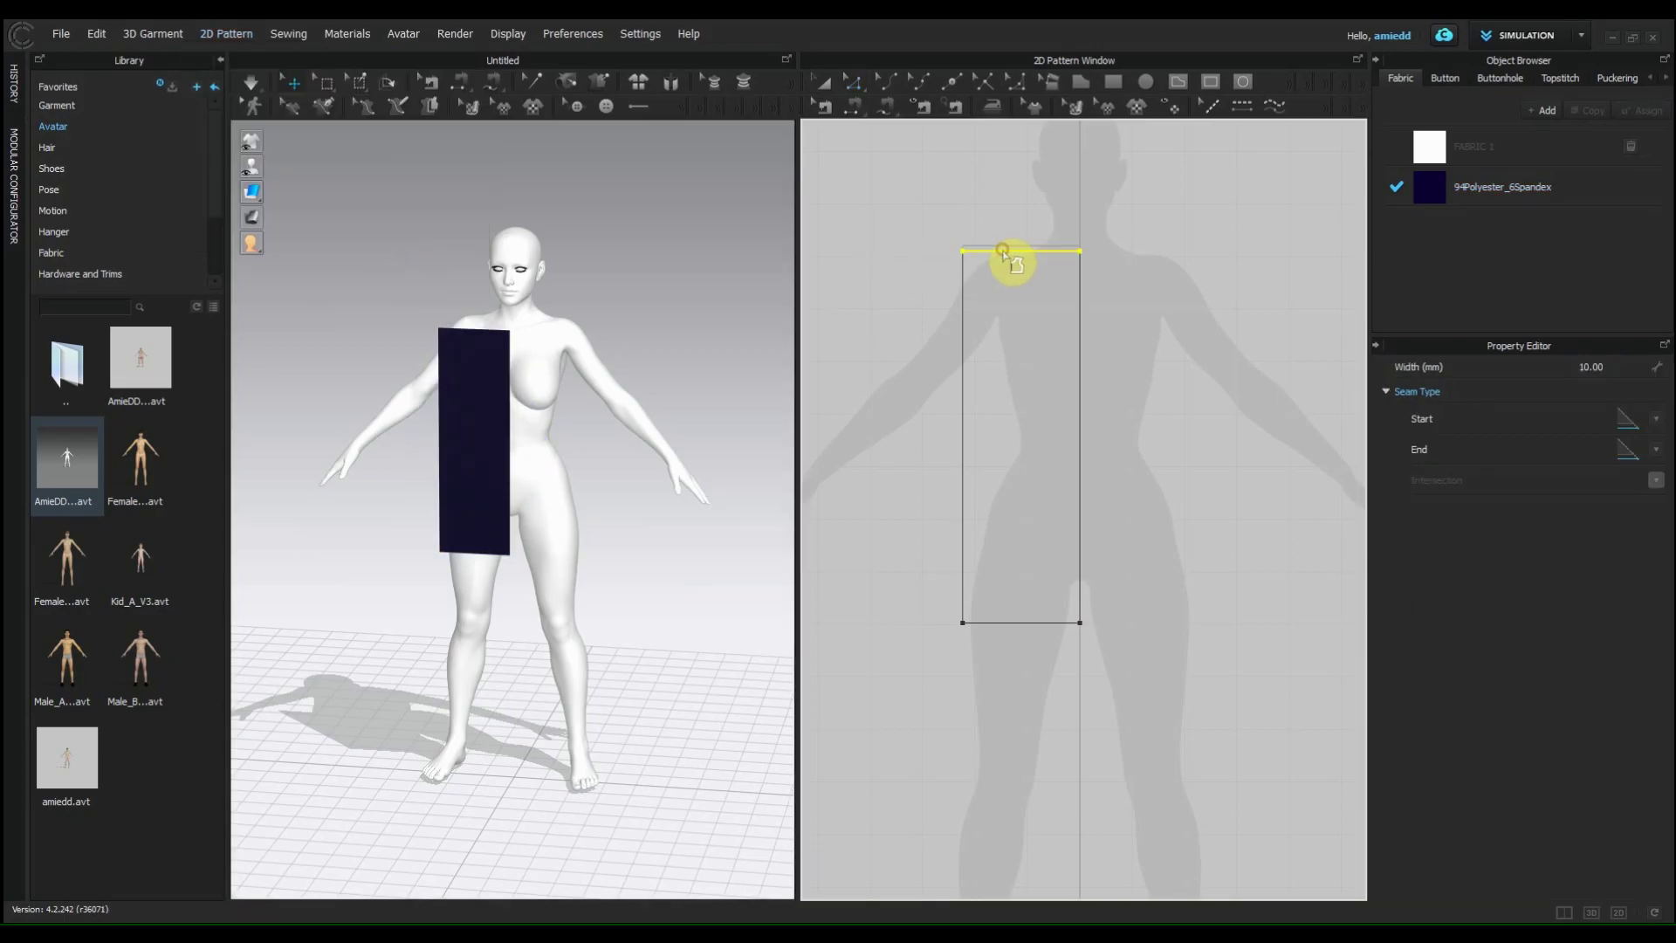
left_click(963, 427)
left_click(980, 619)
left_click(1014, 623)
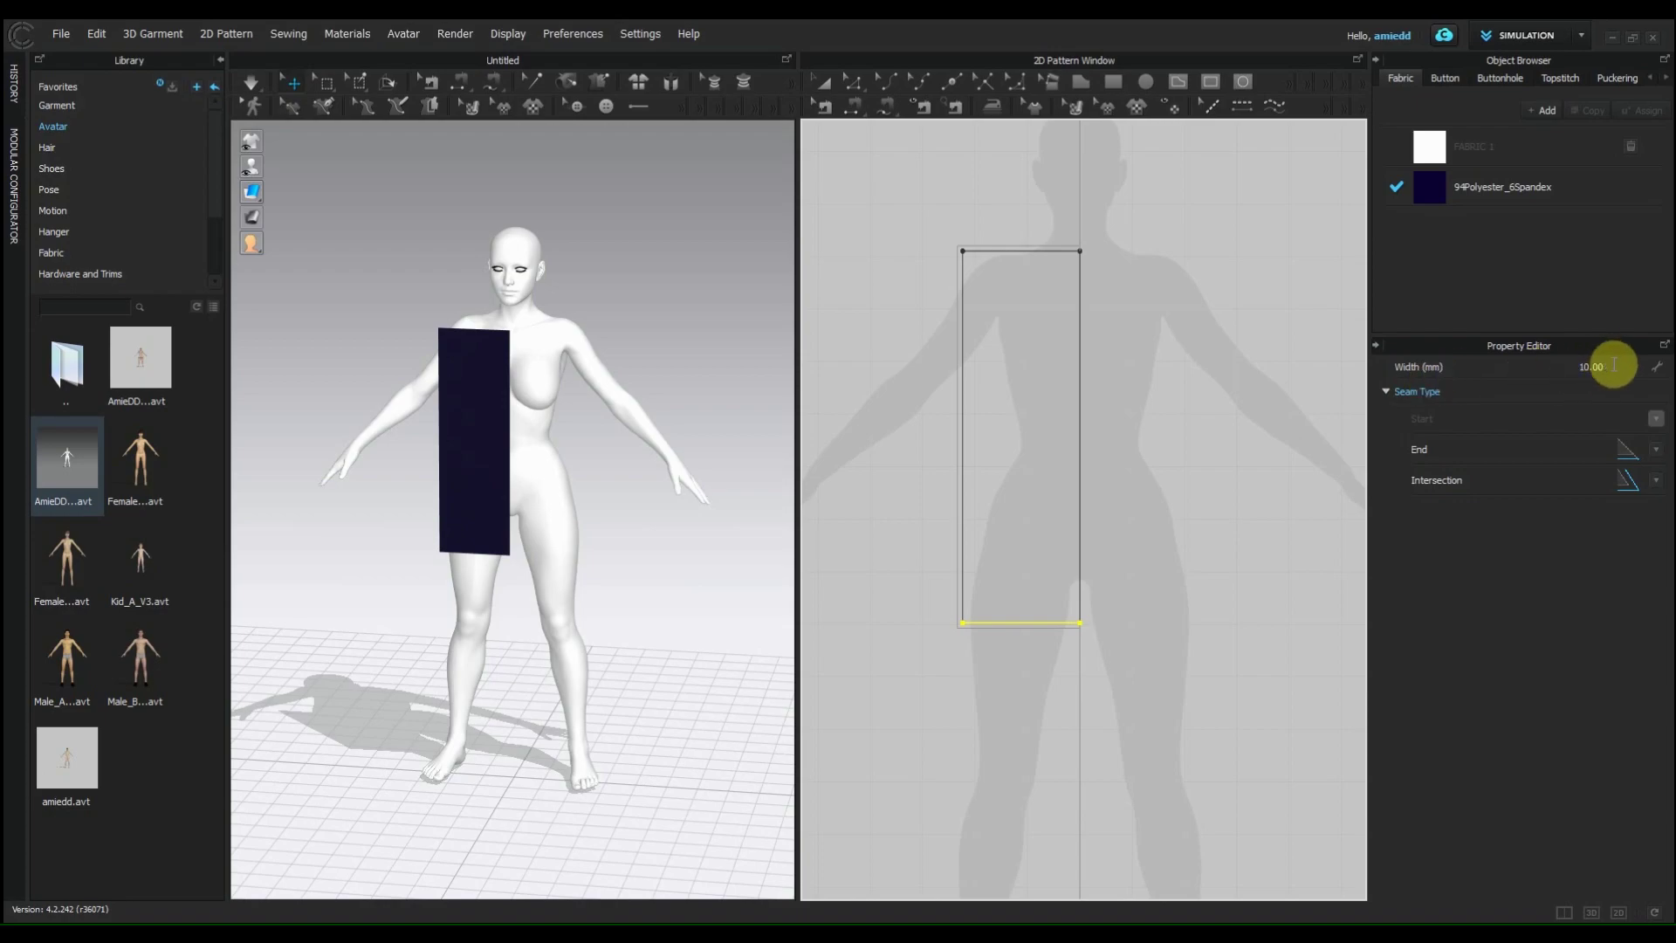
double_click(1586, 366)
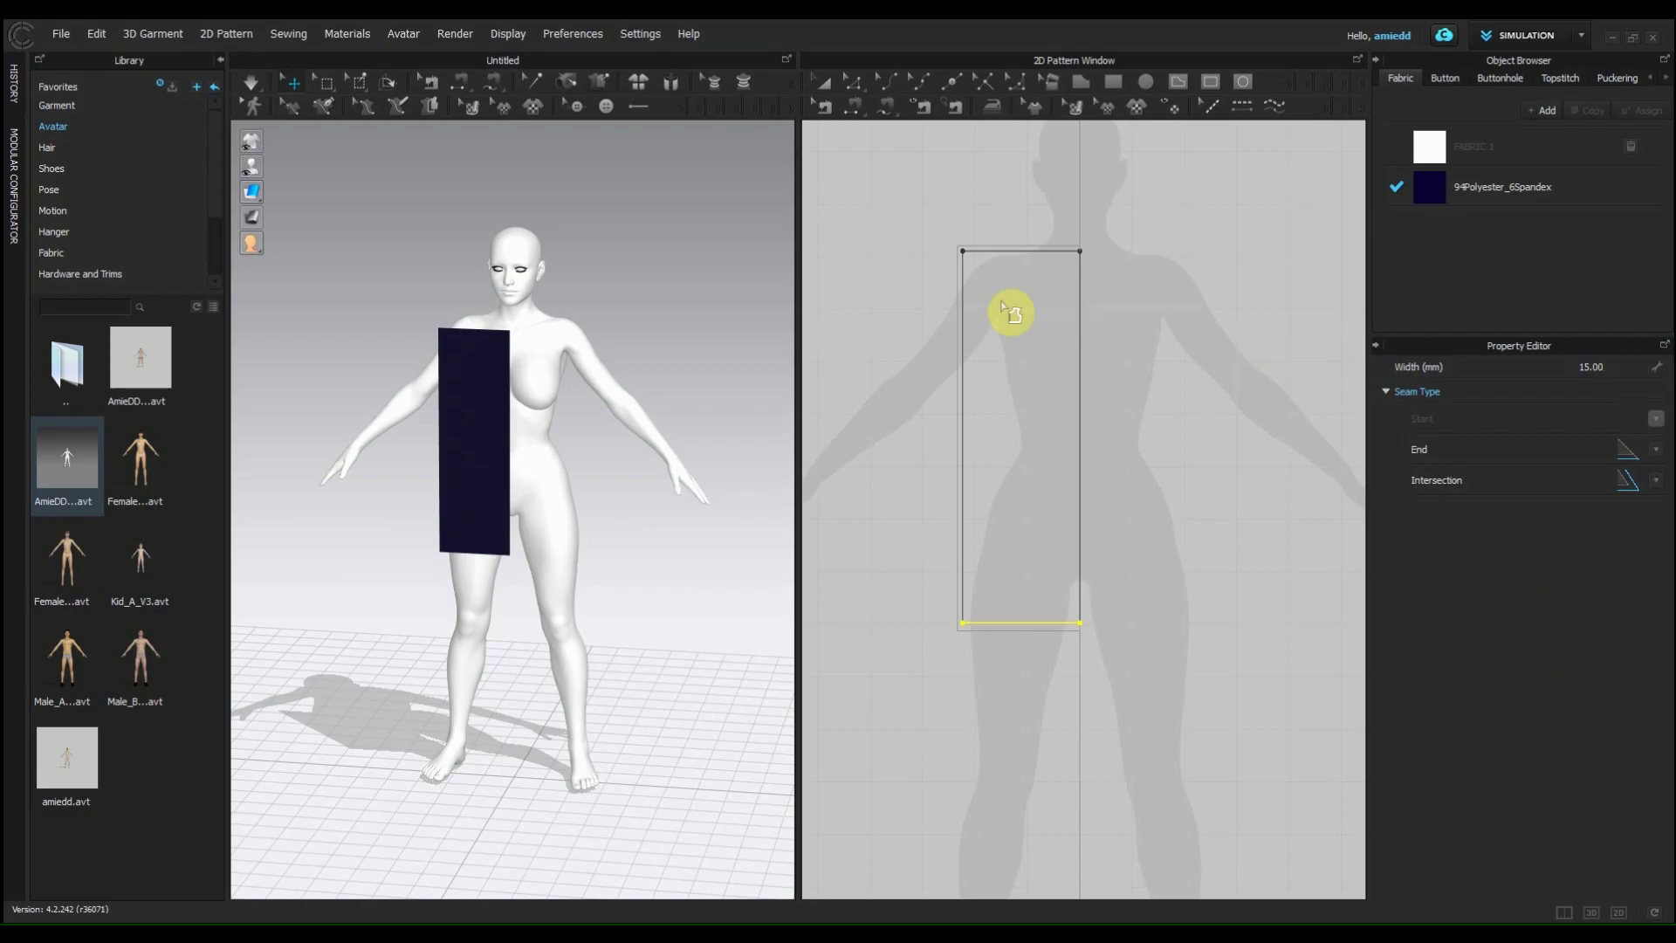
Step: Copy the rectangle and paste a plain duplicate level with it on the opposite side of the center line
left_click(825, 84)
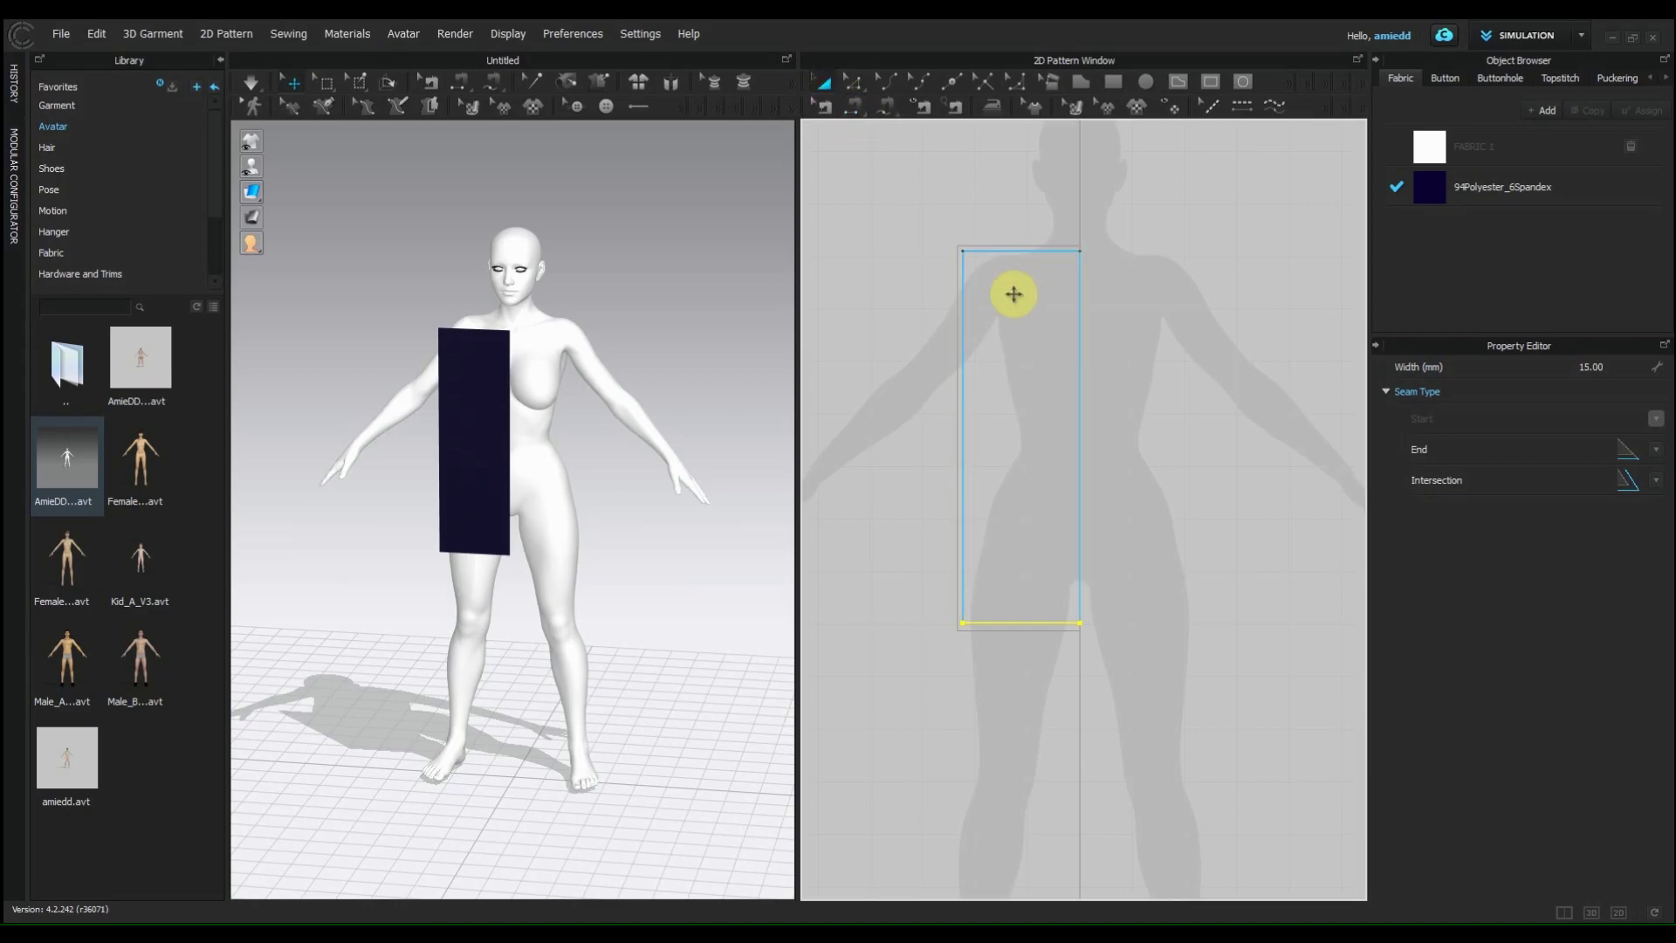
left_click(1013, 293)
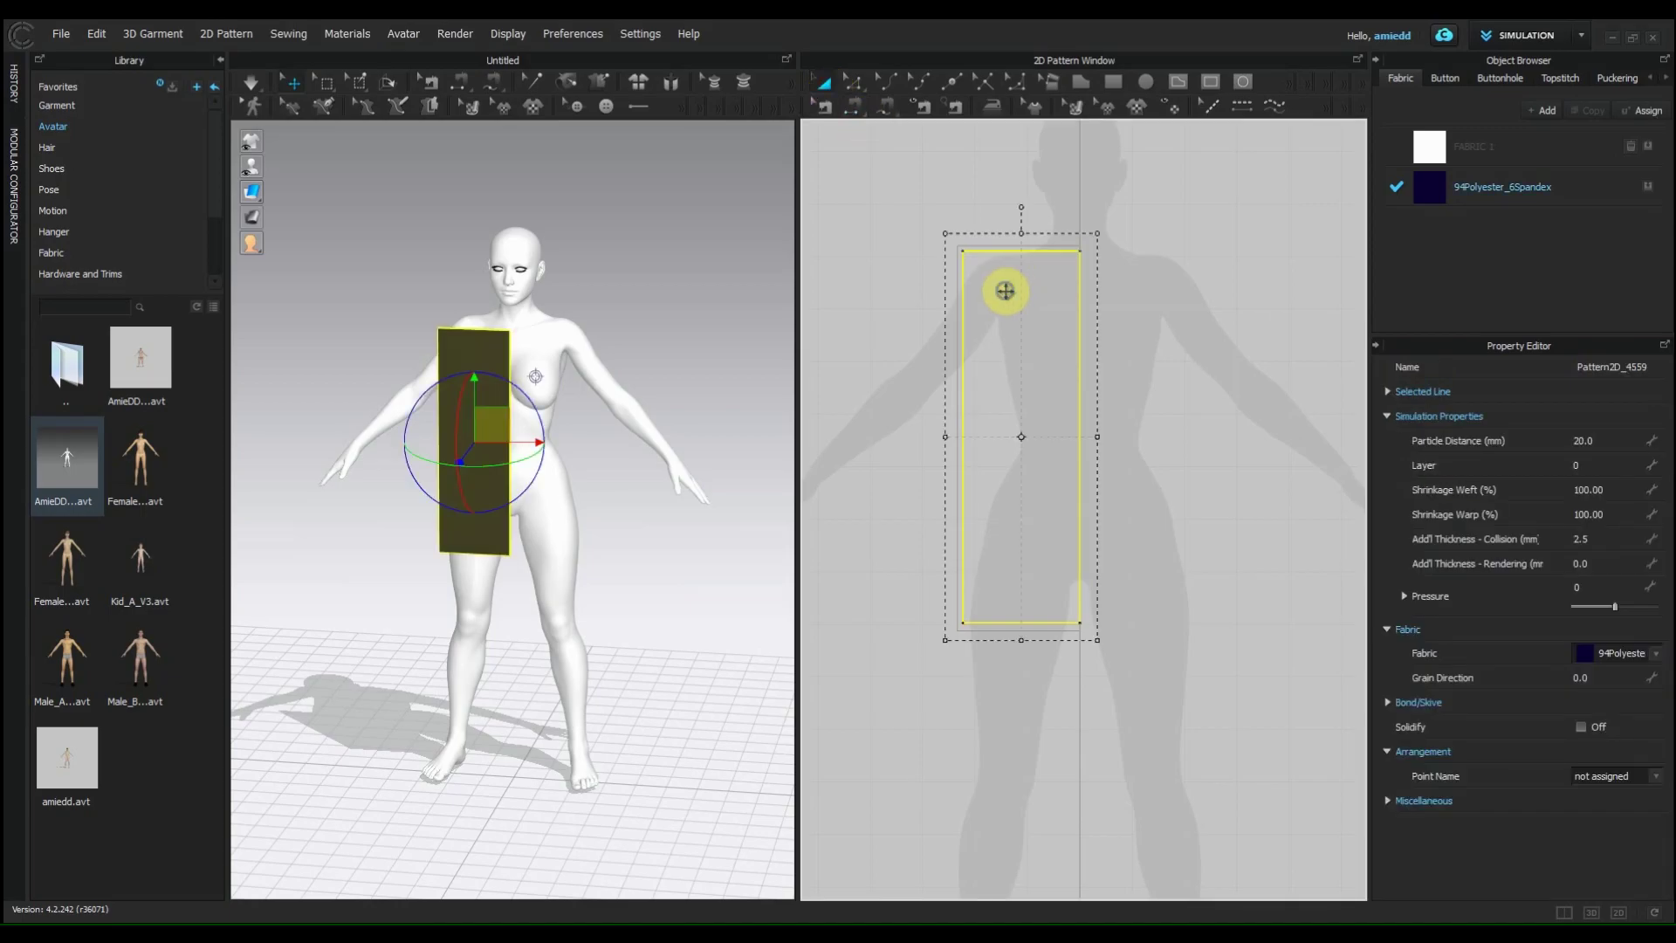
right_click(1004, 290)
left_click(1055, 108)
right_click(1202, 350)
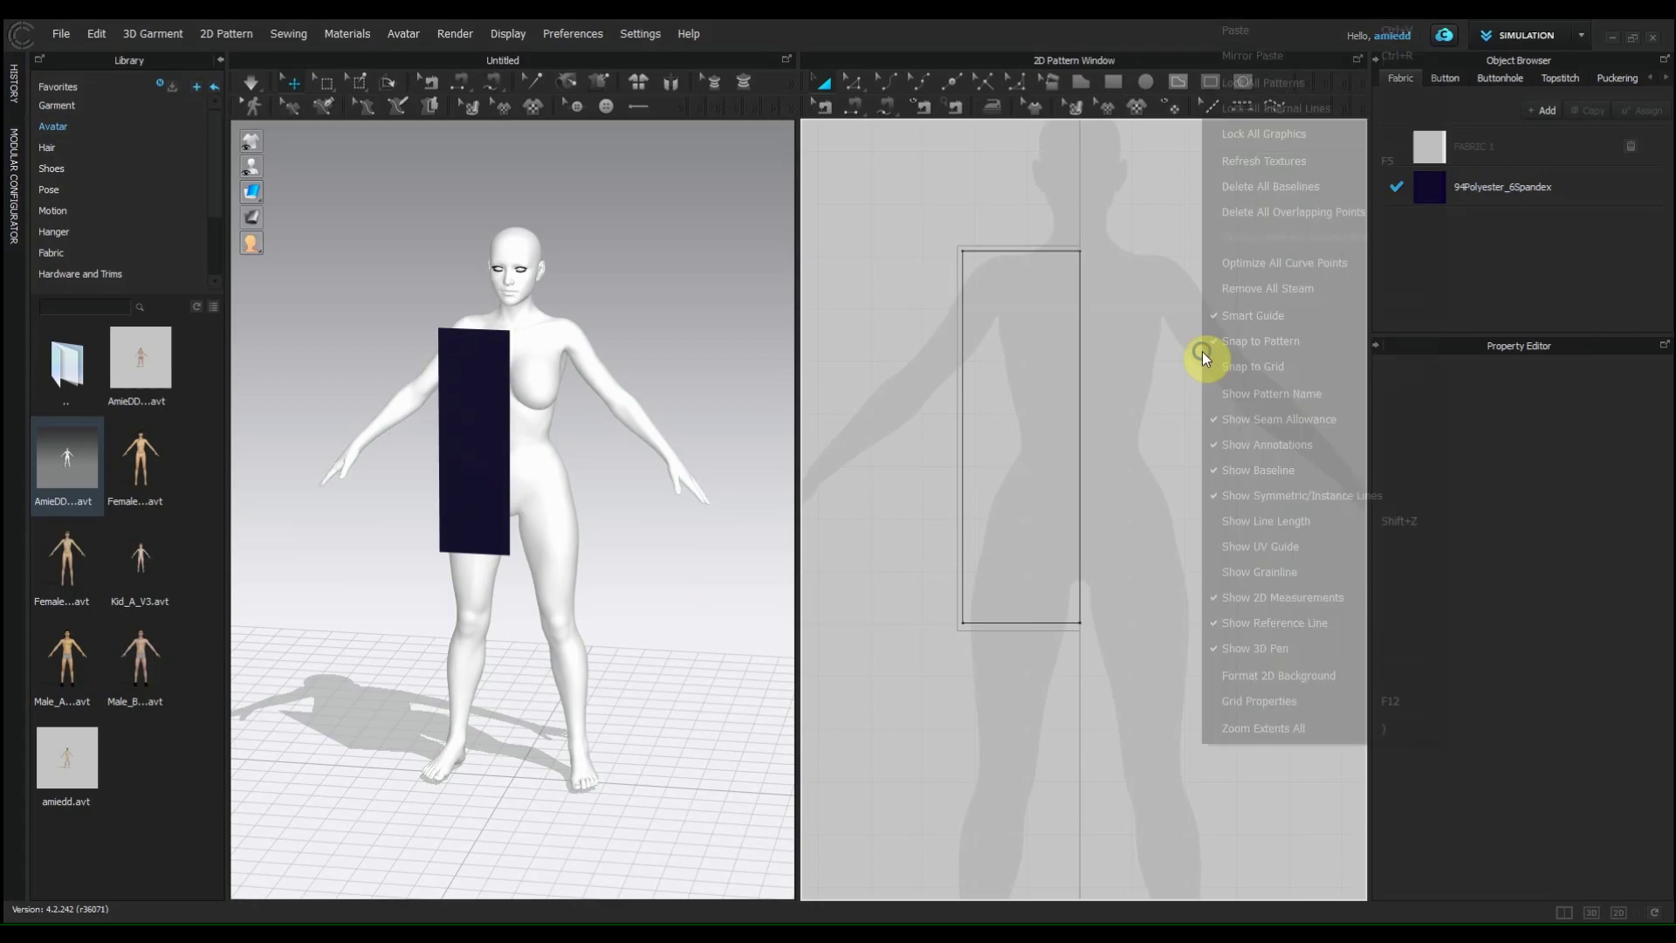
left_click(1233, 35)
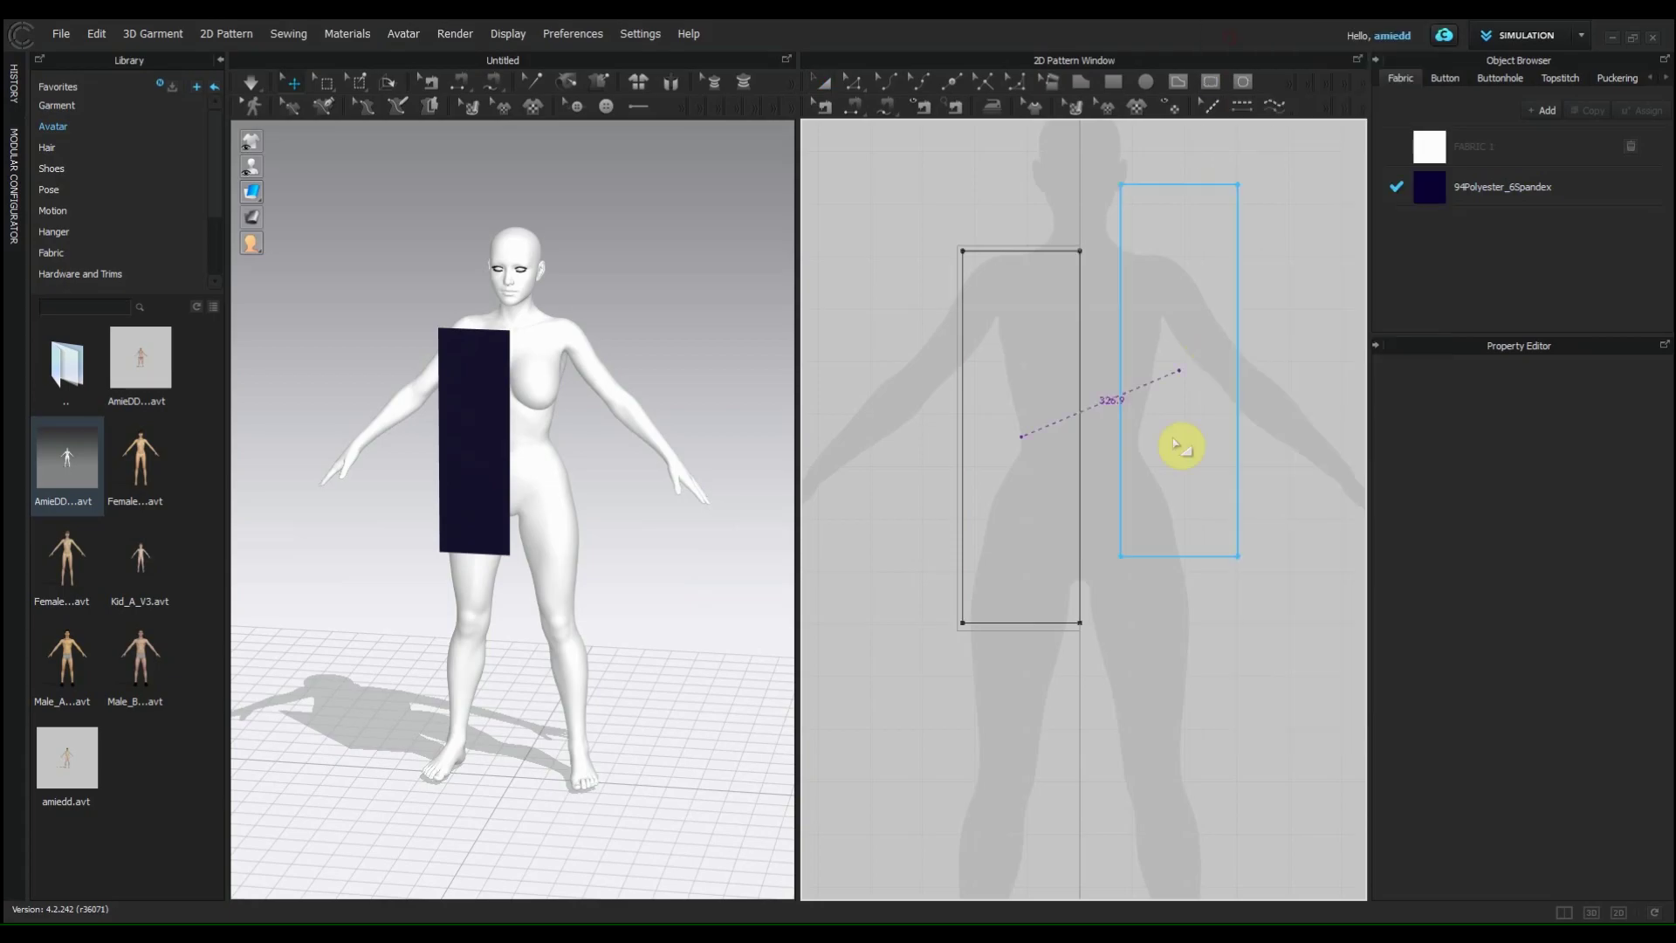
left_click(1203, 445)
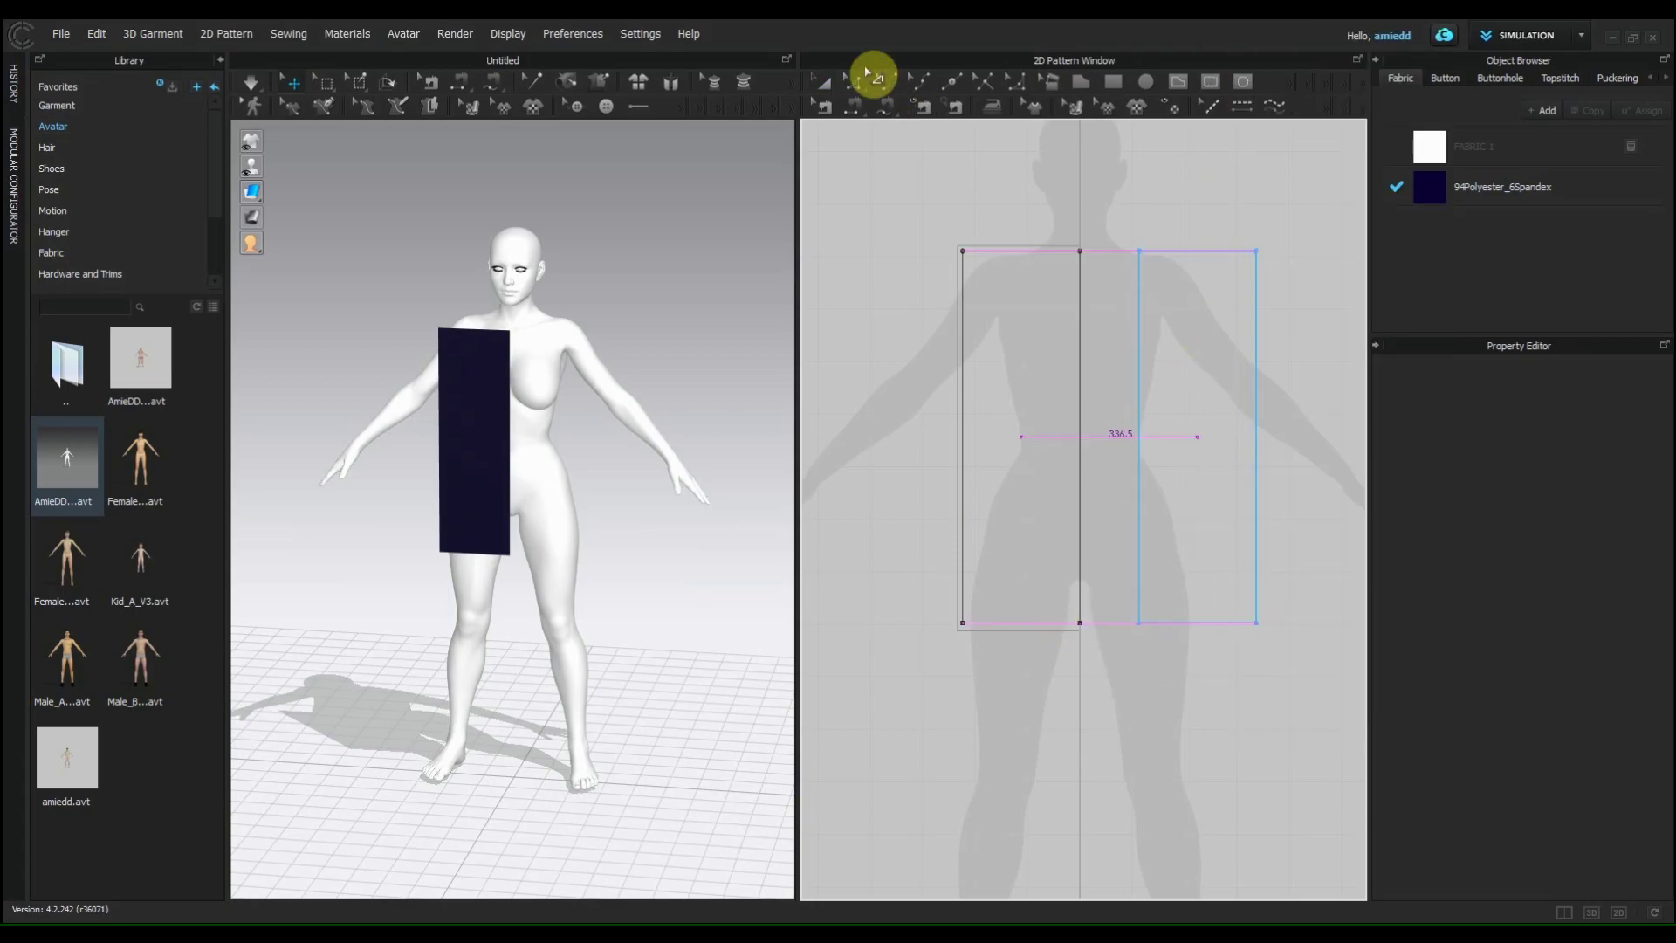
Step: Edit the two pieces independently: pull the original's upper corners outward and upward, and raise the duplicate's outer upper corner
left_click(855, 82)
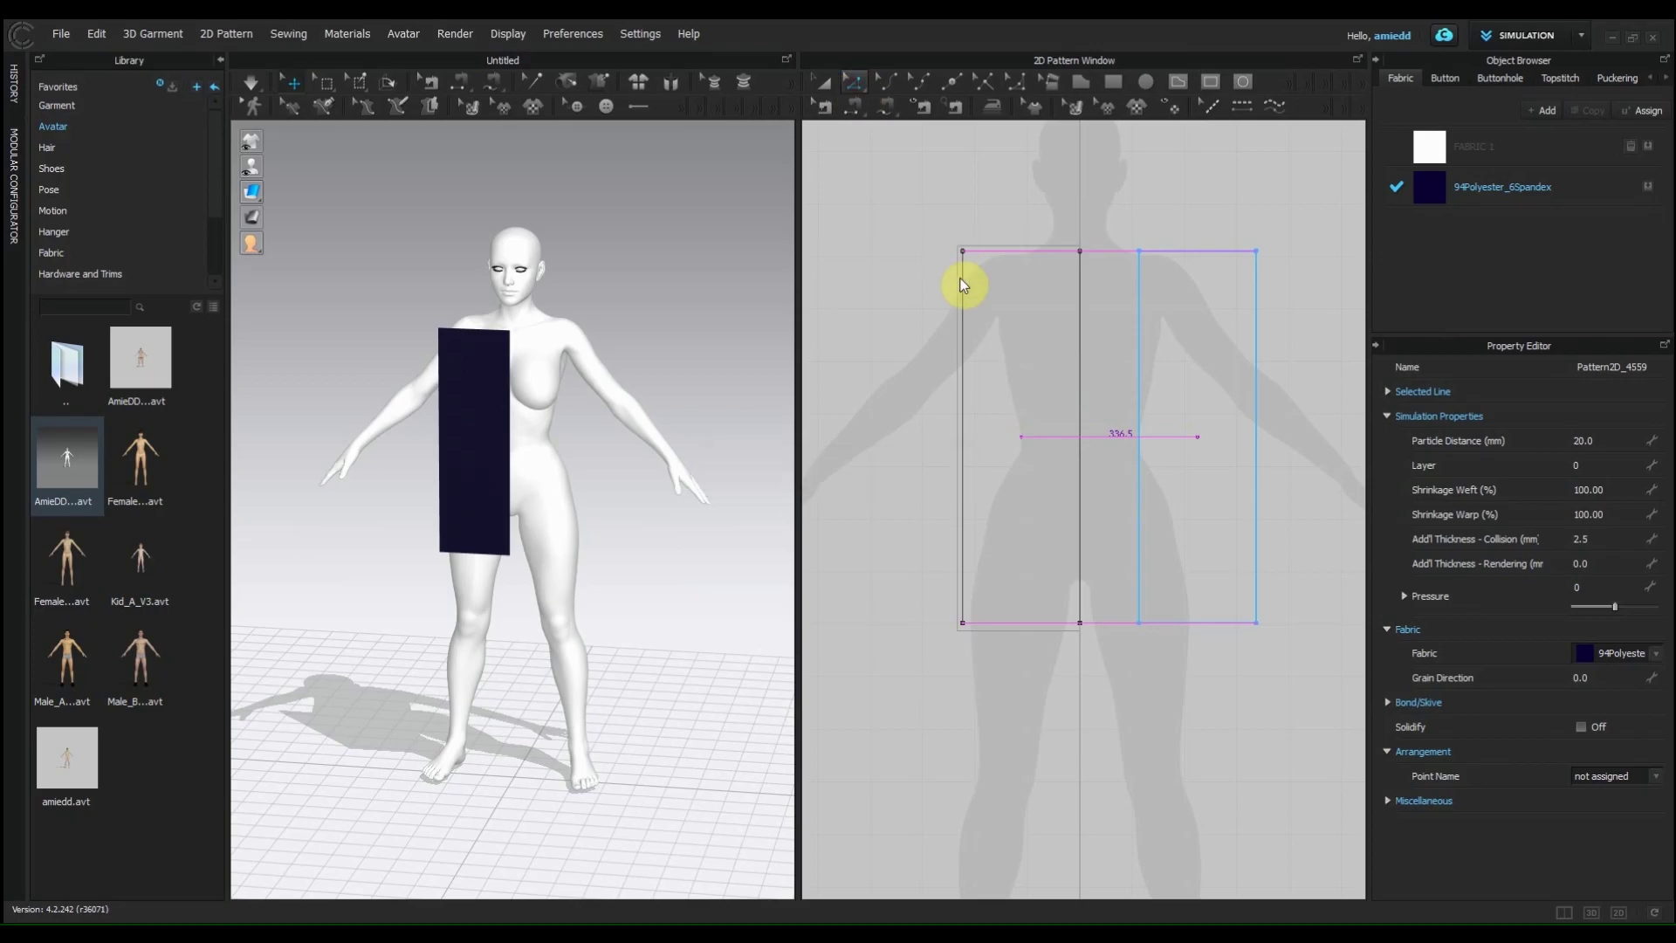
left_click_drag(962, 251, 864, 225)
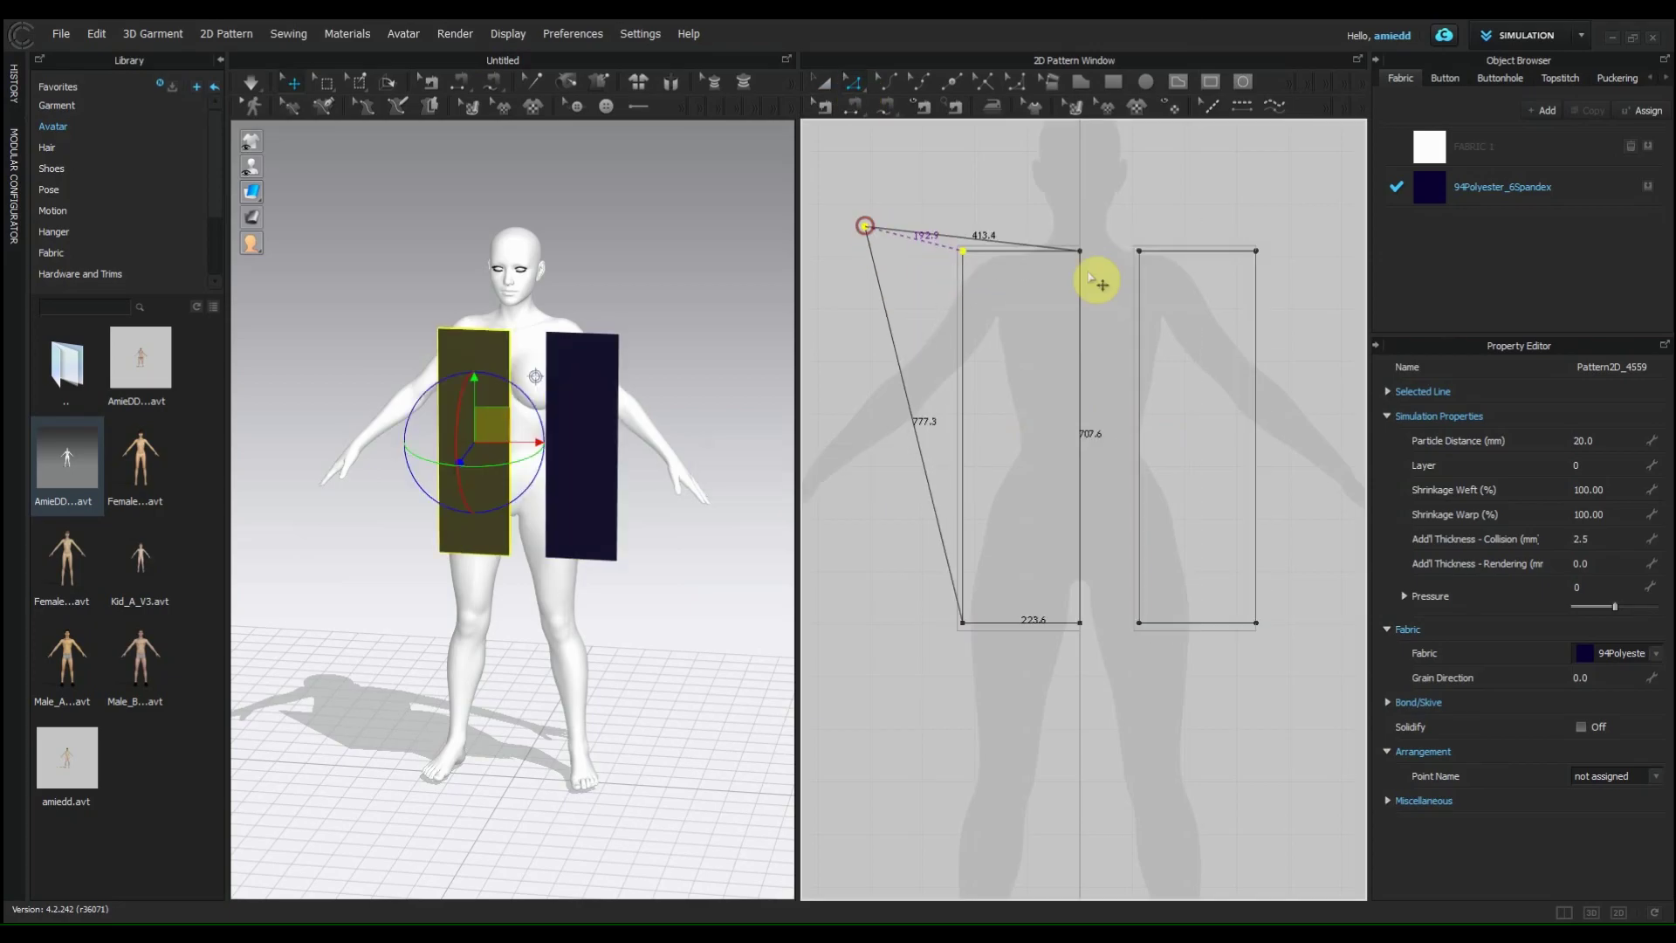
left_click_drag(1080, 252, 1079, 180)
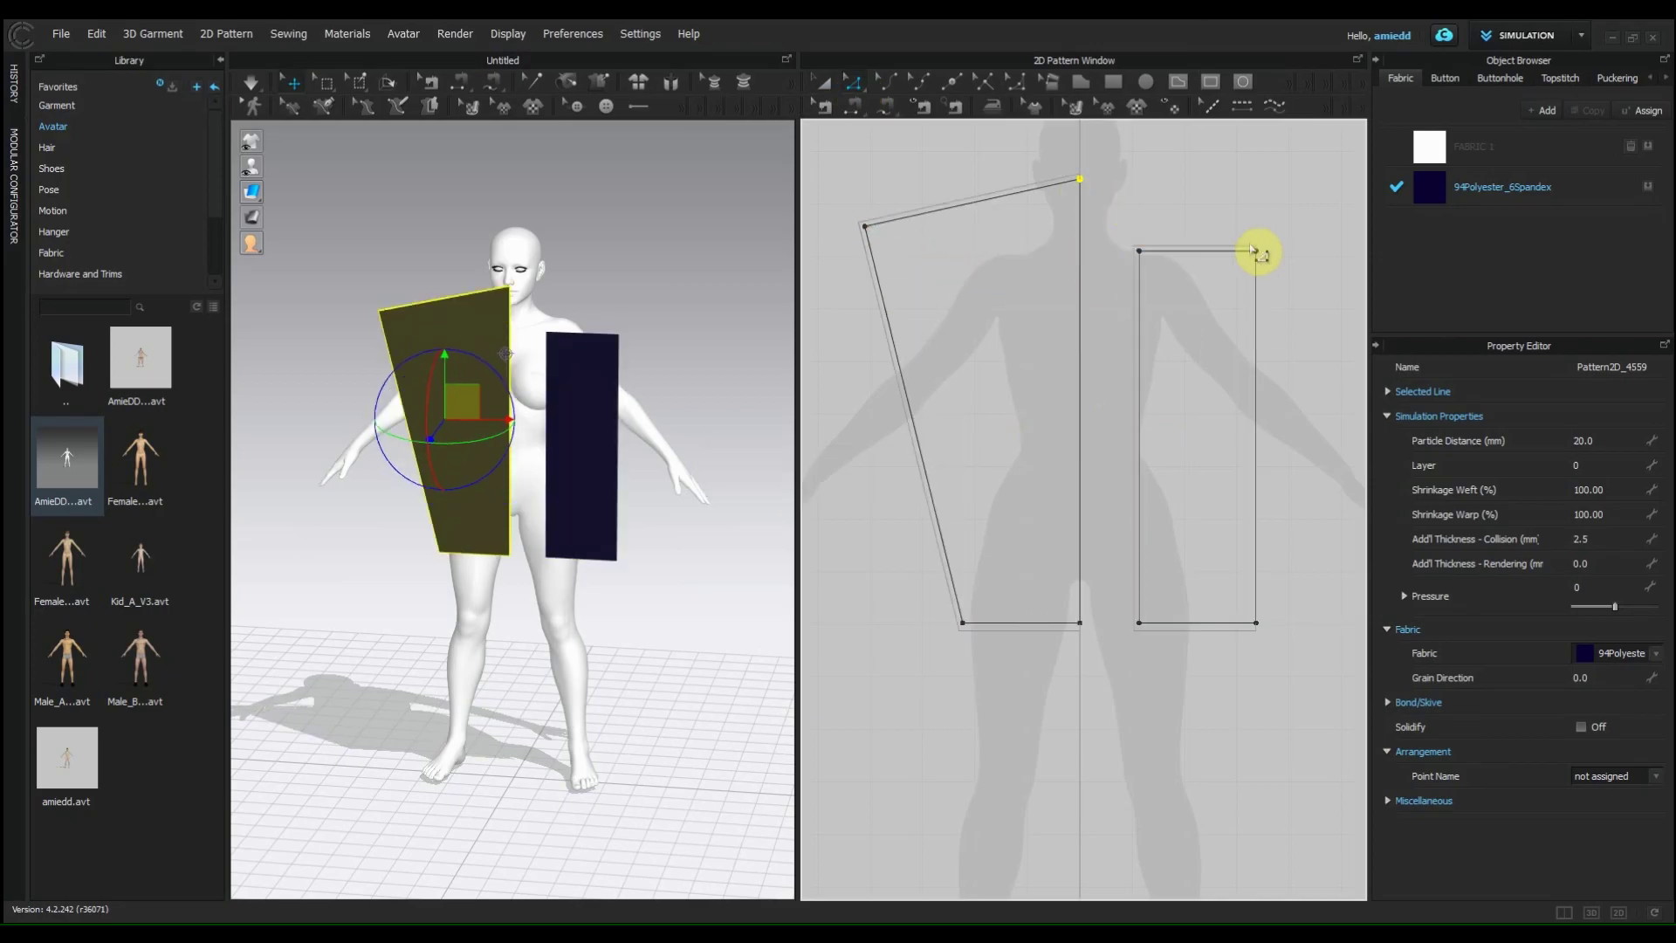
left_click_drag(1251, 253, 1290, 179)
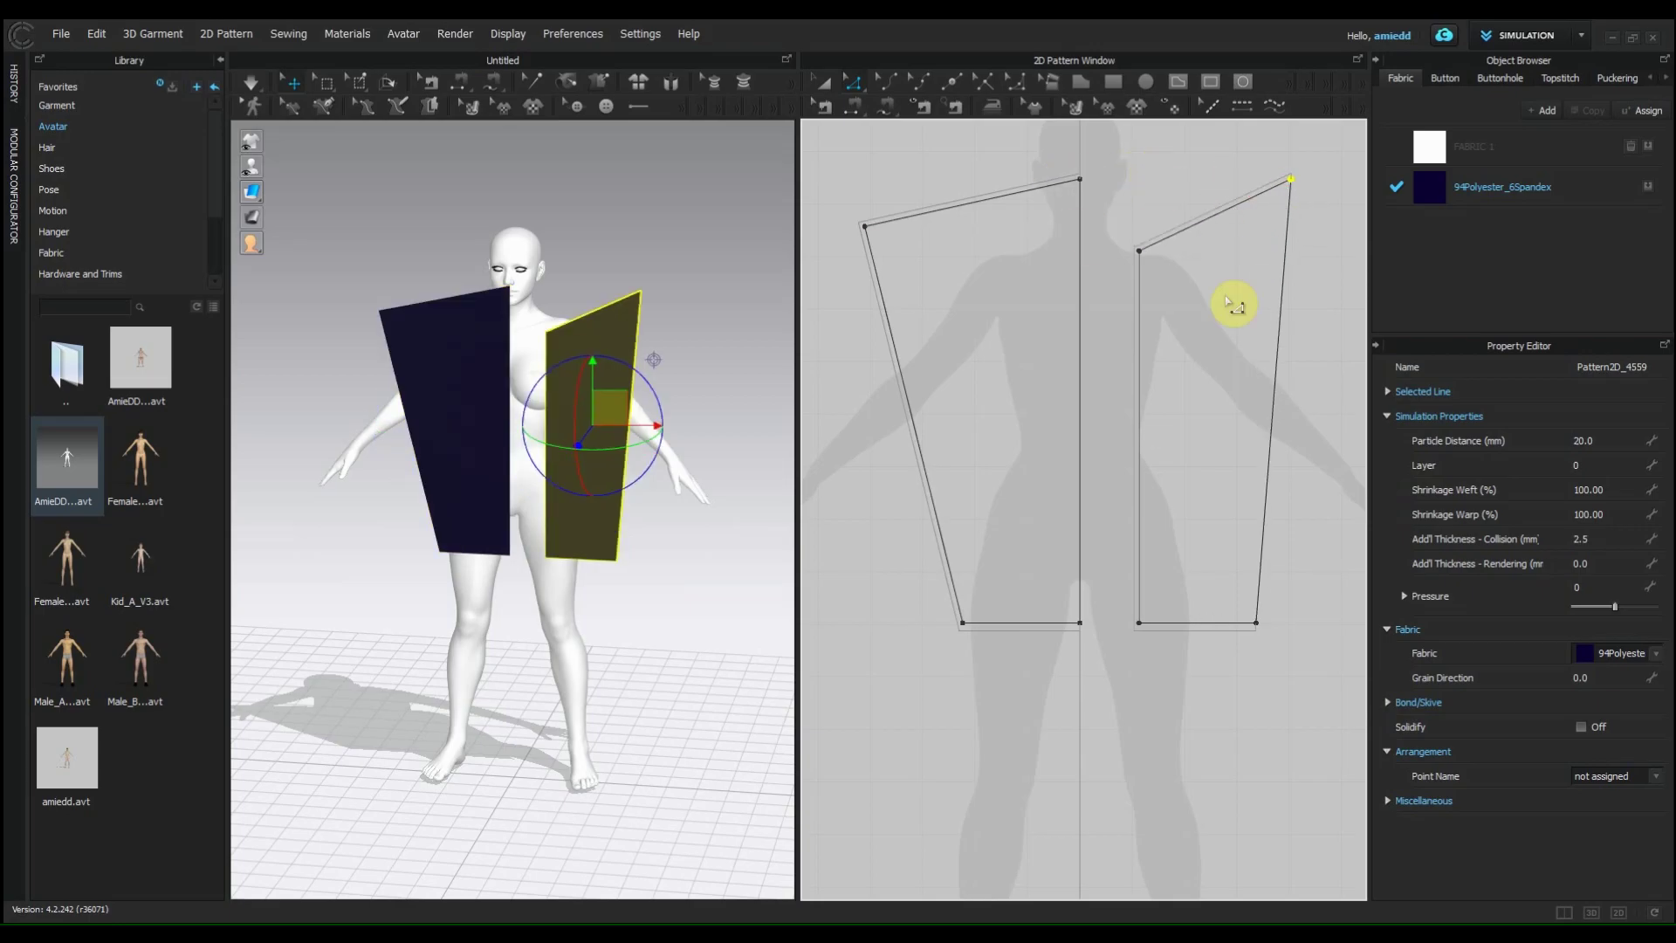
Step: Undo the corner edits on both pieces and the pasting of the duplicate rectangle
left_click(831, 81)
left_click(1122, 209)
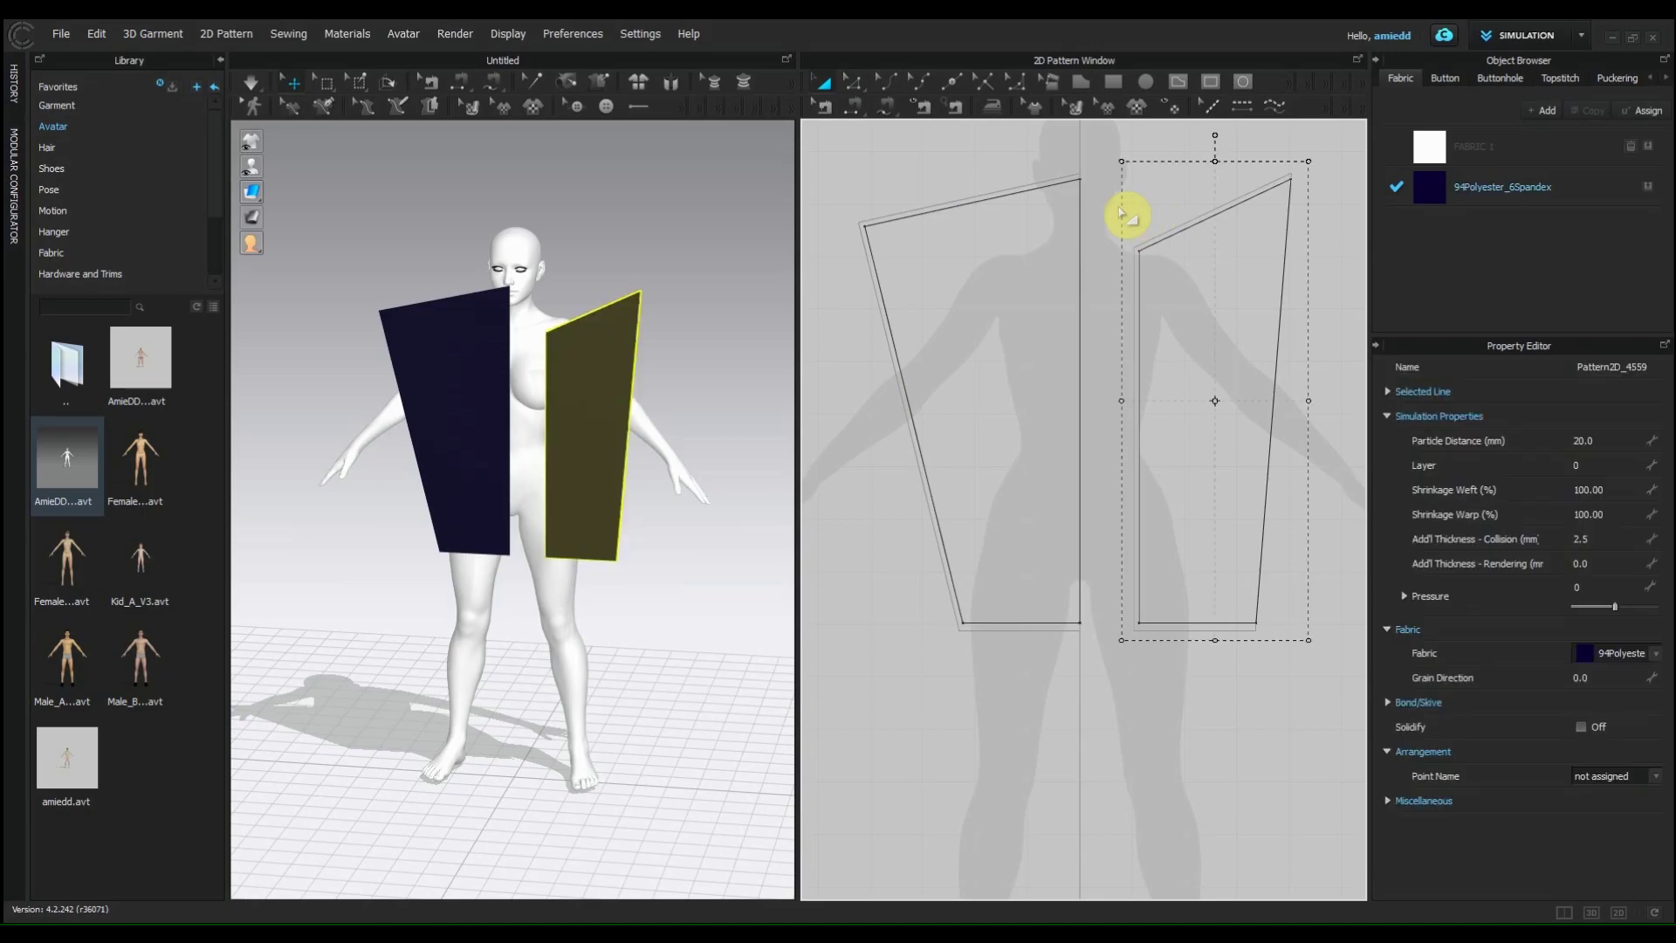
key("ctrl+z")
key("ctrl+z")
key("ctrl+z")
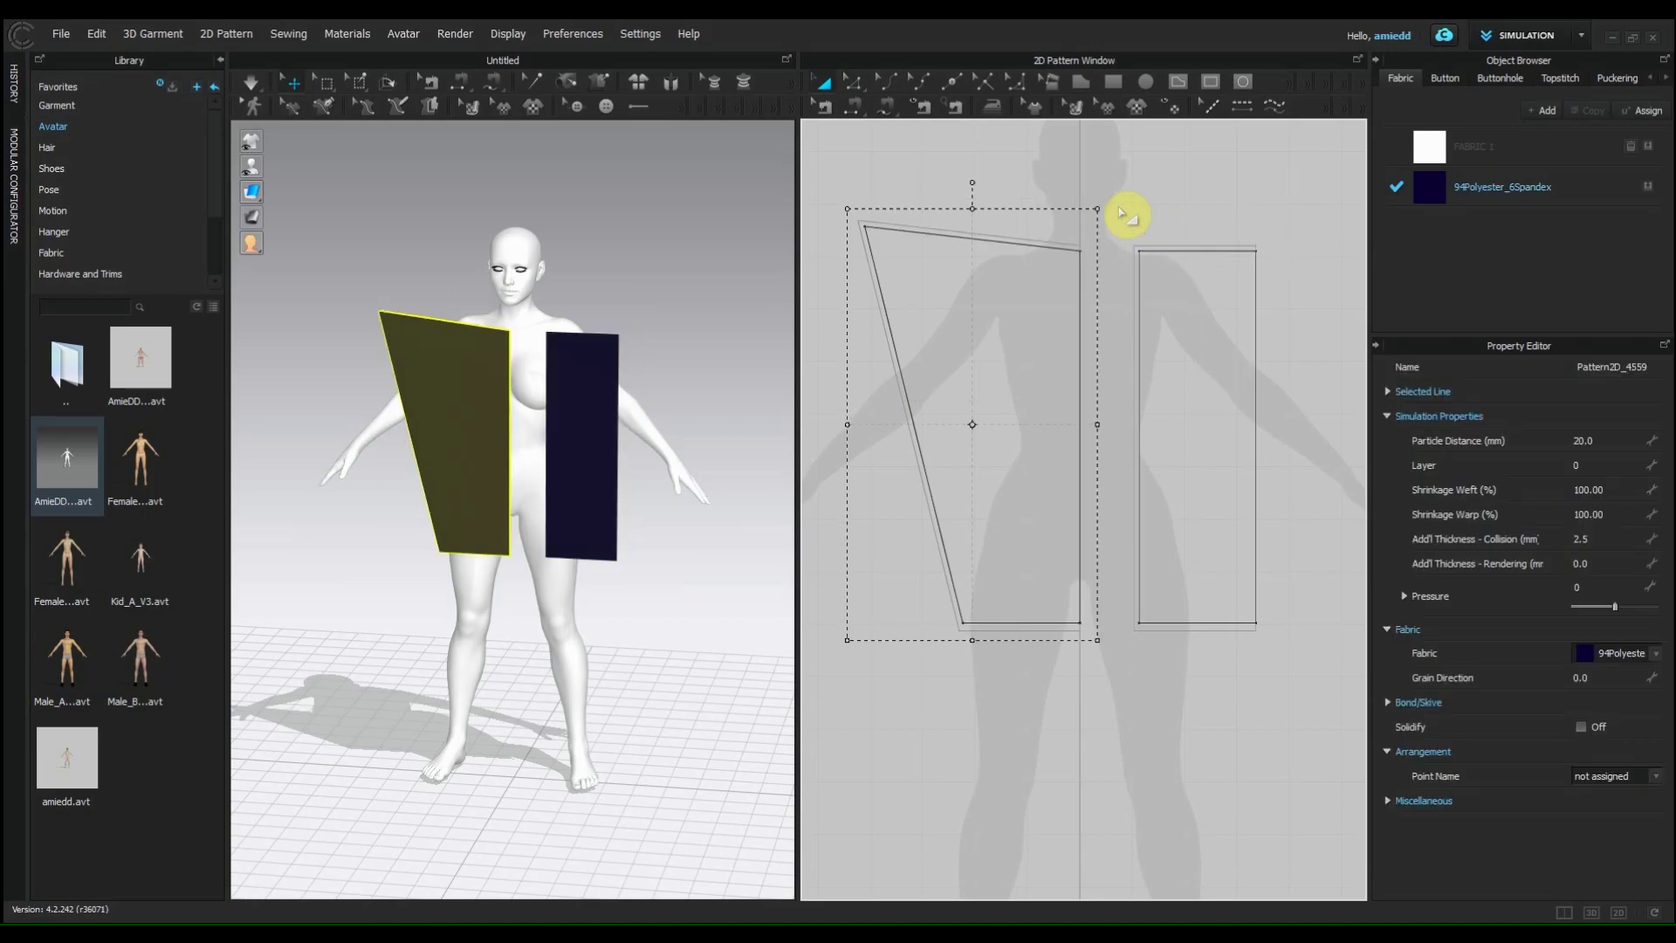
key("ctrl+z")
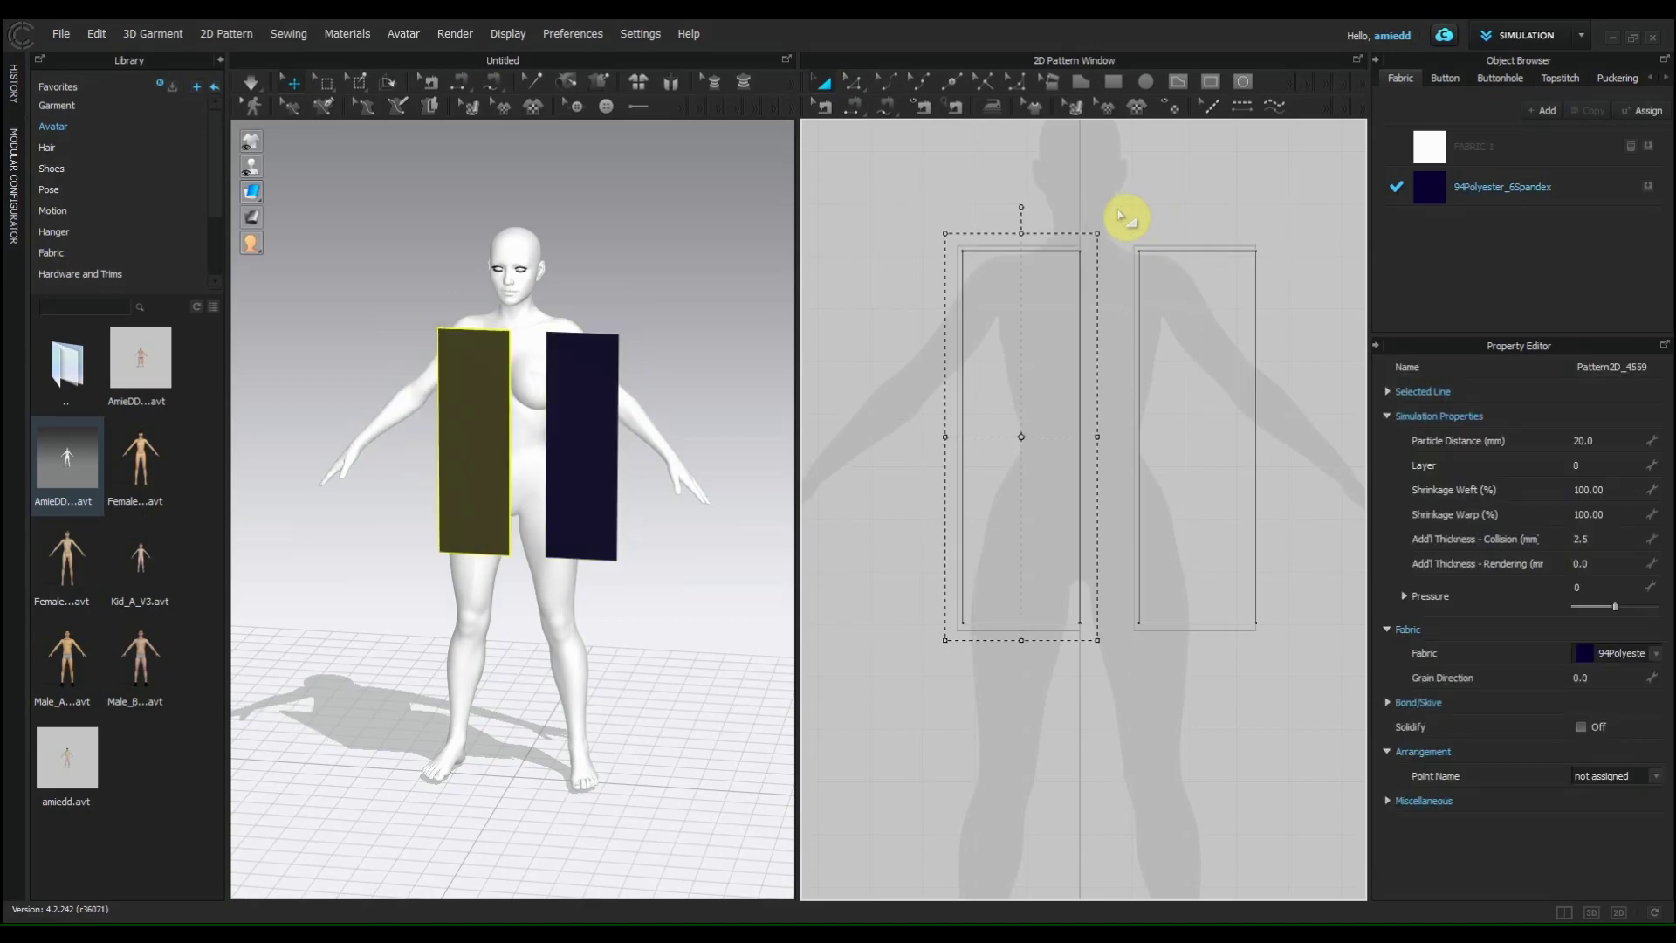
key("ctrl+z")
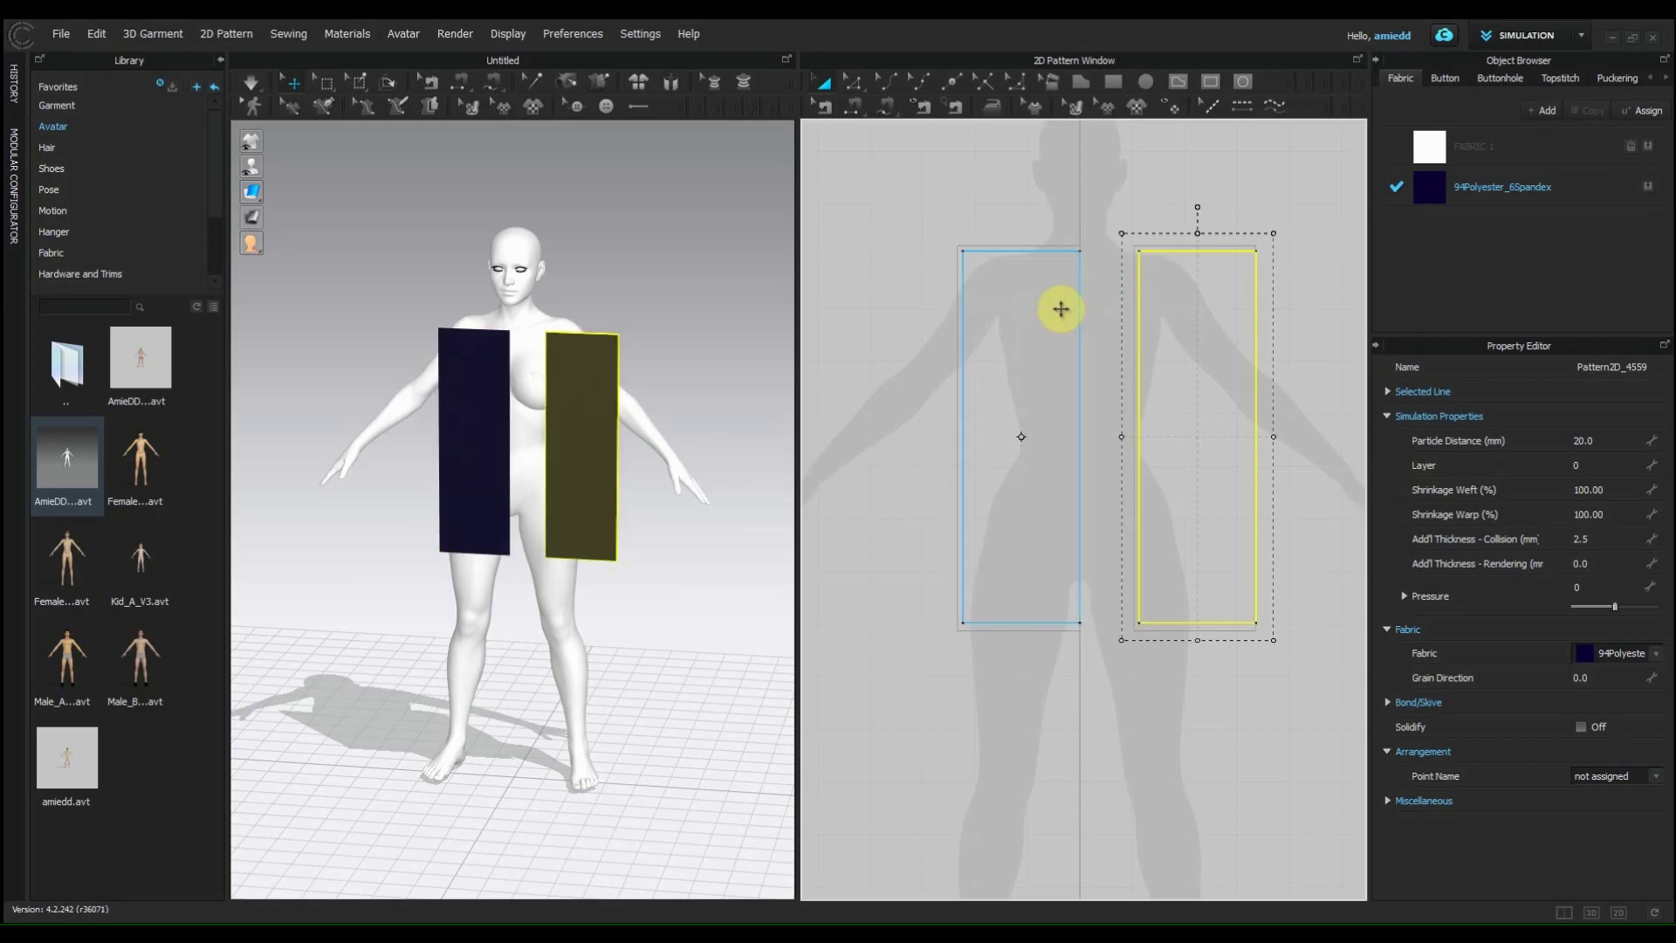
key("ctrl+z")
Step: Copy the remaining rectangle and mirror-paste it beside the original, across the center line
left_click(1062, 307)
right_click(1060, 309)
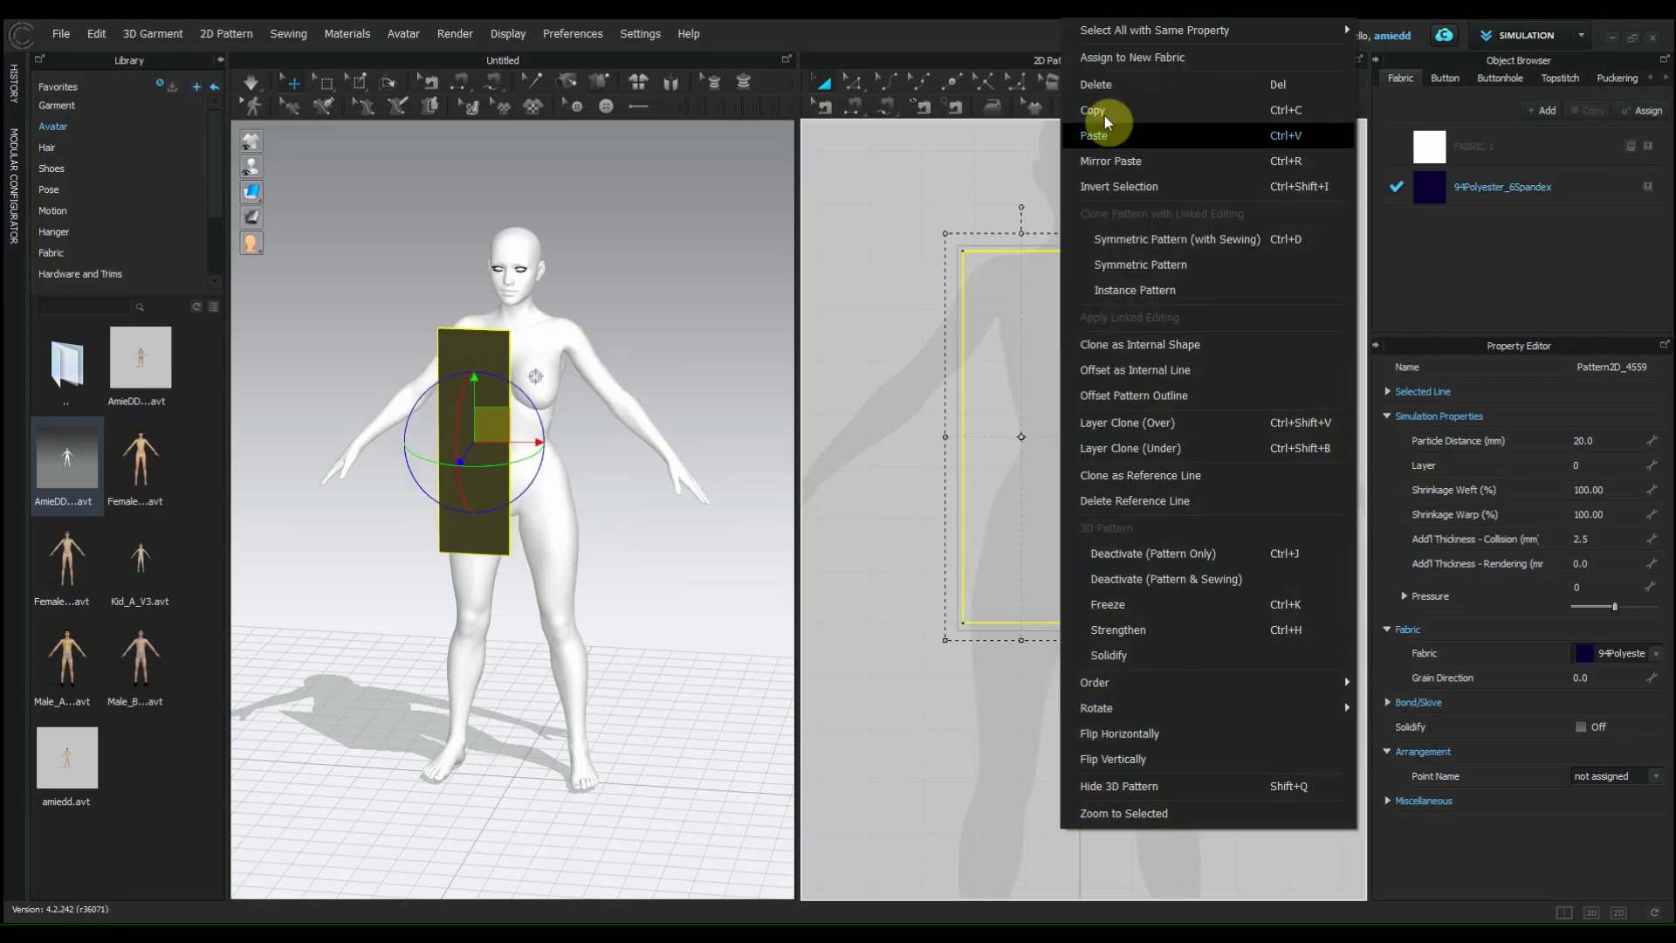
left_click(1115, 123)
right_click(1054, 307)
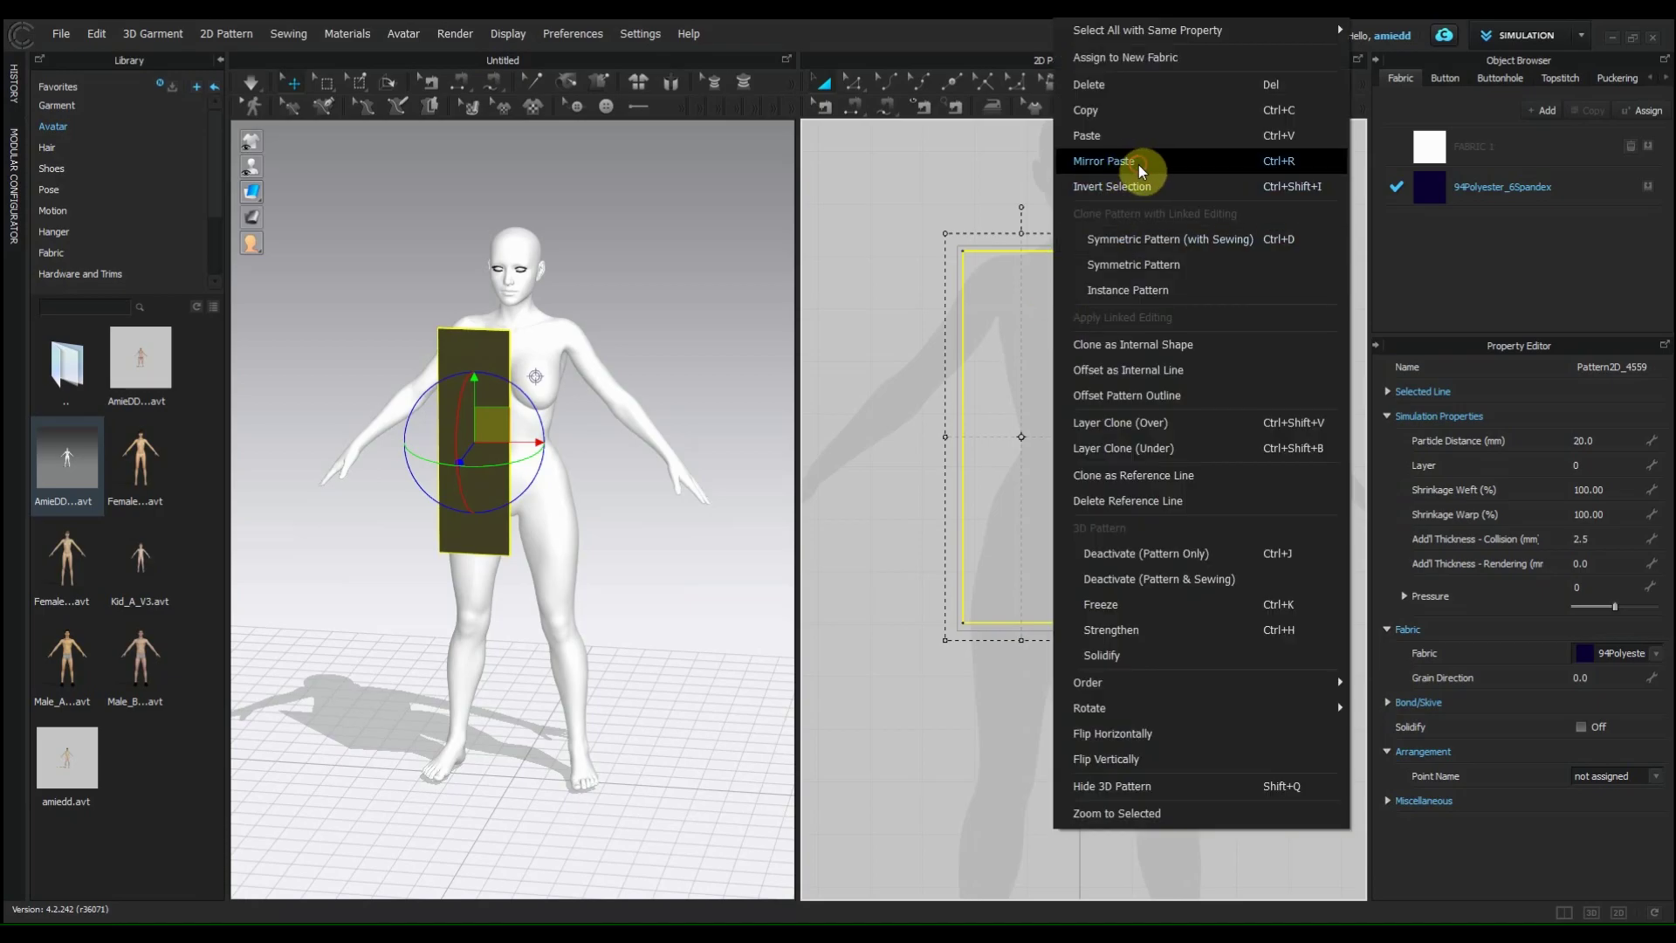
left_click(1108, 161)
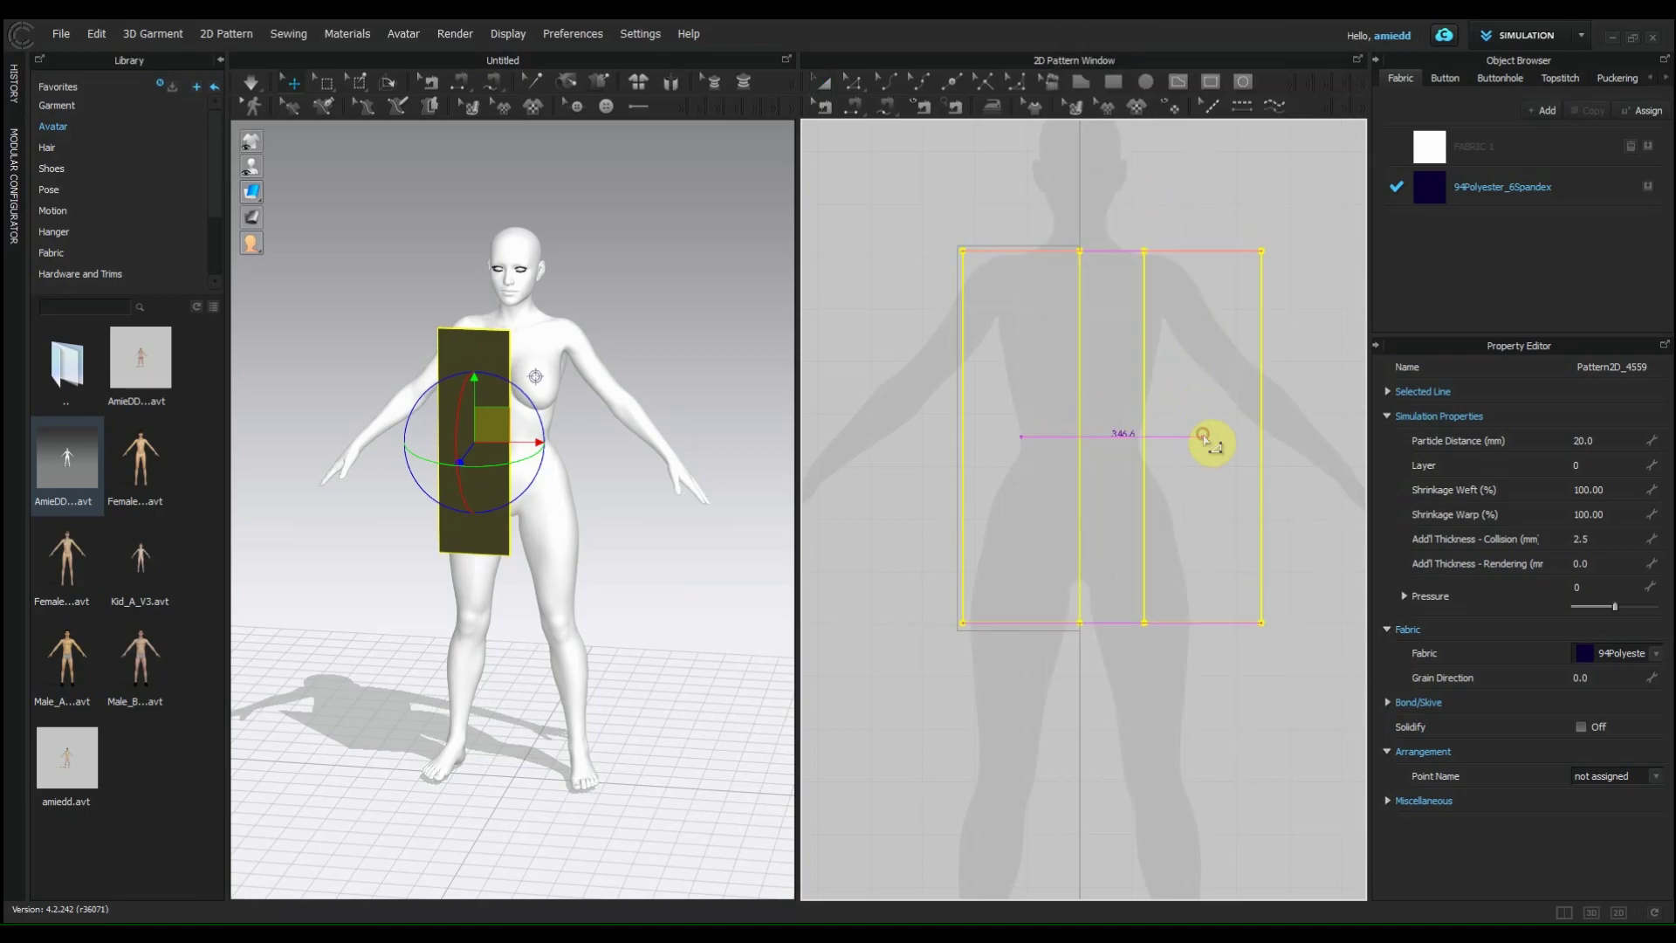
left_click(1203, 434)
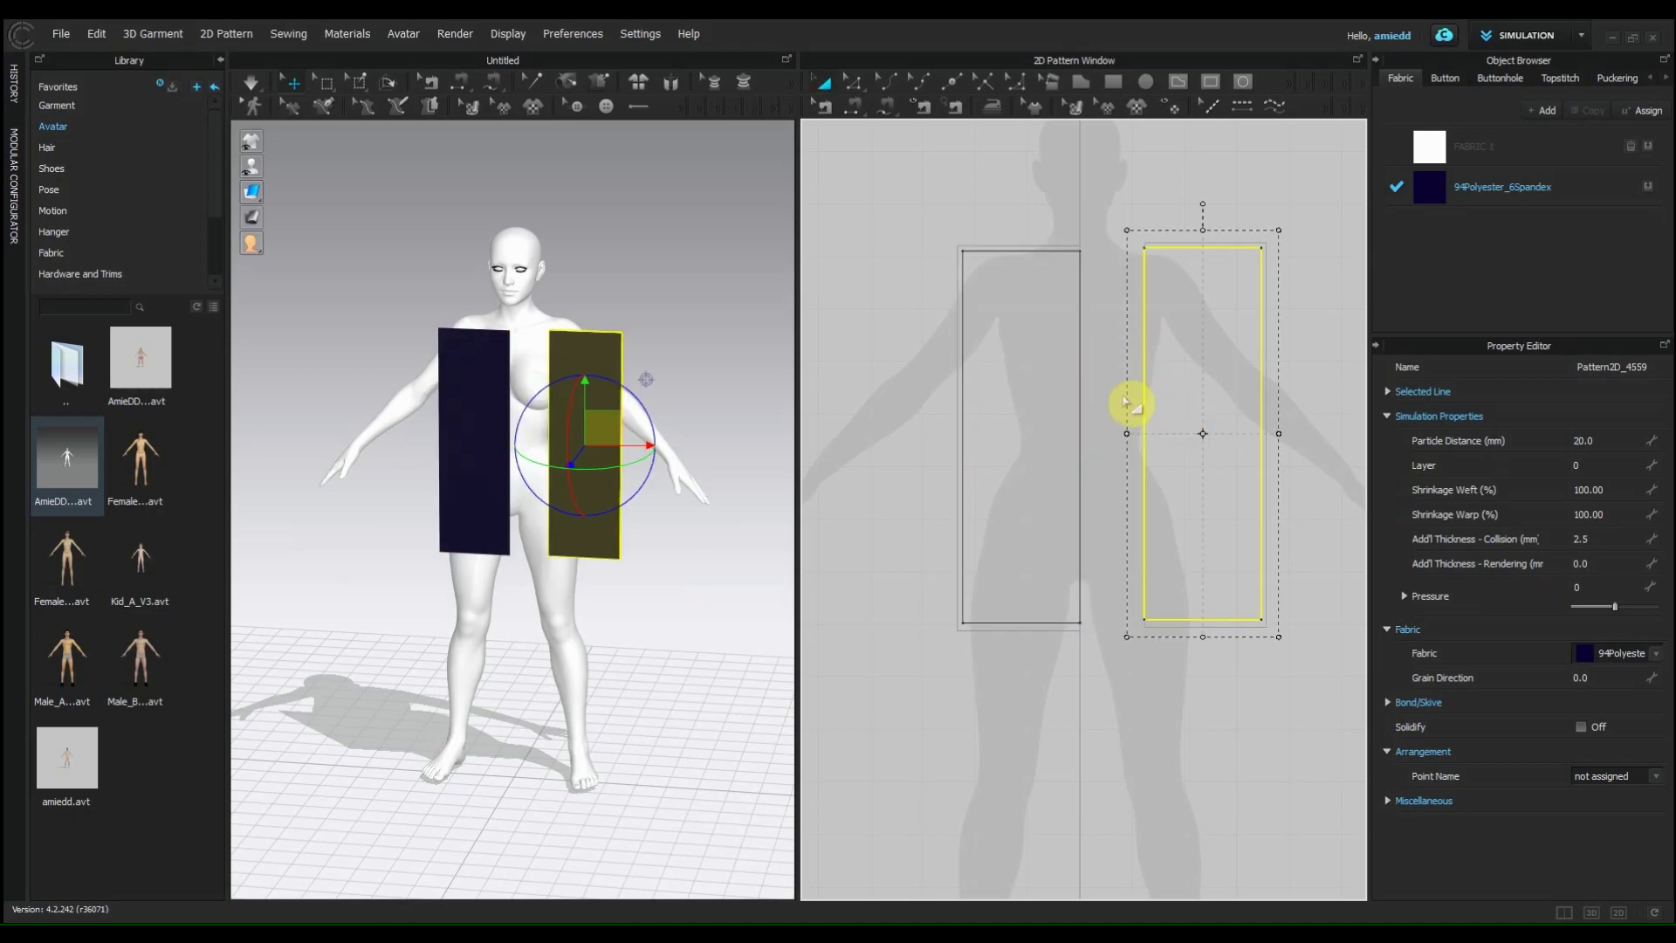
Step: Clone the mirrored rectangle as a linked Symmetric Pattern without sewing and place the clone on its outer side
right_click(1156, 343)
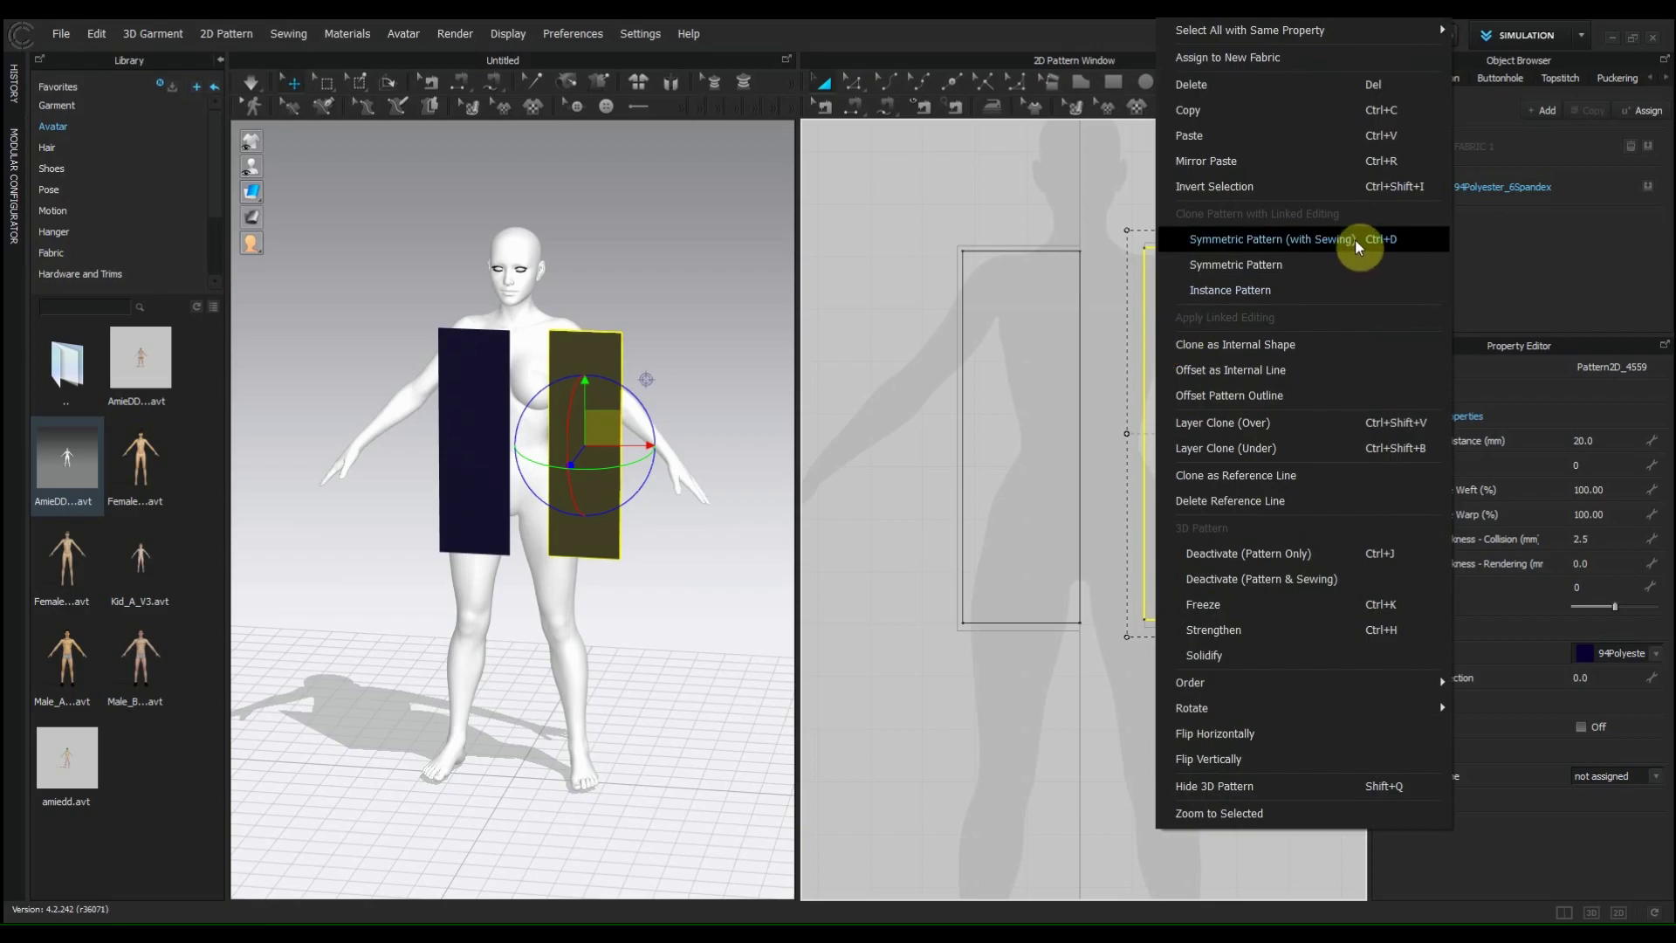
left_click(1349, 264)
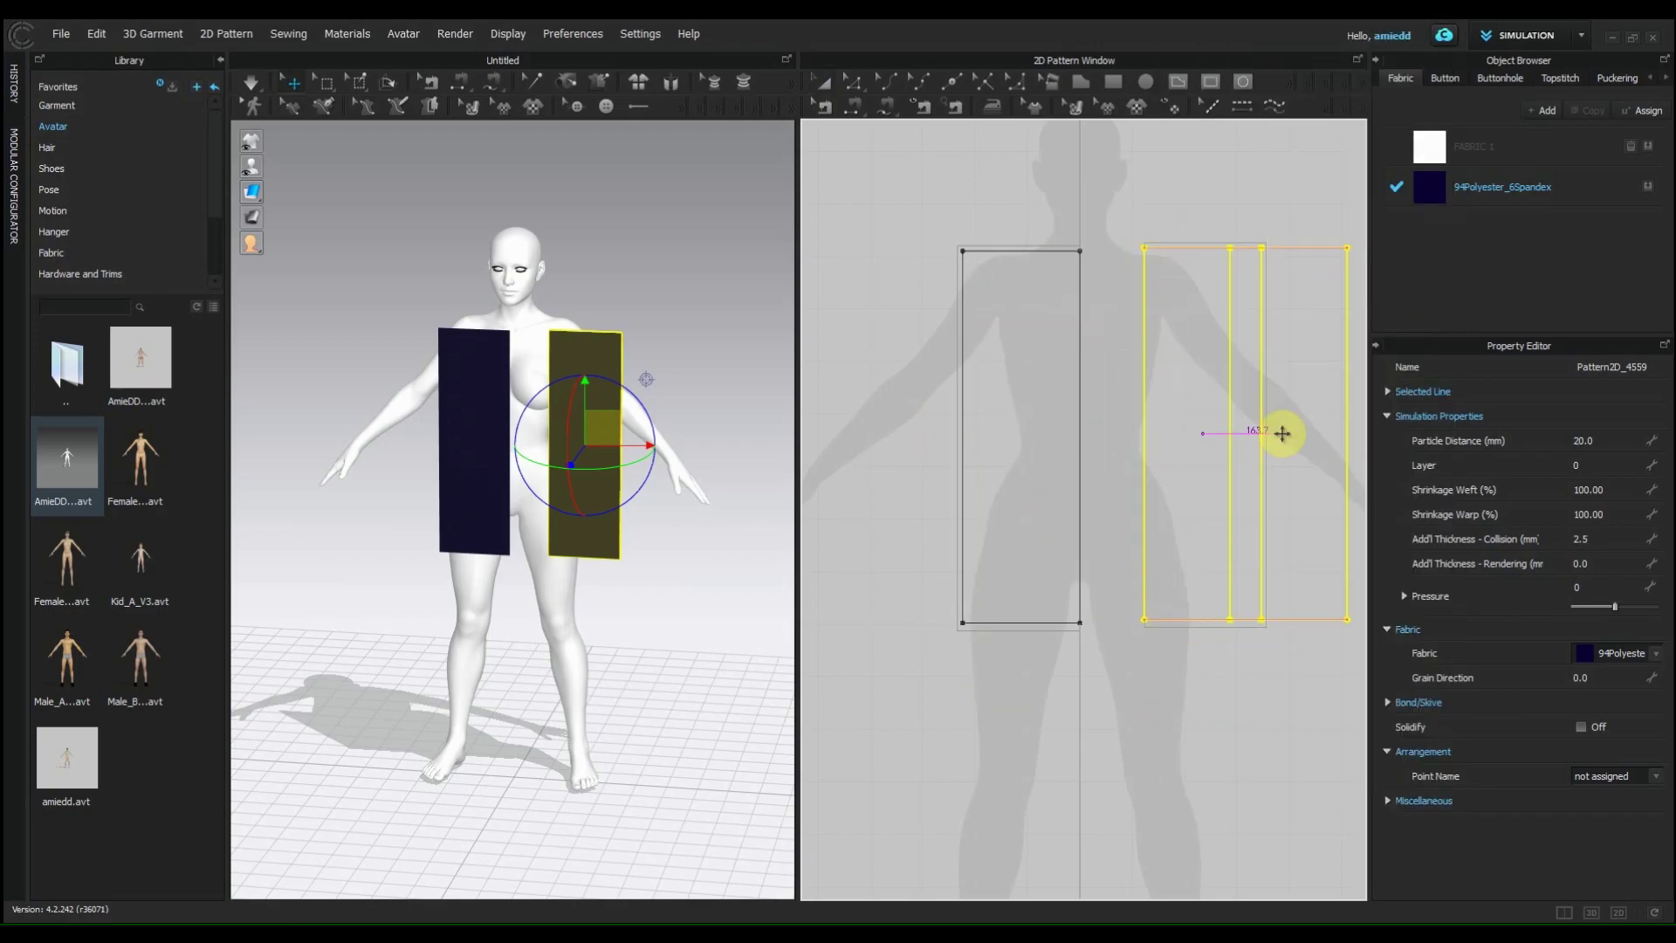
scroll(1279, 430, "down", 3)
left_click(1174, 435)
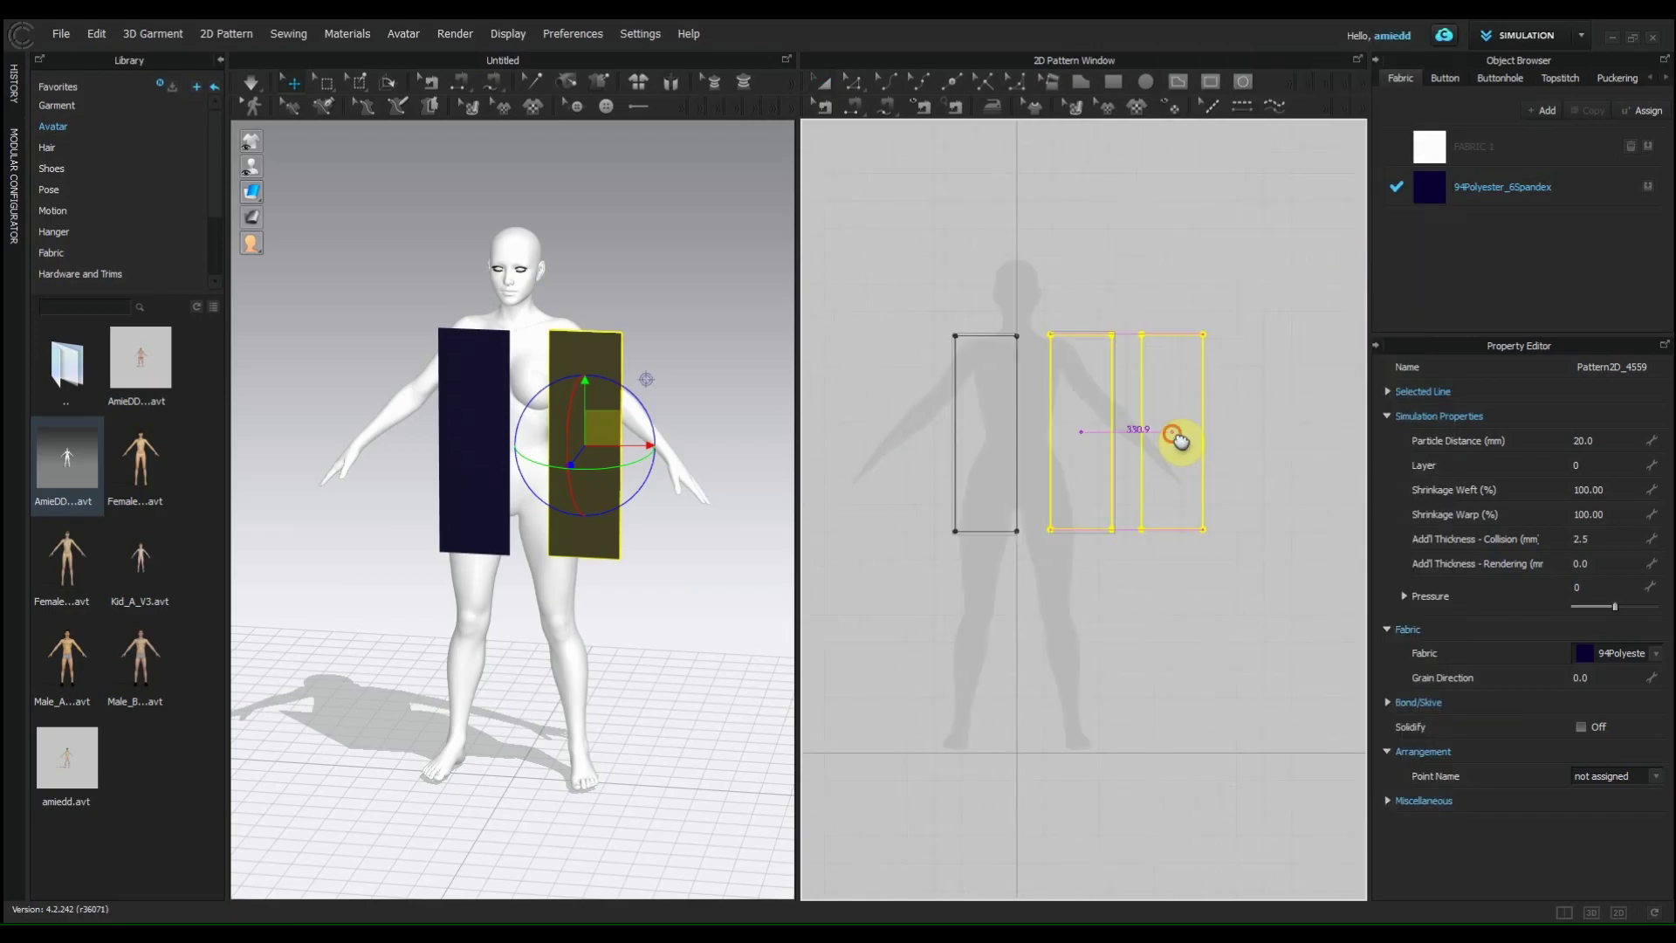
scroll(961, 427, "up", 3)
Step: Clone the original rectangle as a linked Symmetric Pattern without sewing and place the clone on its outer side, level with it
left_click(984, 419)
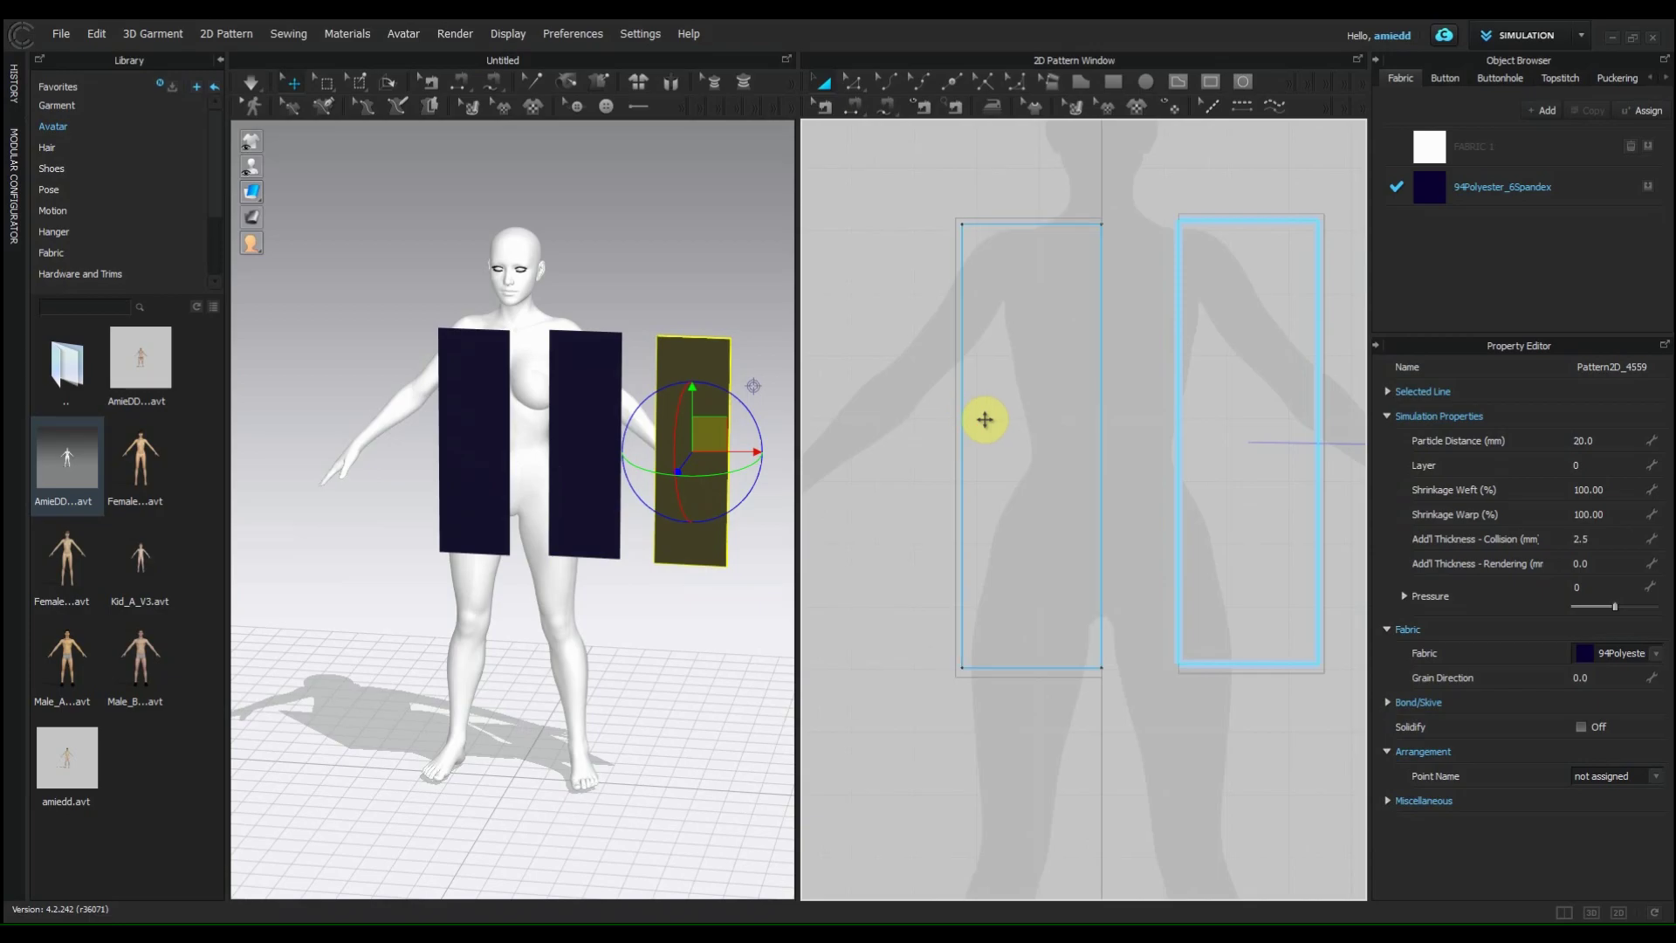
right_click(985, 425)
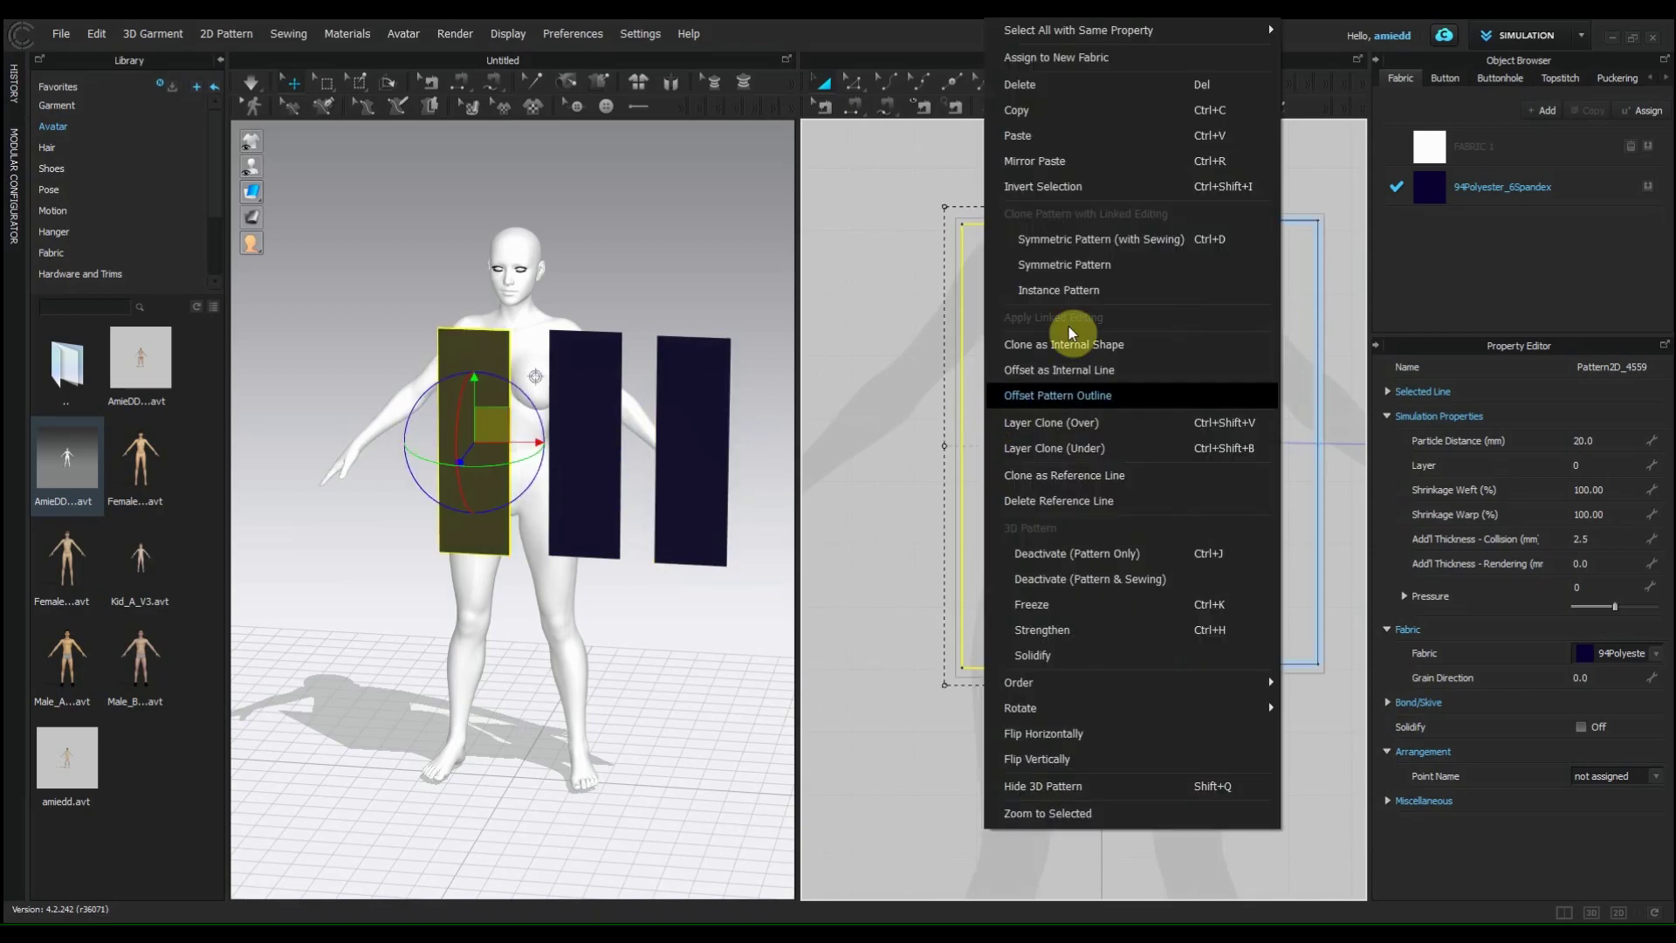
left_click(1081, 271)
scroll(860, 449, "up", 3)
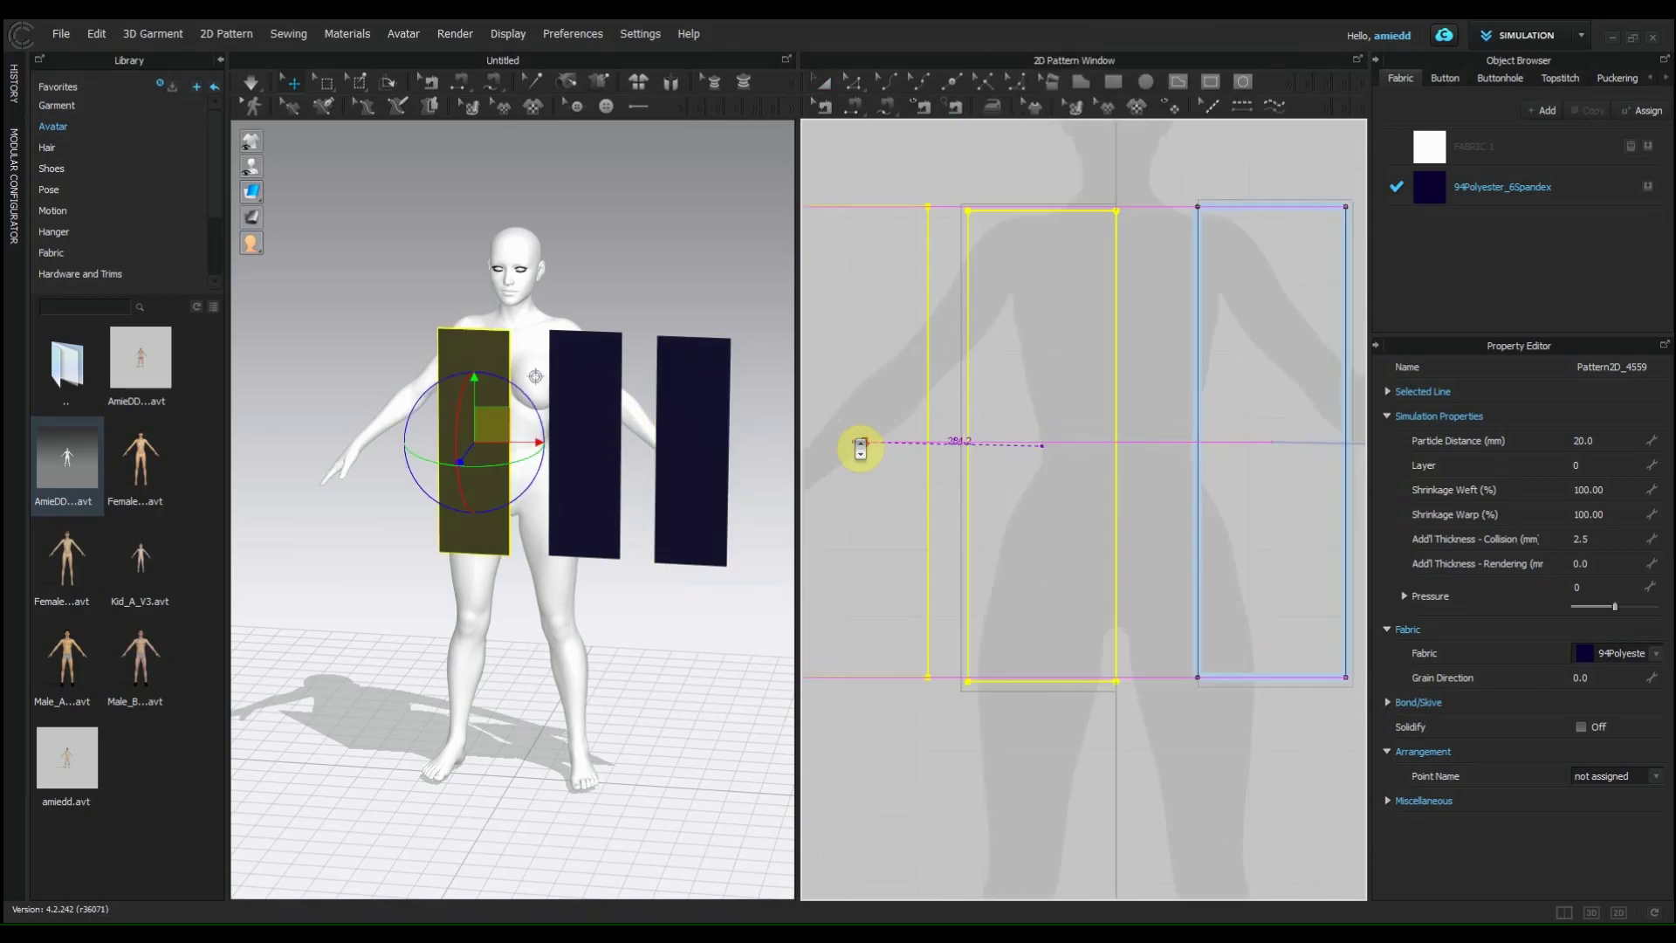
left_click(854, 454)
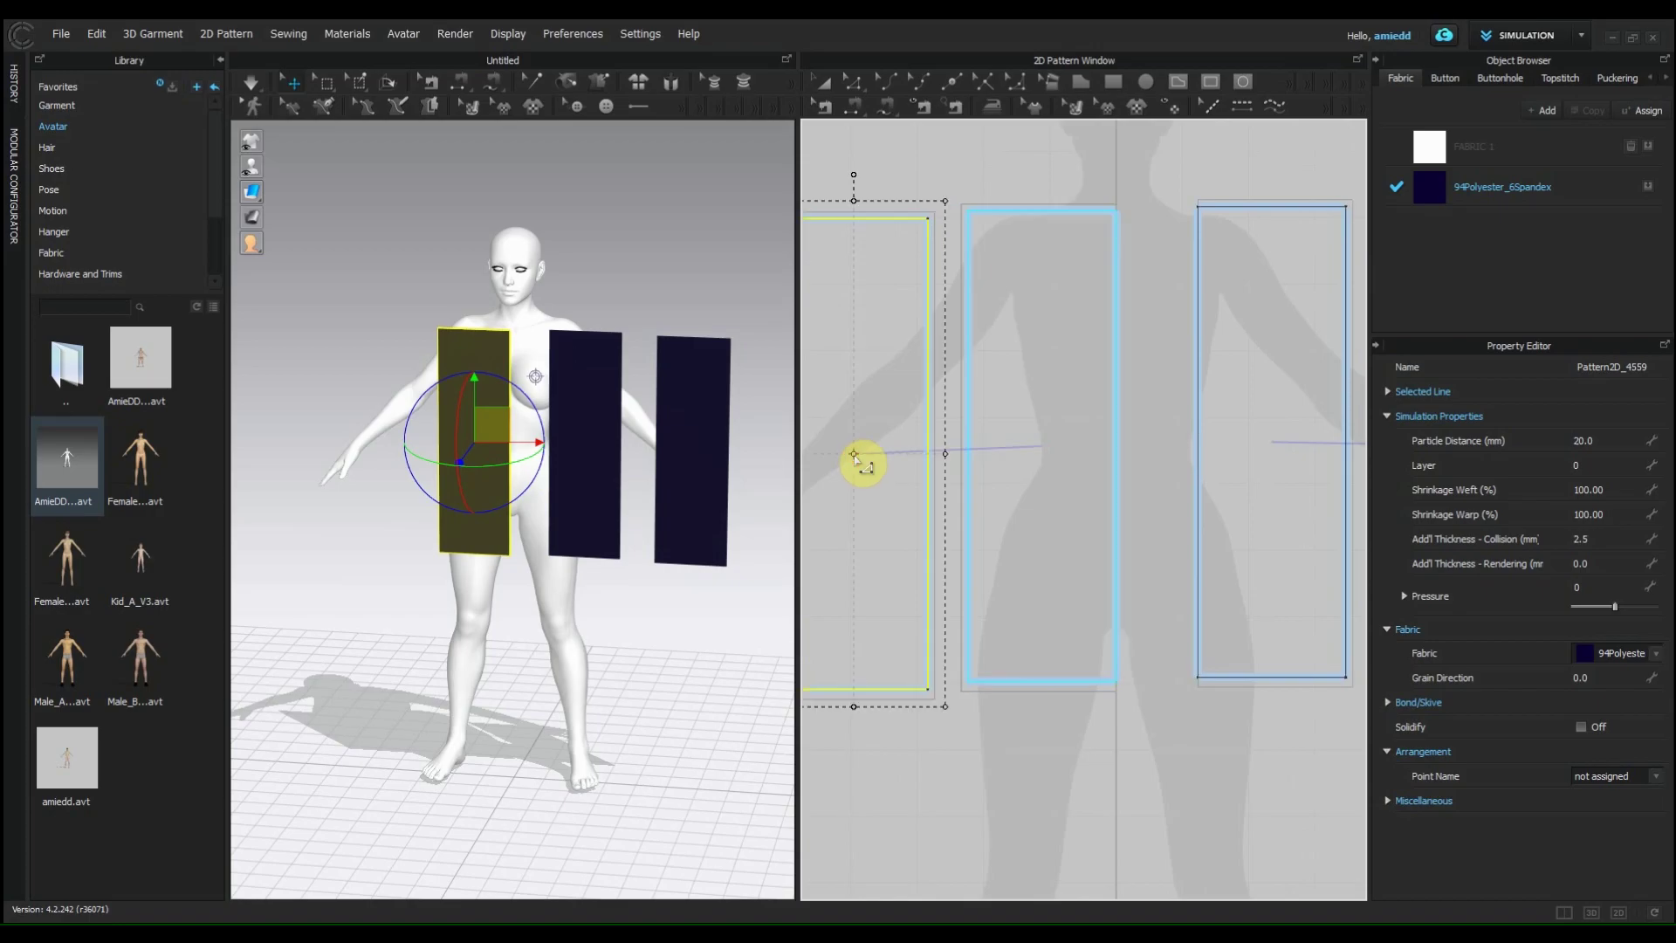
Step: Rearrange the linked pairs in 2D: place the original's clone across the center line beside it and shift the other pair farther outward
scroll(864, 460, "down", 3)
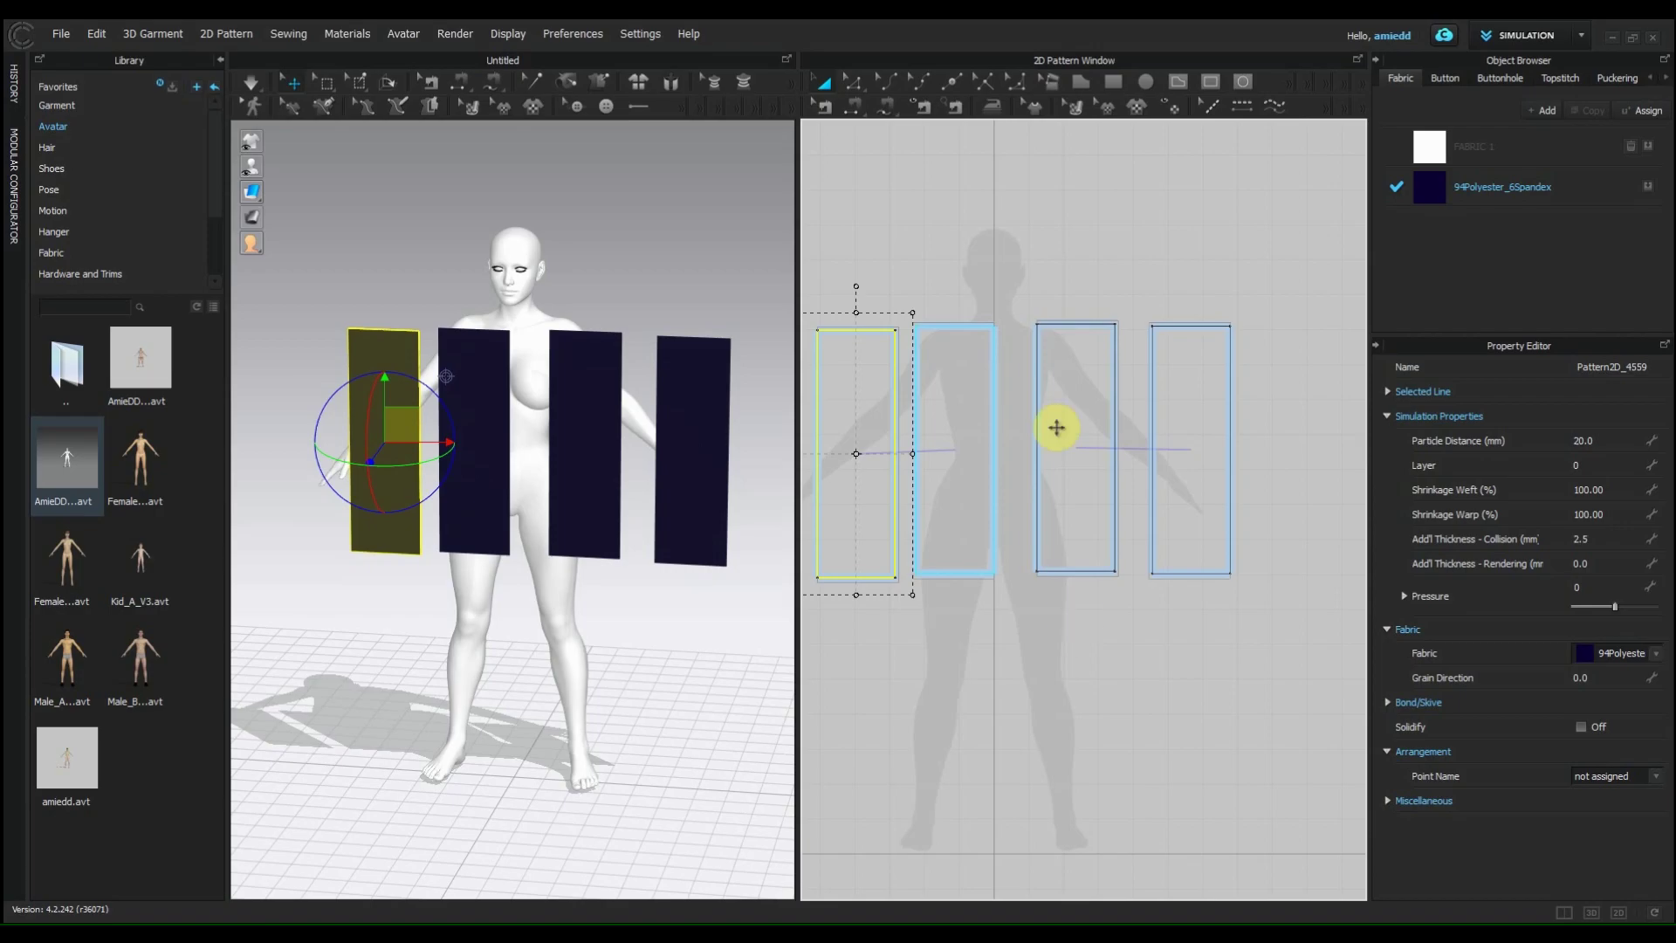
left_click(1055, 378)
key("ctrl+c")
key("ctrl+r")
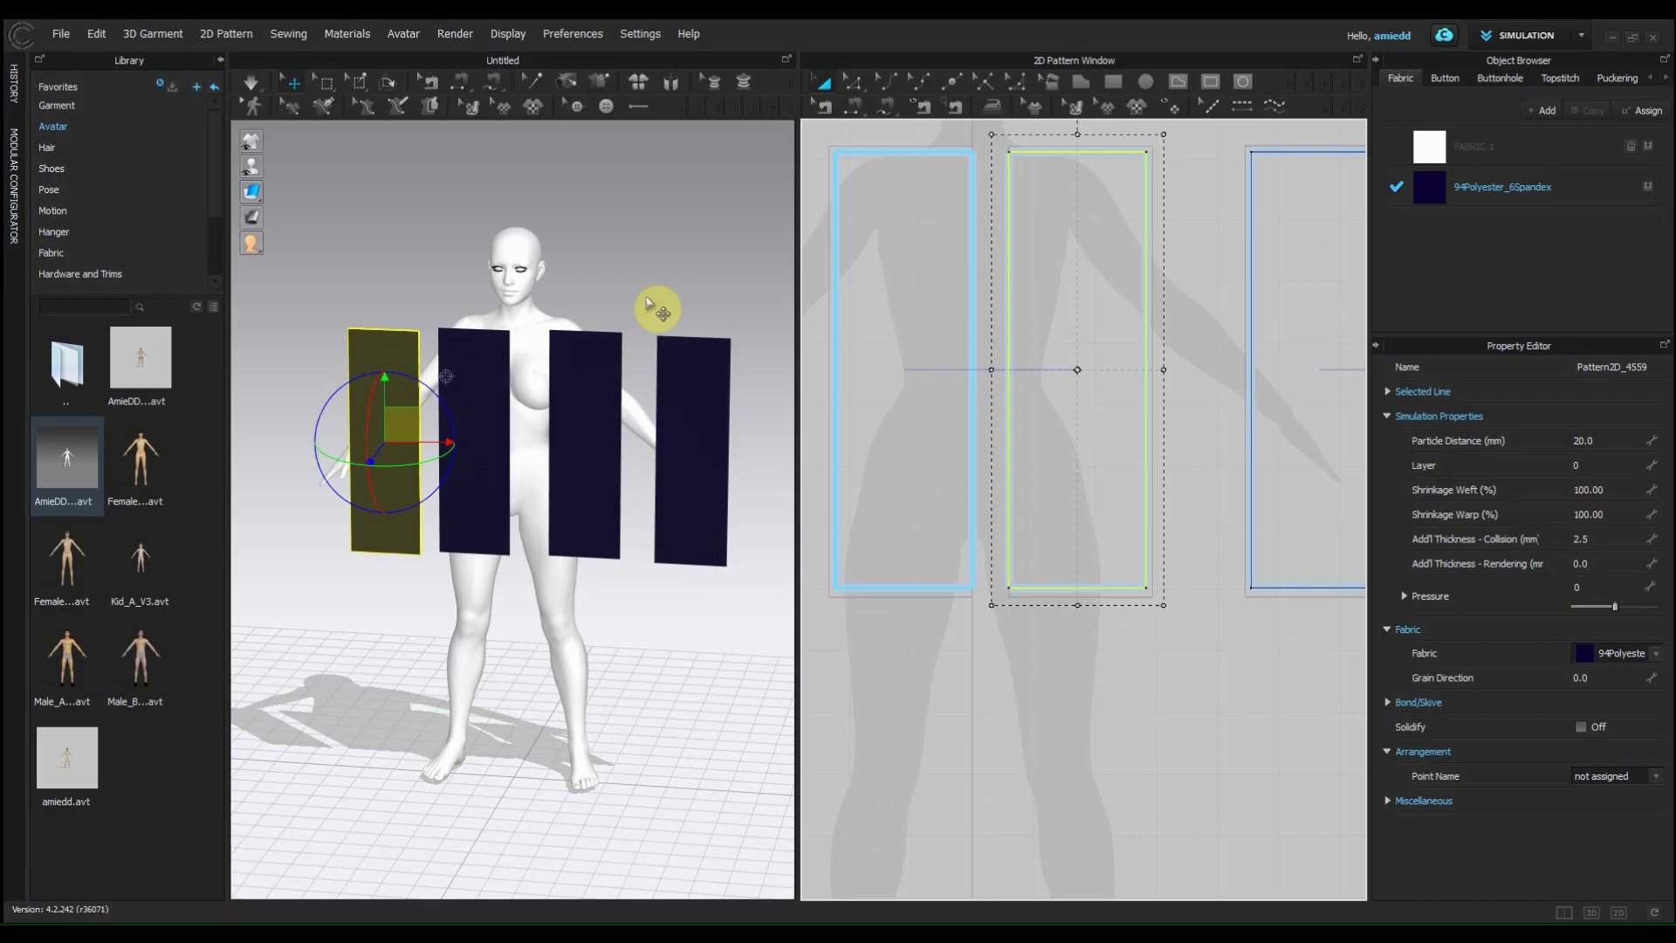
Step: Select the inner panel of the second pair in 3D and move it behind the avatar
middle_click_drag(647, 294, 566, 279)
mouse_move(714, 356)
right_mouse_down()
mouse_move(506, 365)
mouse_move(736, 352)
right_mouse_up()
right_click_drag(442, 615, 453, 538)
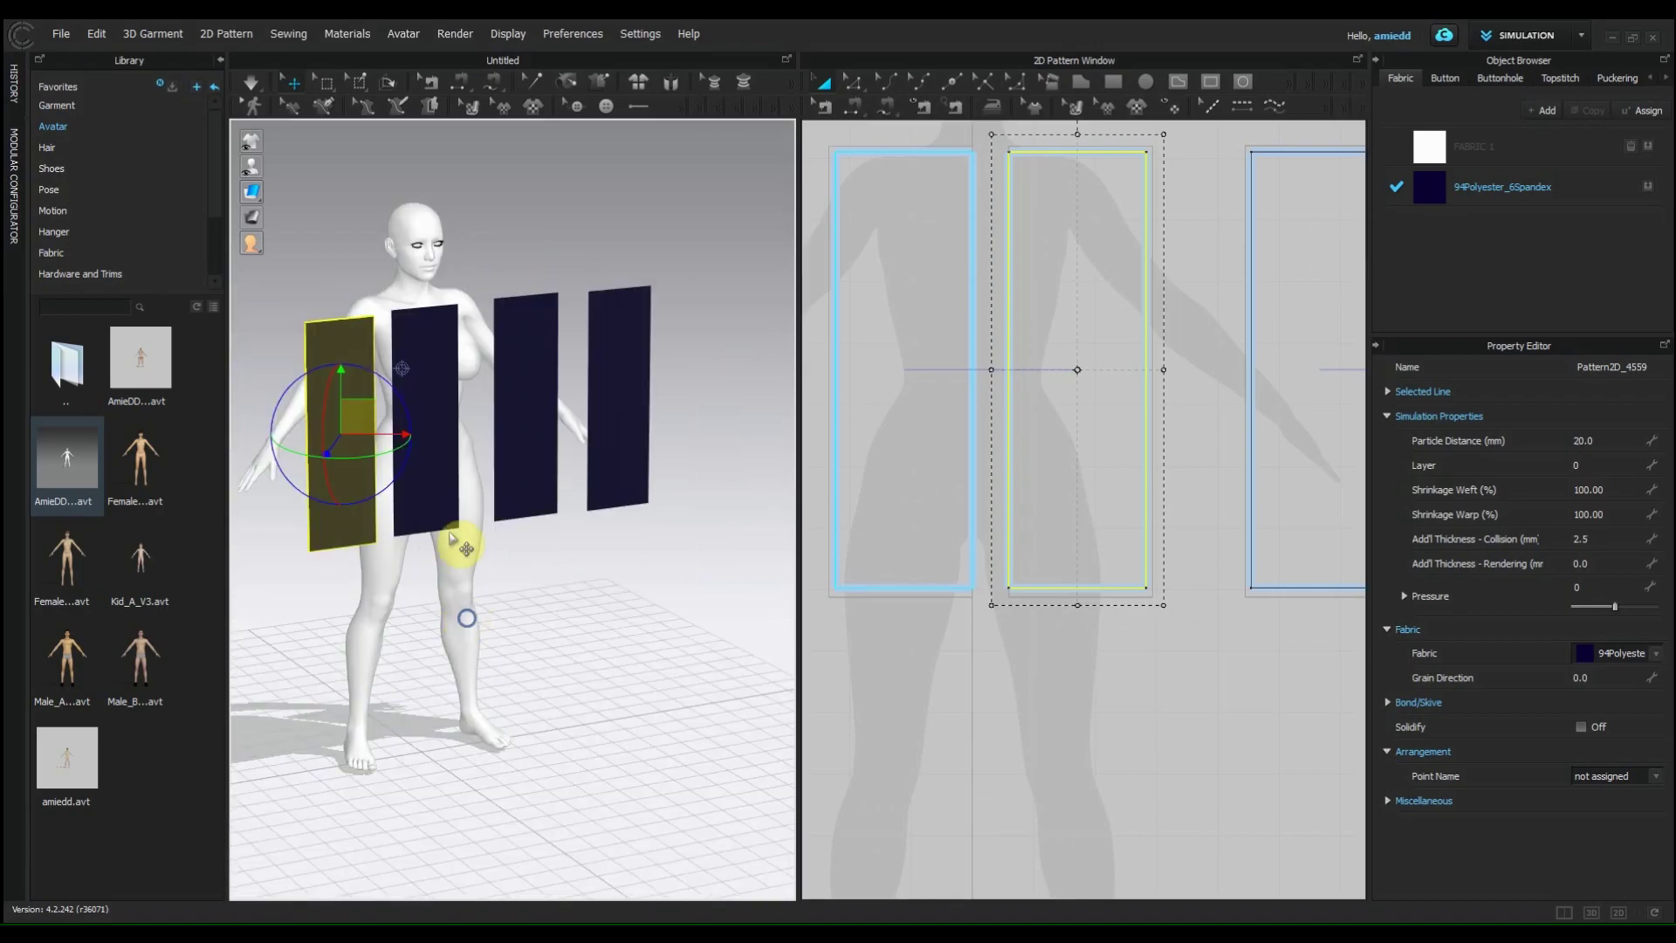
left_click(515, 442)
mouse_move(610, 561)
right_mouse_down()
mouse_move(378, 579)
mouse_move(594, 568)
right_mouse_up()
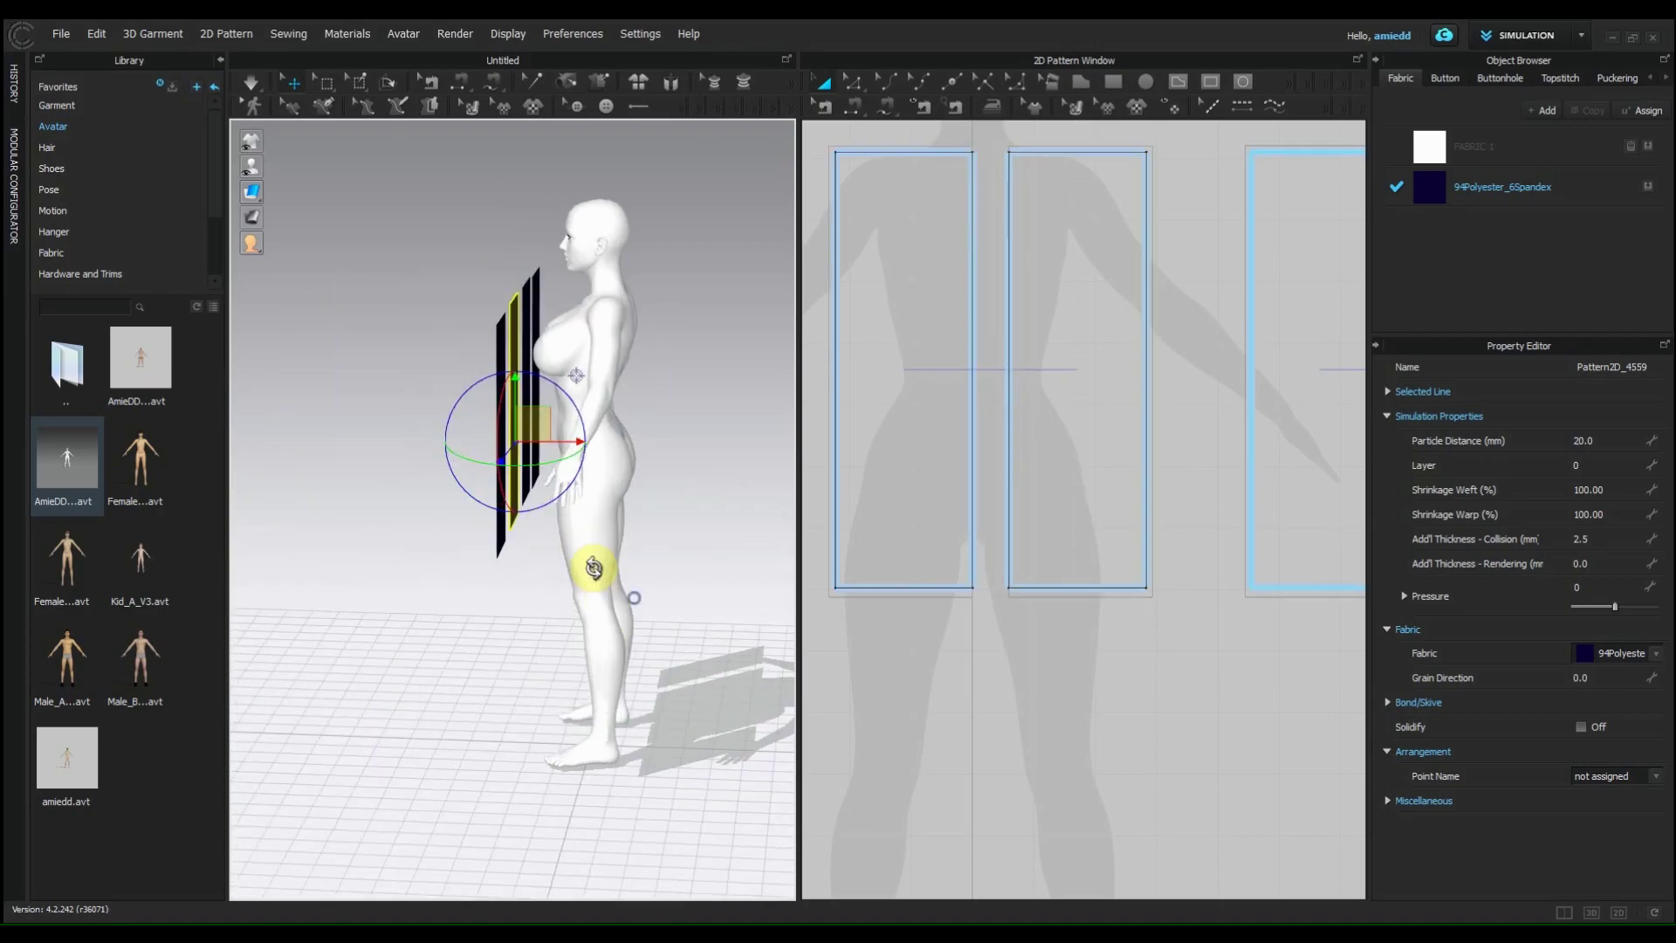
left_click_drag(570, 442, 745, 432)
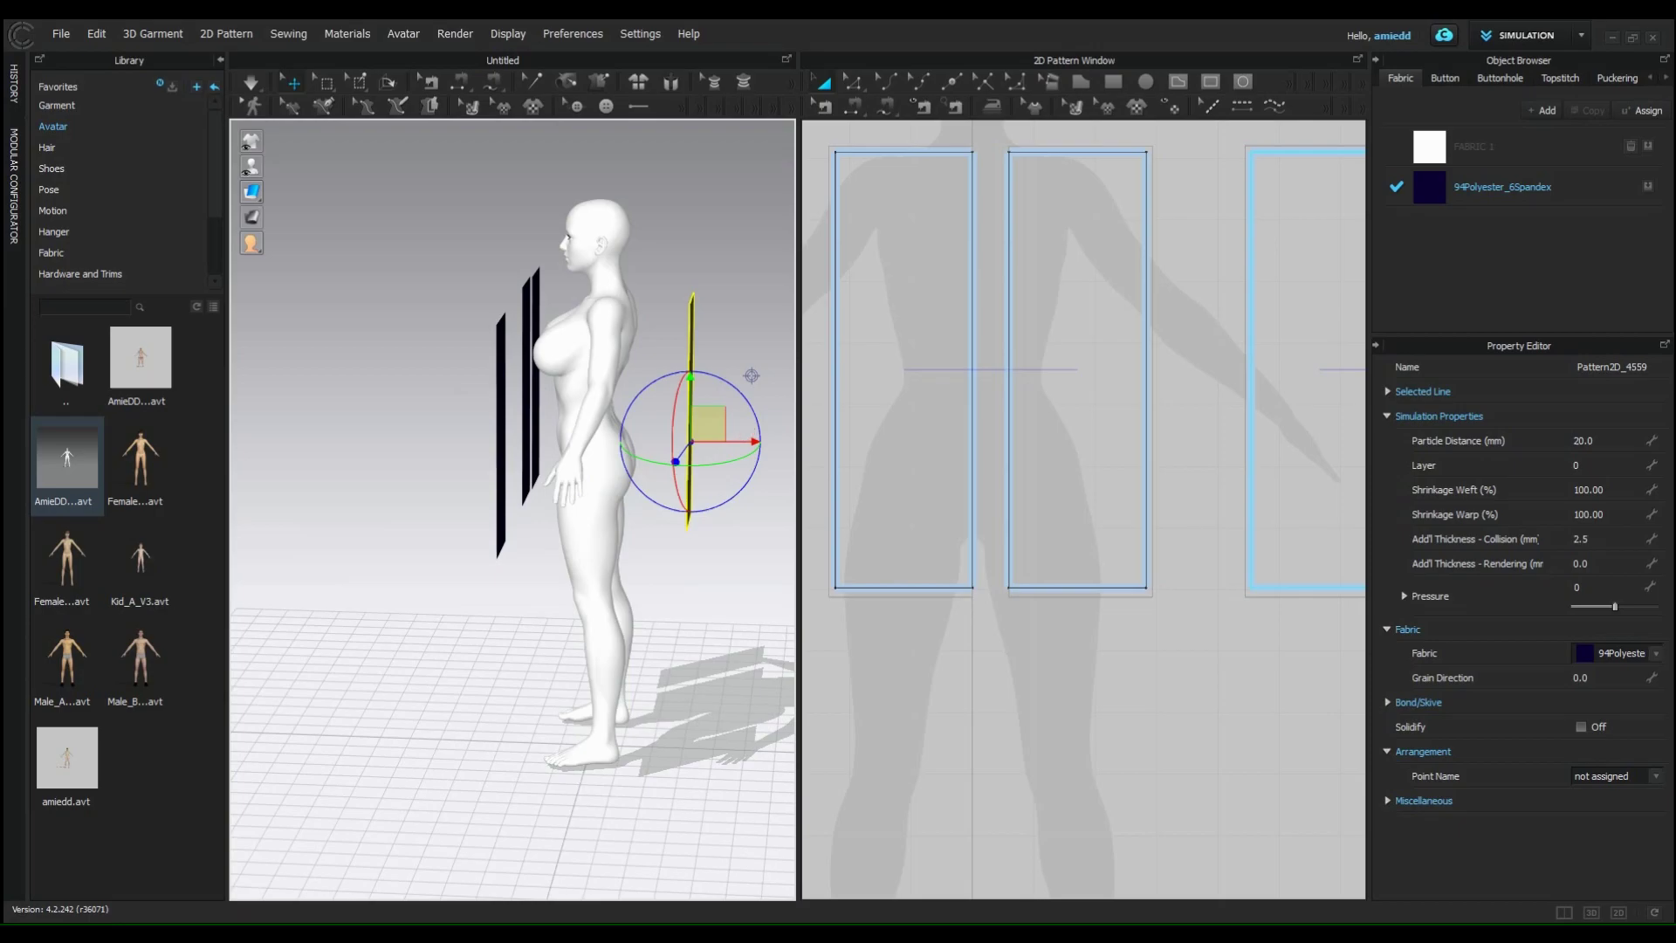
Step: Rotate the panel behind the avatar so that it tilts diagonally away from the body
right_click_drag(646, 646, 618, 521)
right_click_drag(471, 568, 587, 591)
left_click_drag(536, 422, 512, 427)
right_click_drag(512, 427, 611, 629)
right_click_drag(581, 459, 621, 584)
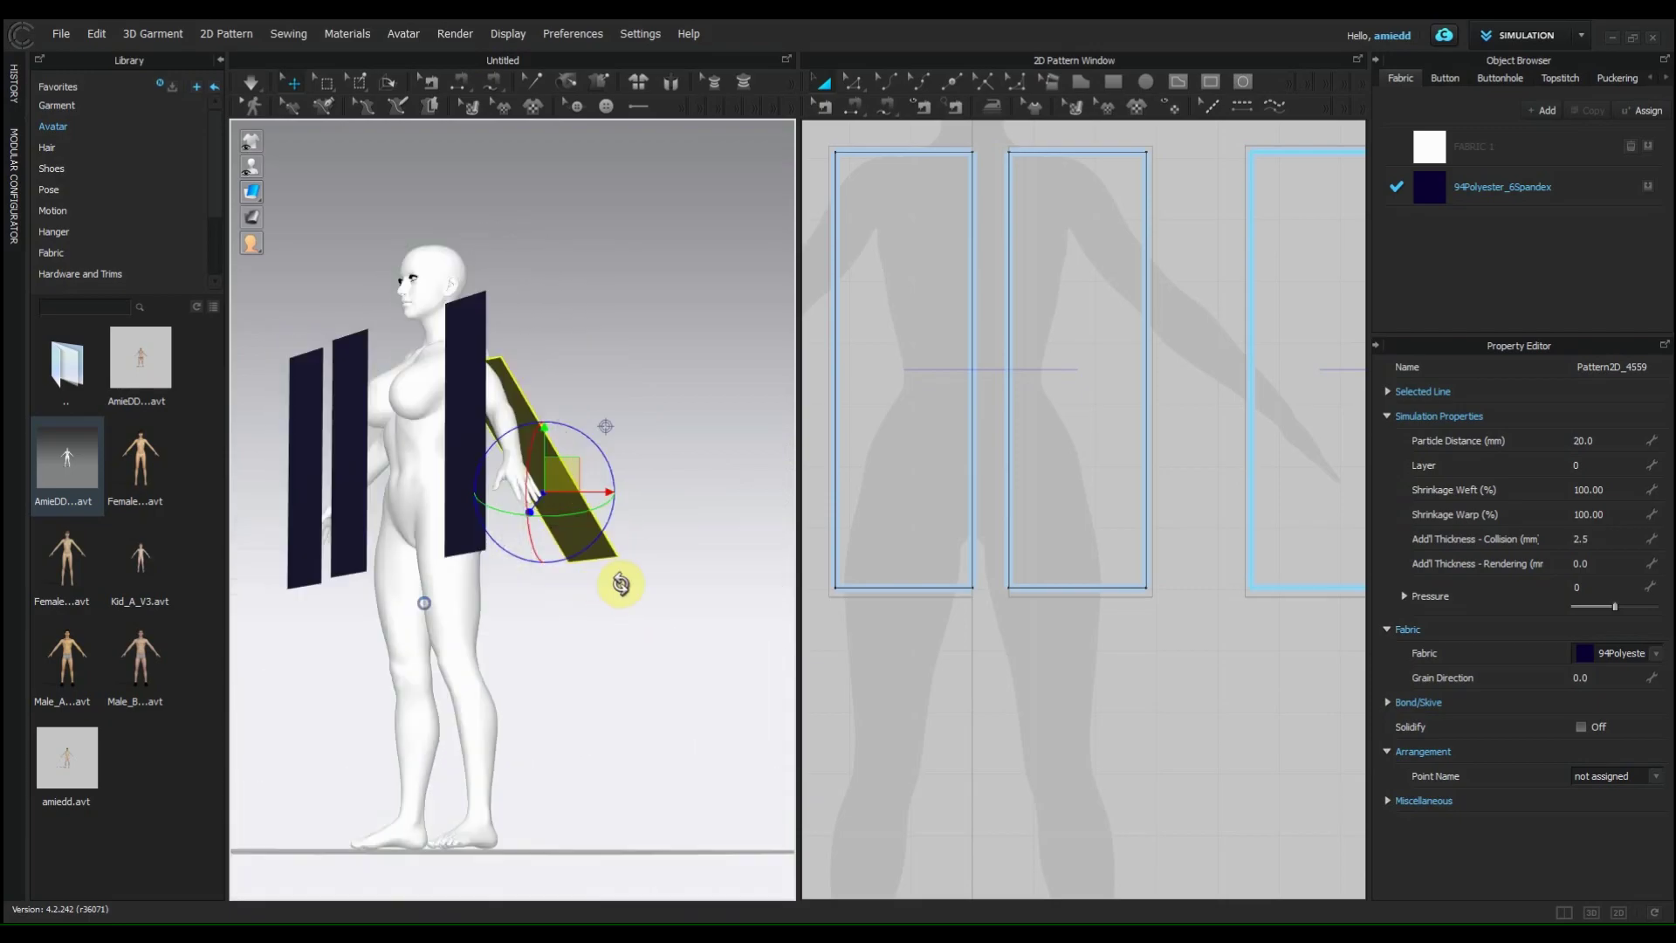
Step: Hide the library, then apply Reset 3D Arrangement and Reset 2D Arrangement to all pattern pieces
left_click(220, 60)
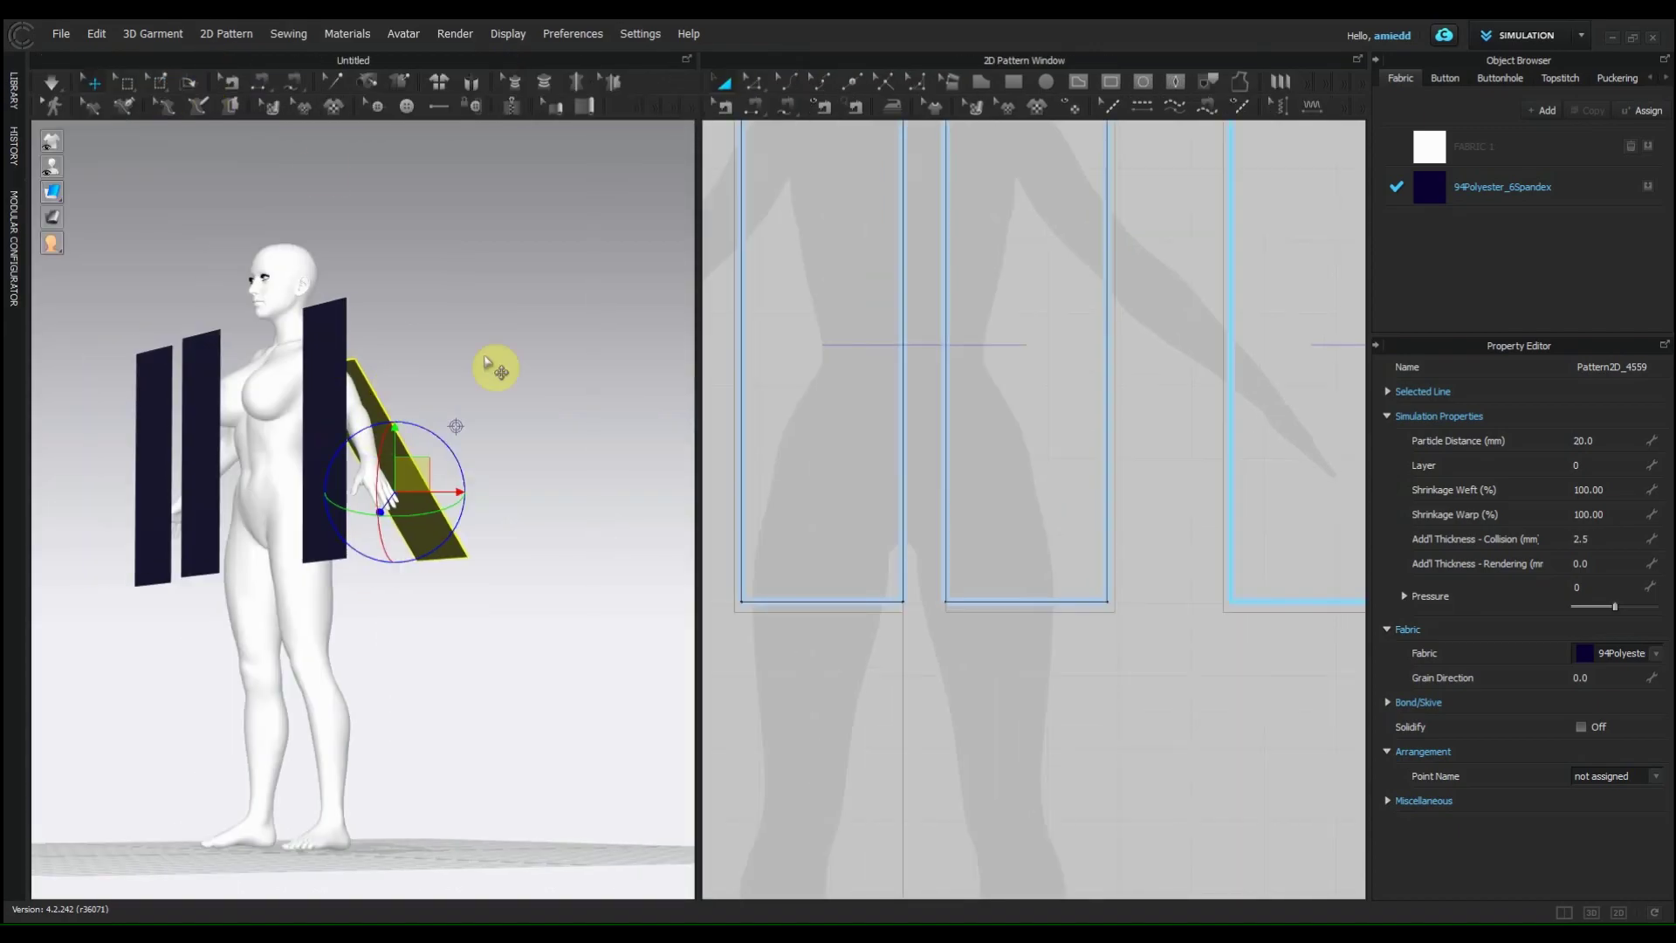
left_click(159, 34)
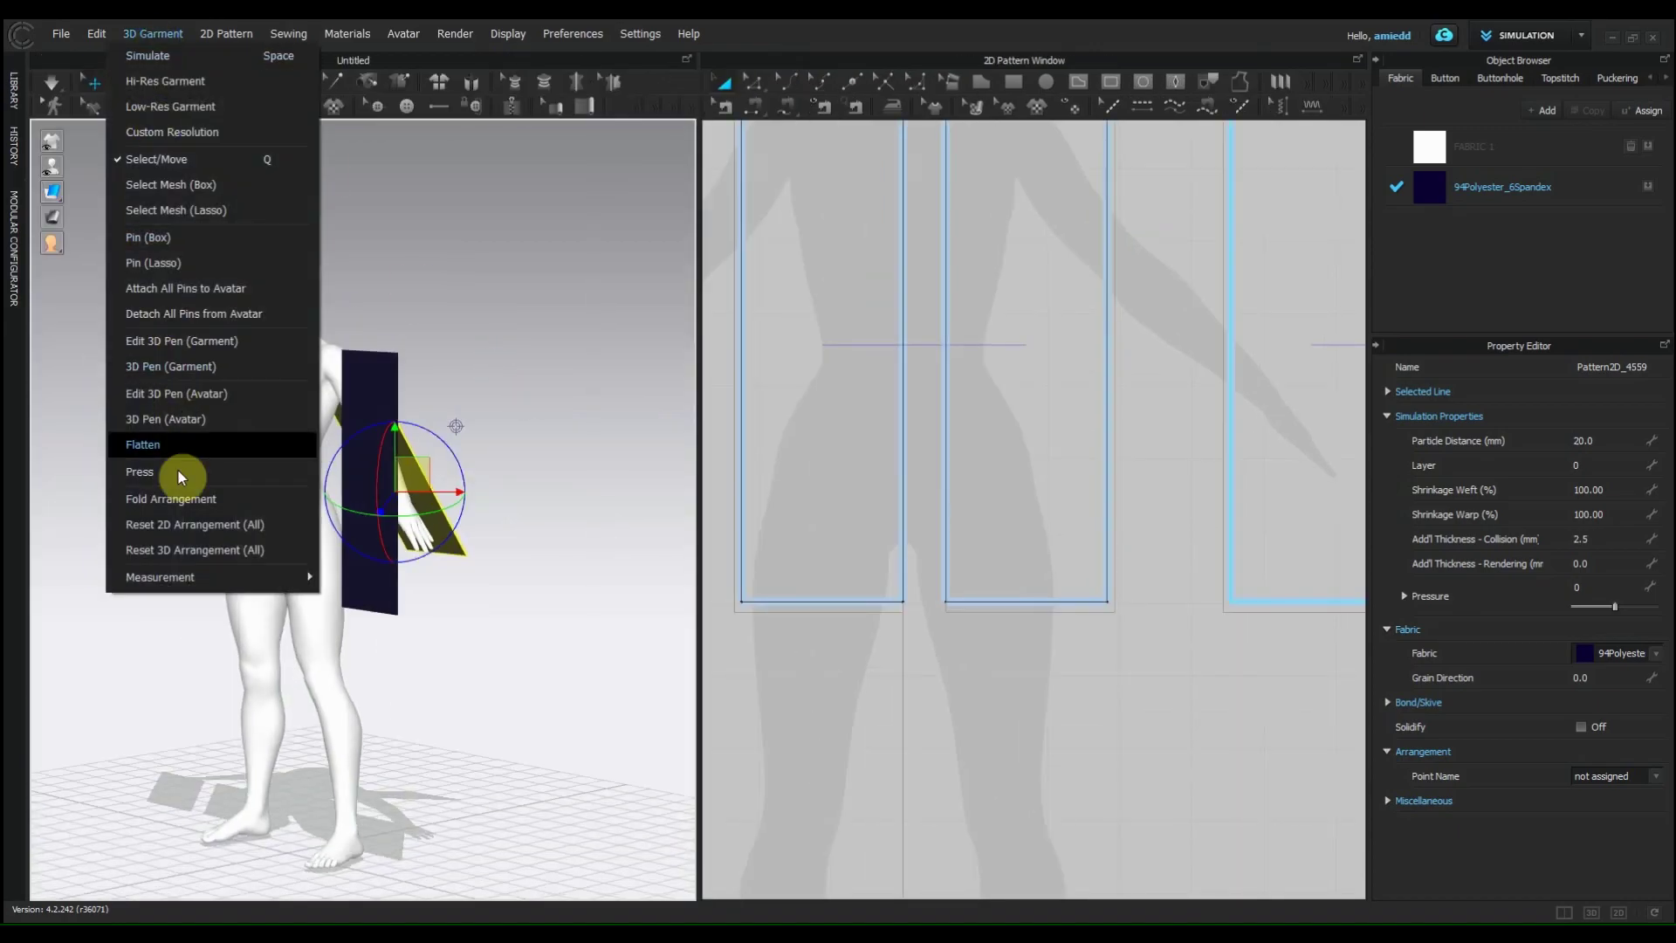
left_click(198, 548)
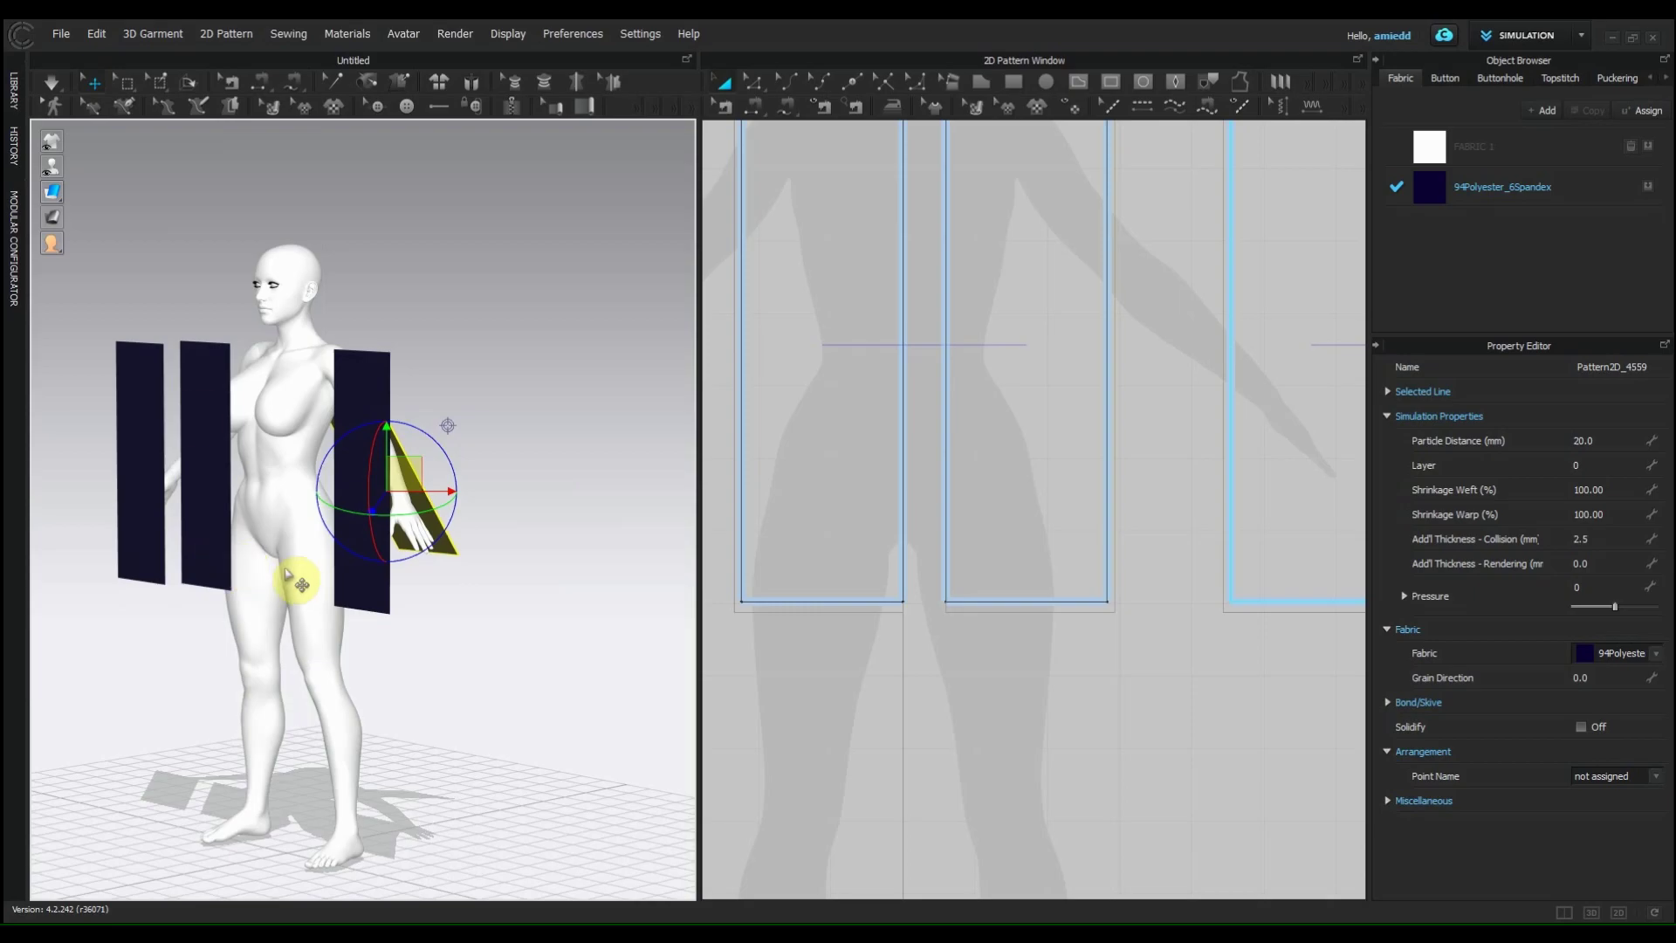
left_click(145, 41)
left_click(218, 527)
right_click_drag(254, 561, 340, 340)
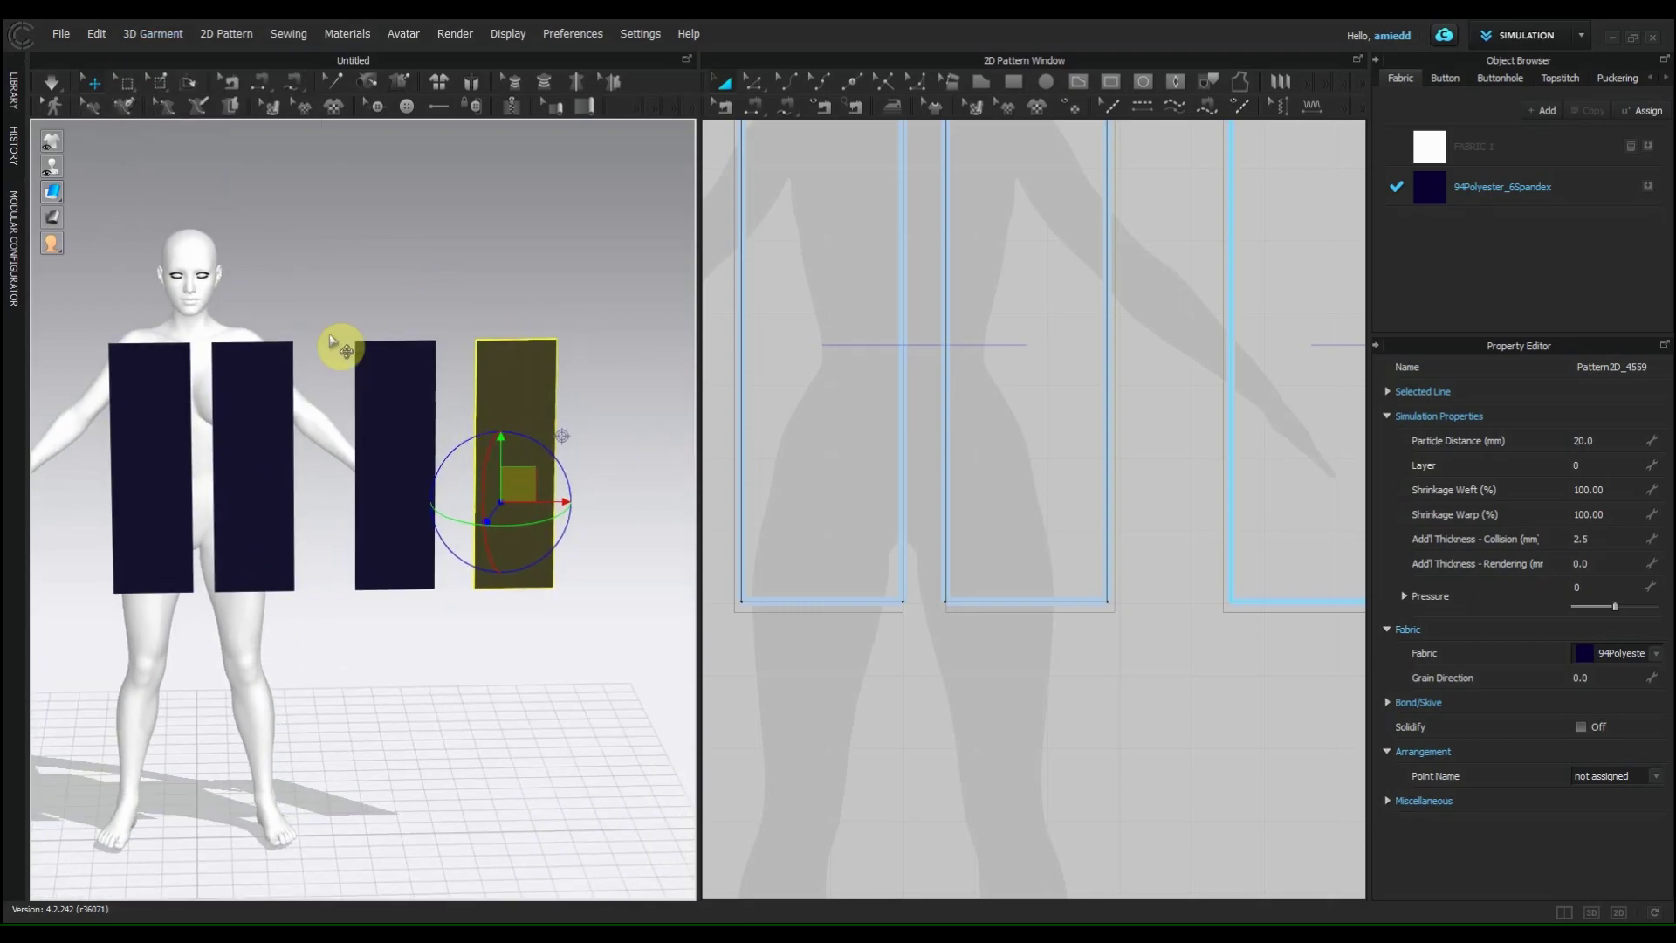
Step: Show the avatar's arrangement points and place the original front panel on the Body_Front_3_R point
mouse_move(56, 166)
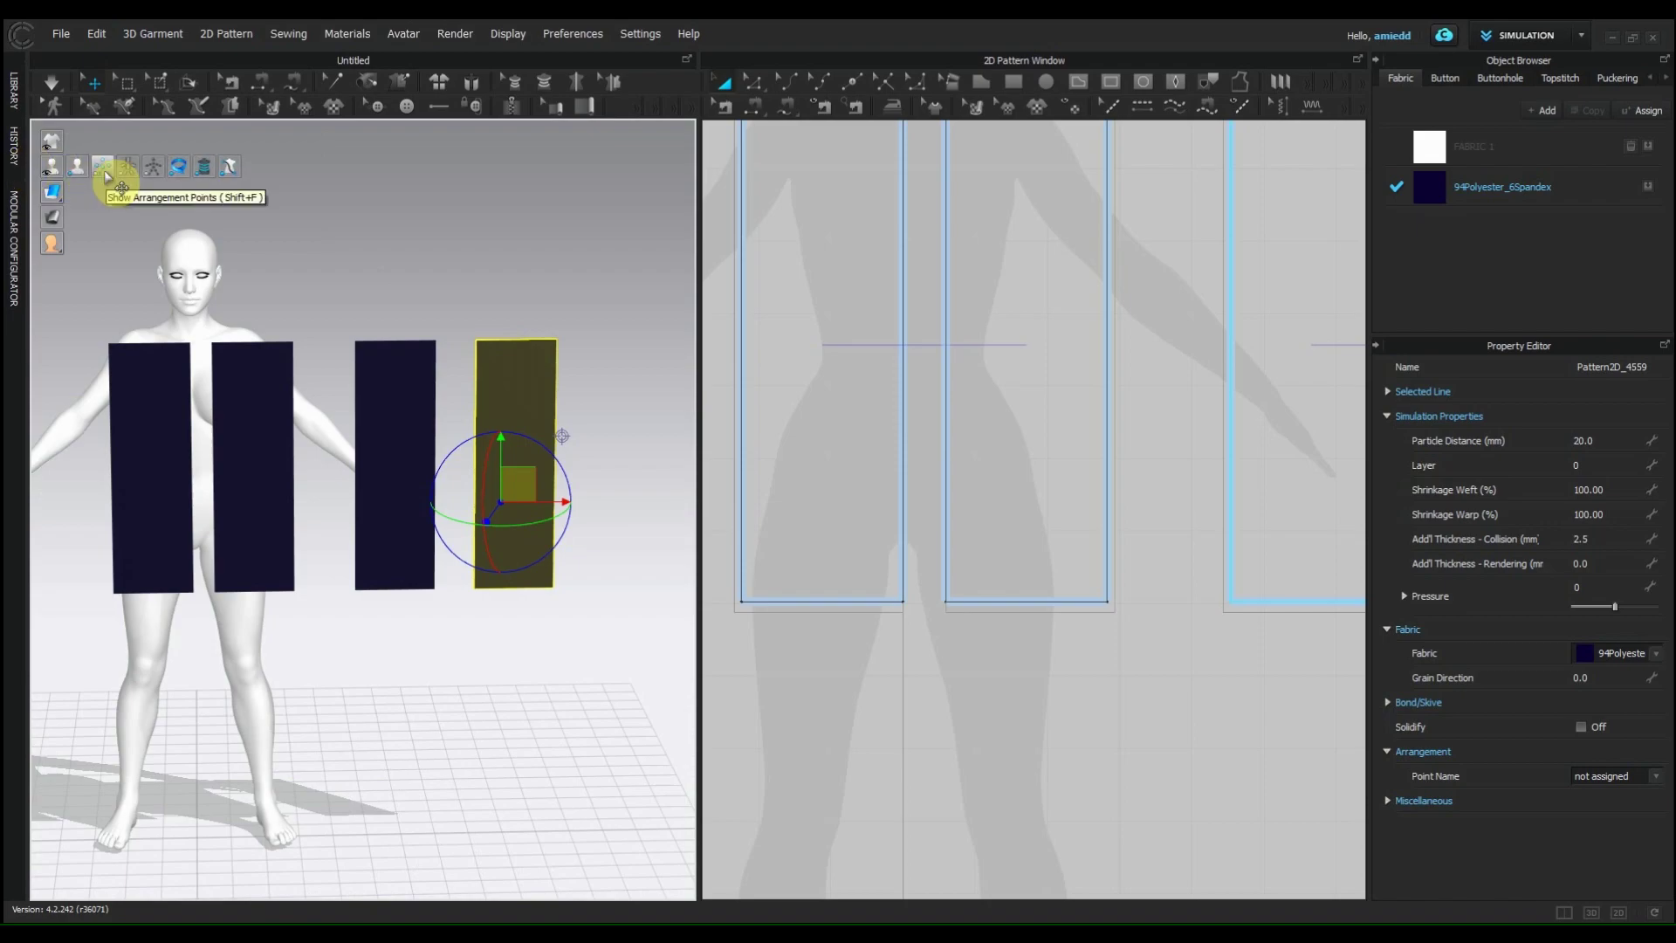
left_click(104, 172)
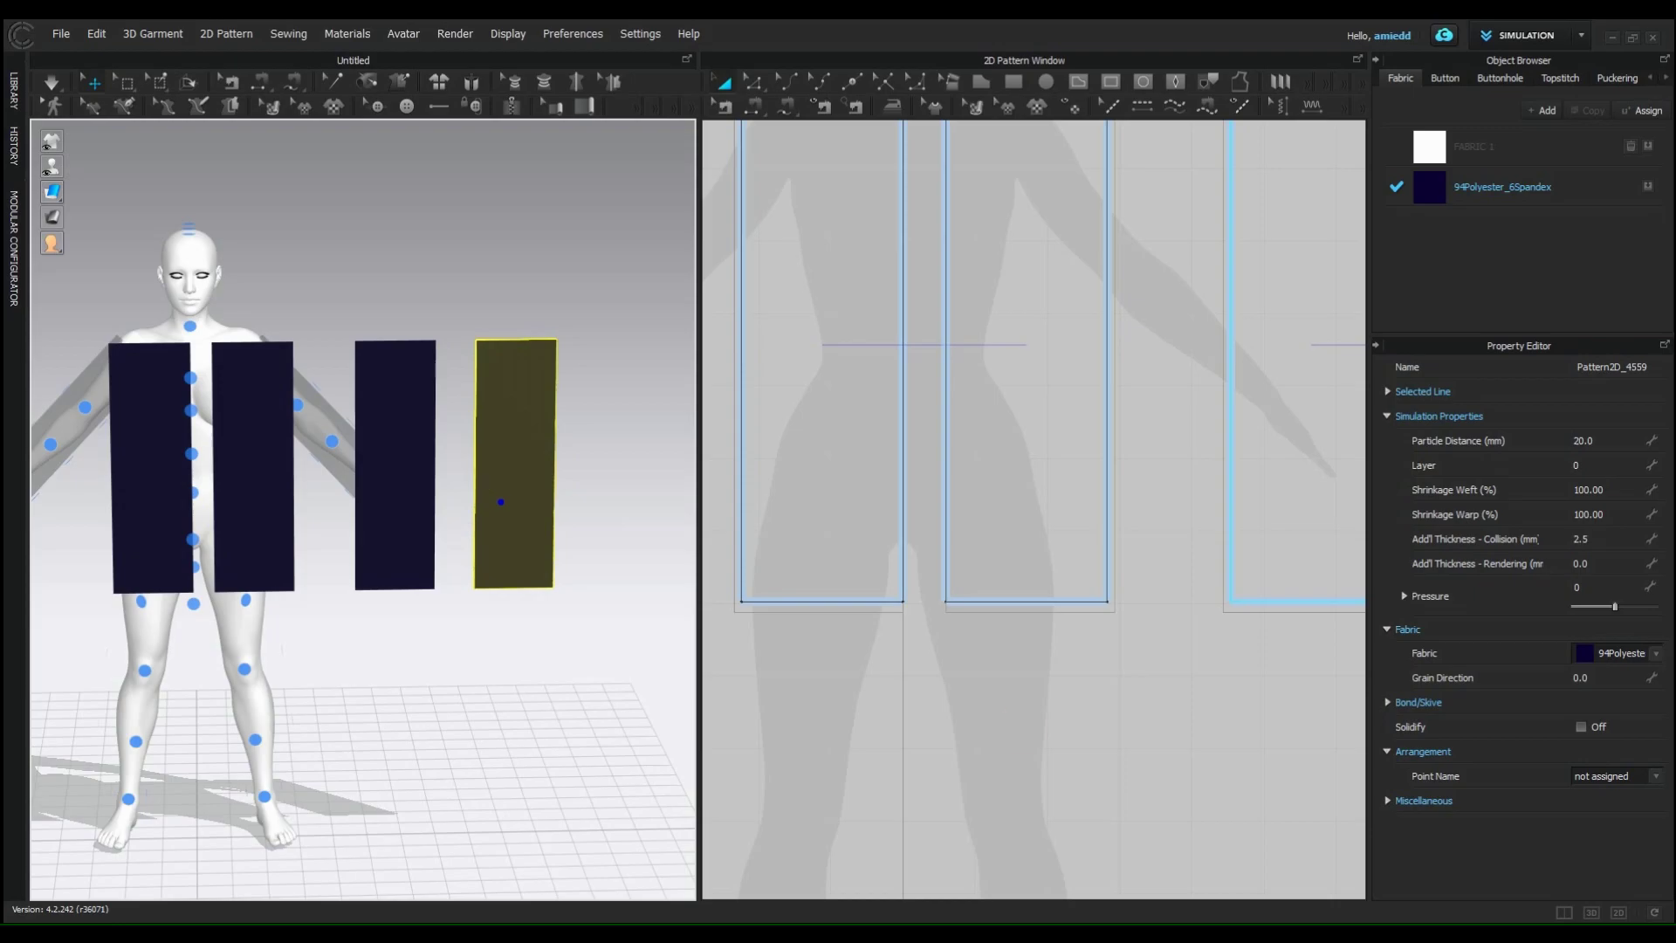
right_click_drag(611, 410, 486, 404)
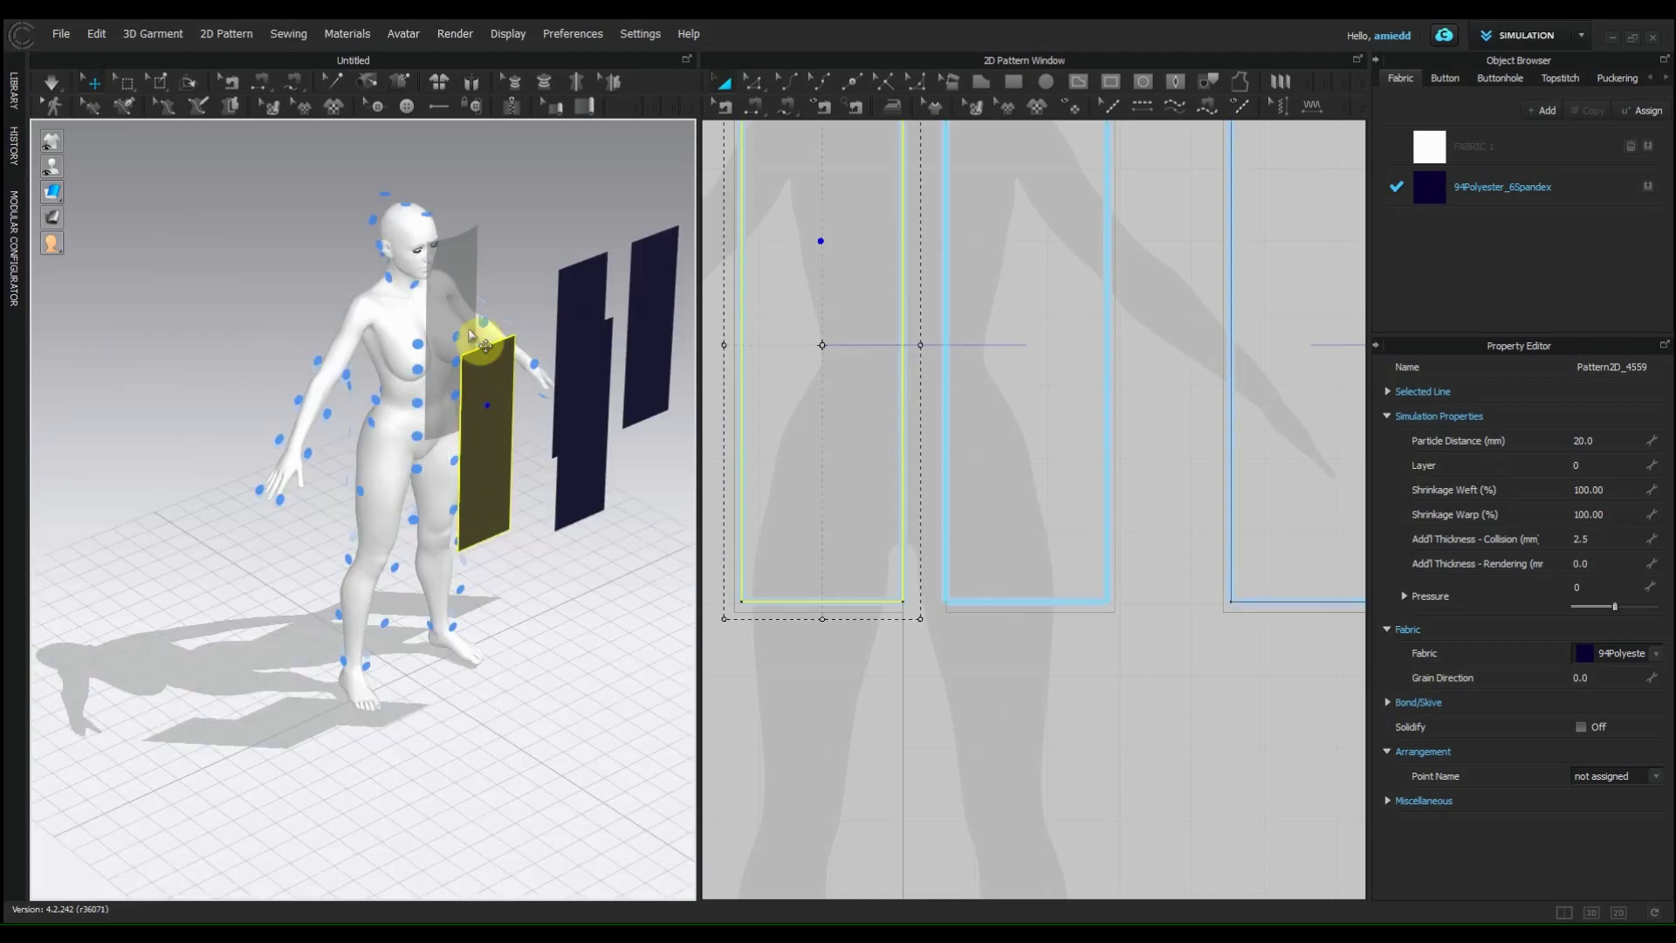
right_click_drag(449, 374, 417, 396)
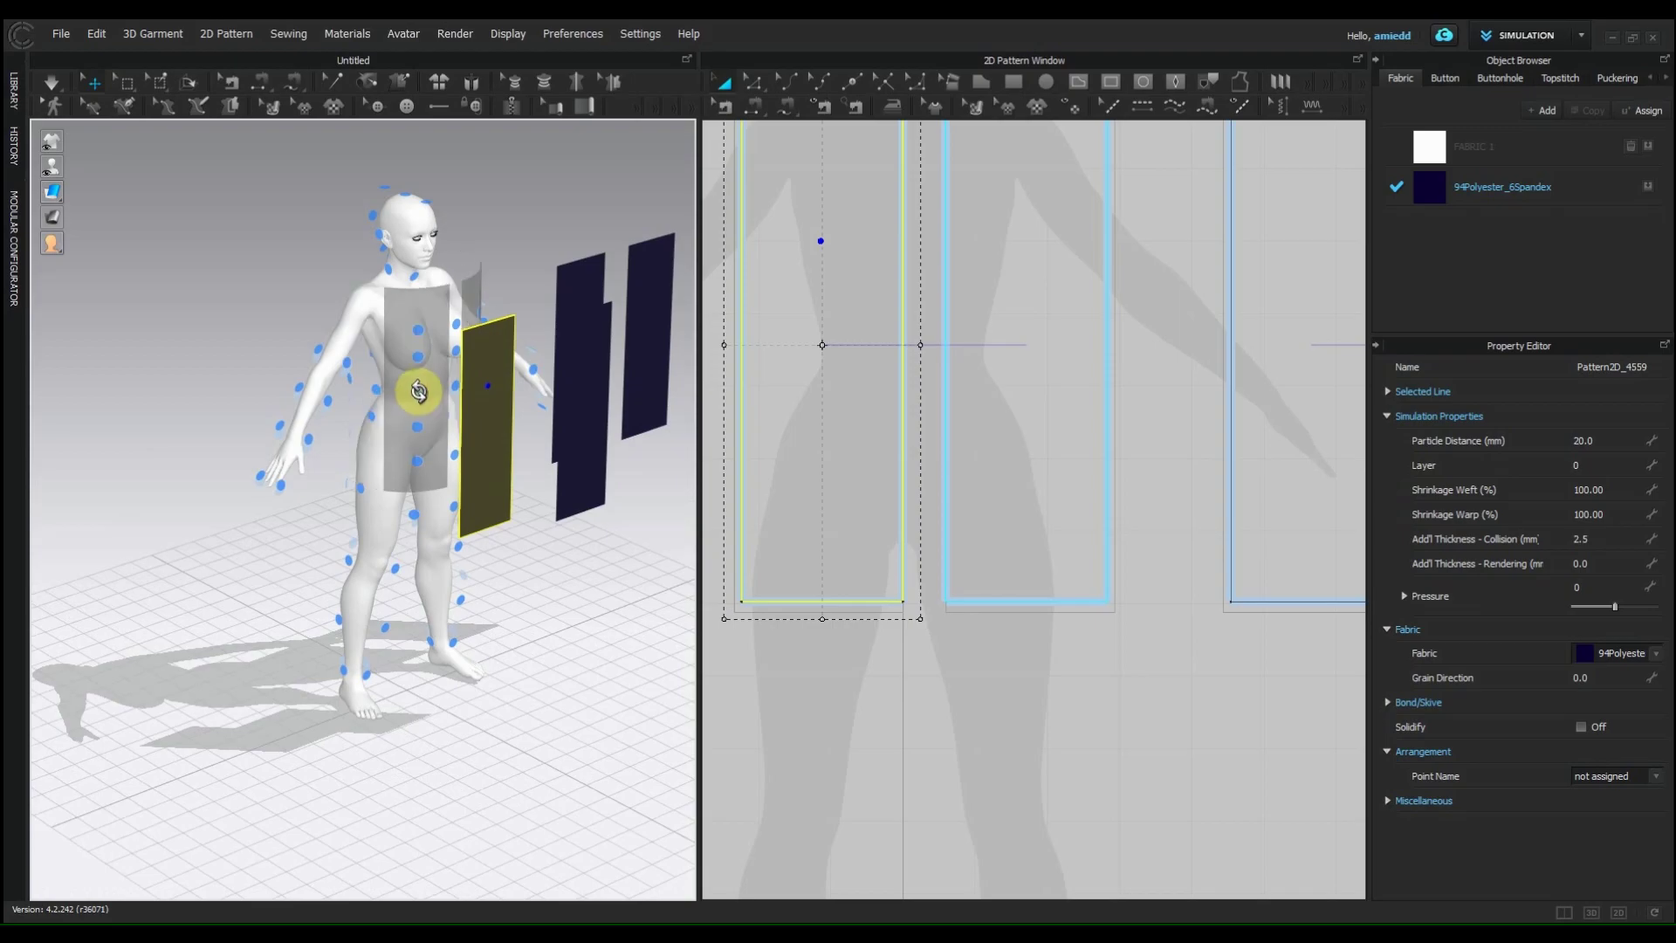
scroll(415, 396, "up", 2)
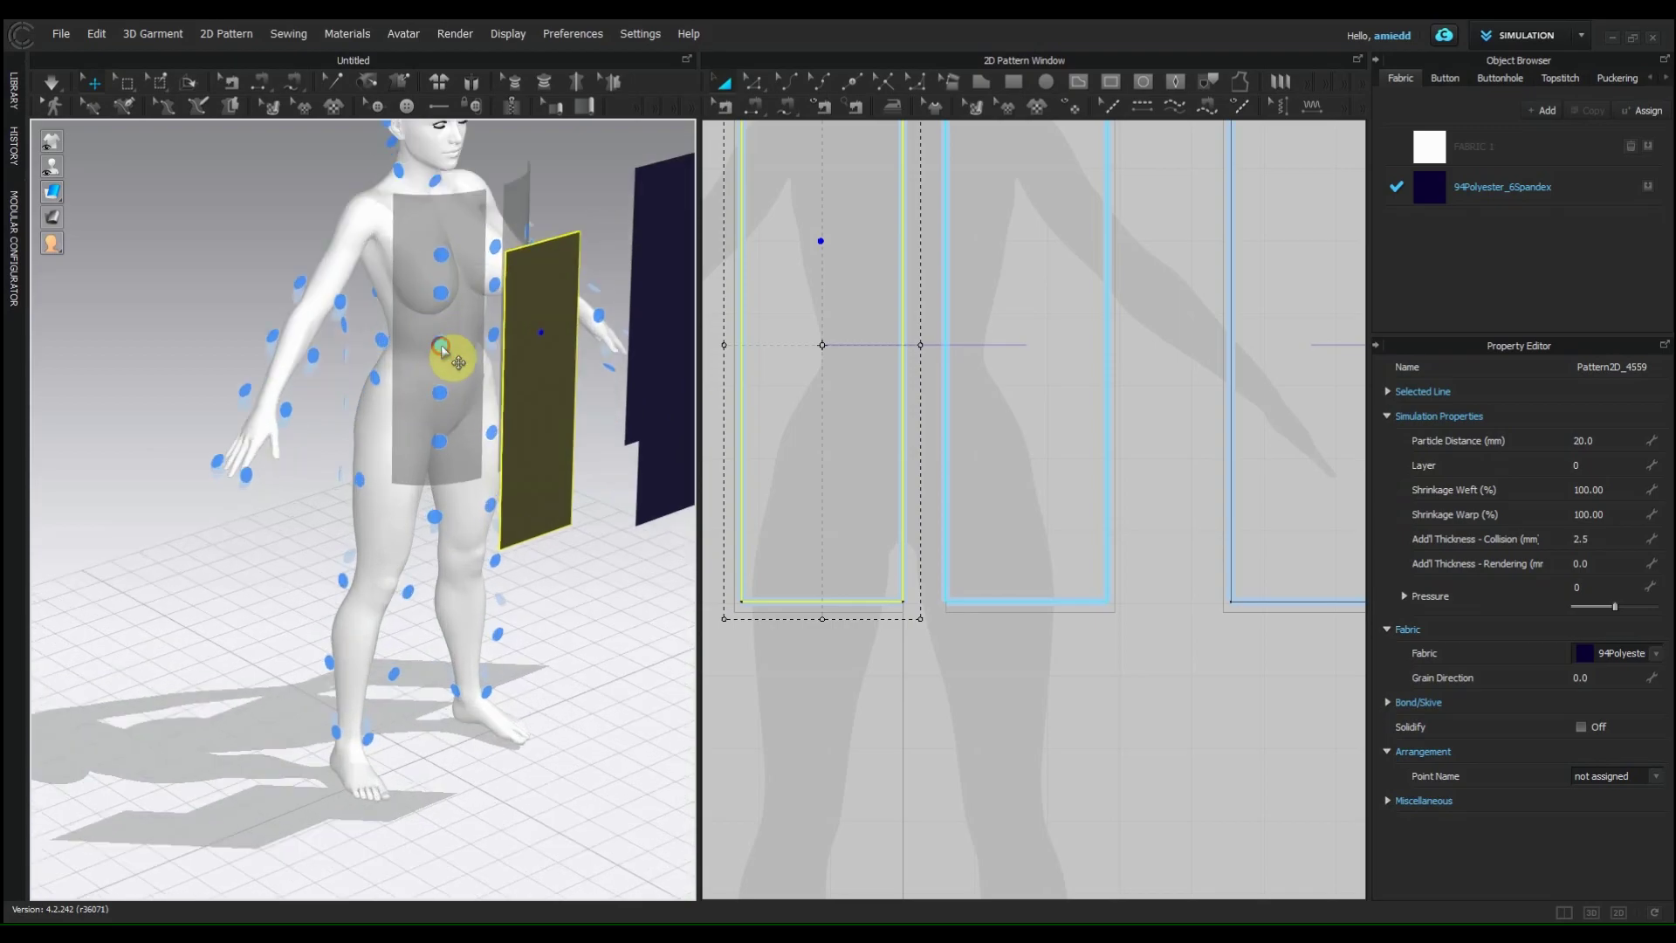
left_click(440, 349)
right_click_drag(449, 441, 561, 479)
scroll(524, 589, "down", 2)
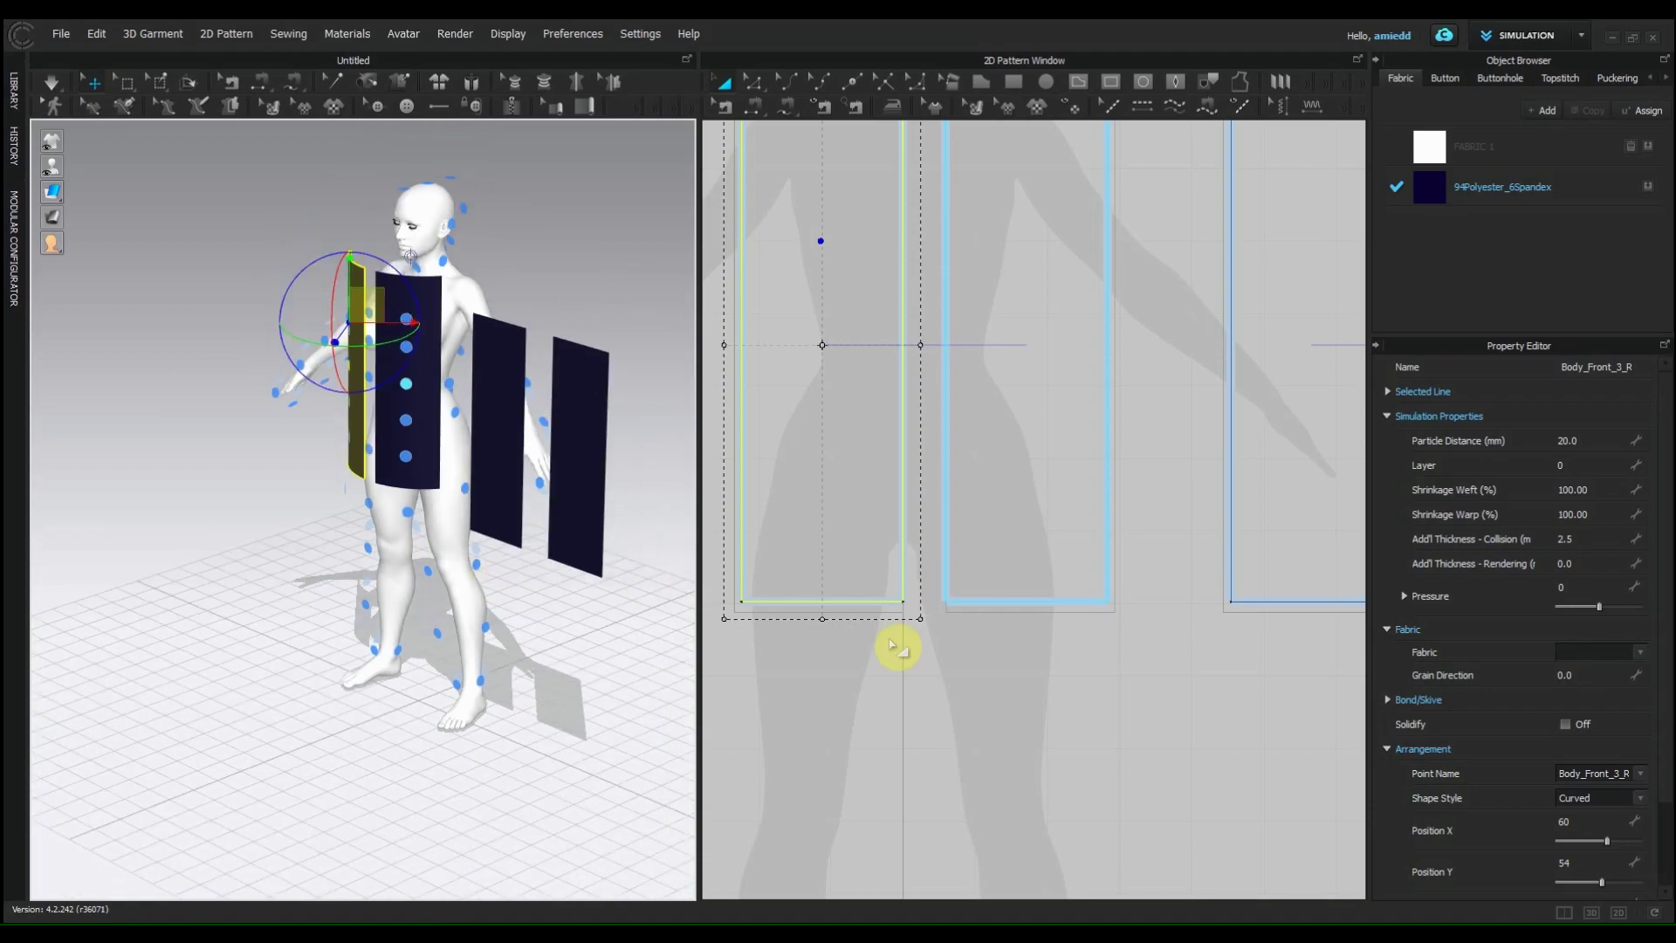
Step: Select the inner panel of the second pair and place it on the avatar's Body_Back_3_R arrangement point
scroll(892, 646, "down", 1)
left_click(598, 506)
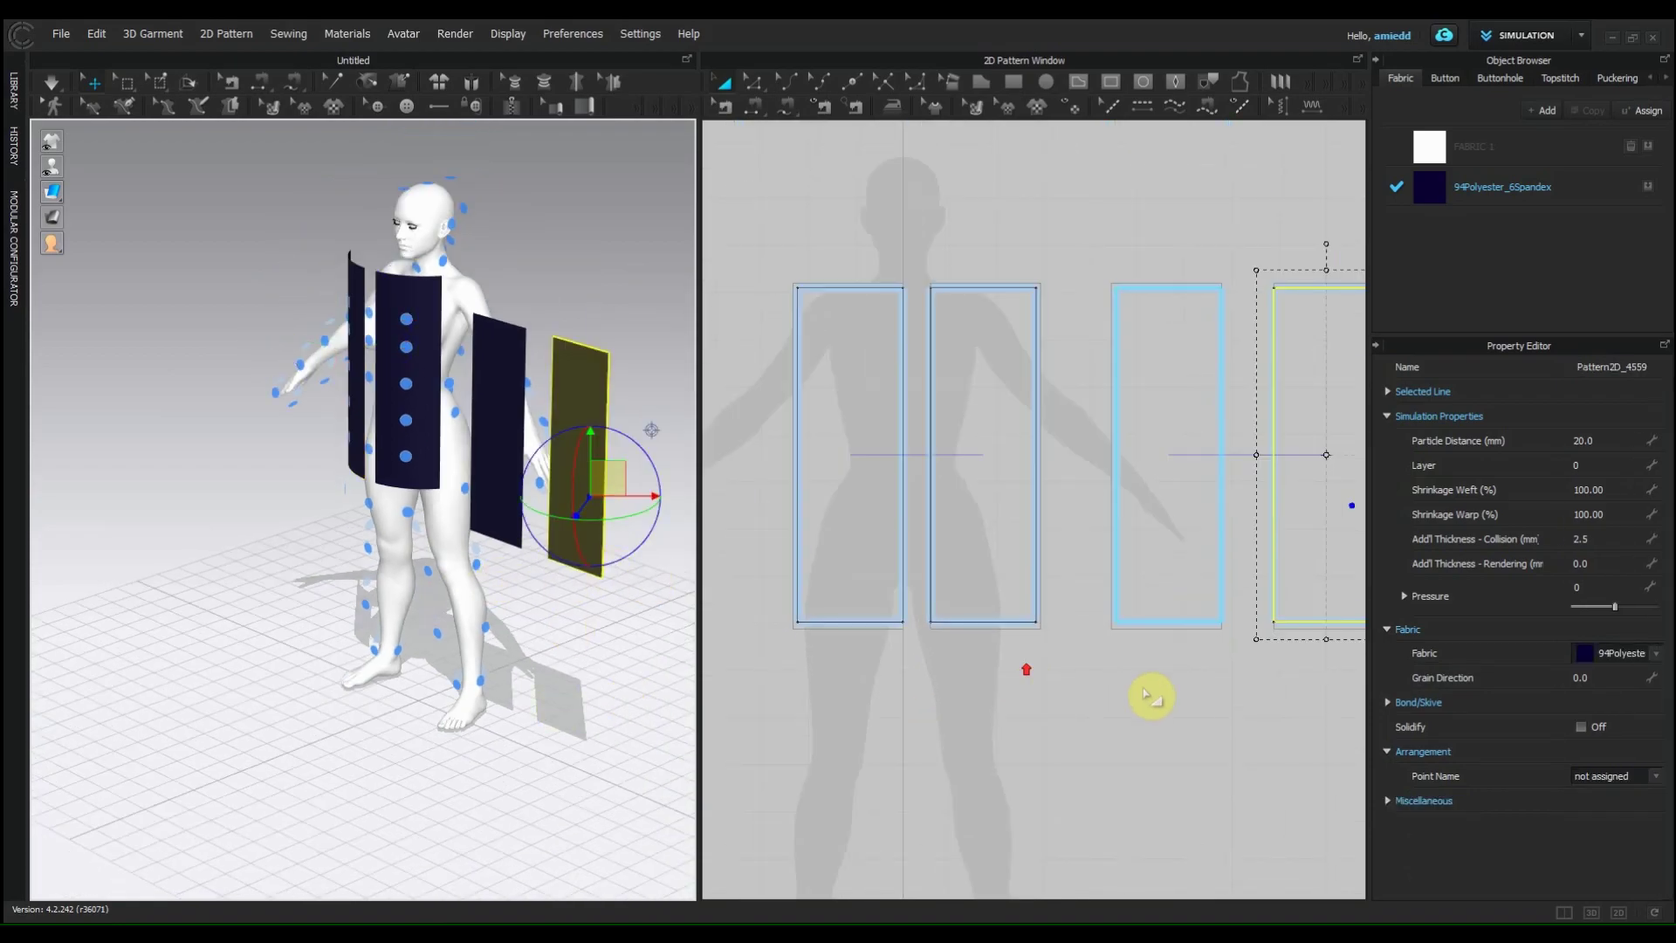
right_click_drag(1150, 695, 1025, 677)
left_click(561, 682)
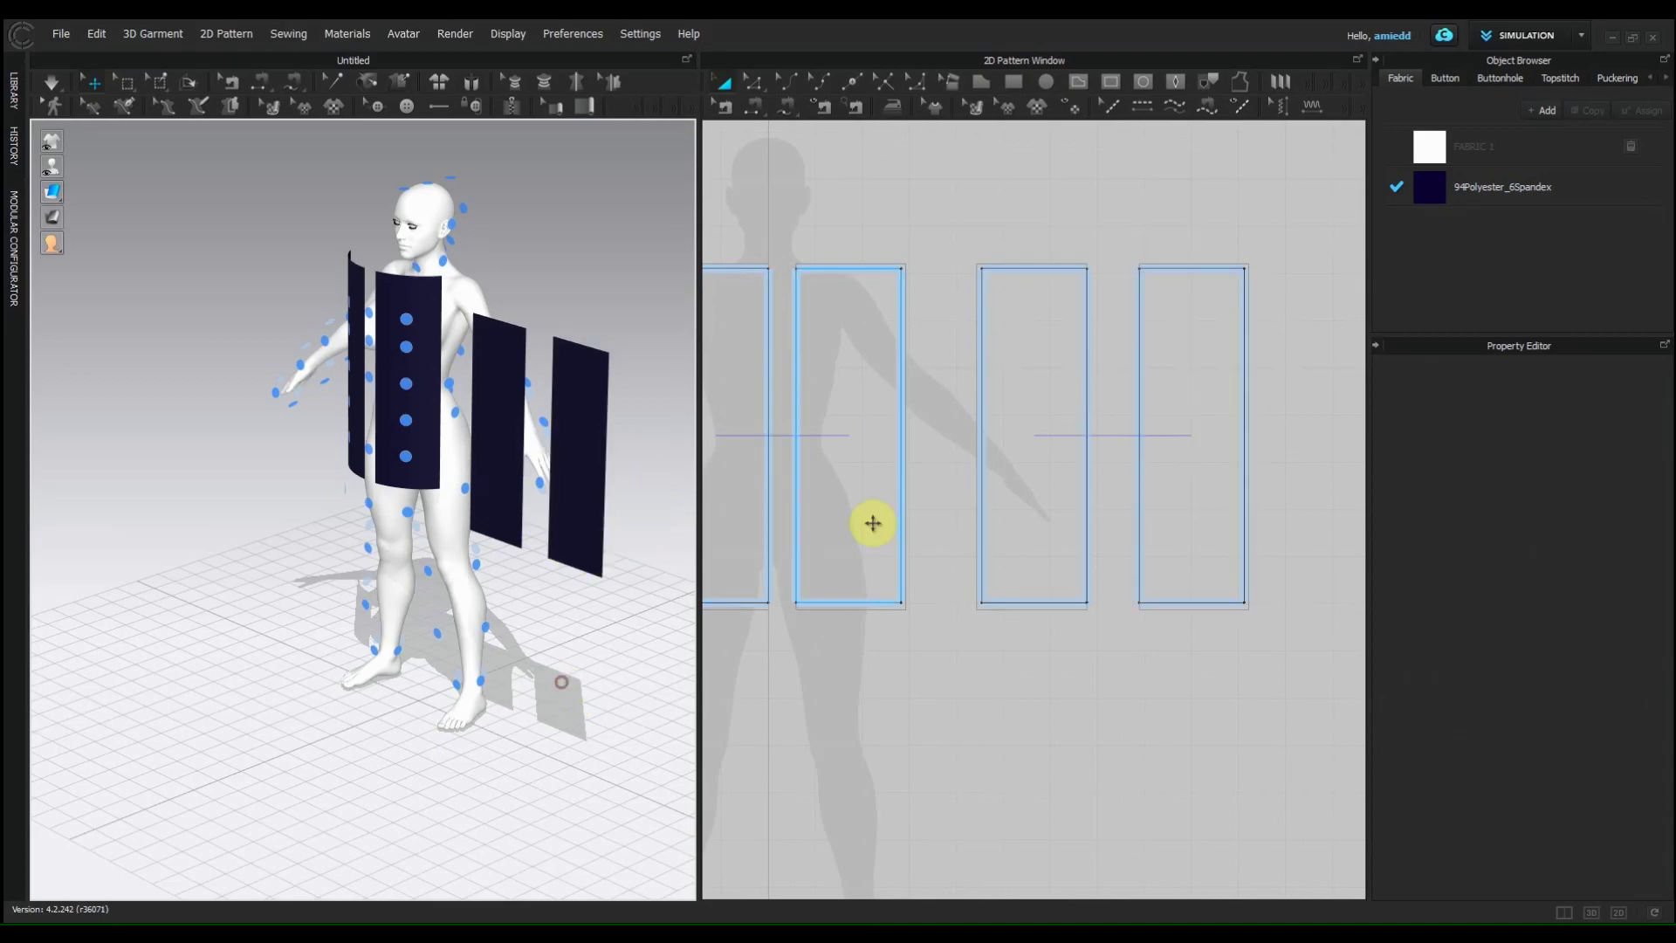
left_click(1134, 342)
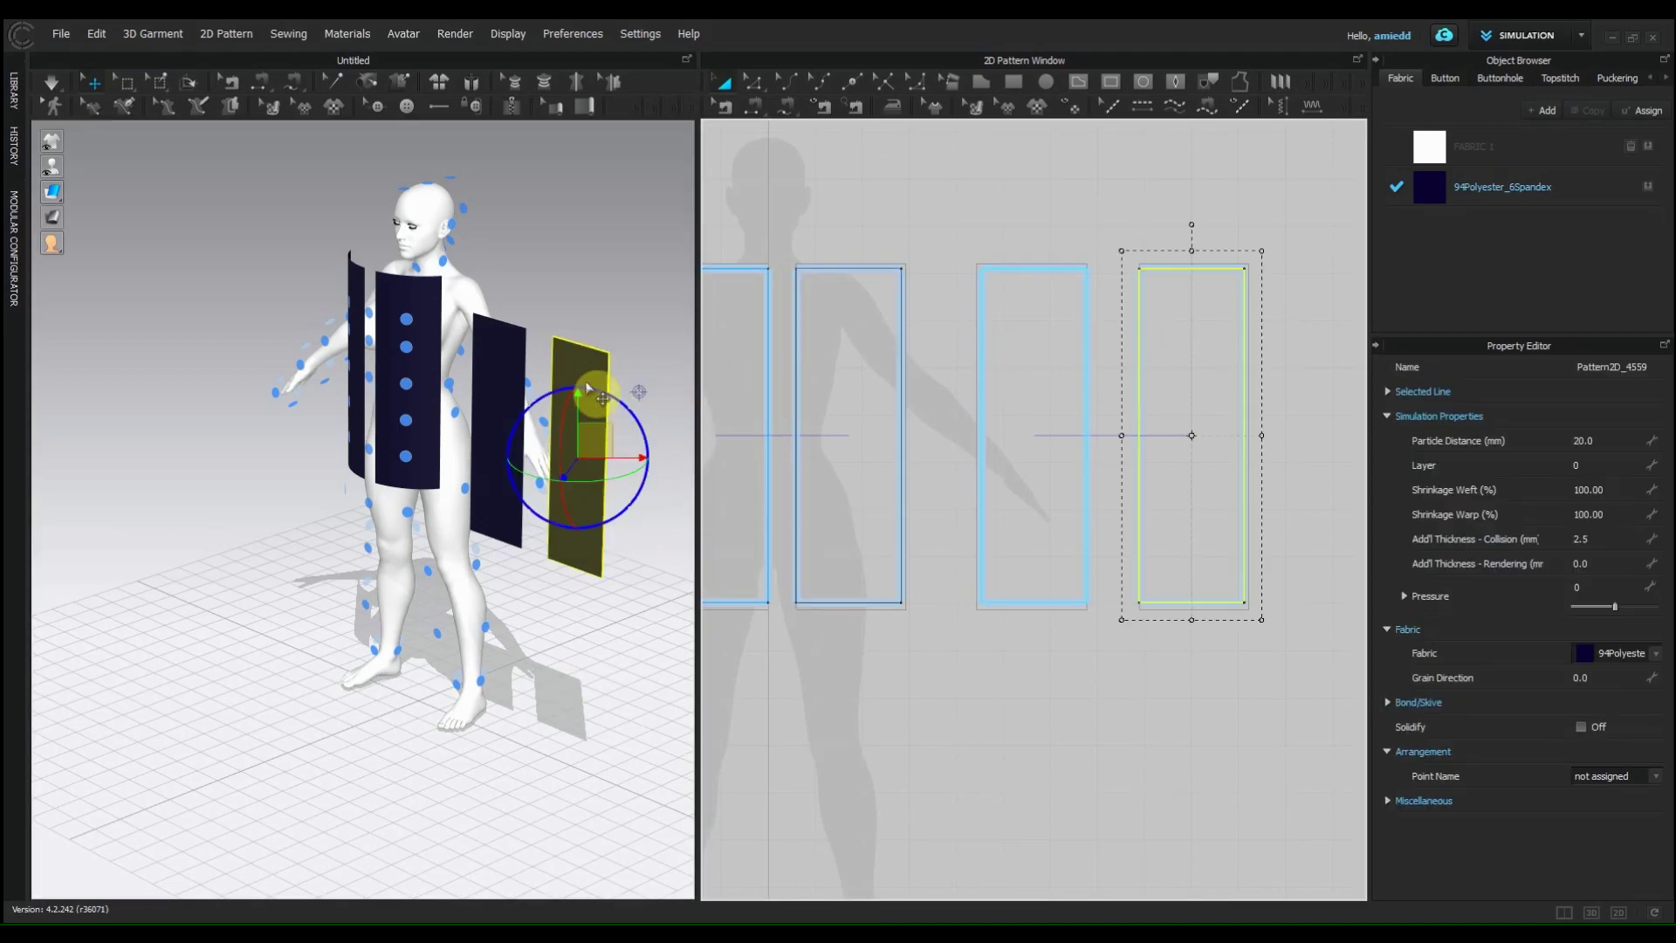
left_click(497, 722)
left_click(486, 374)
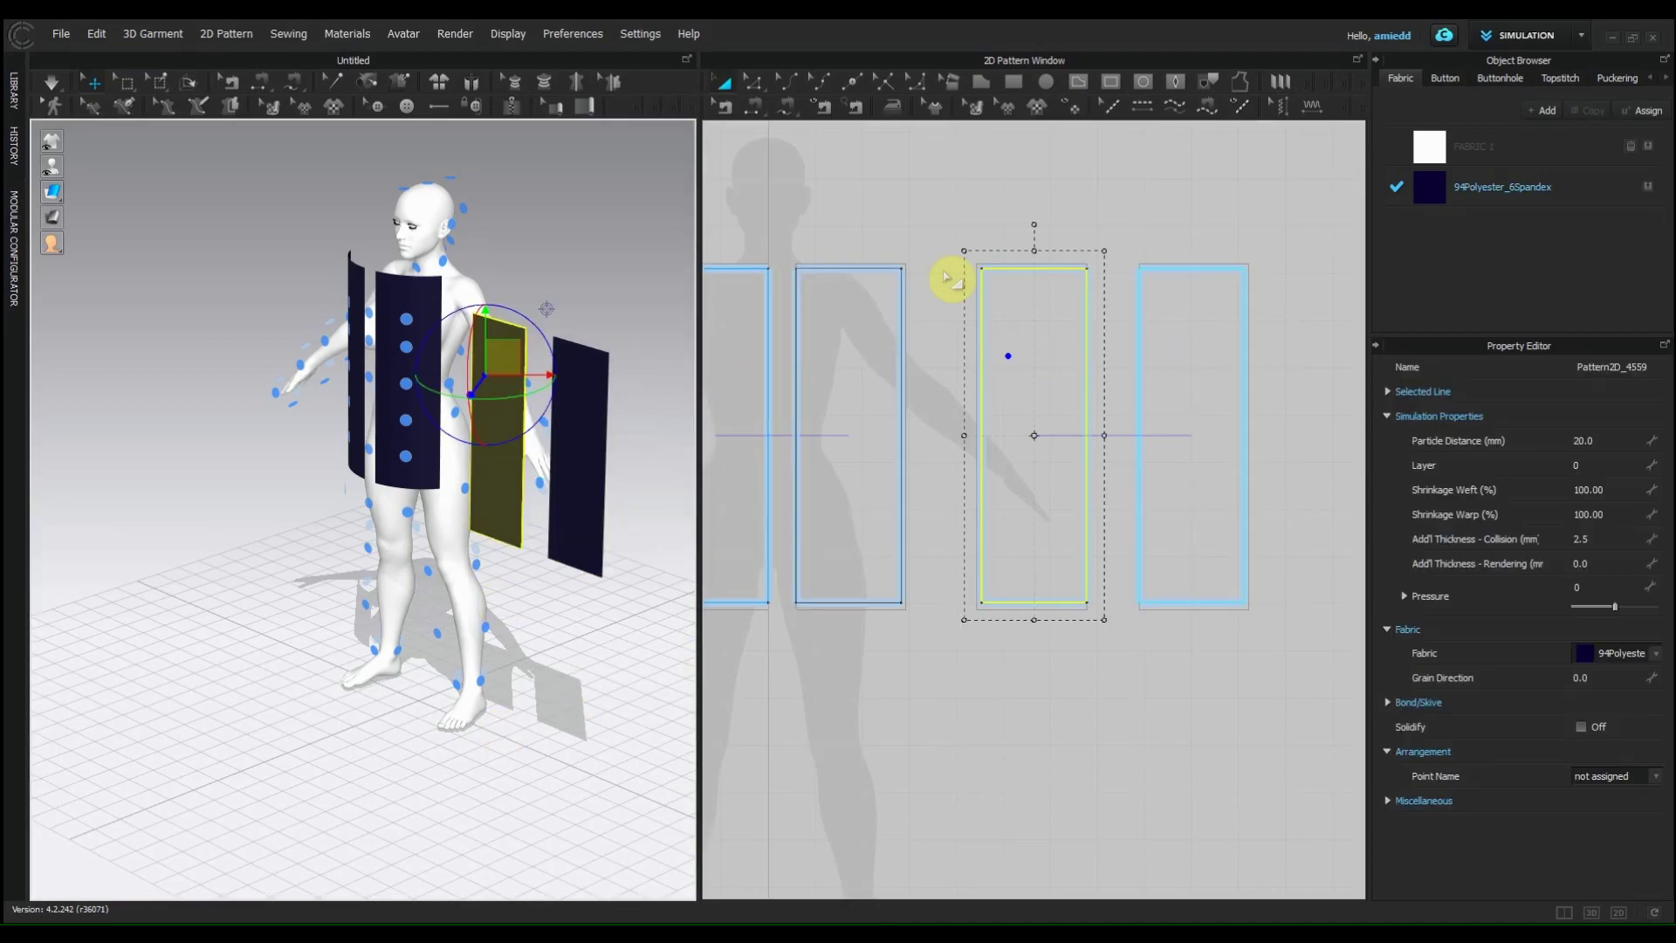
right_click_drag(489, 663, 249, 650)
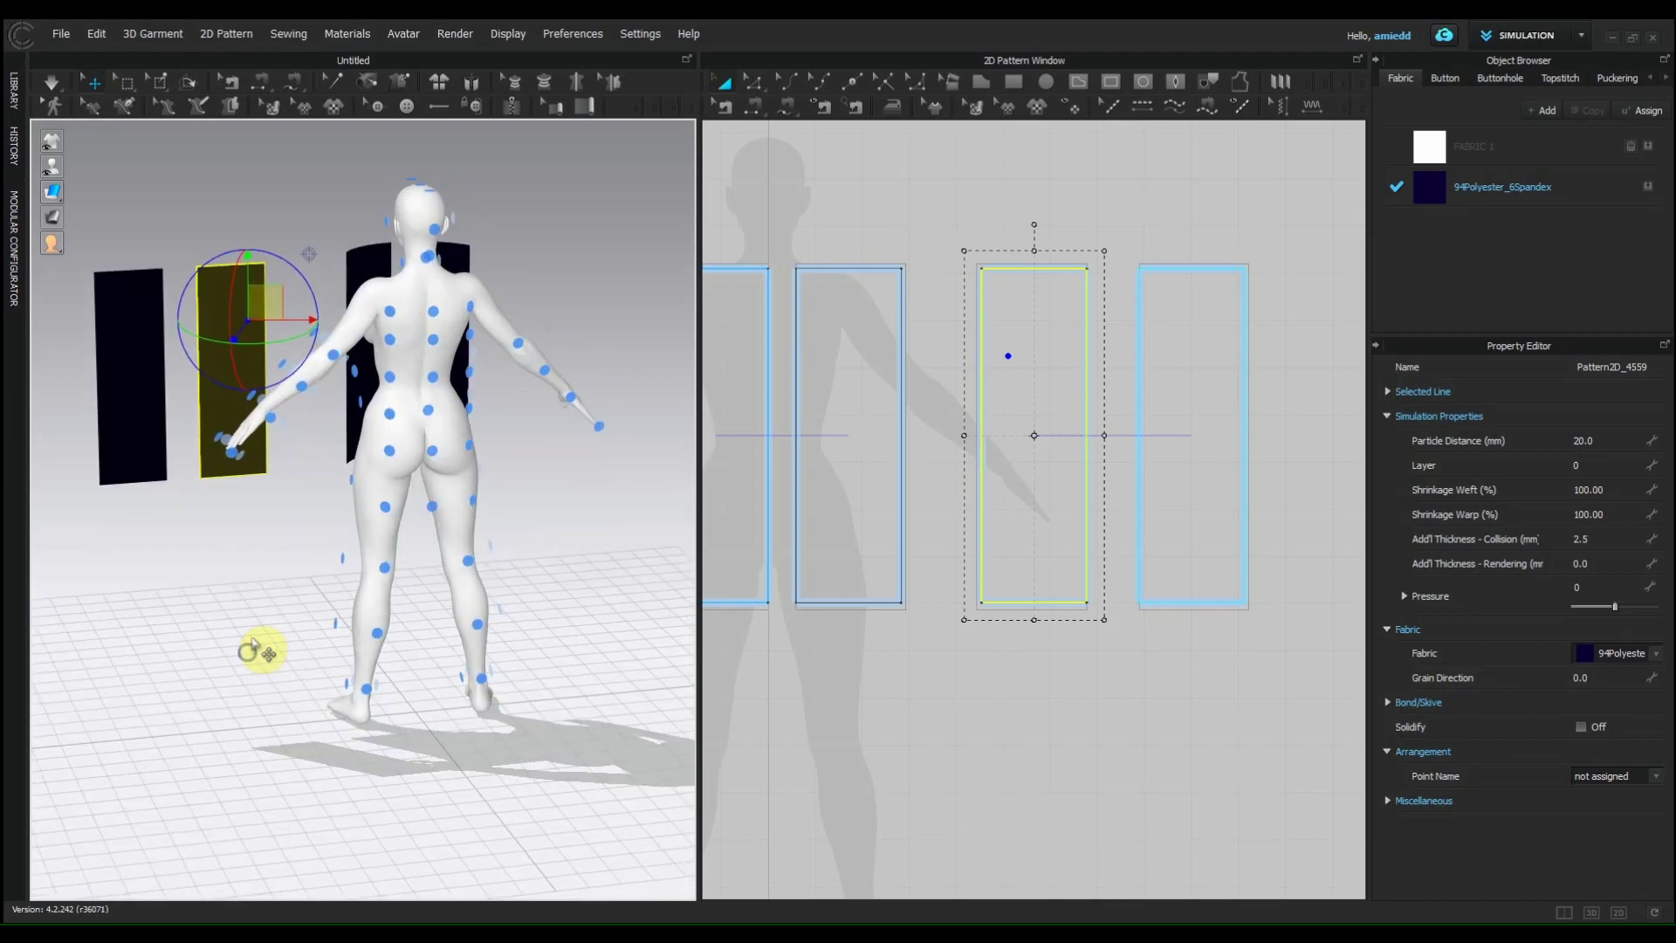
mouse_move(385, 361)
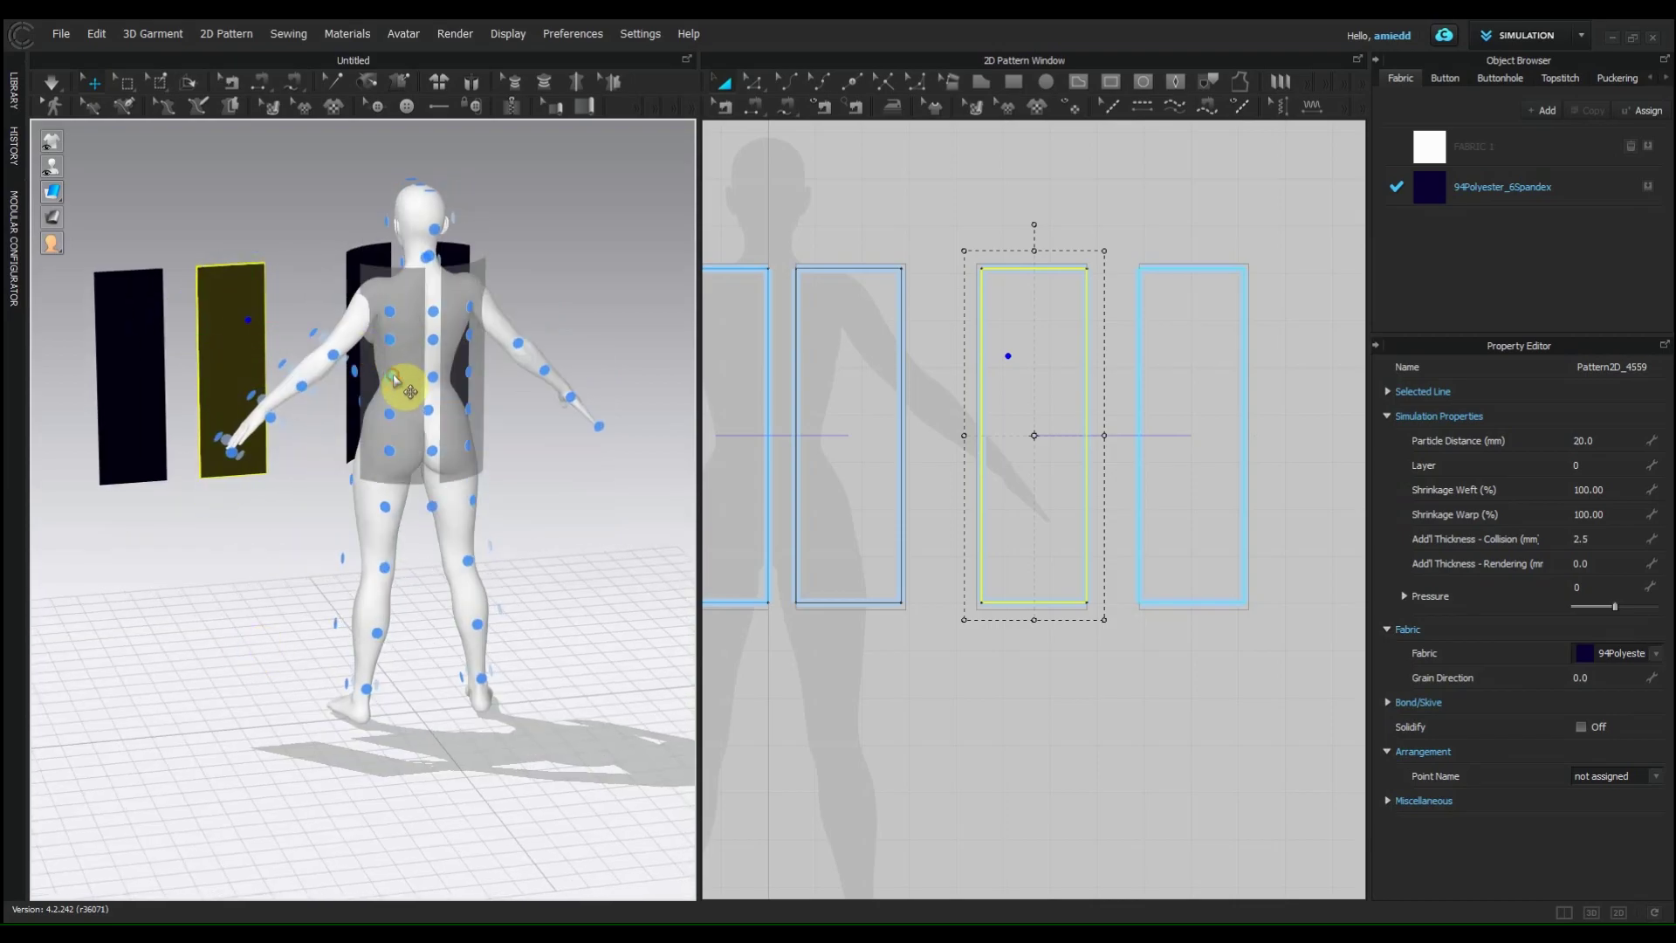
left_click(393, 378)
right_click_drag(262, 542, 510, 521)
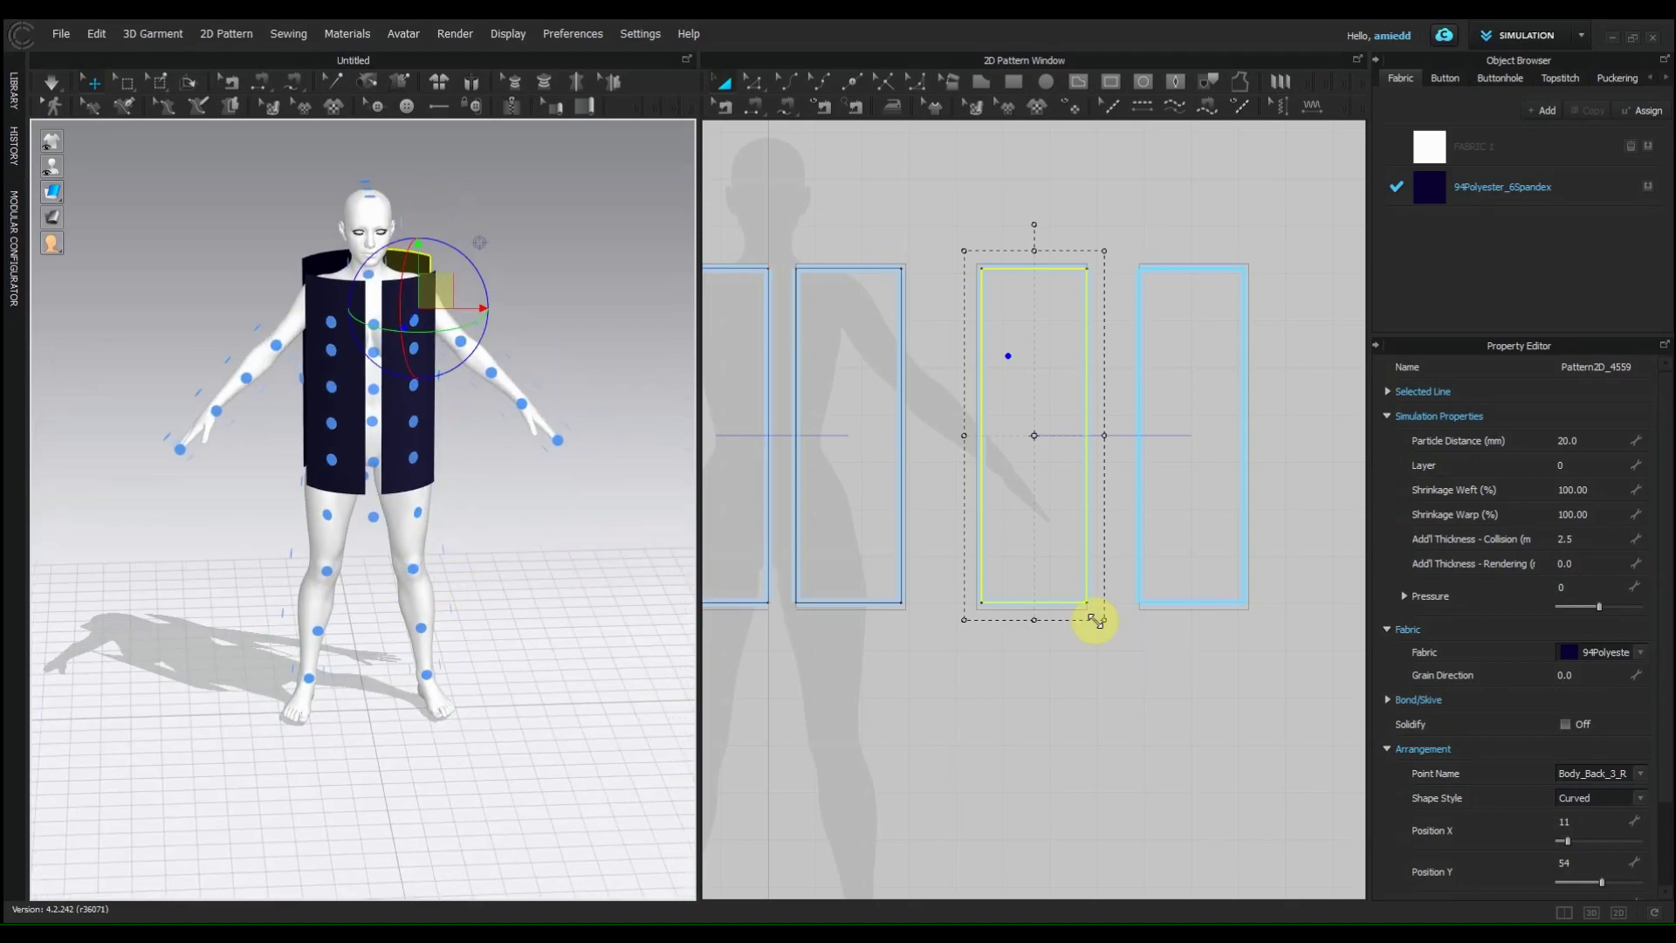
Step: Run the cloth simulation on the four unsewn panels and stop it
left_click(51, 86)
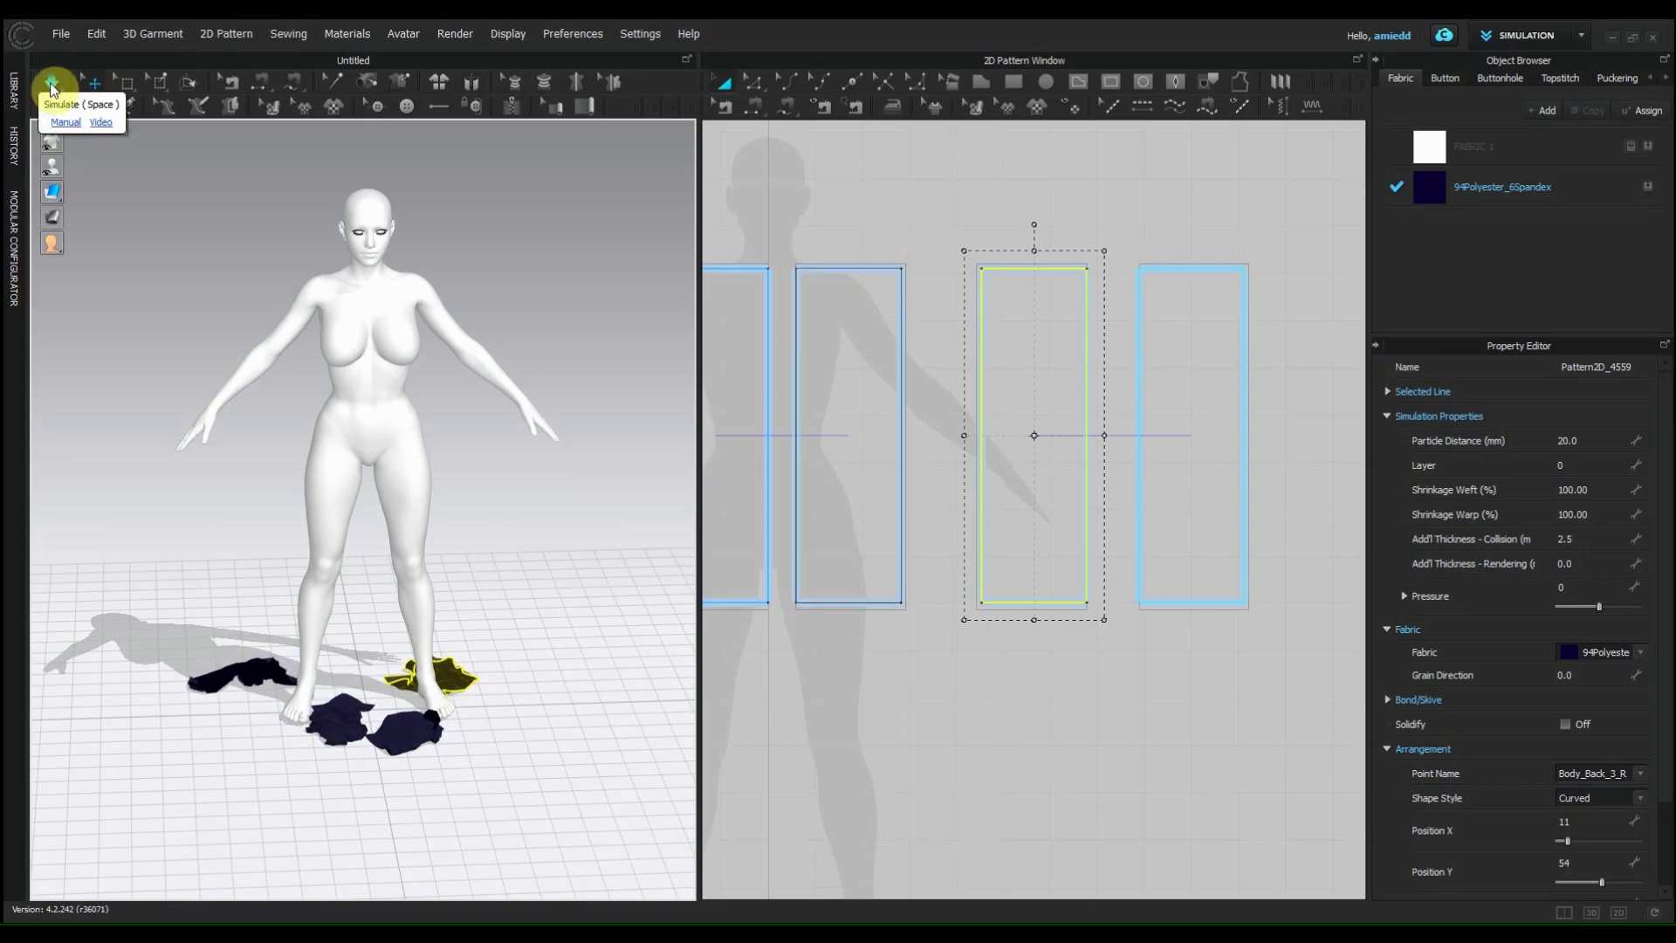
left_click(50, 86)
scroll(830, 541, "down", 3)
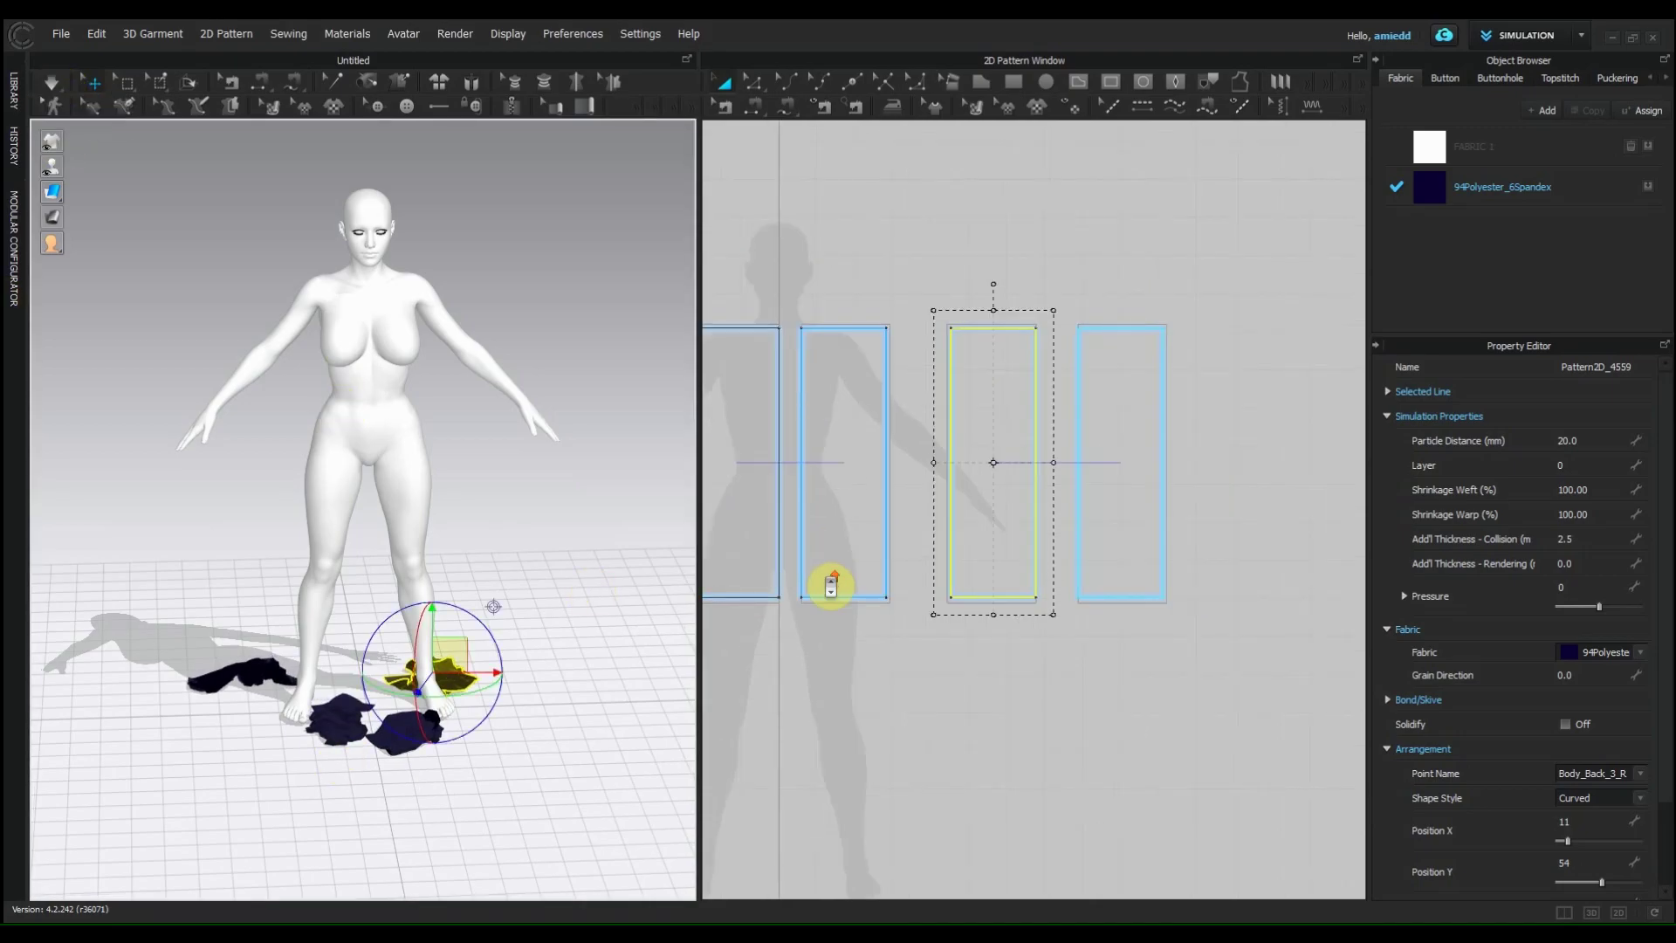
middle_click_drag(831, 345, 935, 299)
scroll(936, 299, "up", 4)
scroll(936, 300, "down", 1)
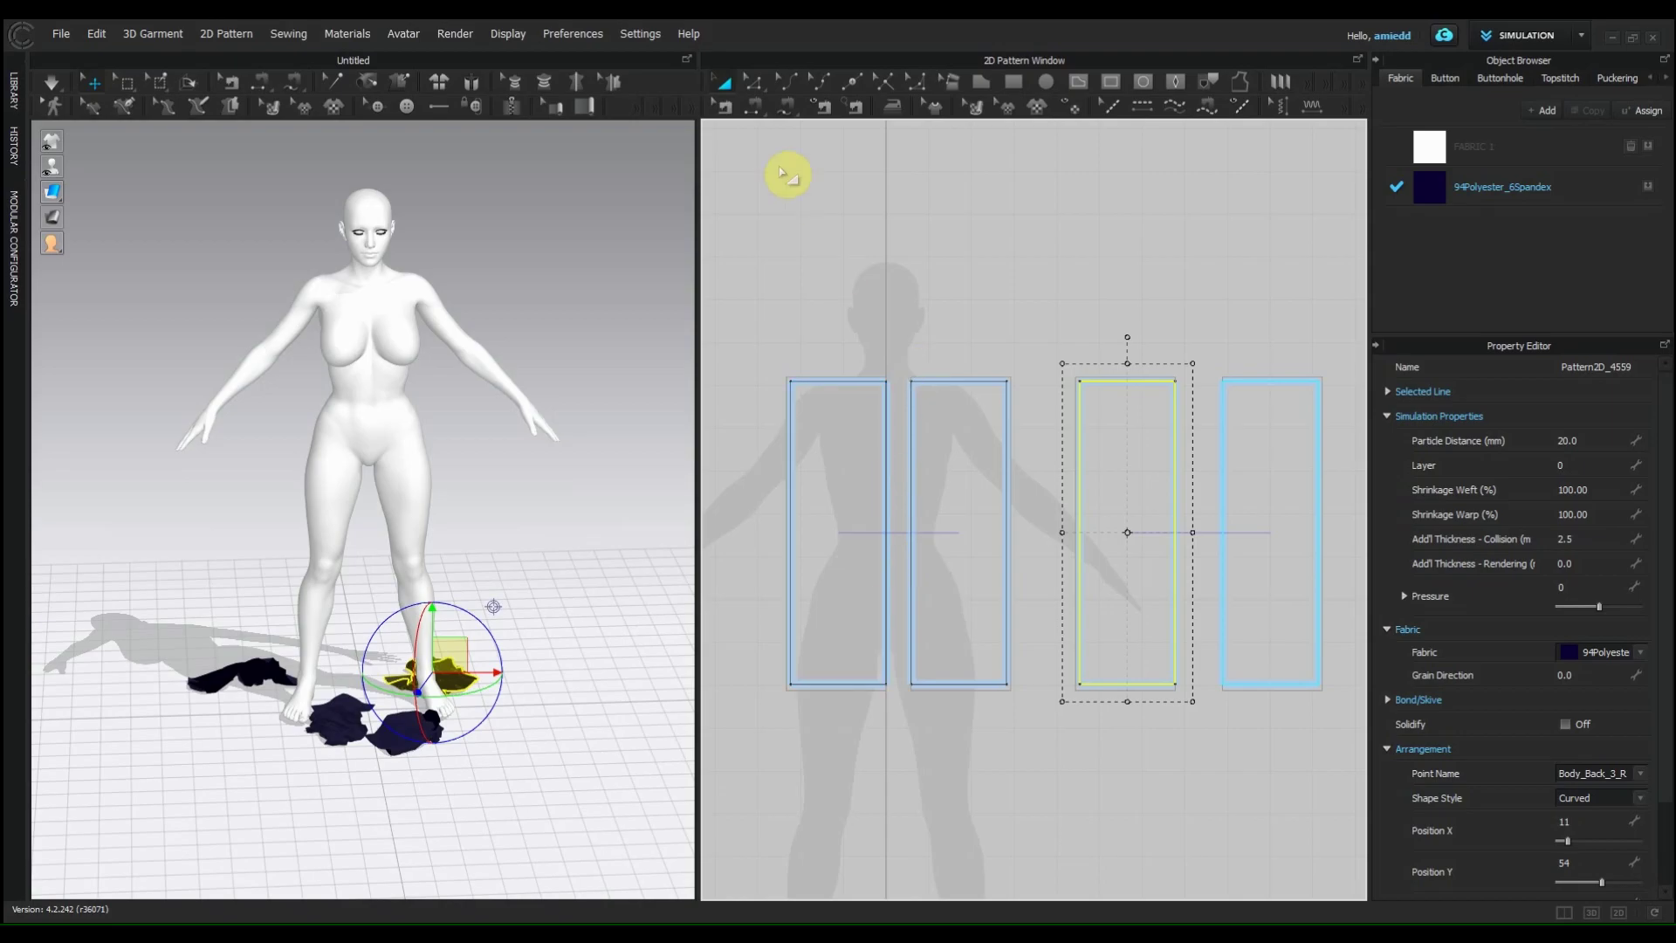
left_click(740, 108)
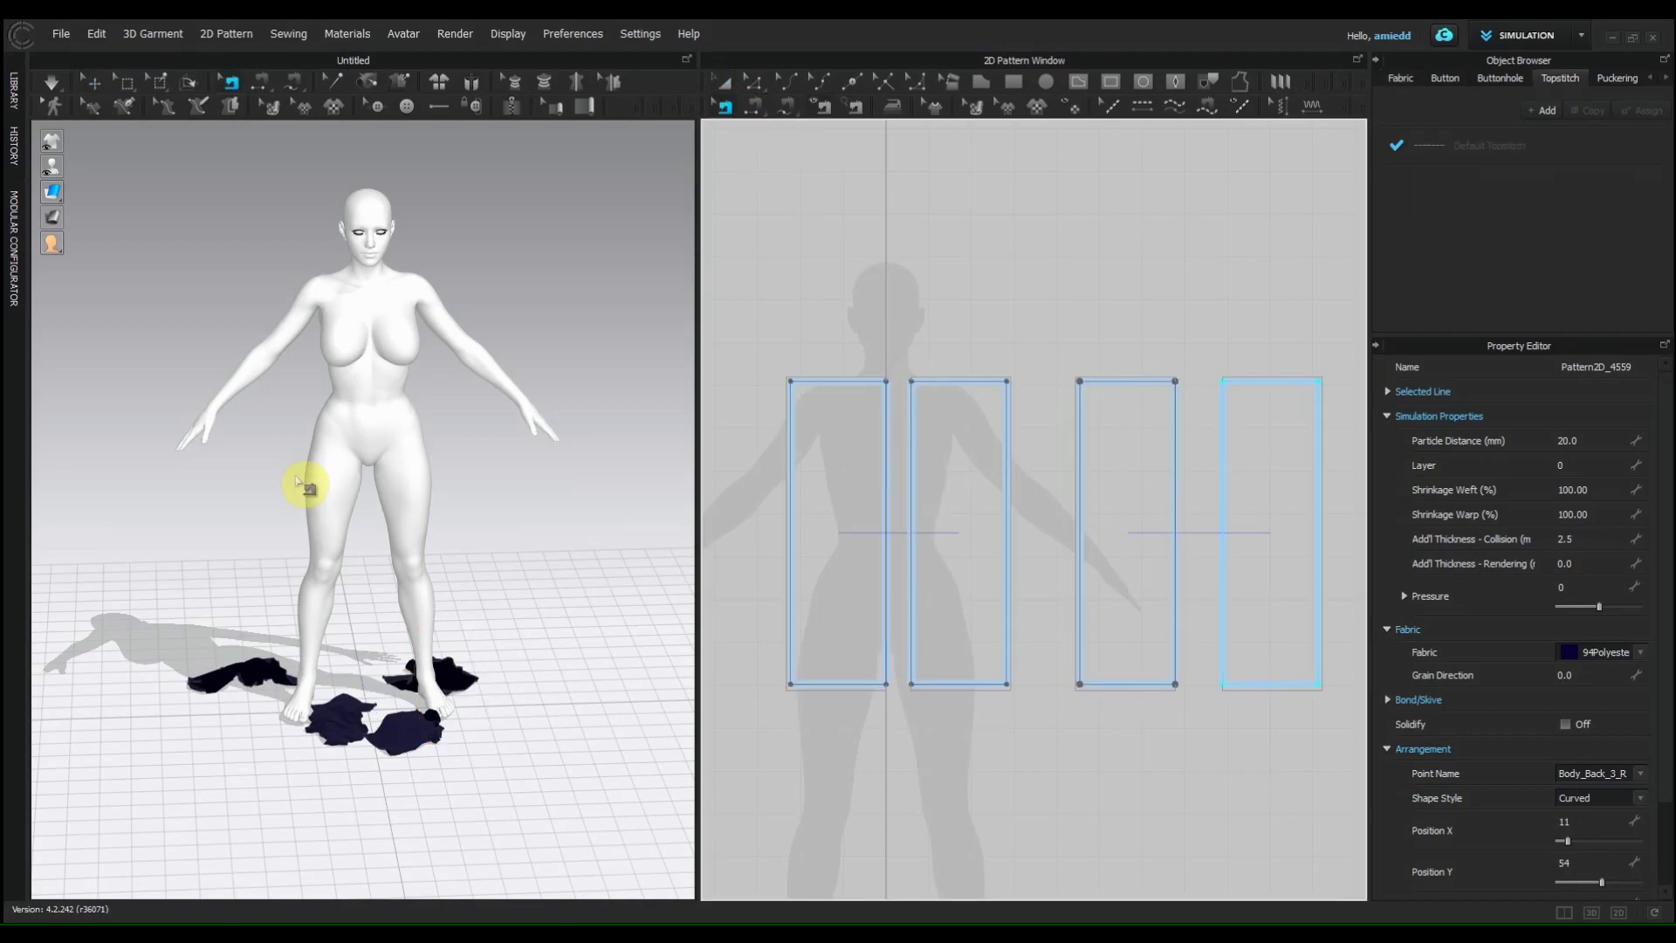
left_click(723, 83)
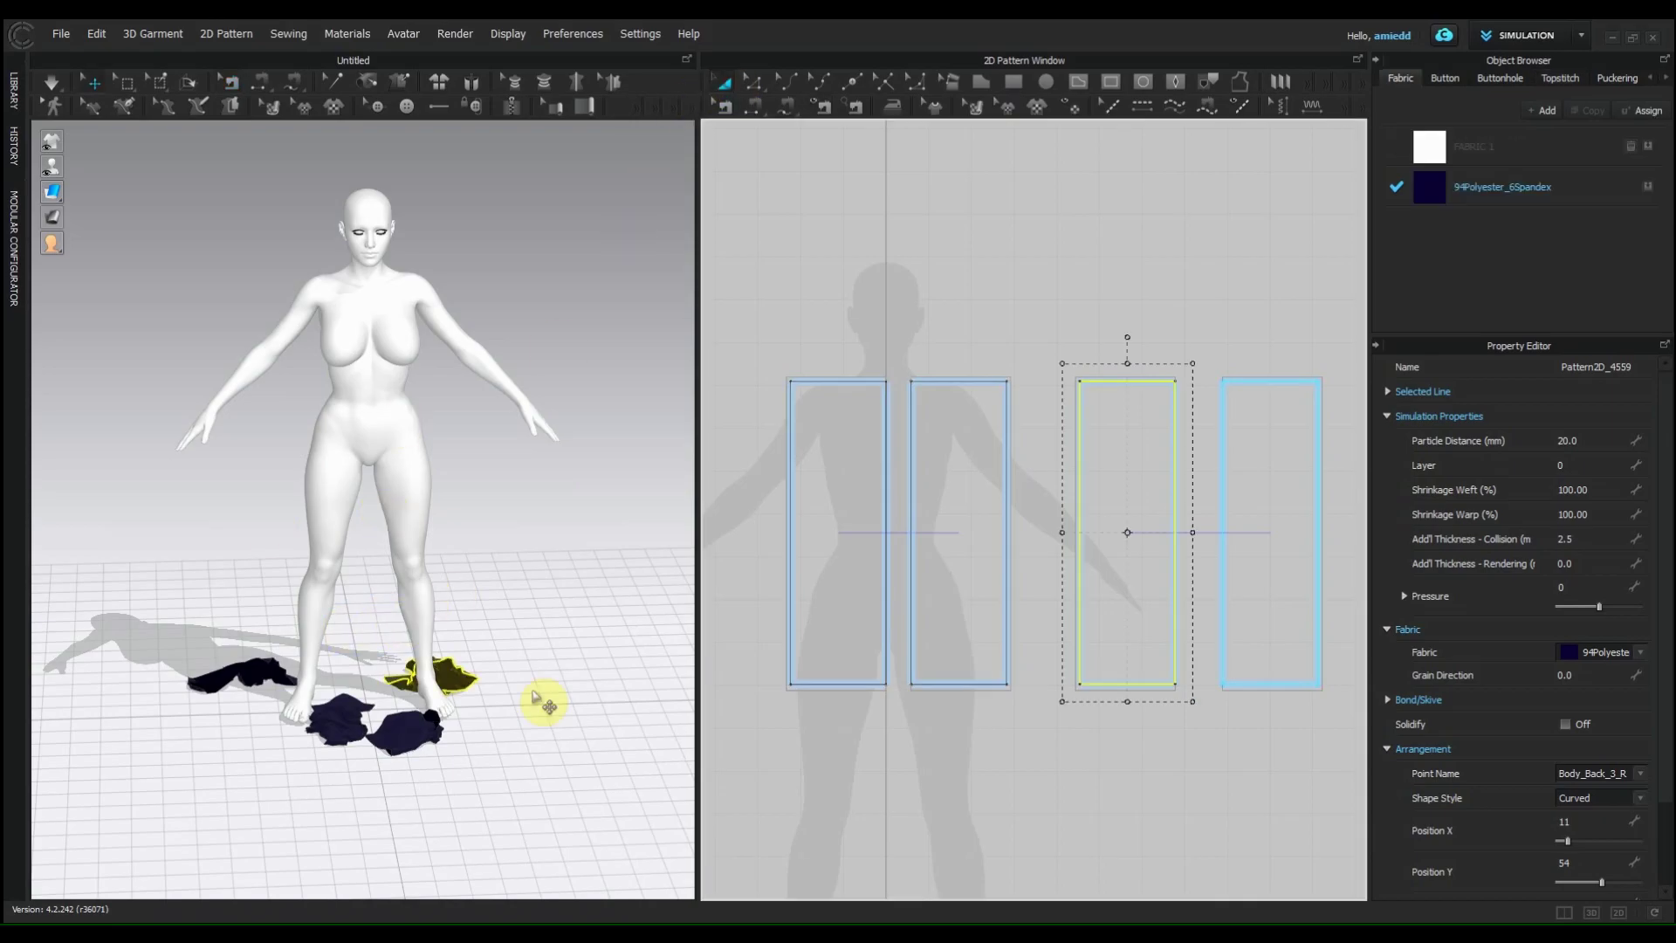
Step: Select the original front panel and reset the 3D arrangement of all pattern pieces
left_click(374, 715)
left_click_drag(398, 729, 327, 720)
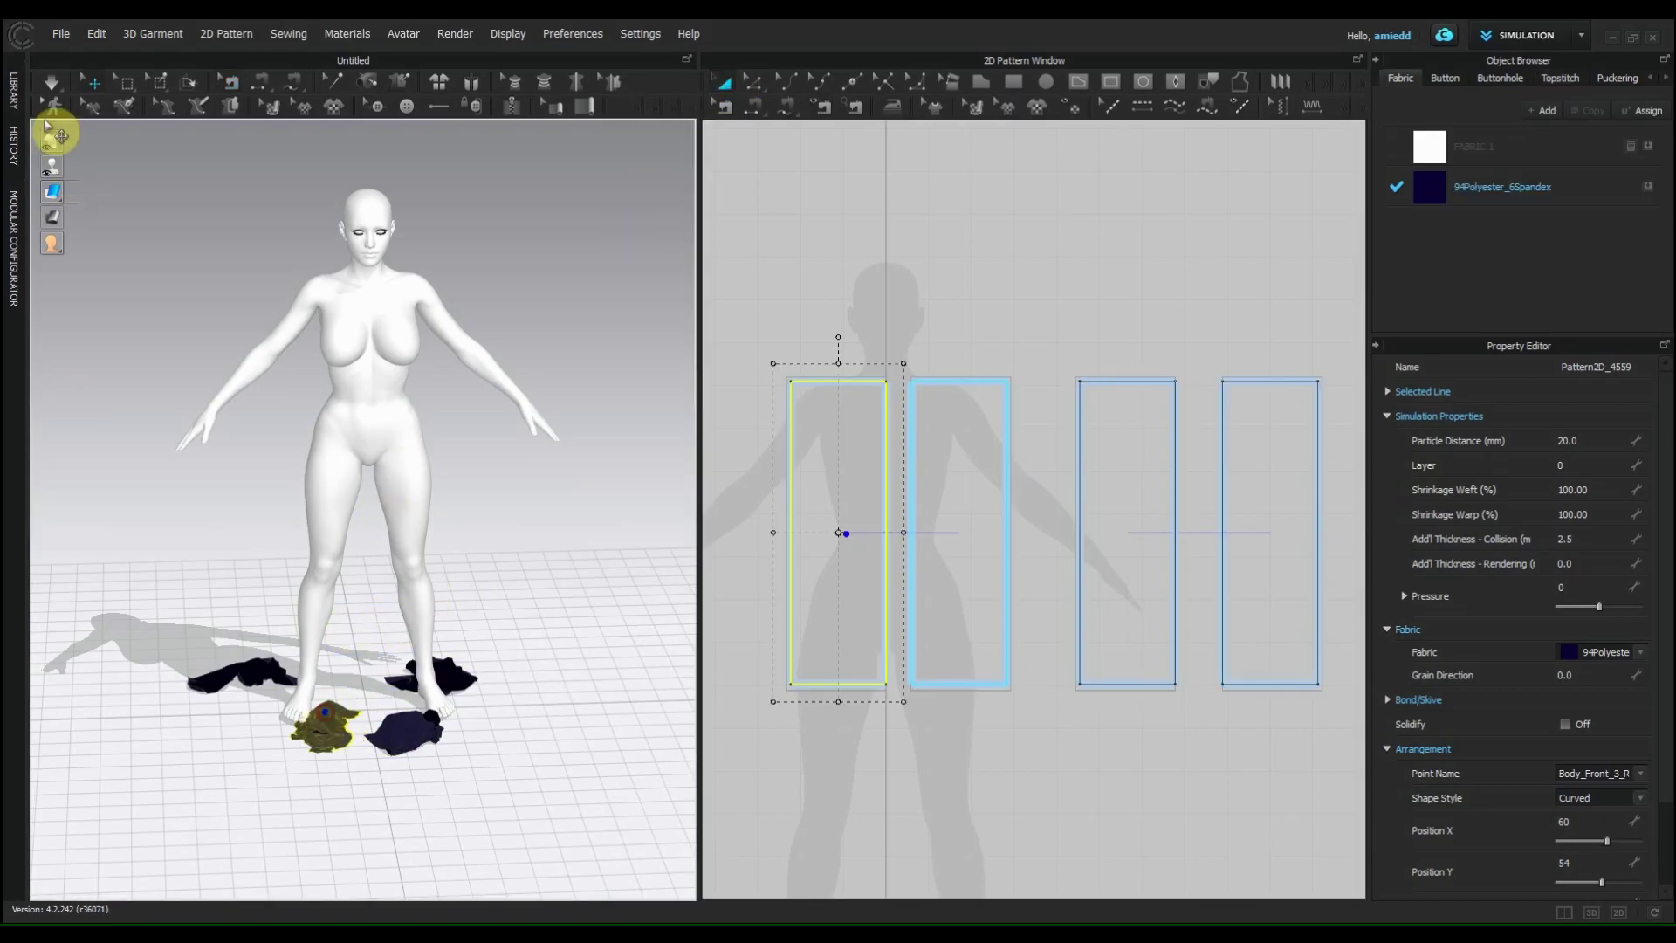
left_click(134, 34)
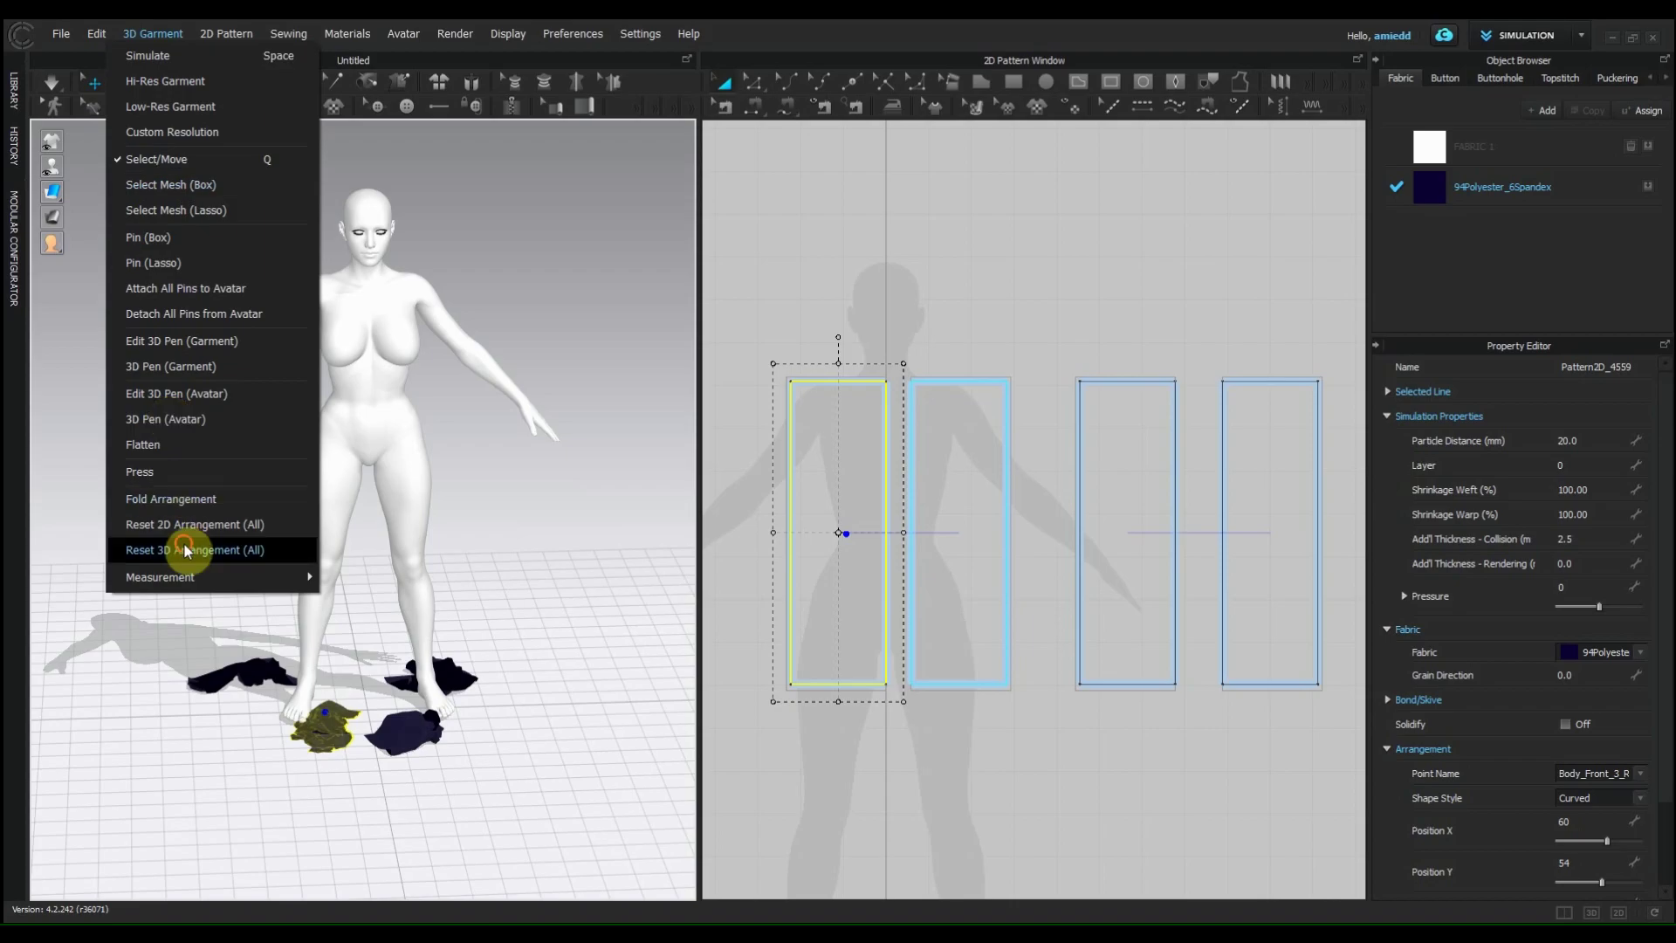
left_click(187, 550)
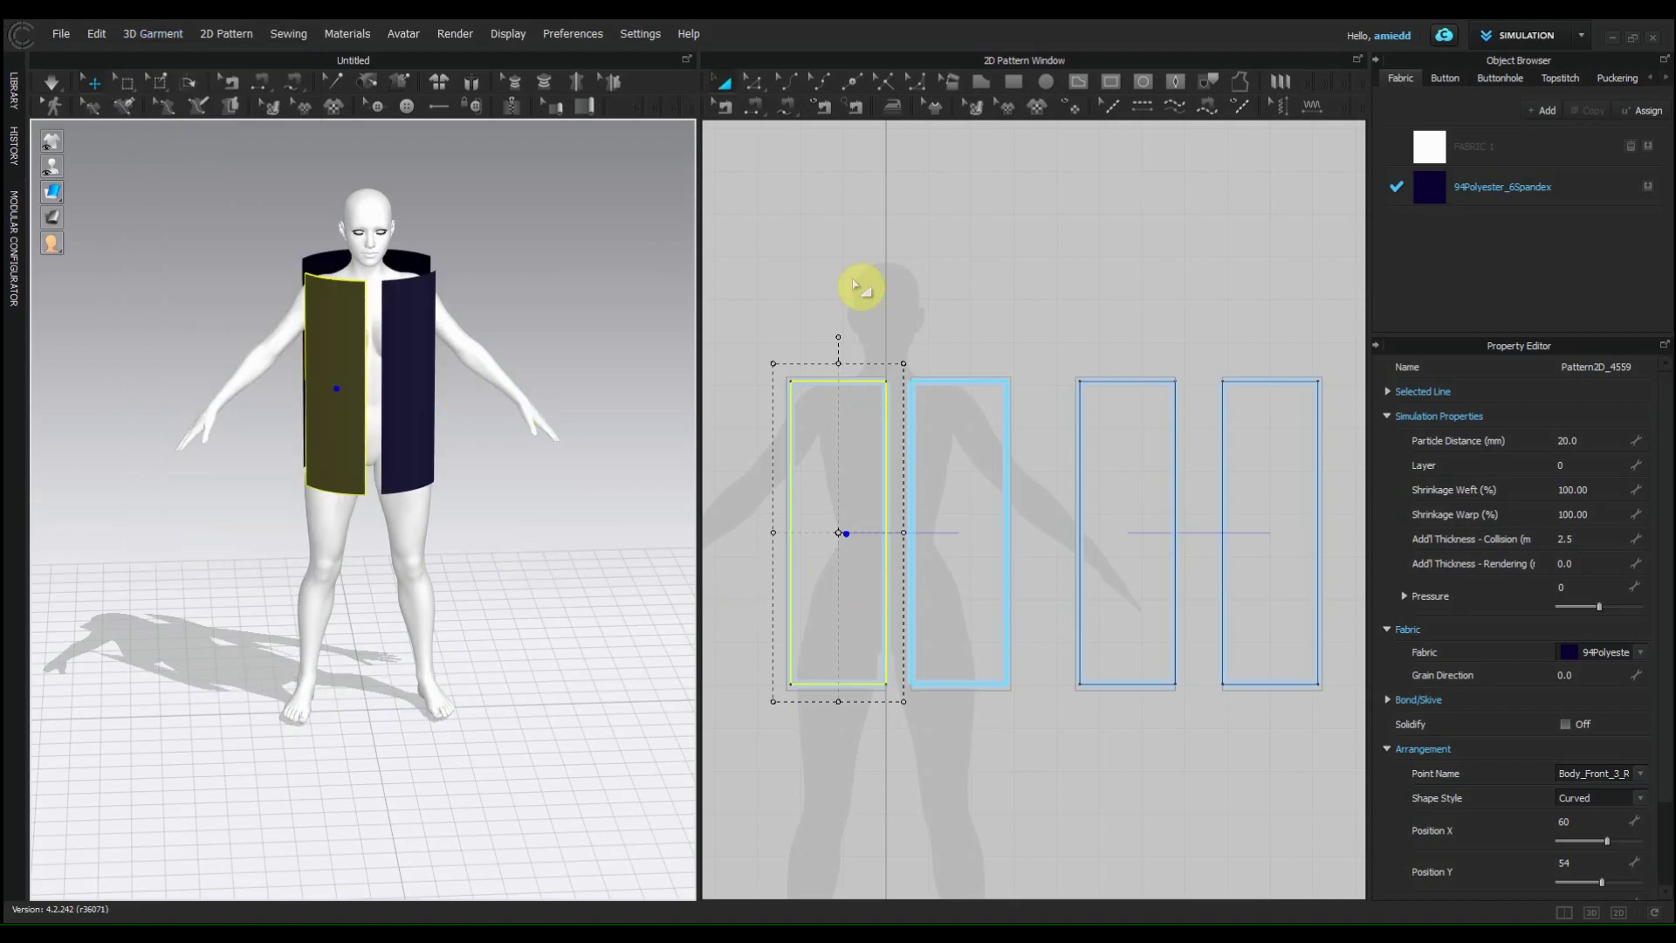
Step: Sew the facing centre edges of the two front panels together with Segment Sewing
left_click(756, 105)
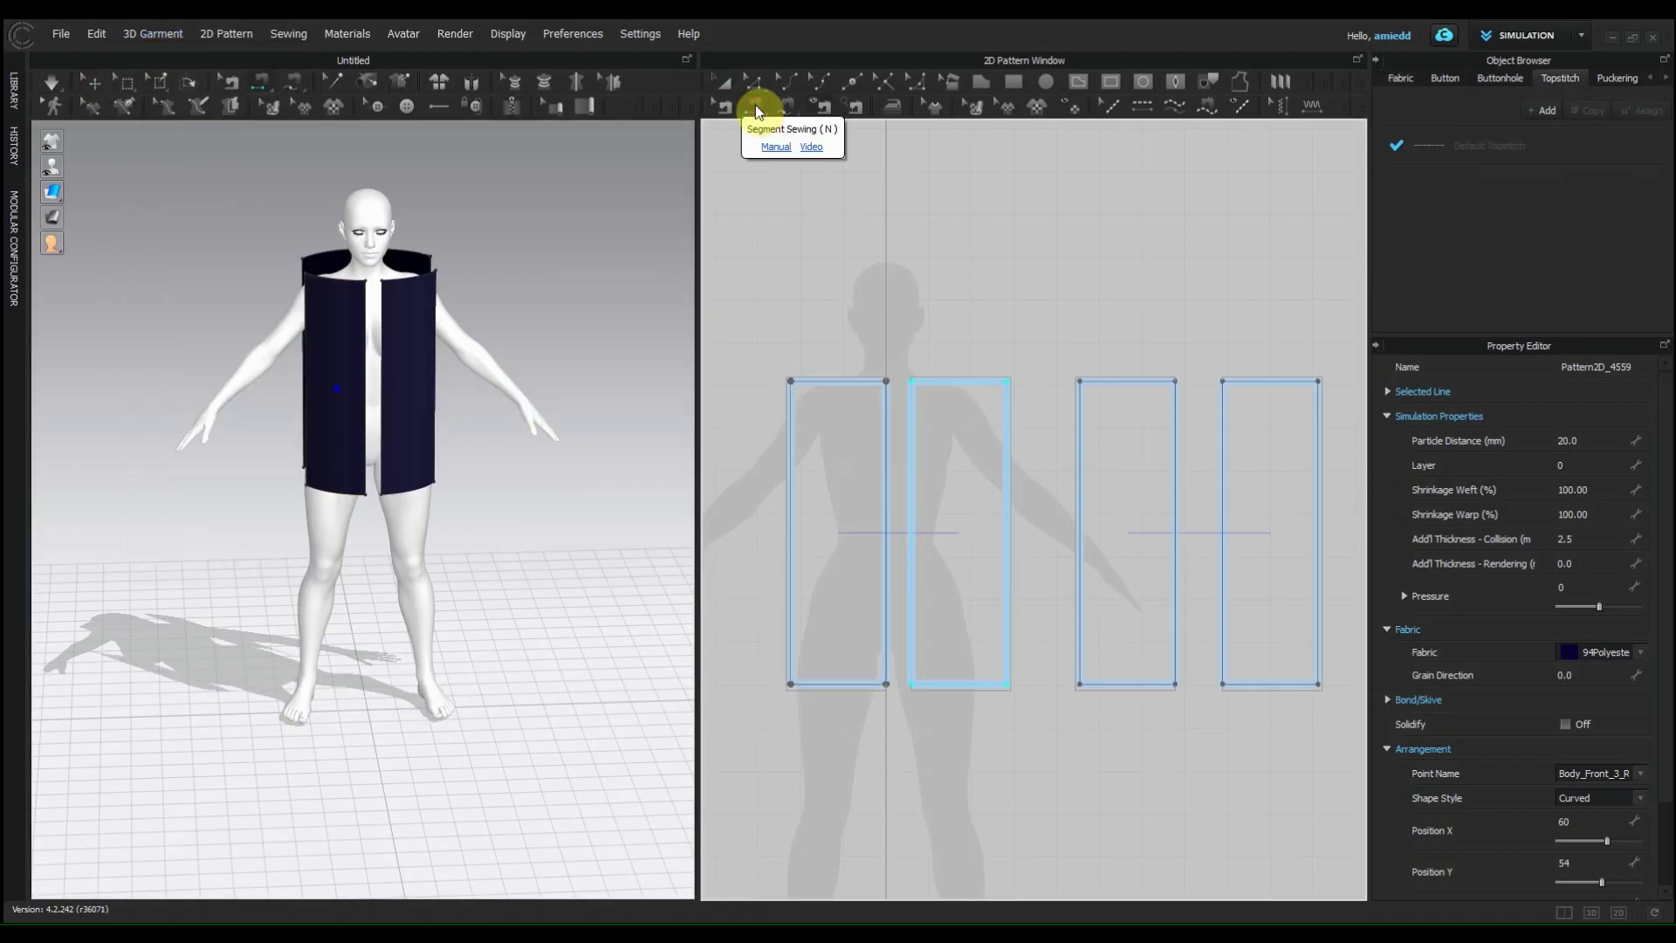
scroll(891, 450, "up", 2)
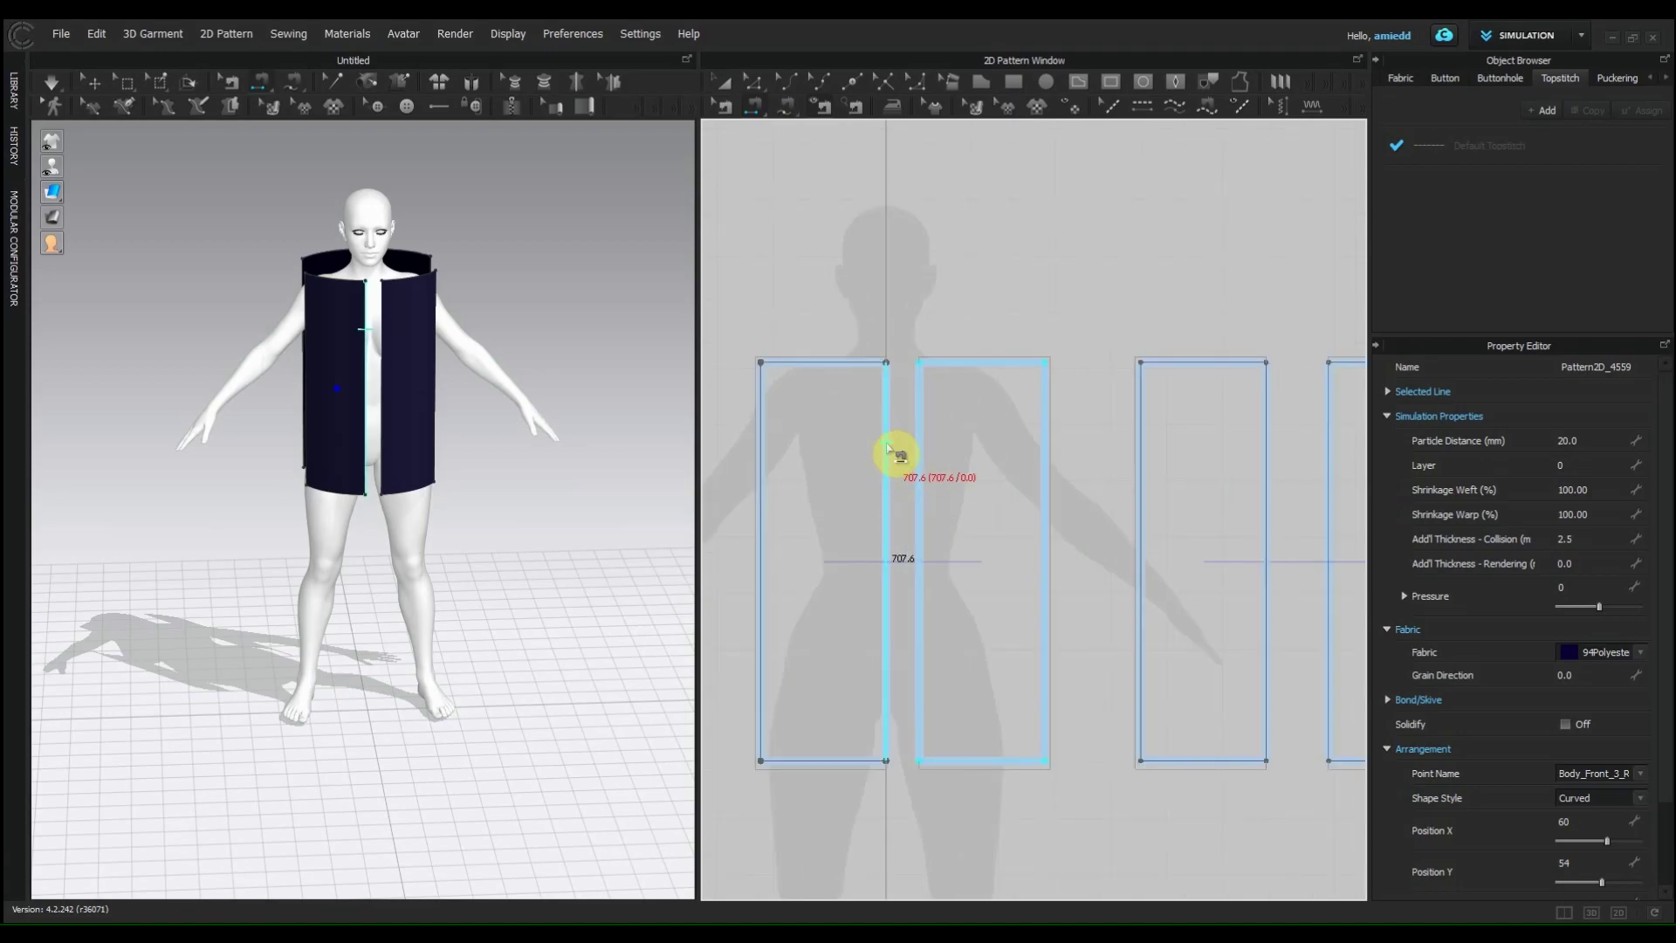
scroll(448, 385, "down", 1)
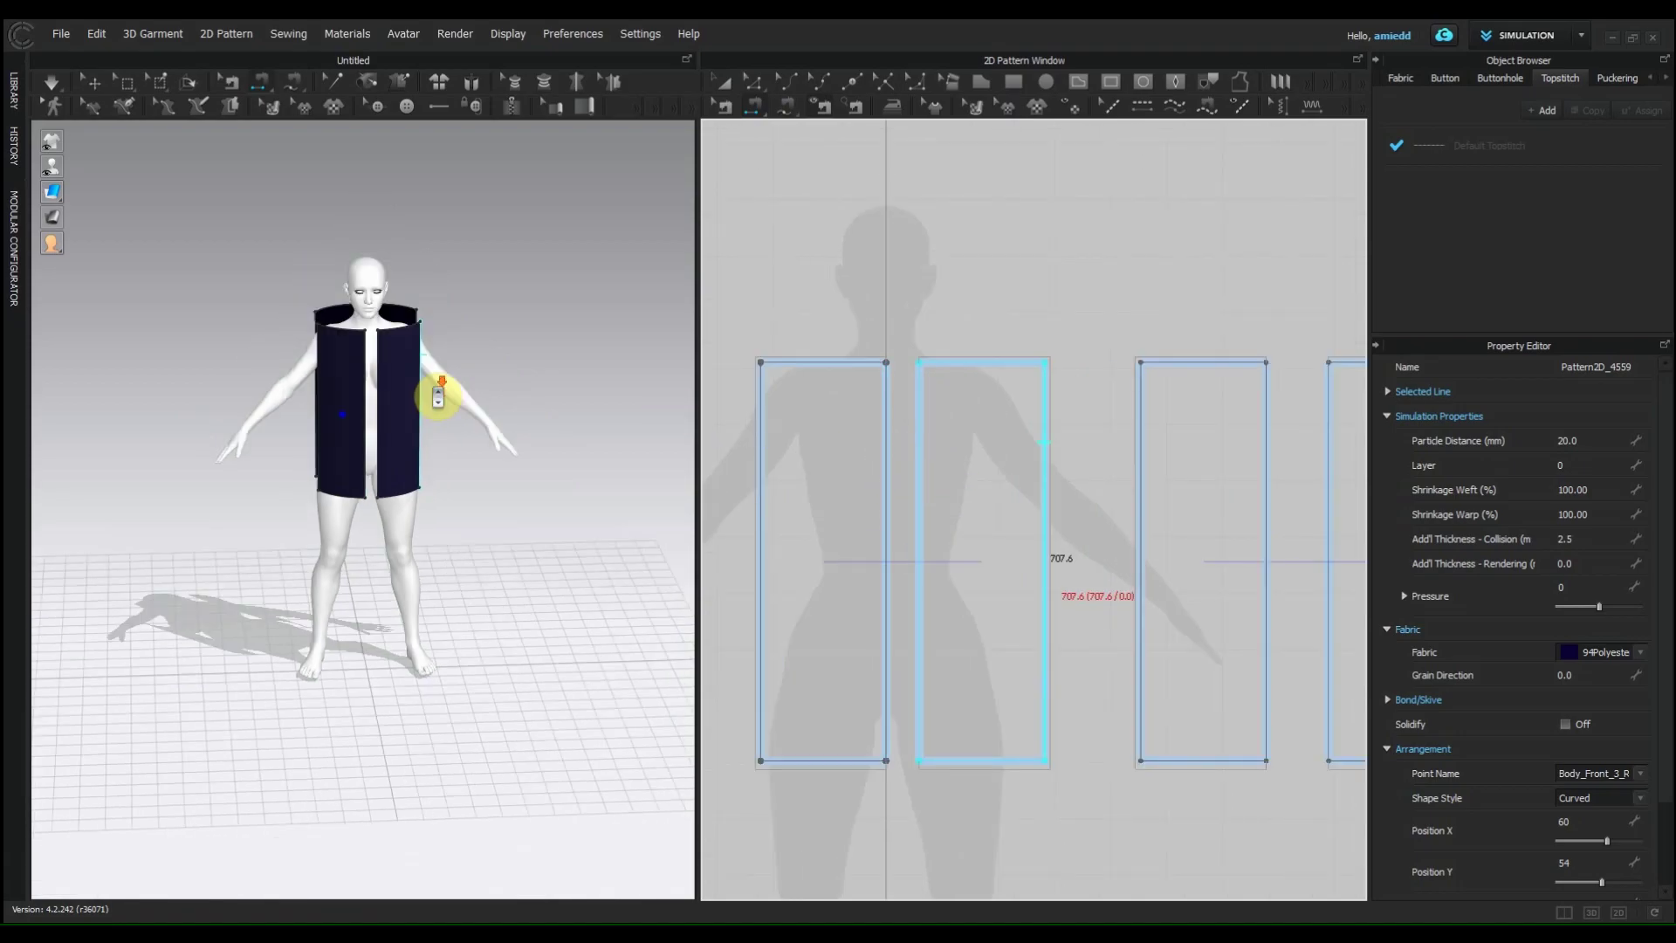
scroll(468, 385, "up", 4)
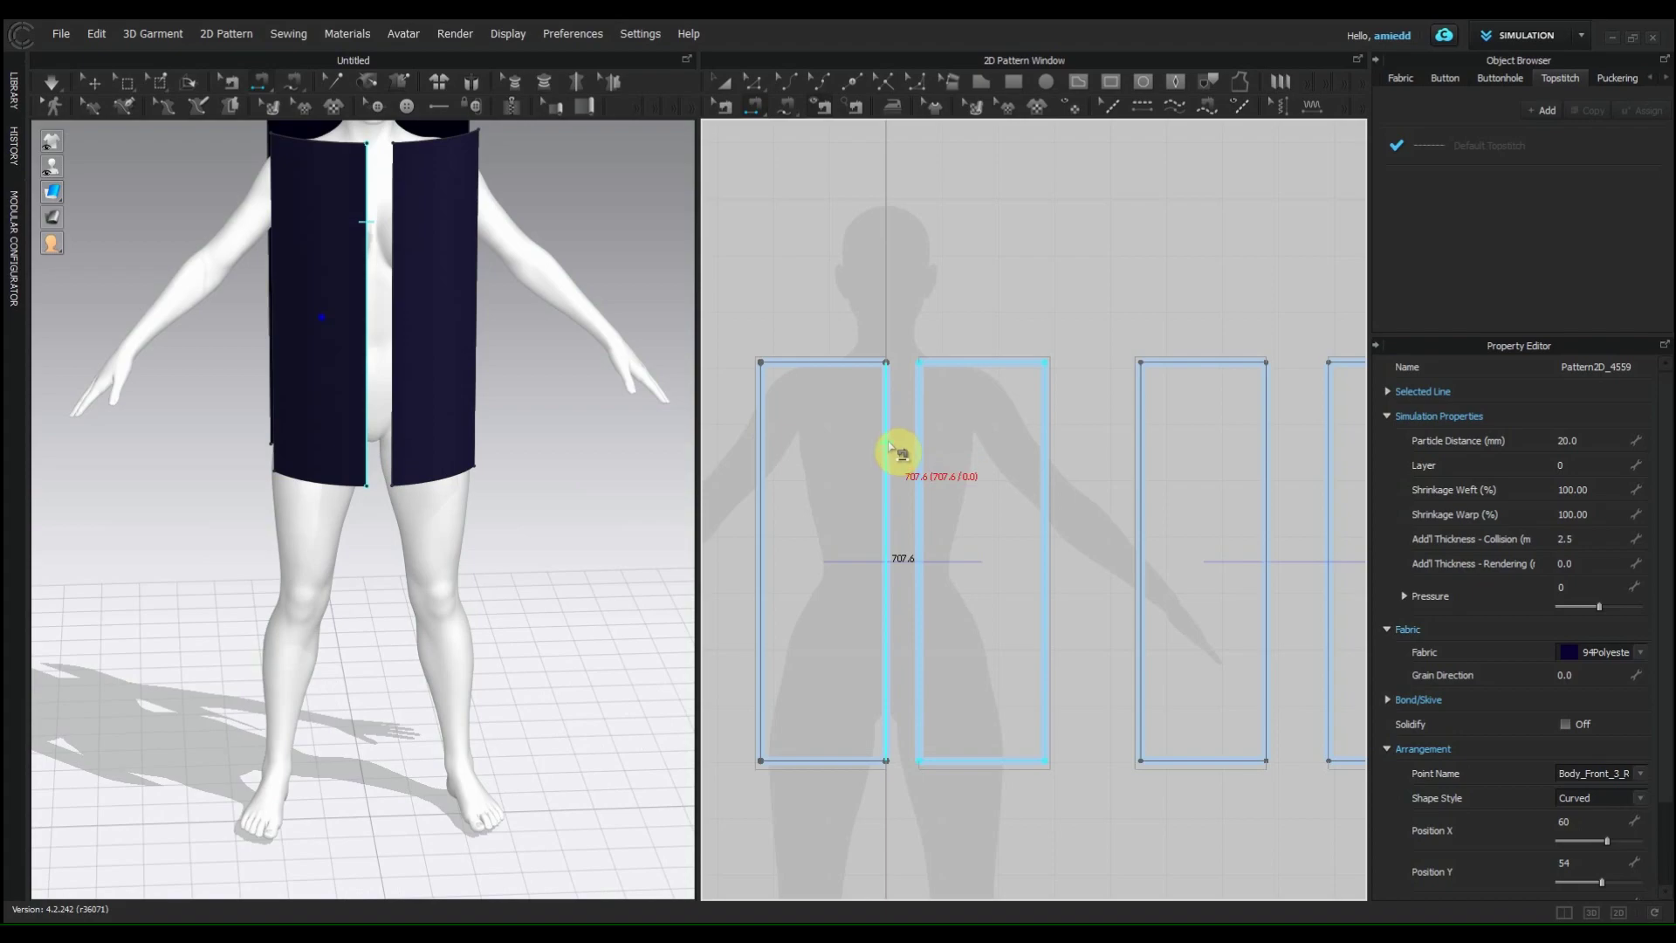
left_click(890, 449)
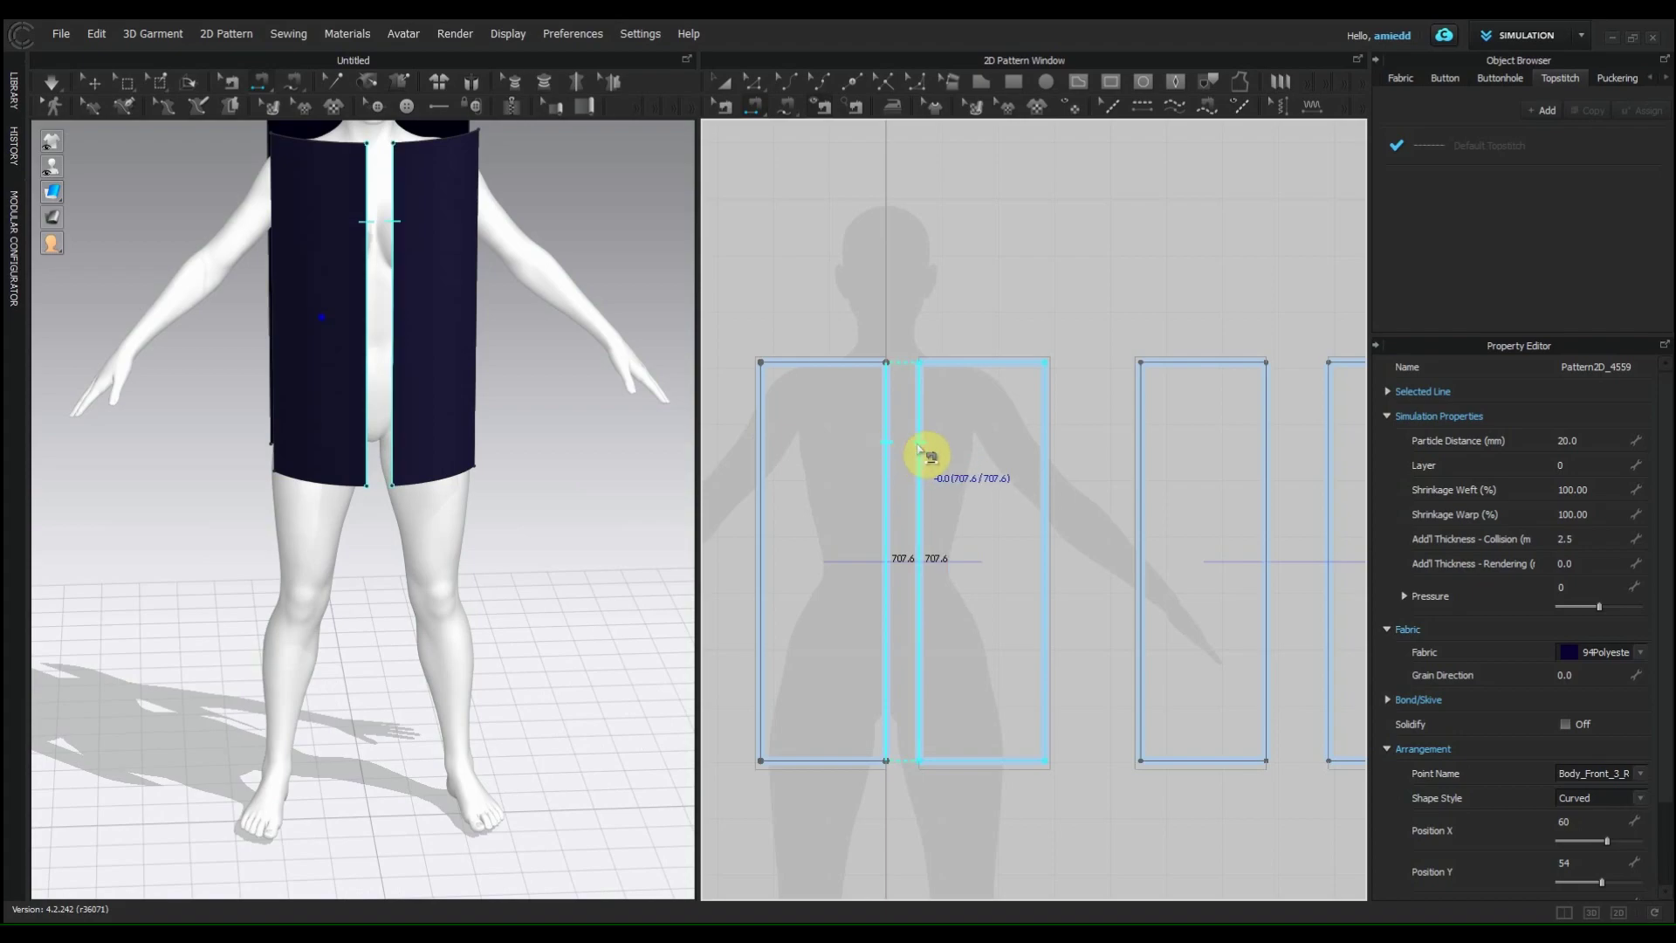
left_click(918, 450)
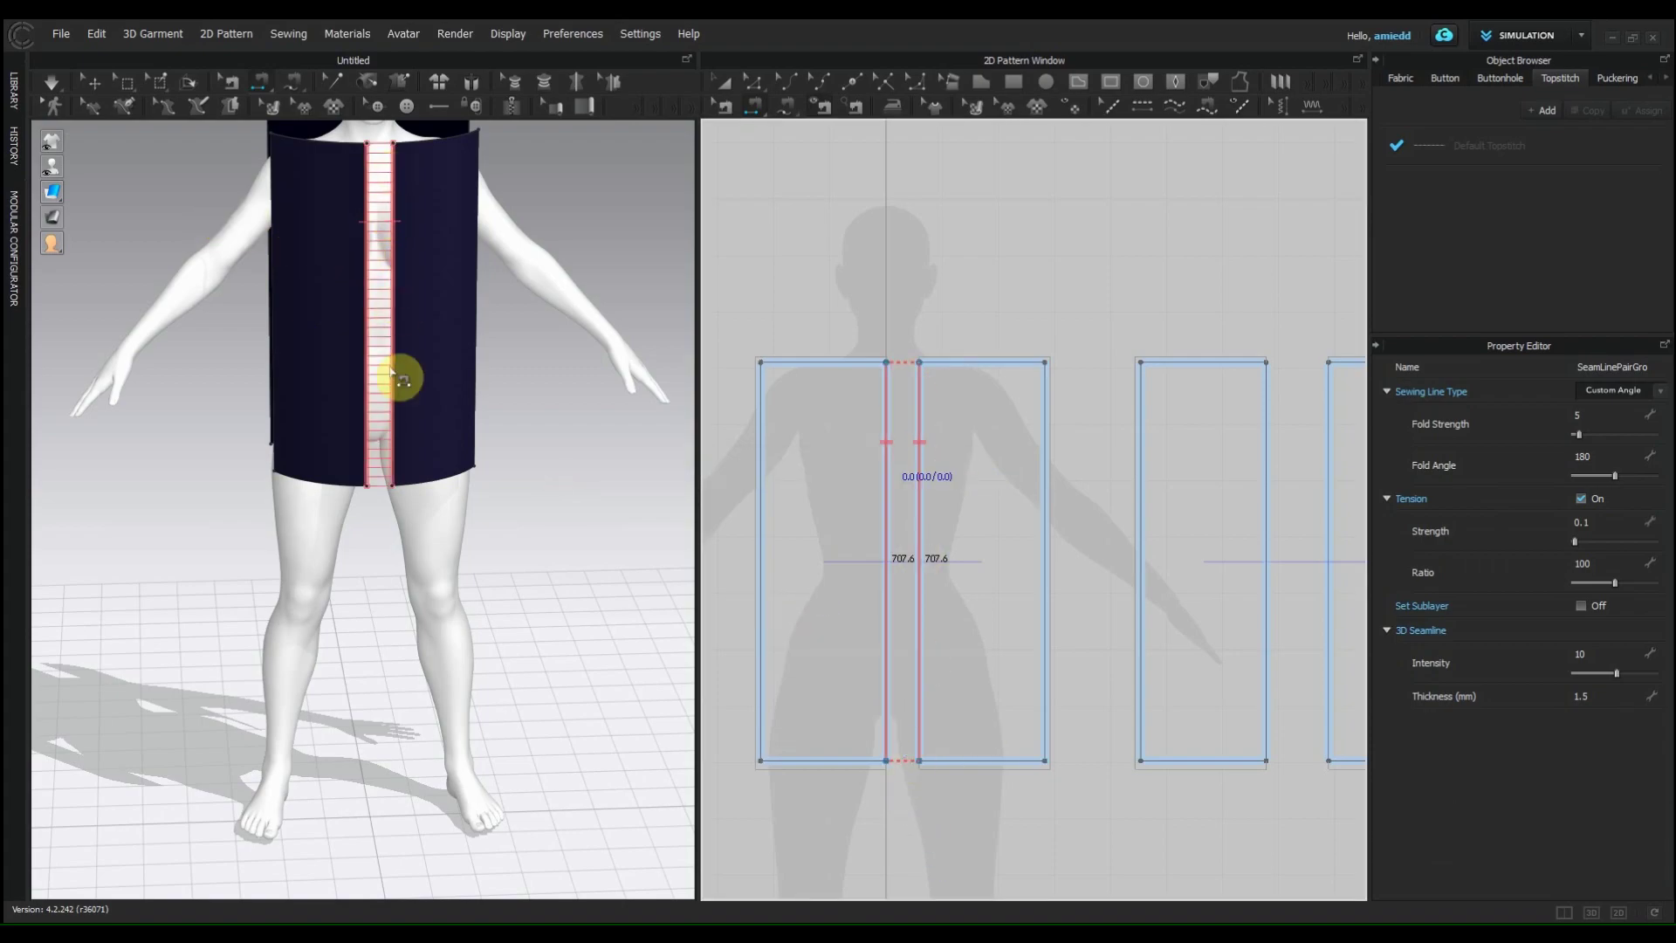
Step: Sew the facing centre edges of the two back panels together on the avatar
right_click_drag(638, 533, 217, 531)
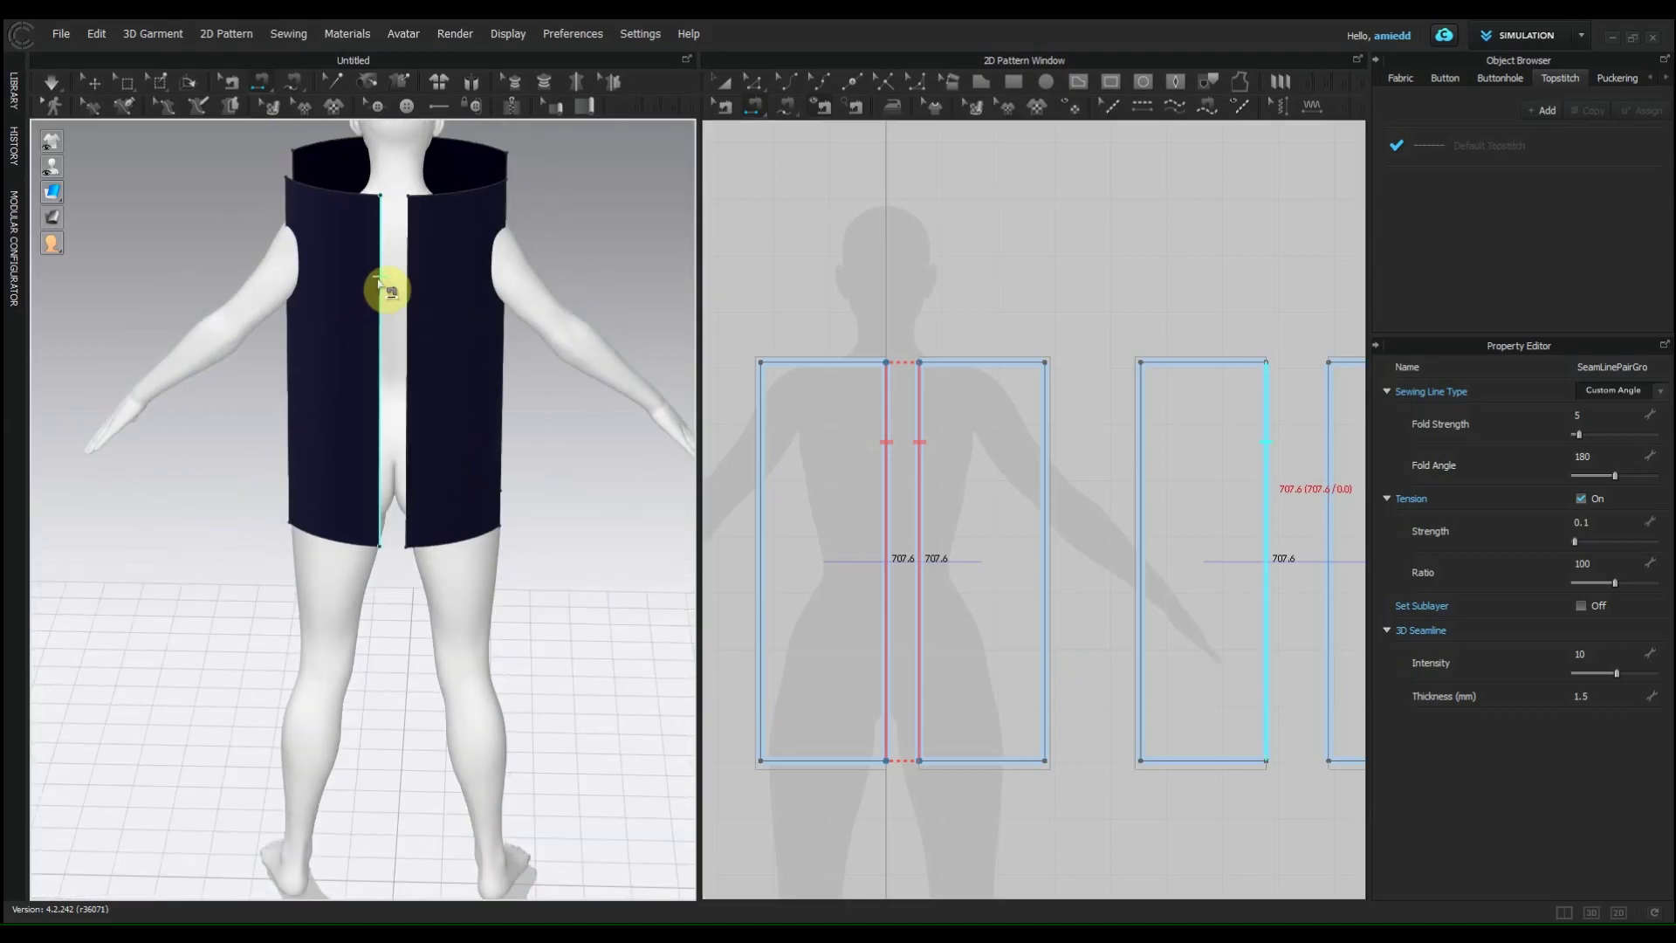
right_click_drag(1147, 457, 917, 424)
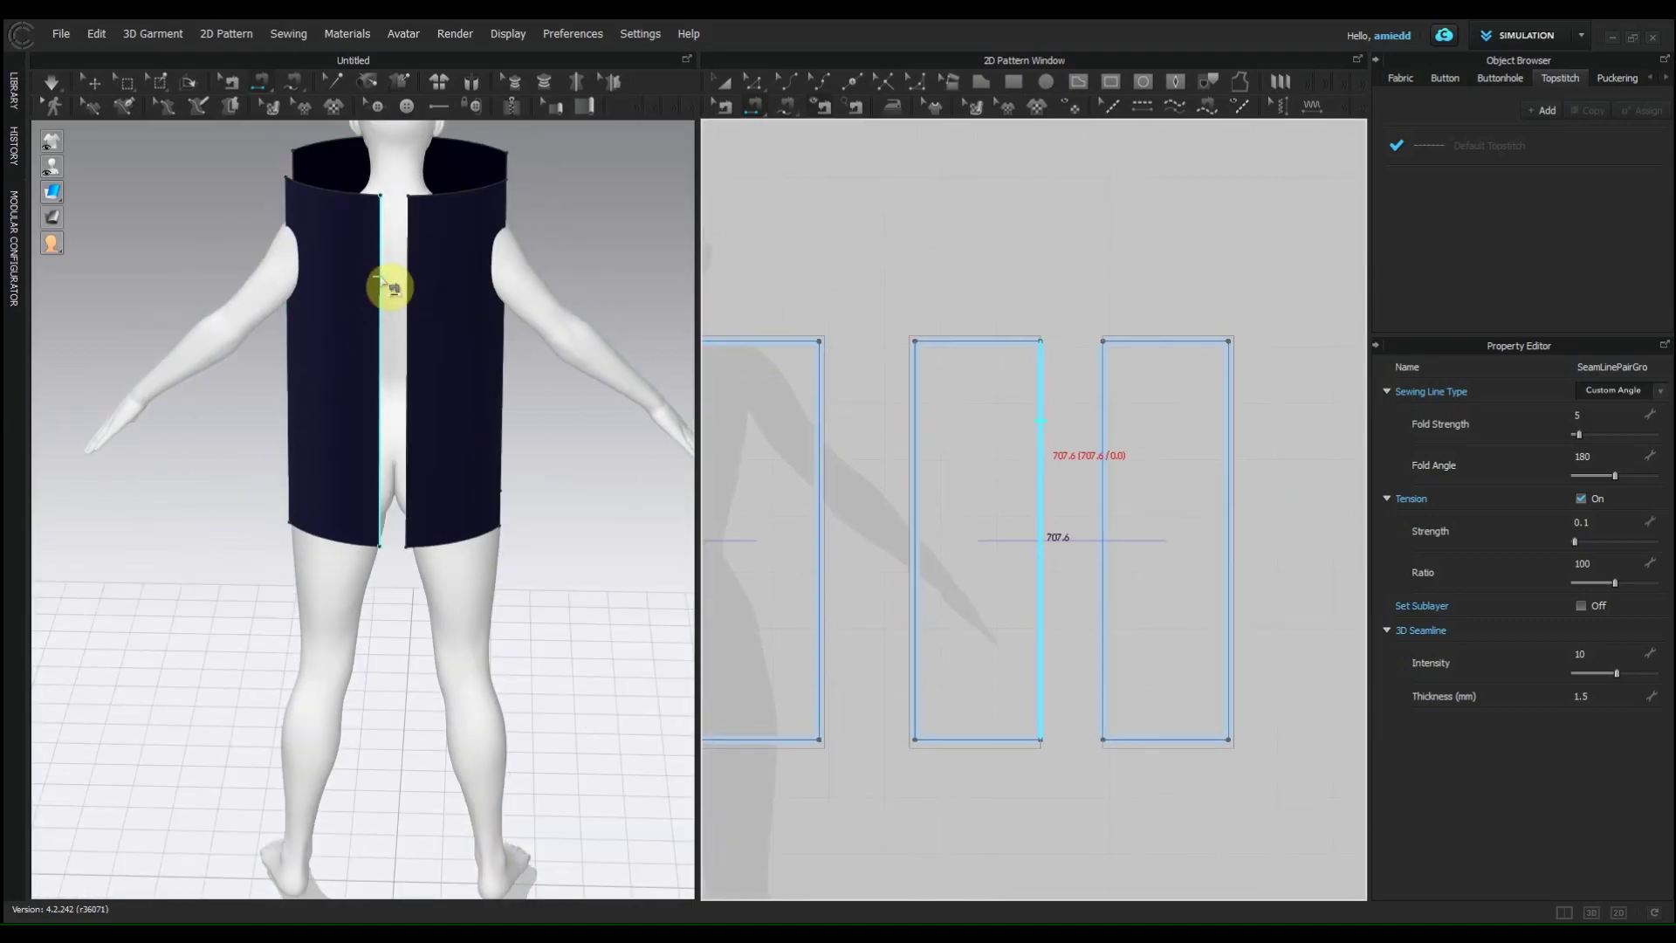
left_click(408, 281)
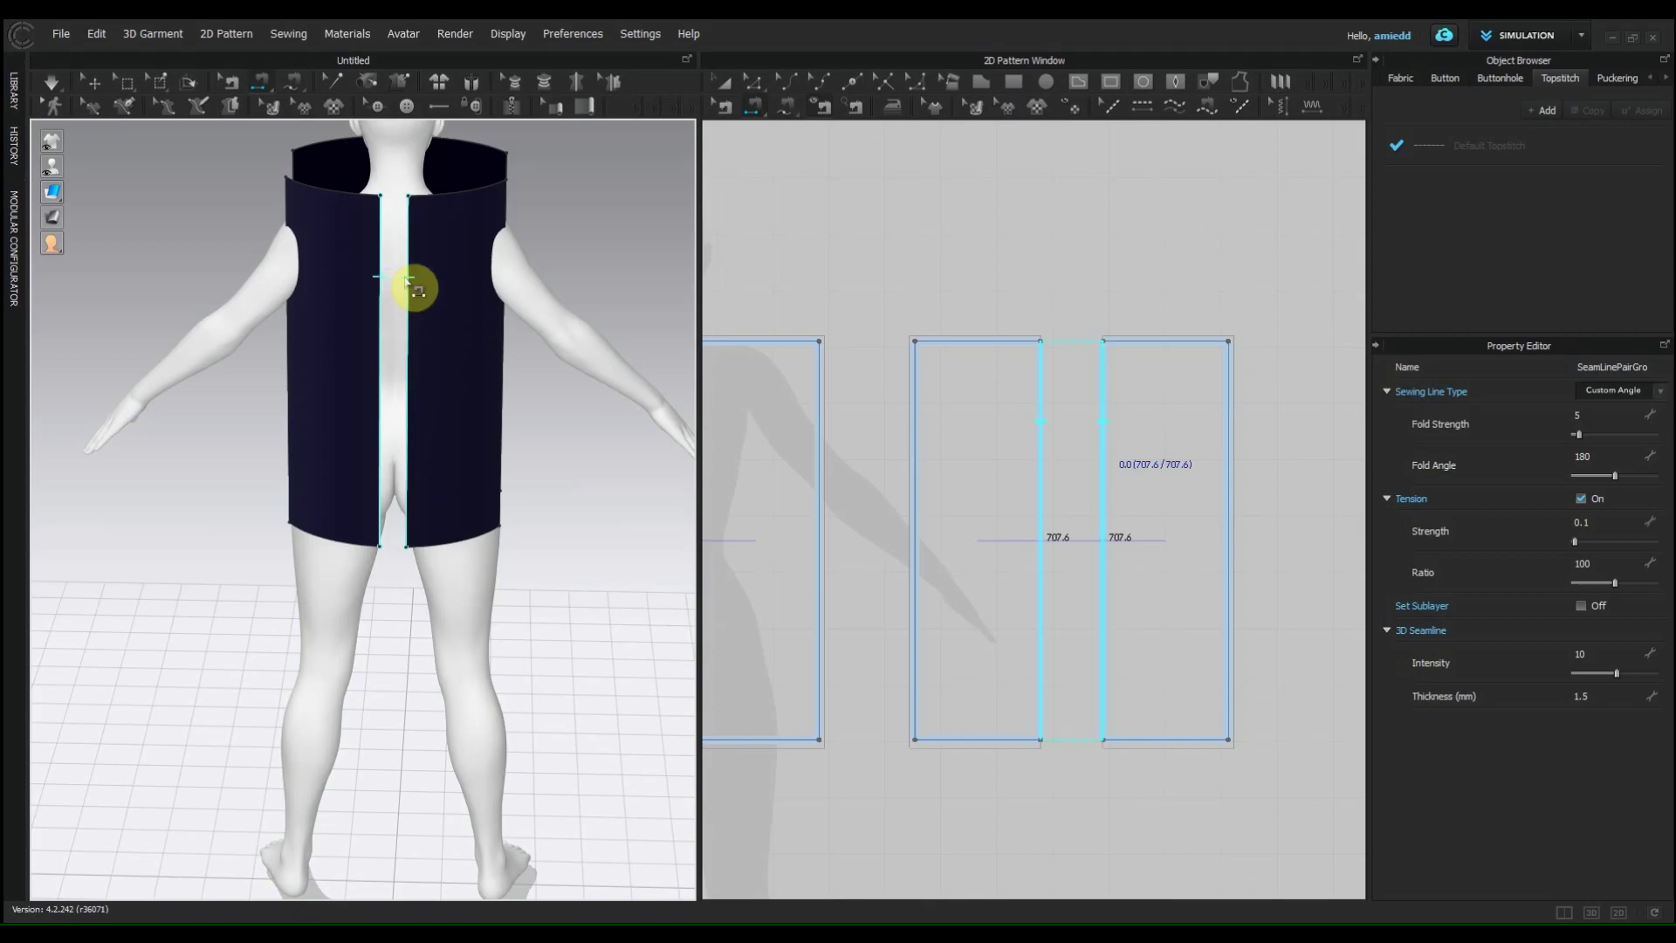
Step: Select the back centre seam with Edit Sewing and delete it
right_click_drag(216, 554, 135, 643)
key("2")
key("b")
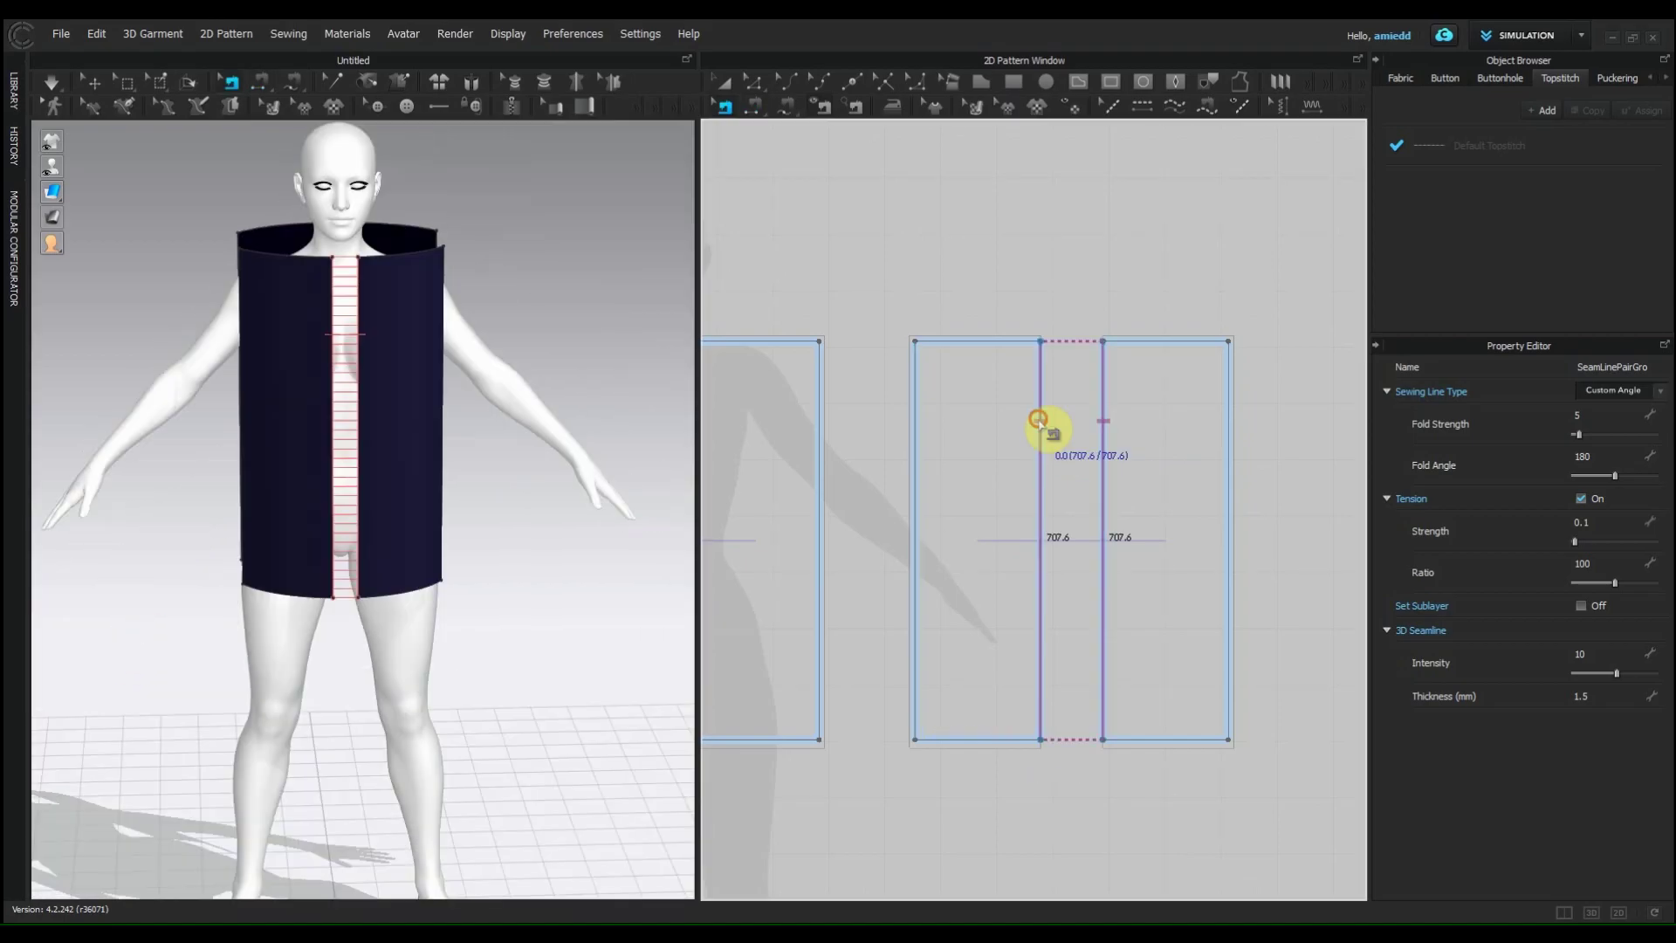
left_click(1097, 427)
left_click(1103, 421)
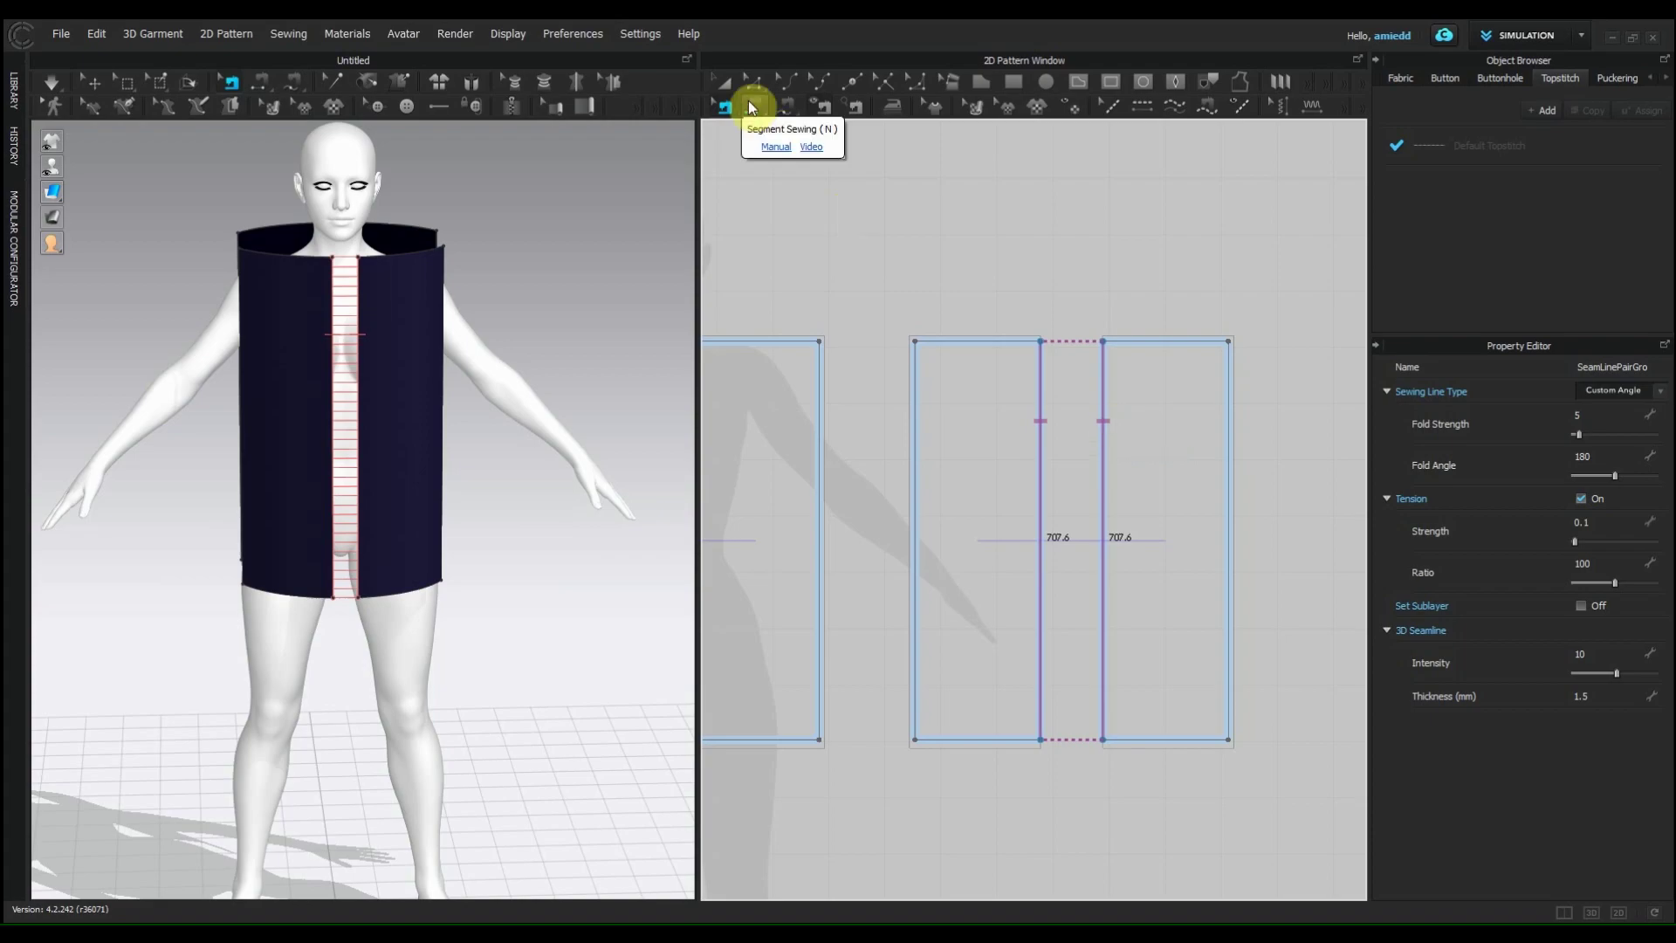
key("Delete")
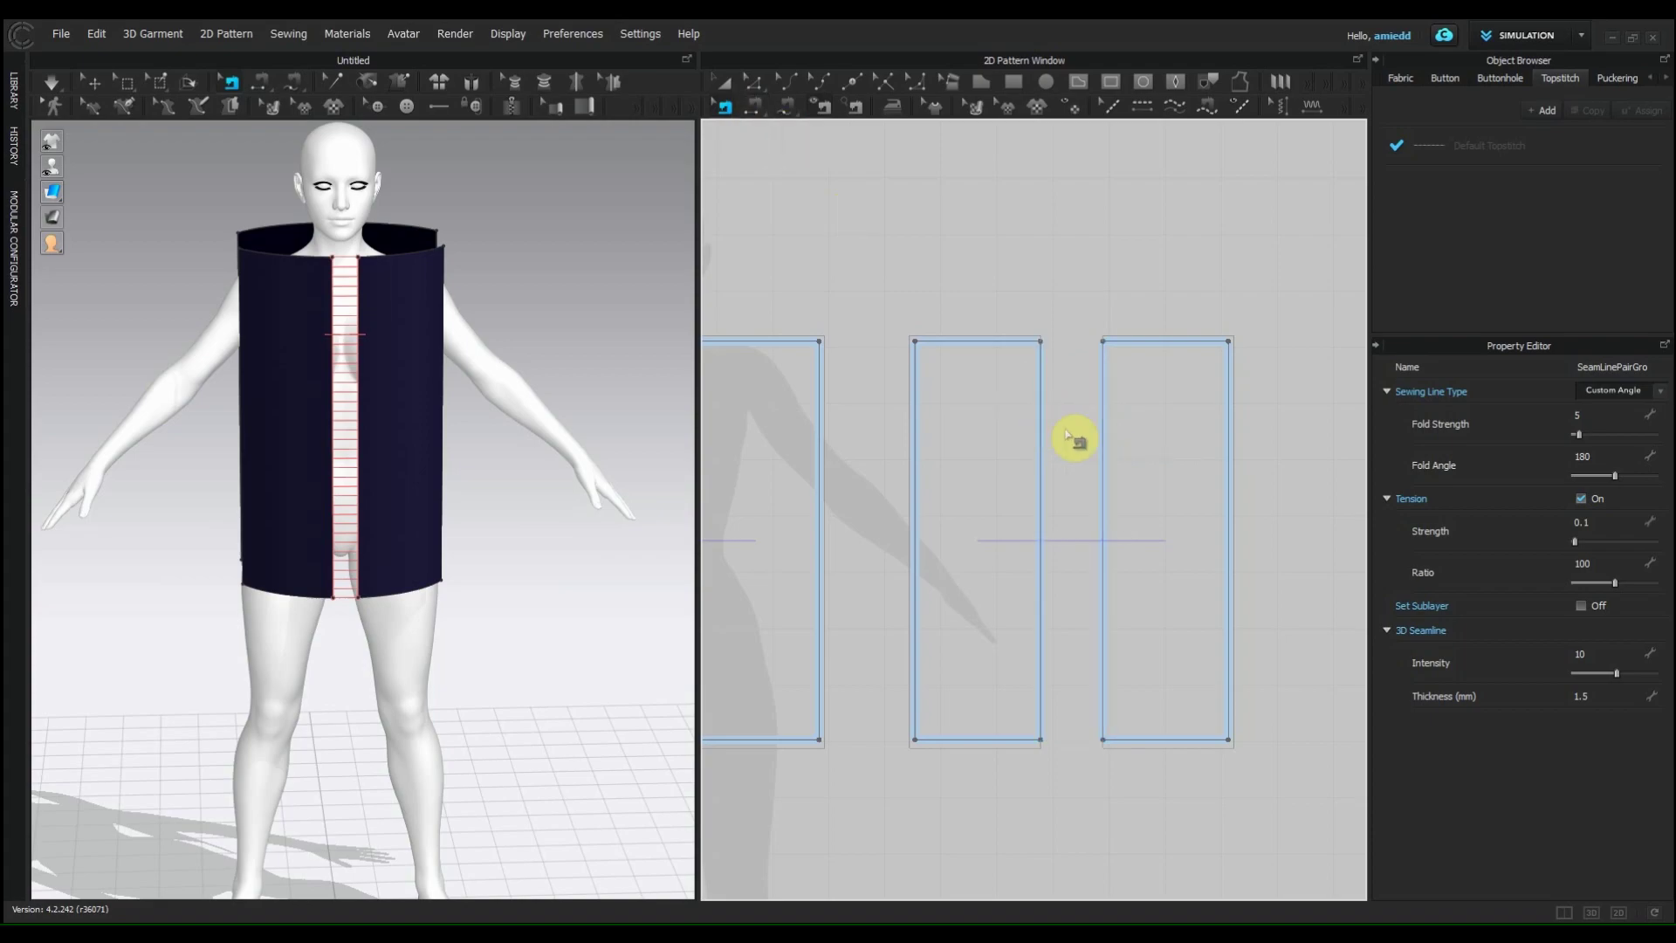
Step: Sew the back centre edges in opposite directions to make a crossed seam, and inspect it from behind the avatar
left_click(751, 112)
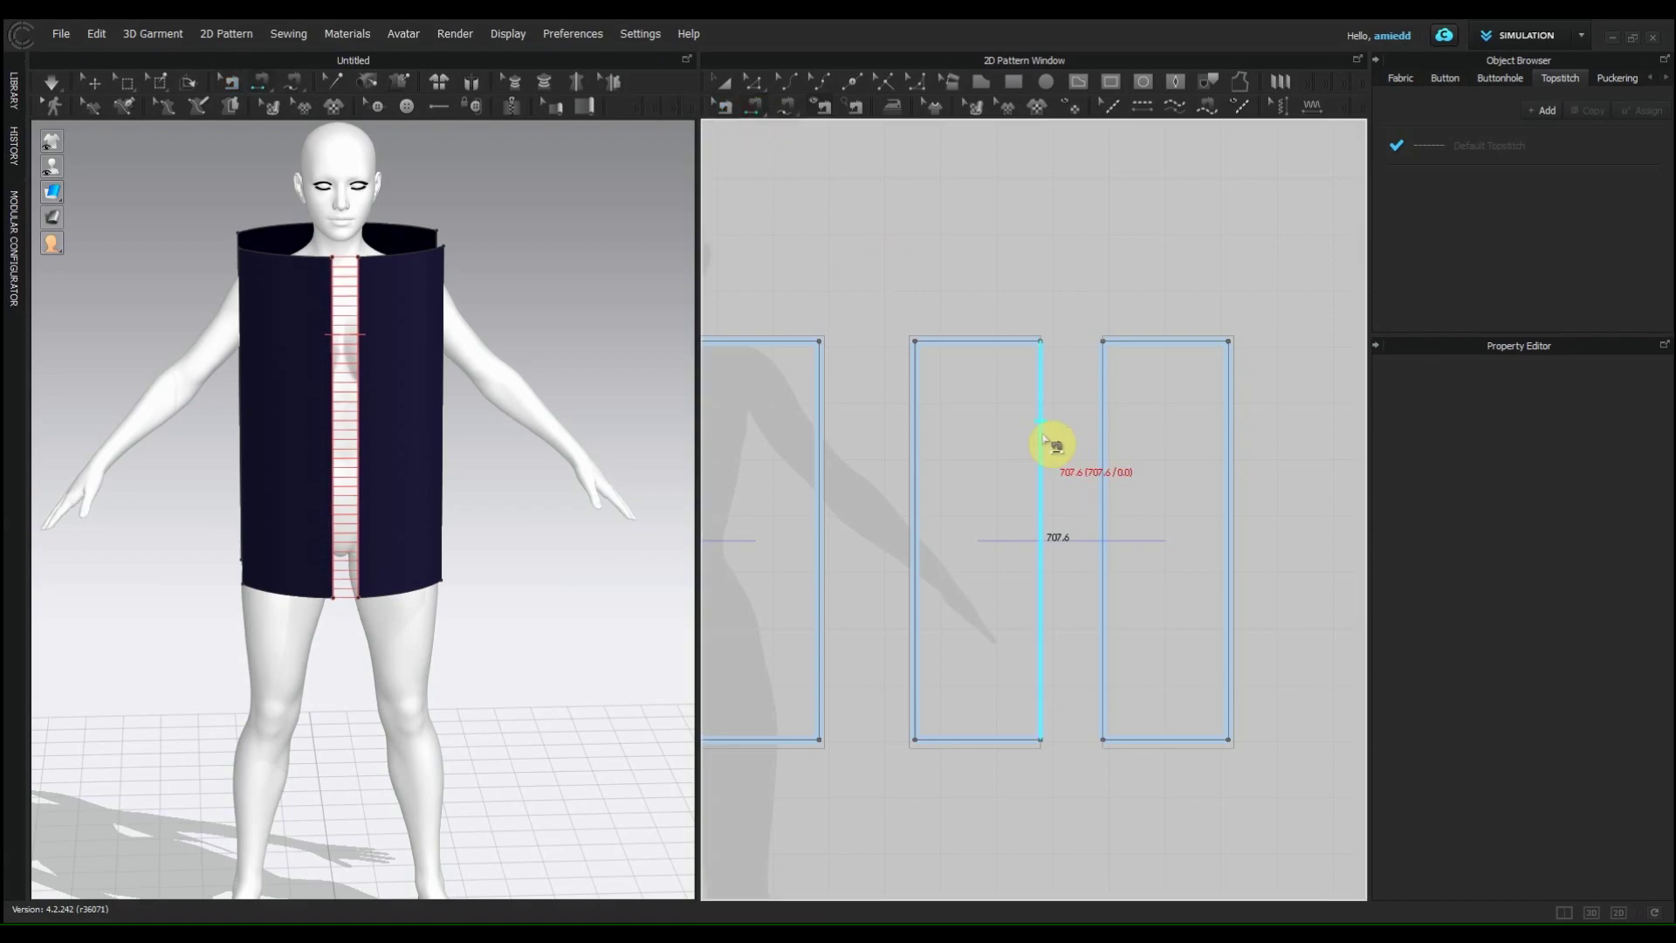
left_click(1046, 432)
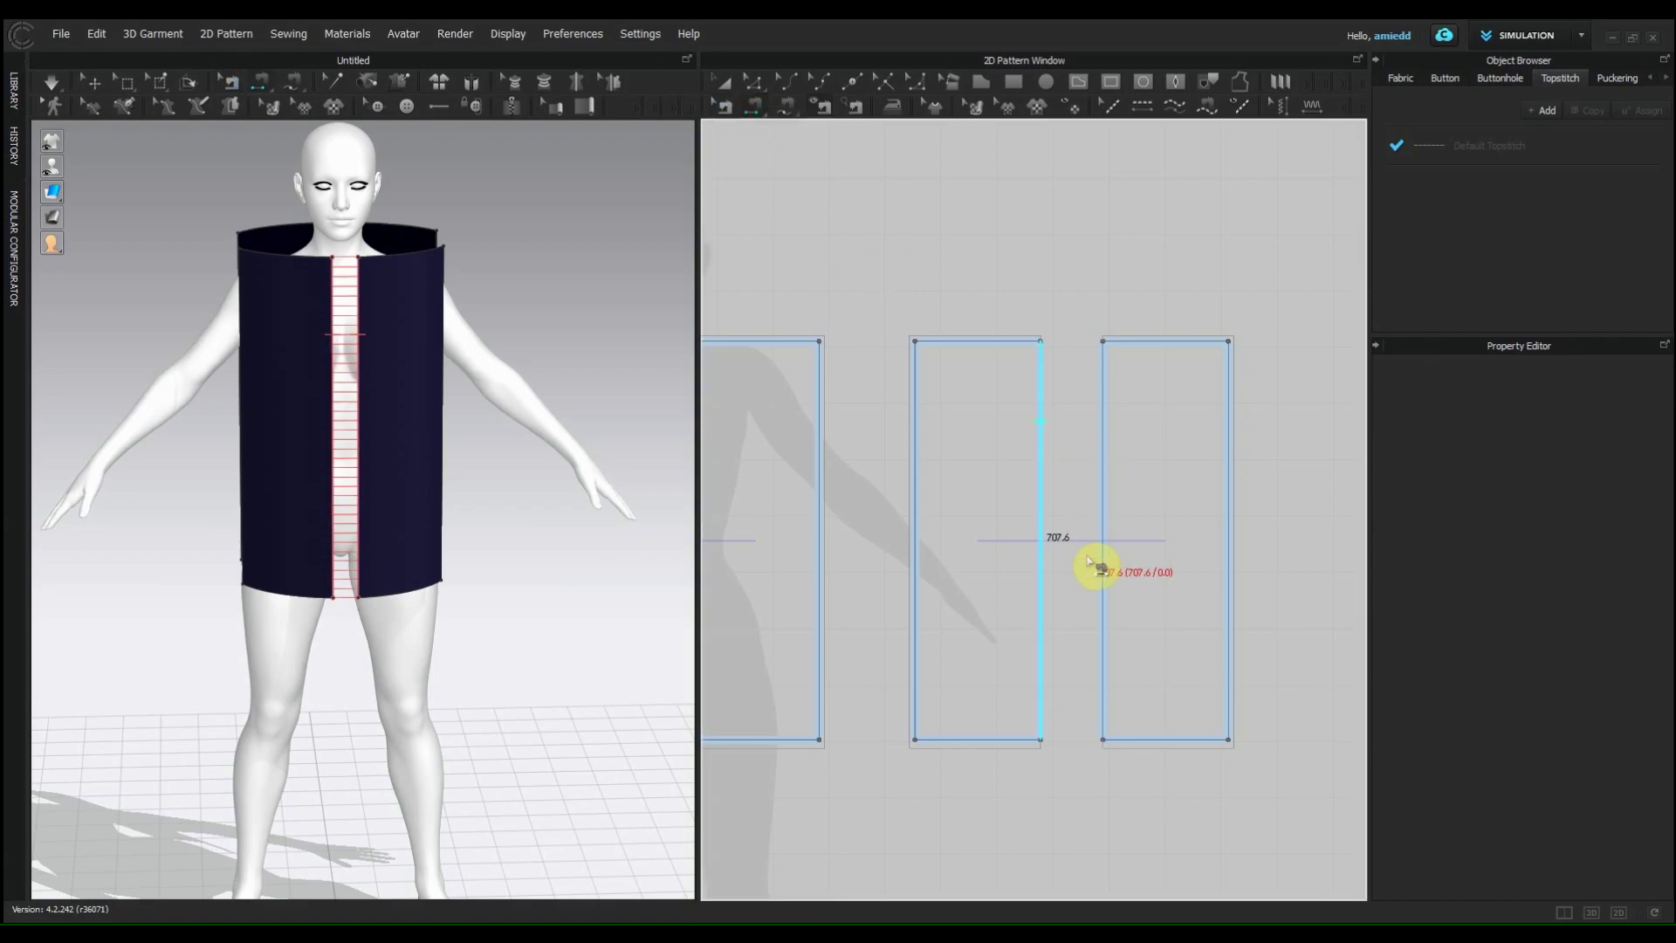
left_click(1104, 665)
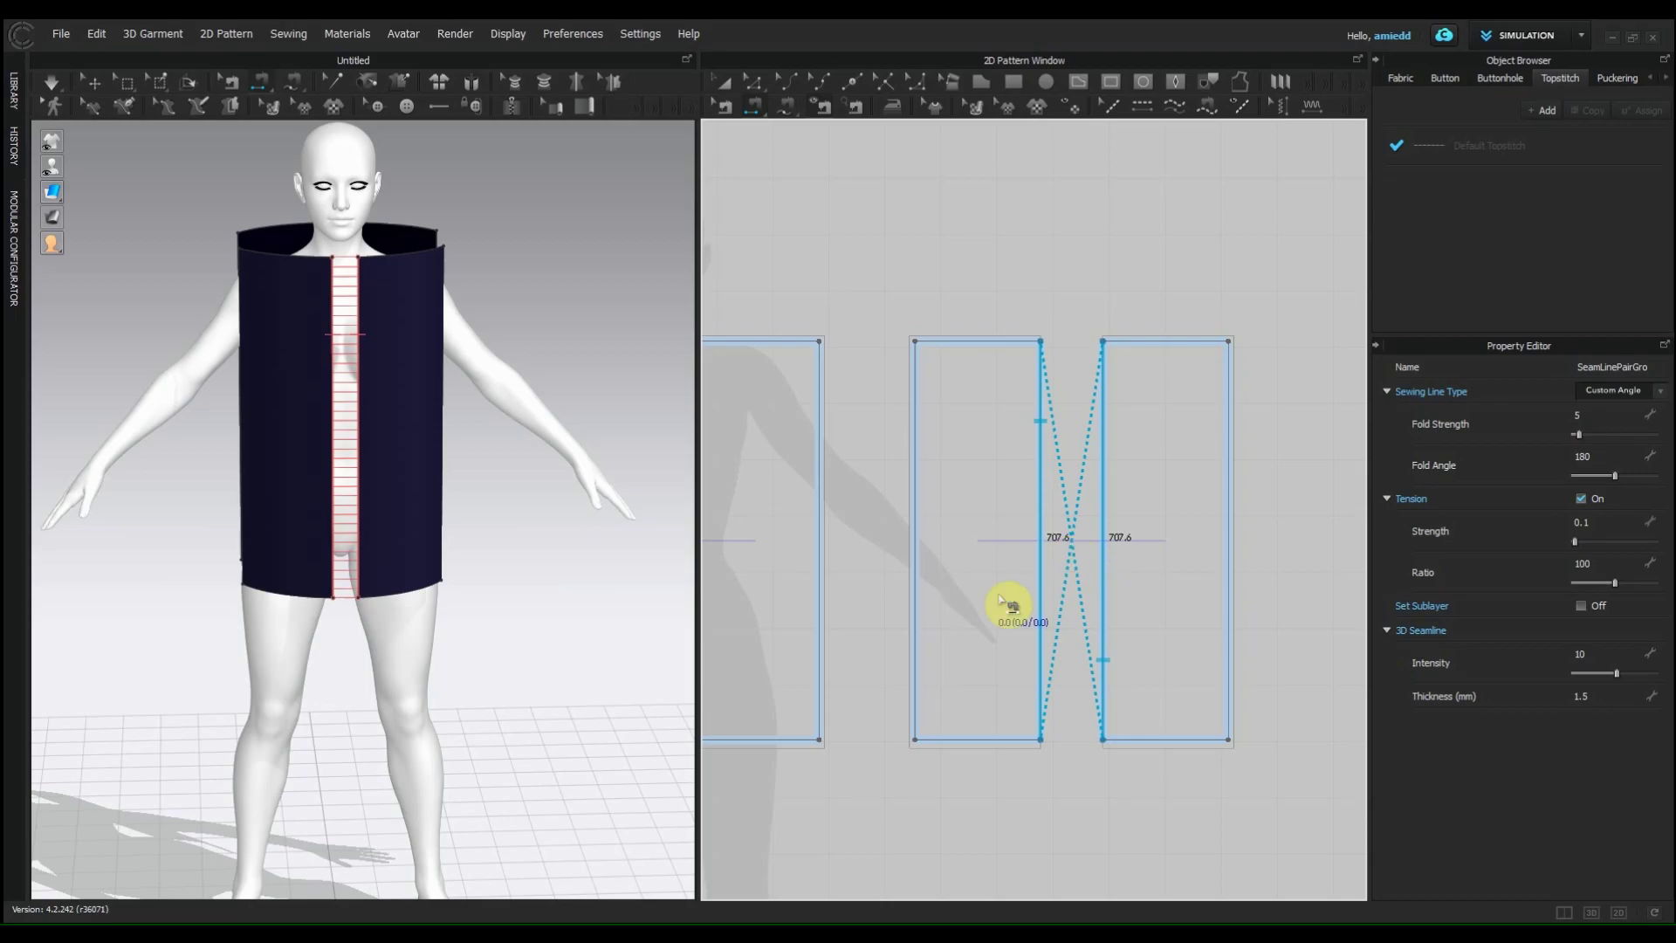
right_click_drag(520, 500, 116, 498)
scroll(381, 471, "up", 5)
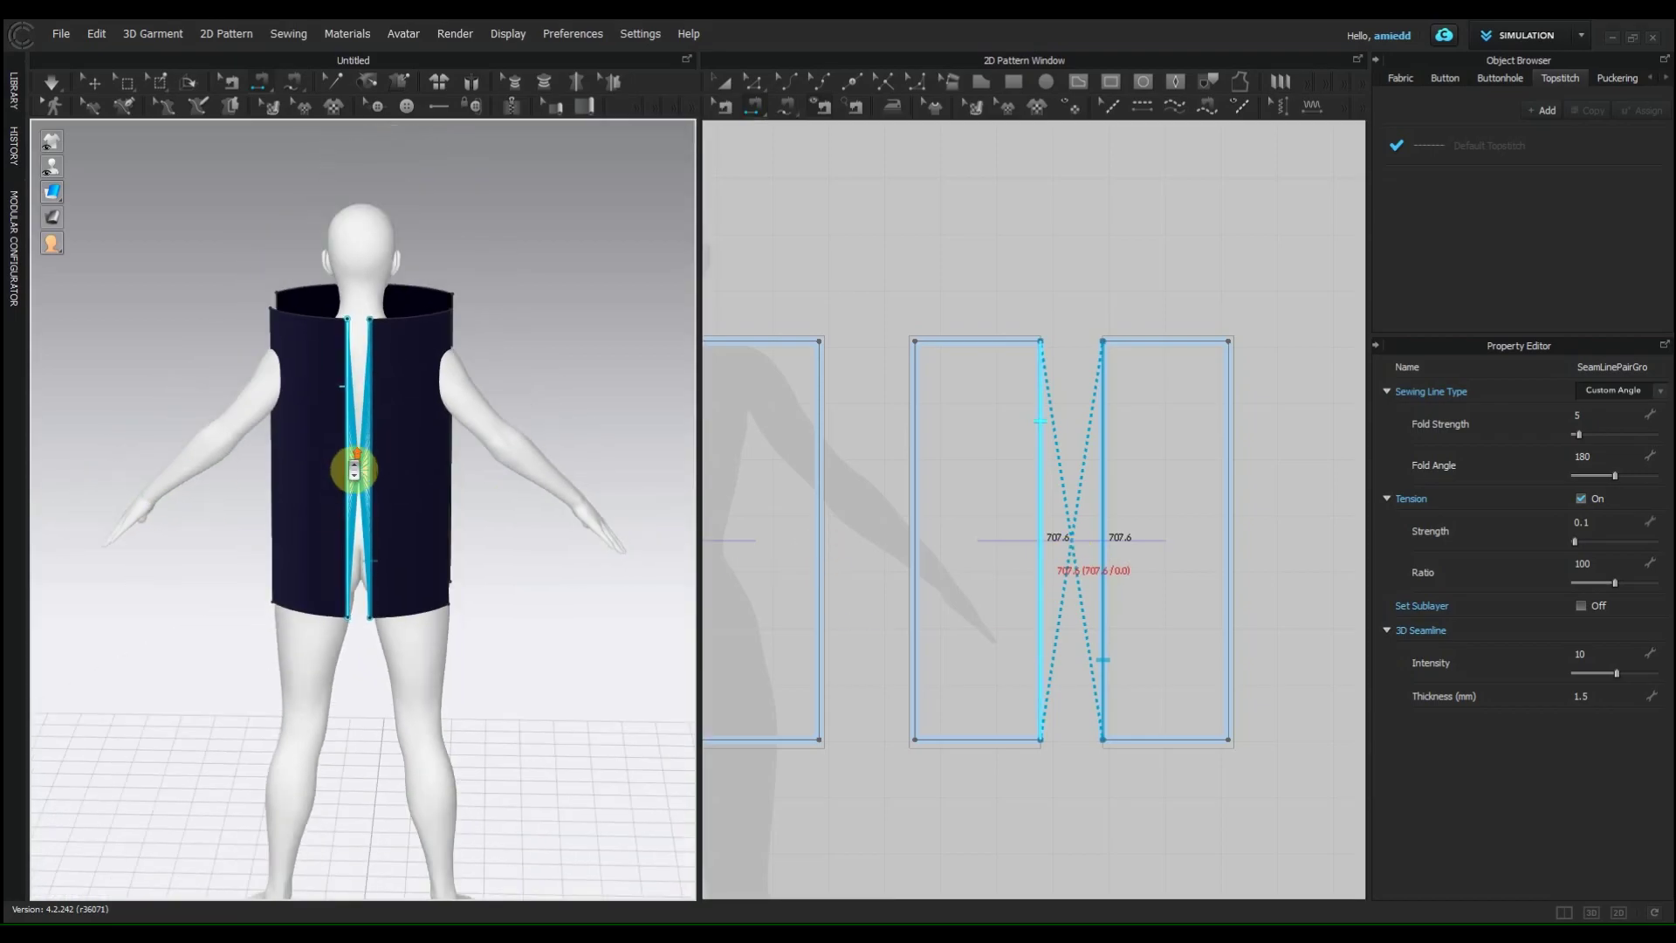
scroll(382, 471, "up", 2)
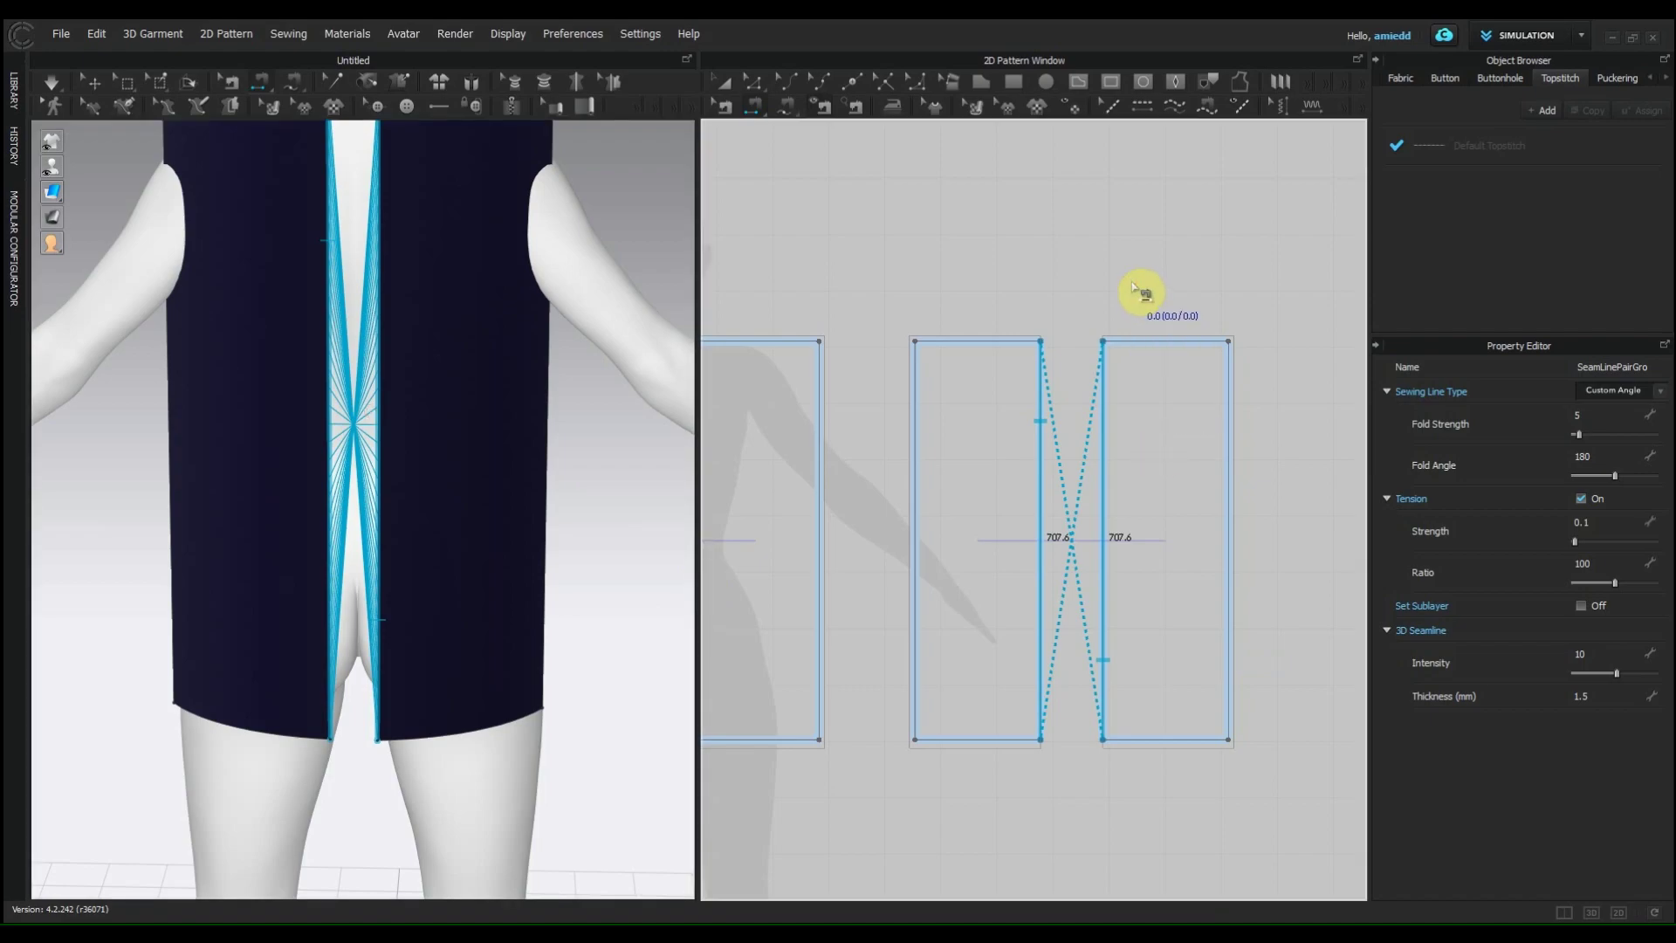
Step: Delete the crossed back seam and sew the two back centre edges again in matching directions
key("Delete")
scroll(225, 578, "down", 5)
right_click_drag(225, 578, 261, 588)
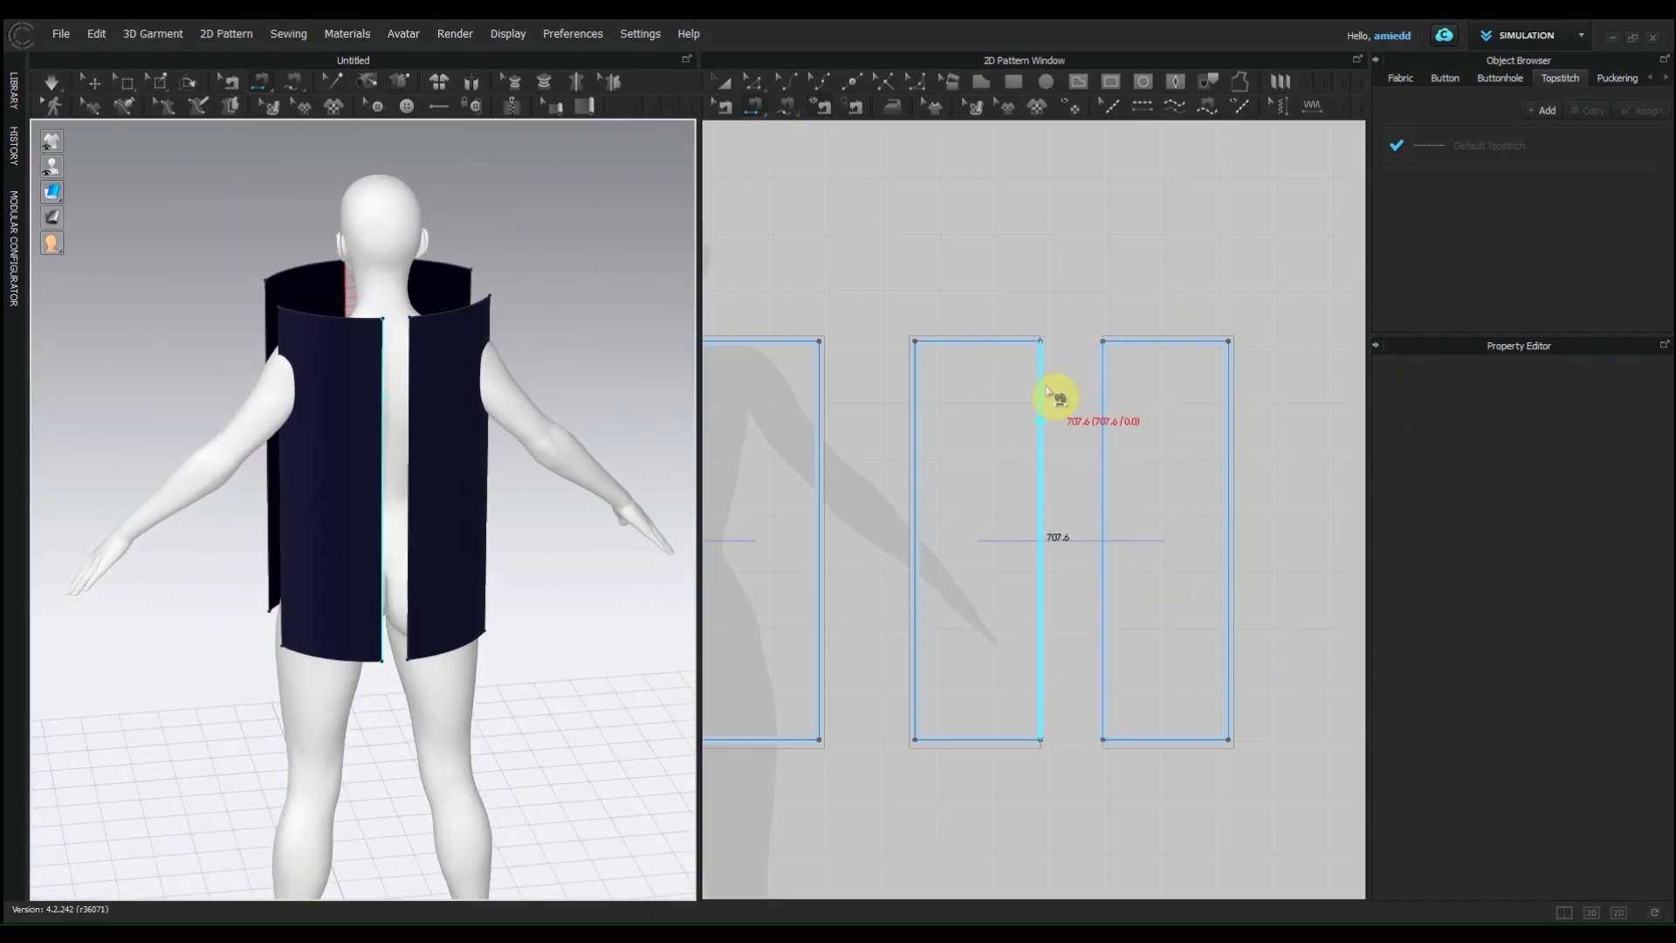
left_click(1043, 424)
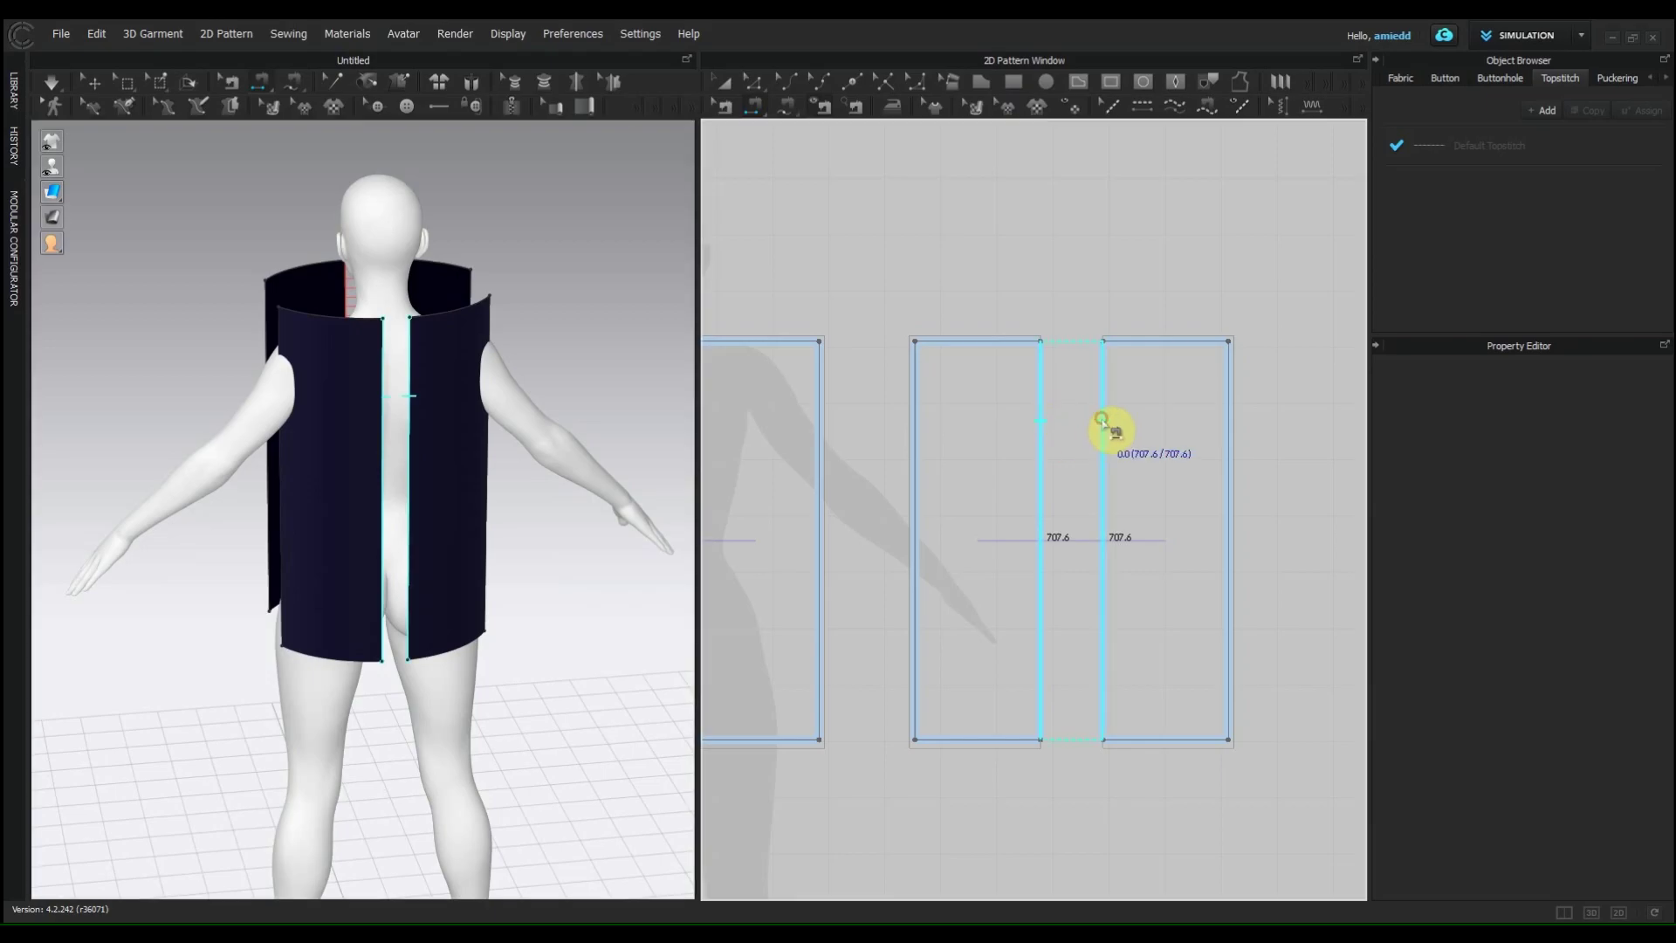
left_click(1102, 420)
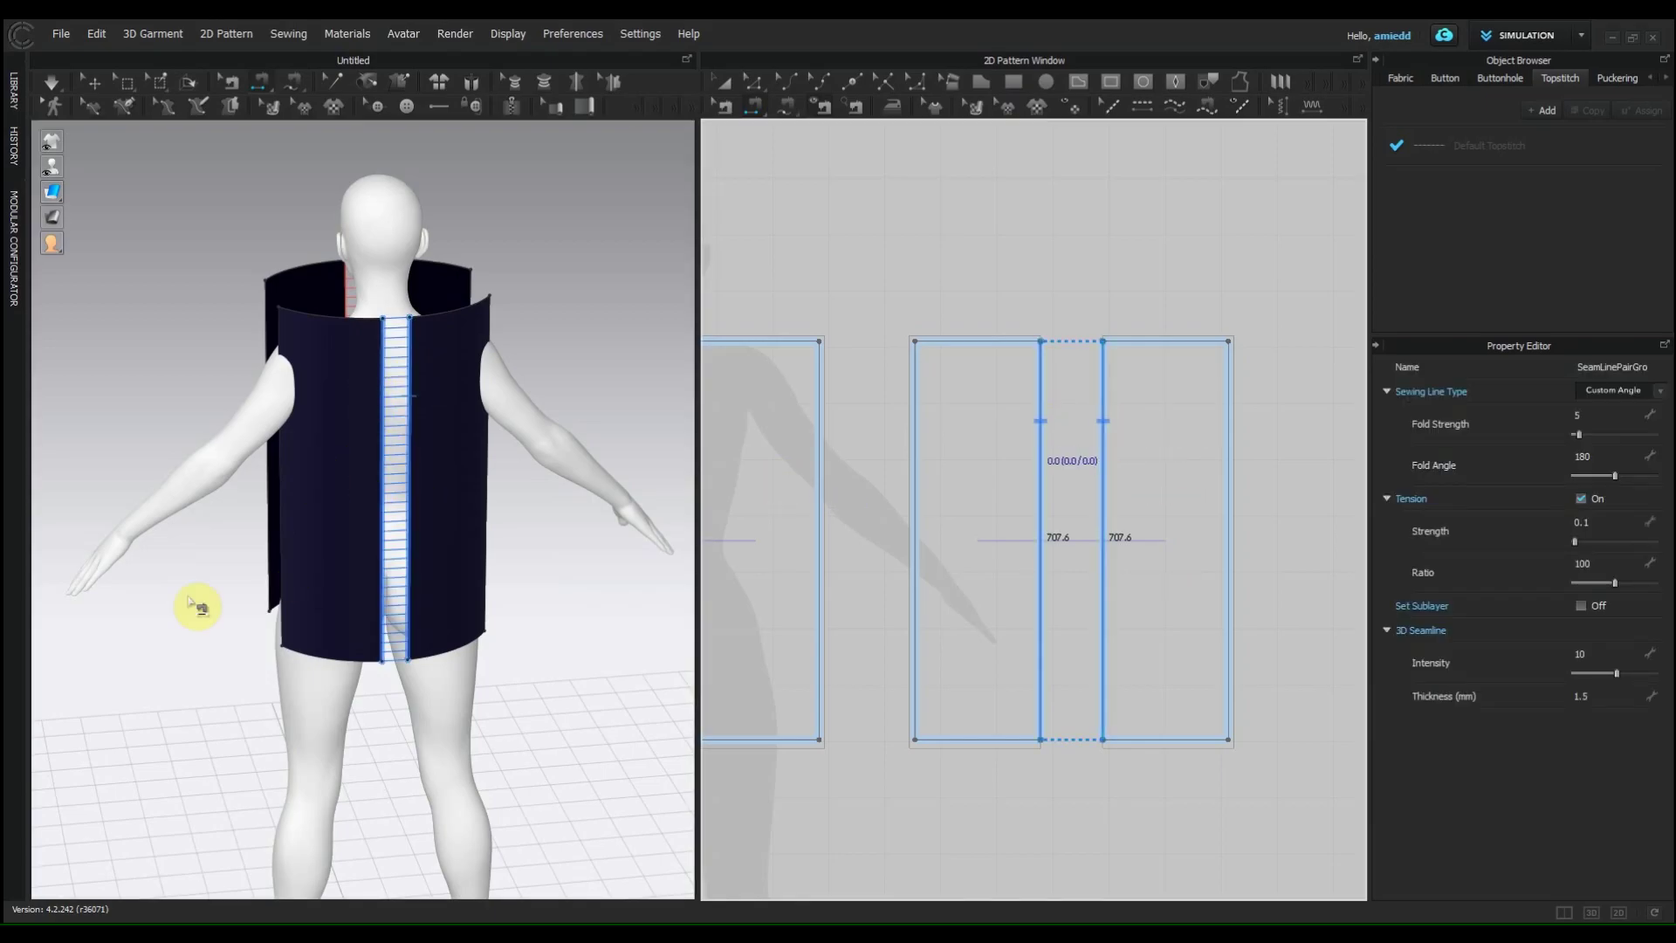
Step: Return to the front panels, view the reference image of the finished costume and minimise it
right_click_drag(190, 600, 546, 594)
right_click_drag(792, 258, 1162, 271)
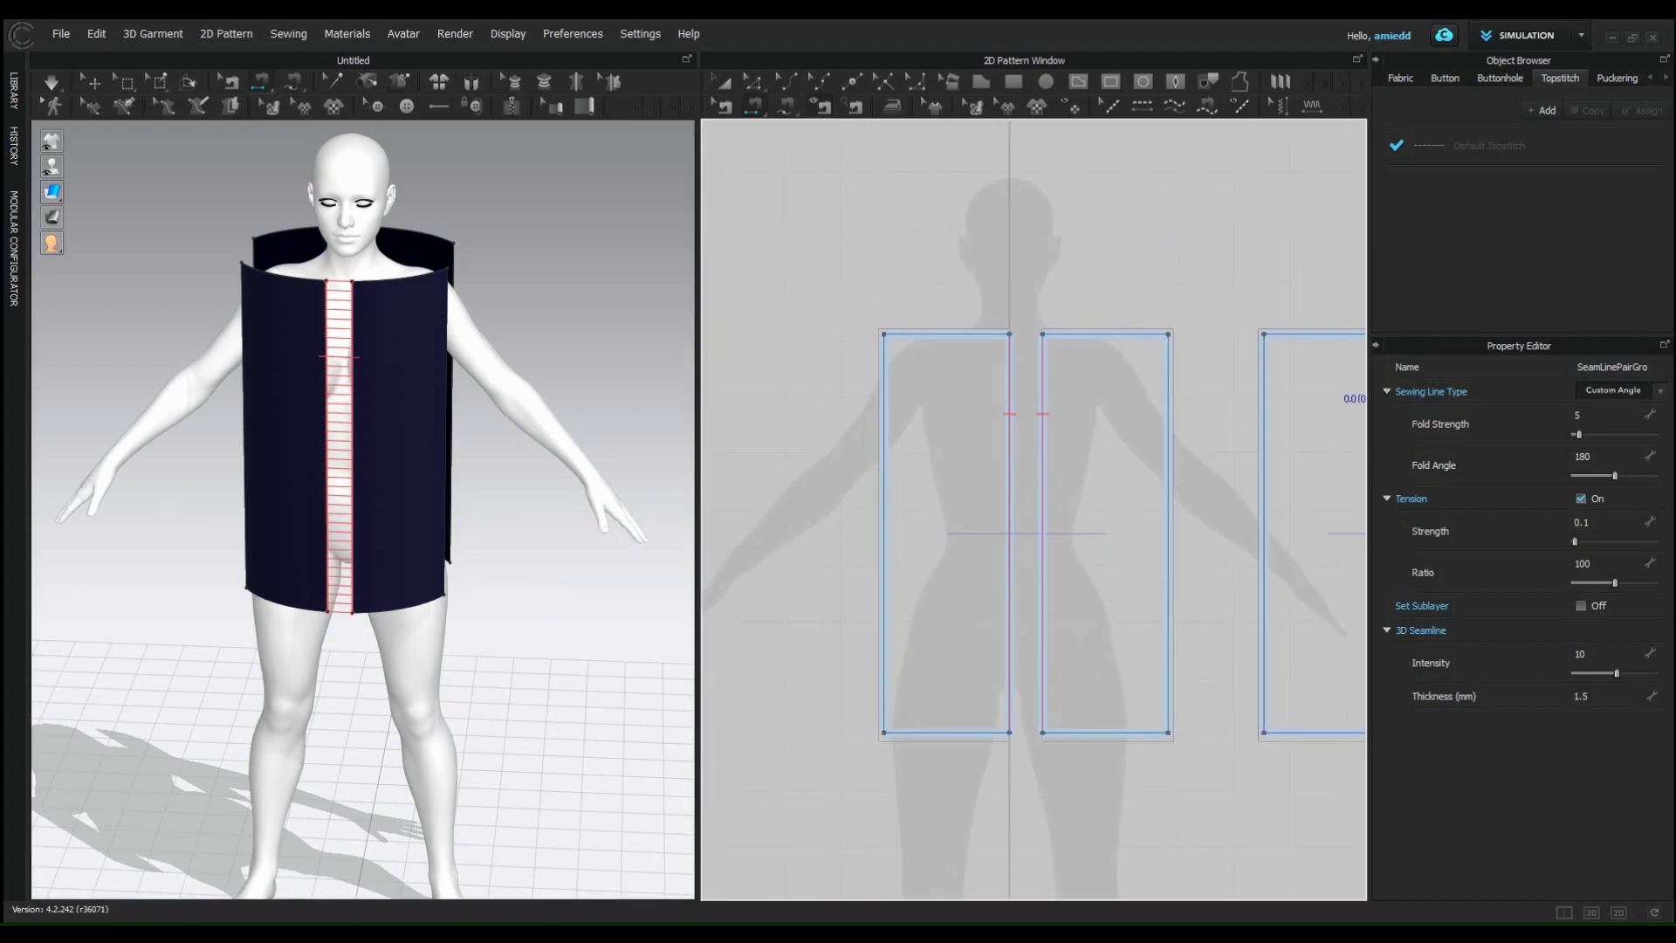
right_click_drag(1362, 414, 1285, 393)
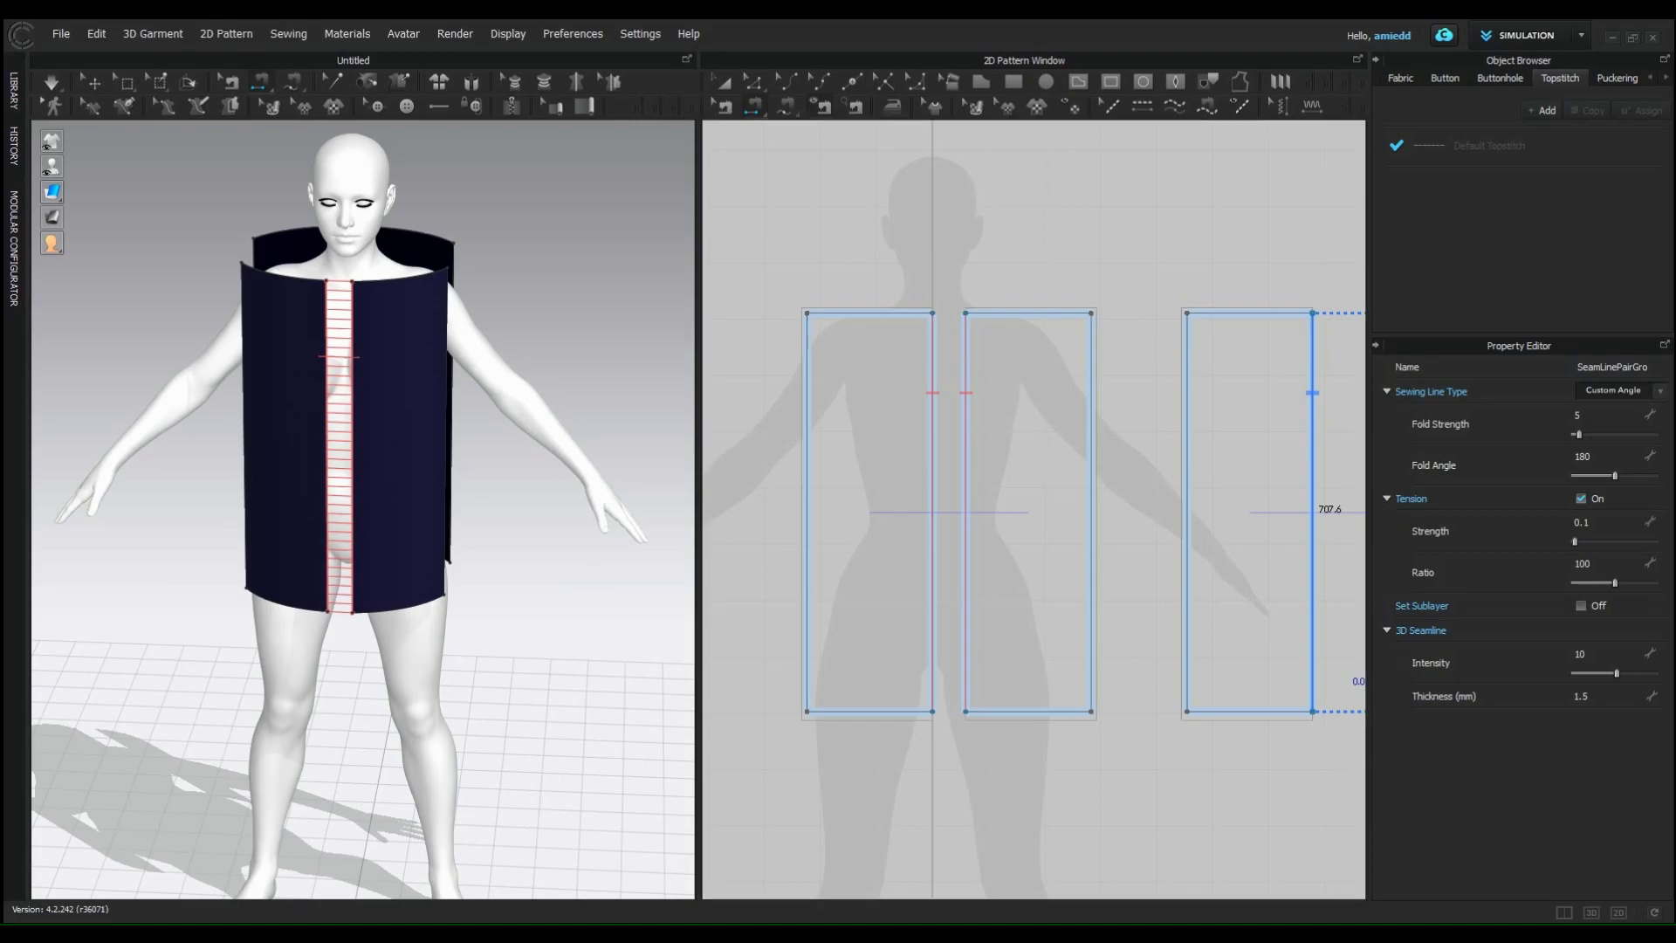
left_click_drag(1129, 347, 782, 217)
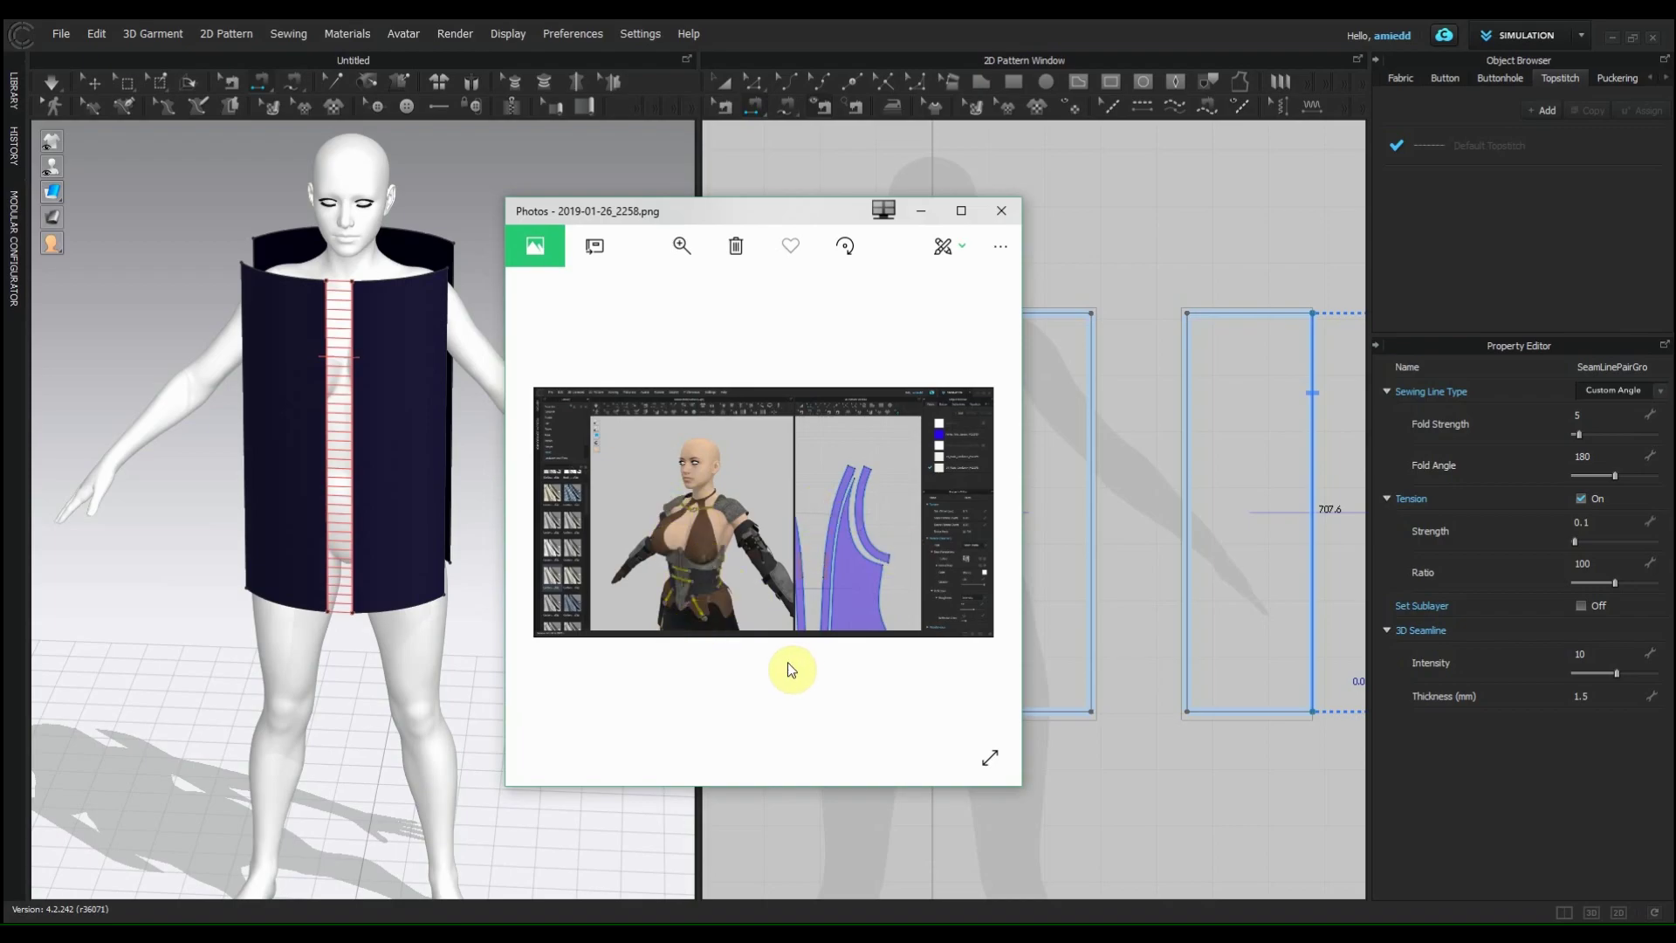
left_click(923, 211)
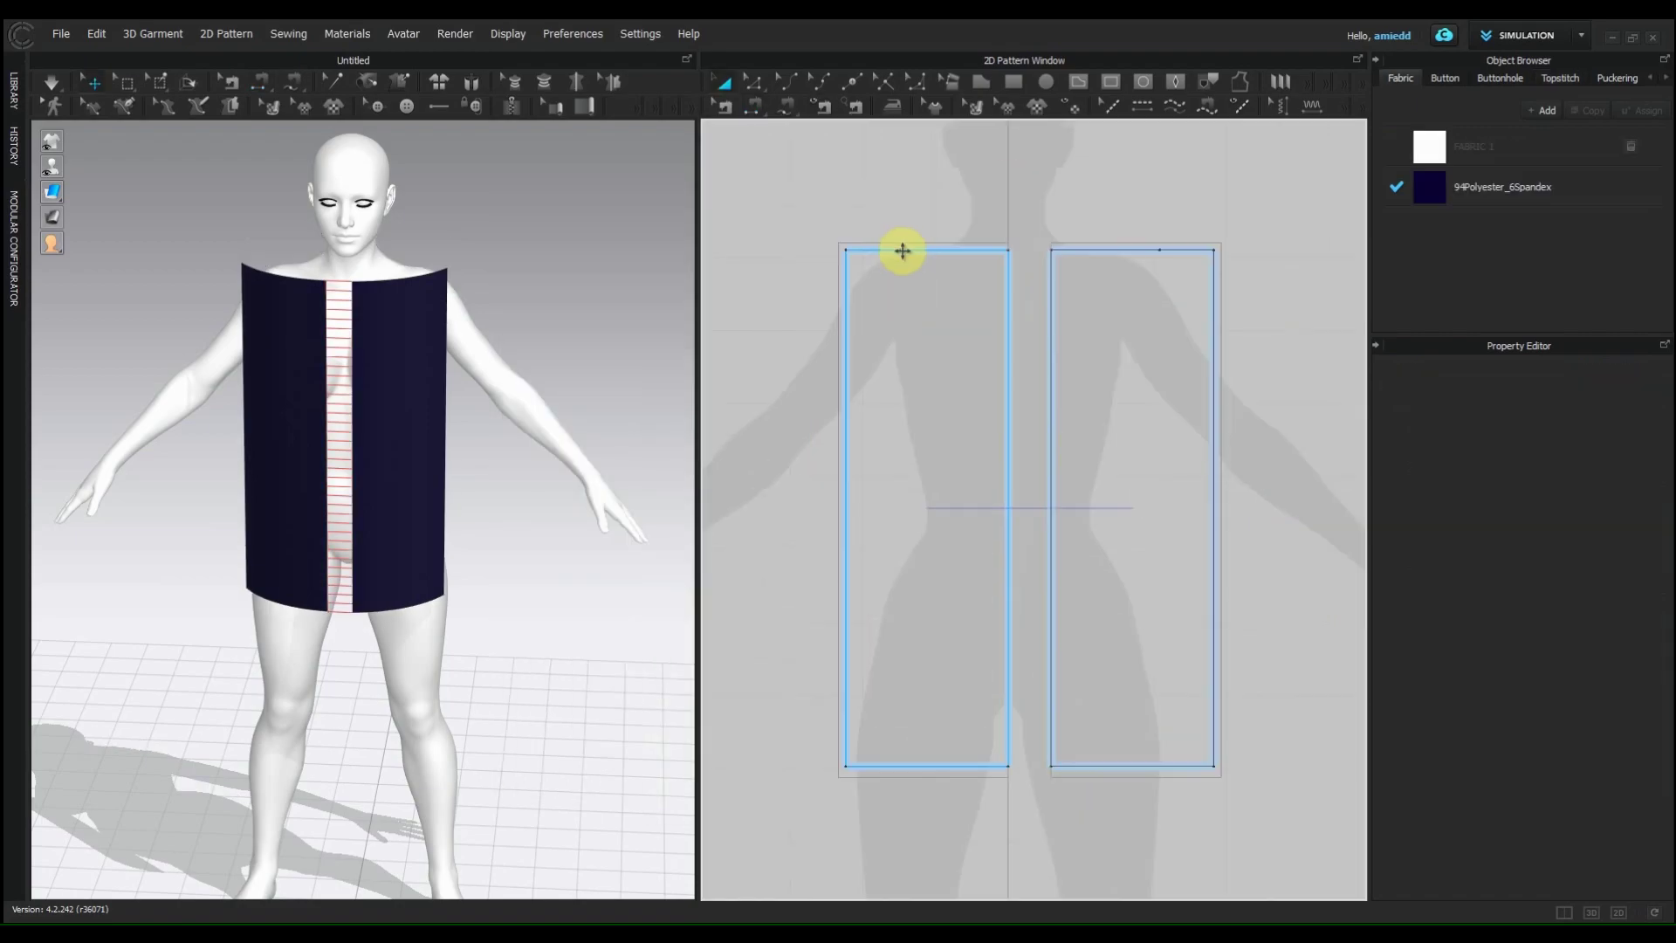
left_click(819, 81)
left_click(901, 251)
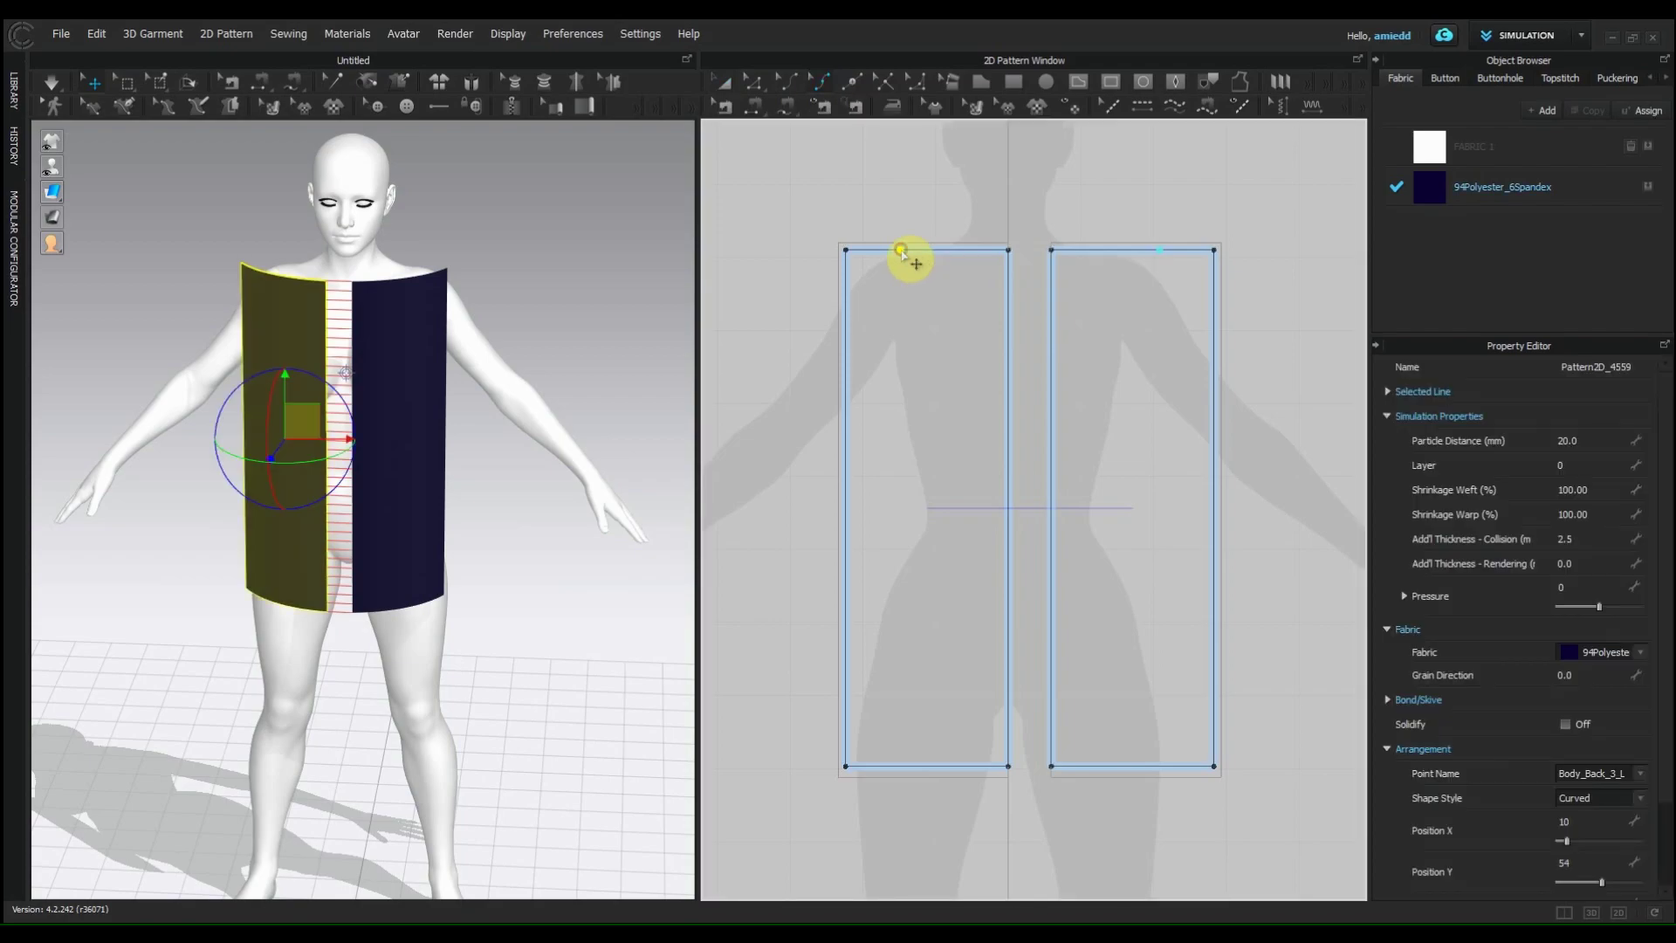
left_click(909, 430)
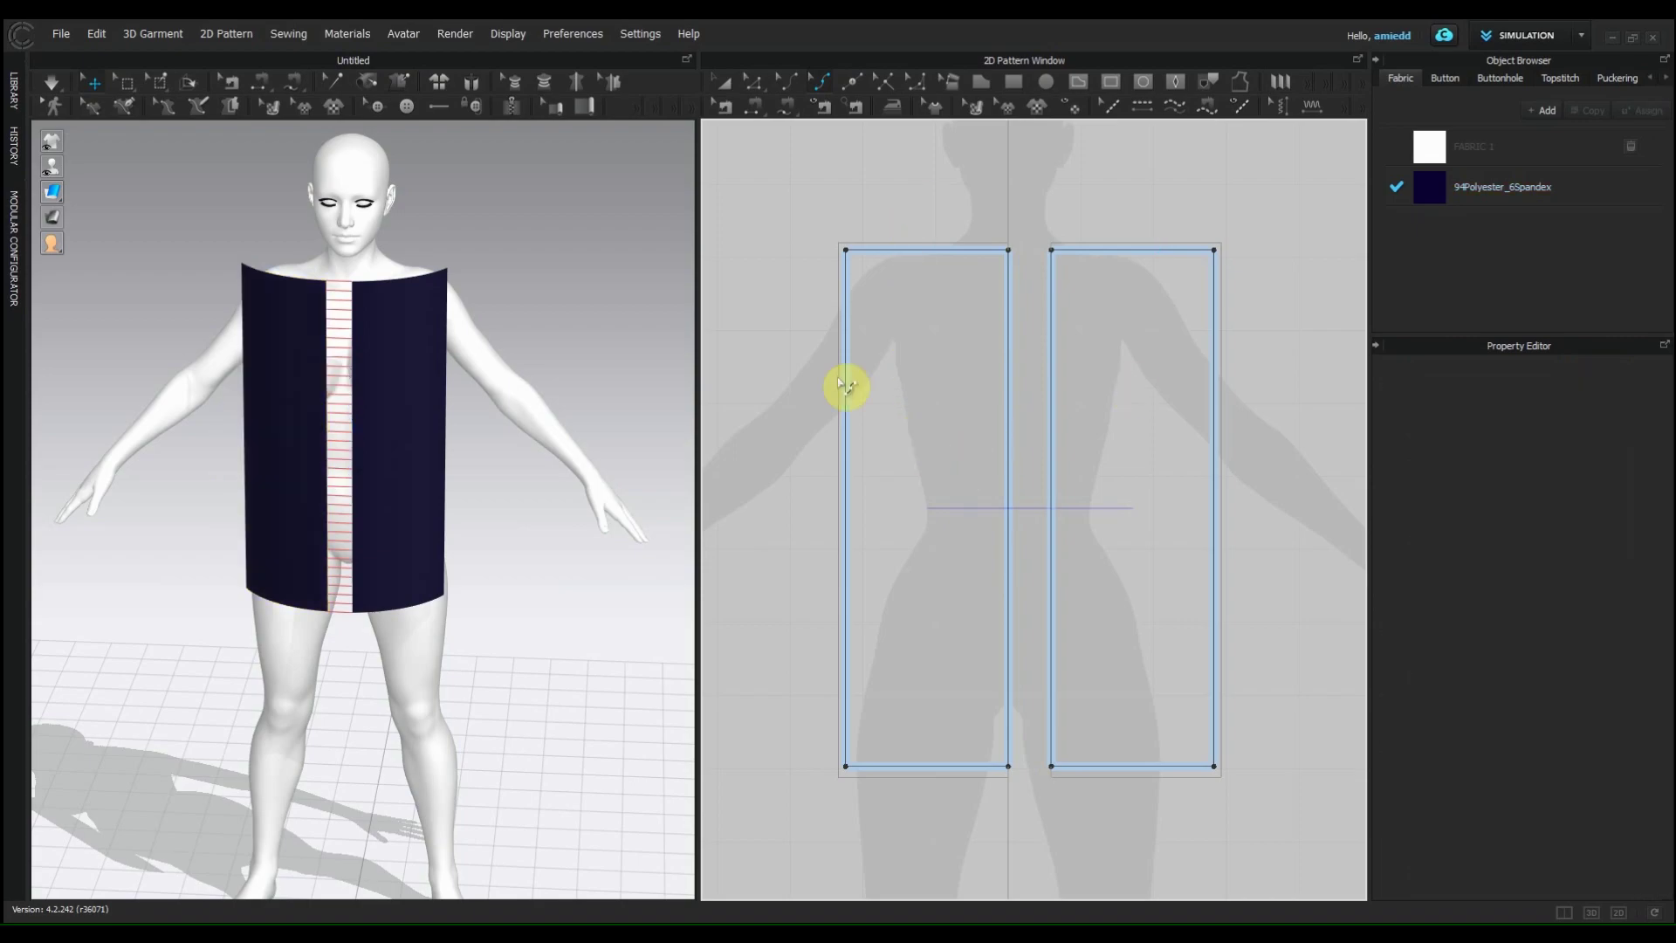
left_click(721, 83)
Step: Add points on the front panel's top edge, 82.0 mm from the outer corner, and on its outer side, and curve the armhole between them
left_click(847, 86)
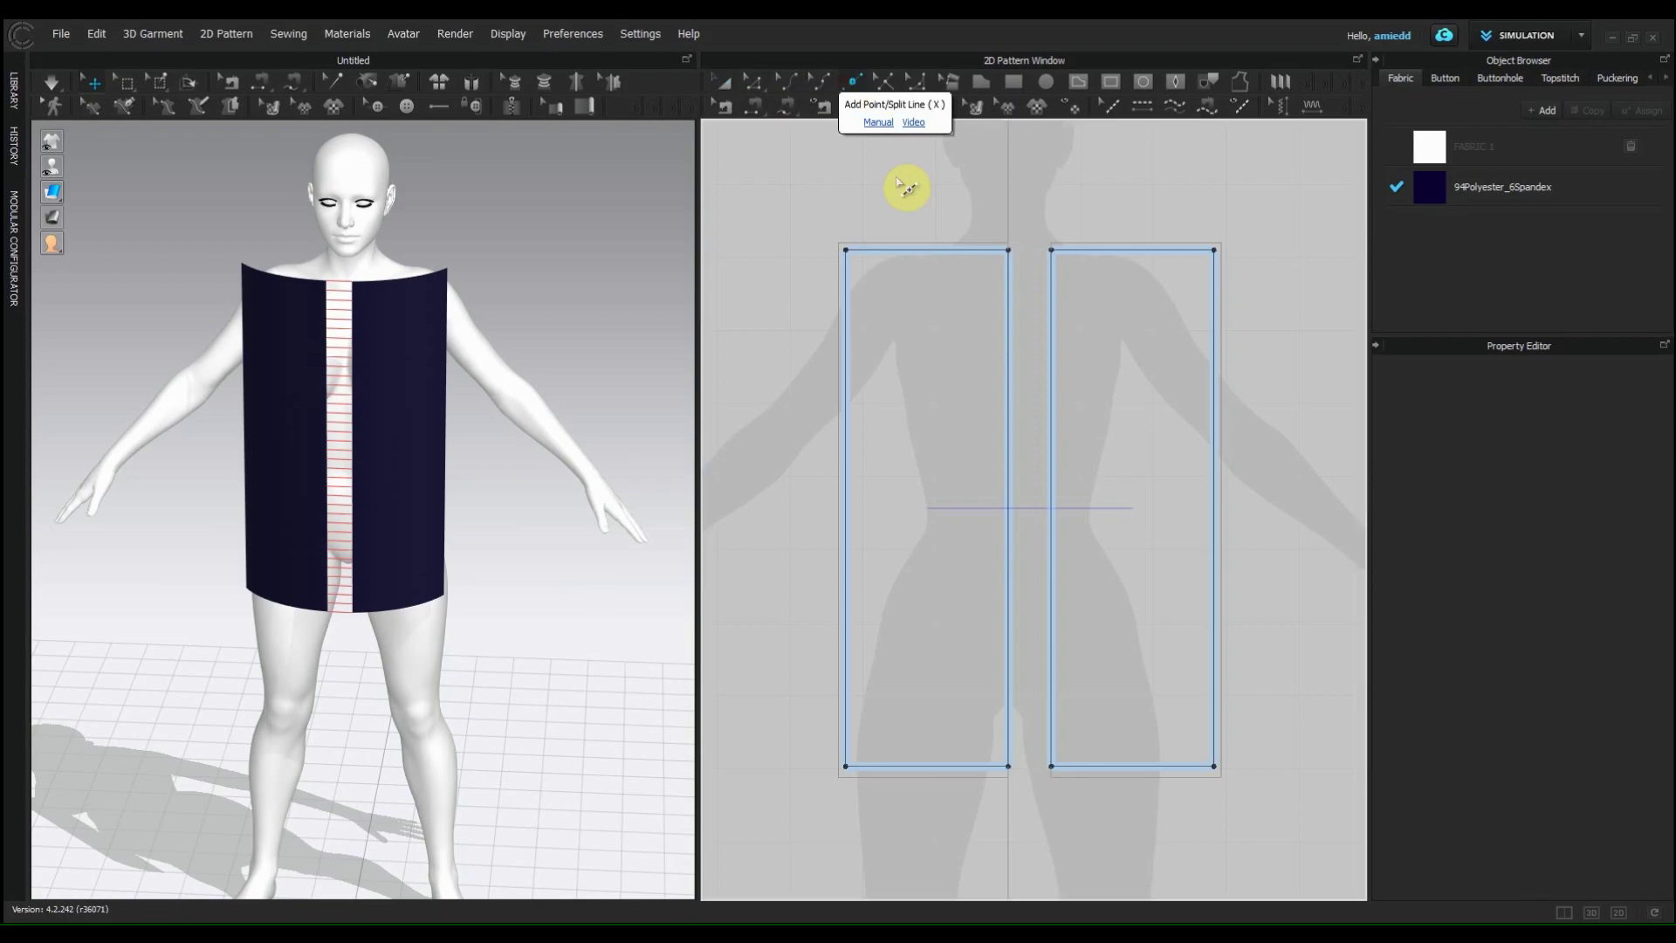
left_click(905, 249)
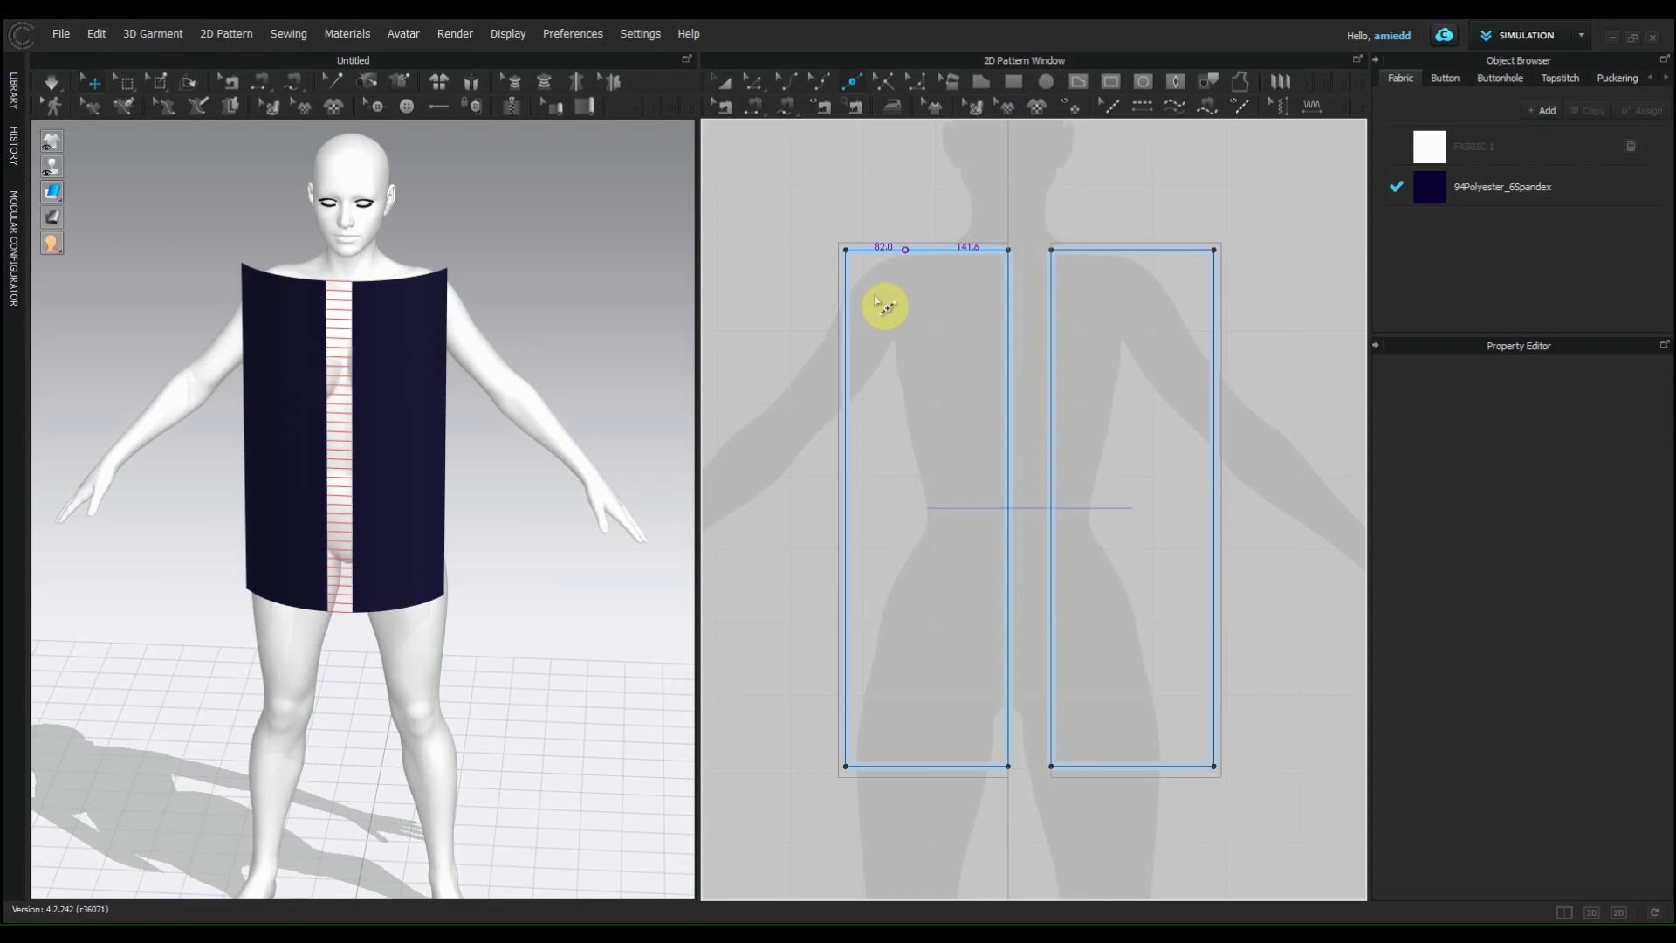
left_click(845, 402)
left_click_drag(849, 278, 928, 236)
scroll(923, 238, "up", 2)
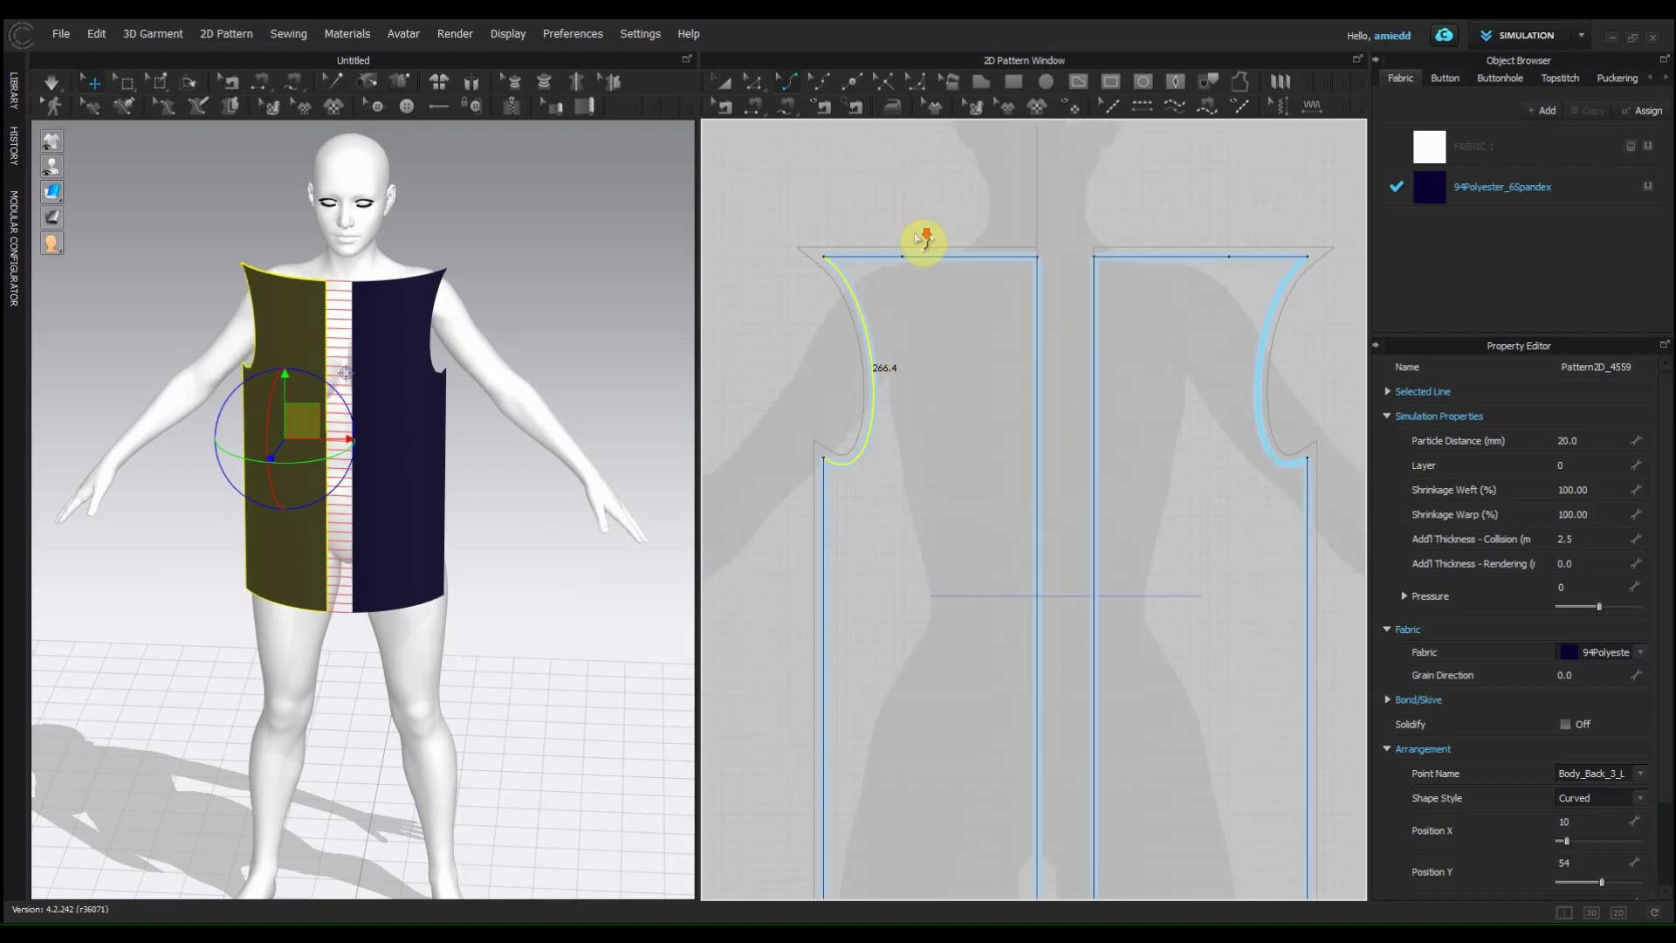
Step: Move the front panel's outer shoulder corner down and inward to slope the shoulder line
scroll(924, 238, "up", 1)
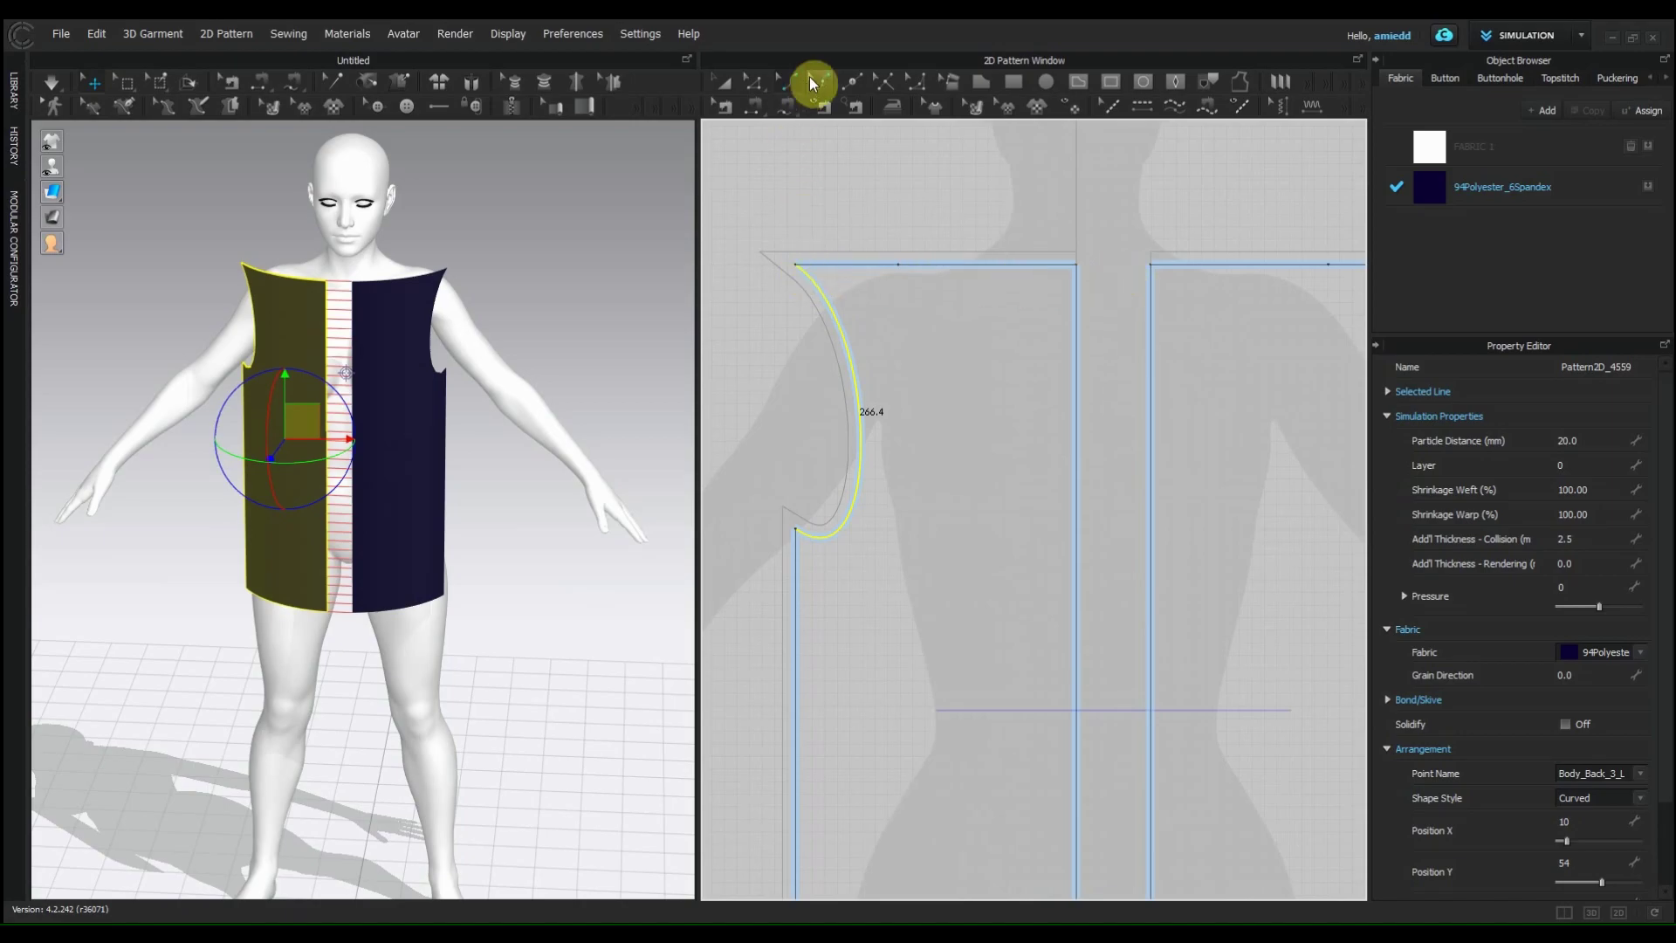
left_click(756, 82)
left_click_drag(794, 264, 821, 312)
scroll(1044, 483, "down", 1)
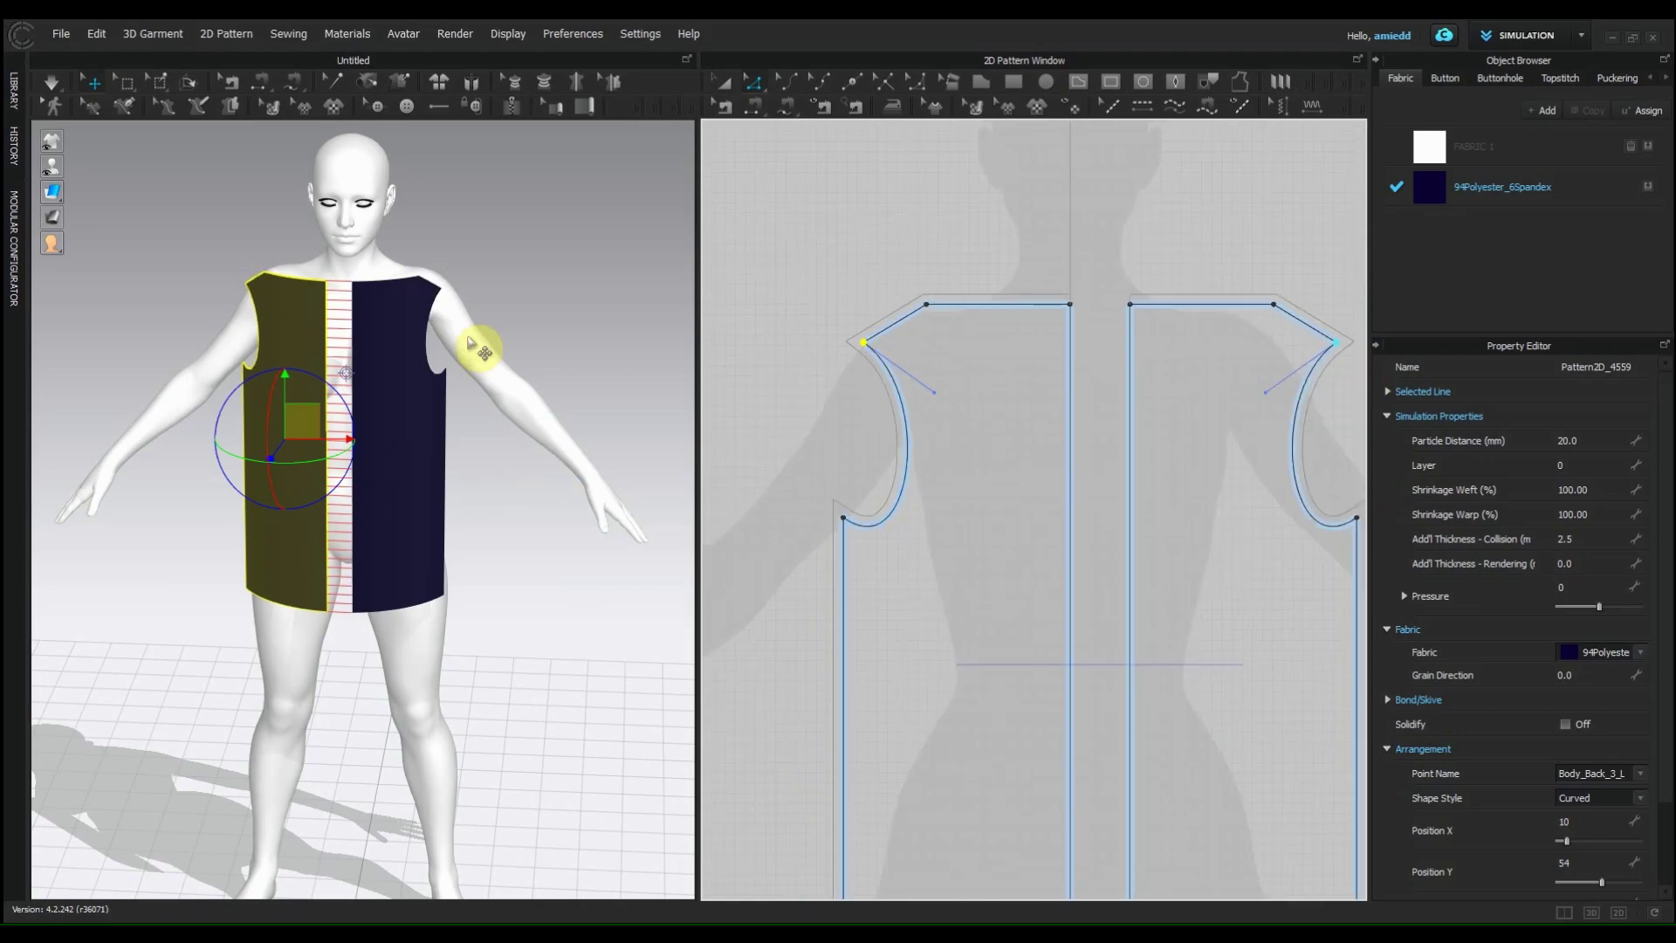
scroll(468, 342, "up", 3)
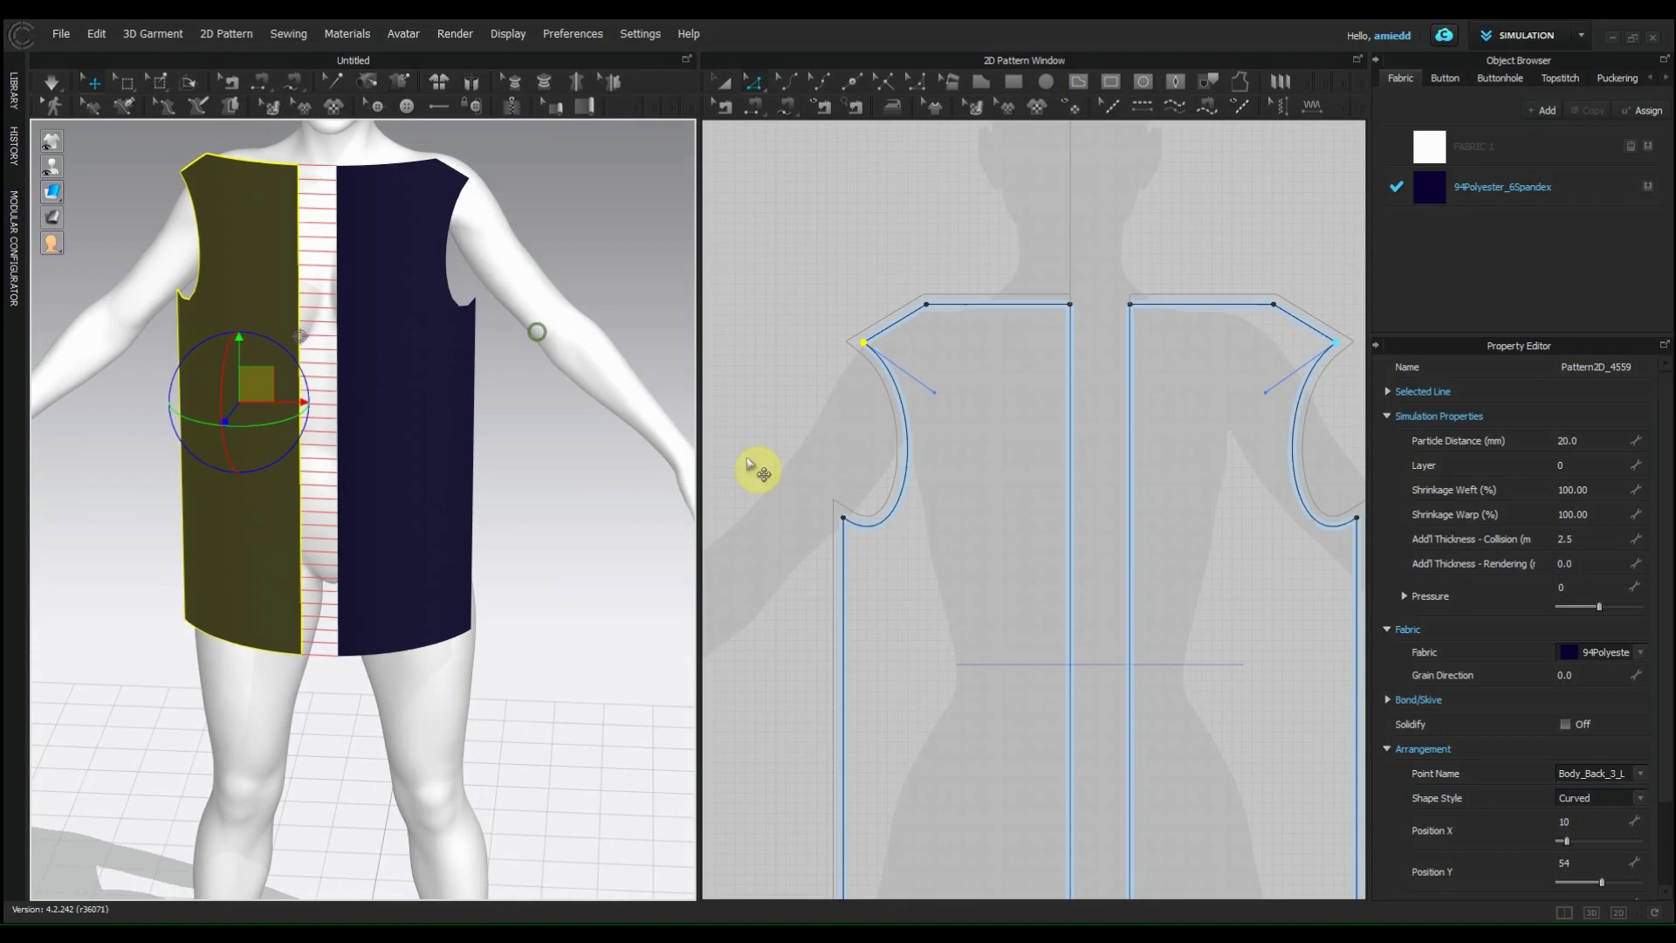
Step: Add a point on the front panel's hem near the centre edge and move the outer hem corner up and inward to slant the hem
scroll(877, 558, "up", 1)
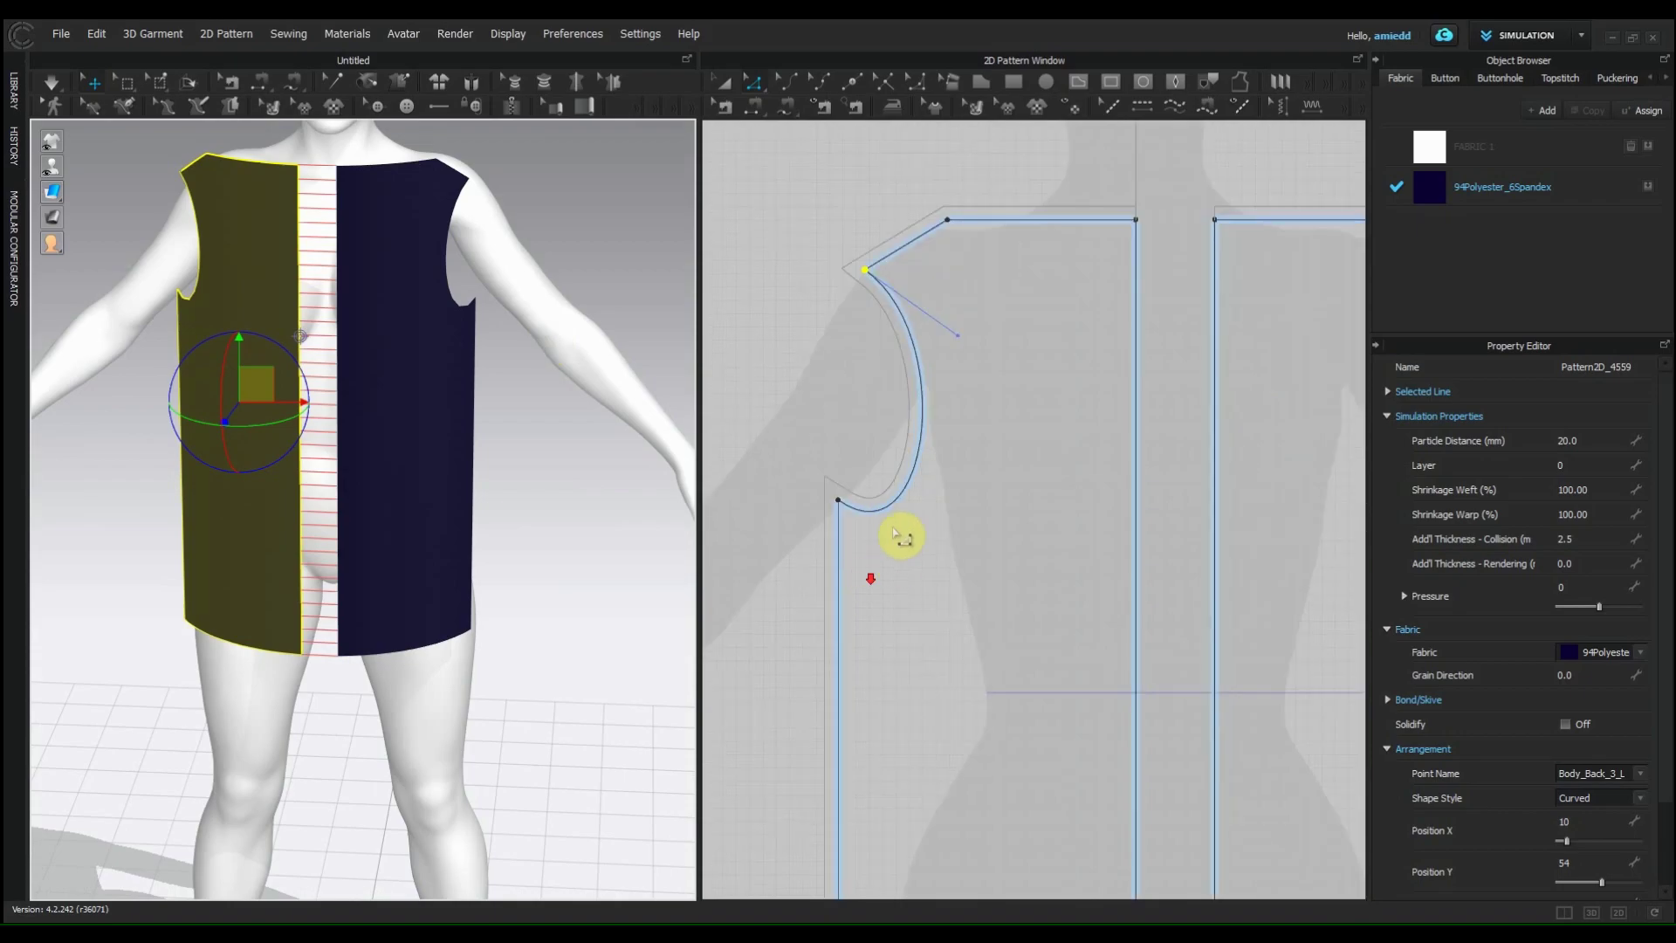
scroll(929, 608, "down", 4)
scroll(947, 653, "up", 1)
right_click_drag(947, 652, 925, 381)
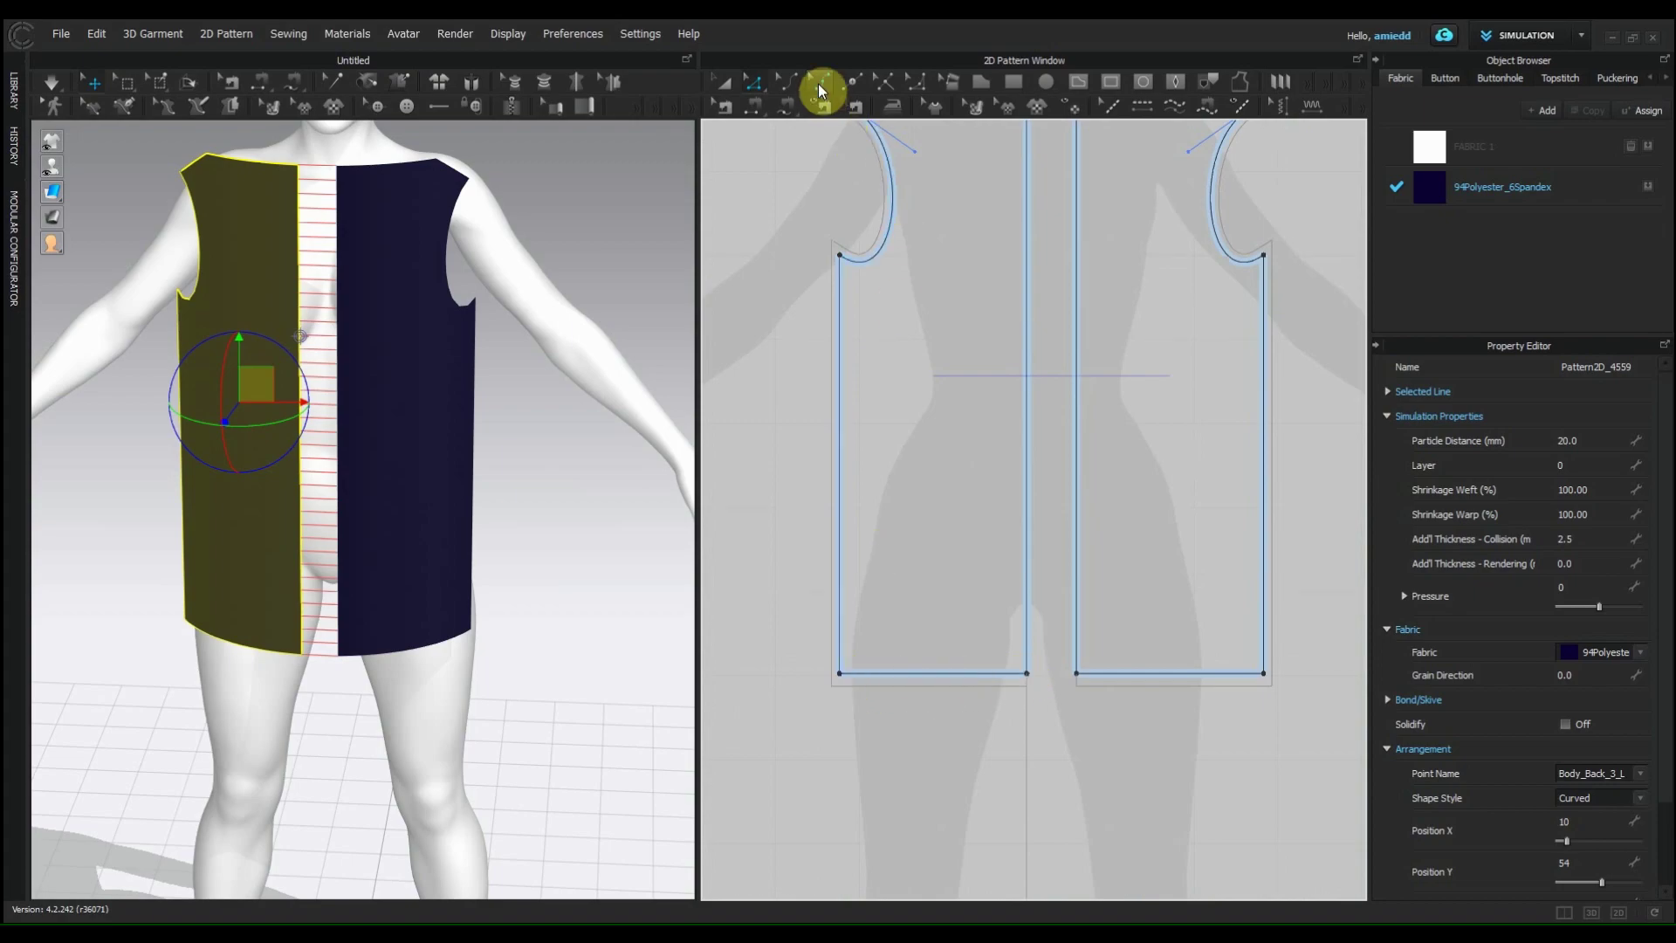
left_click(851, 80)
left_click(1006, 673)
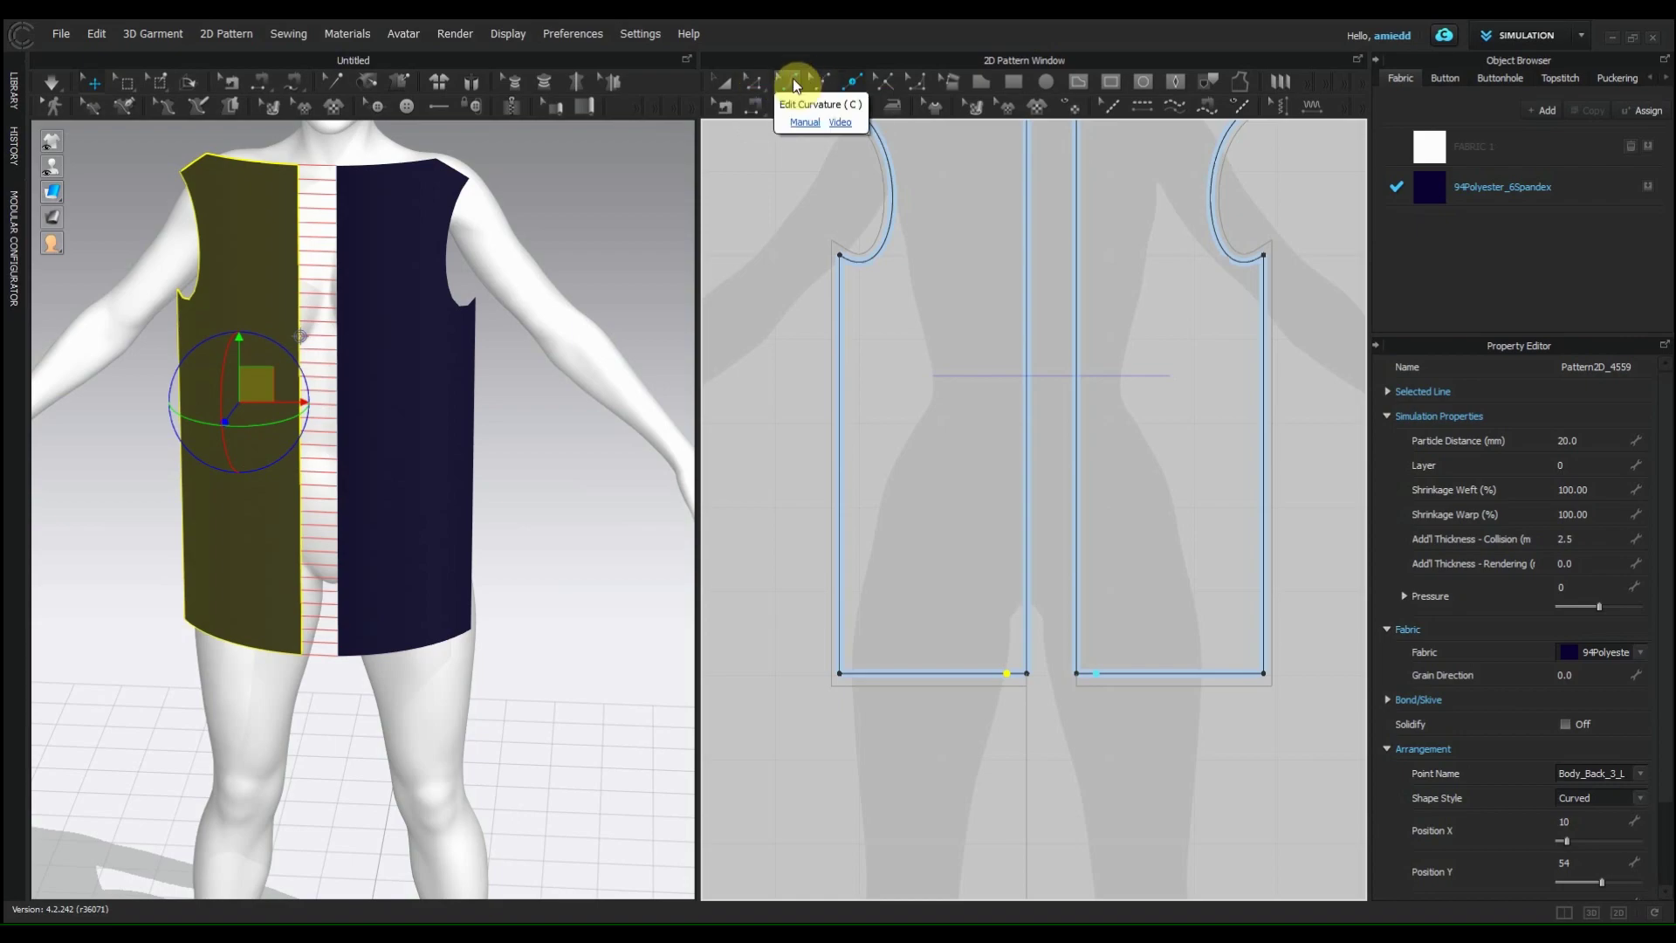
left_click(817, 79)
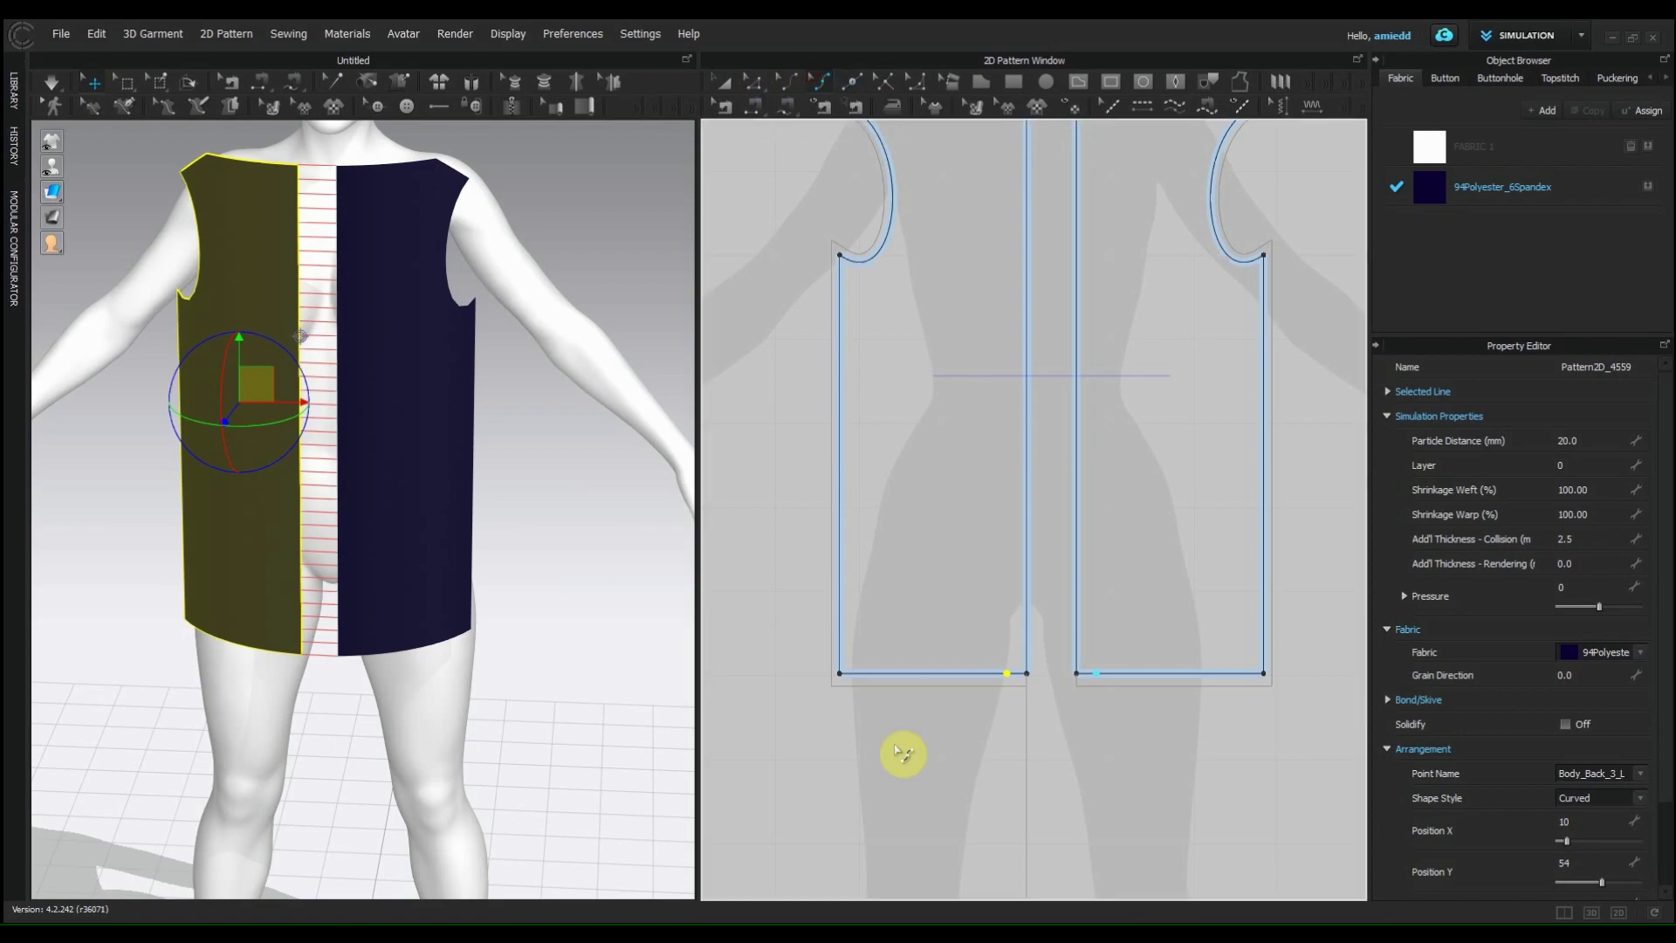
left_click(838, 672)
left_click_drag(839, 674, 868, 500)
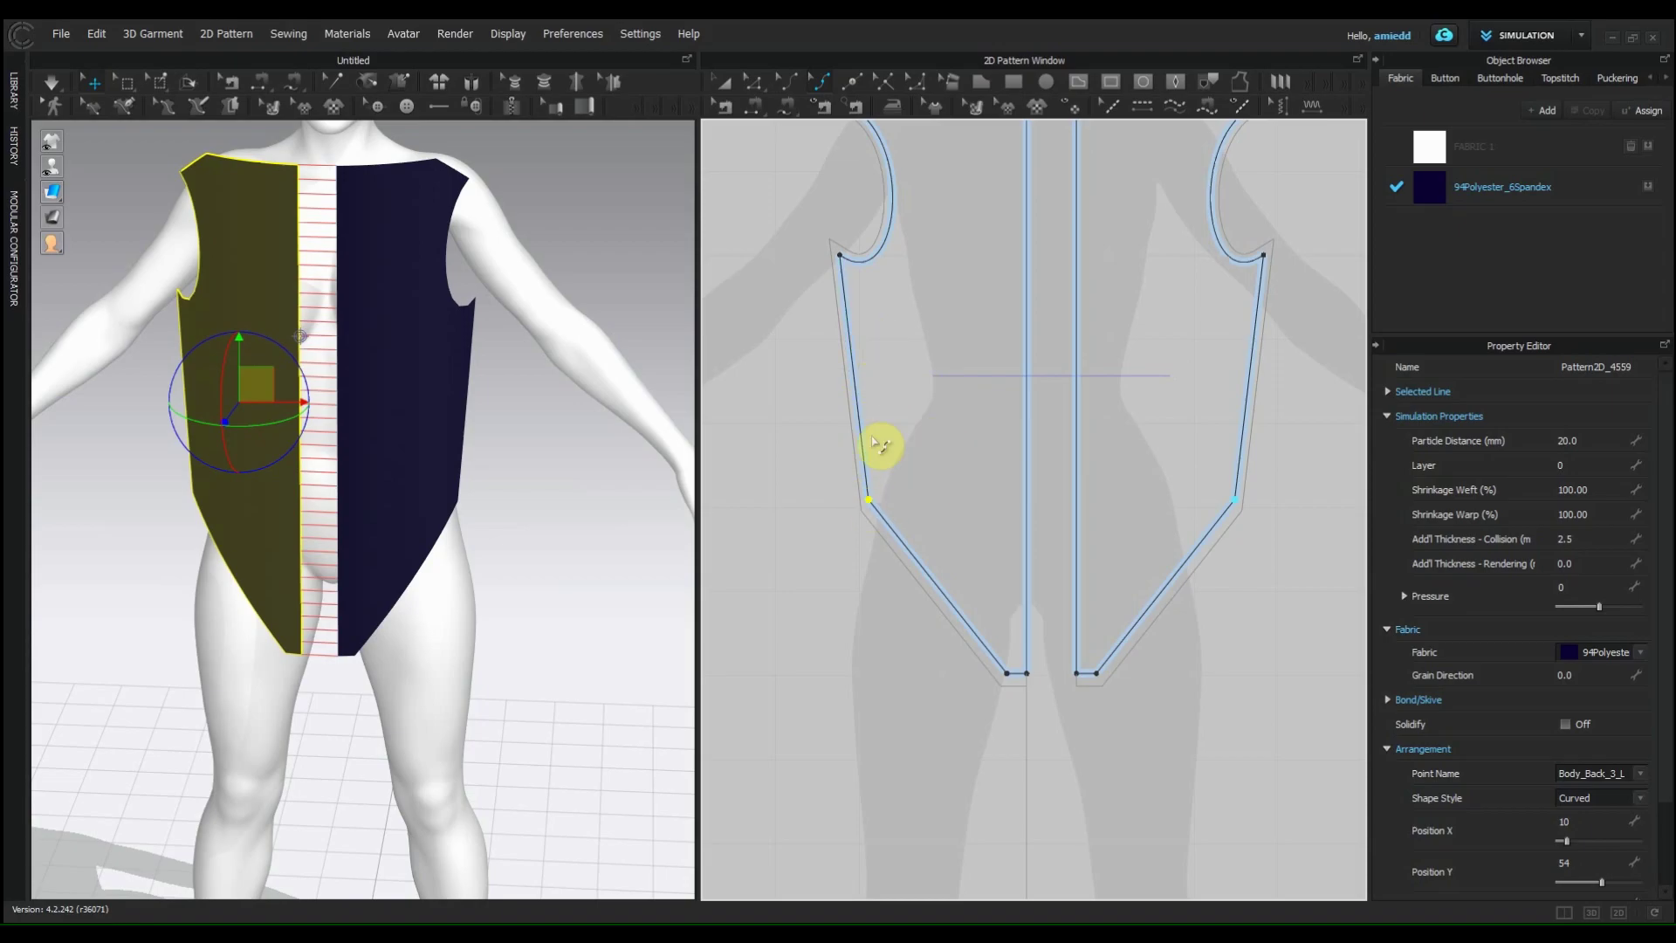
Step: Move the front panel's underarm corner inward and slightly down to narrow the side
left_click(756, 82)
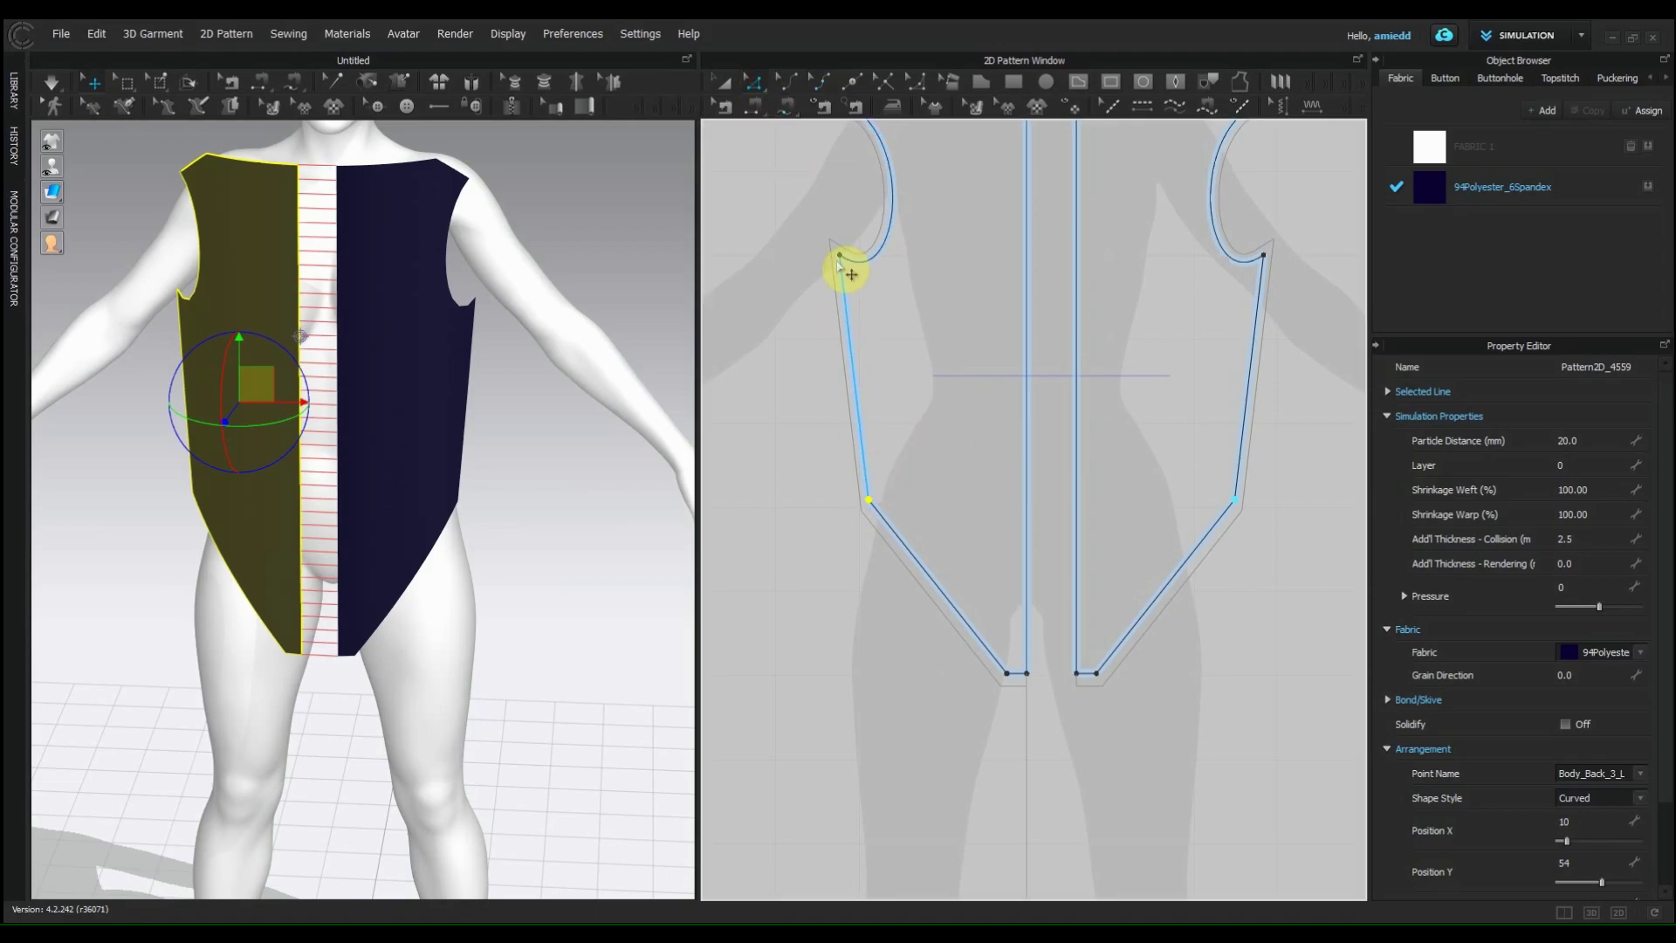
left_click_drag(837, 255, 868, 278)
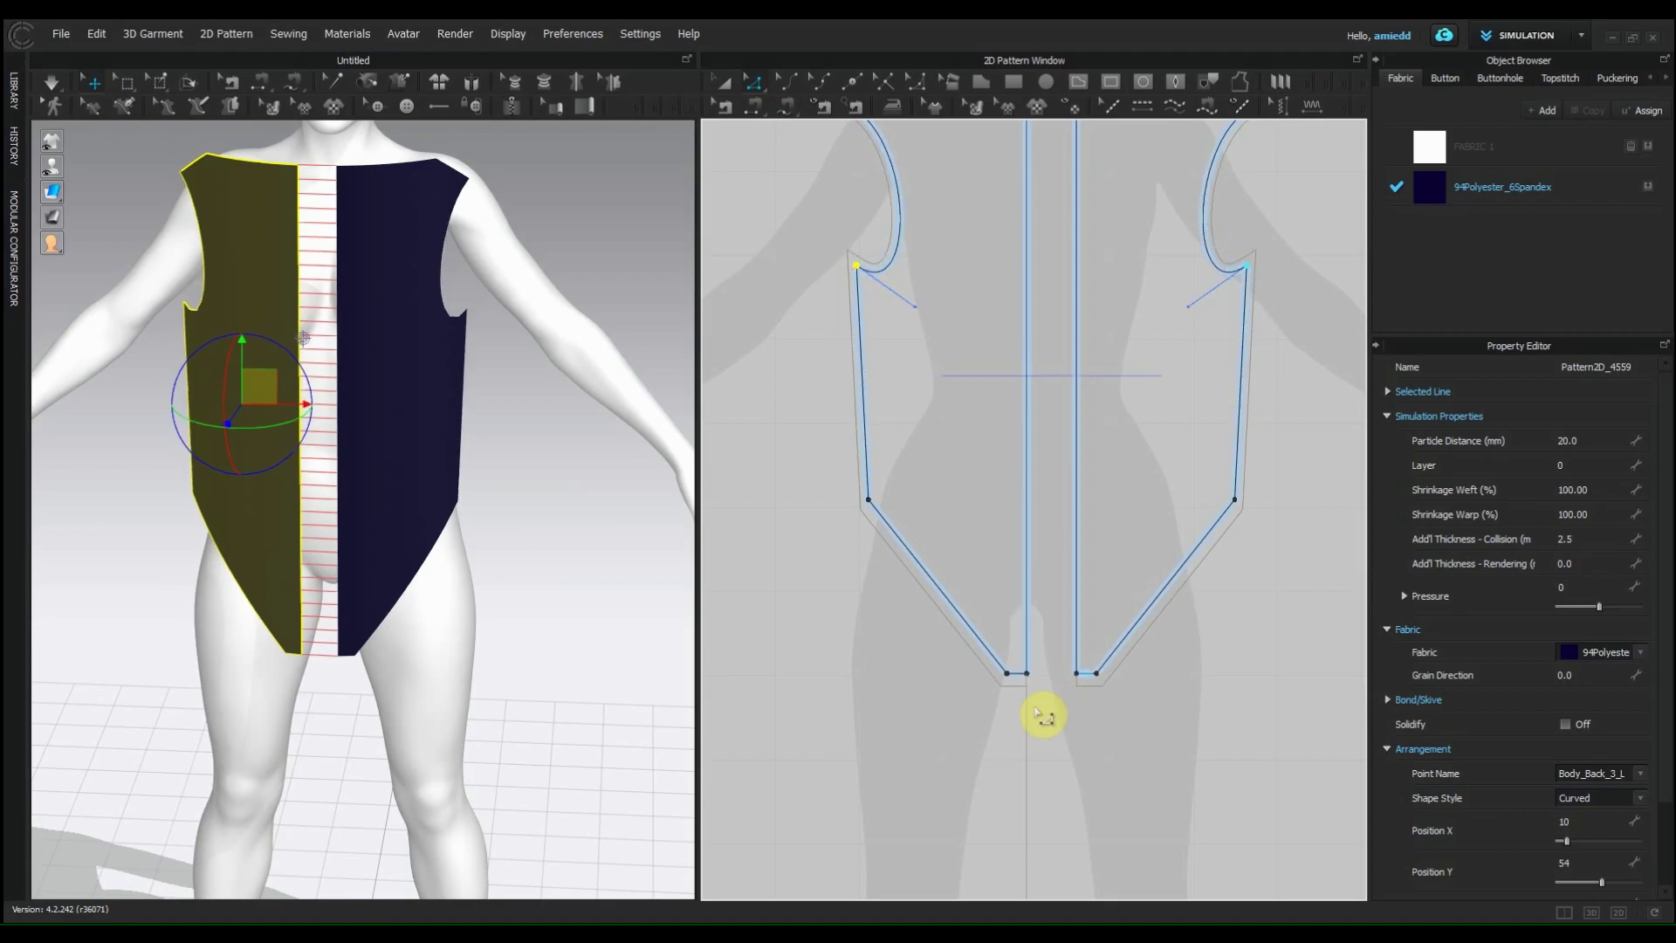
scroll(1008, 679, "down", 3)
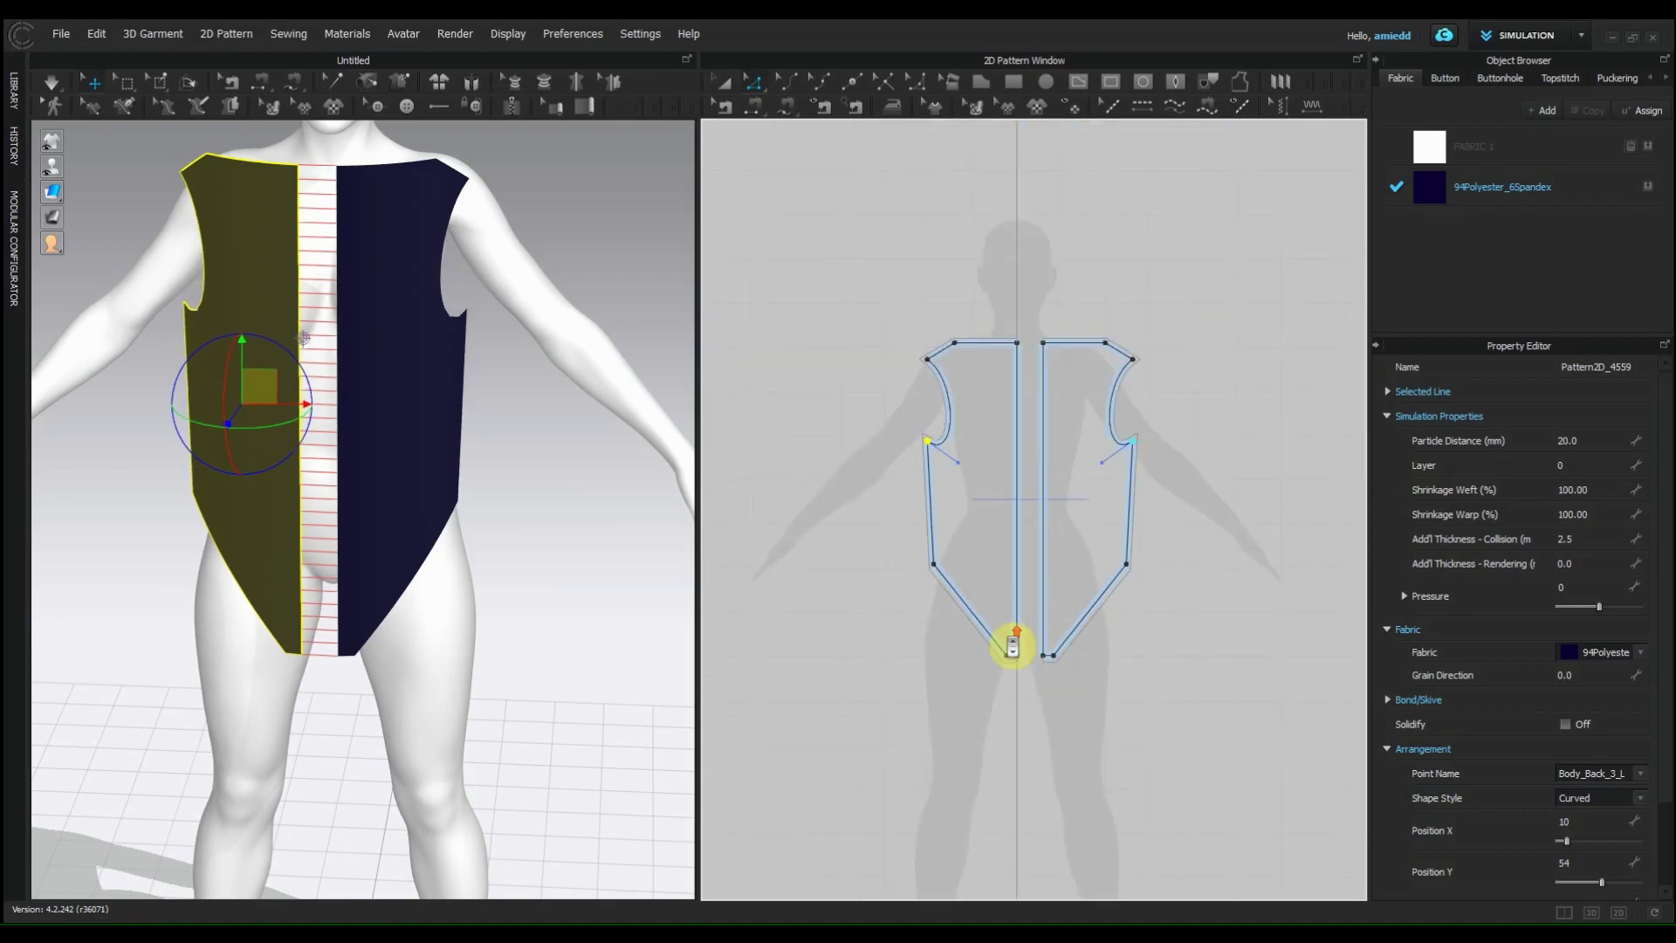
Step: Copy the front panel on the avatar's left side and mirror-paste it beside the avatar silhouette in the 2D pattern
left_click(721, 81)
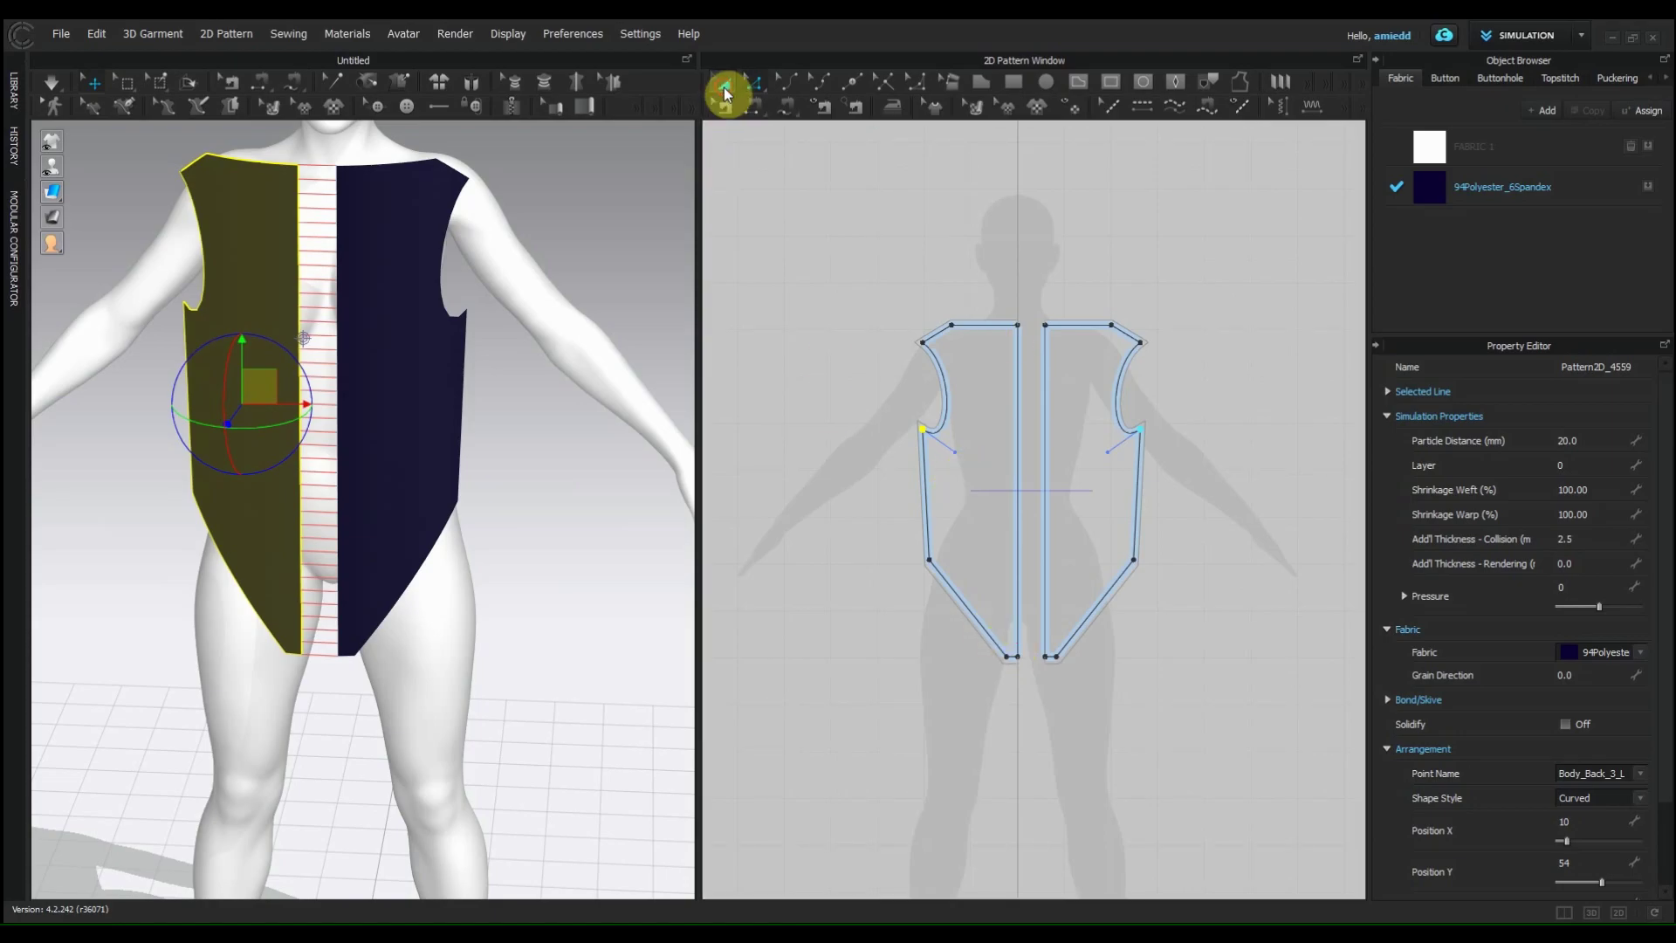
scroll(172, 413, "down", 2)
right_click_drag(200, 563, 626, 410)
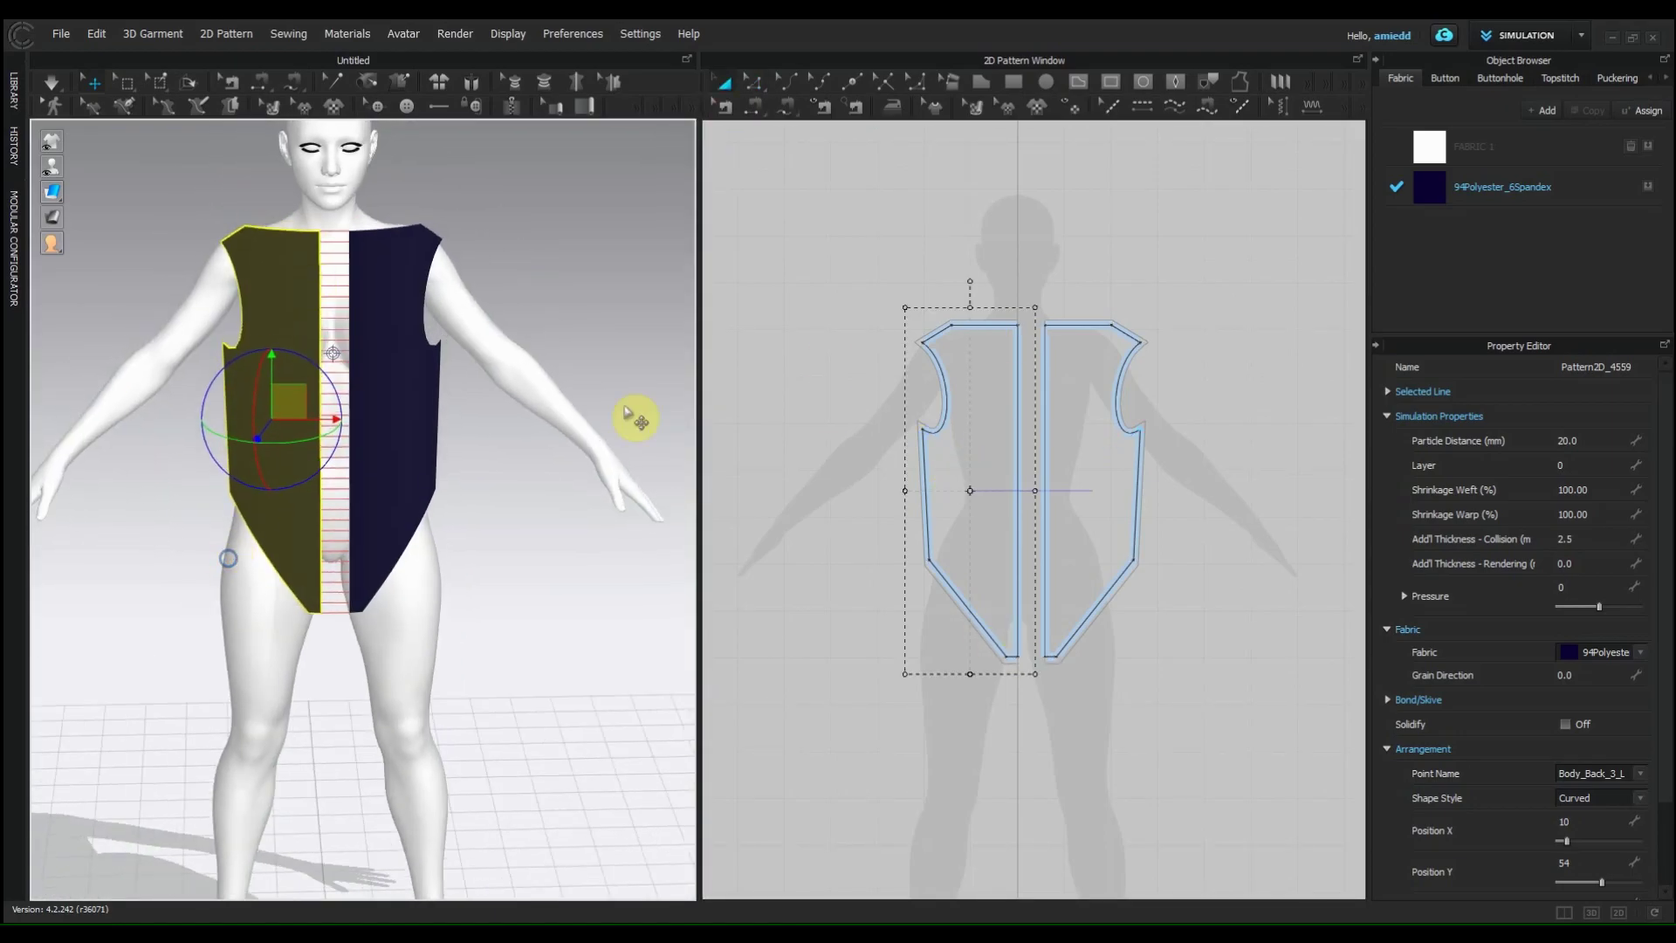
left_click(1103, 463)
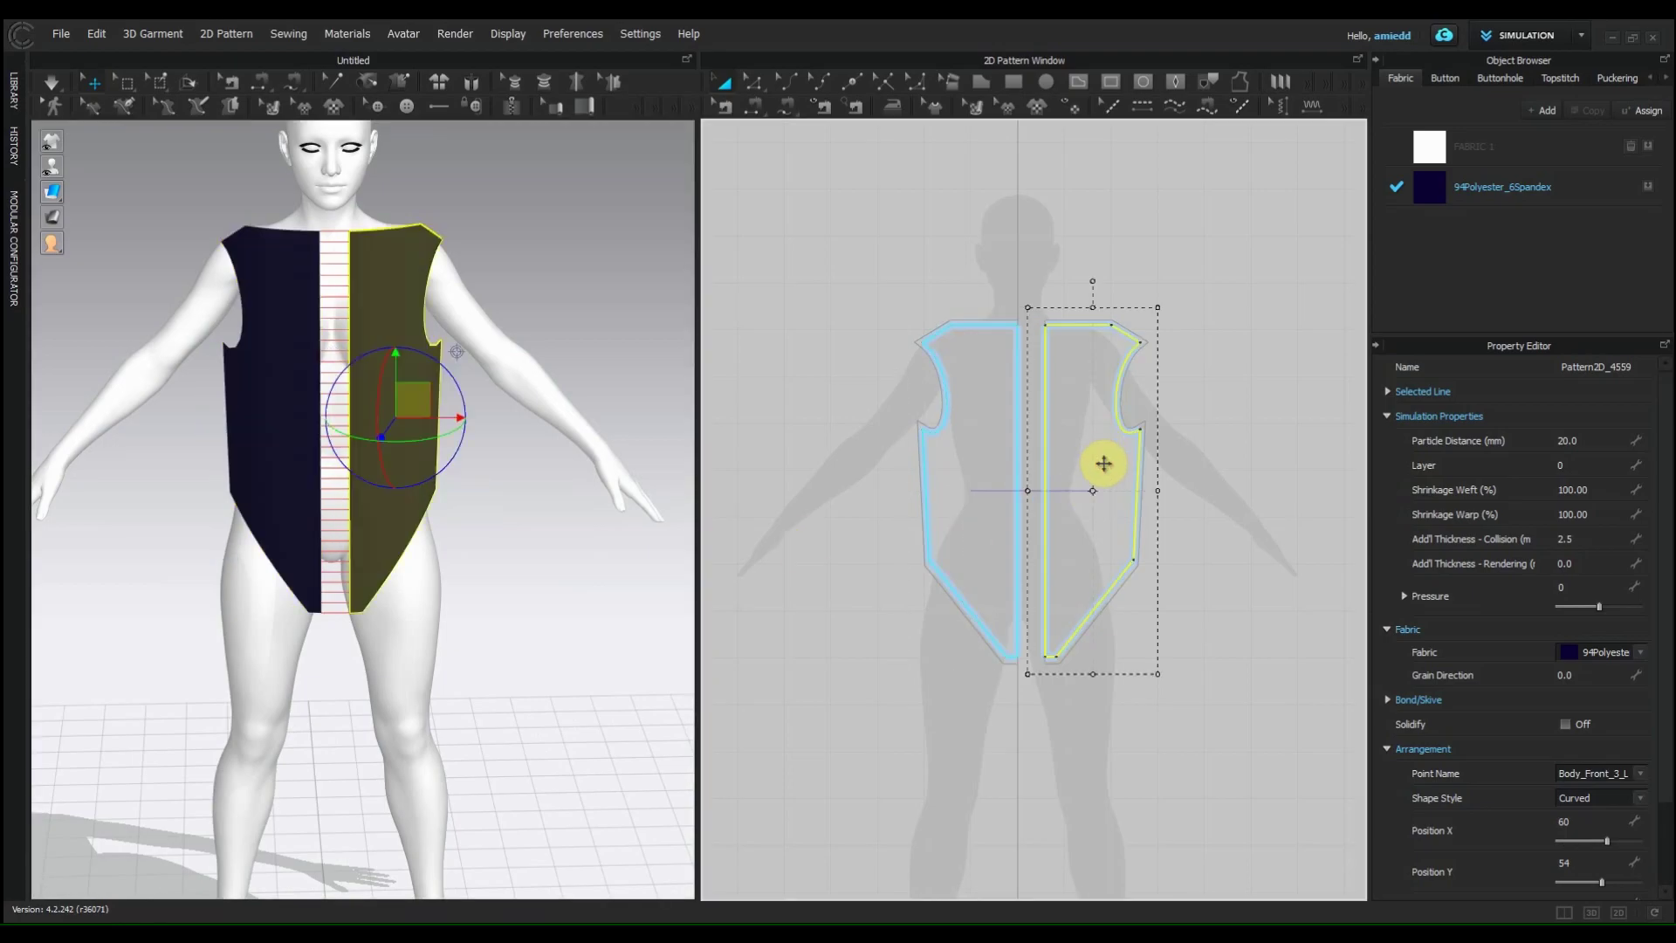
right_click(1104, 469)
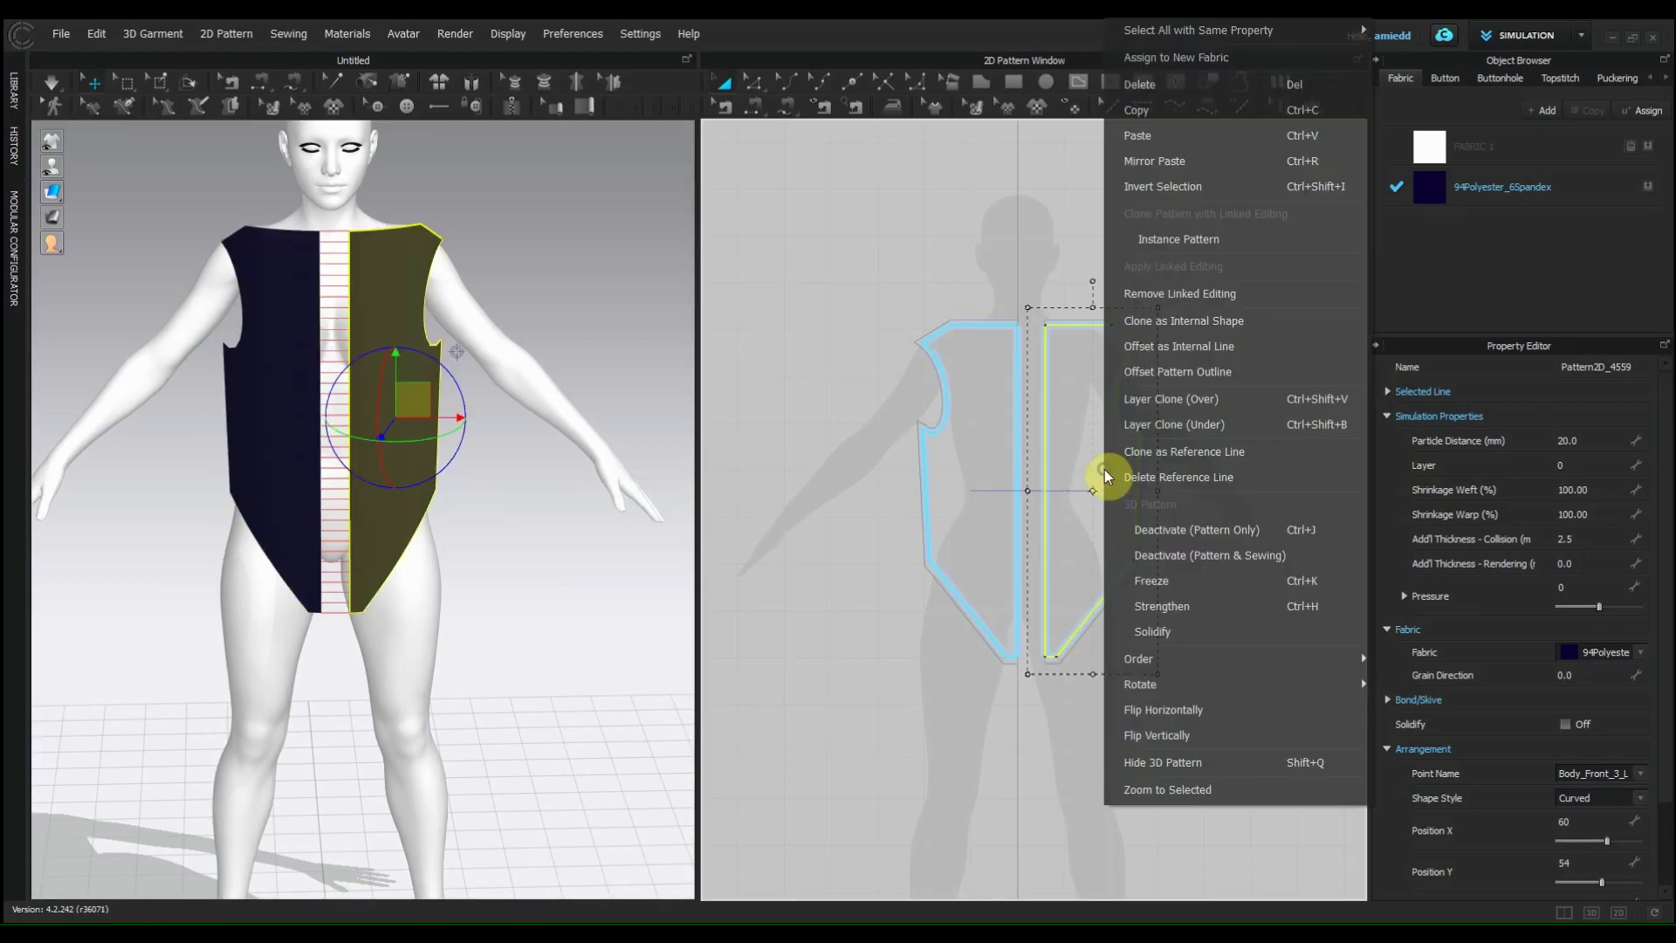
left_click(1161, 112)
right_click_drag(1261, 562, 1102, 454)
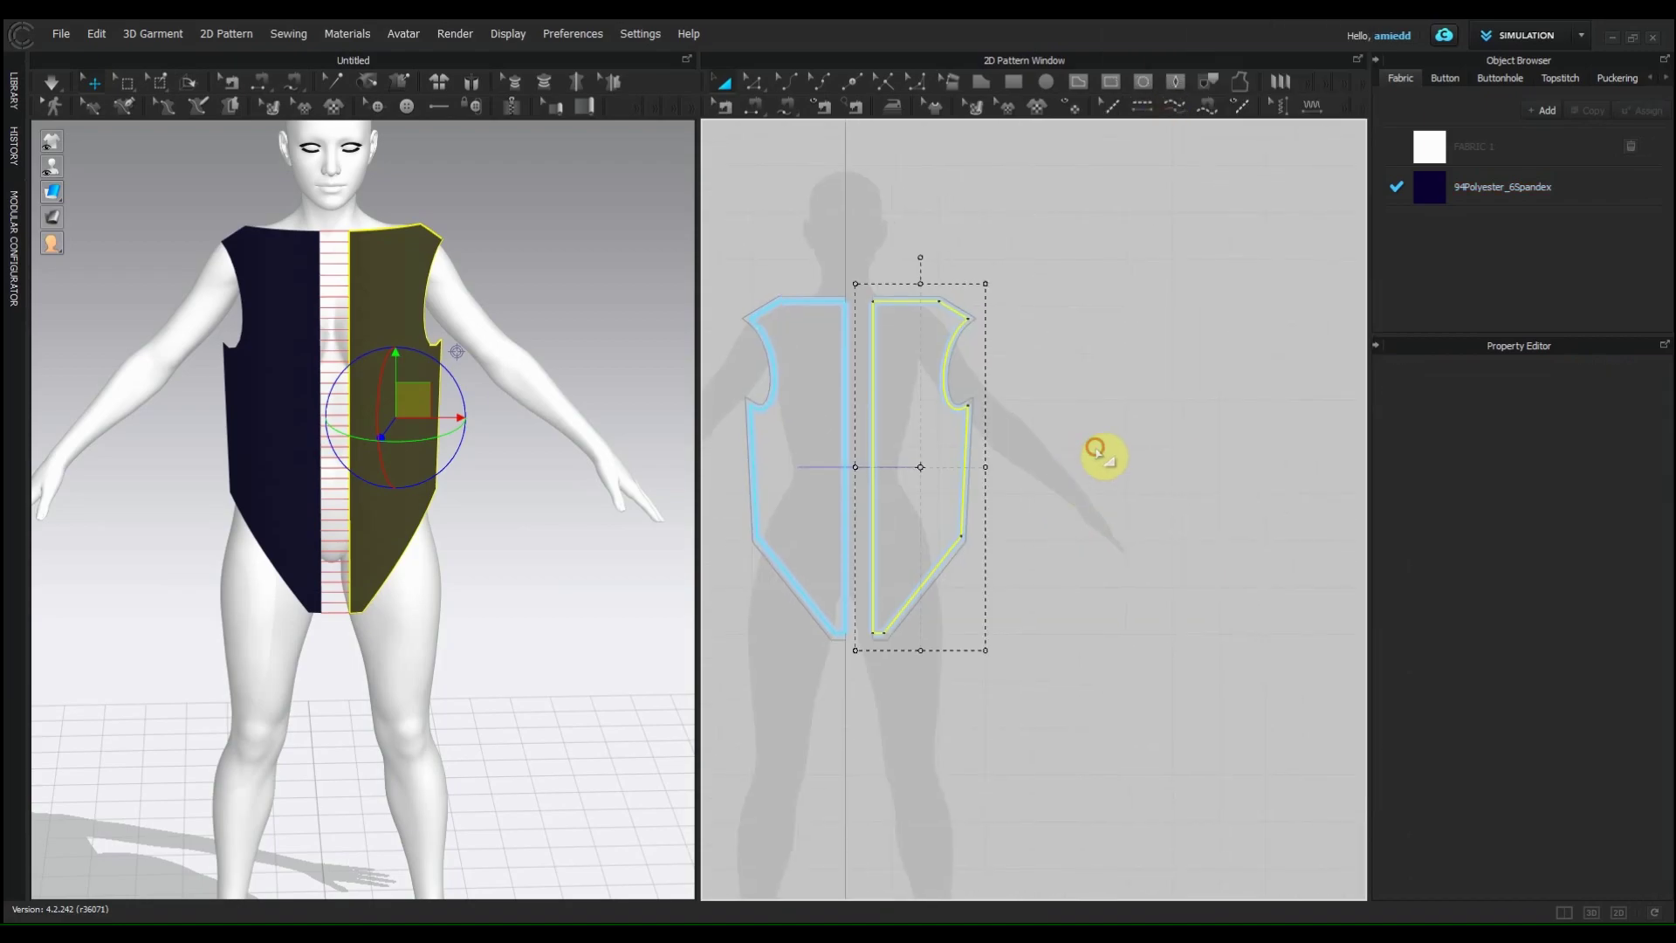
right_click(1102, 454)
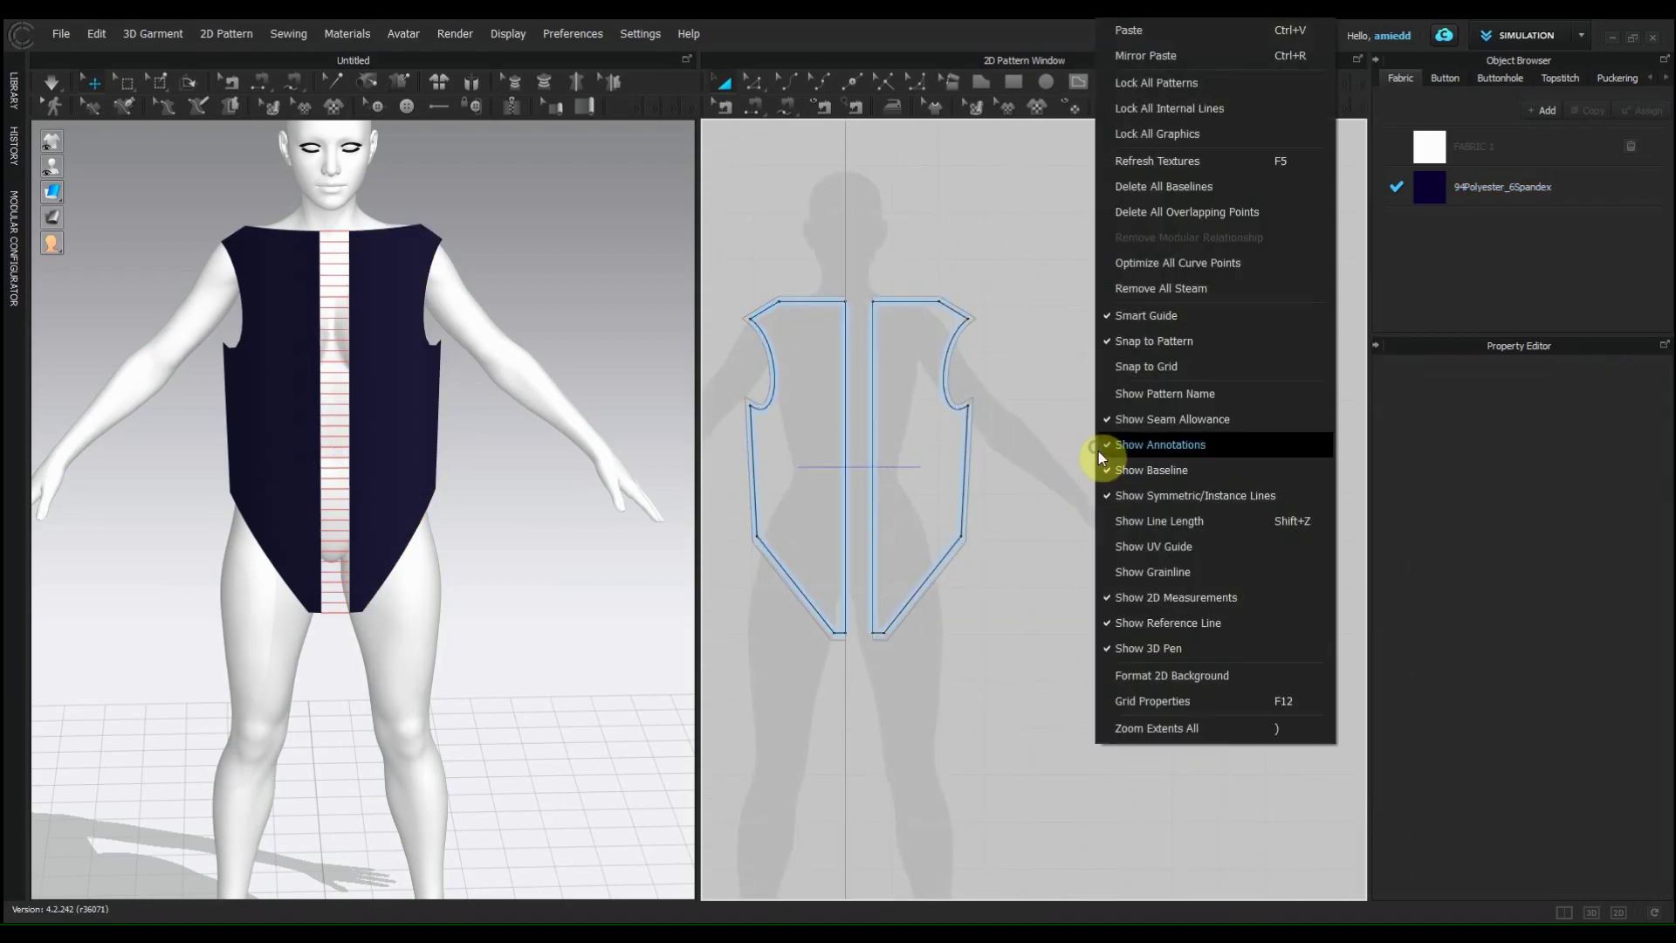
left_click(1173, 57)
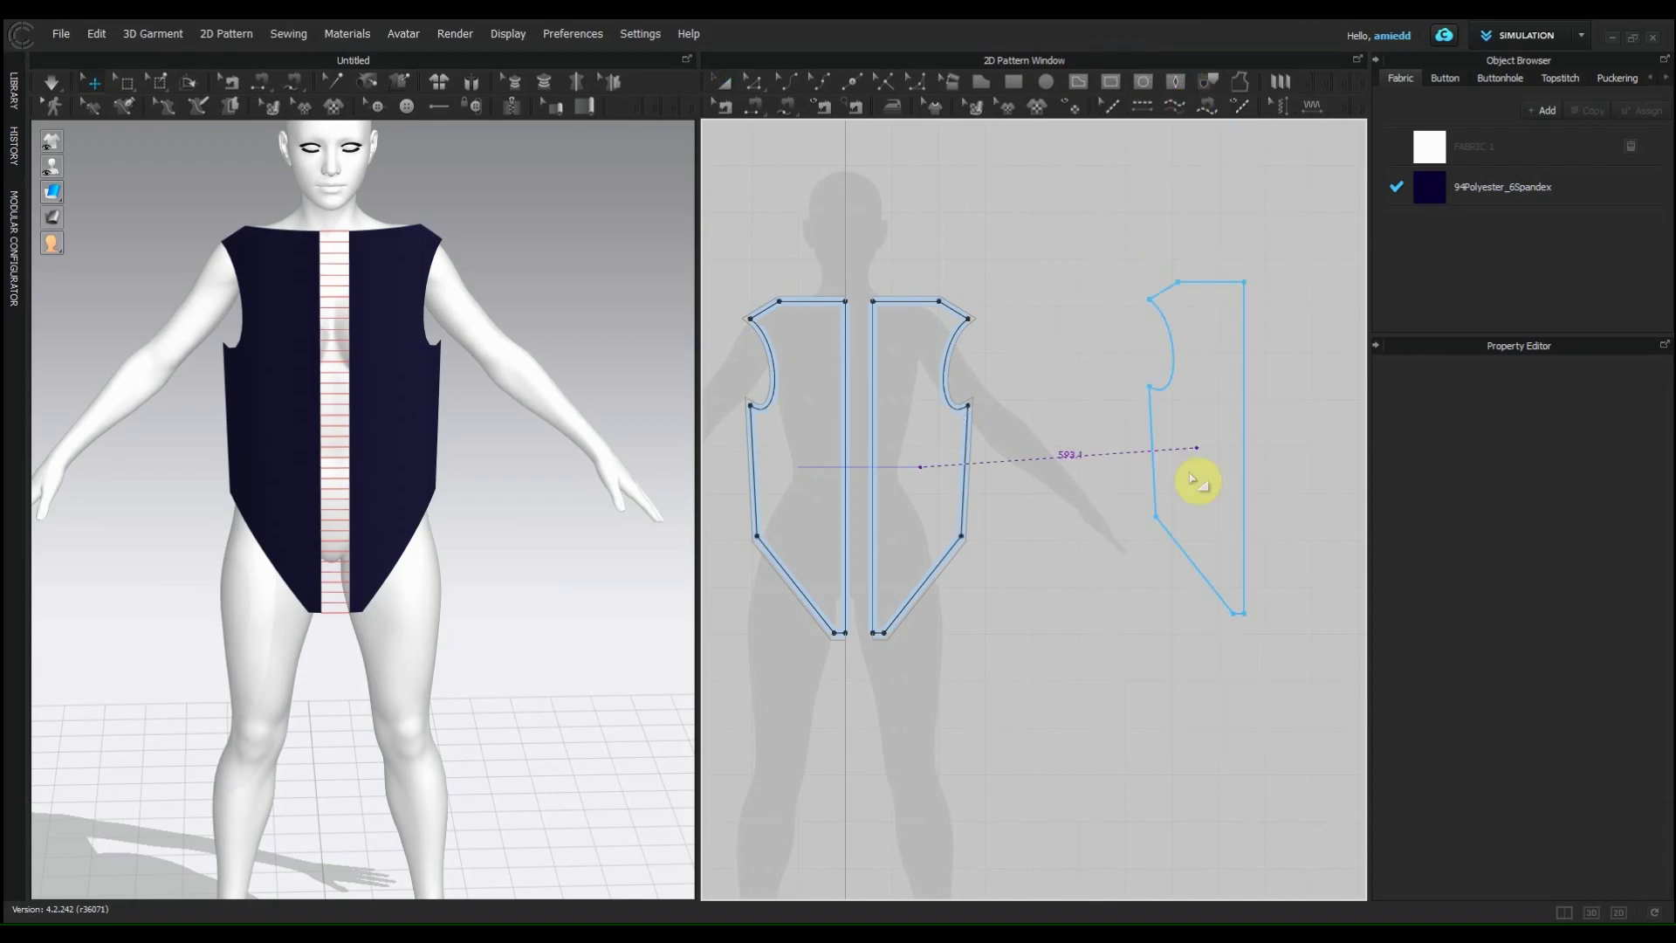
left_click(1115, 463)
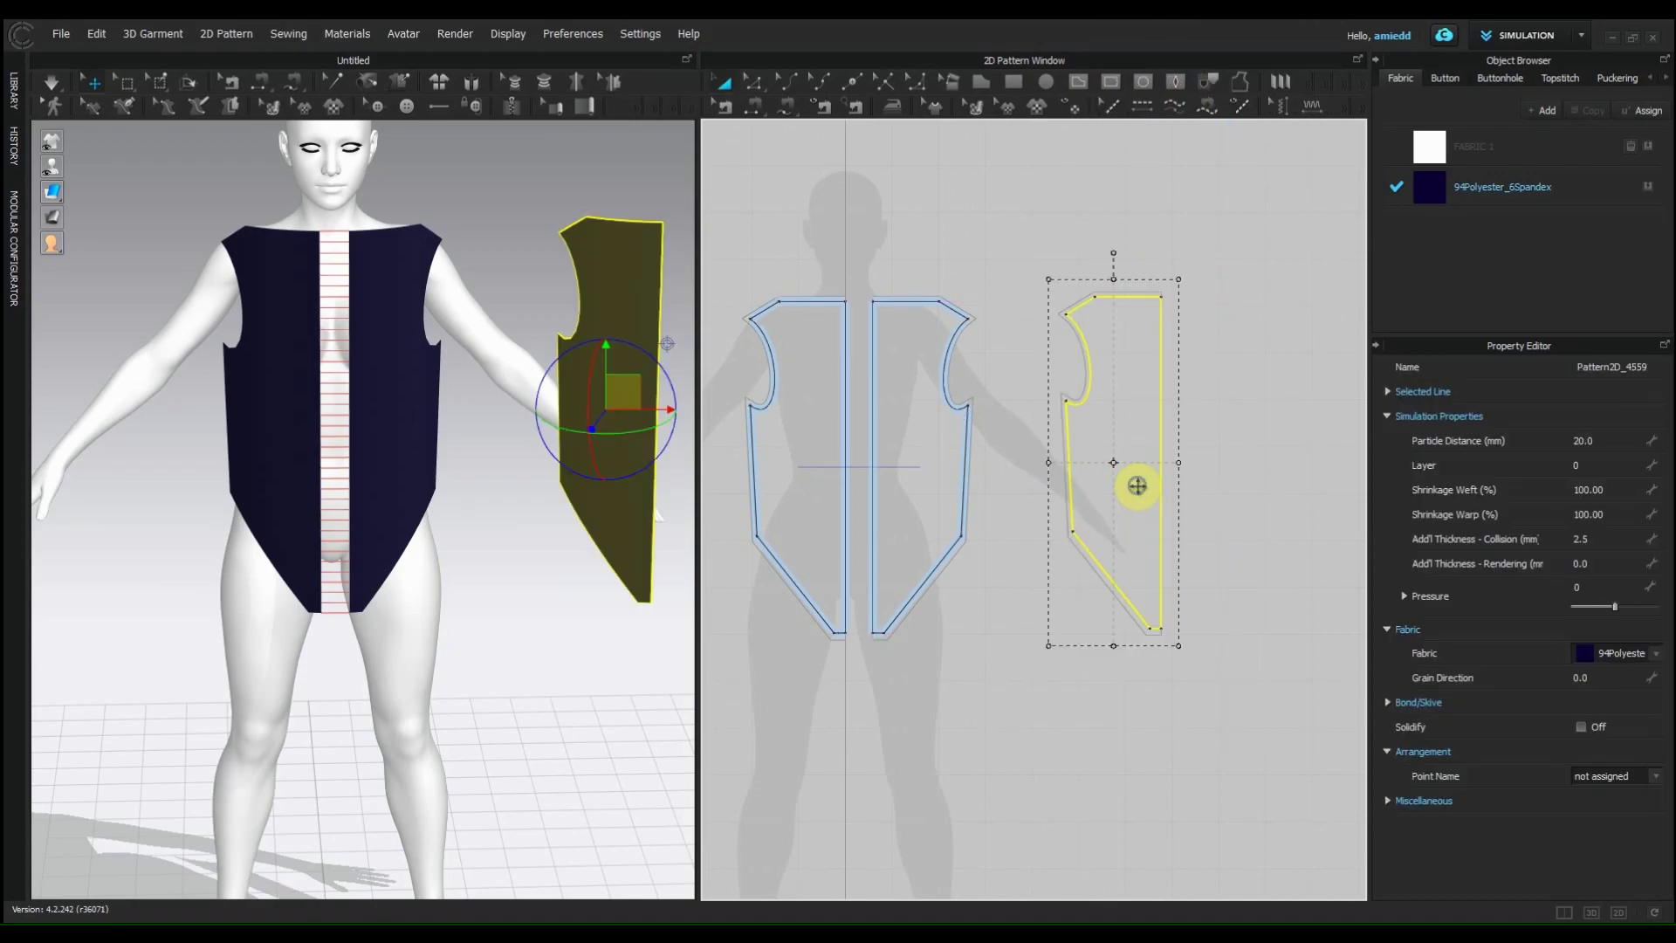
right_click(1138, 463)
left_click(1191, 109)
left_click(1230, 417)
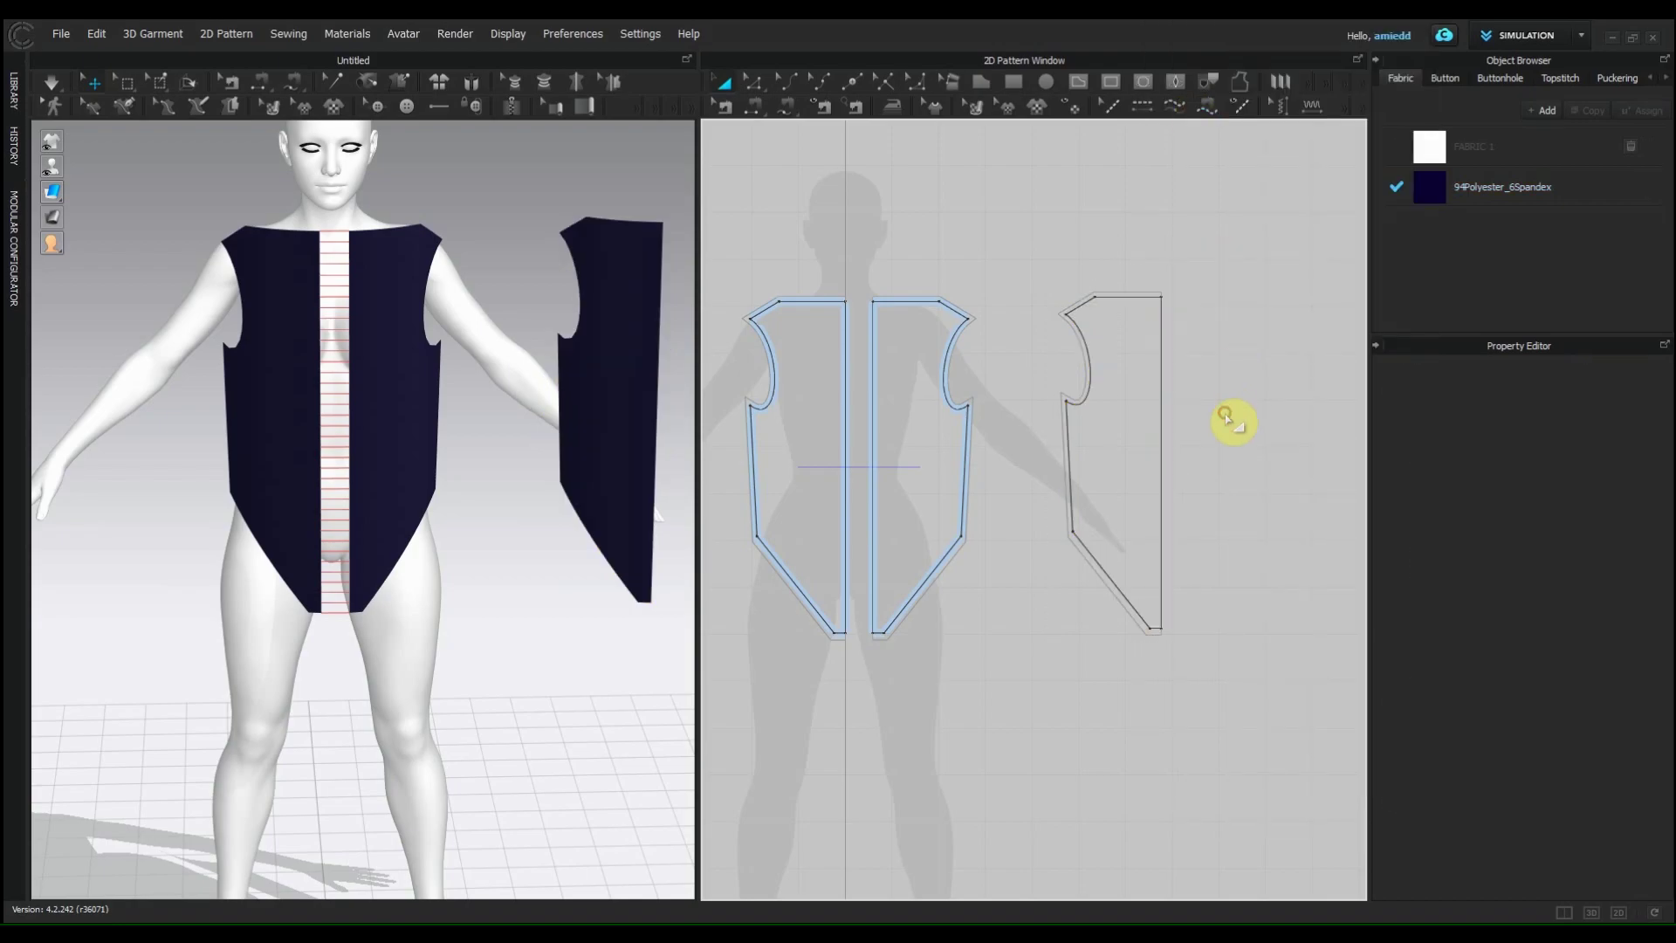
right_click(1224, 412)
left_click(1227, 421)
left_click(886, 365)
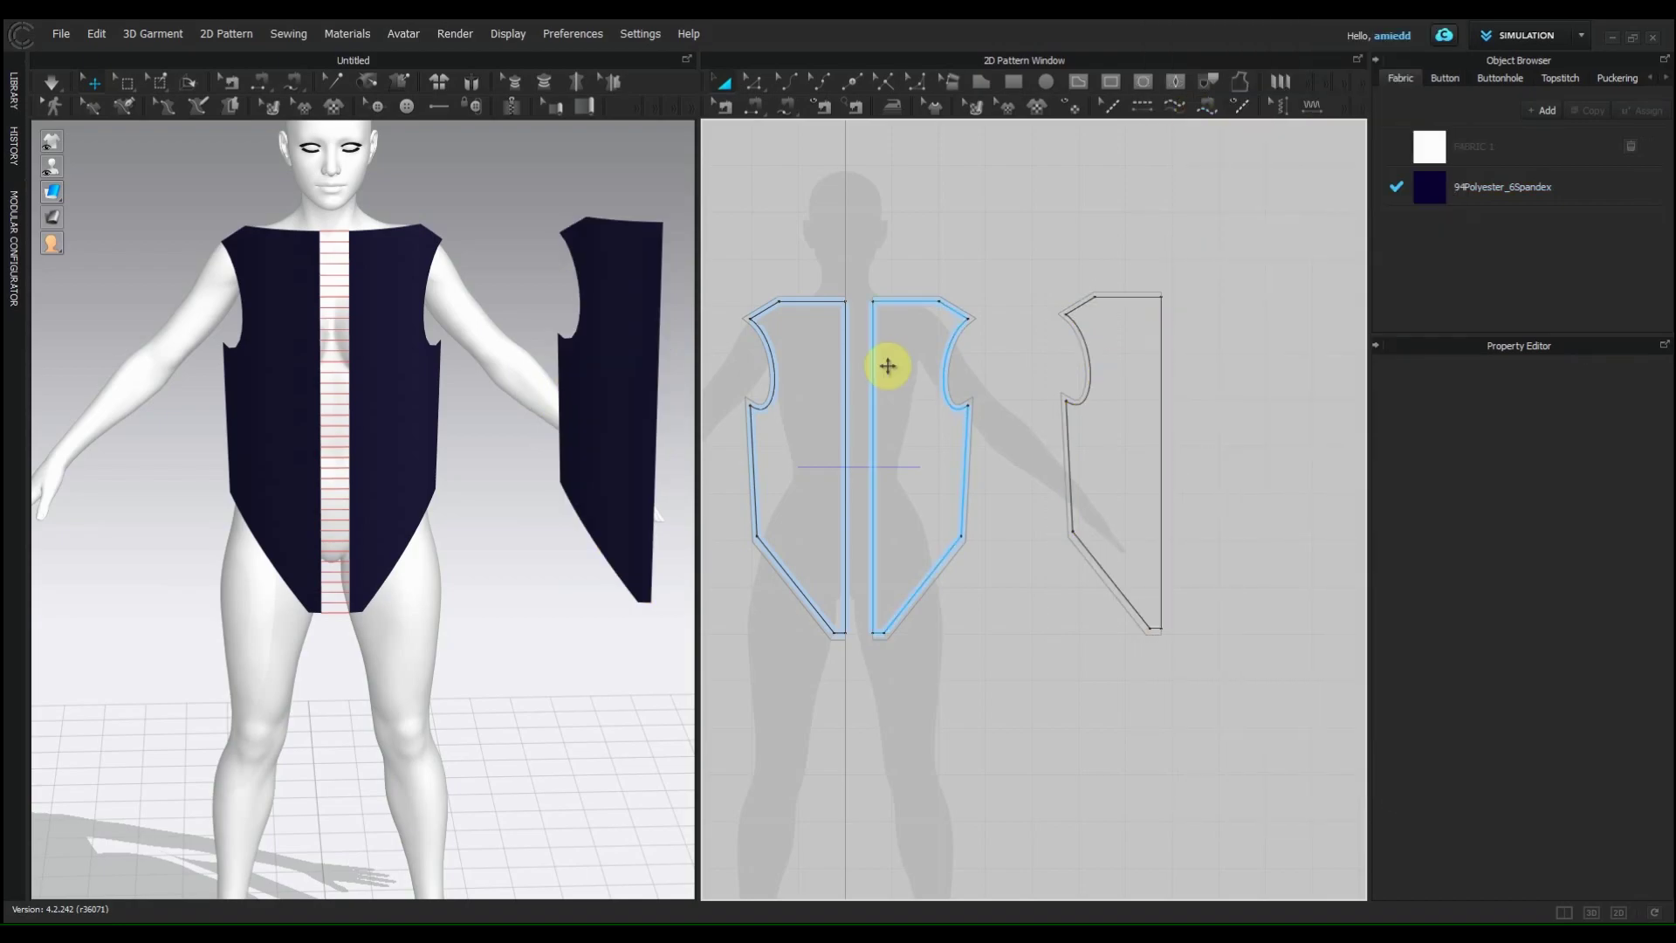
Step: Copy the front panel on the avatar's right side and mirror-paste it next to the first copy, aligned at the same height
right_click(798, 338)
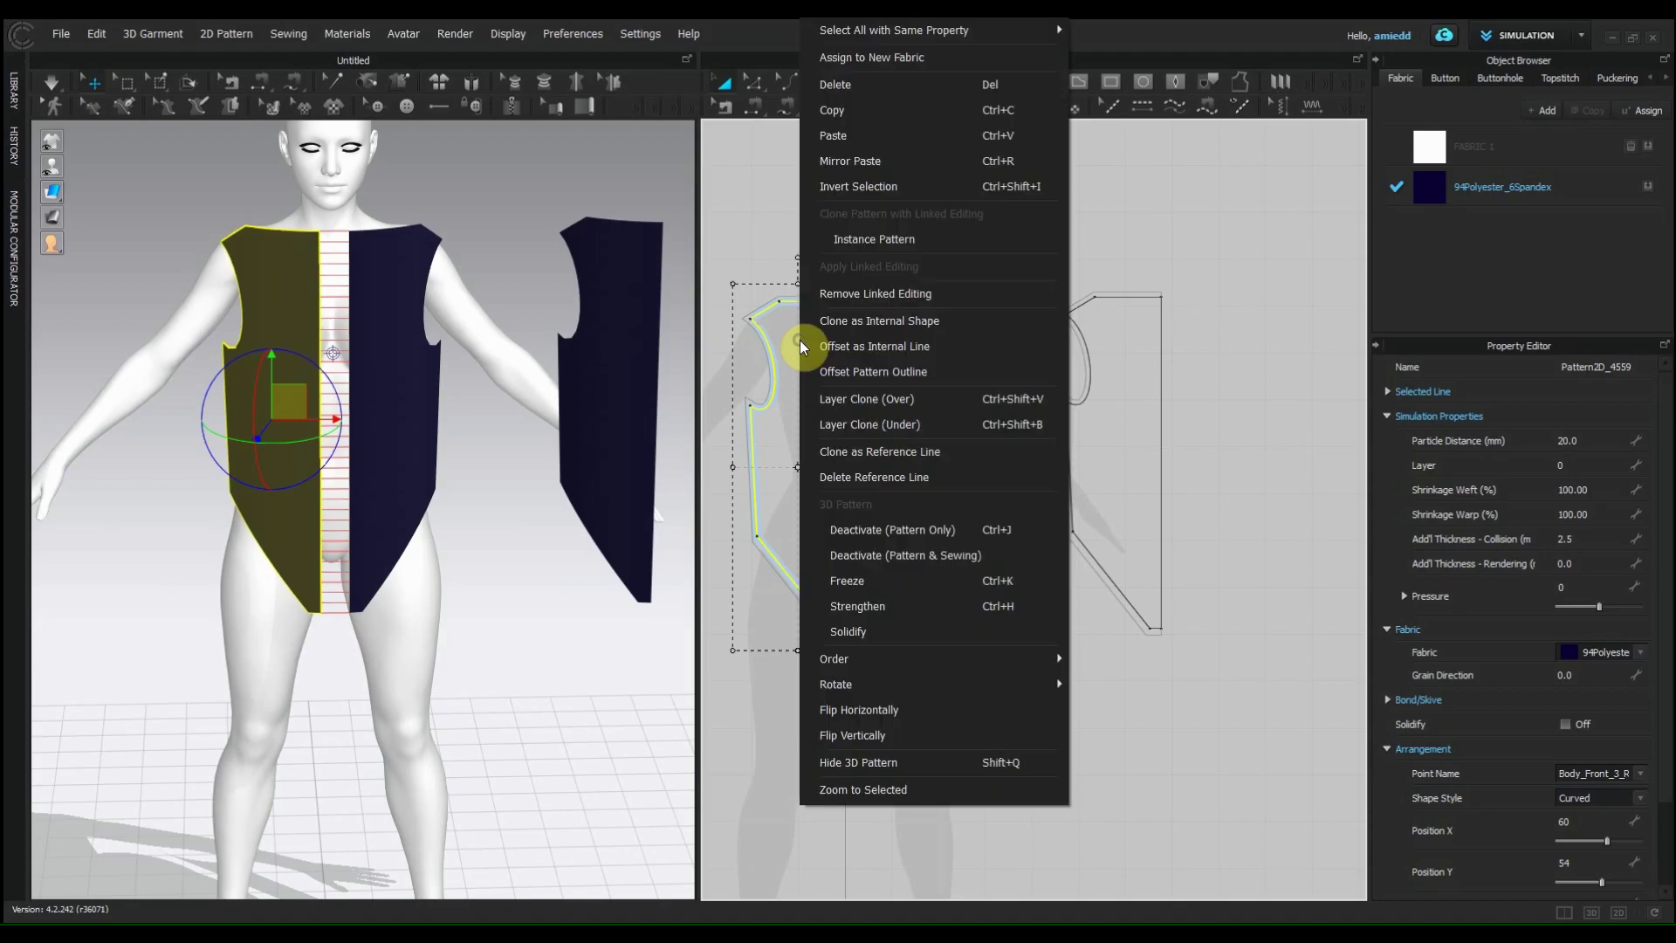
left_click(811, 109)
left_click(1238, 277)
right_click(1269, 396)
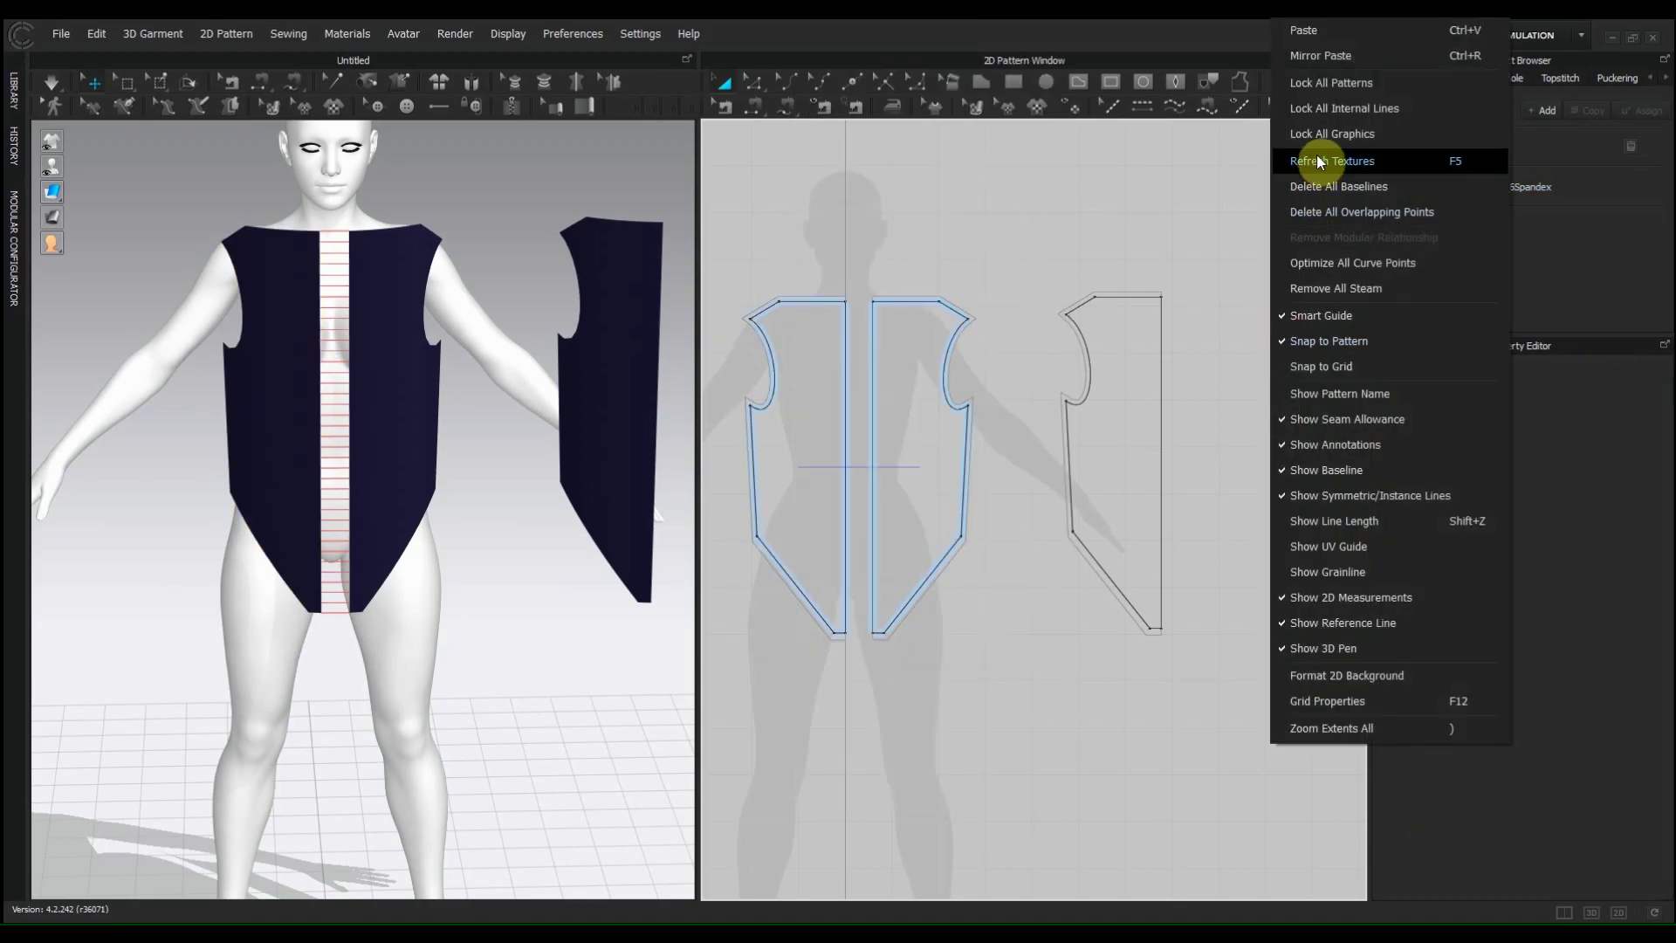
left_click(1314, 59)
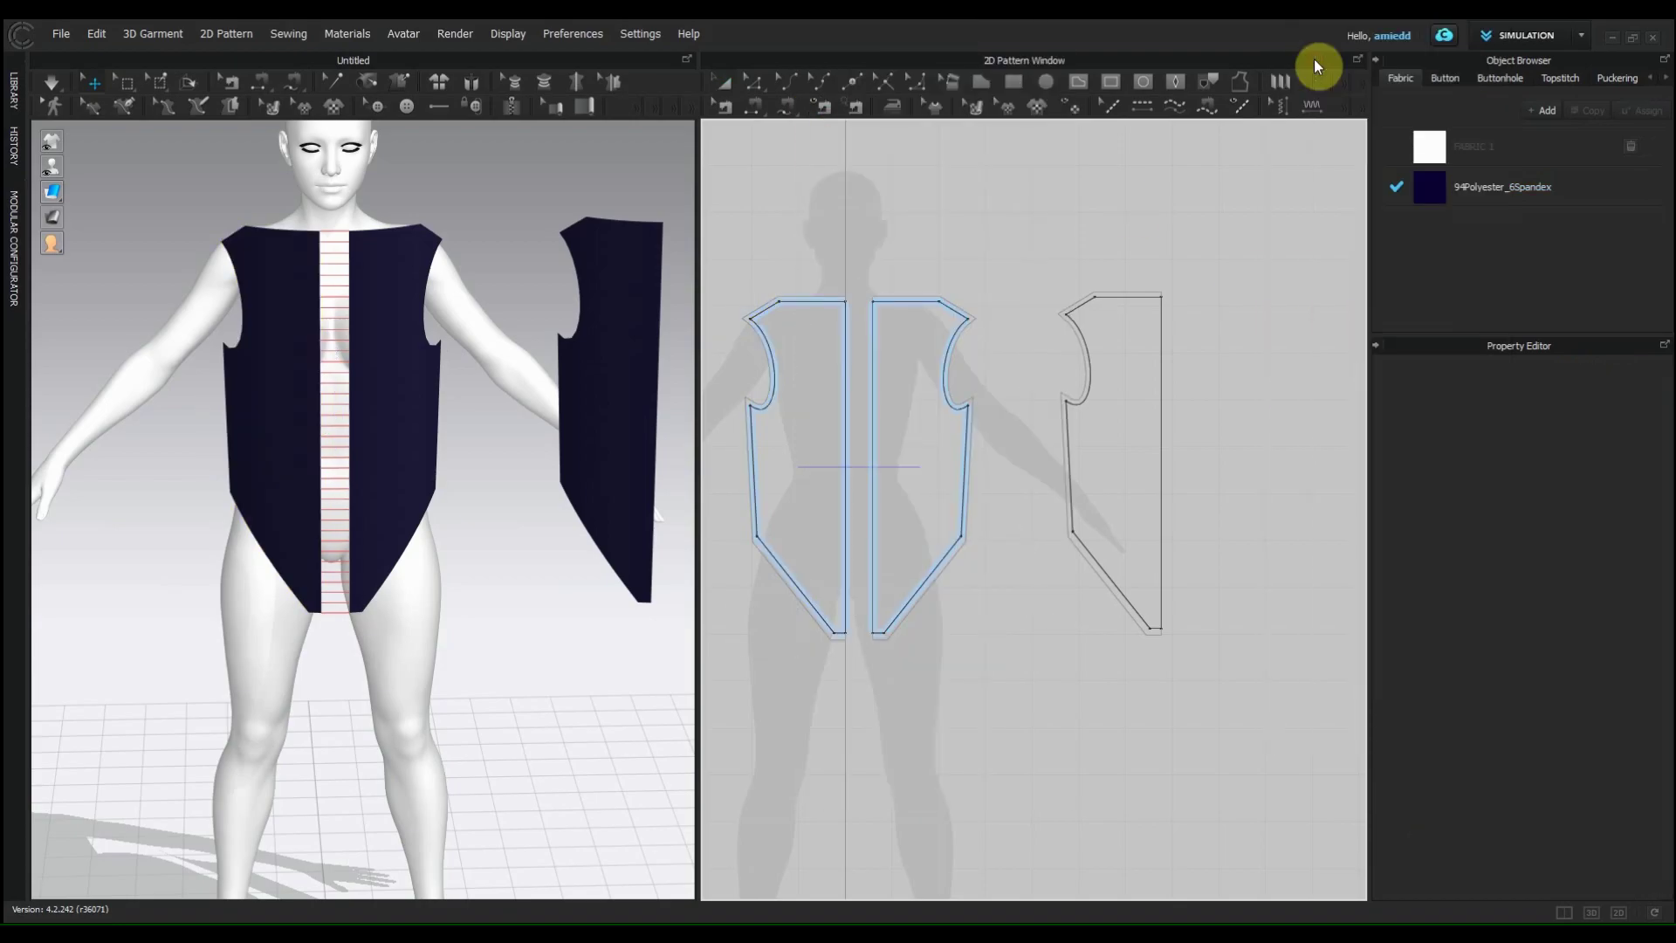
left_click(1231, 463)
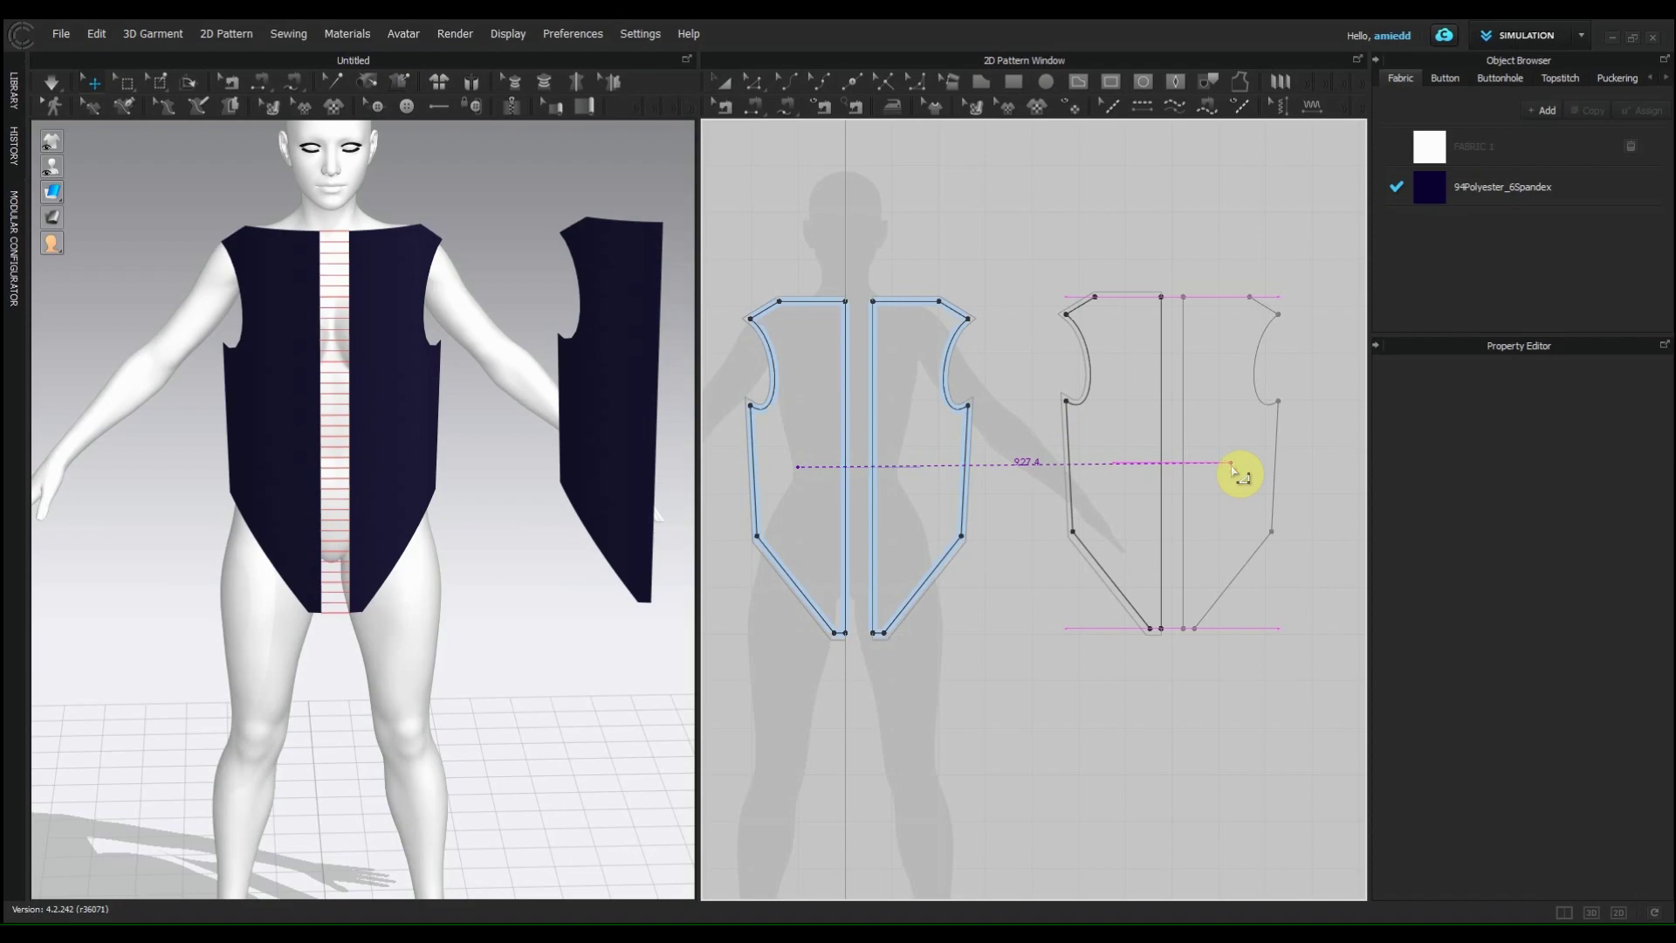
left_click(1255, 493)
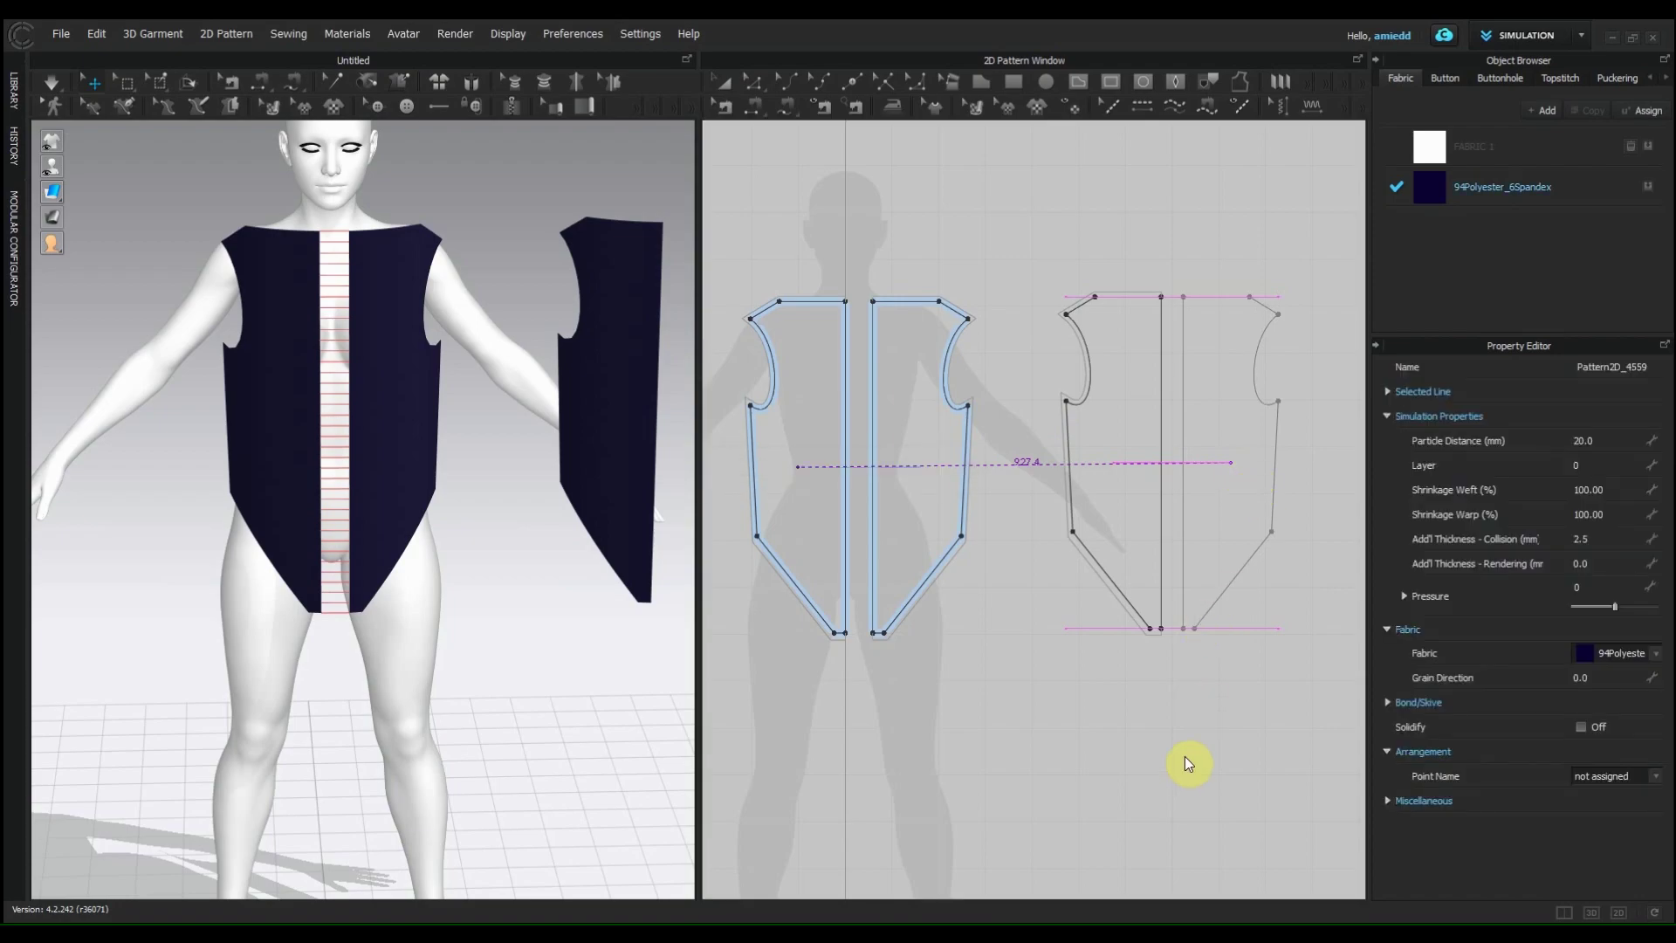
Step: Show the avatar's arrangement points and place the two copied panels on the back, using point Body_Back_3_L for the selected one
scroll(1032, 563, "down", 2)
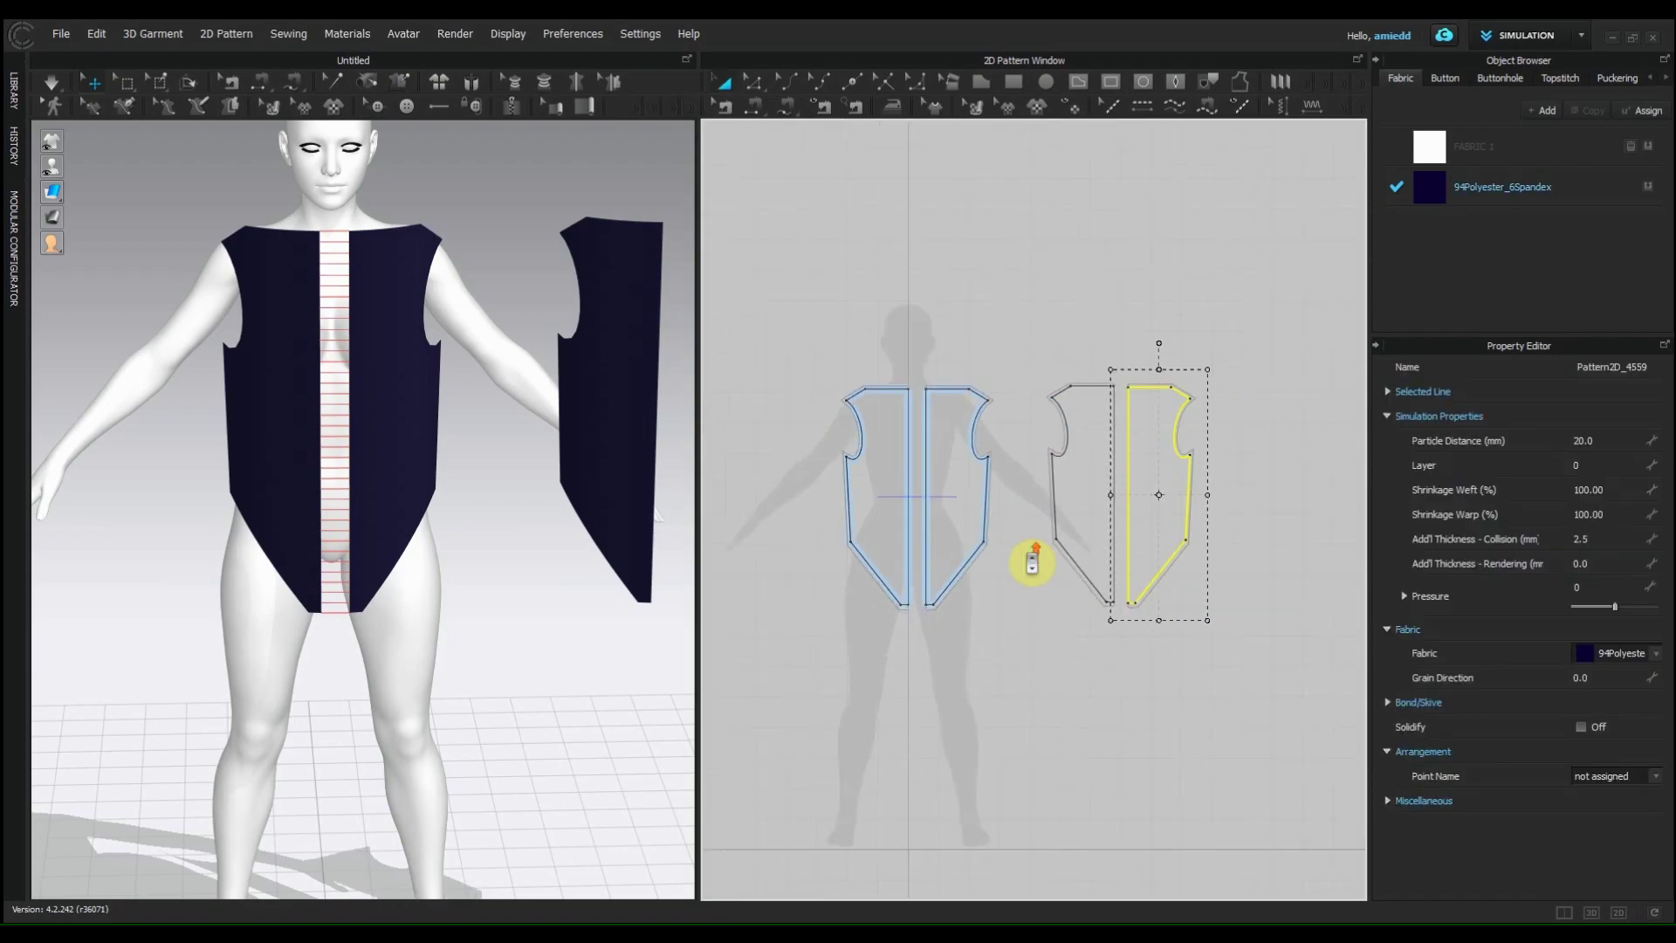
right_click_drag(558, 672, 310, 672)
key("2")
key("shift+f")
mouse_move(51, 166)
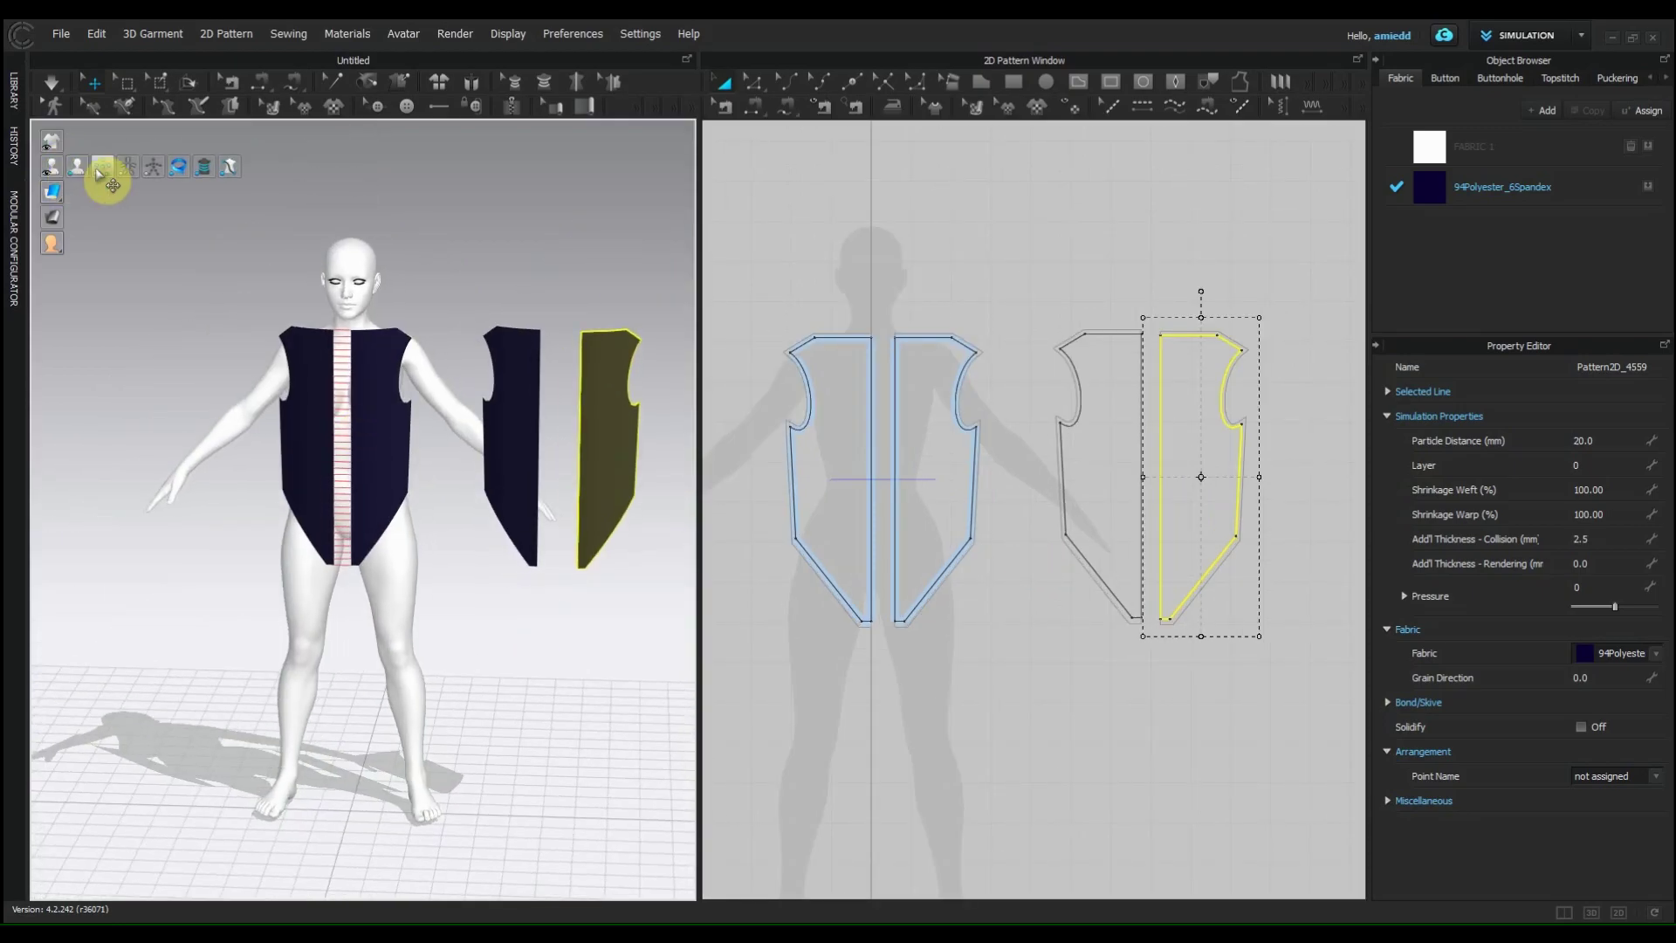
left_click(520, 448)
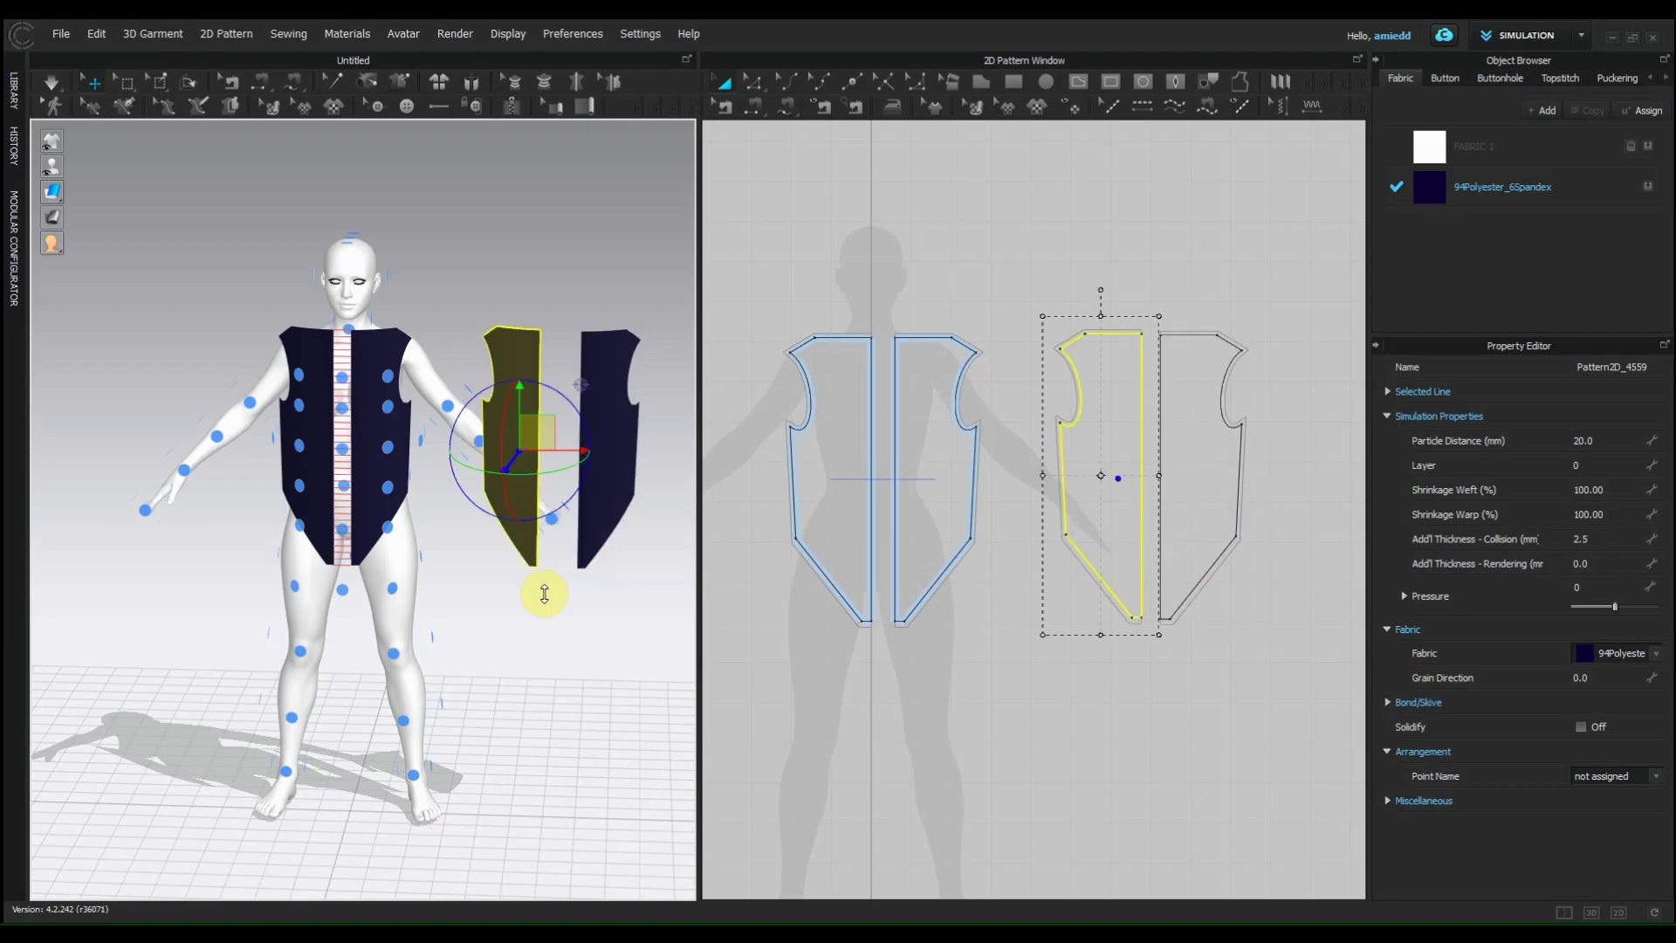
right_click_drag(546, 588, 220, 696)
left_click(84, 393)
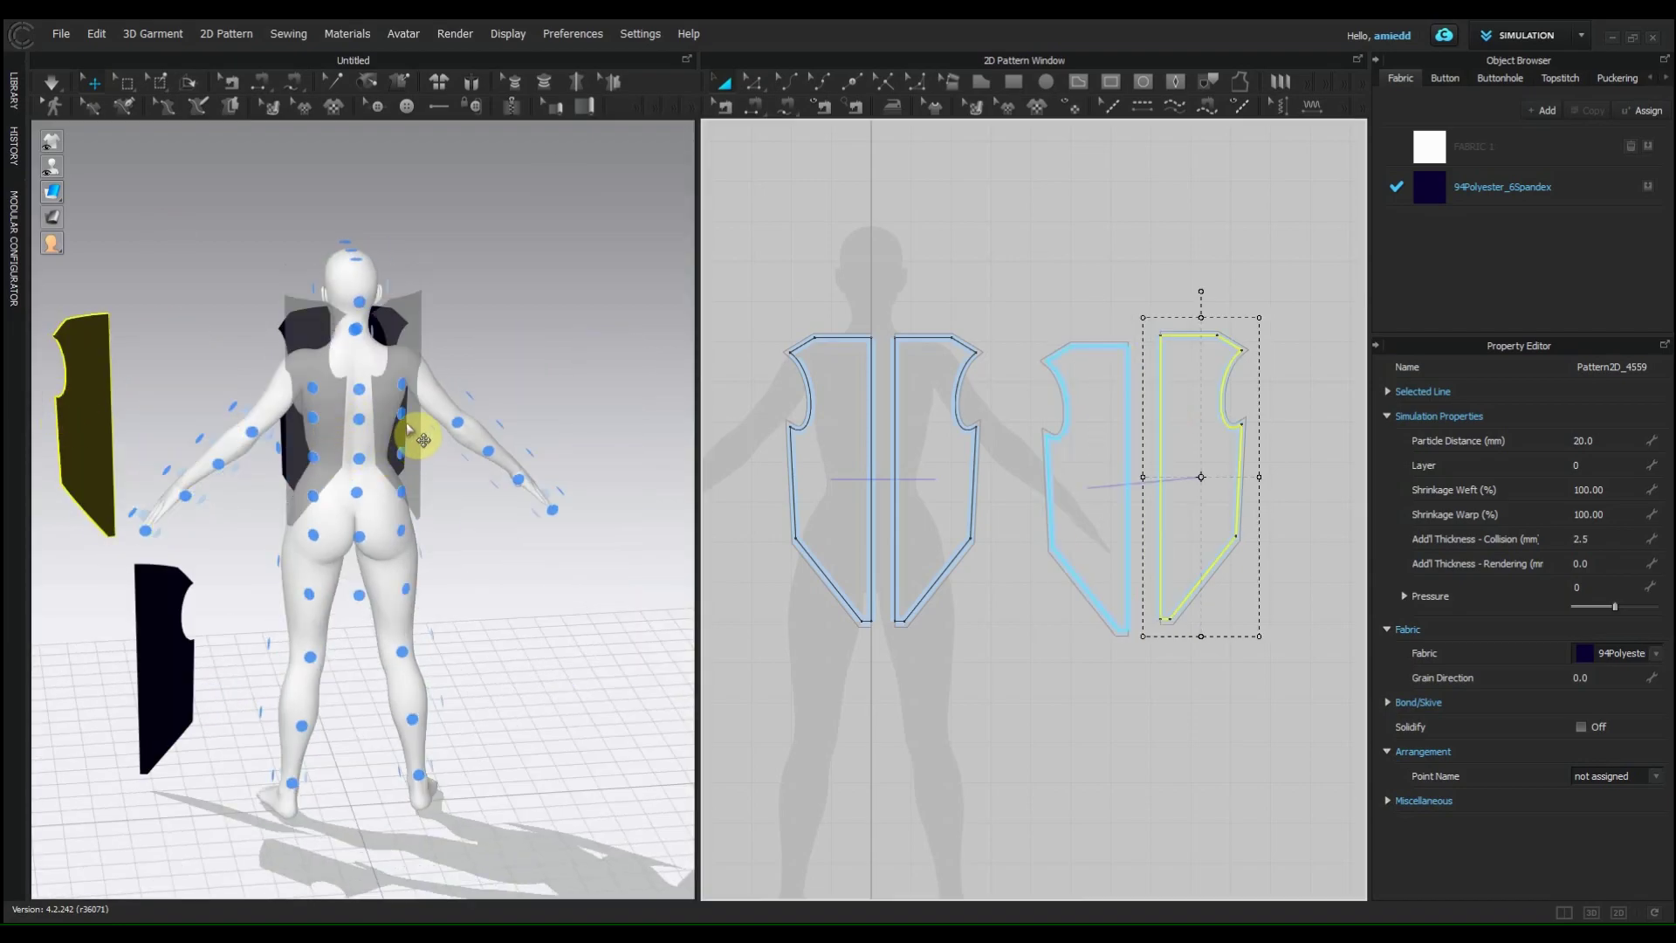
left_click(403, 454)
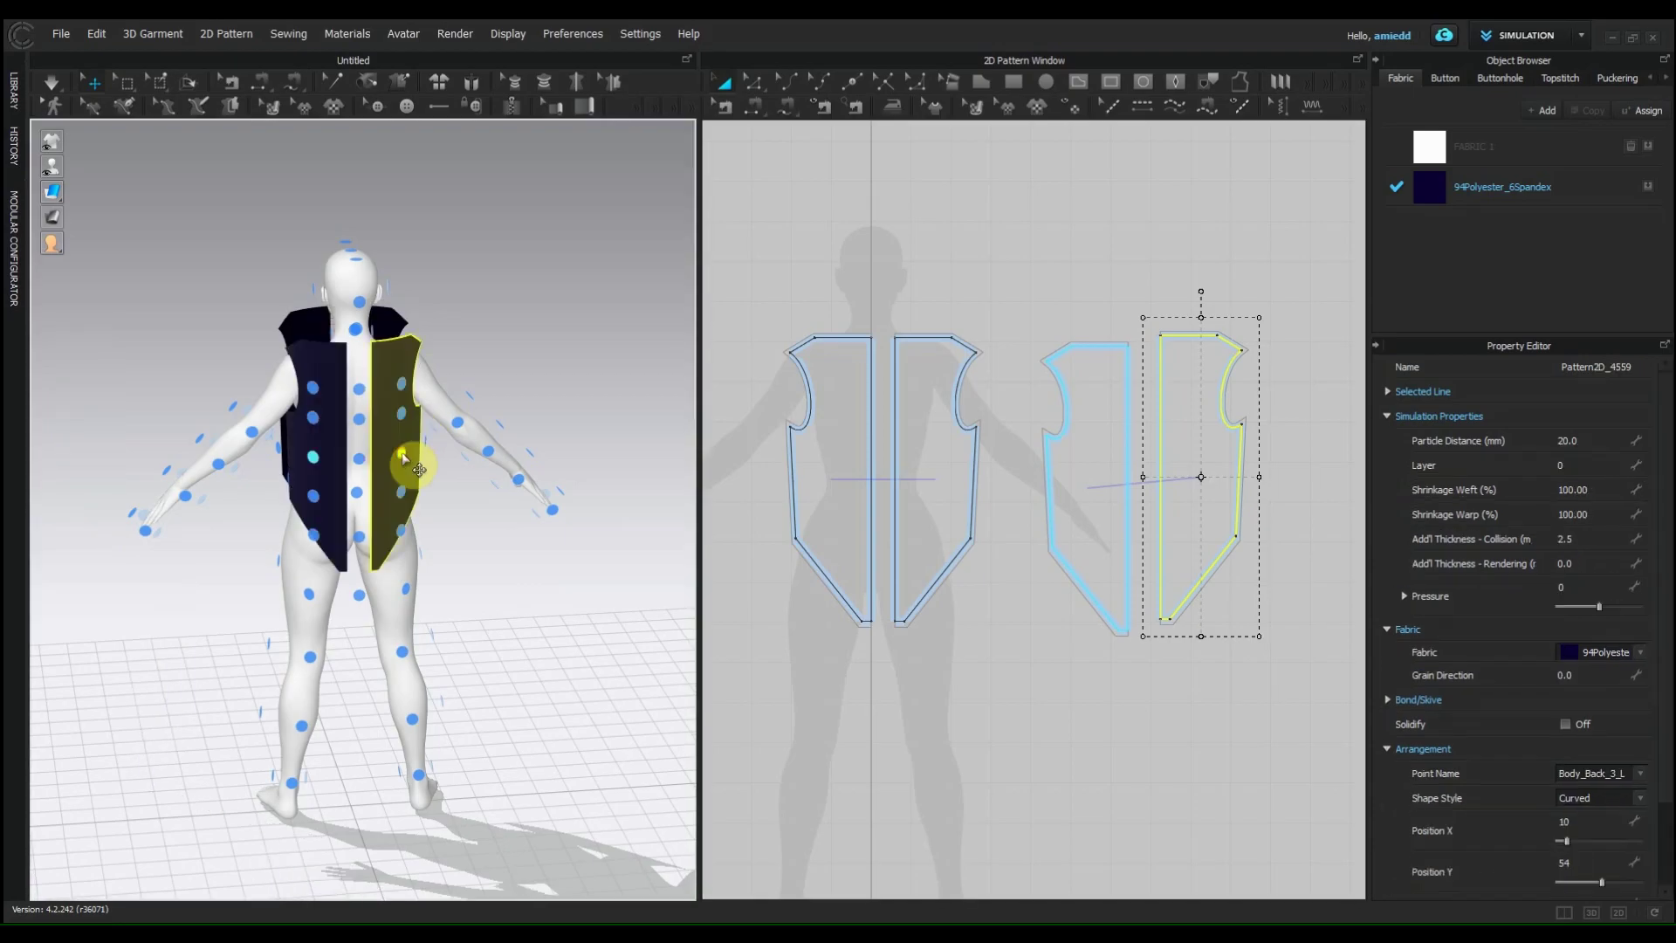
Step: Sew the back panels' centre edges together and join the front and back side edges on the avatar's right side
right_click_drag(162, 571, 437, 572)
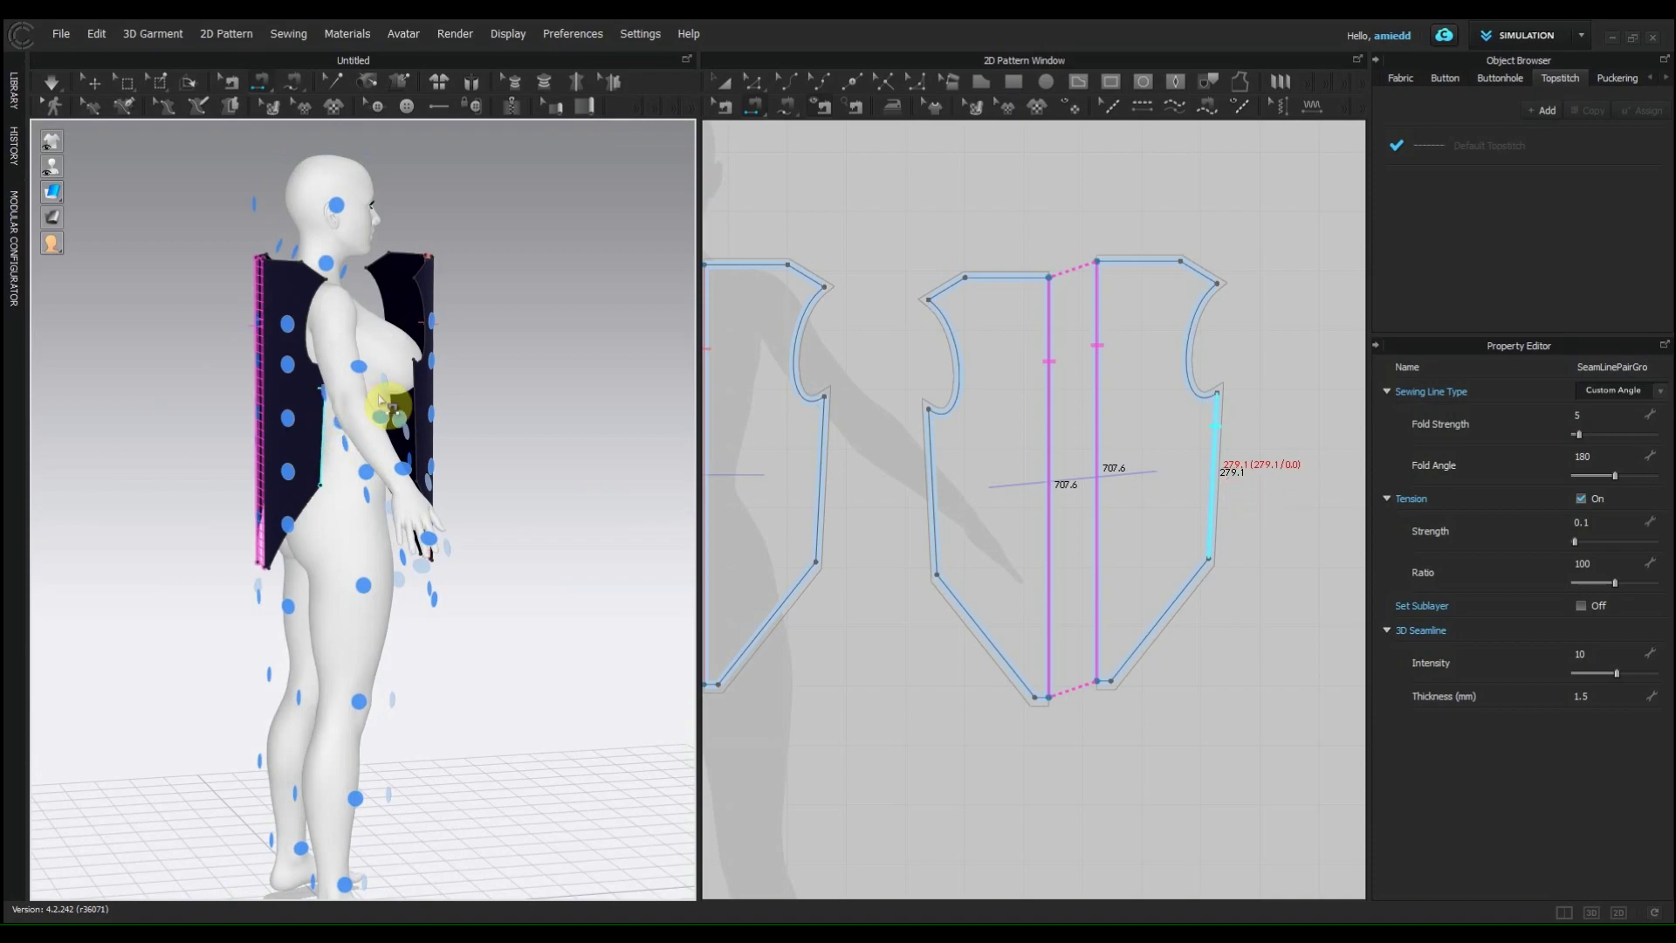
scroll(1030, 573, "down", 3)
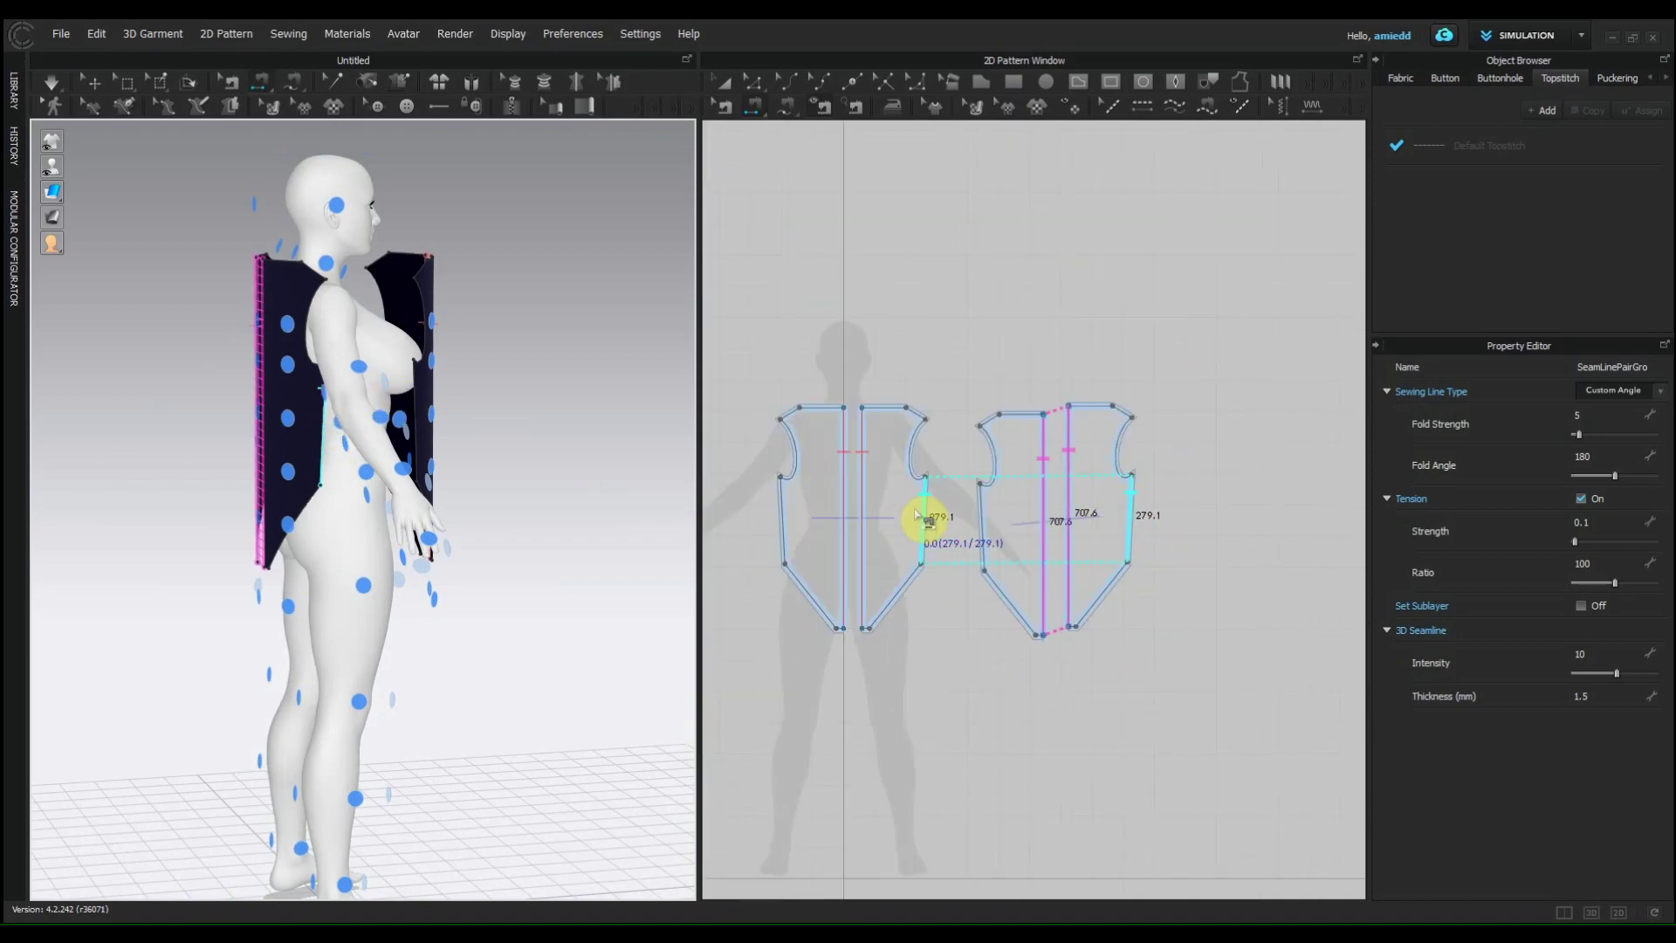
right_click_drag(393, 365, 379, 412)
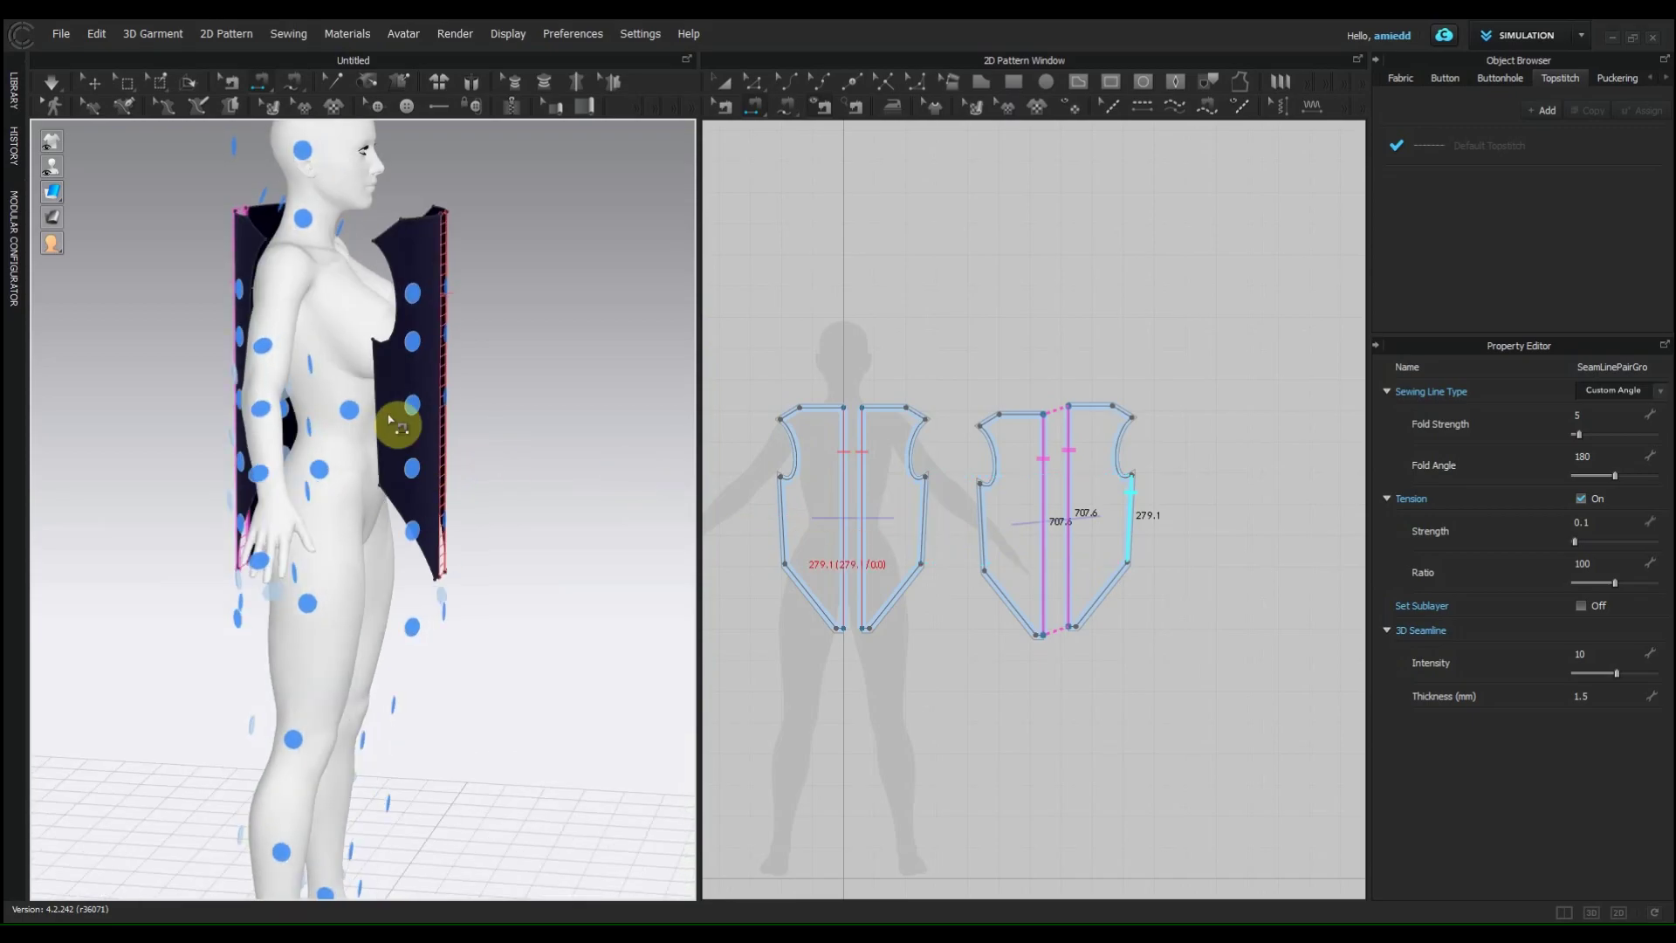
left_click(373, 377)
Step: Sew the front side edge to the back side edge on the avatar's left side
right_click_drag(209, 460, 602, 458)
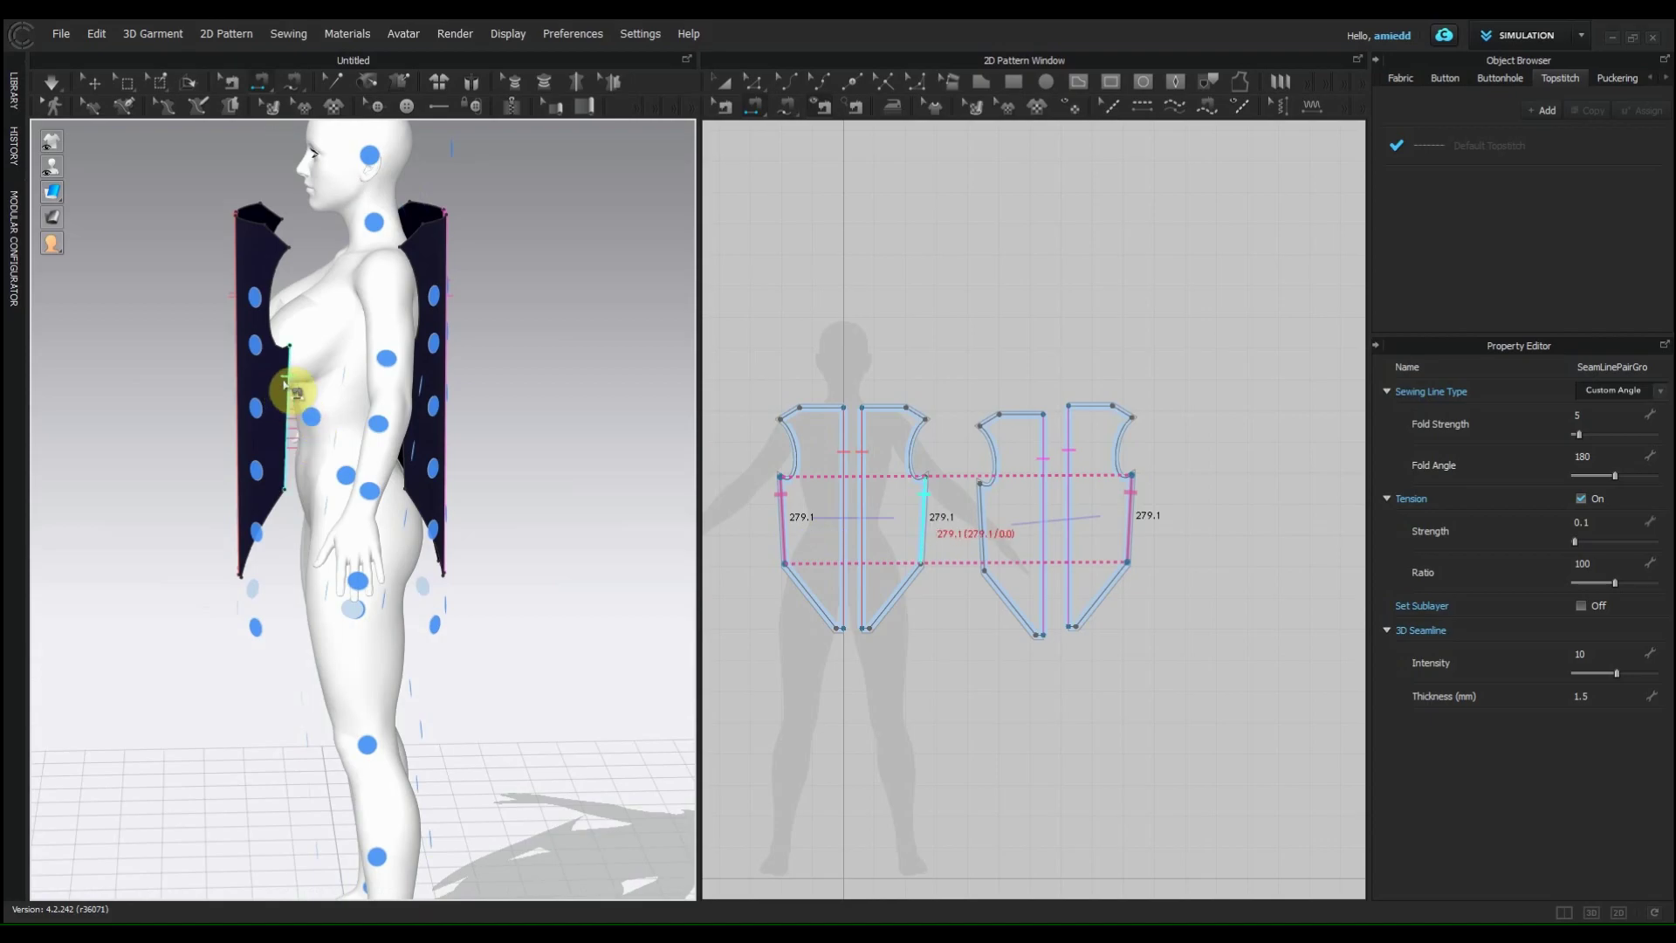
right_click_drag(490, 447, 373, 480)
left_click(364, 375)
Step: Sew the front shoulder edges to the matching back shoulder edges on both sides of the avatar
right_click_drag(271, 380, 471, 617)
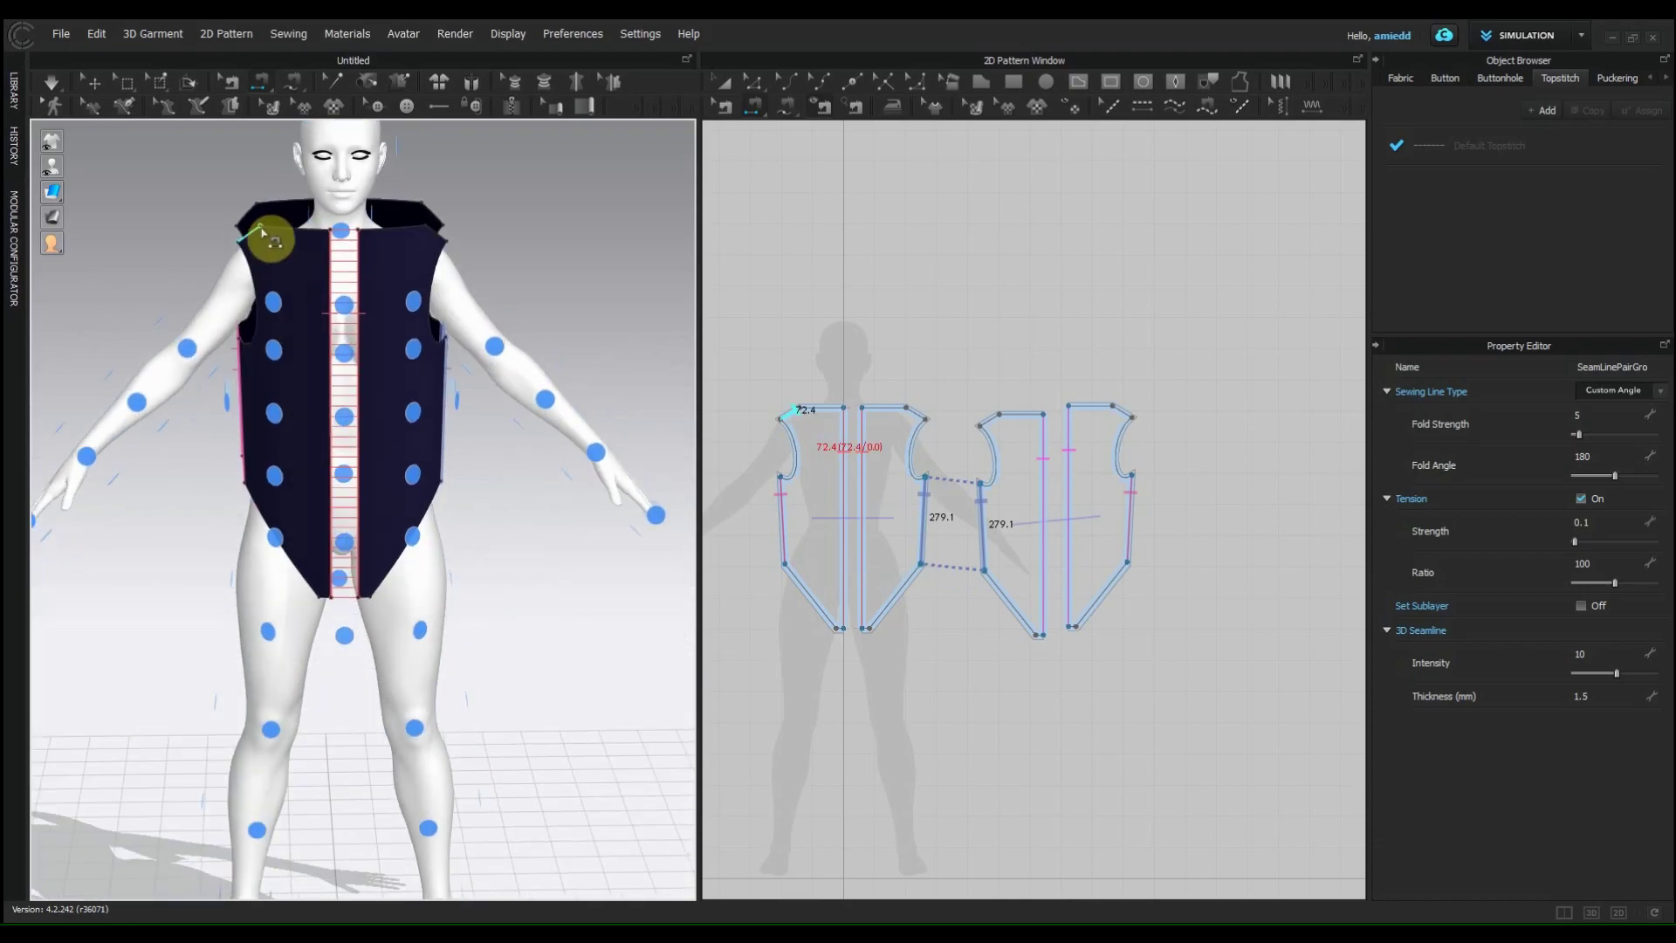
scroll(202, 213, "up", 1)
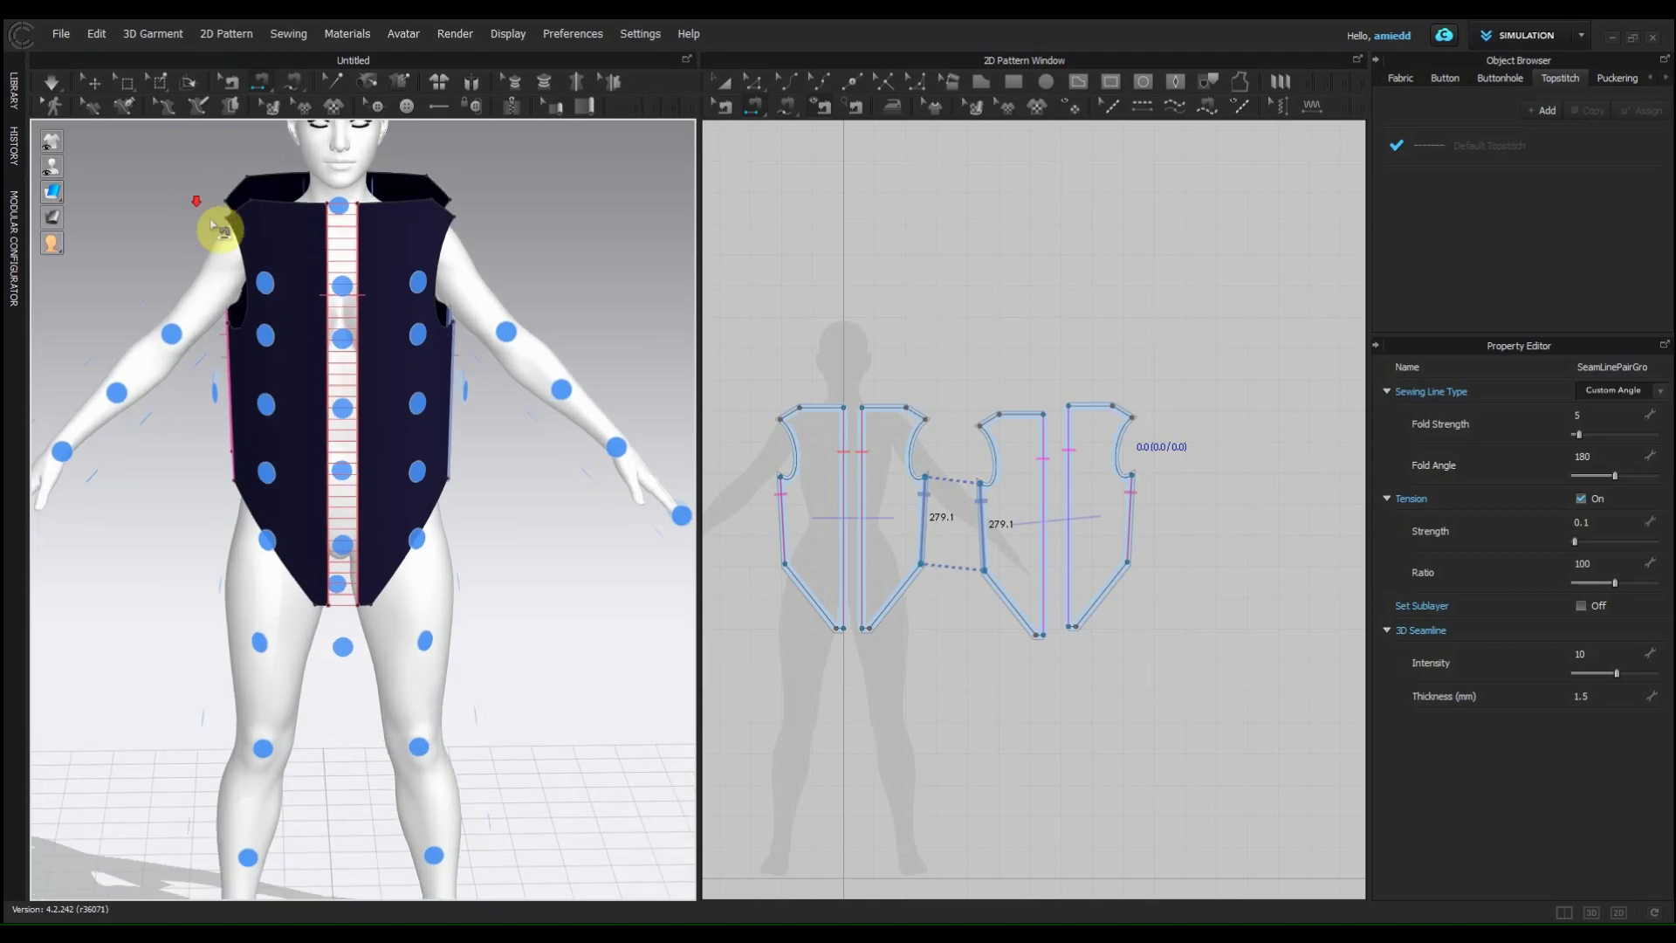
right_click_drag(195, 217, 363, 262)
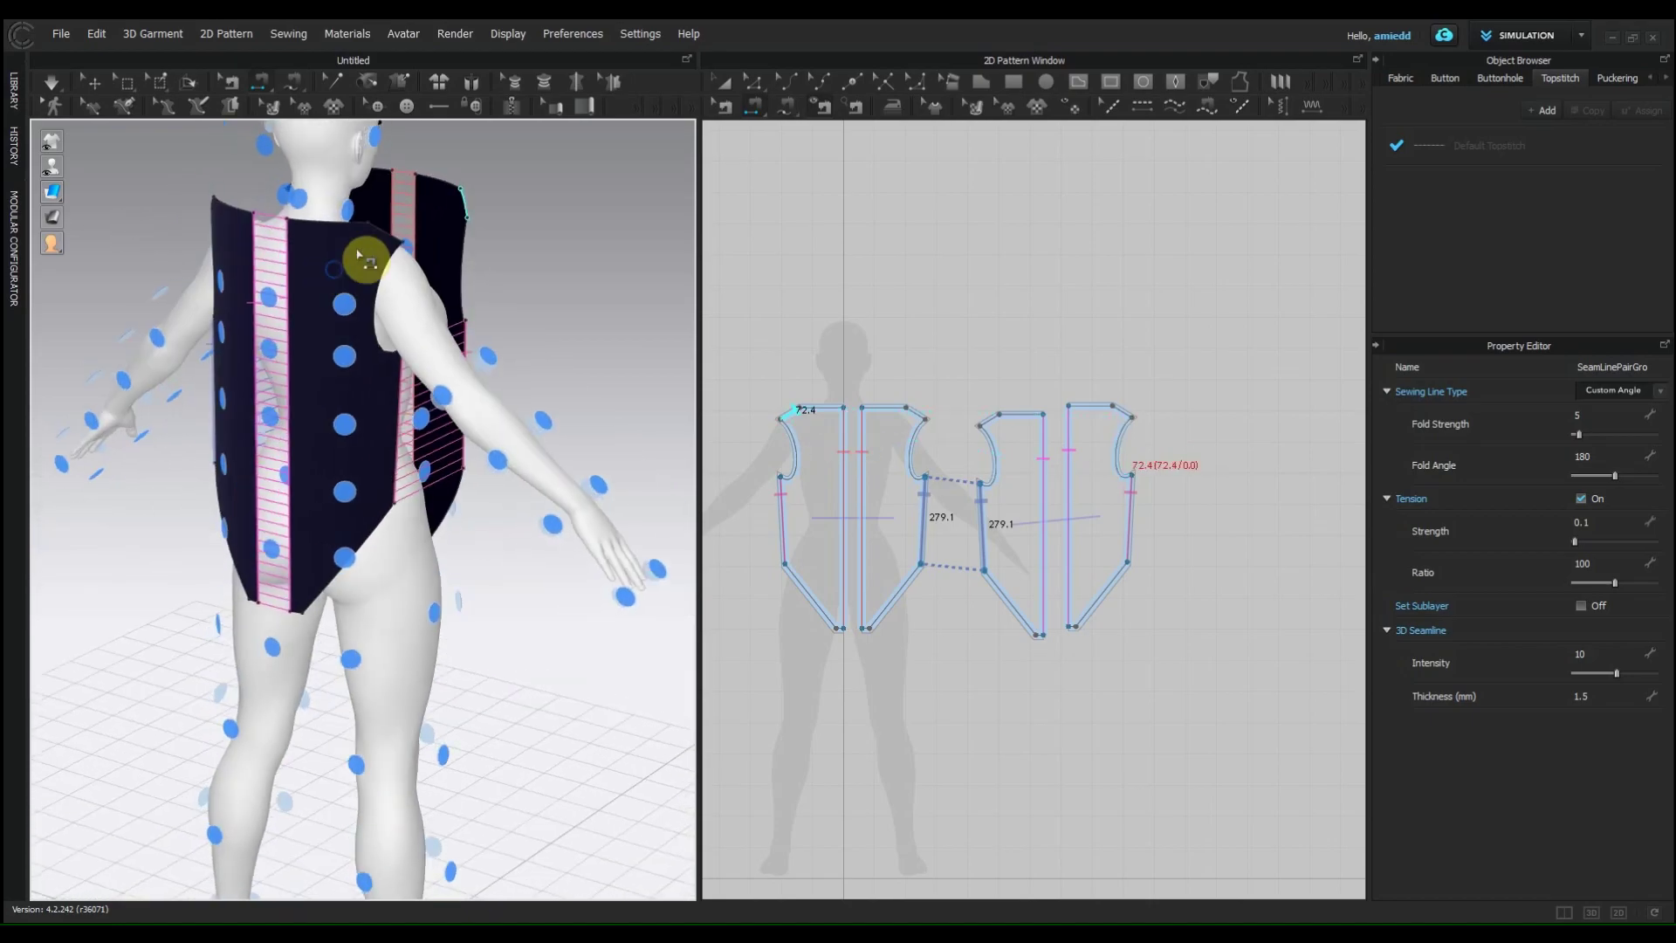
left_click(388, 245)
right_click_drag(185, 255, 247, 300)
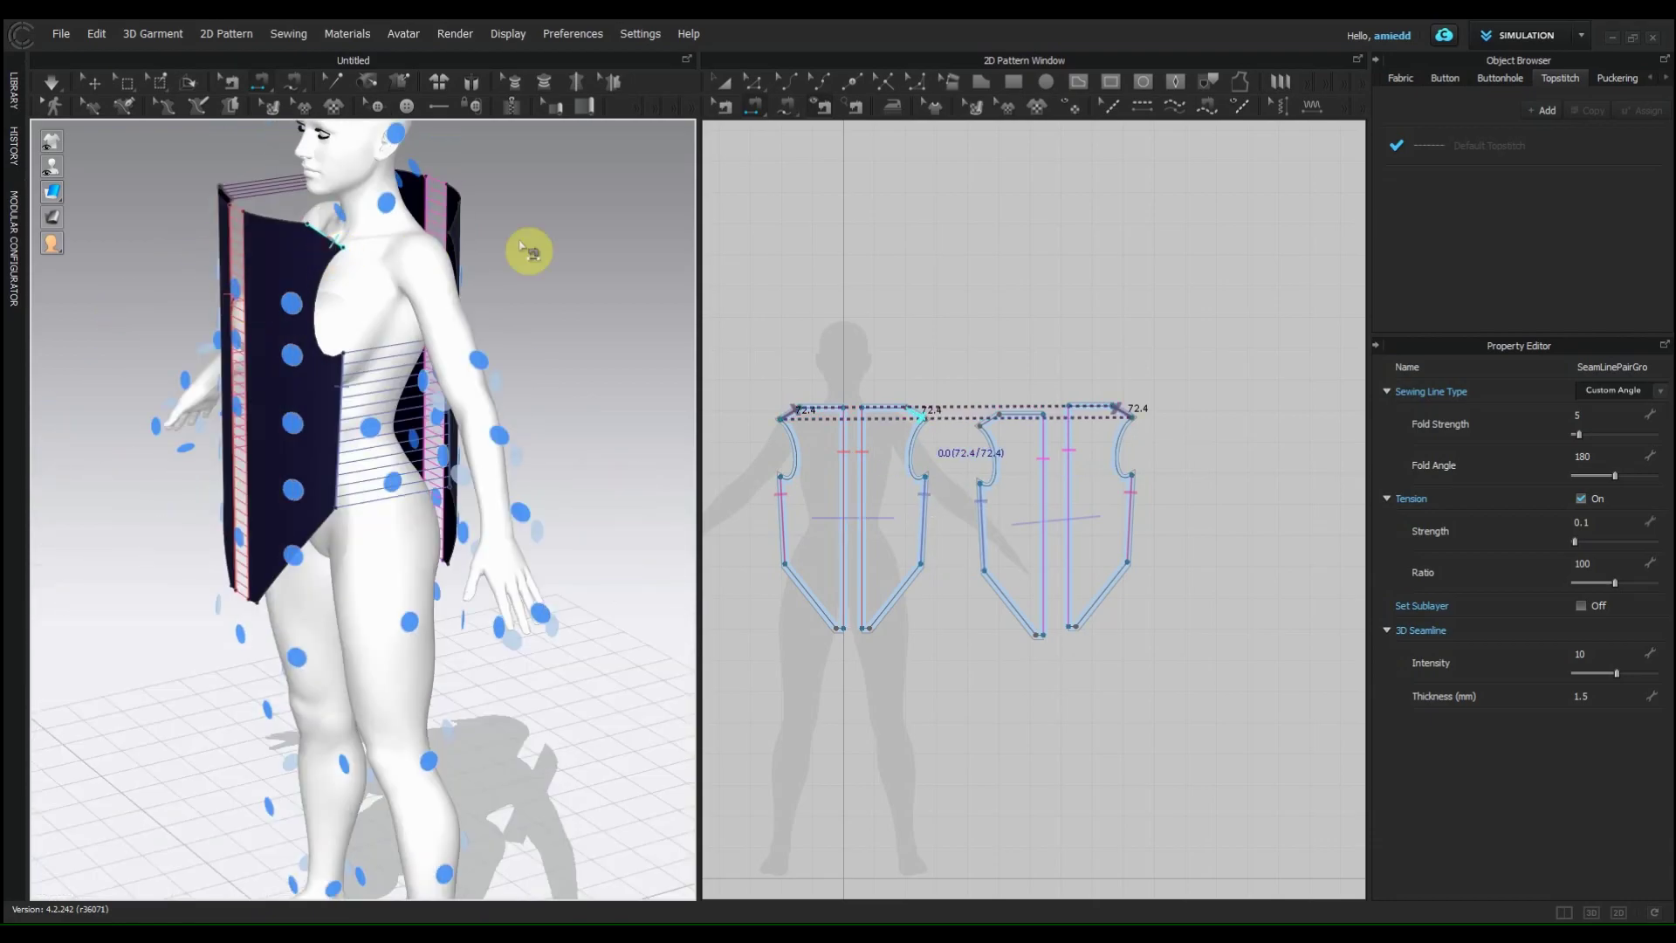
right_click_drag(511, 272, 457, 262)
left_click(356, 226)
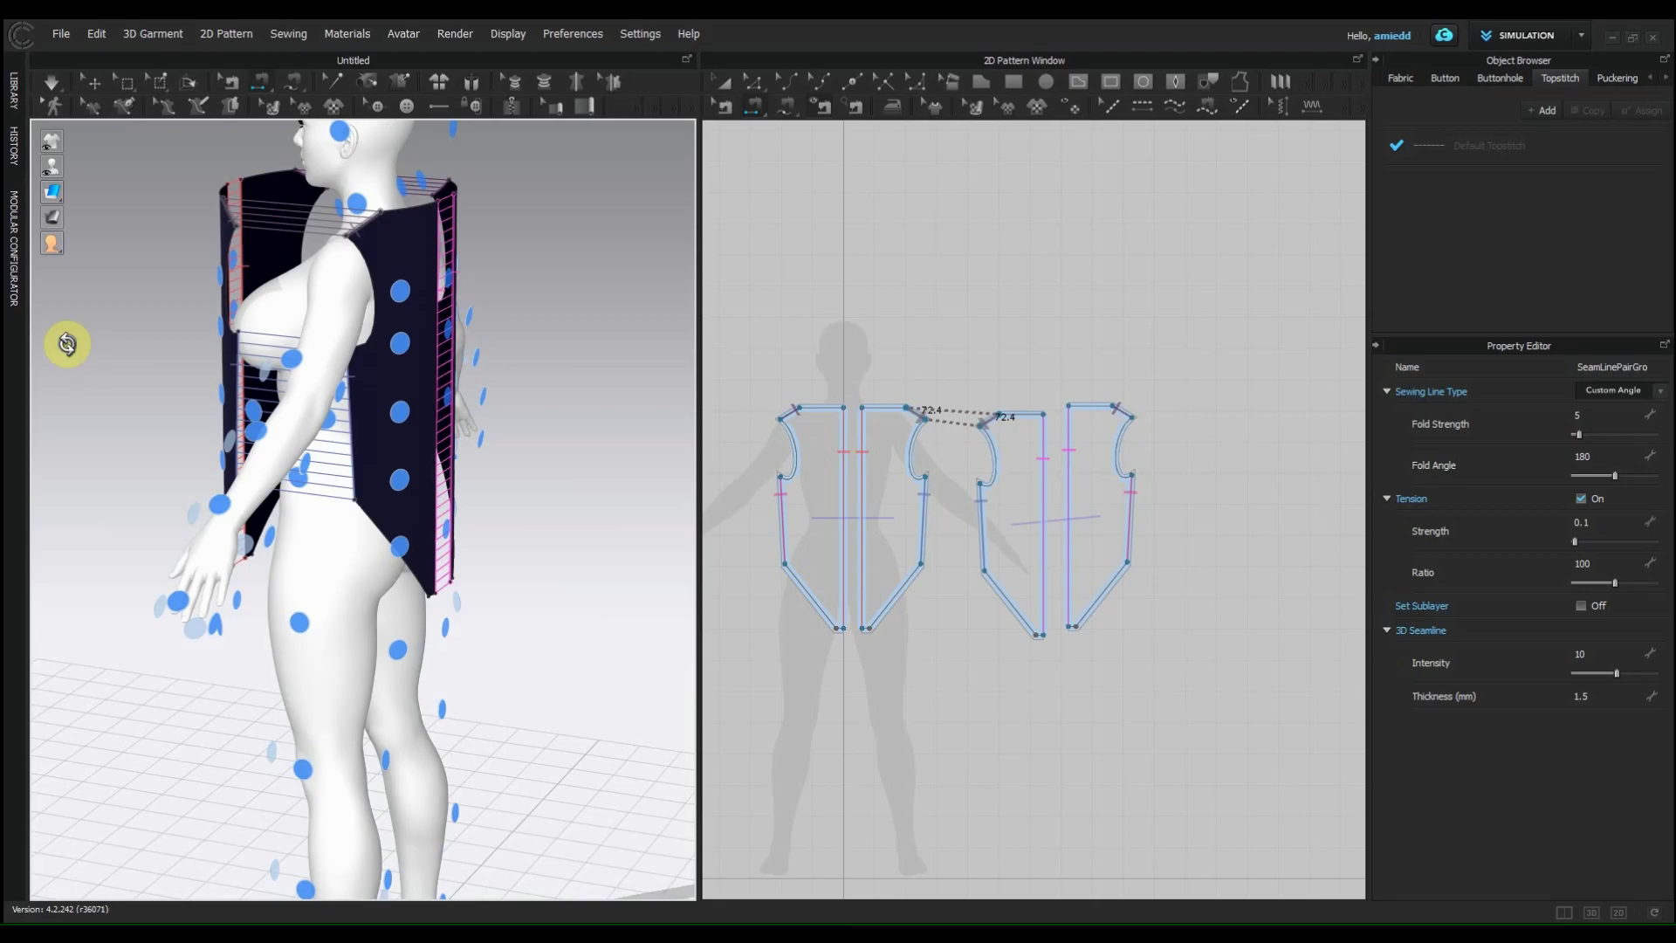
Step: Sew the short bottom edges of the front panels to the corresponding bottom edges of the back panels at the crotch
right_click_drag(68, 344, 392, 329)
scroll(512, 646, "up", 5)
scroll(889, 634, "up", 3)
scroll(873, 611, "up", 4)
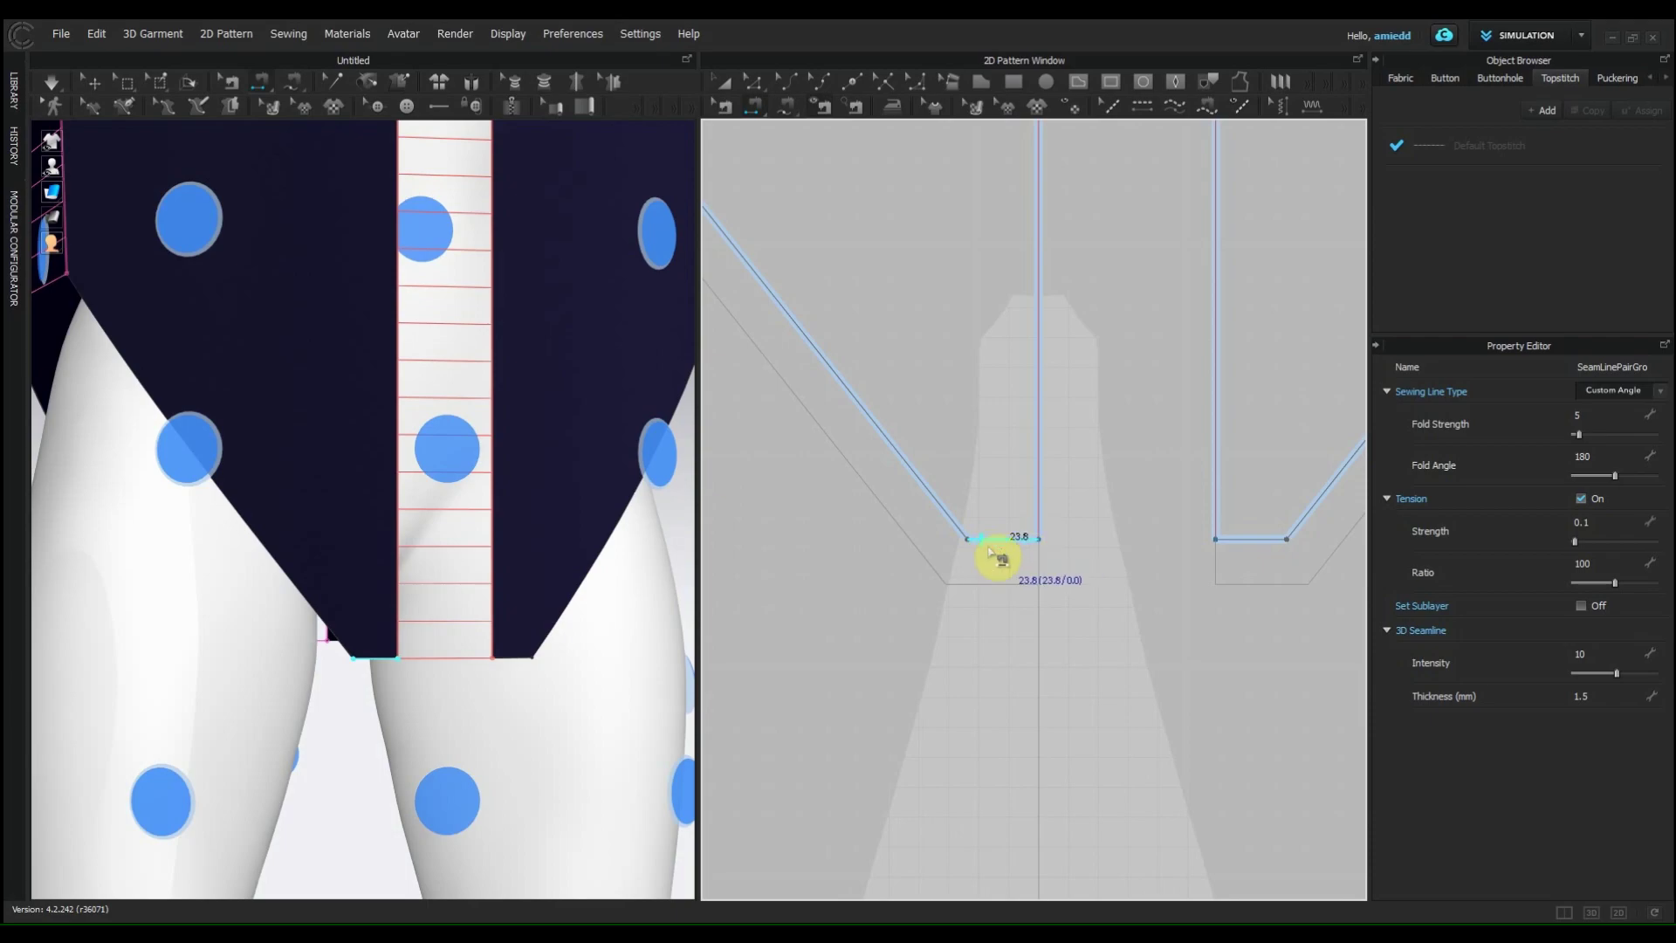
left_click(983, 543)
right_click_drag(419, 704, 621, 703)
scroll(293, 748, "down", 3)
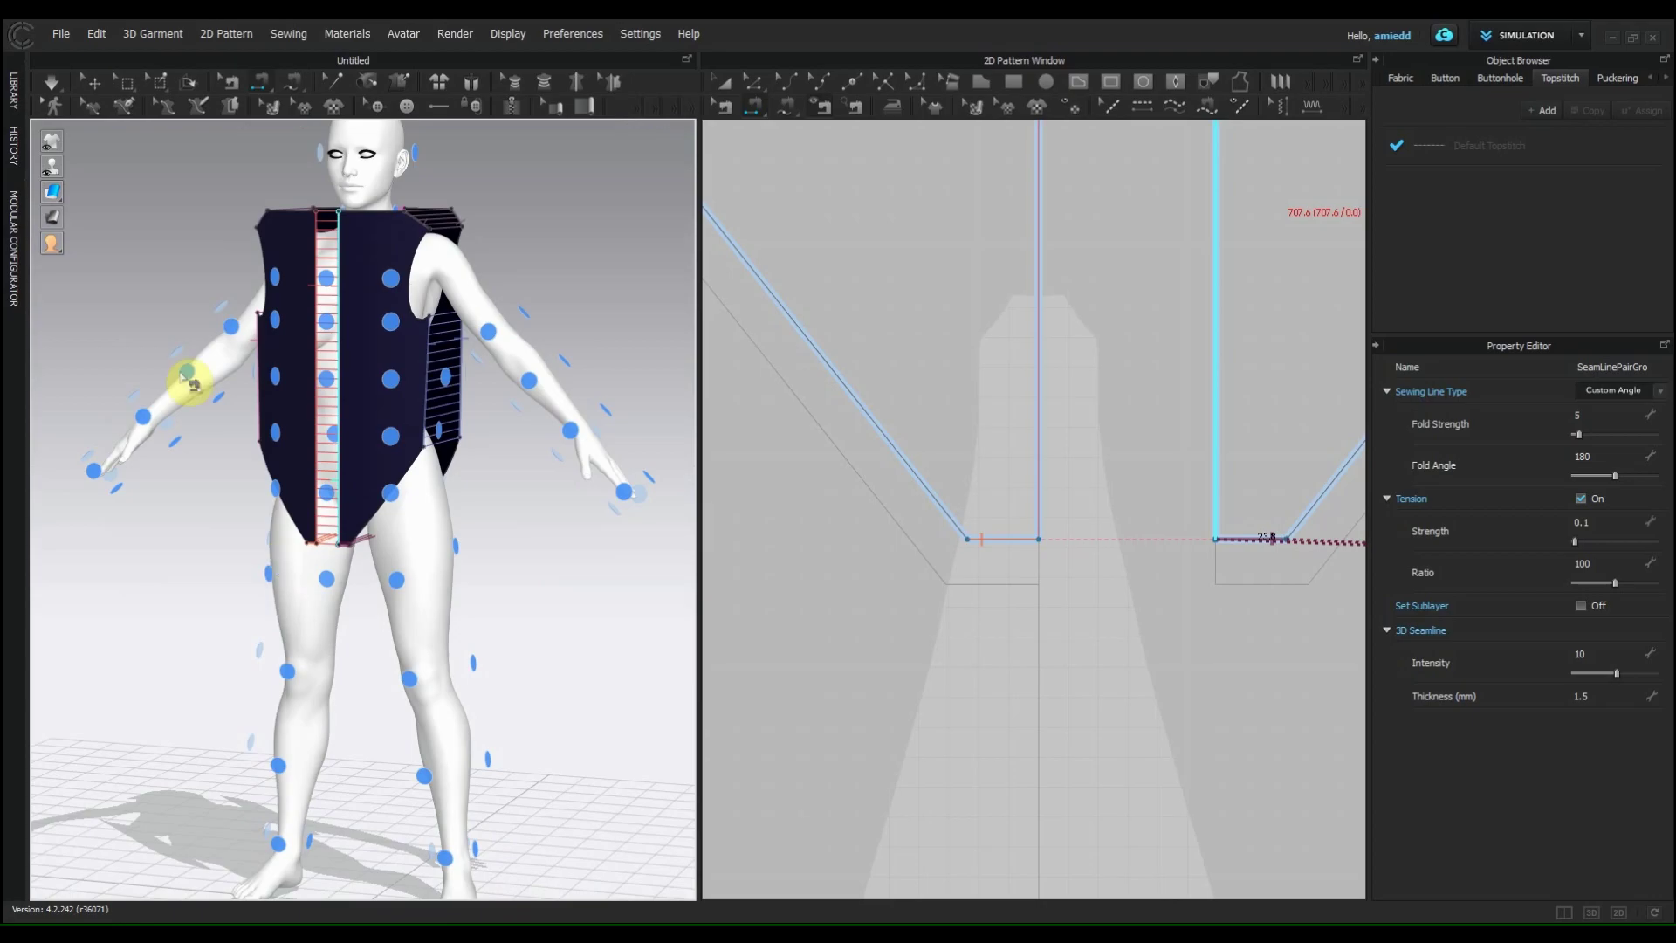
Step: Hide the avatar's arrangement points and simulate the sewn panels so they drape on the body
left_click(52, 186)
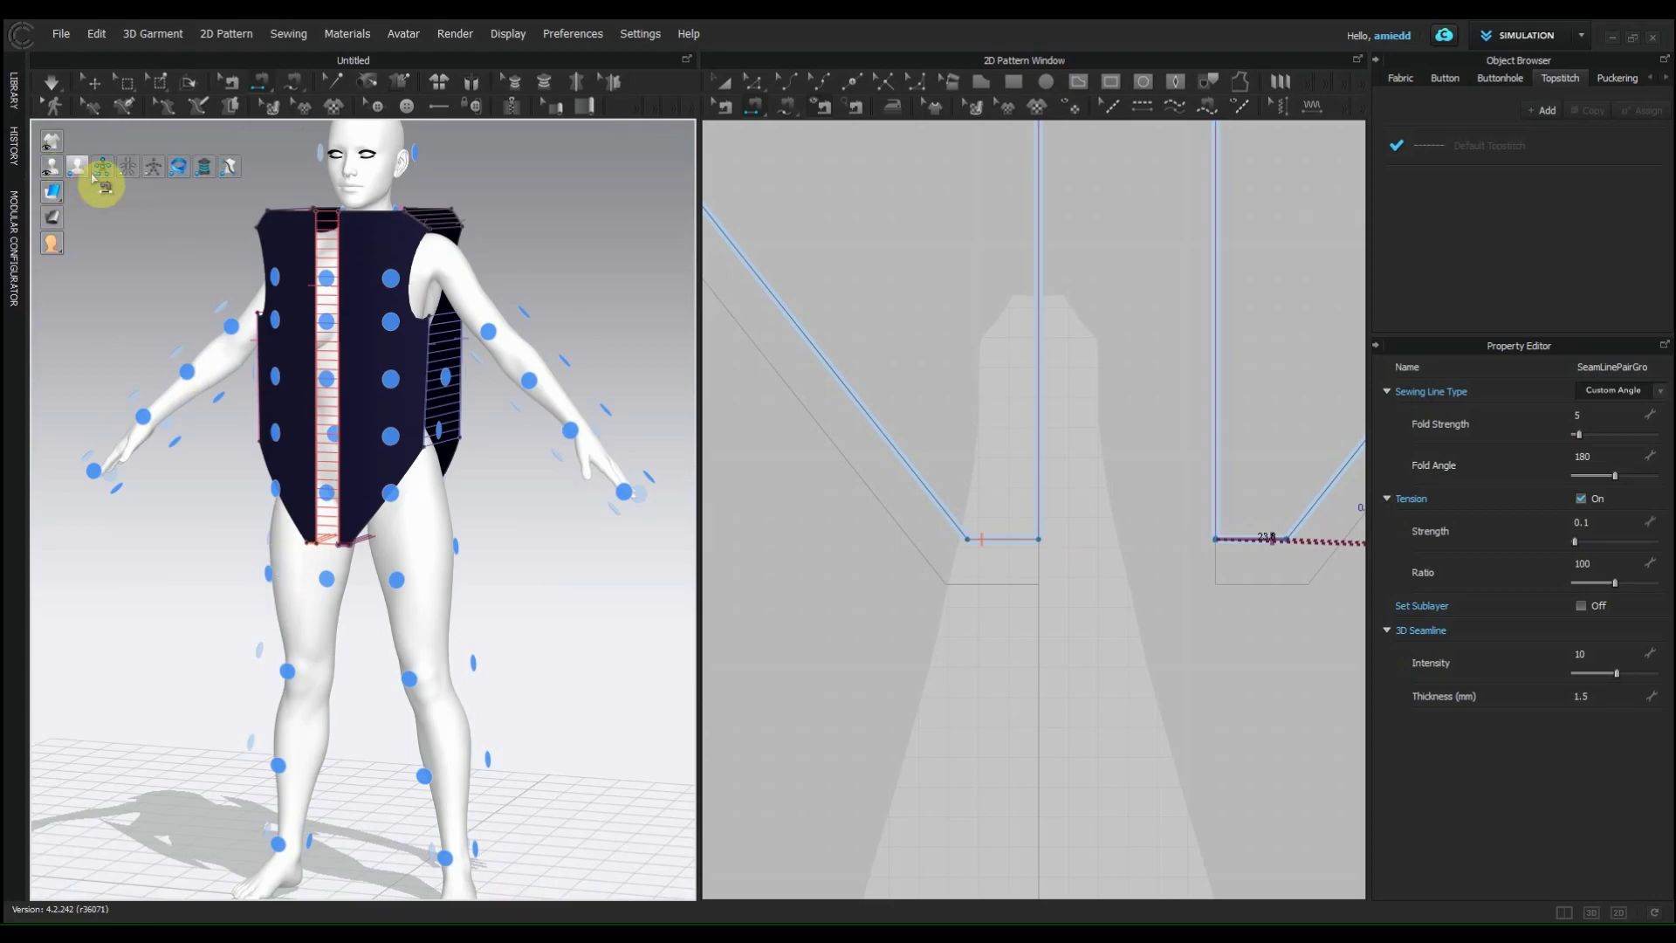
key("space")
scroll(887, 559, "down", 5)
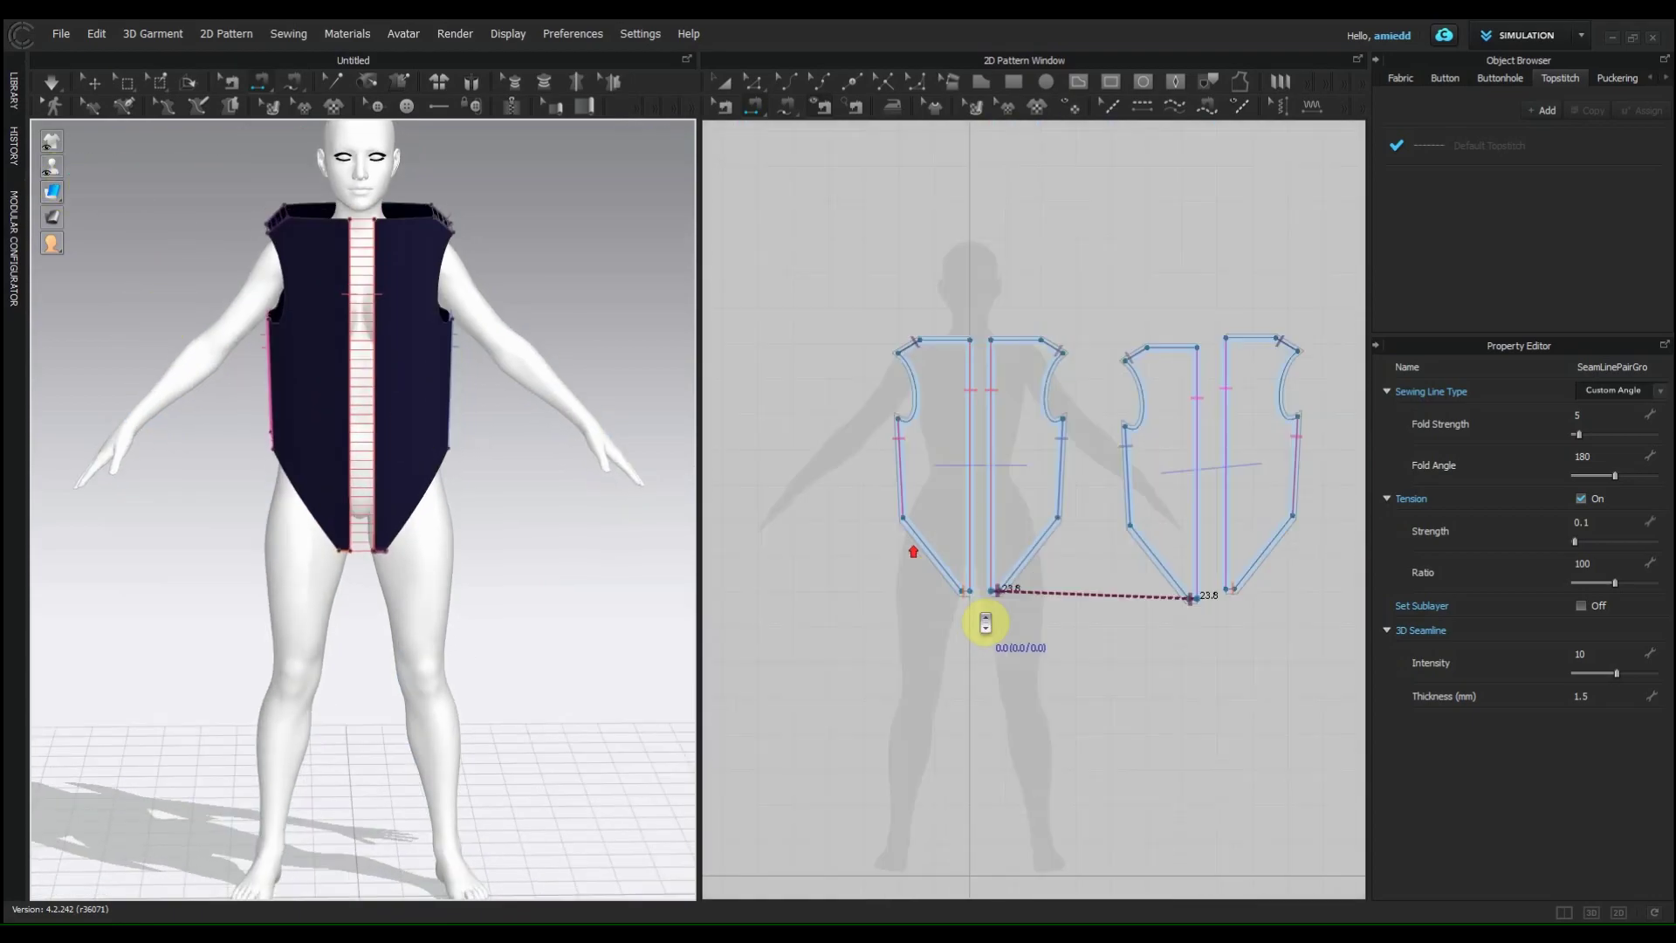
left_click(49, 81)
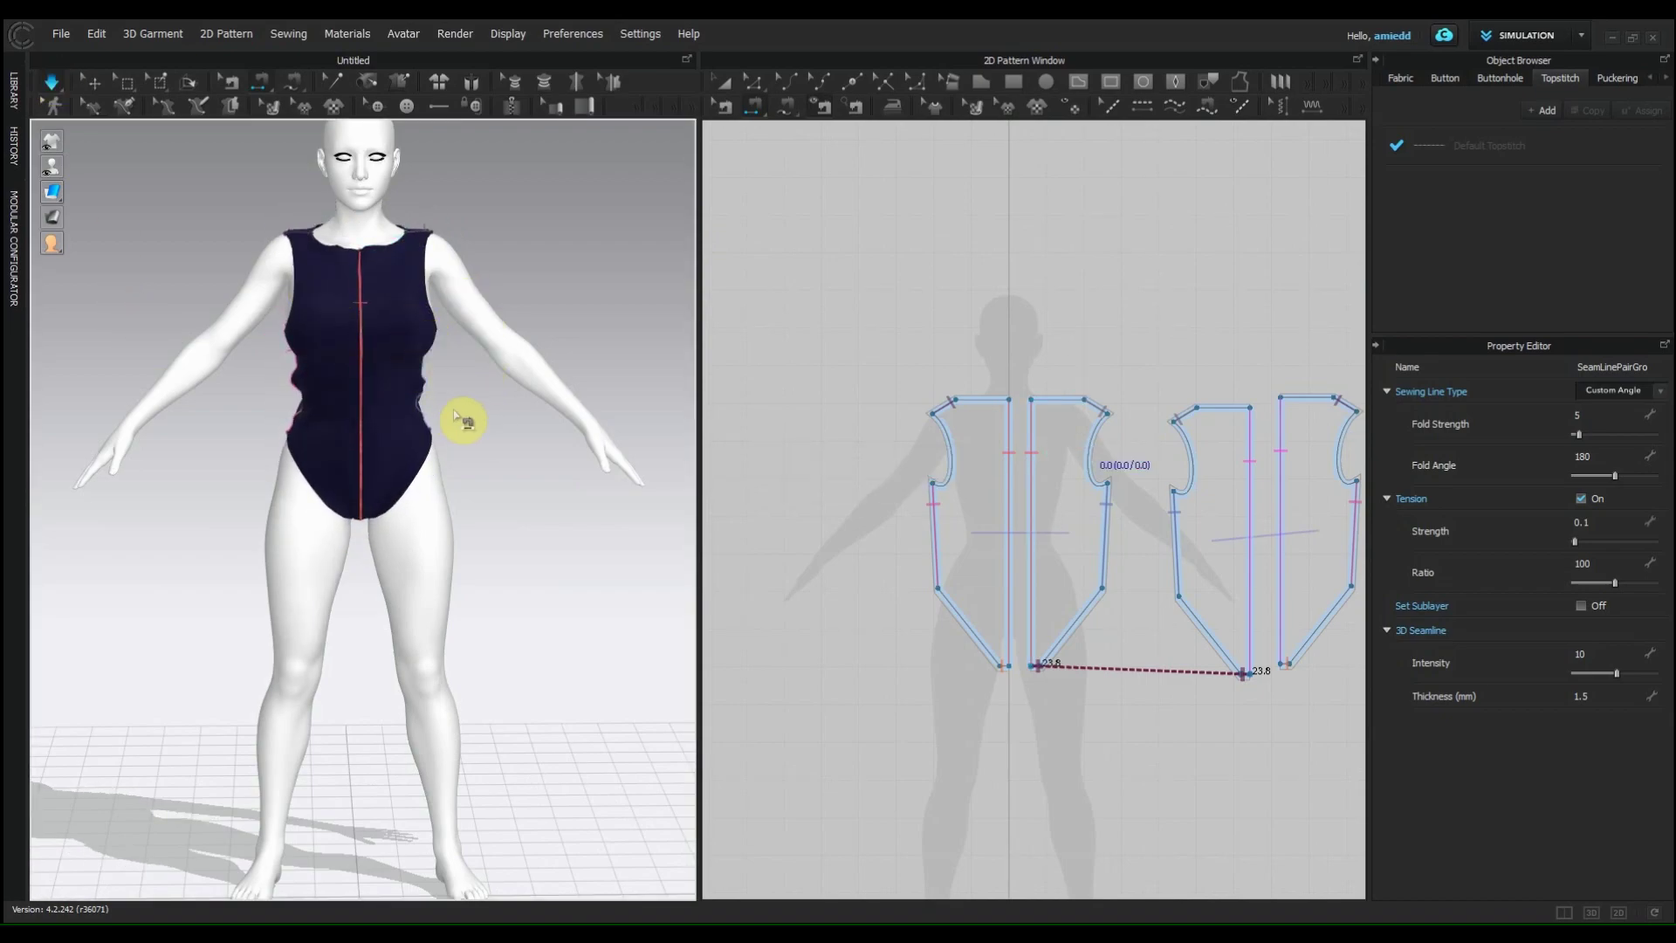
scroll(460, 411, "up", 1)
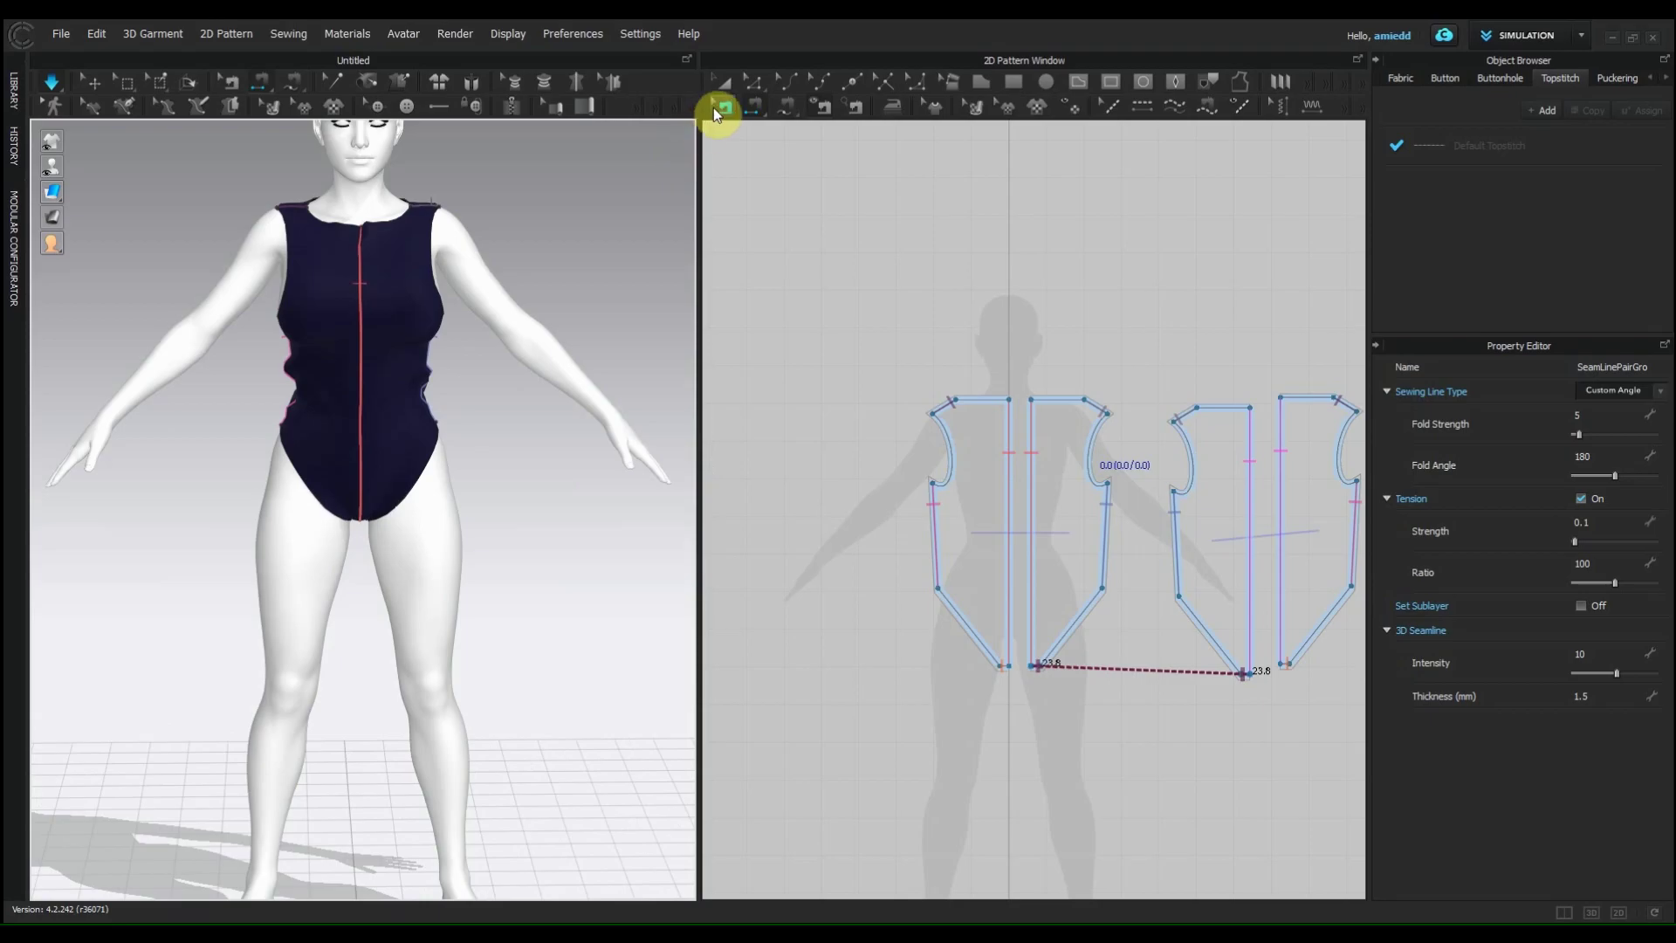
Step: Examine the draped bodysuit from the back and front, checking the fit at the waist, hips, neckline and armholes
left_click(721, 82)
right_click_drag(557, 445, 329, 561)
scroll(389, 567, "up", 3)
scroll(388, 568, "down", 2)
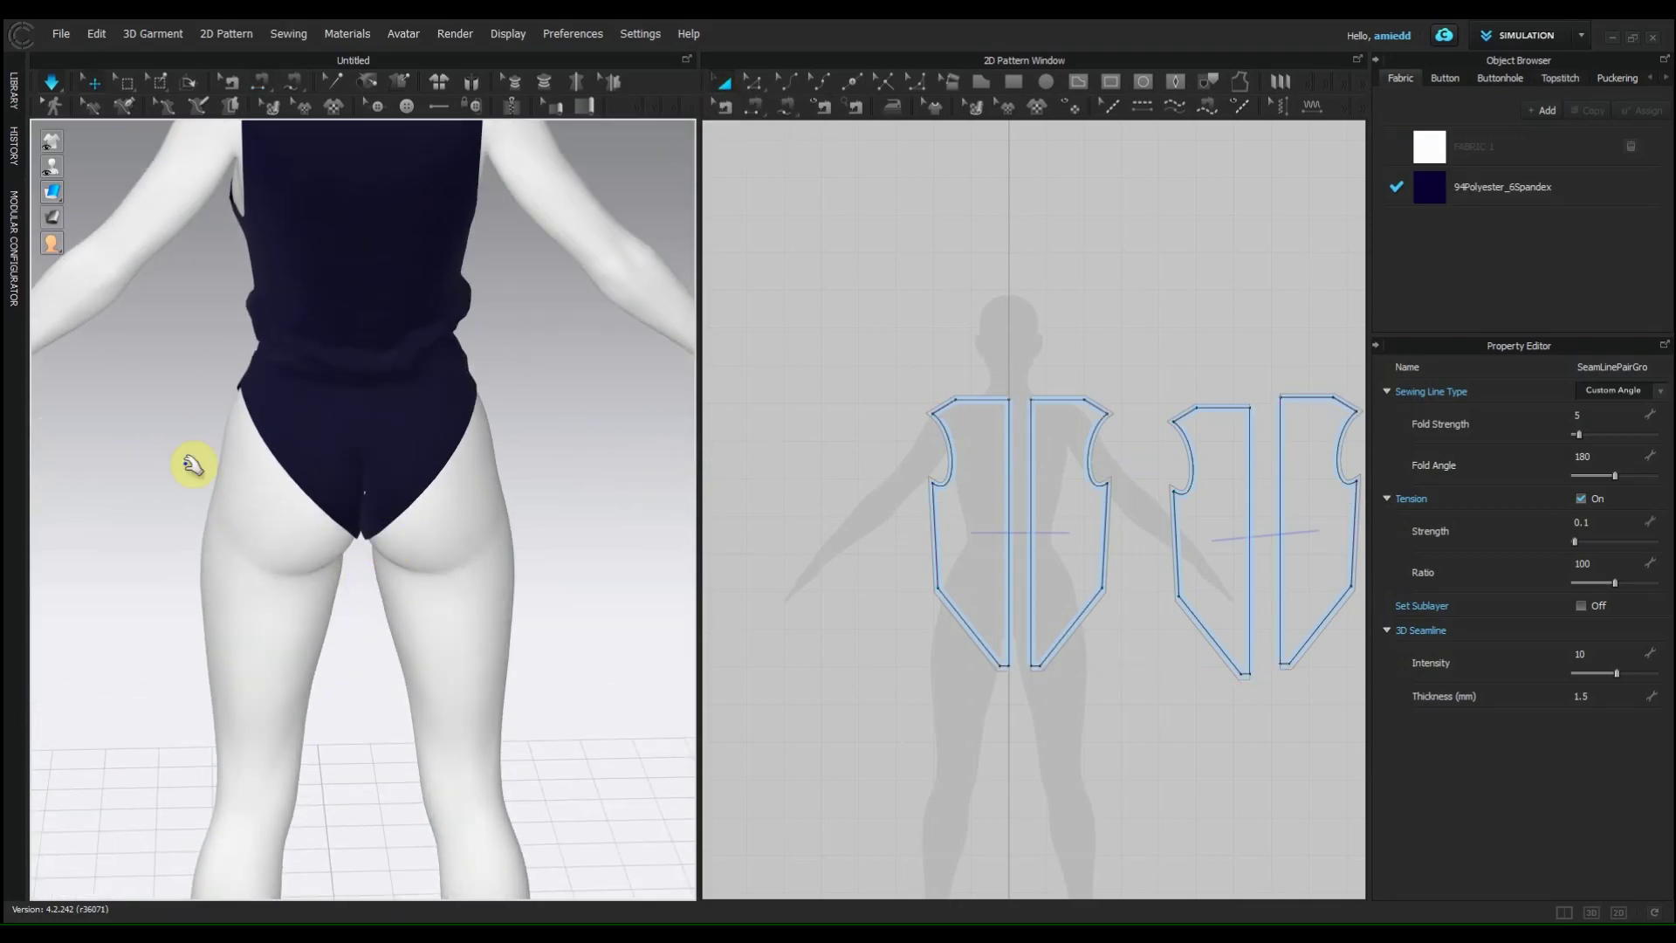
right_click_drag(186, 460, 337, 486)
scroll(338, 487, "up", 2)
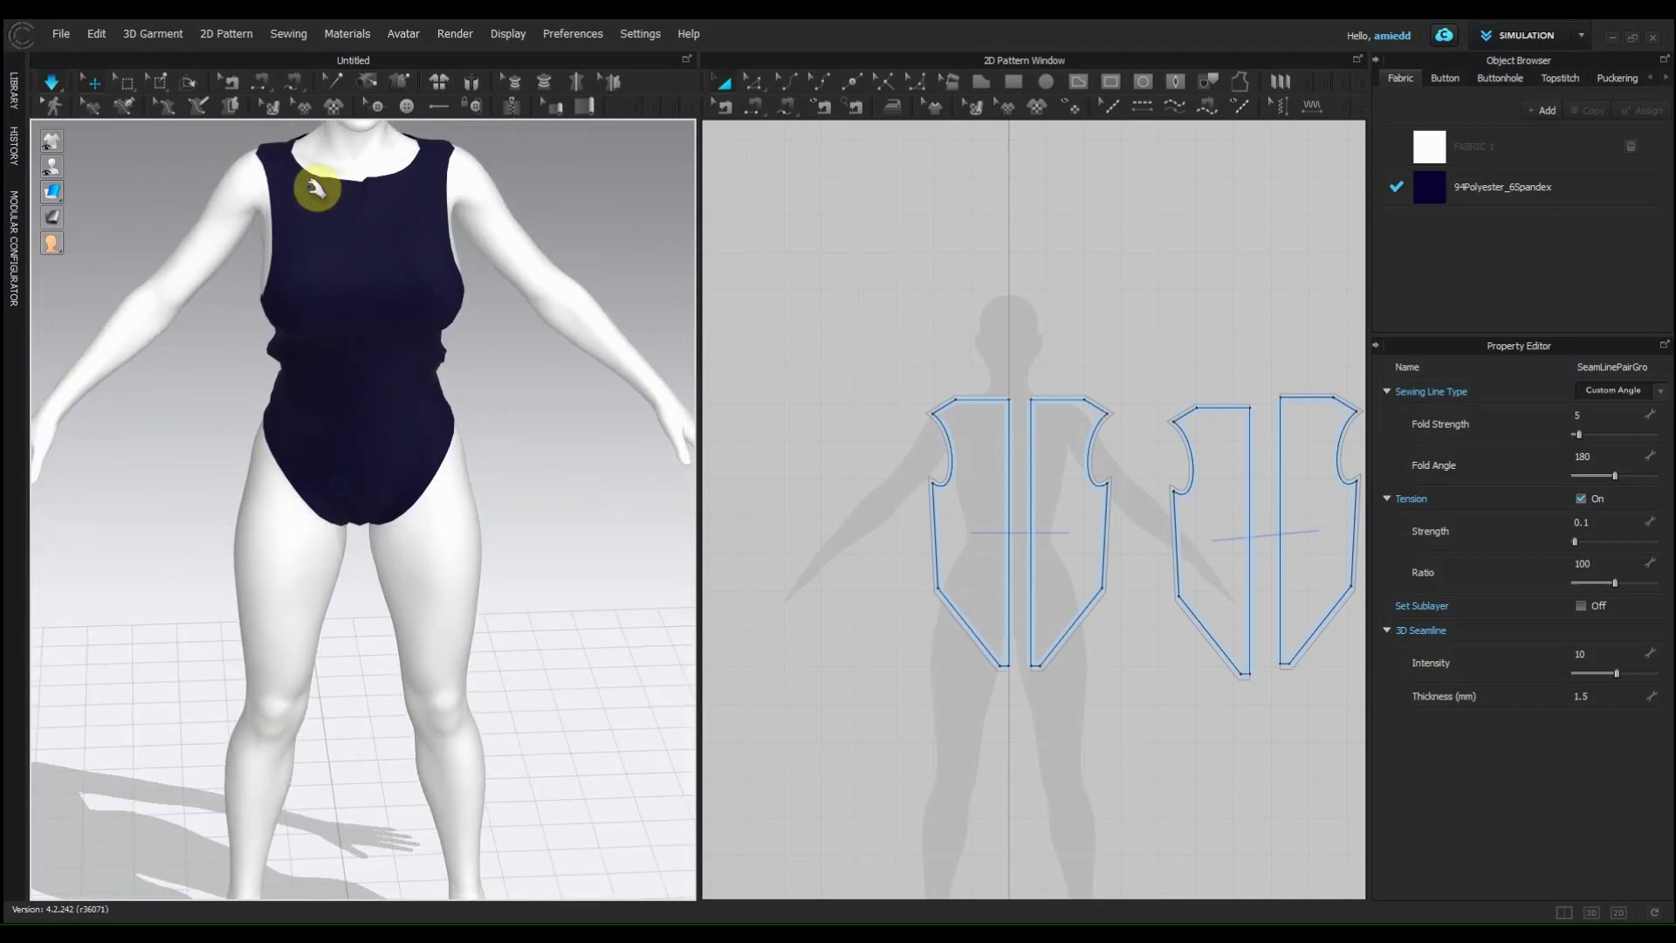
scroll(404, 394, "up", 1)
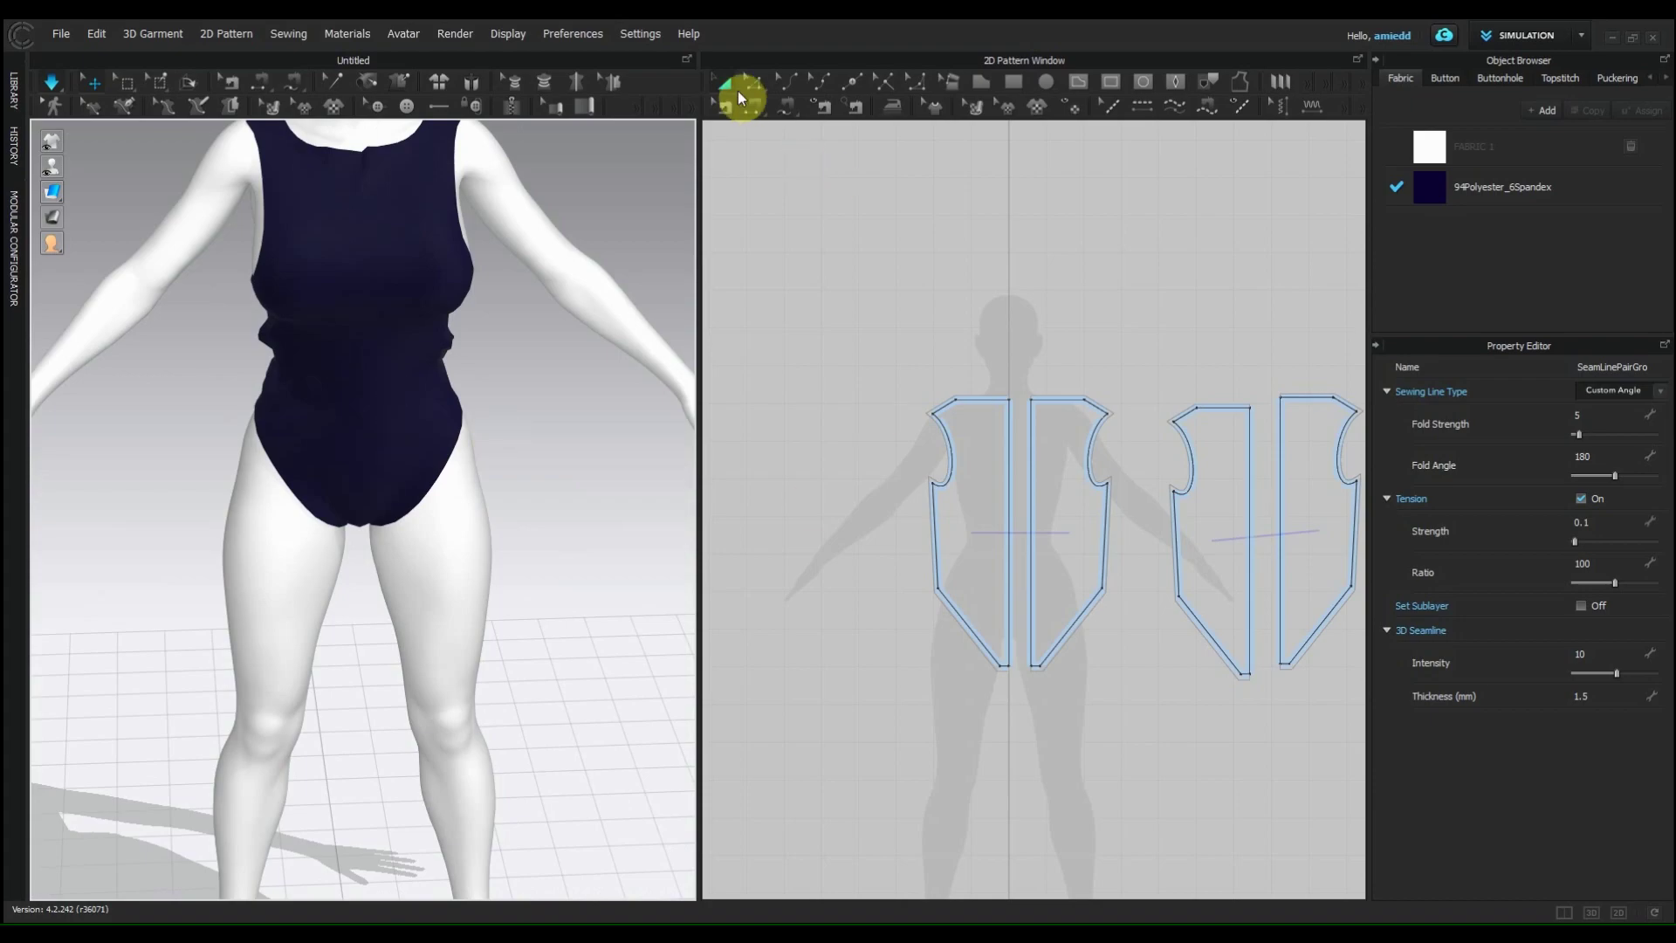
Step: Move the front panels' underarm corners up and slightly inward, and reshape each armhole into a smooth curve about 202 mm long
scroll(980, 475, "up", 4)
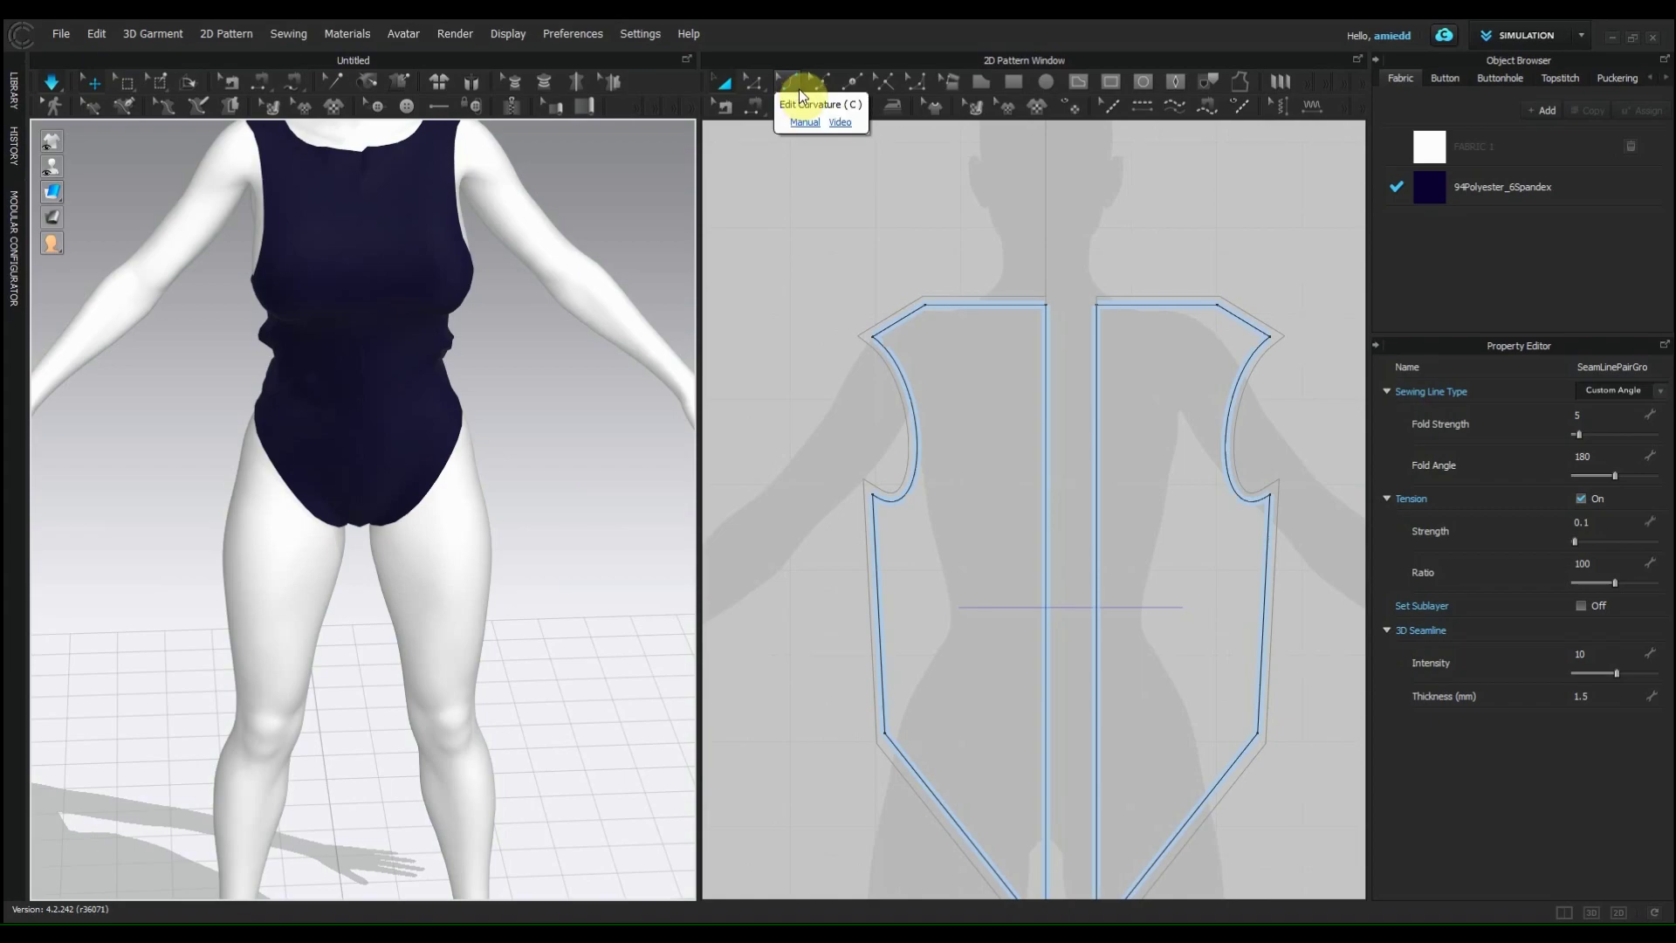
left_click(757, 84)
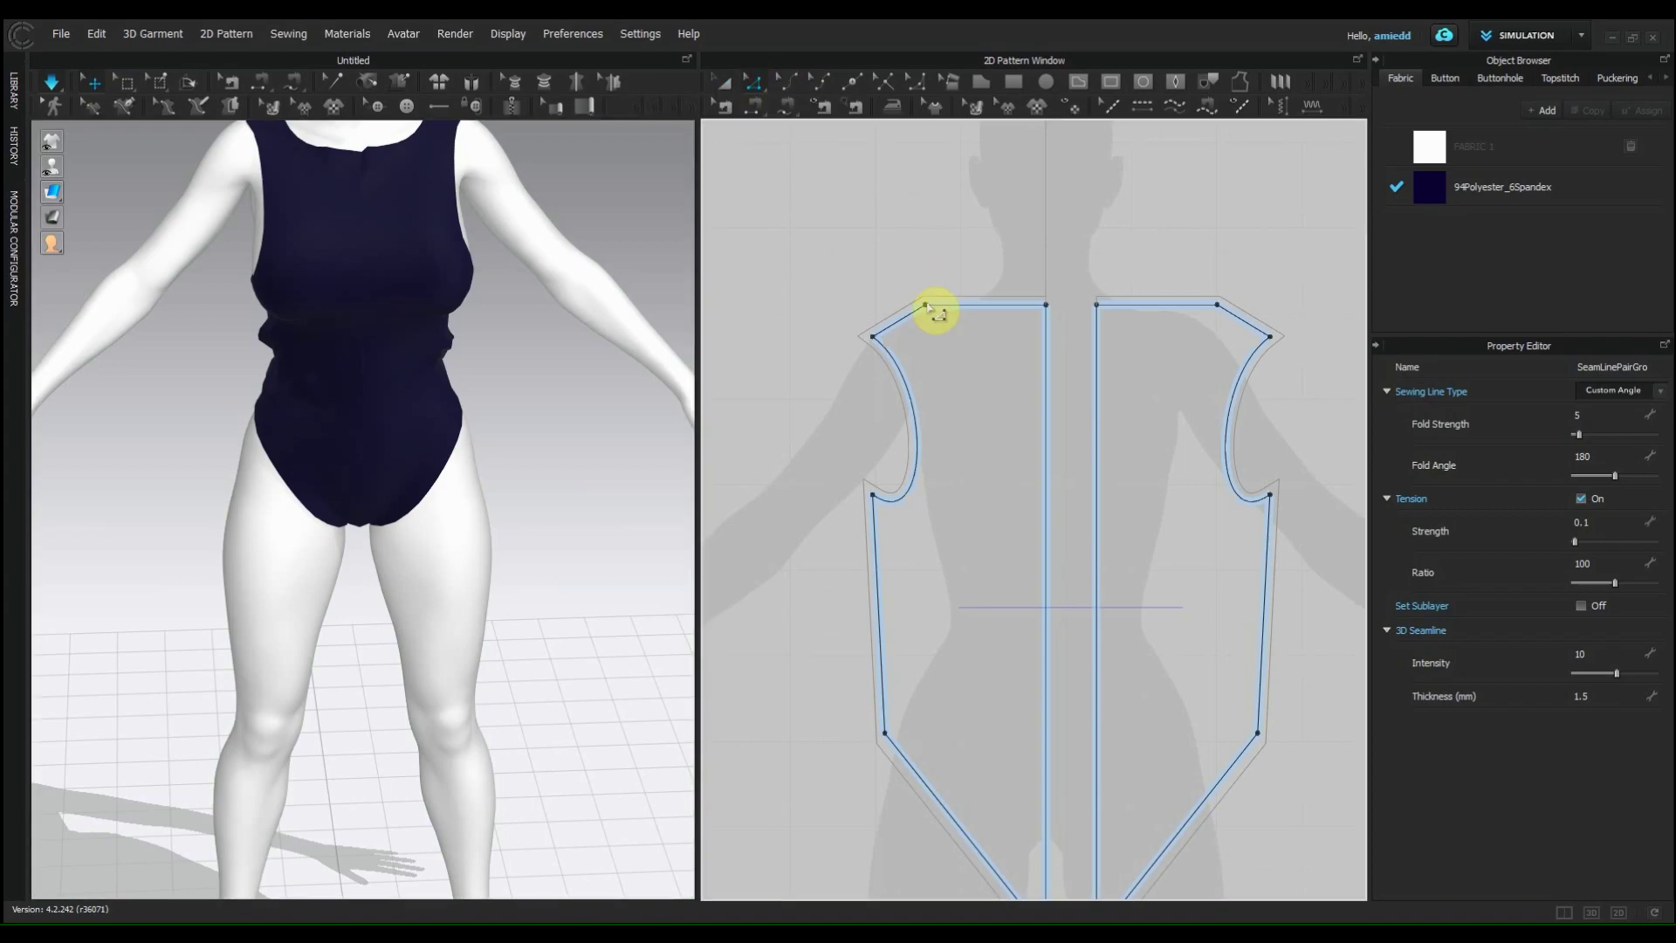
left_click(874, 336)
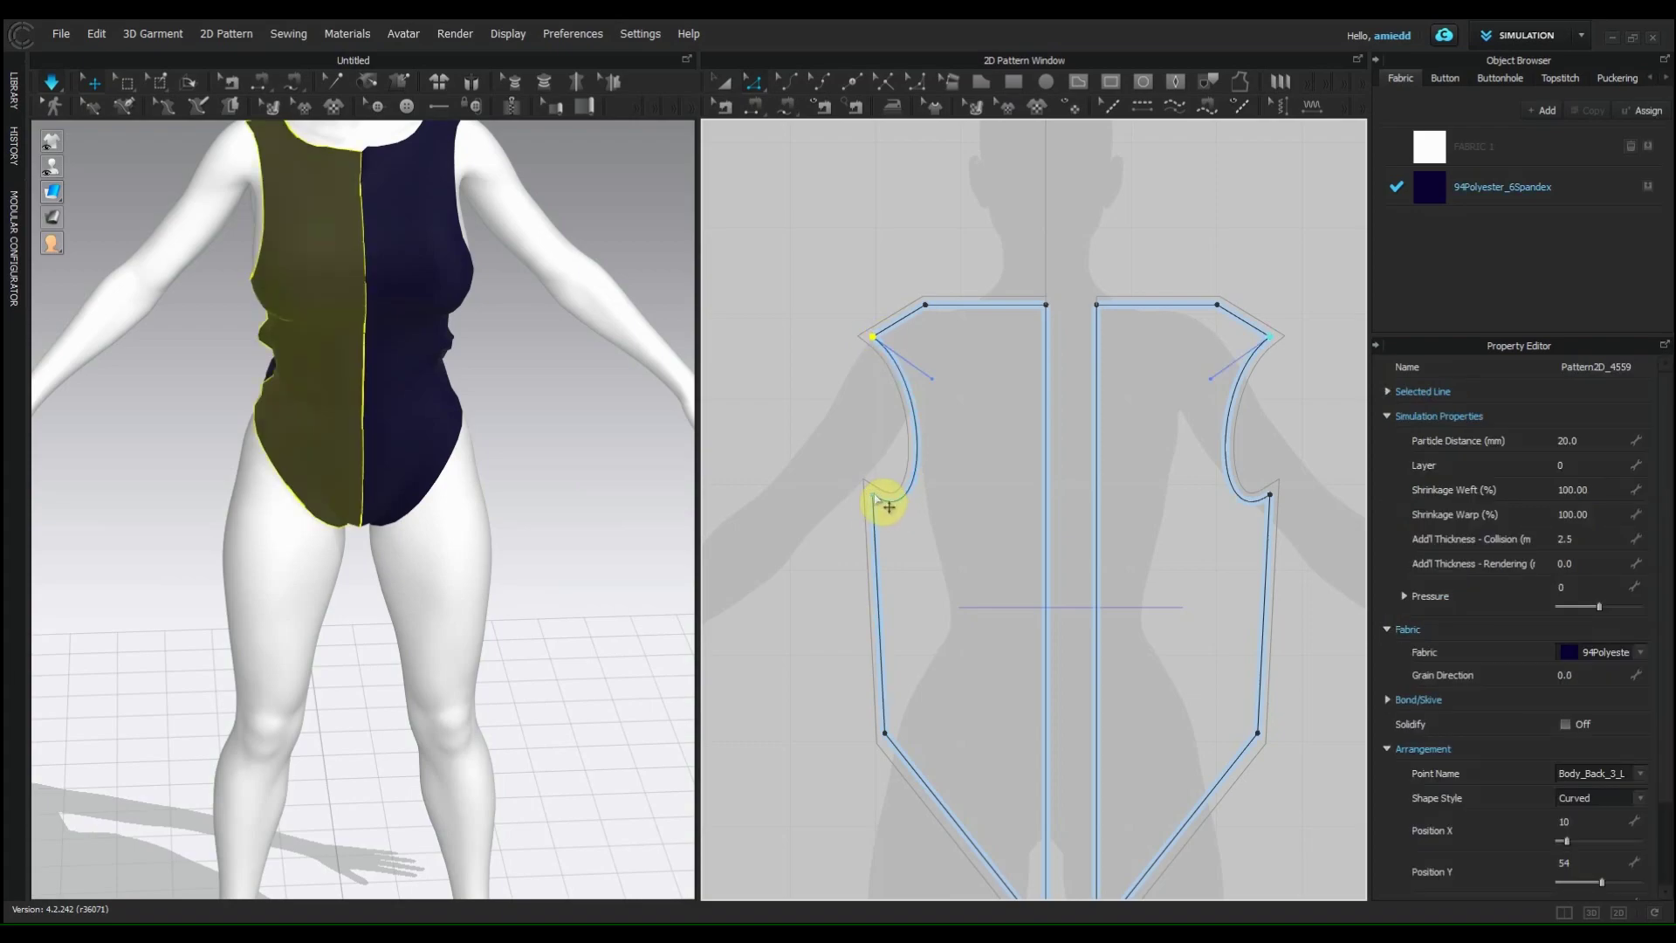
left_click_drag(886, 501, 885, 467)
right_click_drag(244, 375, 348, 280)
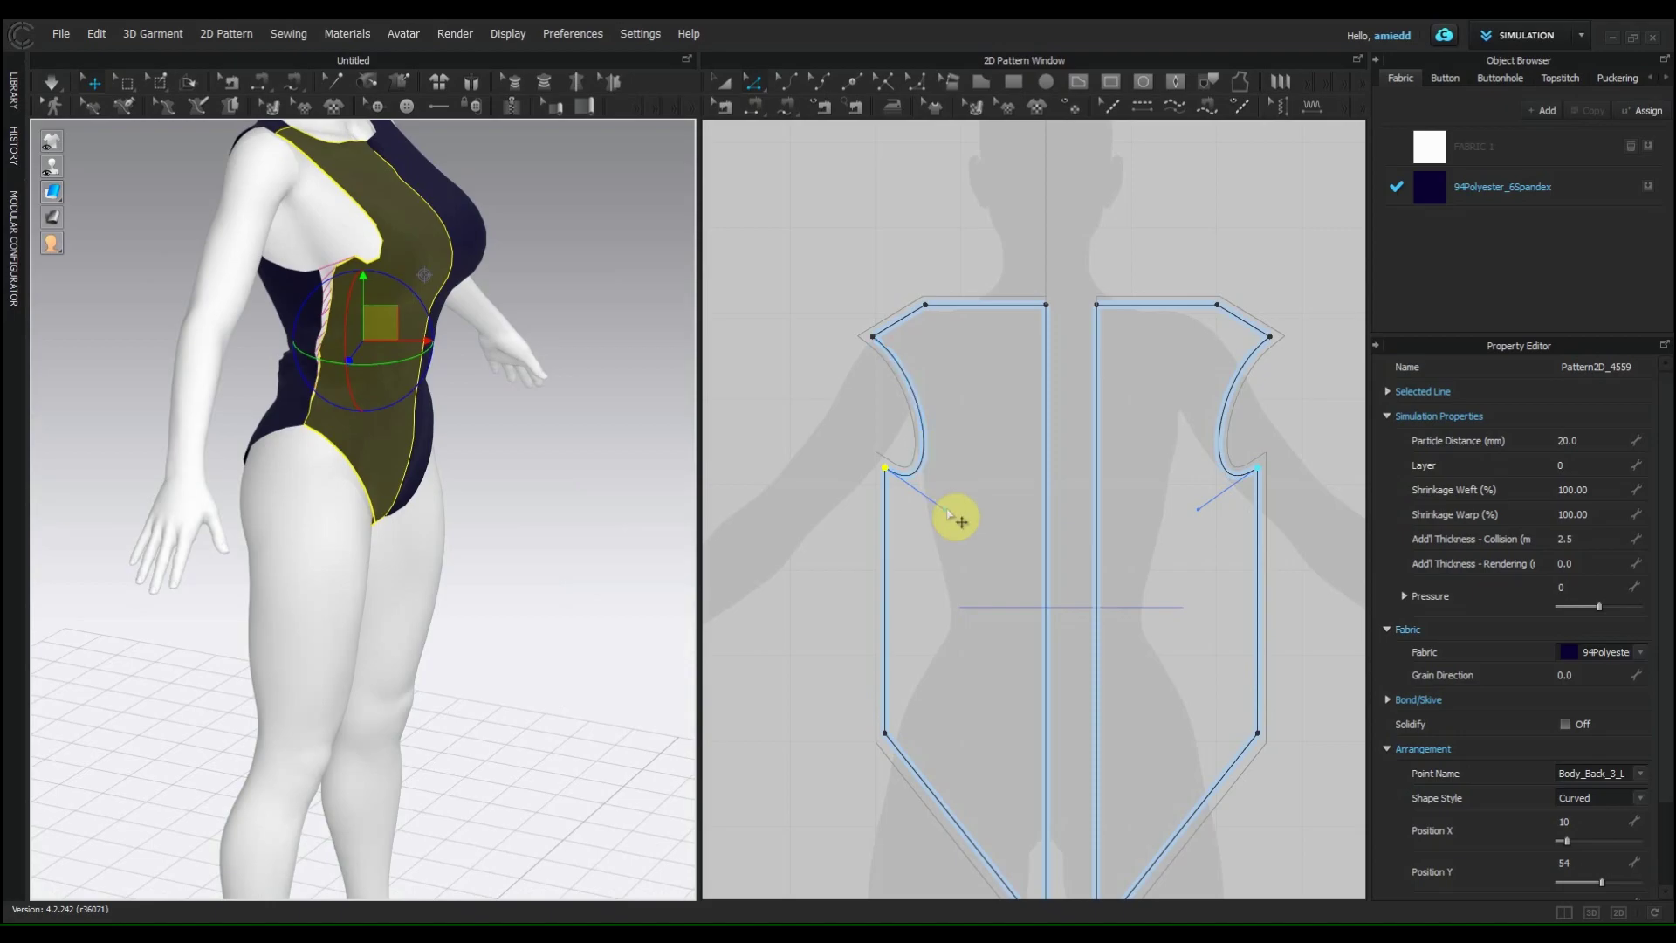
left_click_drag(944, 513, 956, 448)
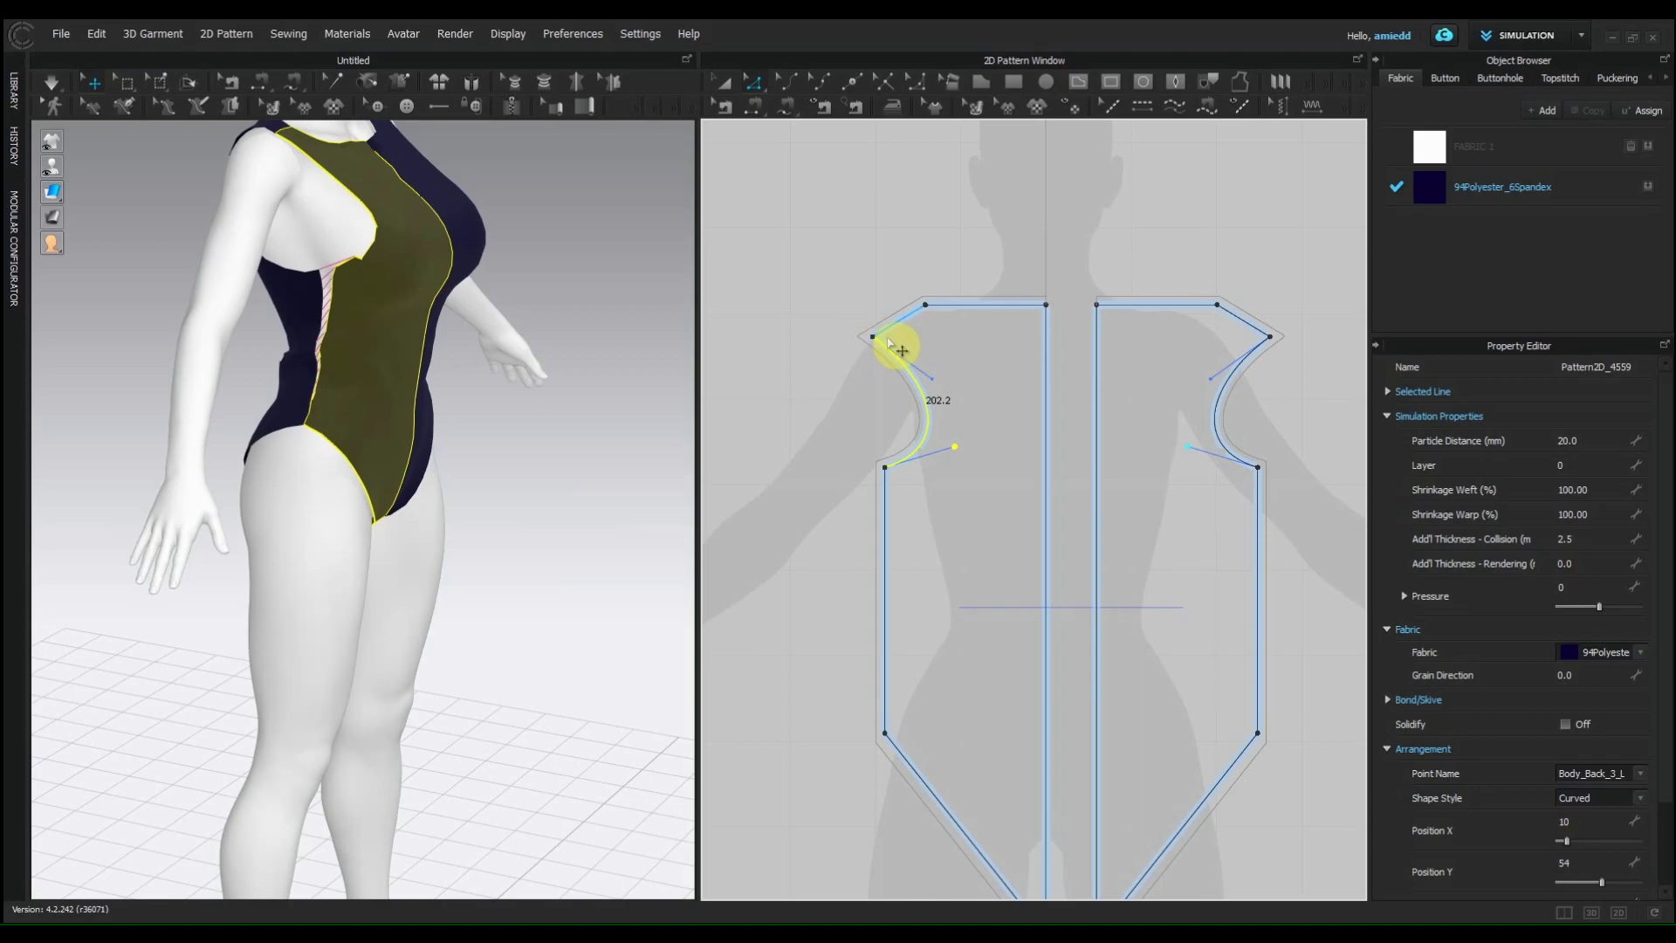
Step: Move the front panels' neck-side shoulder points toward the centre and shift the shoulder tips slightly inward and down
left_click_drag(925, 305, 965, 306)
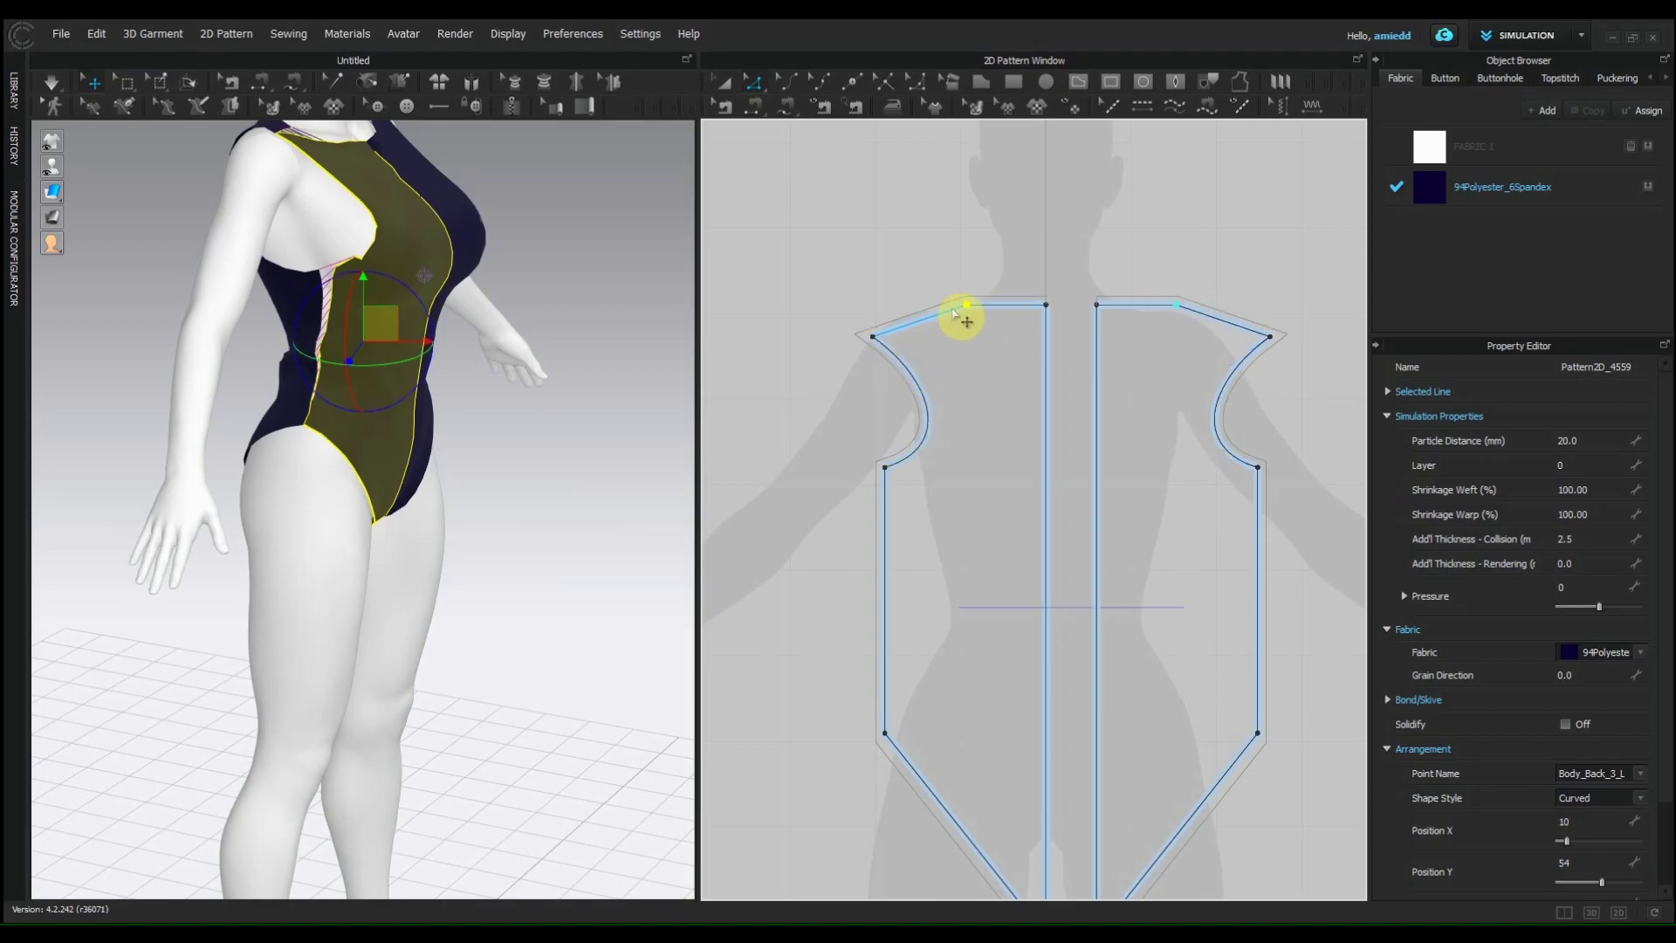
left_click_drag(873, 337, 891, 353)
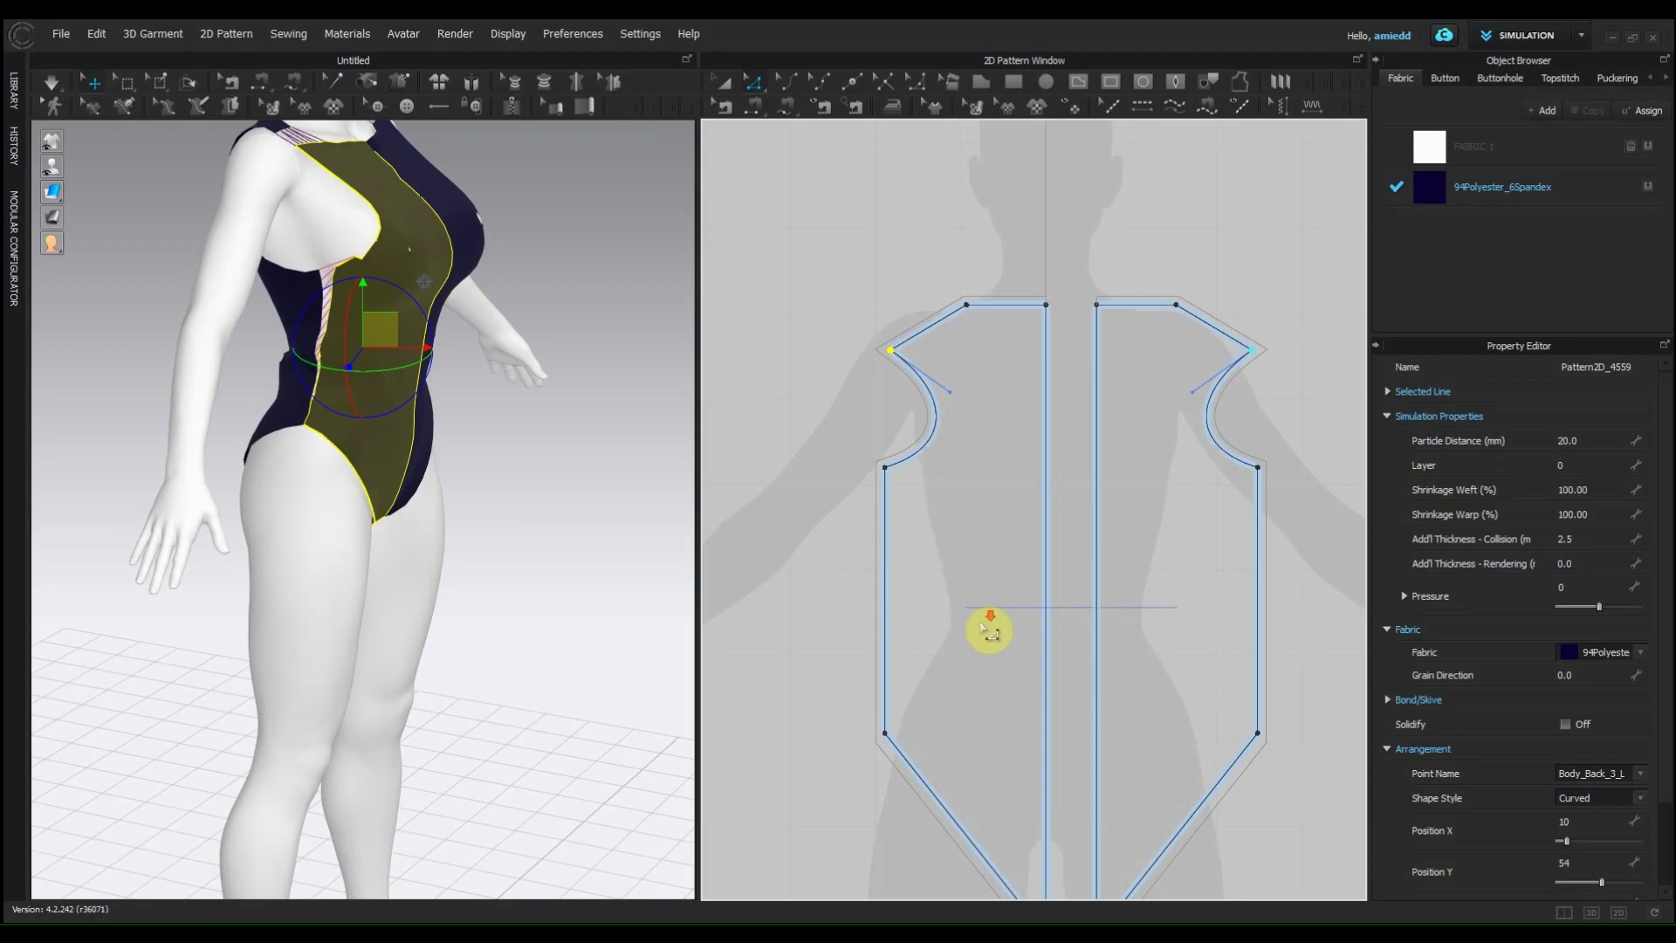
scroll(984, 650, "down", 1)
right_click_drag(1000, 670, 931, 506)
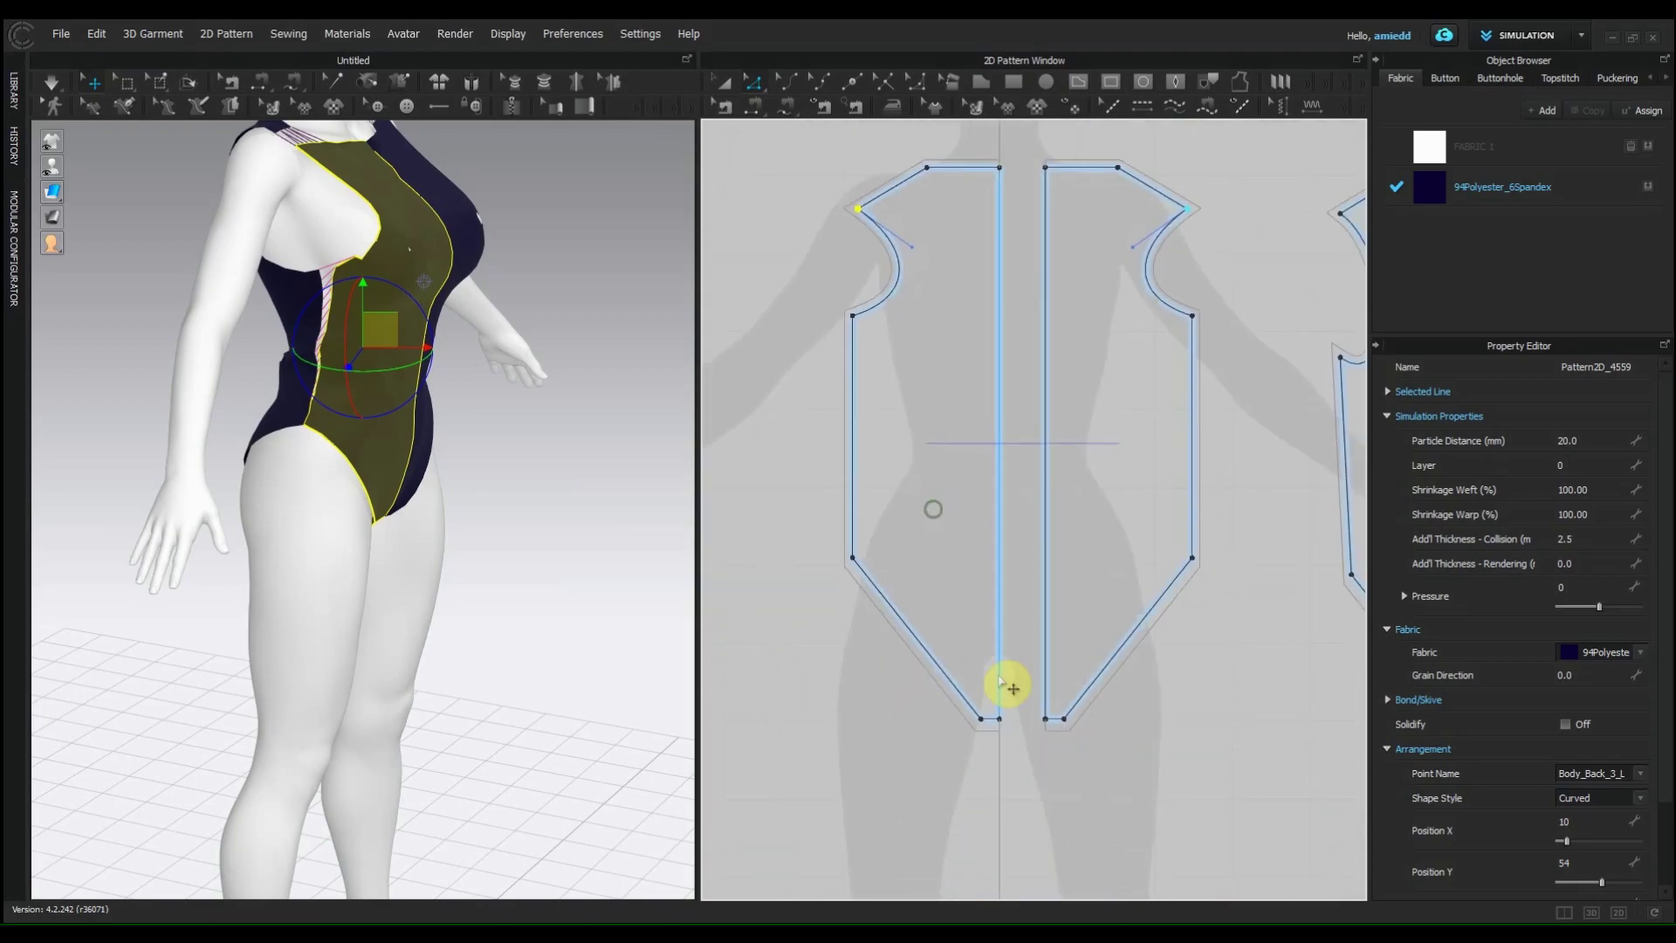
Step: Examine the shoulder and side seams from the side and back, selecting each back panel to identify it on the garment
right_click_drag(498, 636, 379, 609)
right_click_drag(521, 508, 410, 183)
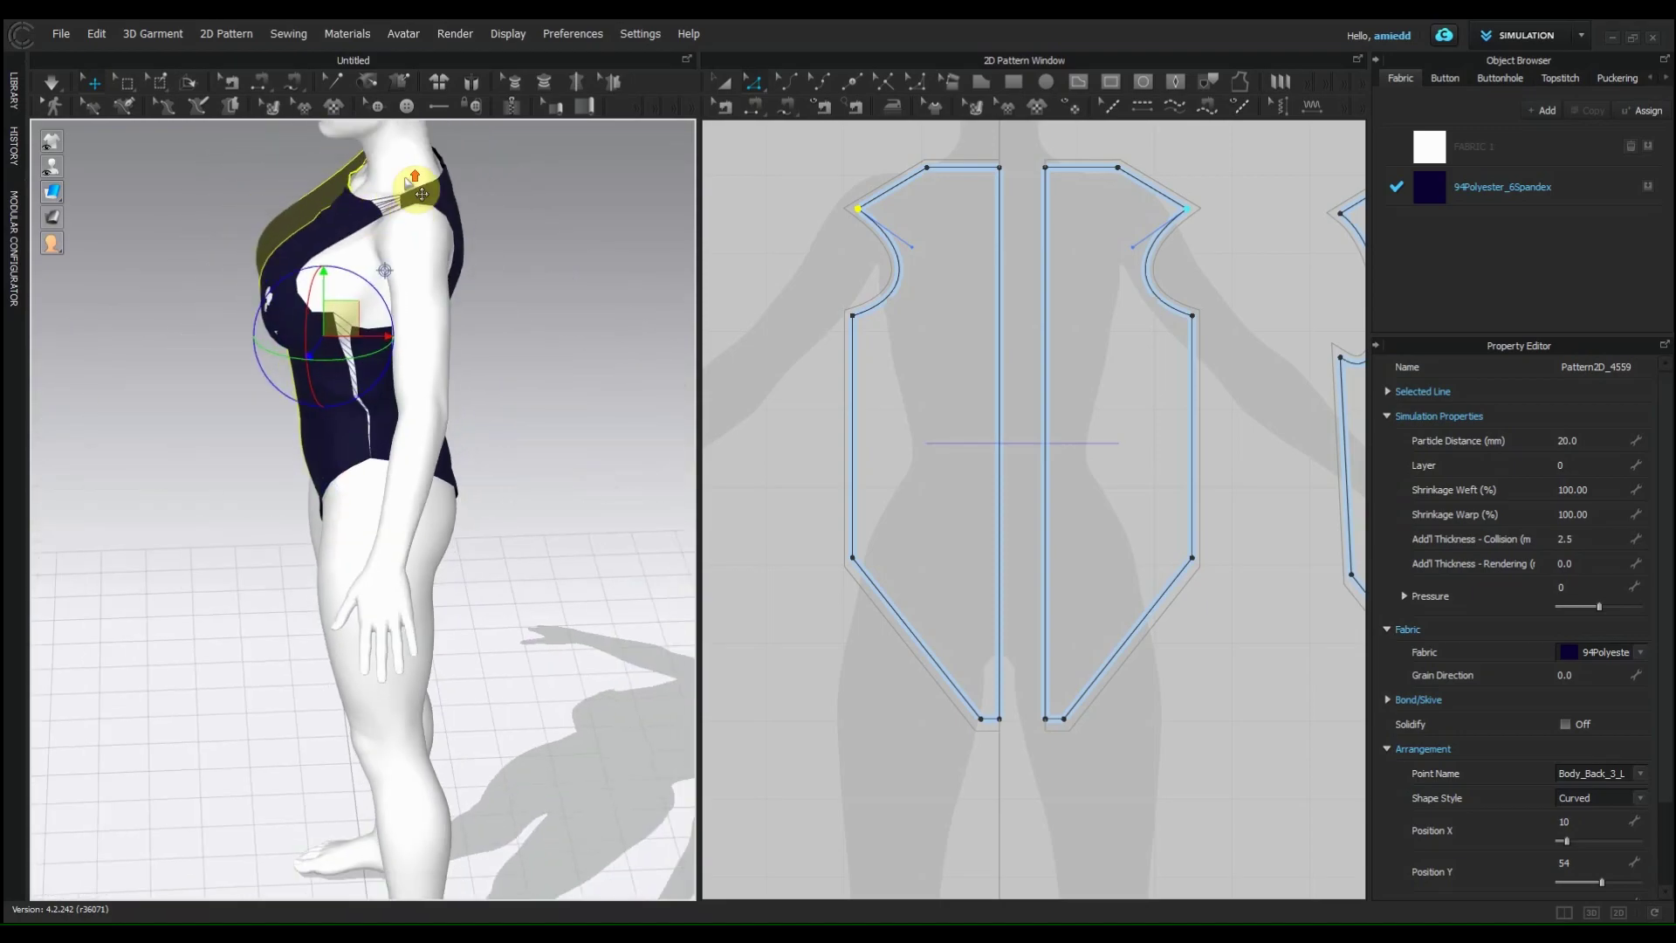
scroll(409, 183, "up", 1)
scroll(1170, 529, "up", 2)
middle_click_drag(1208, 559, 817, 586)
left_click(916, 441)
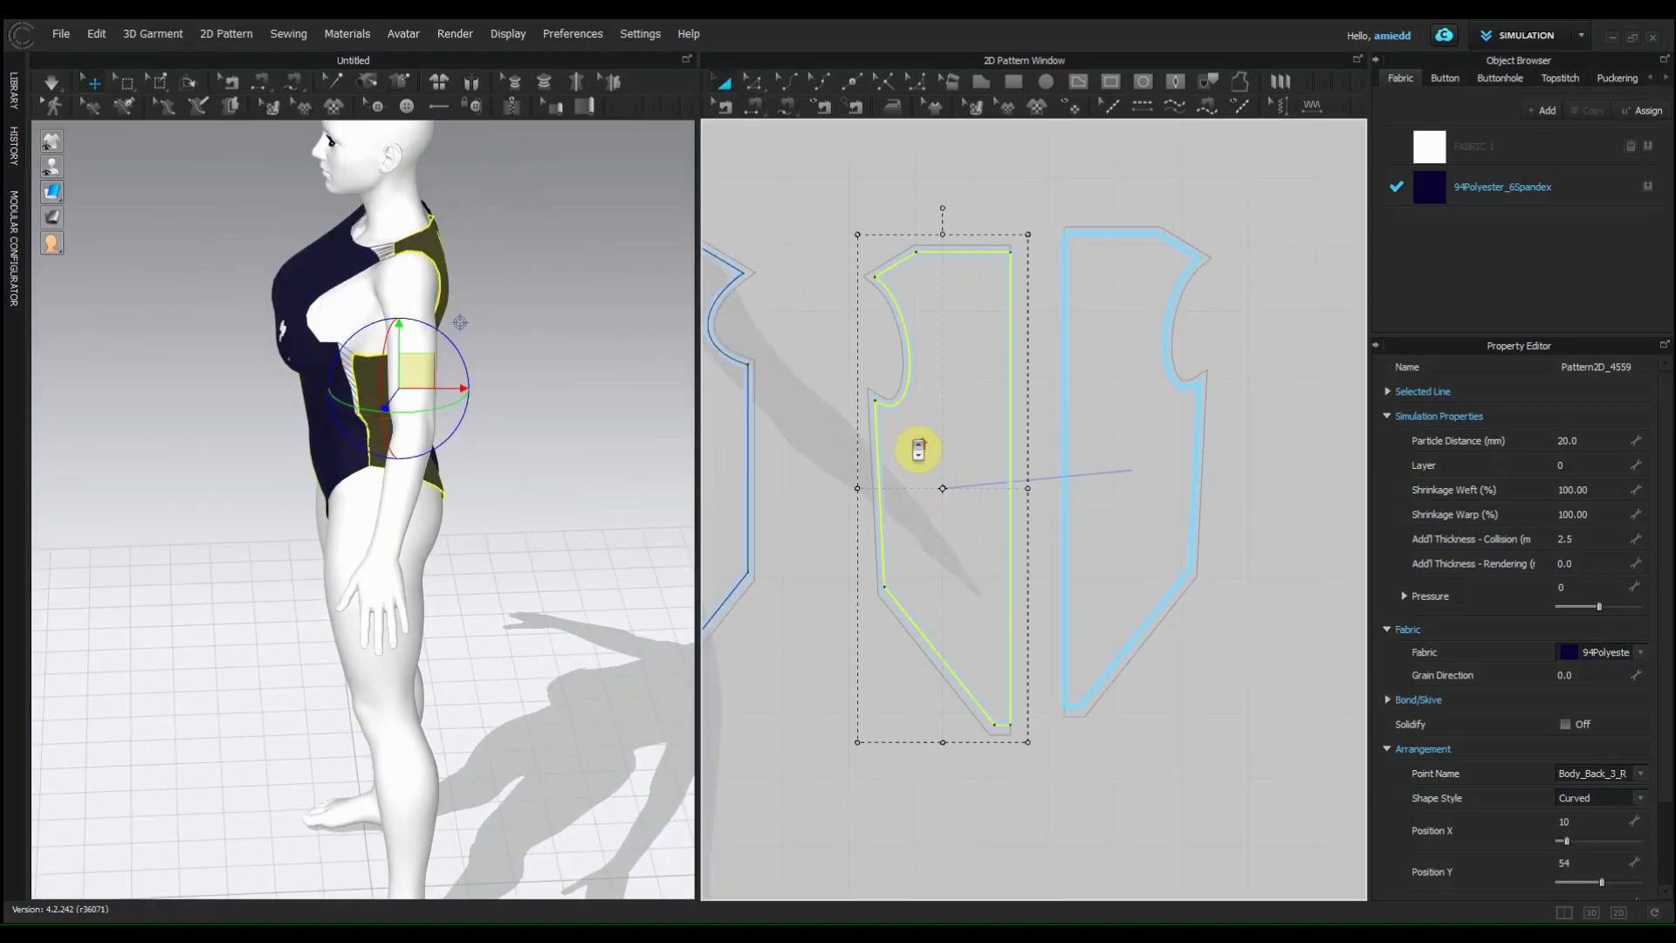
scroll(766, 530, "down", 5)
right_click_drag(515, 411, 445, 297)
left_click(986, 384)
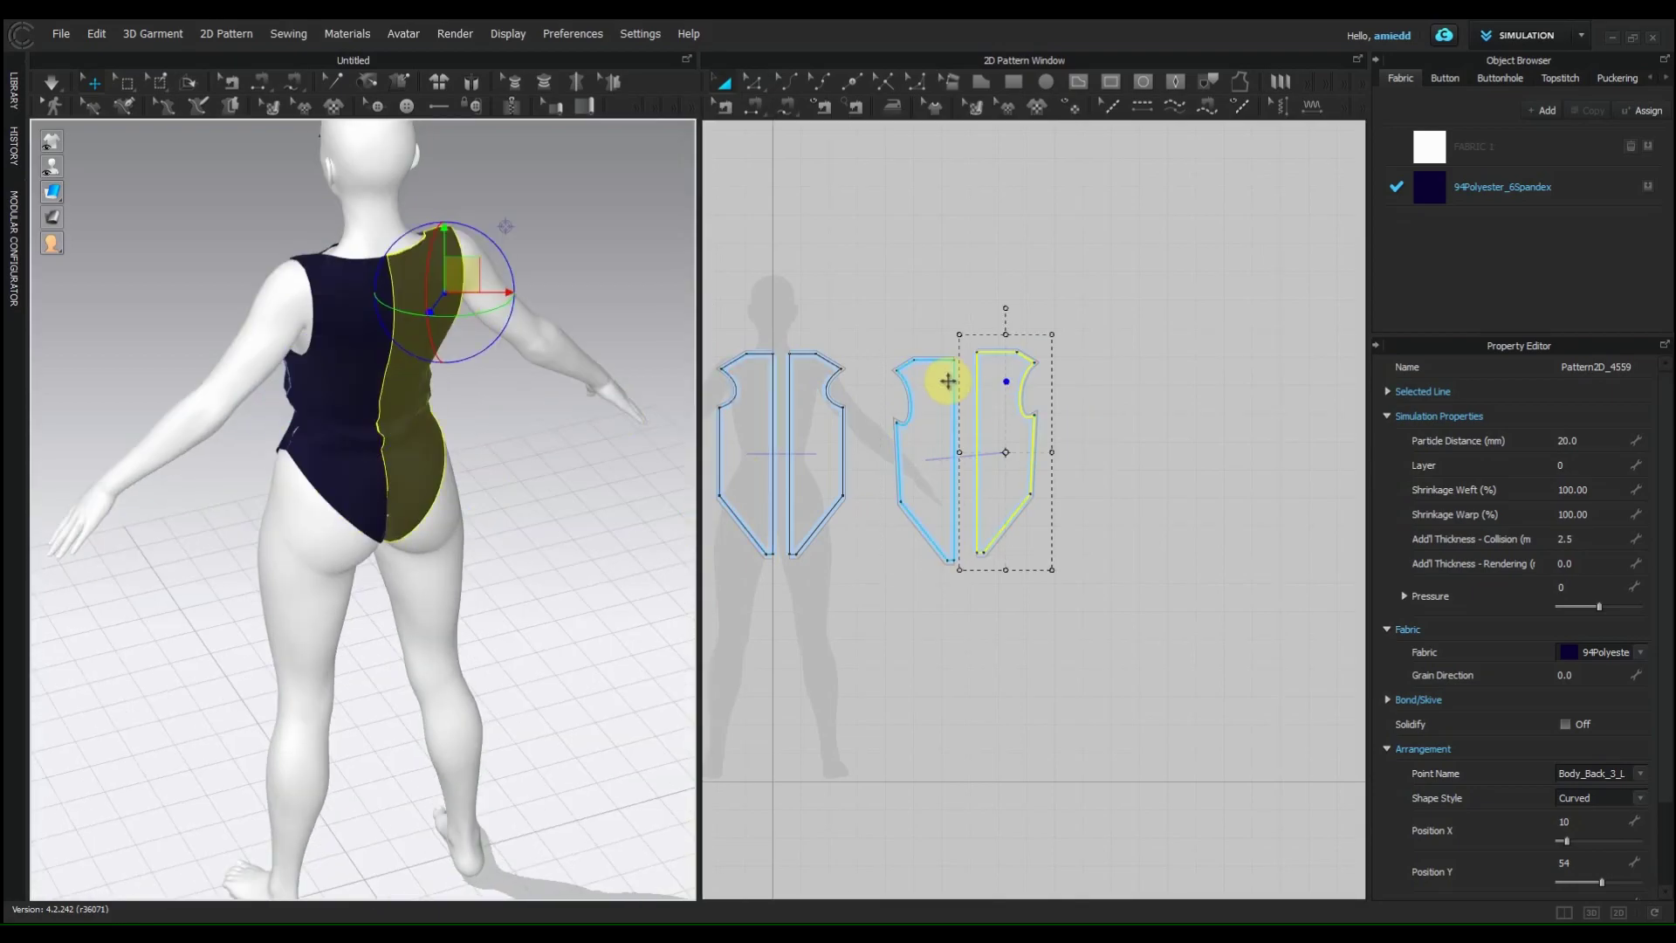
scroll(961, 453, "up", 4)
left_click(934, 436)
Step: Raise the neckline edge of the linked back panels so the back sits higher toward the neck
scroll(905, 307, "down", 1)
right_click_drag(905, 306, 873, 232)
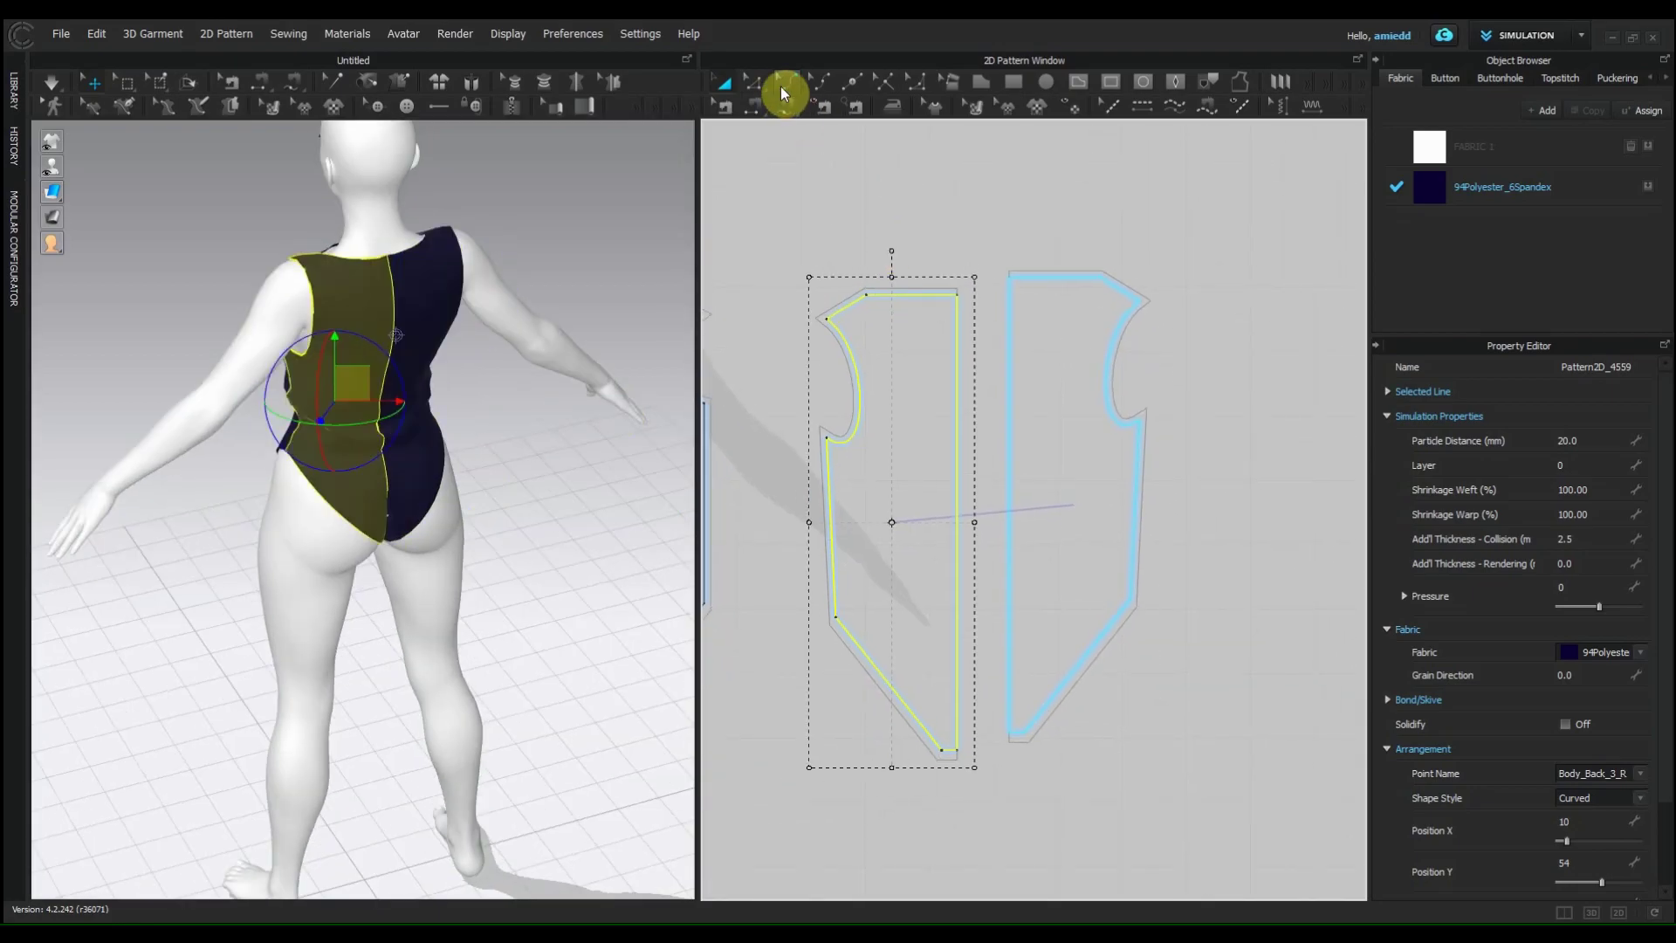
left_click(752, 82)
scroll(875, 337, "up", 3)
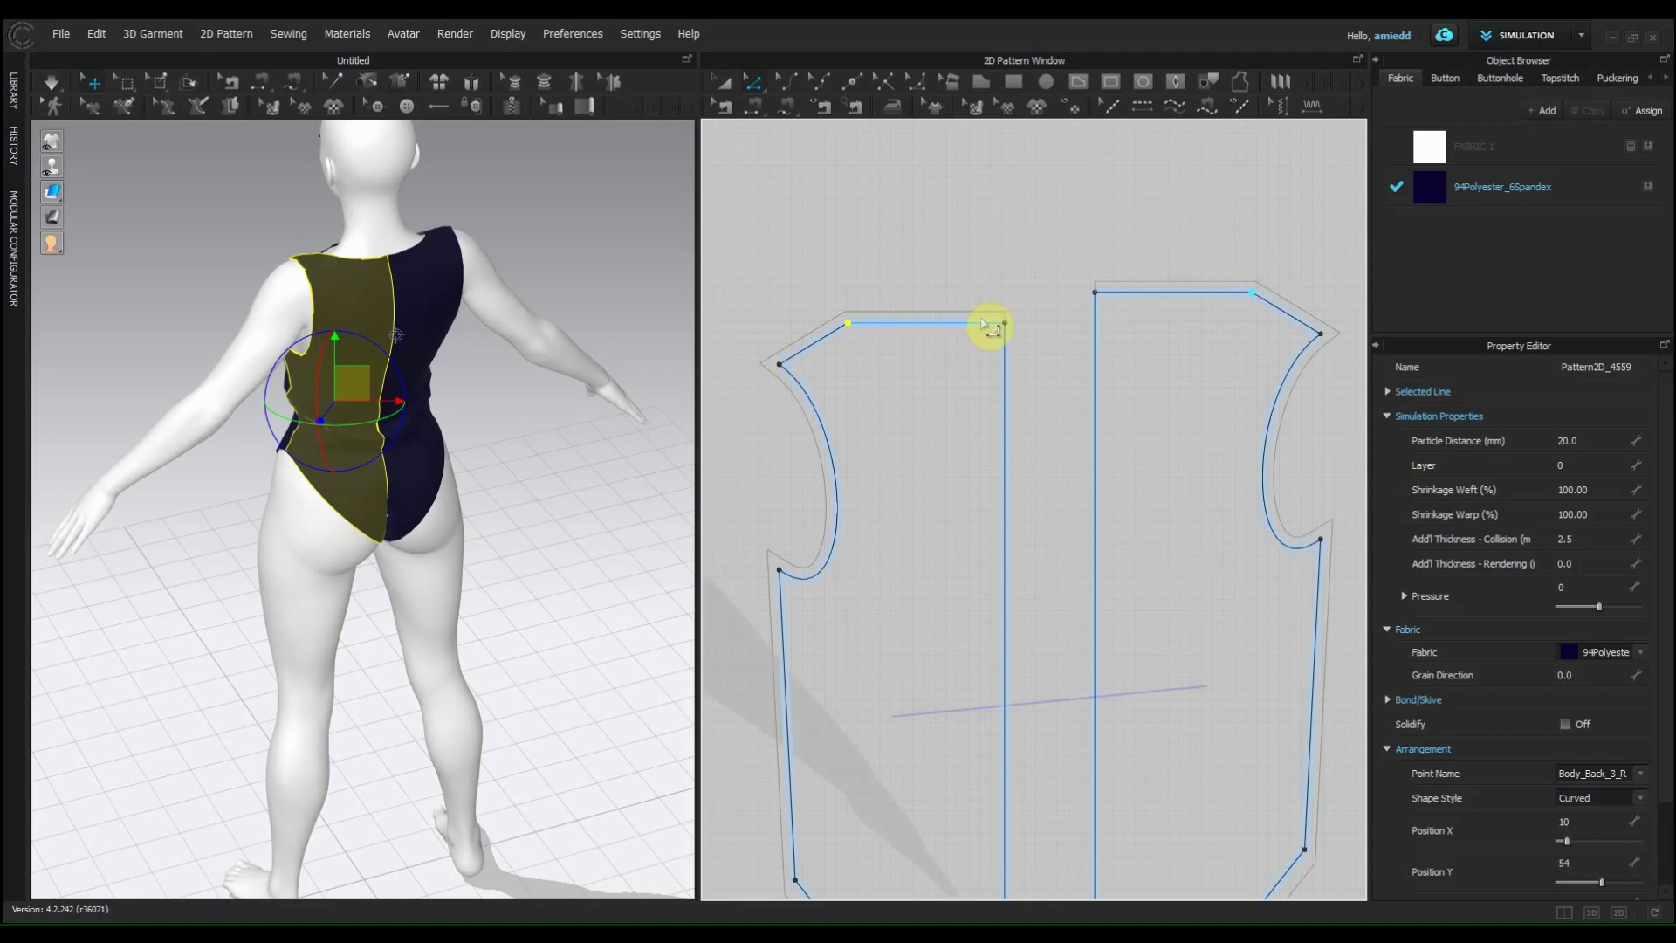
left_click_drag(976, 330, 972, 269)
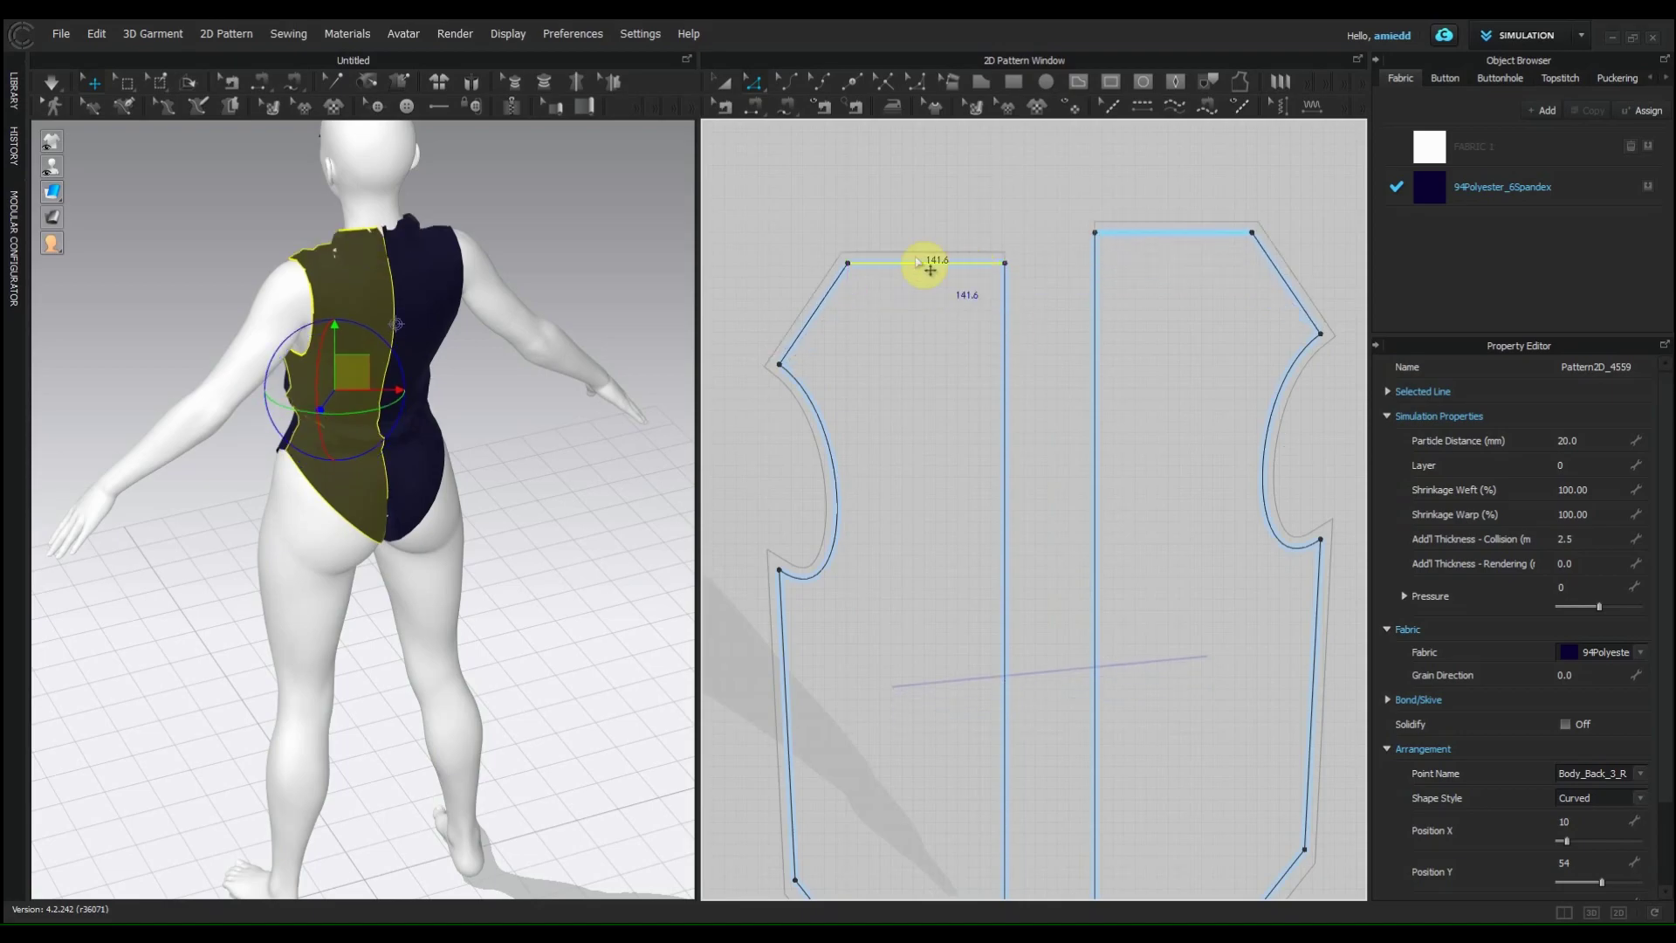
right_click_drag(357, 321, 252, 307)
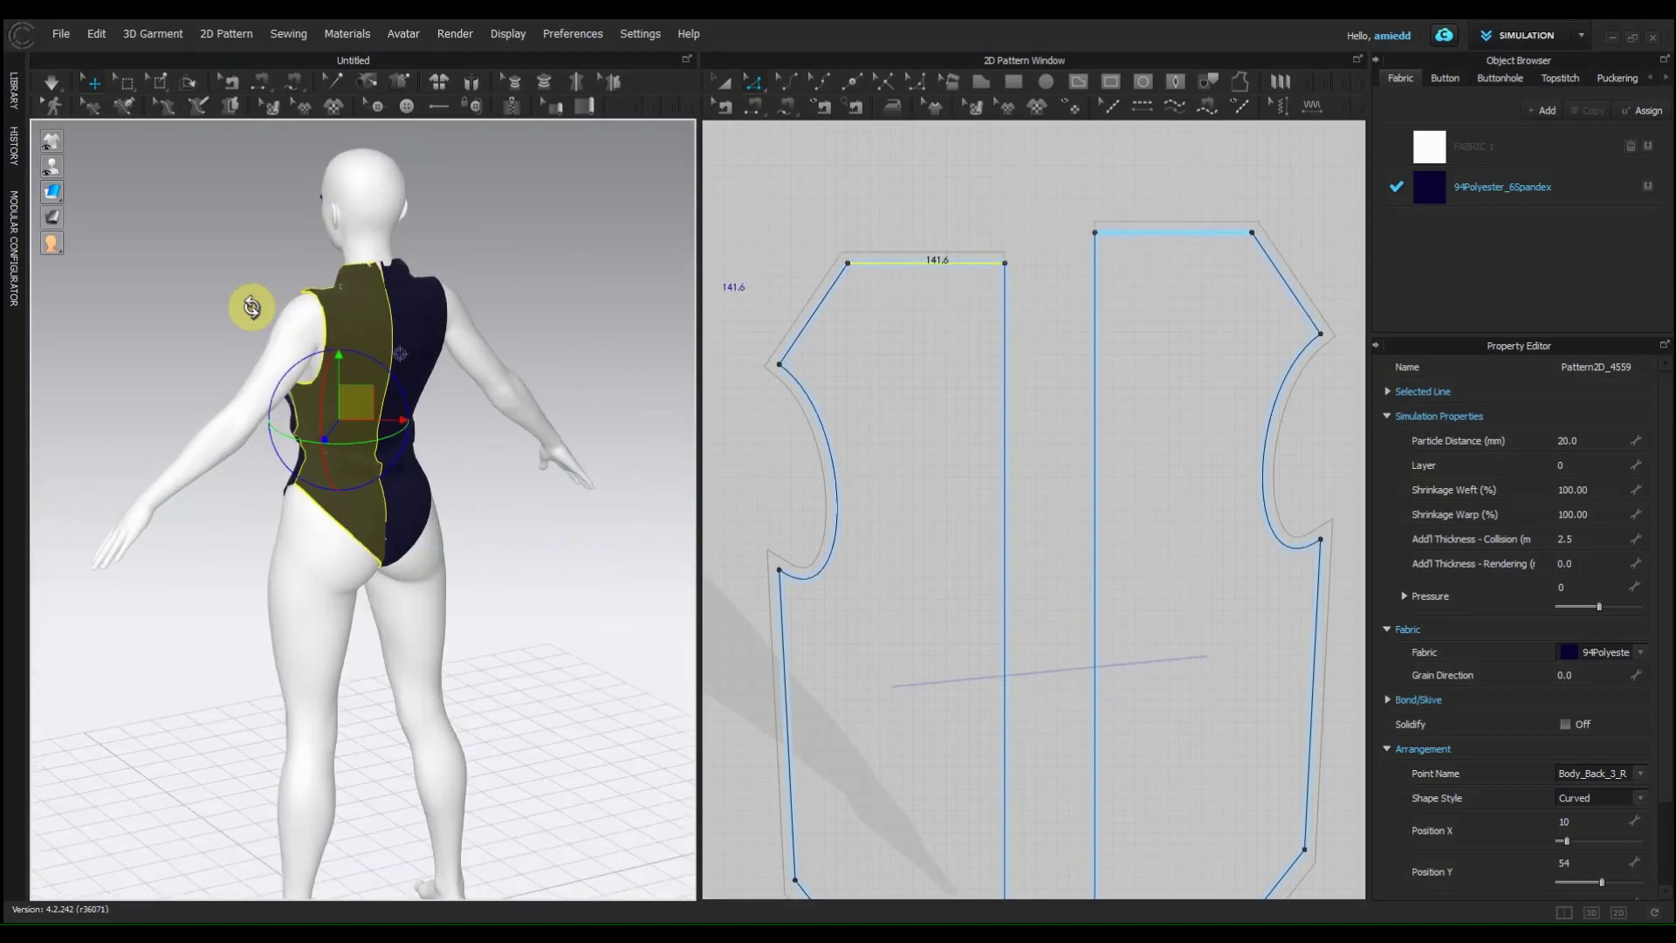
Step: Raise the back panels' underarm corners slightly and smooth each armhole into a curve about 220 mm long
scroll(851, 605, "down", 2)
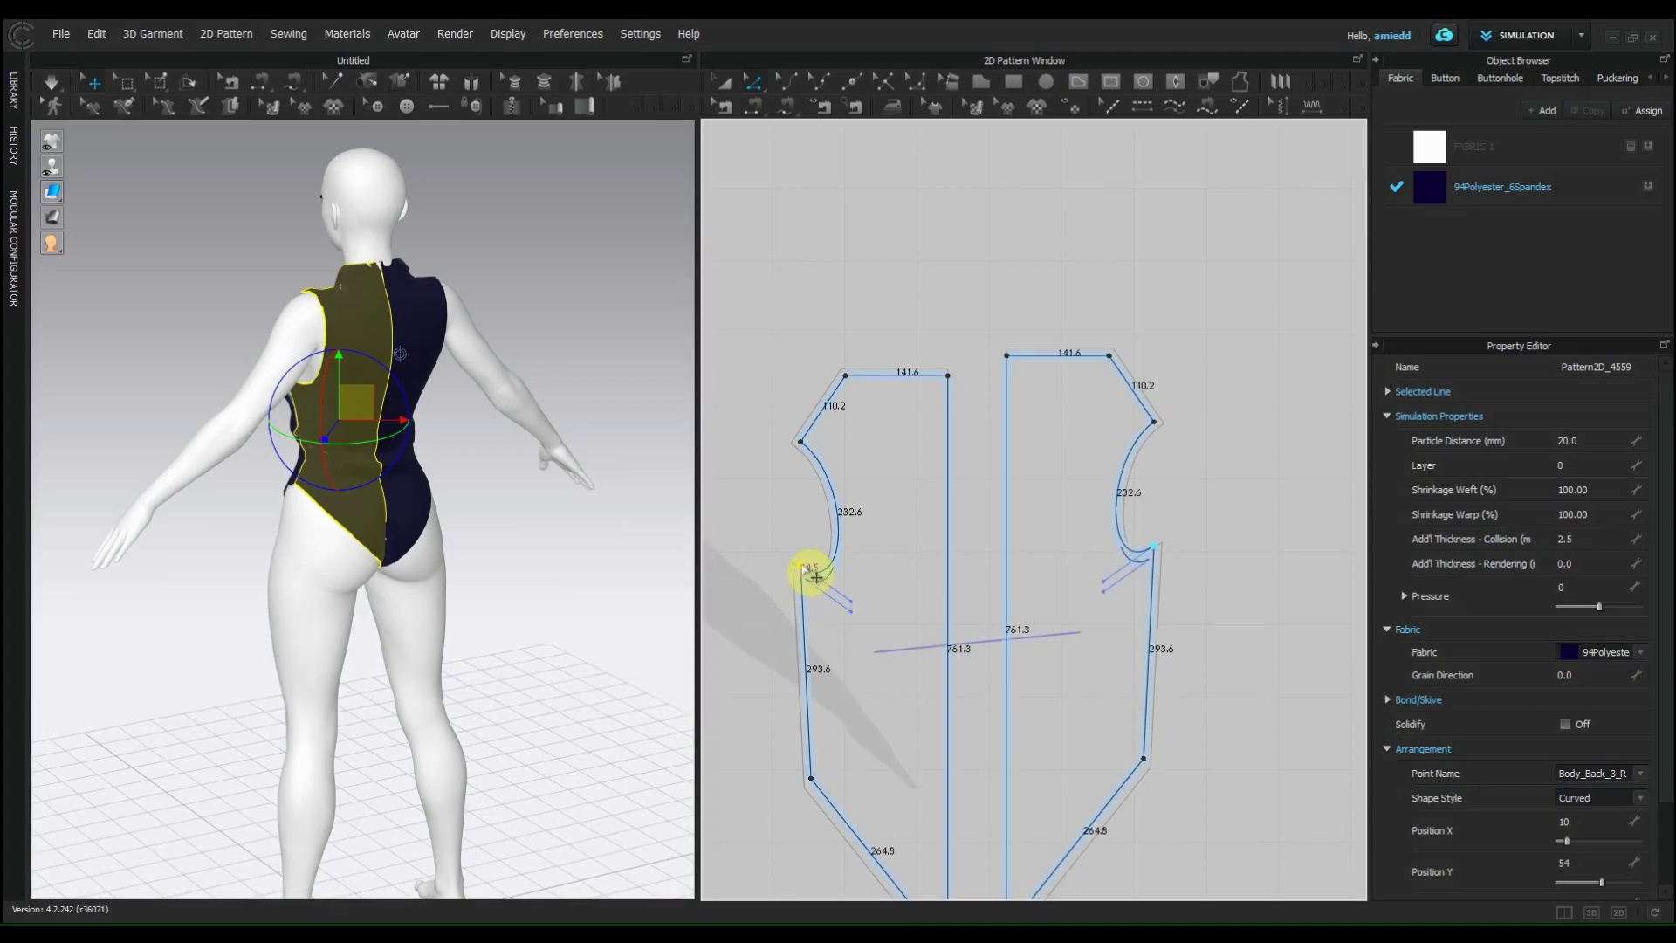
scroll(857, 606, "up", 3)
left_click_drag(853, 600, 869, 534)
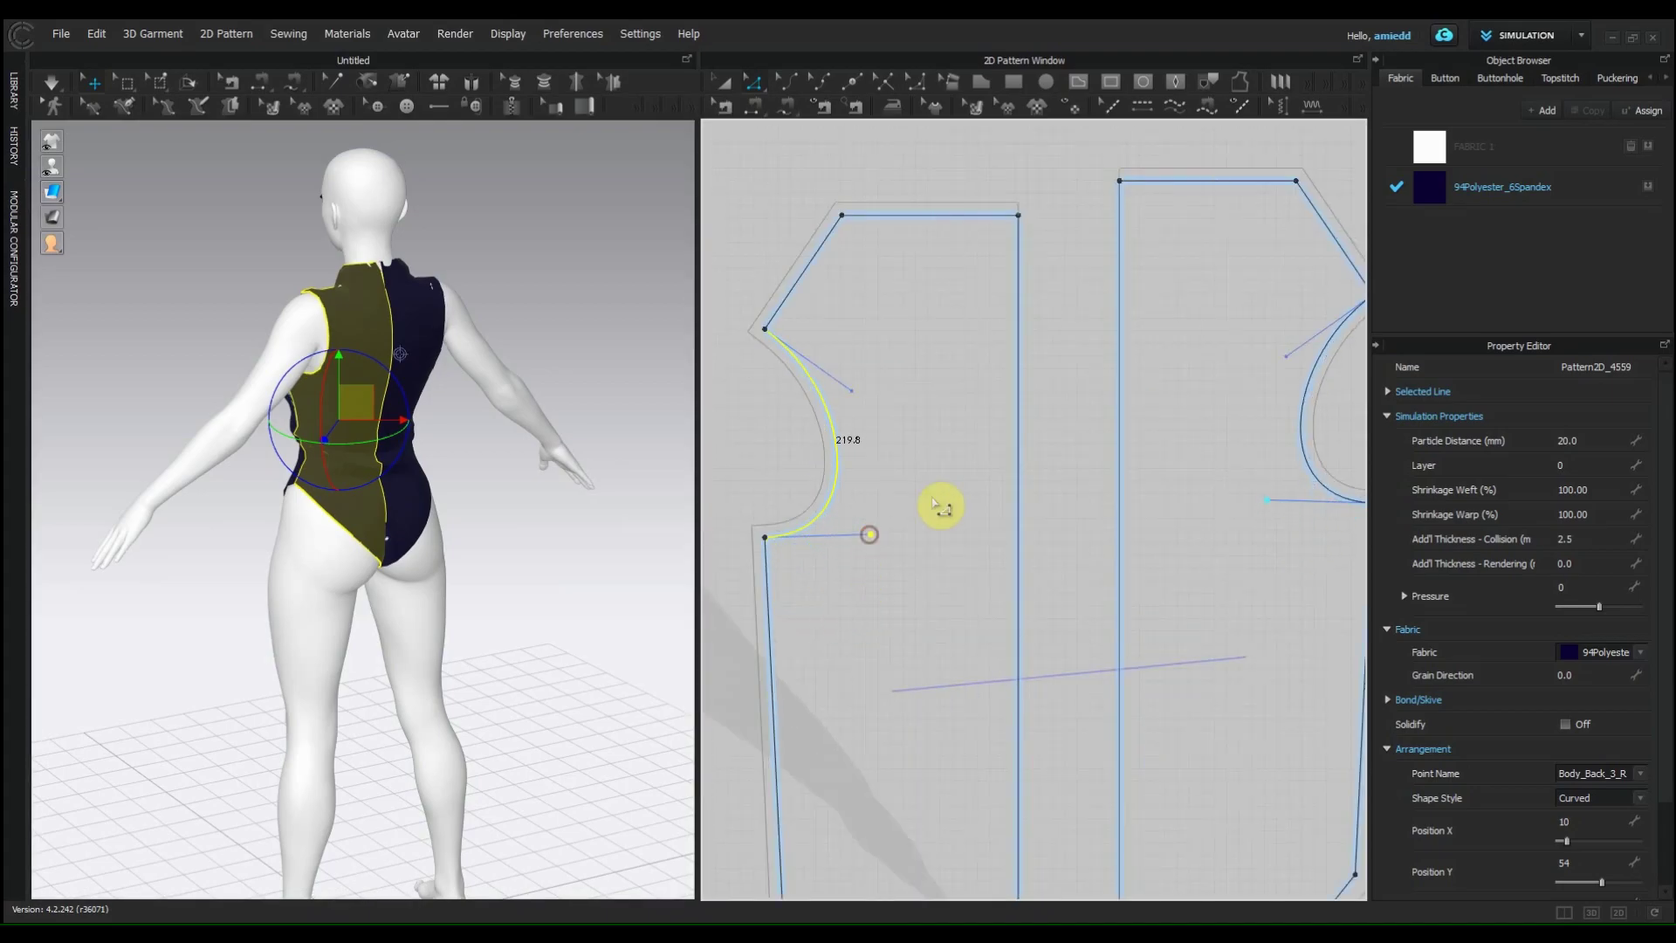
scroll(897, 363, "down", 2)
right_click_drag(288, 393, 419, 384)
Step: Reset the 3D arrangement of the garment so the panels return to their arranged positions around the avatar
left_click(149, 35)
left_click(224, 550)
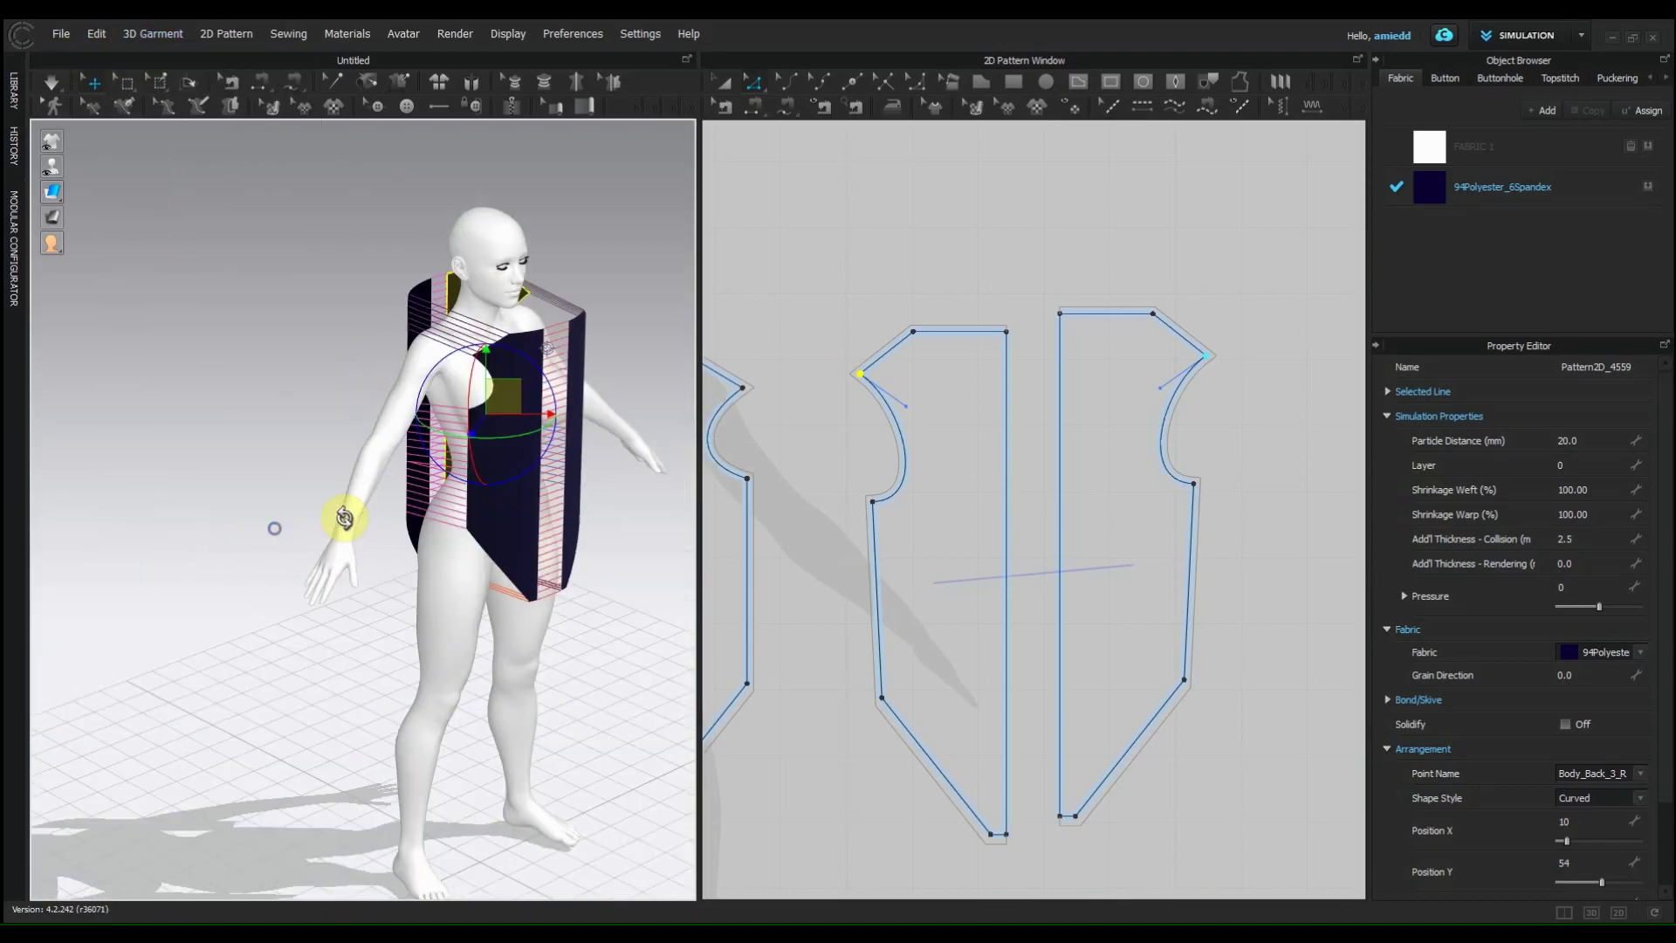
right_click_drag(270, 527, 523, 523)
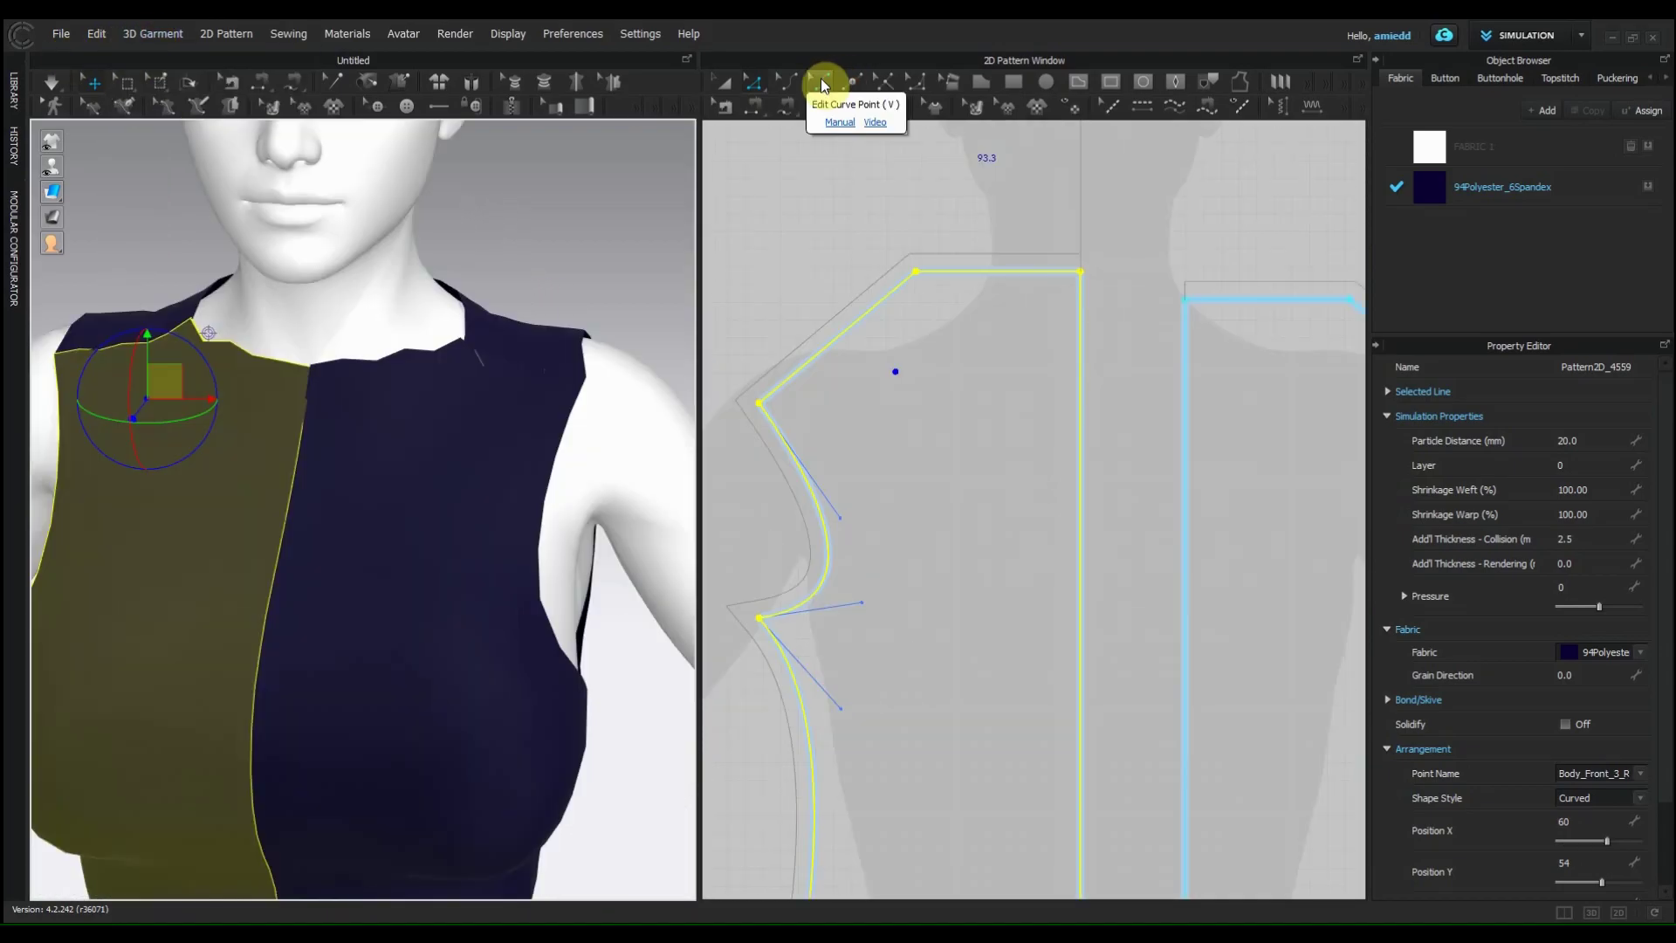
Step: Add a point near the centre end of the front neckline, shift the neckline's centre corner toward the shoulder, and simulate the garment
left_click(820, 83)
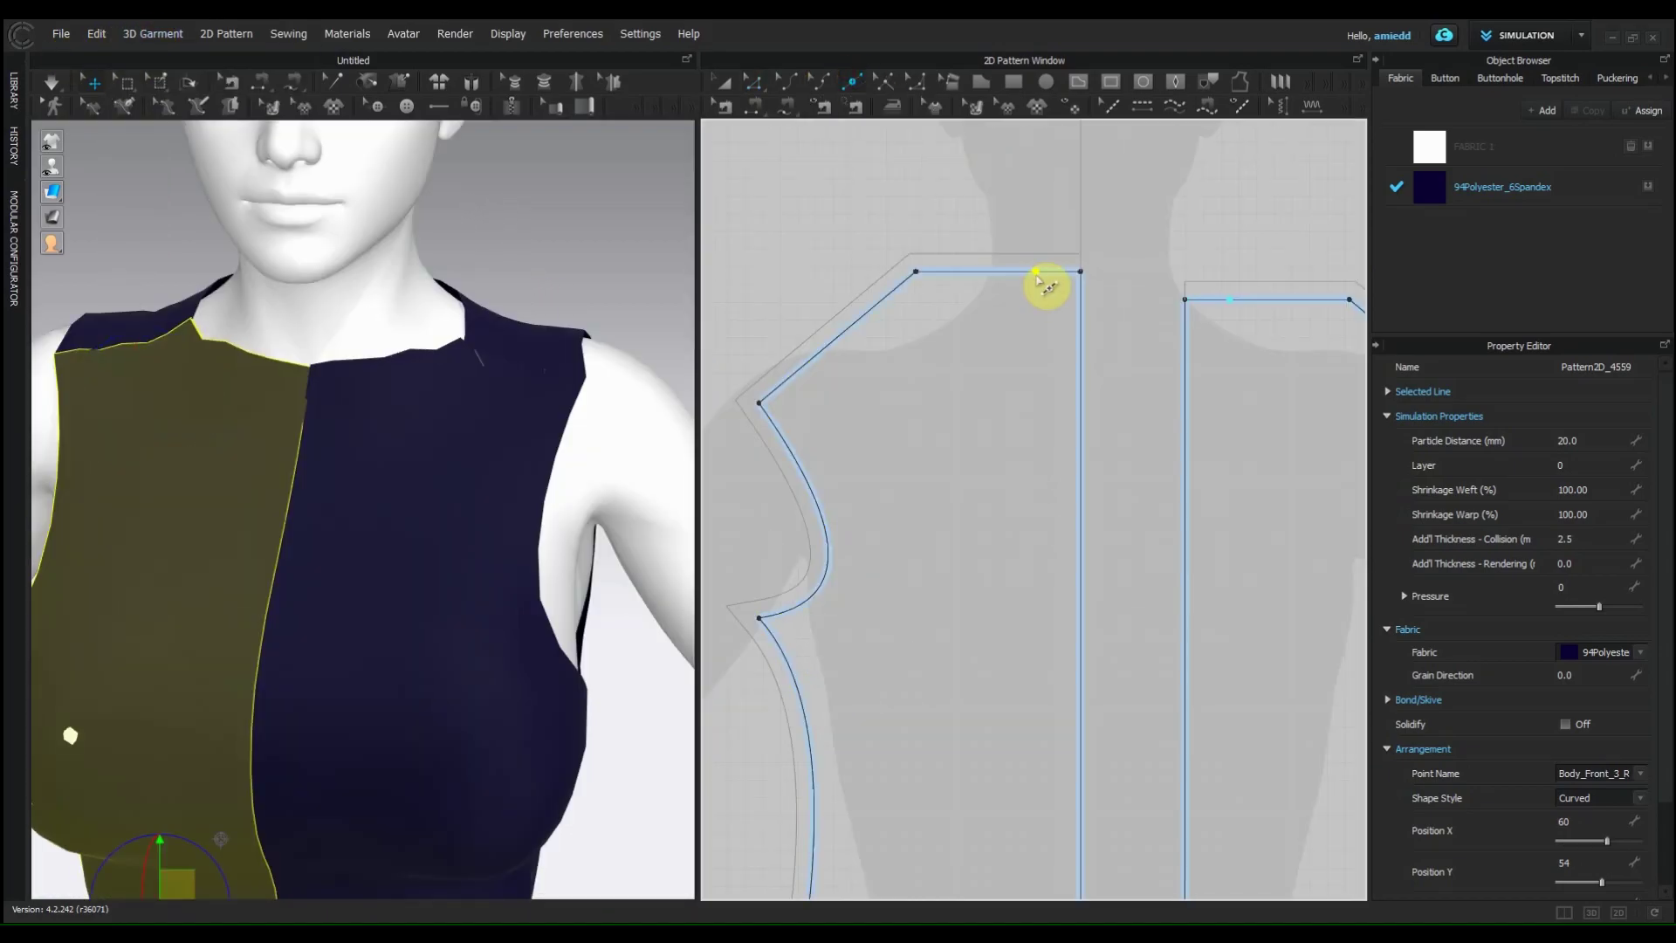
left_click_drag(1082, 275, 1061, 272)
left_click(51, 81)
right_click_drag(569, 359, 820, 628)
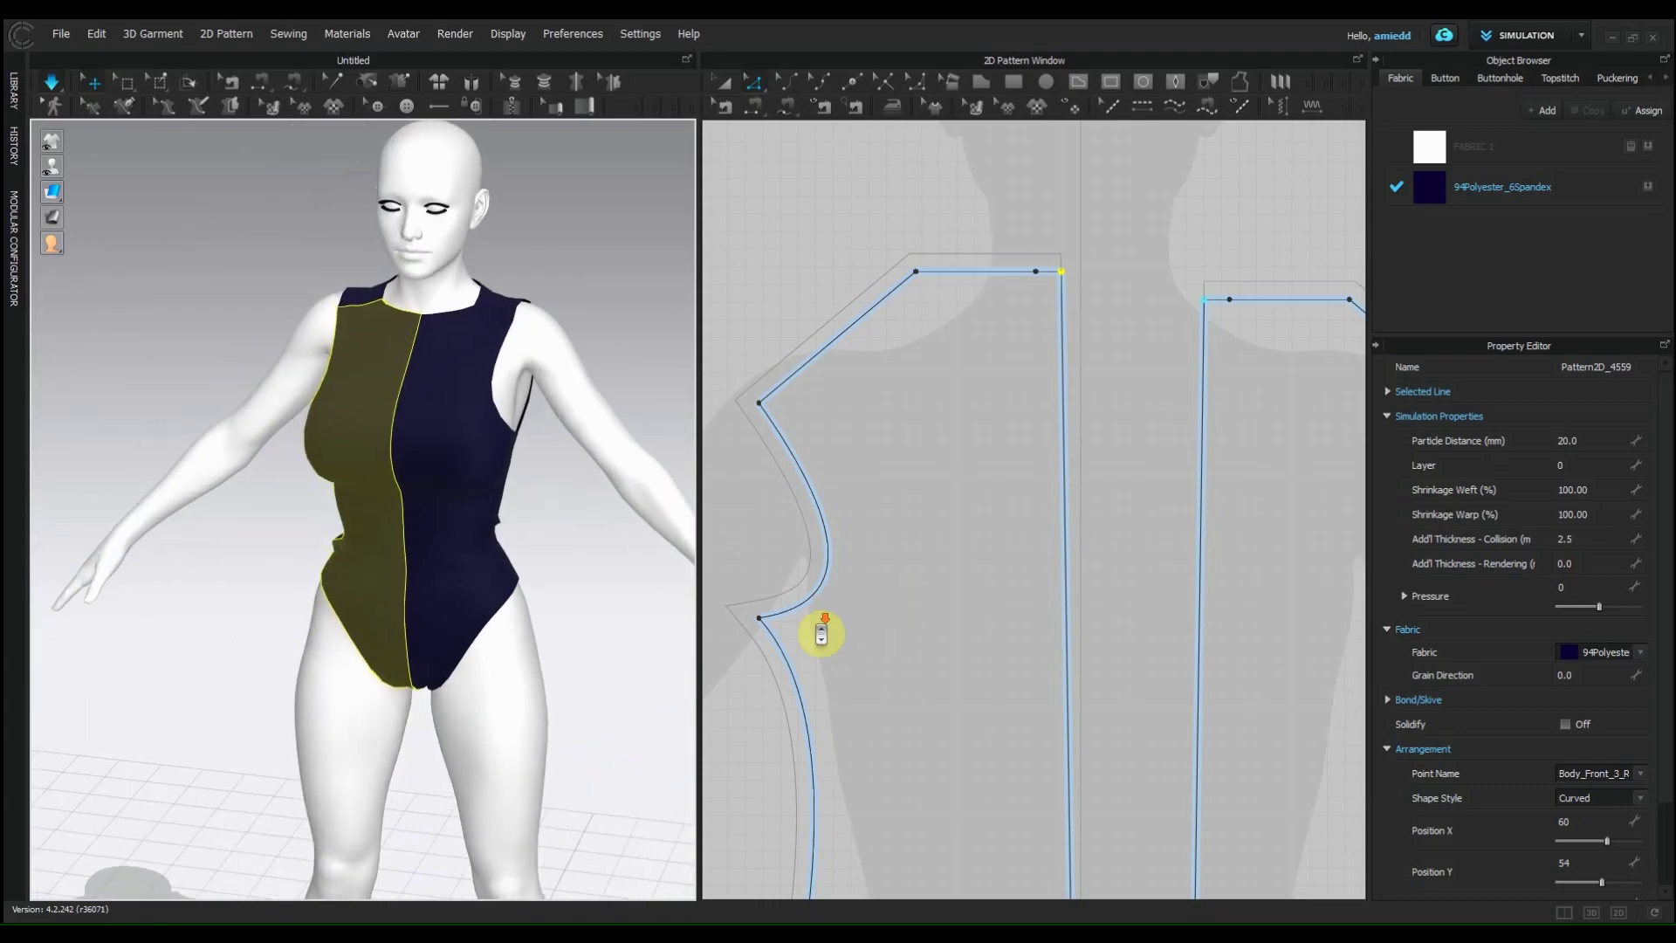
Step: Adjust the outer crotch corners of the front panels and extend the back panels' crotch edge downward by about 12 mm
scroll(968, 224, "up", 2)
scroll(932, 374, "down", 3)
scroll(994, 629, "up", 3)
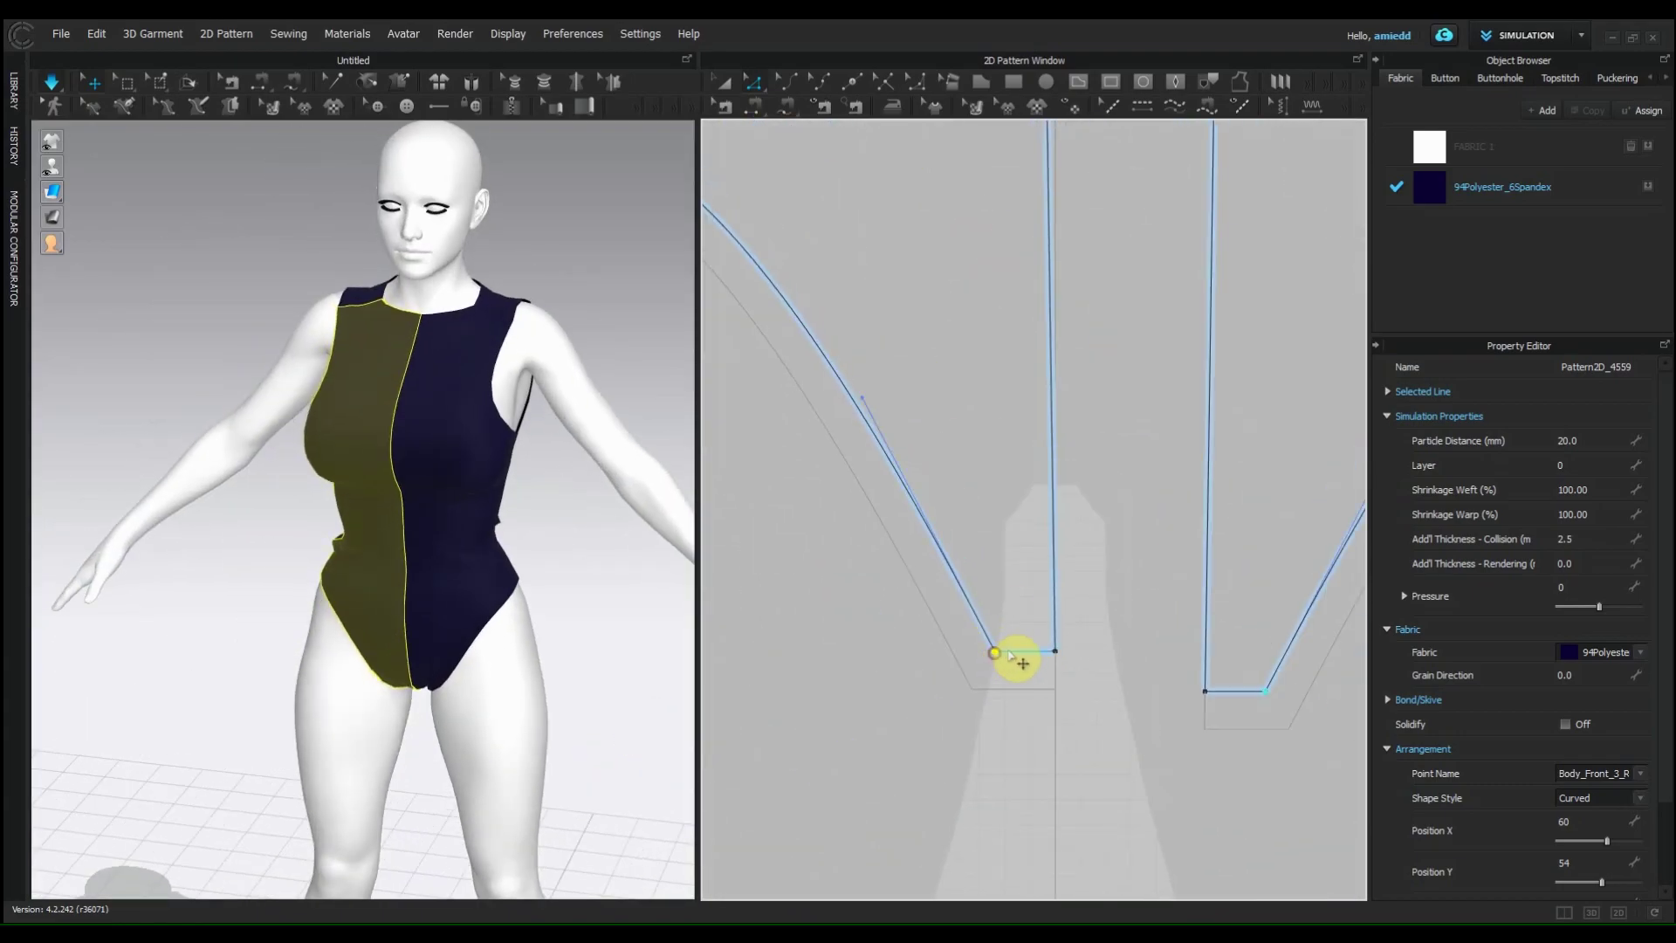
scroll(1070, 693, "down", 3)
scroll(992, 655, "up", 4)
left_click(1077, 719)
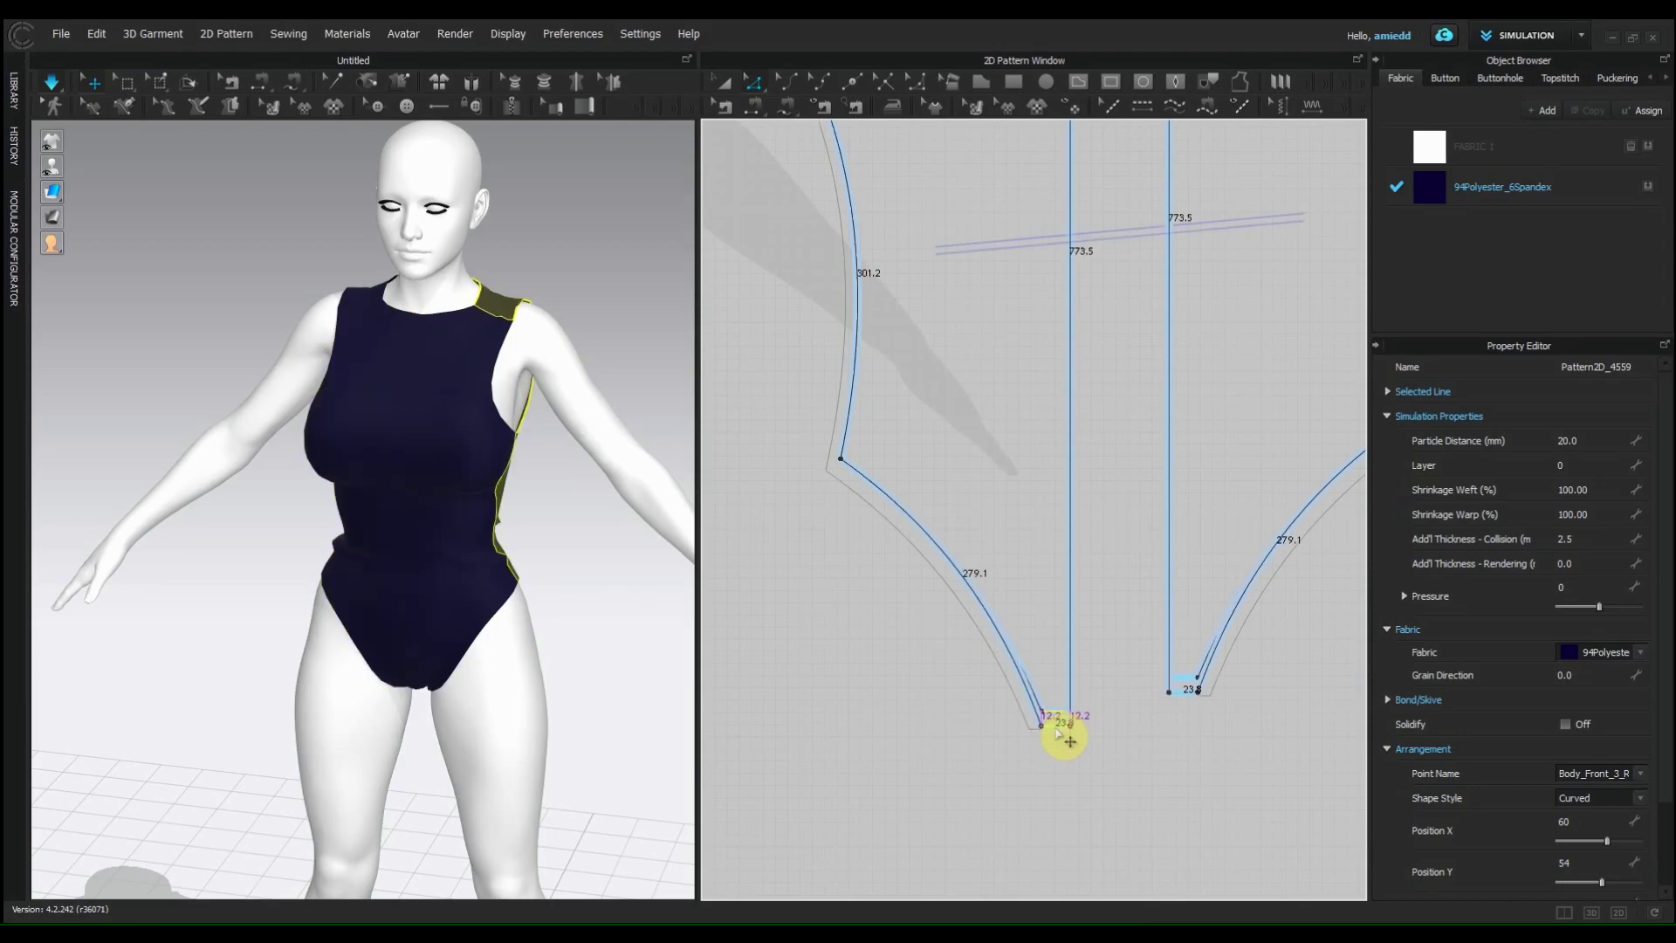
scroll(824, 493, "down", 3)
scroll(262, 610, "up", 3)
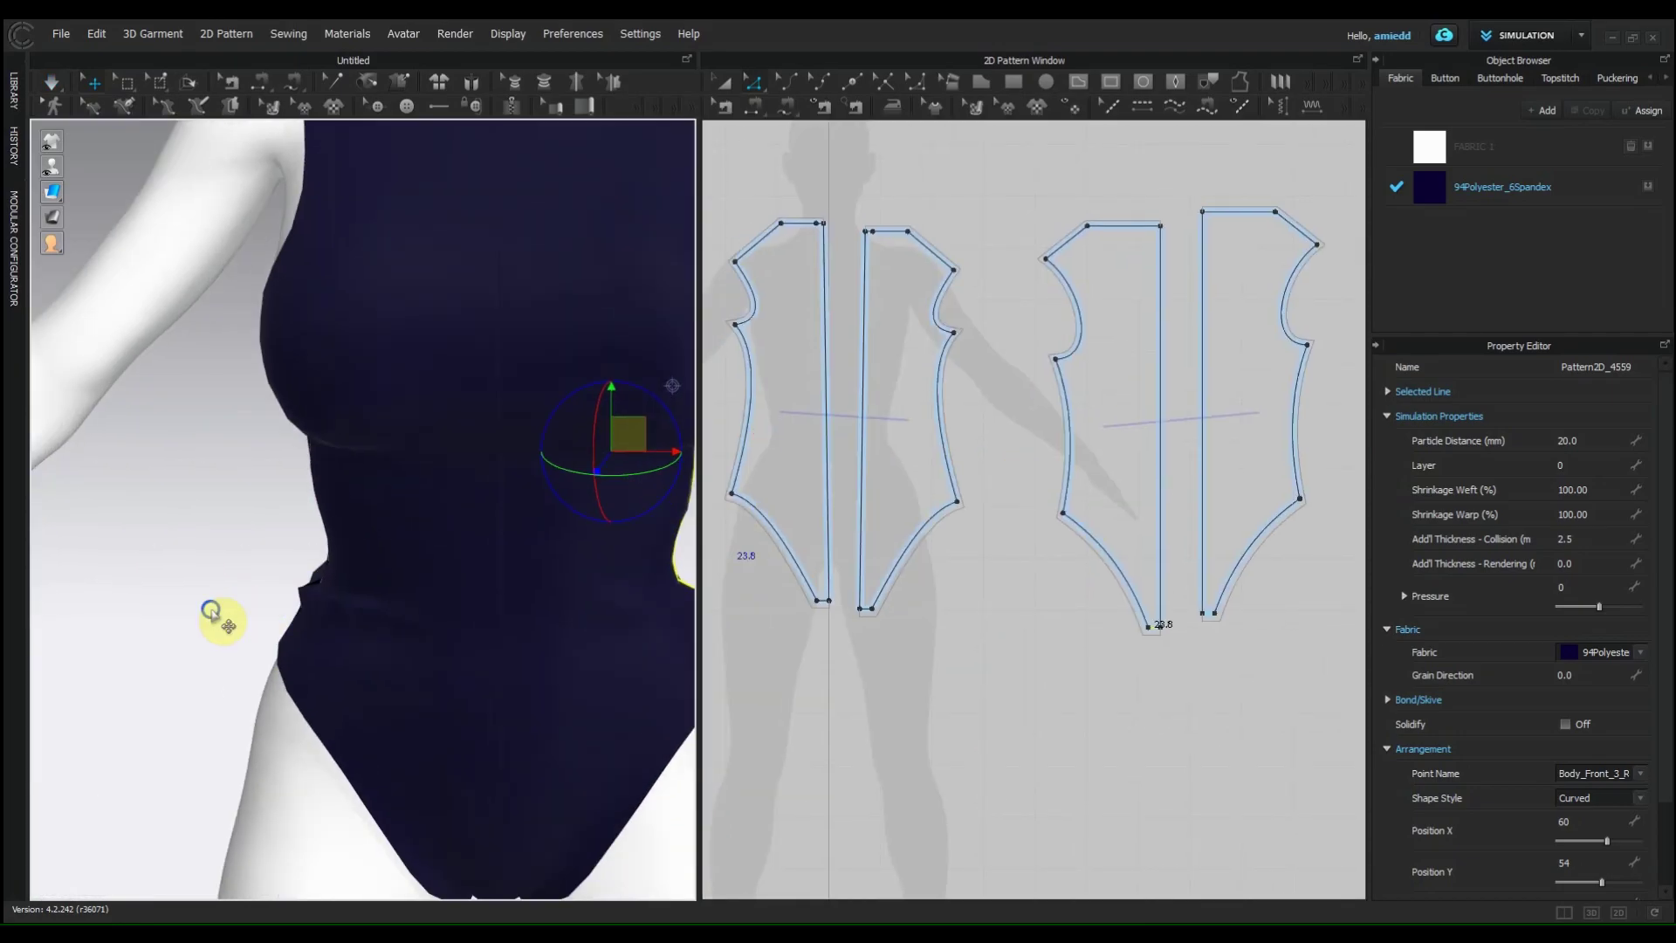
Step: Widen the linked front panels by moving their side seams outward about 10 mm, and simulate the garment
right_click_drag(261, 610, 430, 479)
scroll(1009, 422, "up", 3)
left_click(1003, 423)
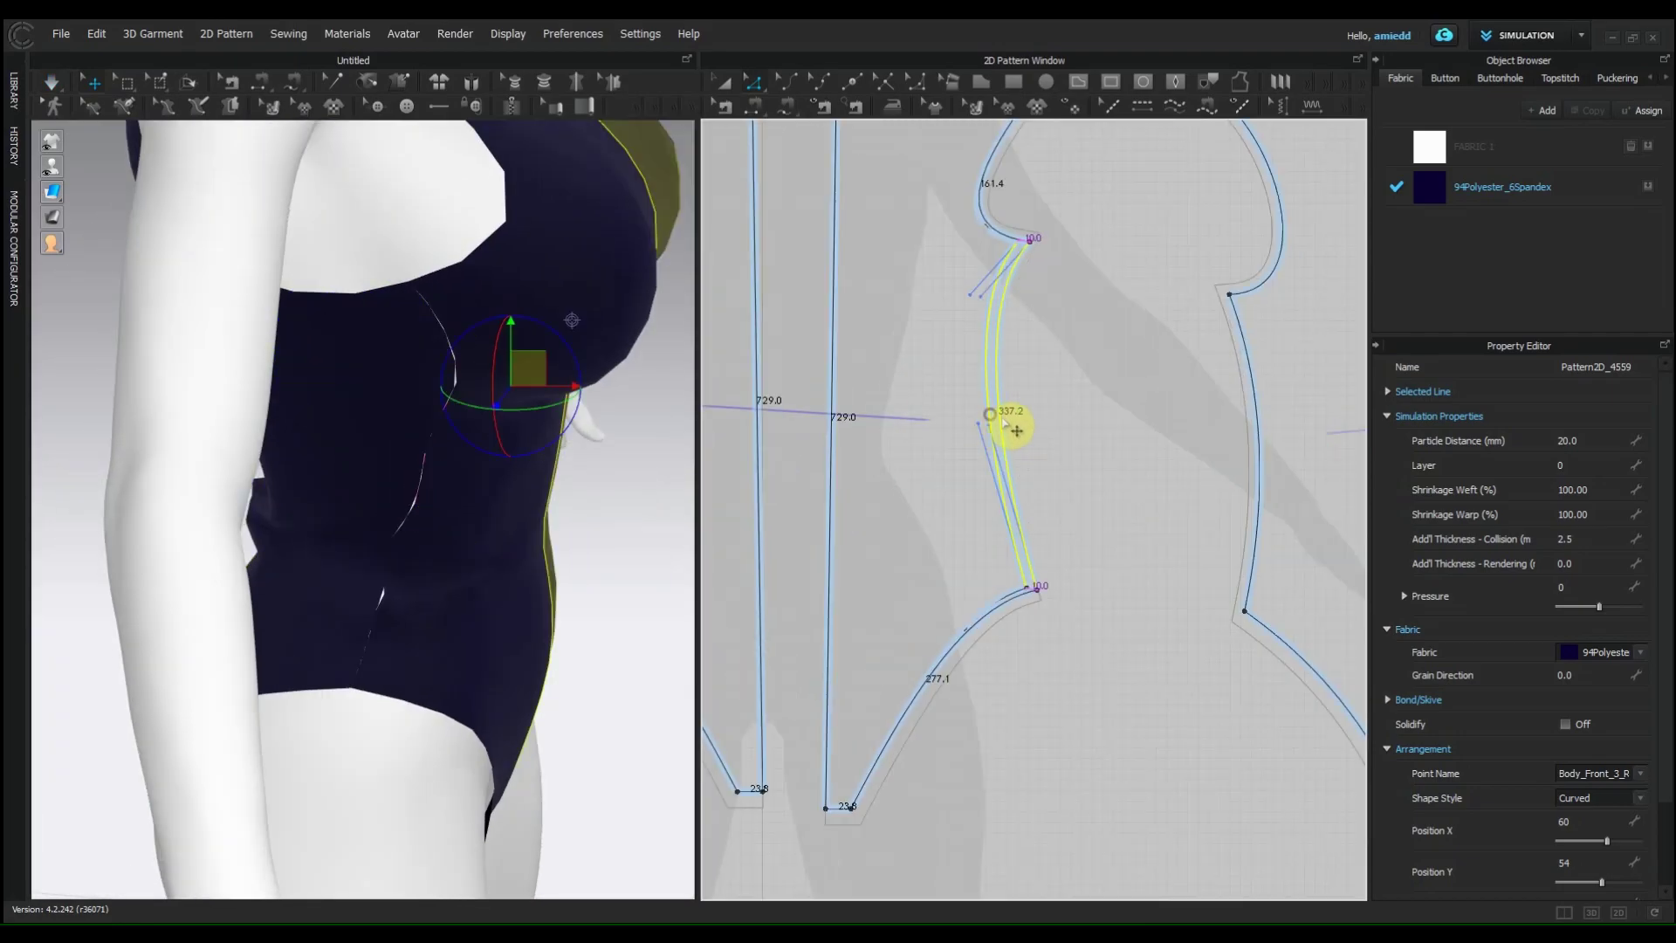
scroll(820, 434, "down", 3)
left_click(51, 81)
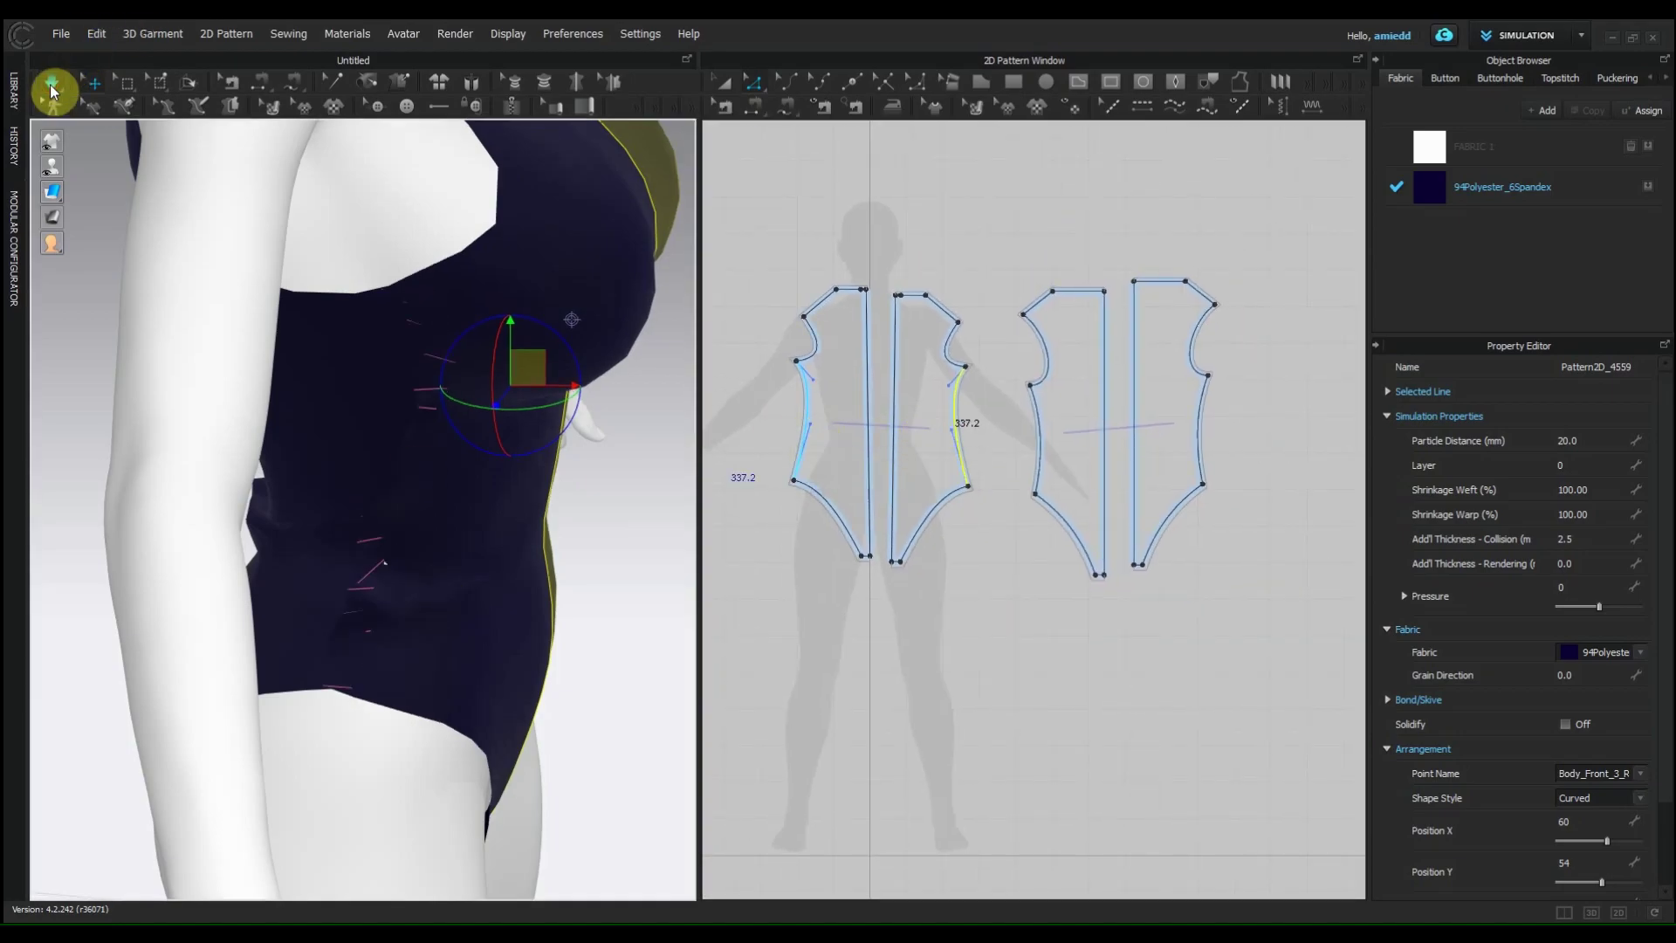
Step: Raise the back panels' underarm corners so each side seam is about 328 mm long, and resimulate the garment
scroll(434, 475, "up", 3)
right_click_drag(433, 475, 524, 531)
scroll(197, 550, "up", 4)
right_click_drag(198, 551, 1135, 467)
scroll(1120, 436, "up", 2)
right_click_drag(523, 489, 413, 510)
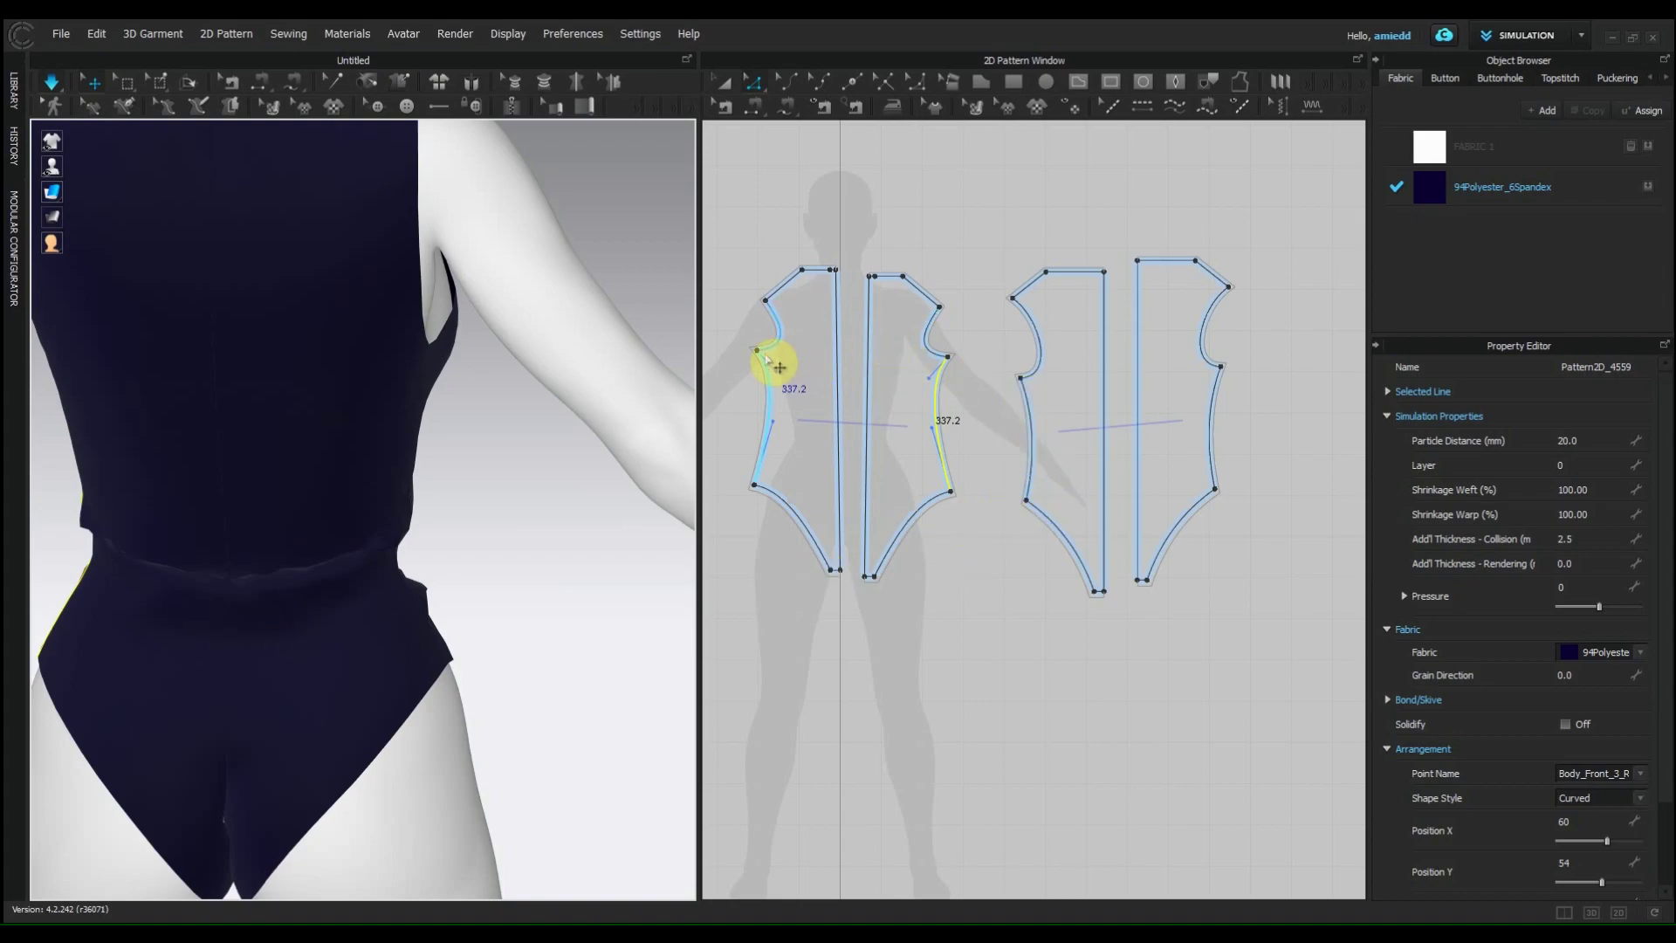
scroll(774, 363, "up", 2)
left_click(1107, 374)
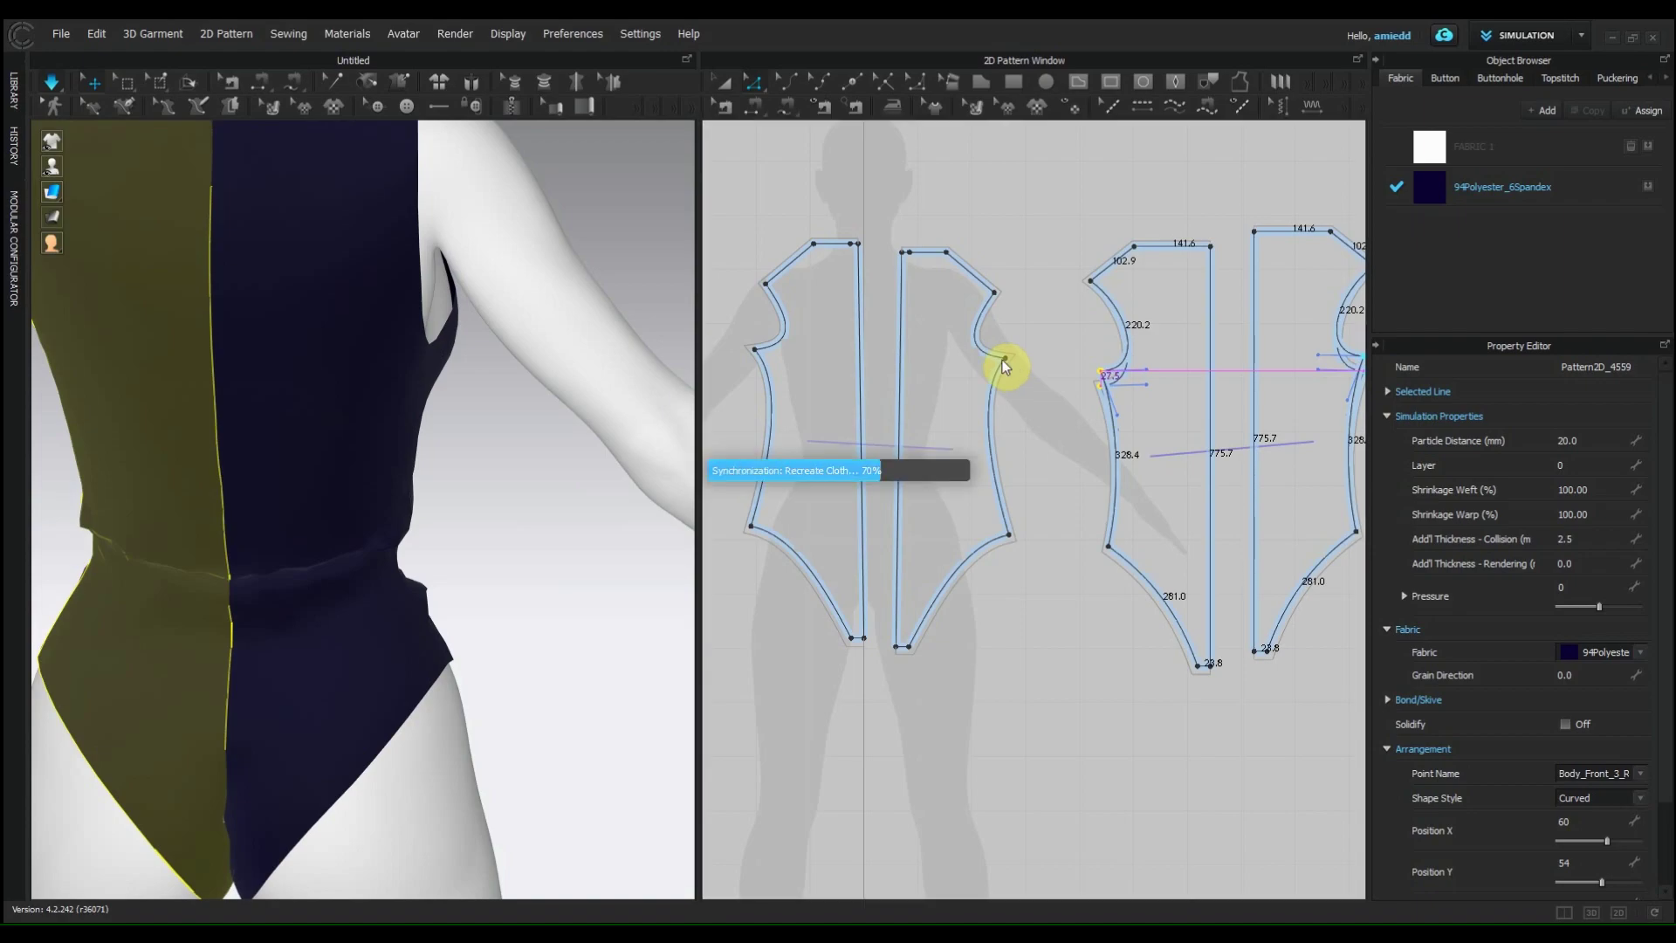
left_click(53, 87)
scroll(400, 562, "down", 3)
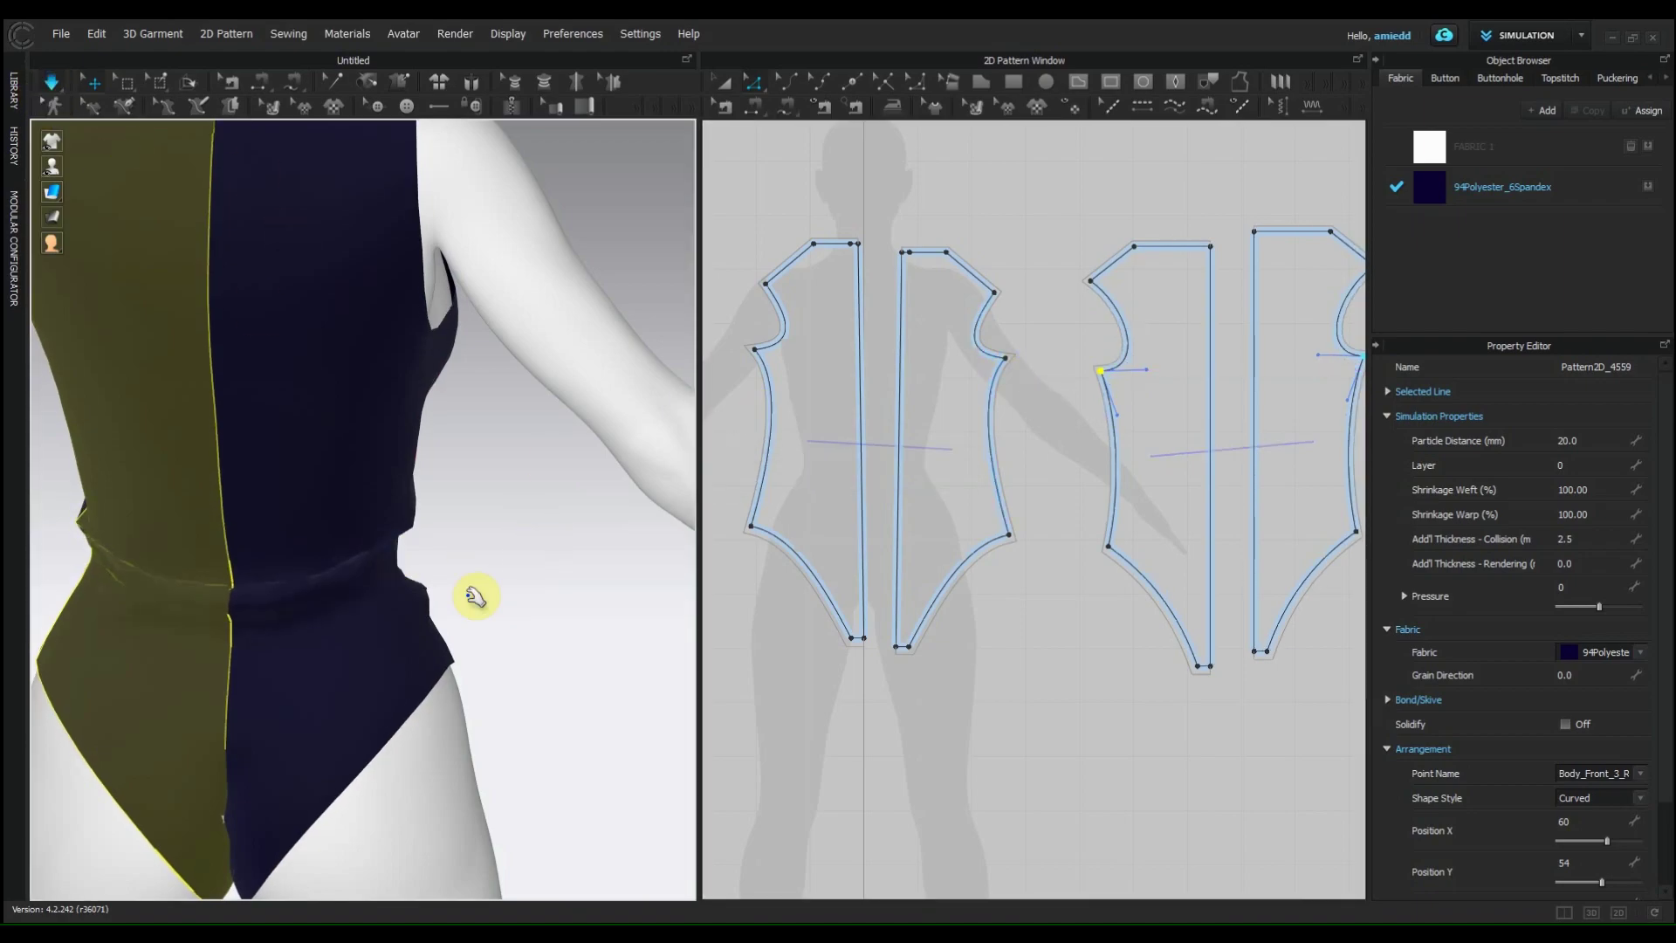
right_click_drag(400, 561, 337, 628)
left_click(53, 83)
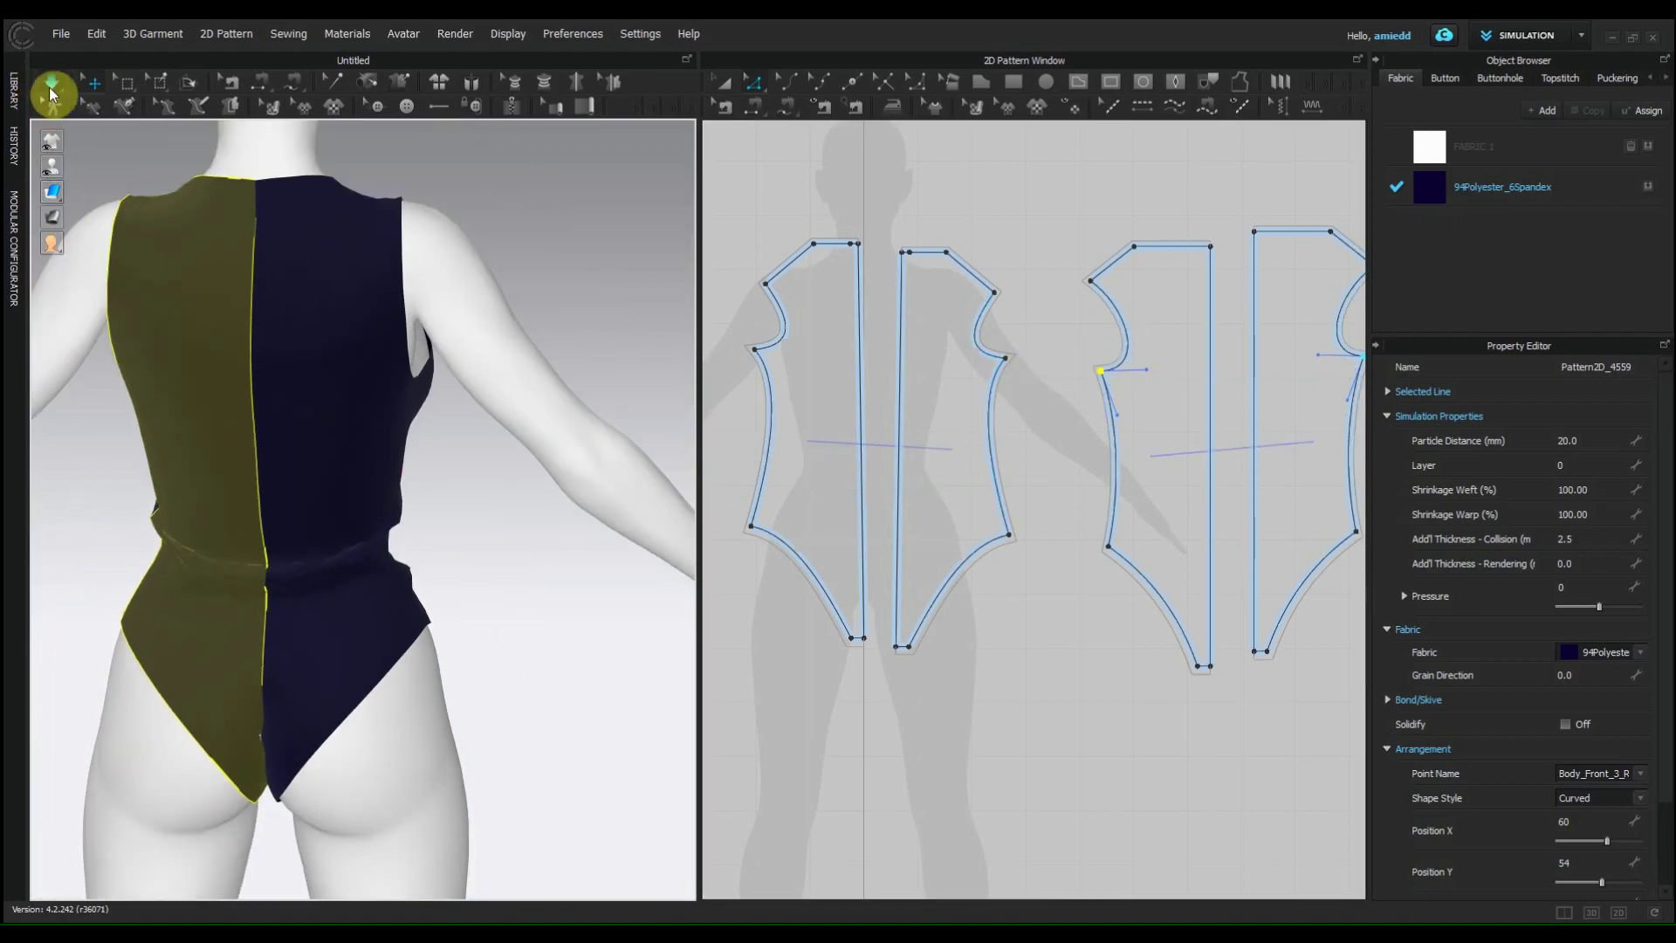
Step: Lower the back panels' neckline edge slightly and raise the front panels' neckline edge by about 16 mm
left_click(1138, 253)
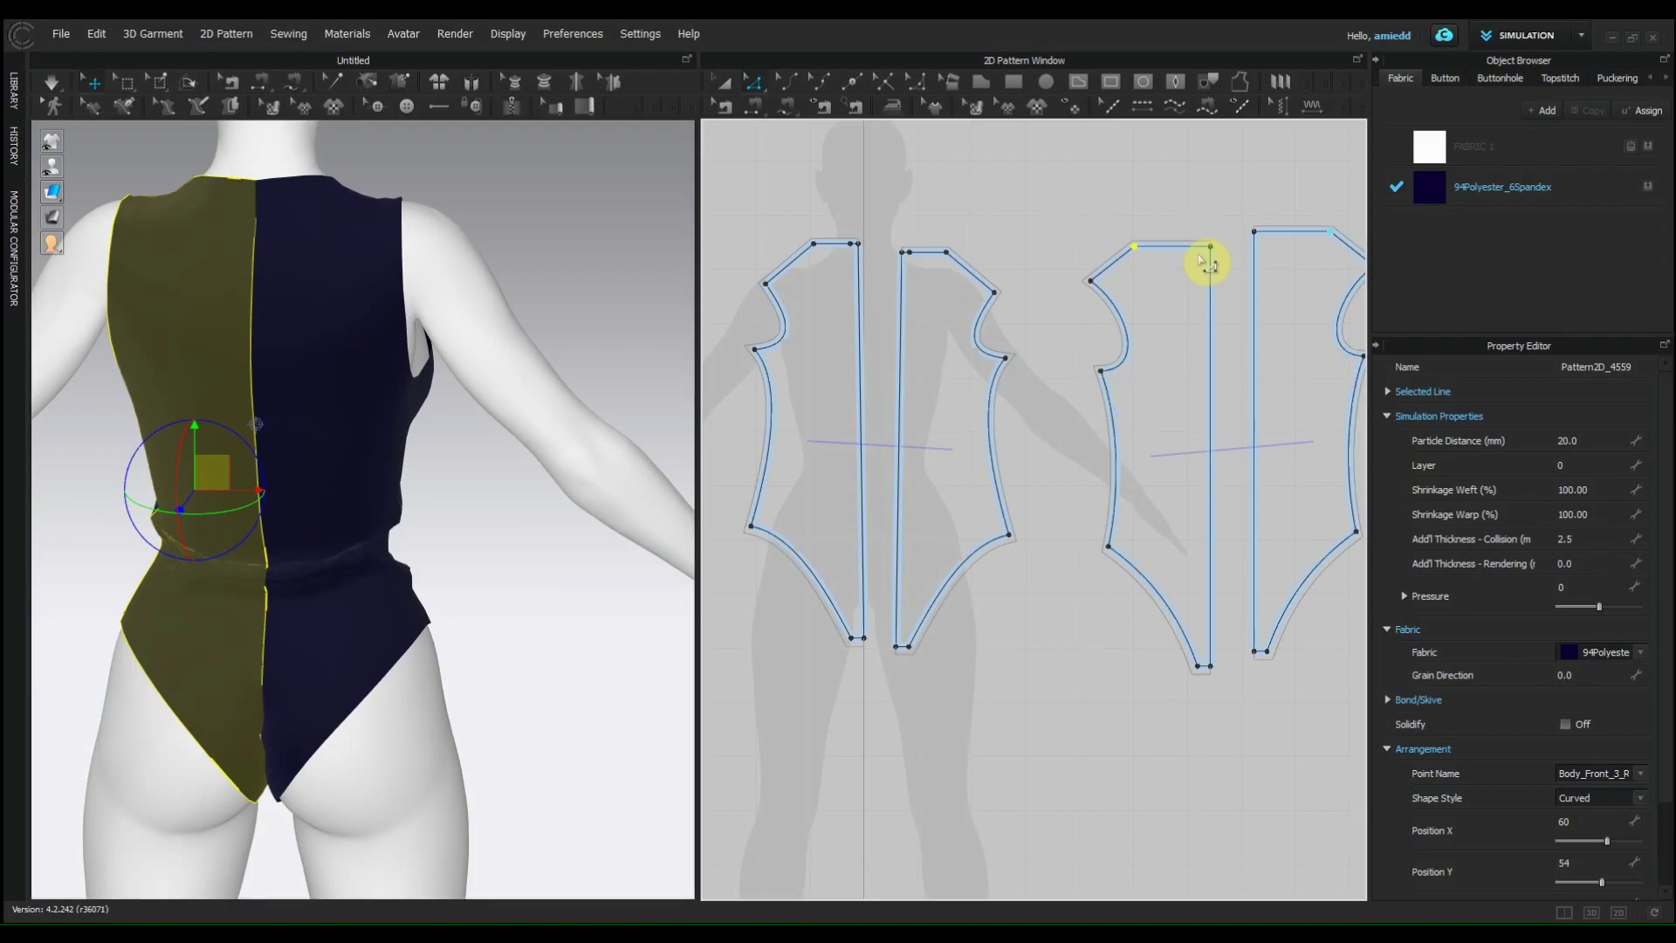
left_click_drag(1173, 249, 1175, 255)
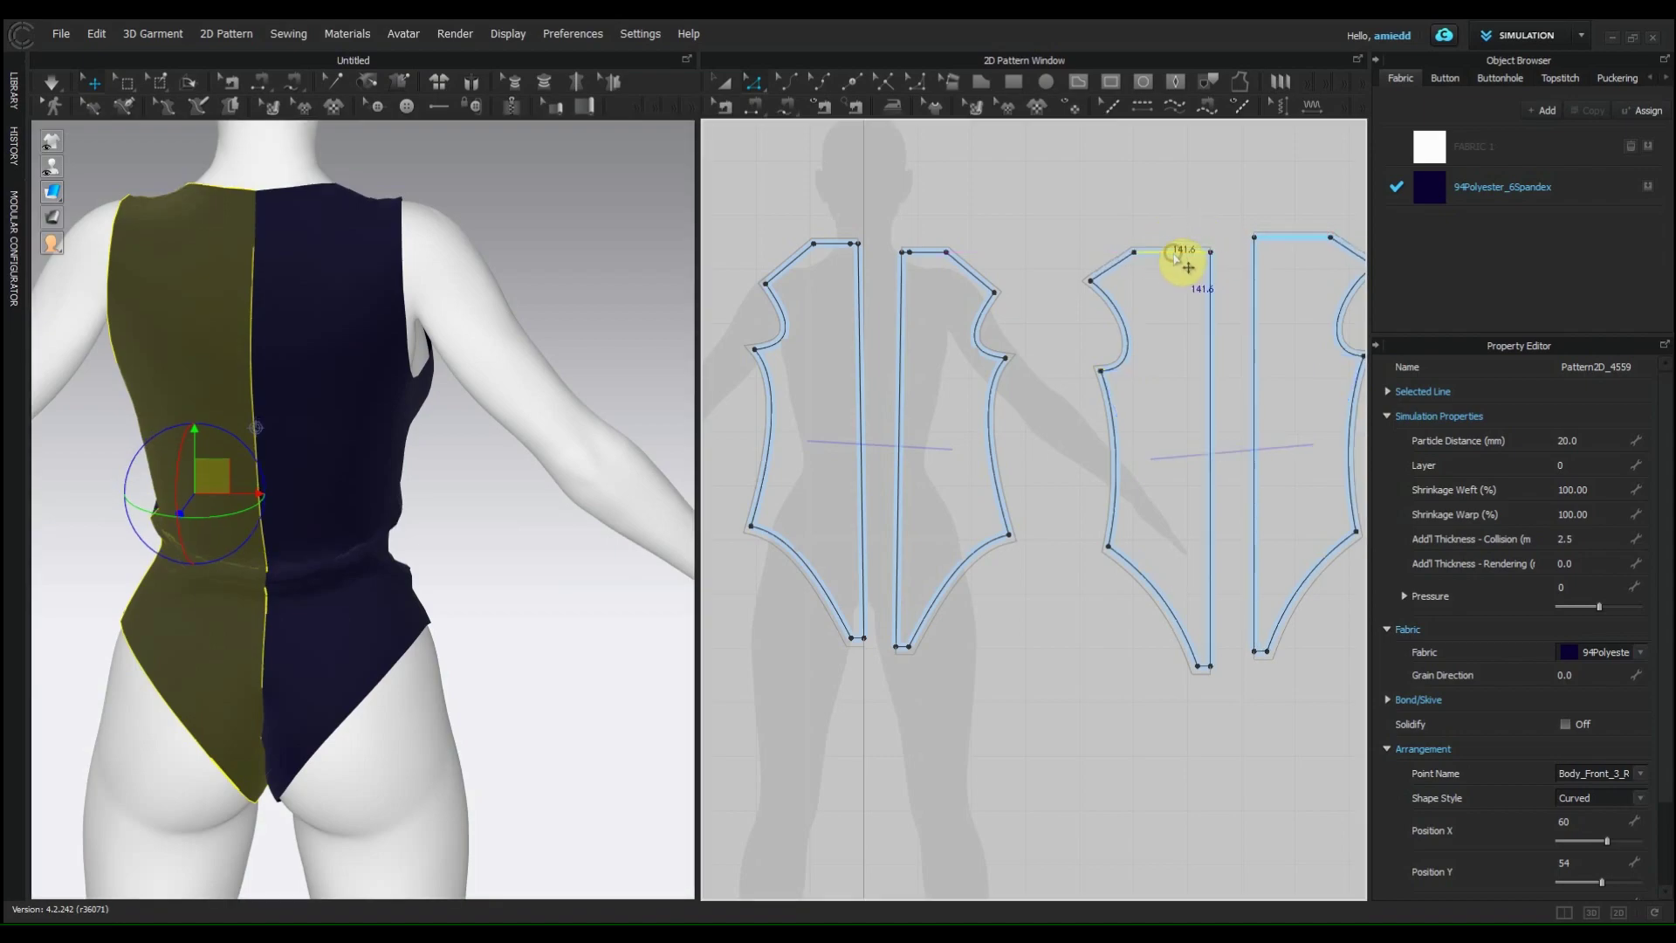
key("6")
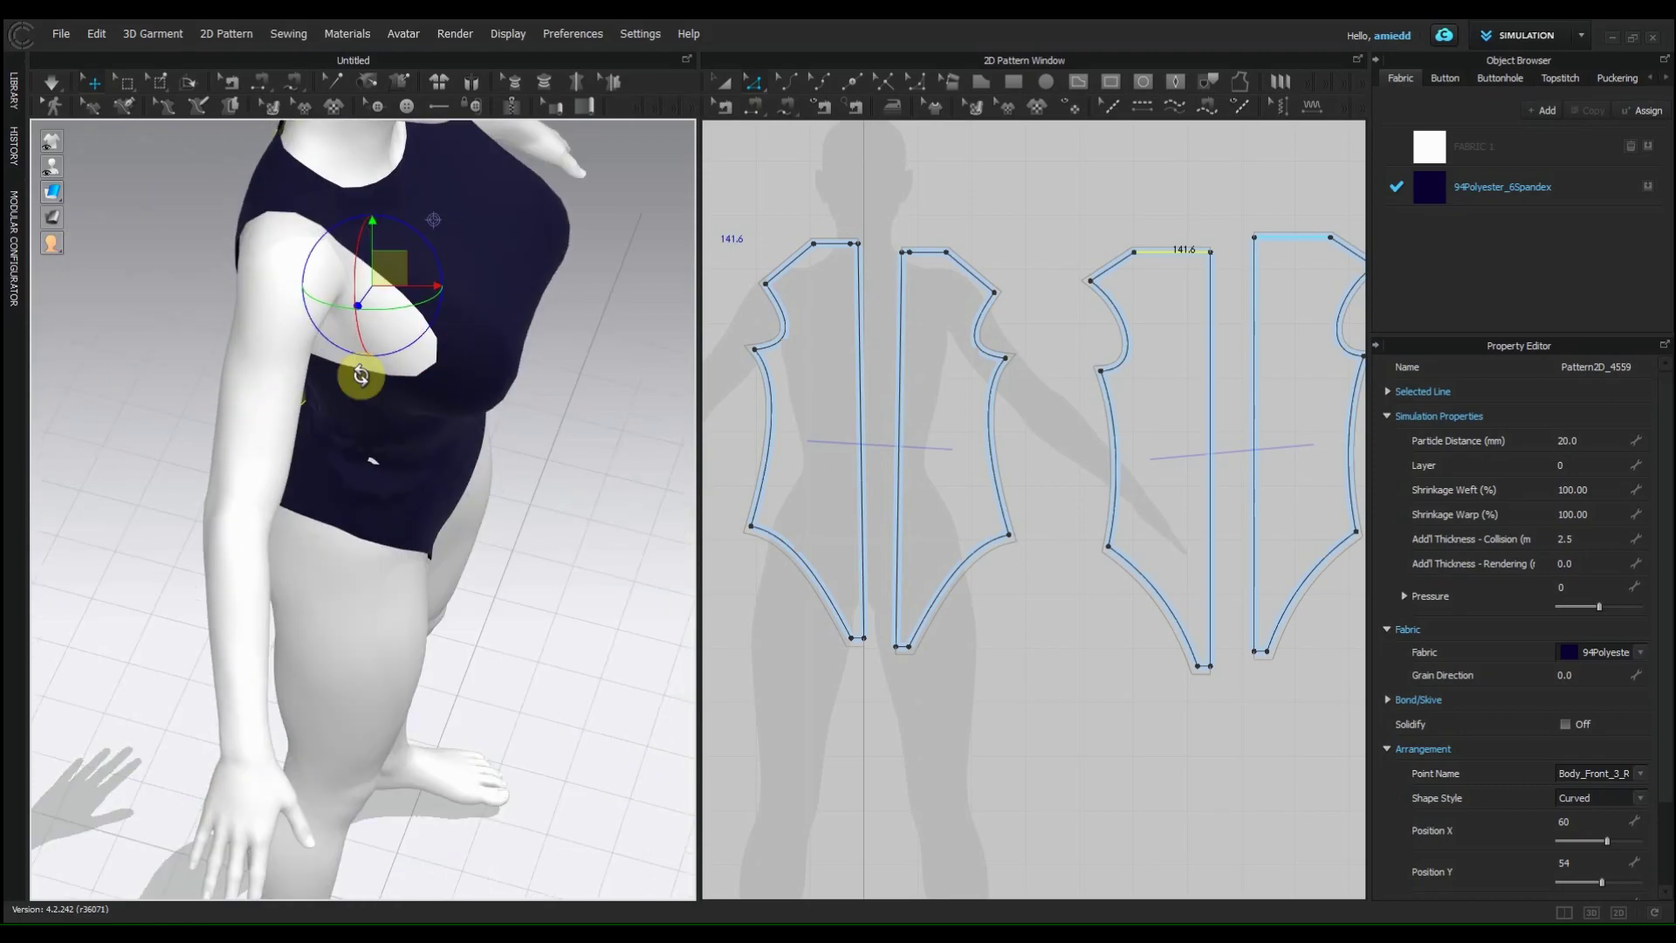
scroll(917, 237, "up", 2)
scroll(916, 237, "up", 2)
left_click(907, 281)
scroll(916, 278, "down", 5)
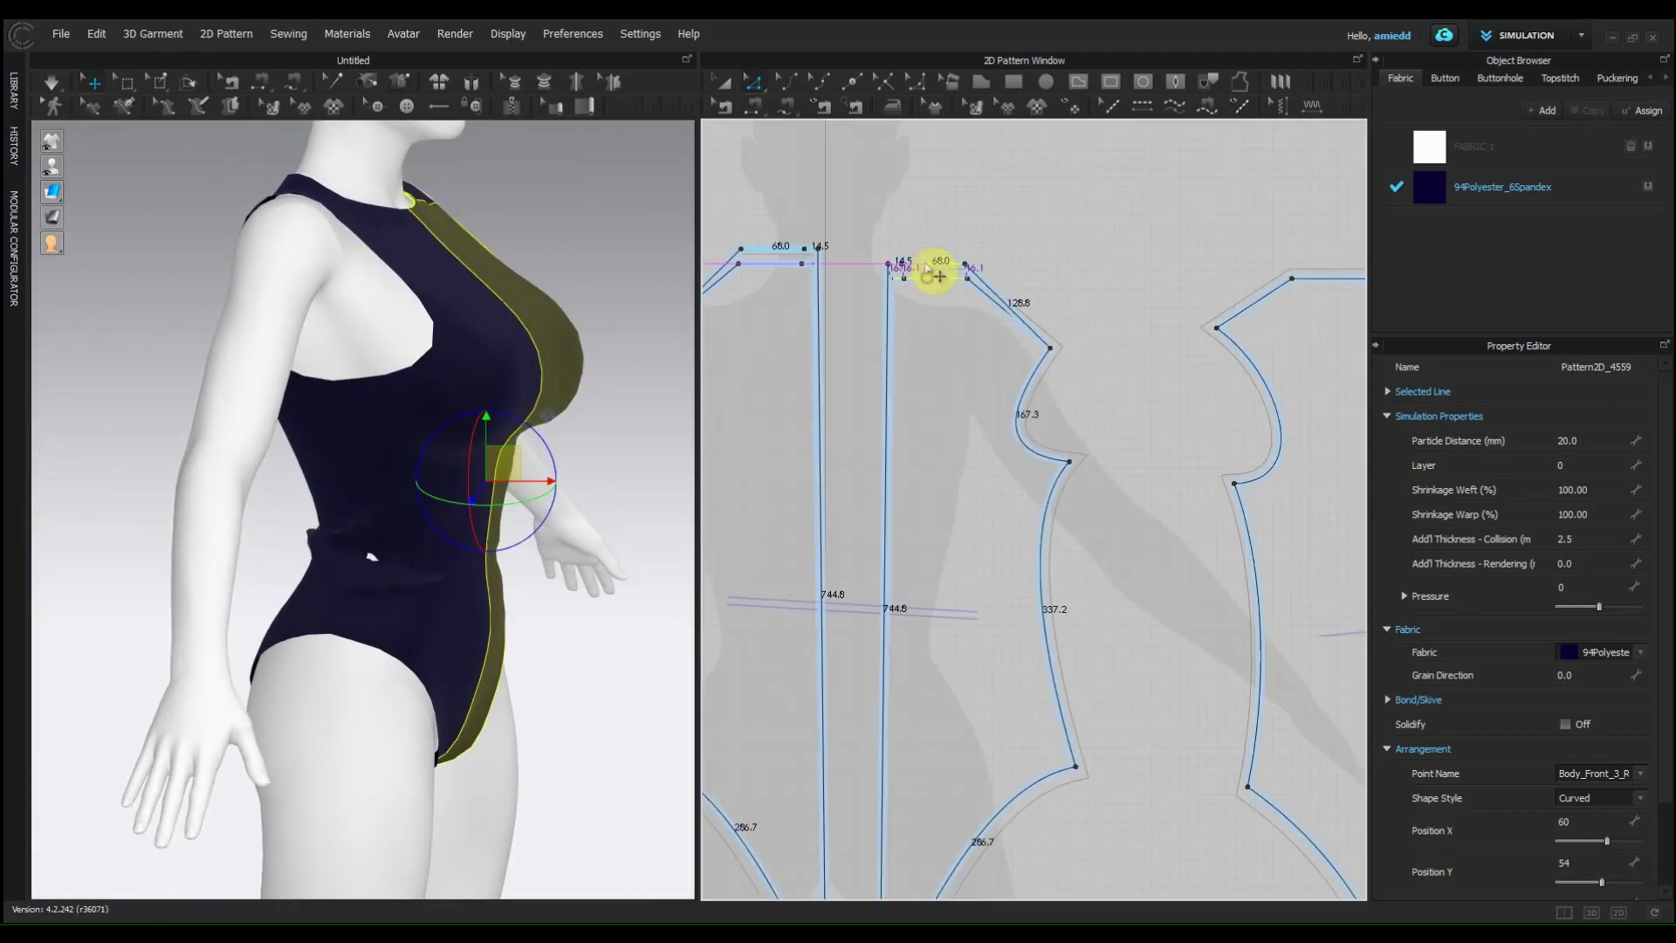
Step: Reset the 3D arrangement of all garment panels and simulate the bodysuit again
left_click(130, 43)
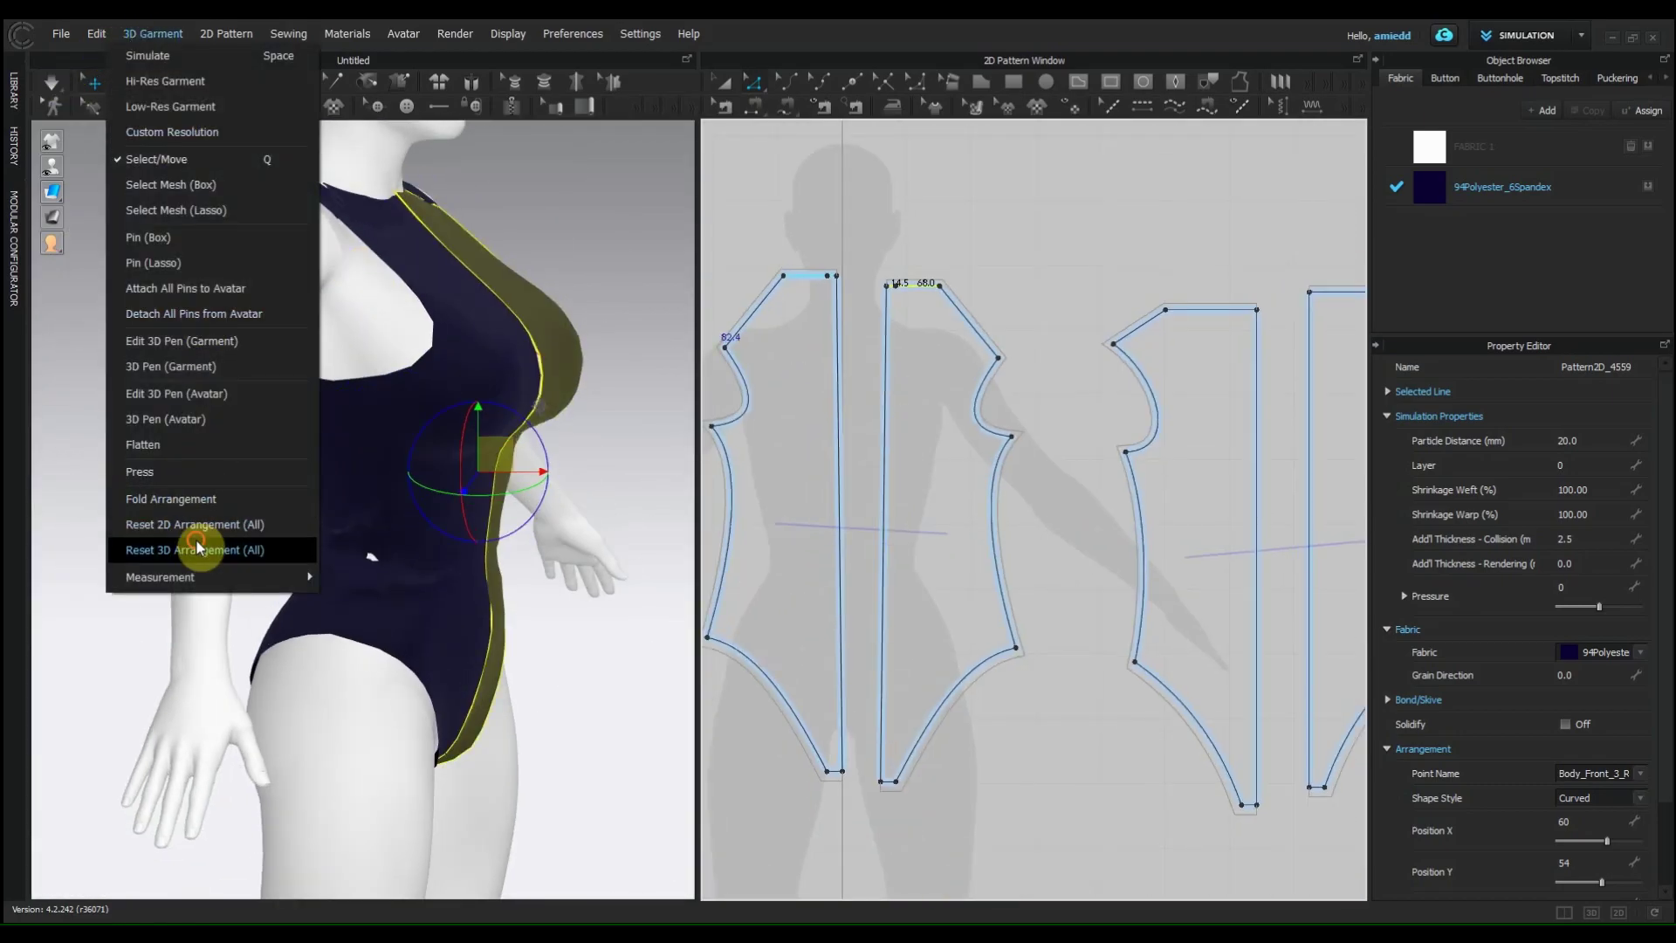
left_click(194, 542)
key("space")
Step: Raise the front panels' neckline edge further toward the neck and simulate the change
right_click_drag(591, 554, 393, 187)
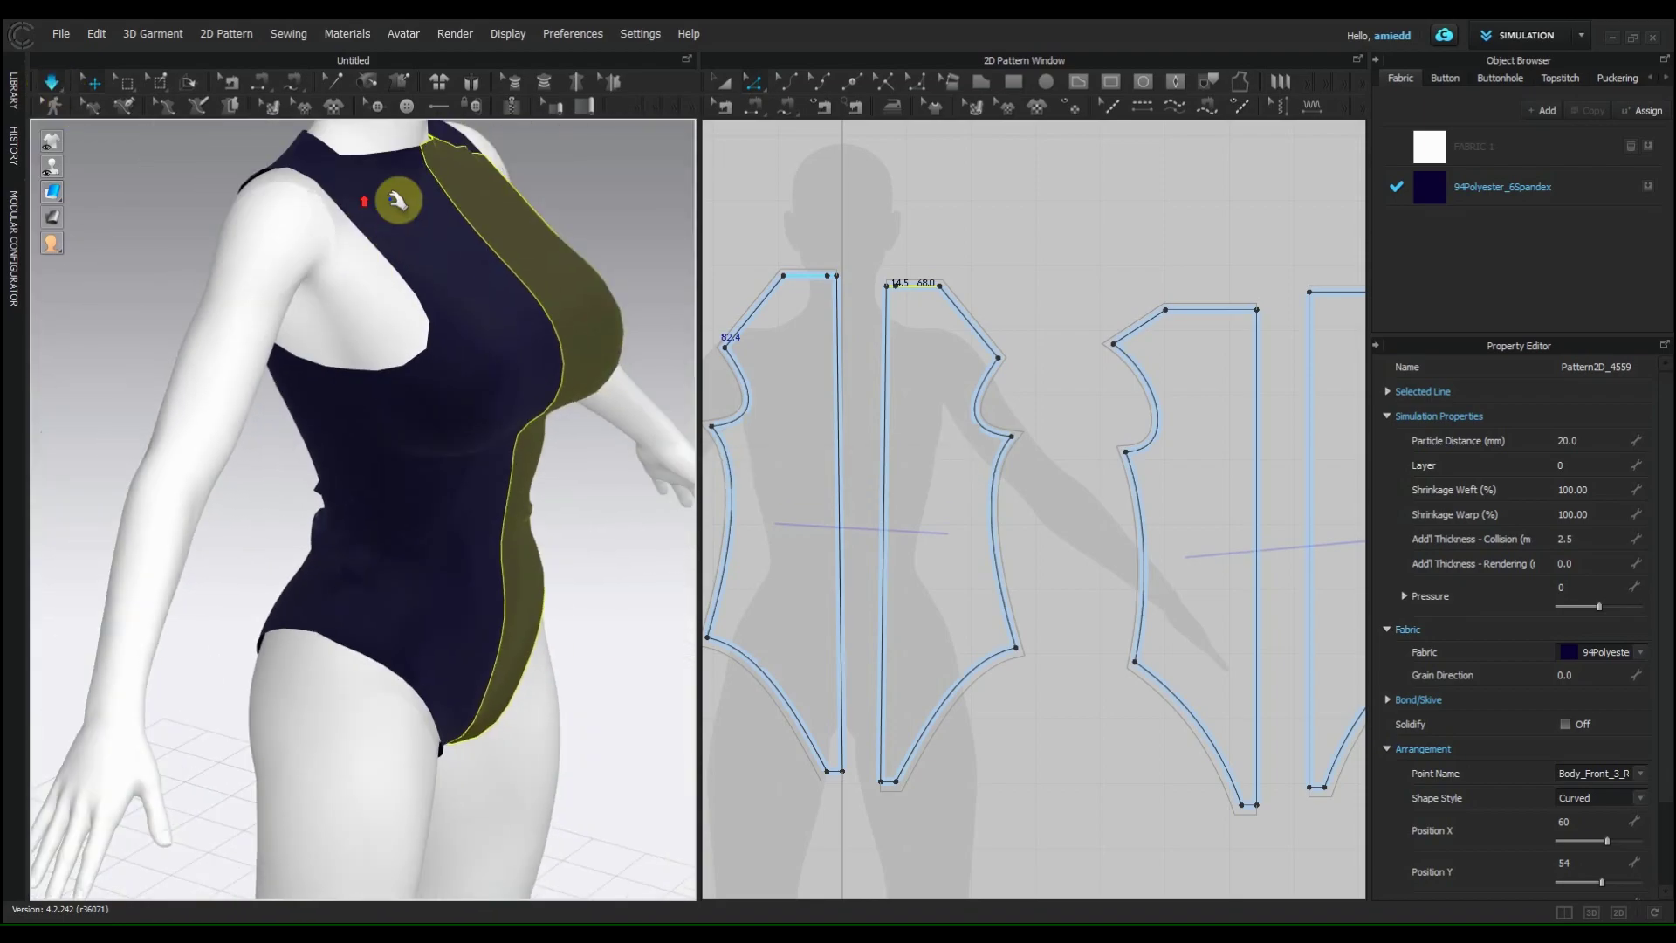
scroll(400, 422, "up", 5)
right_click_drag(401, 422, 759, 333)
scroll(836, 261, "up", 5)
left_click_drag(1108, 375, 1114, 322)
left_click(460, 400)
left_click(52, 83)
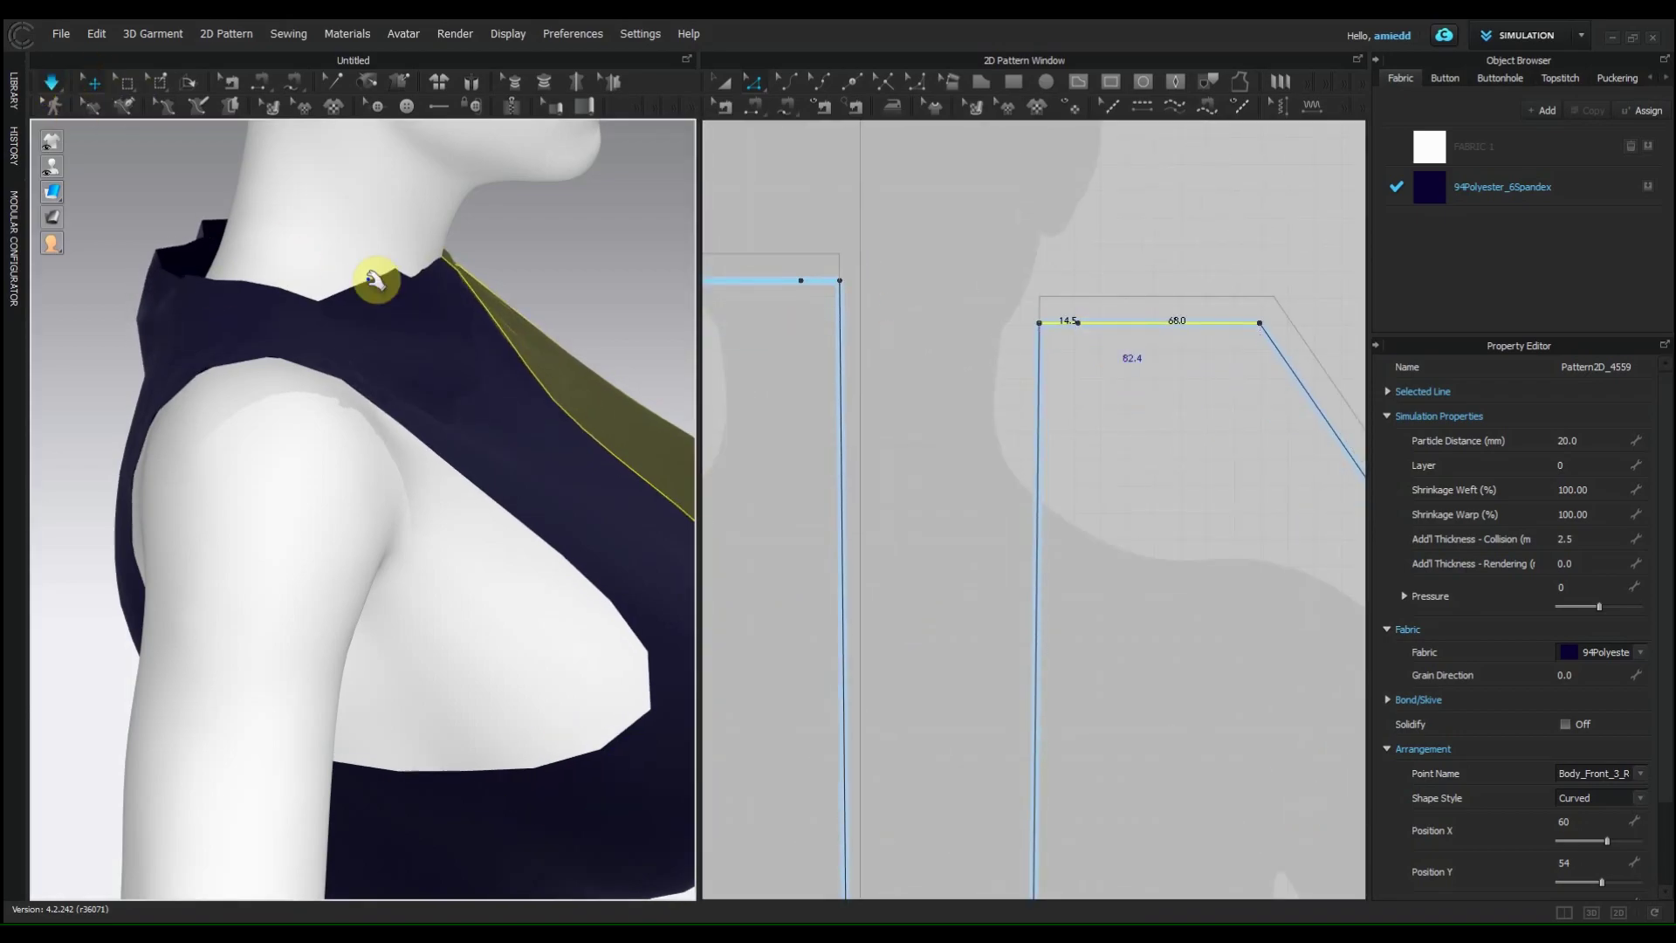
Step: Shift the front neckline's shoulder corner toward the centre so its longer segment is about 60 mm, and resimulate
right_click_drag(385, 269, 442, 374)
left_click(1047, 333)
left_click_drag(1048, 334, 1071, 335)
left_click(51, 102)
Step: Lower the front panels' neckline edge slightly and update the garment simulation
right_click_drag(616, 506, 378, 325)
scroll(1123, 344, "down", 5)
left_click_drag(1133, 351, 1133, 355)
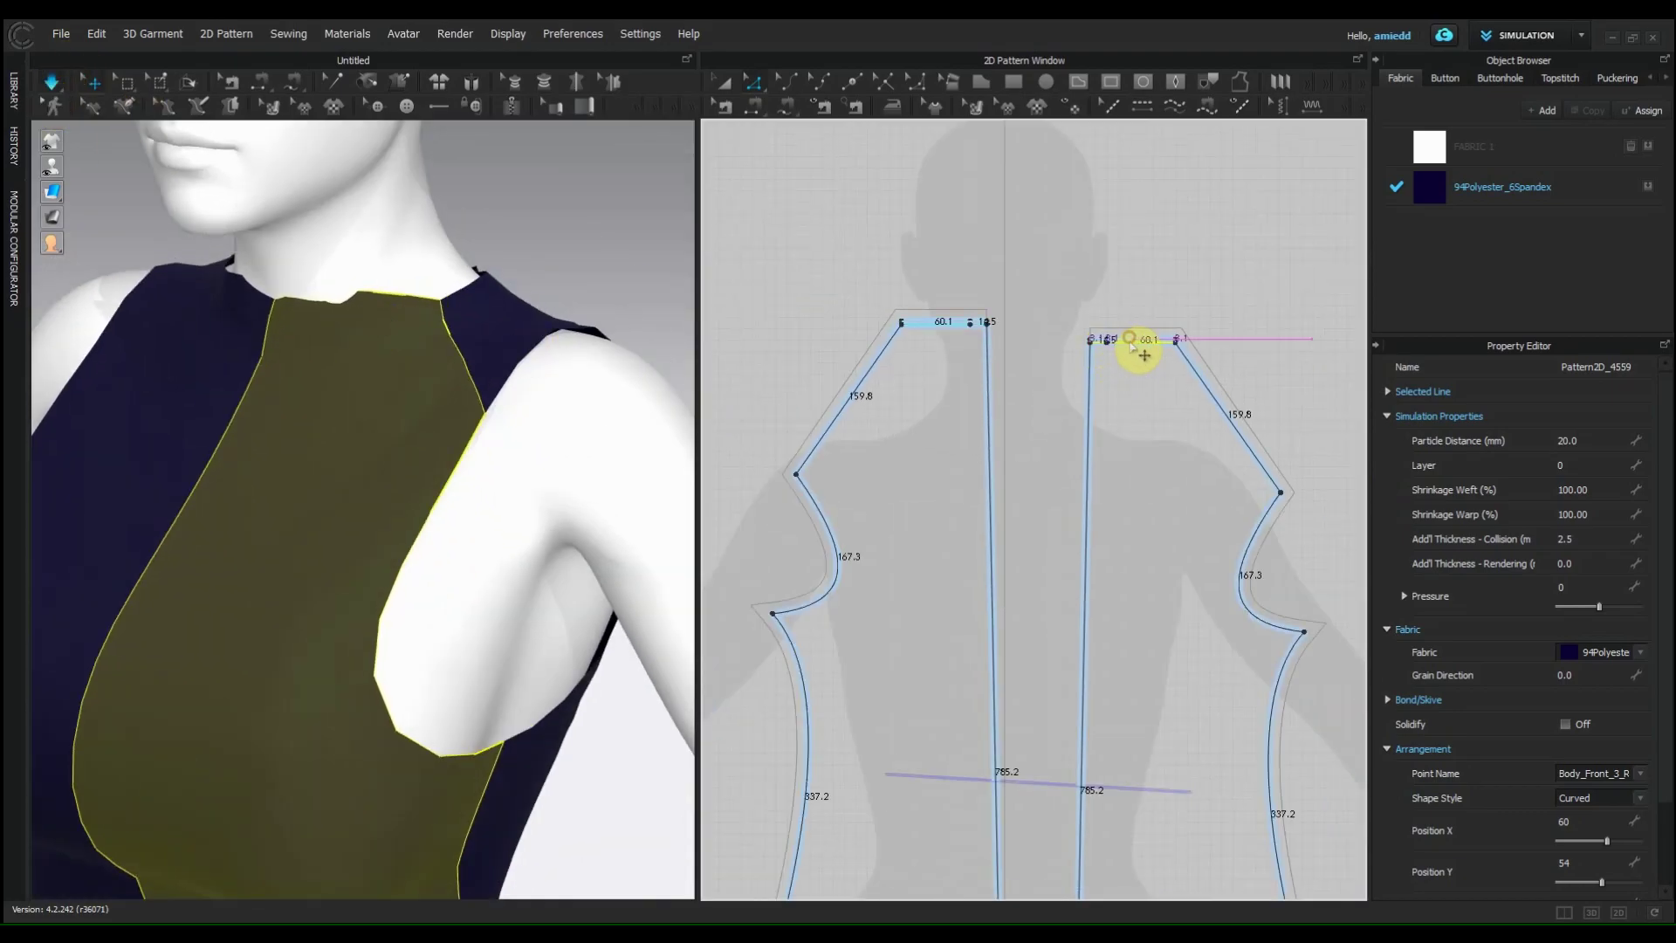
left_click(48, 88)
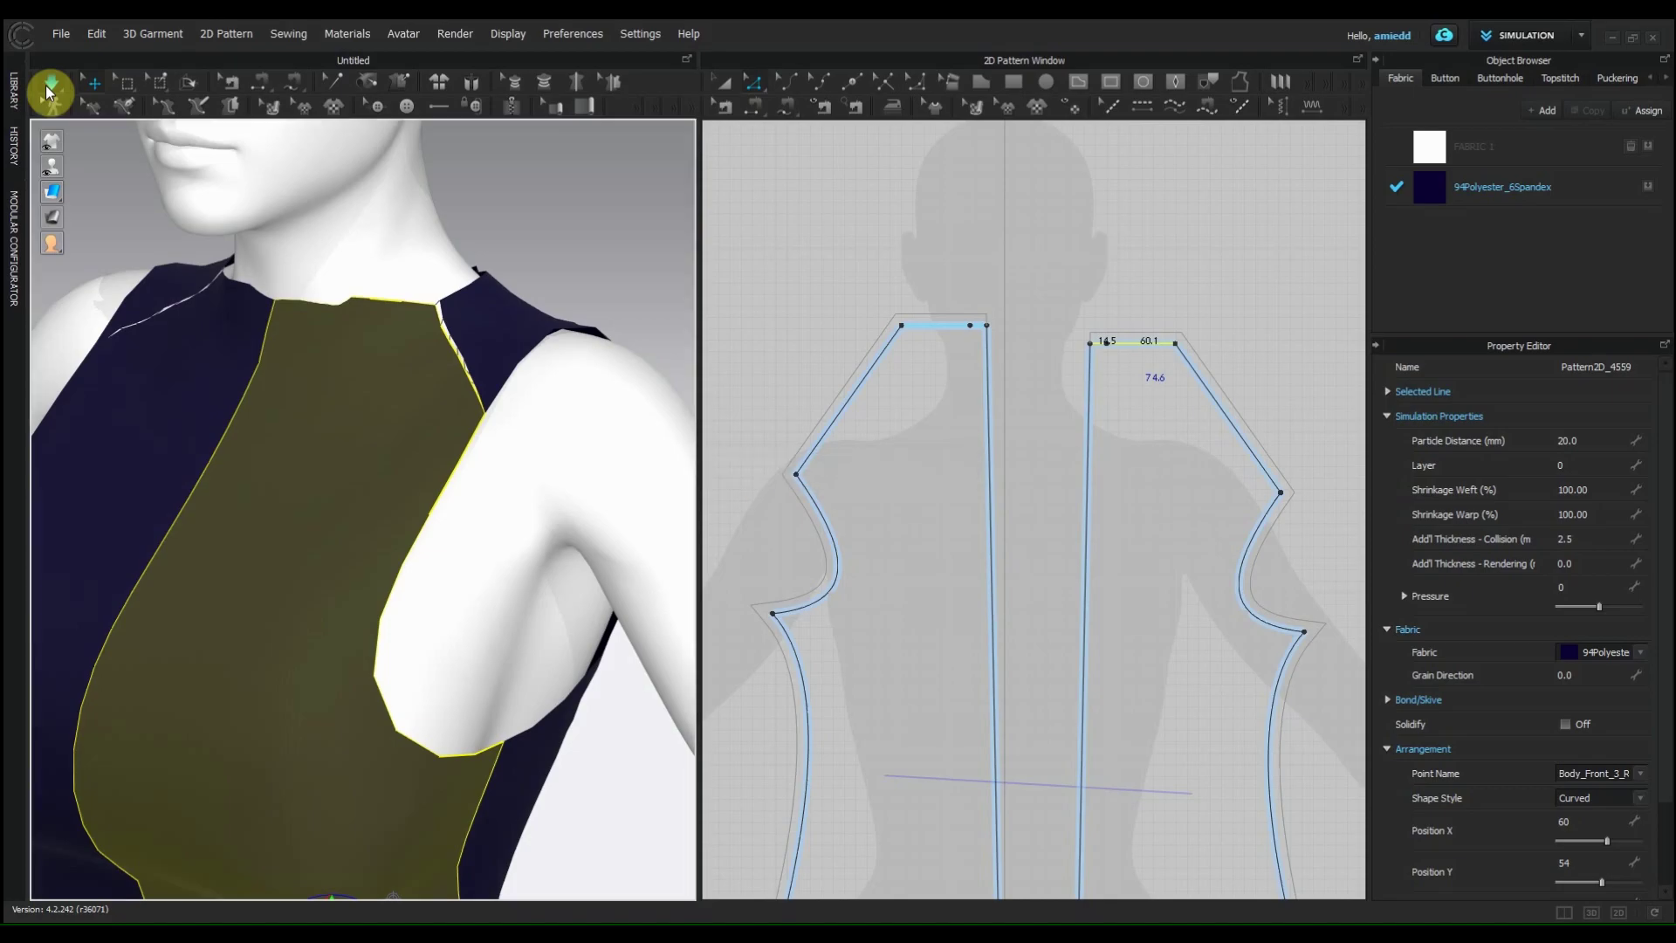
Step: Move the front panels' outer shoulder corners outward and up to widen the shoulders, and simulate the garment
right_click_drag(410, 367, 504, 310)
scroll(967, 422, "down", 3)
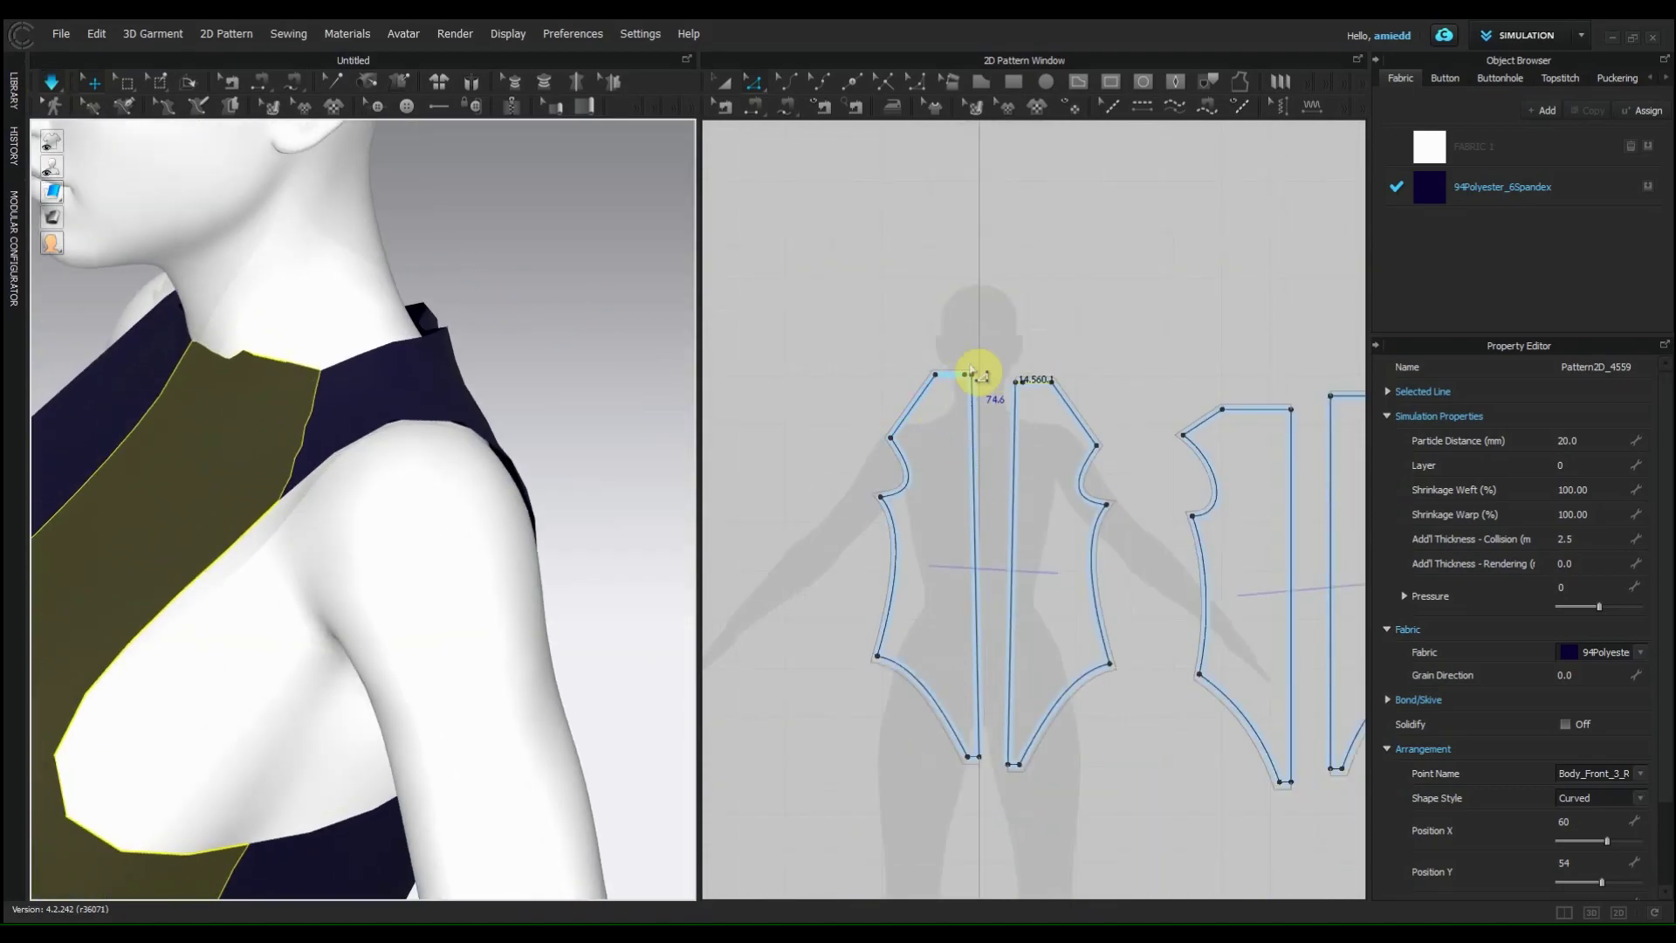
scroll(971, 371, "up", 5)
left_click_drag(790, 559, 759, 502)
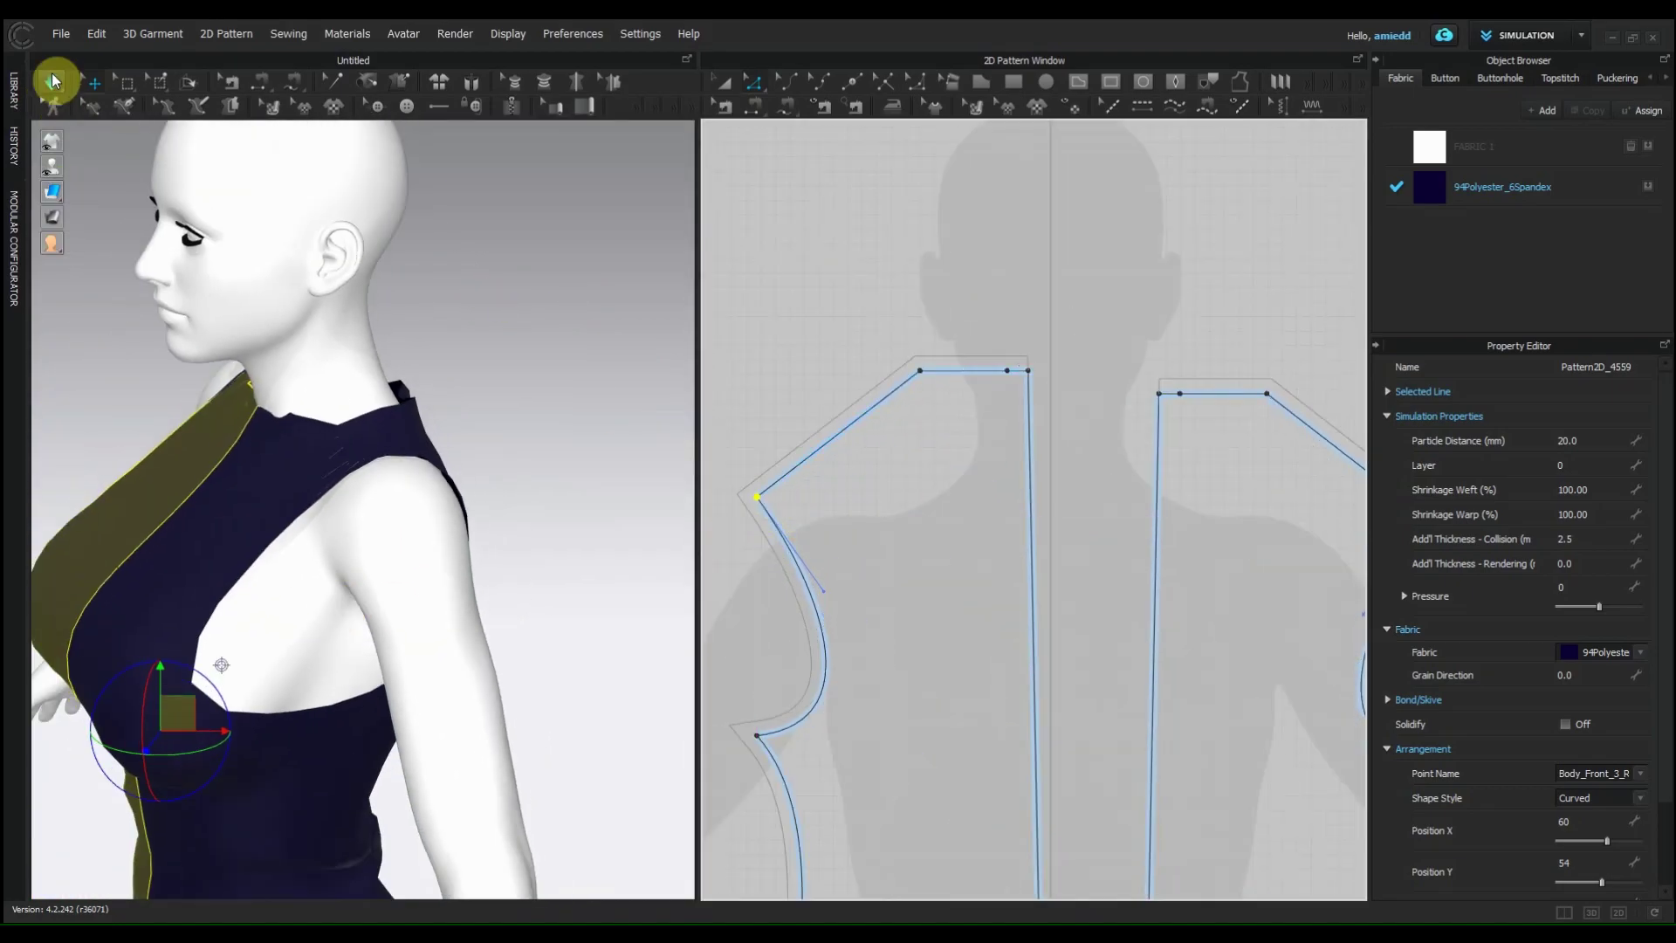
right_click_drag(175, 605, 329, 561)
scroll(830, 647, "up", 3)
Step: Reshape the back panels' side seams into deeper inward curves about 456 mm long and simulate the garment
middle_click_drag(830, 646, 928, 463)
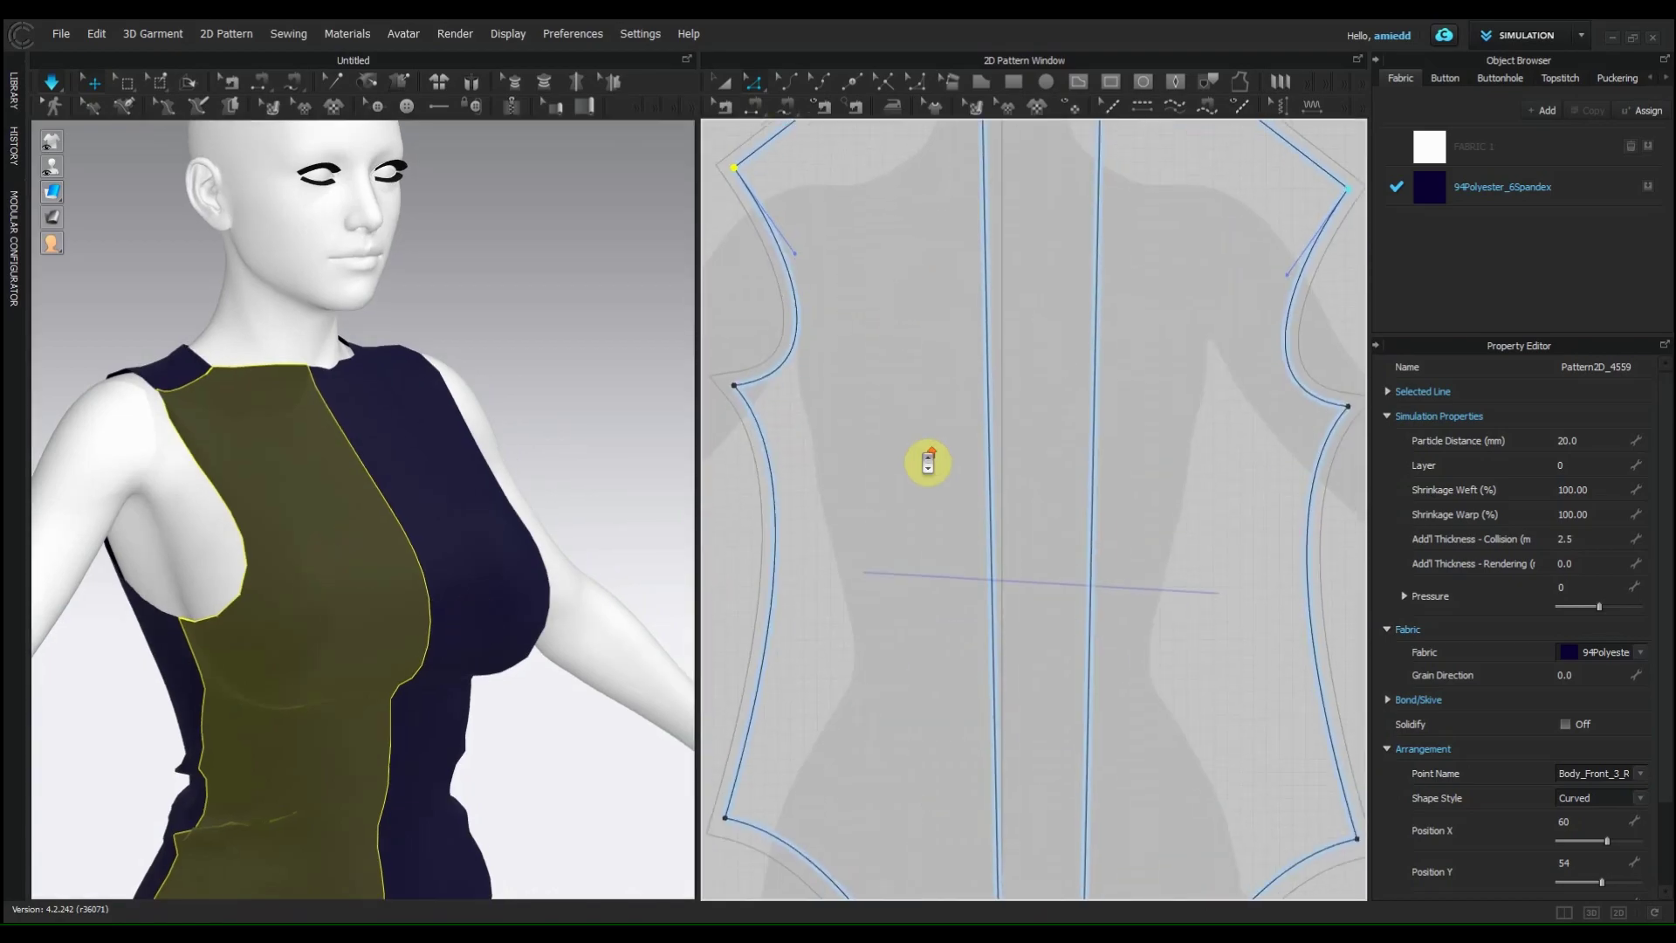
scroll(927, 463, "down", 5)
key("a")
left_click(935, 401)
left_click_drag(897, 479, 901, 494)
scroll(463, 374, "down", 3)
scroll(853, 644, "up", 3)
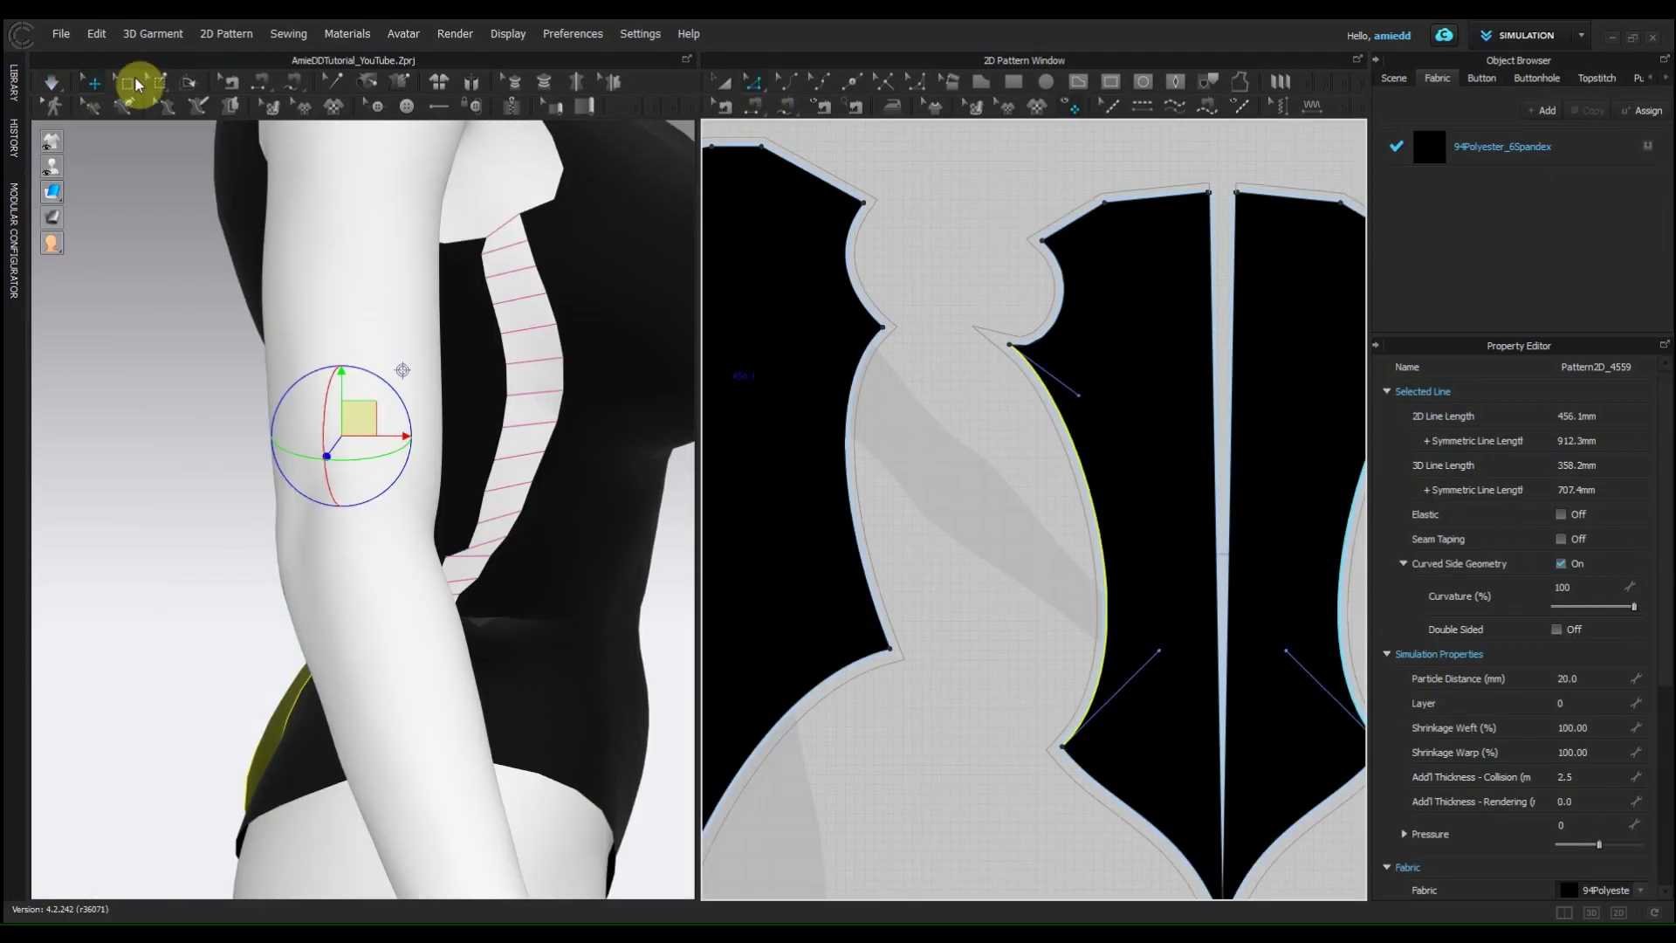
left_click(50, 87)
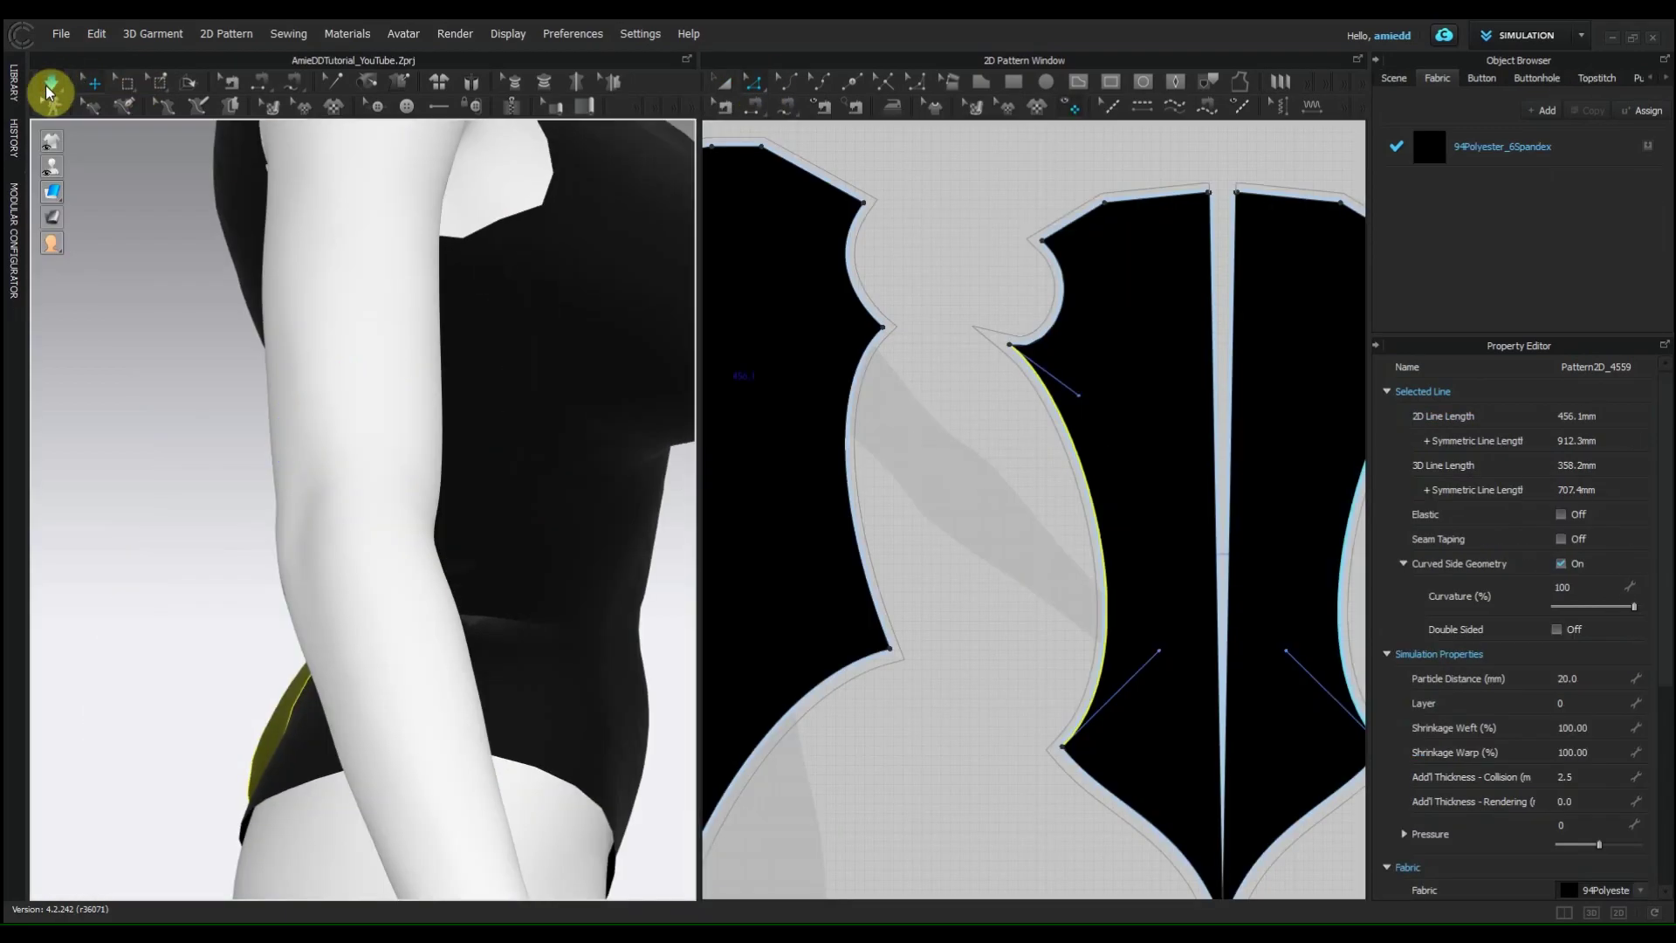
Step: Examine the simulated bodysuit's fit from the side, back and front, and compare the front and back panel shapes
right_click_drag(501, 573, 568, 599)
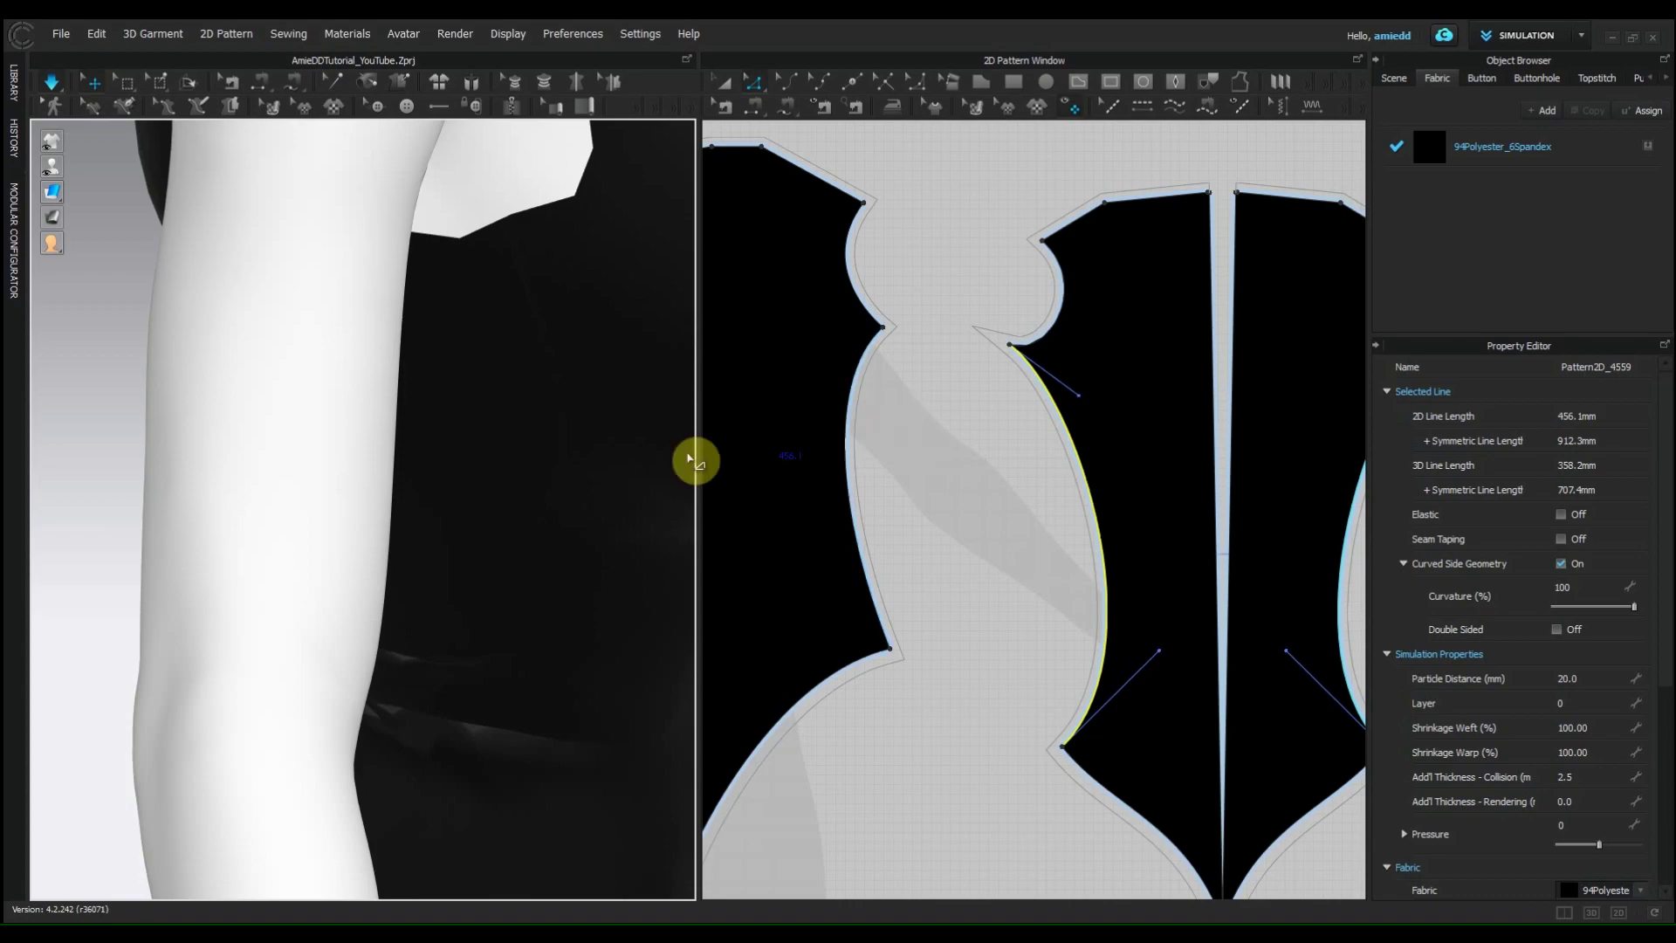
scroll(535, 497, "down", 5)
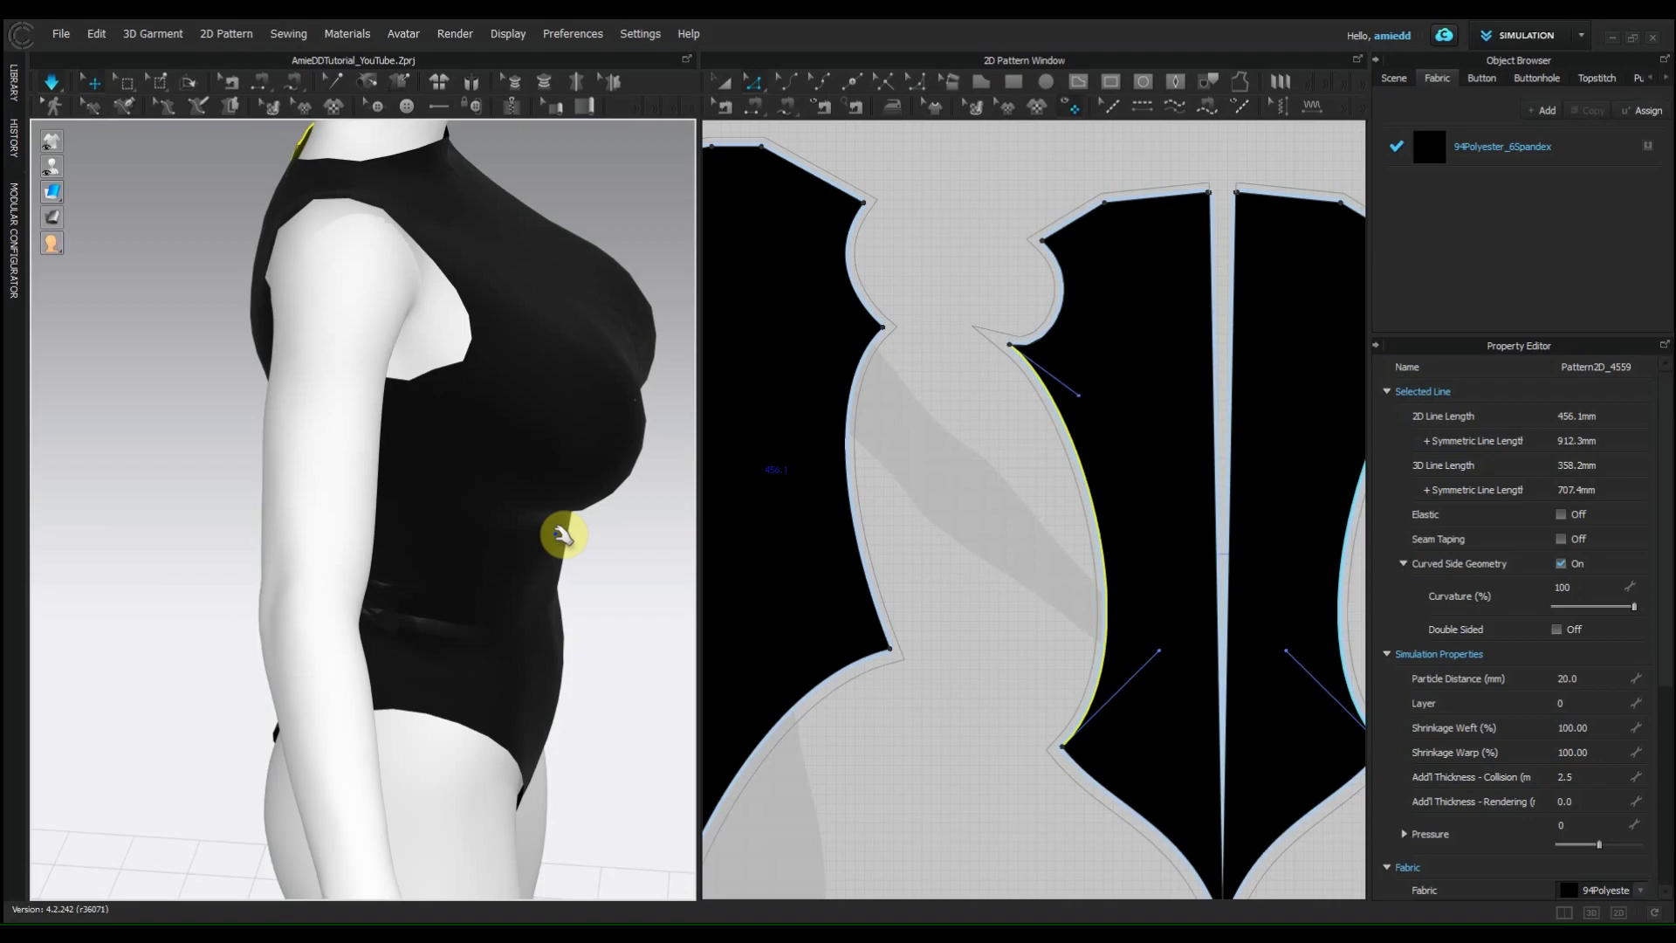
right_click_drag(528, 620, 707, 557)
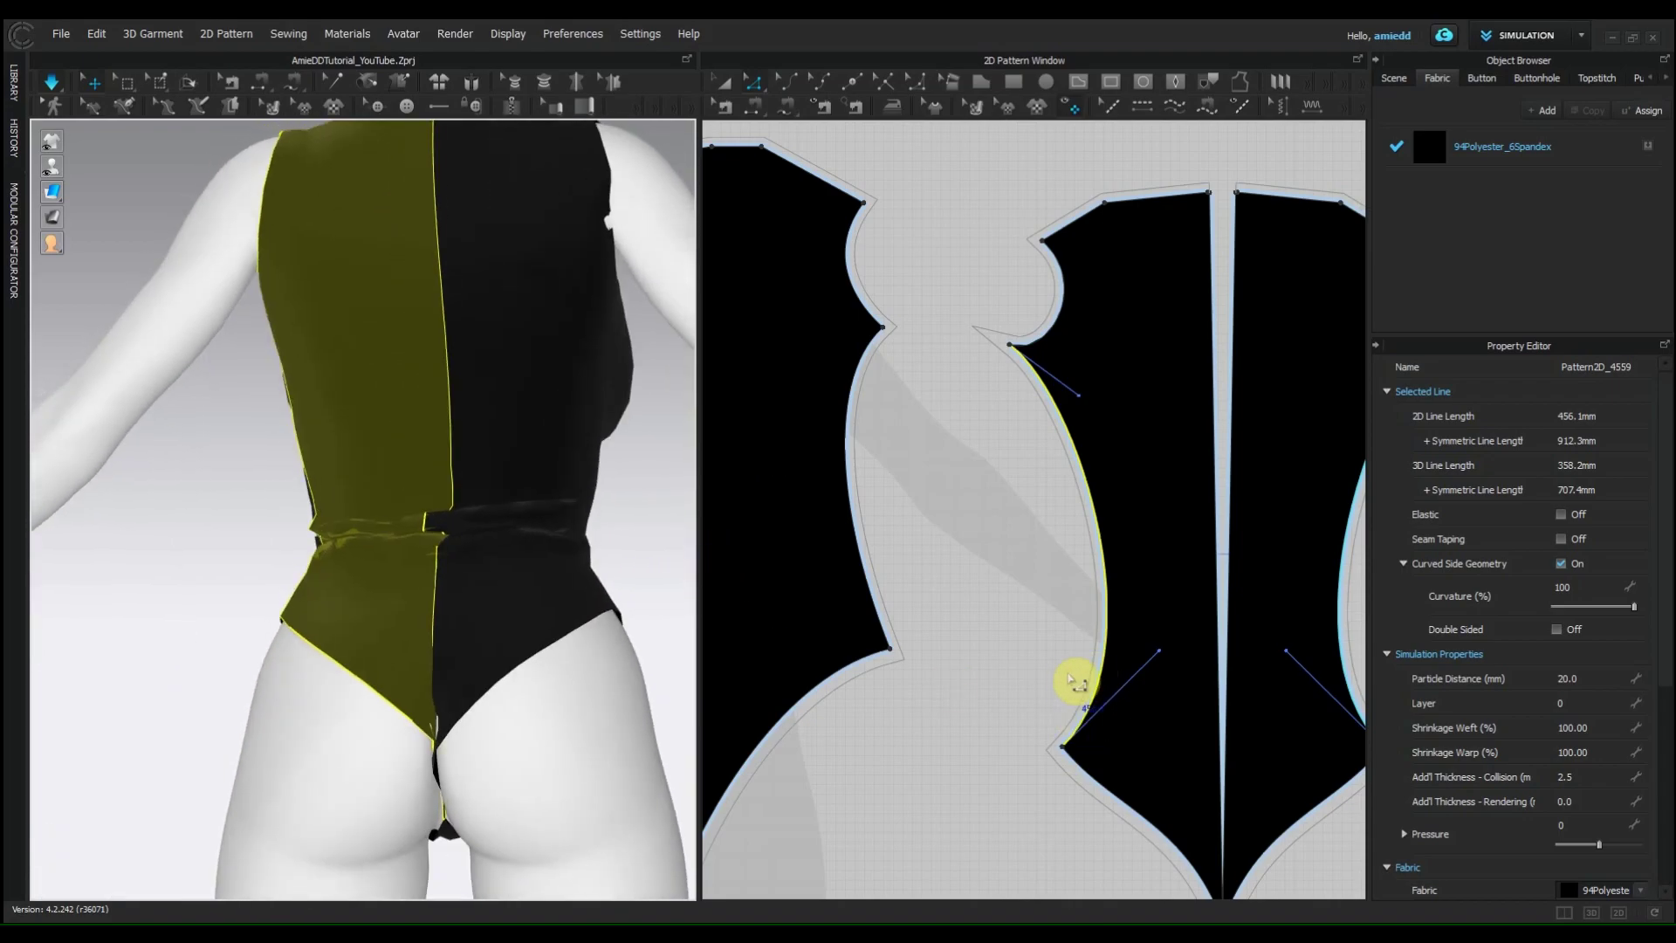
scroll(1016, 642, "up", 2)
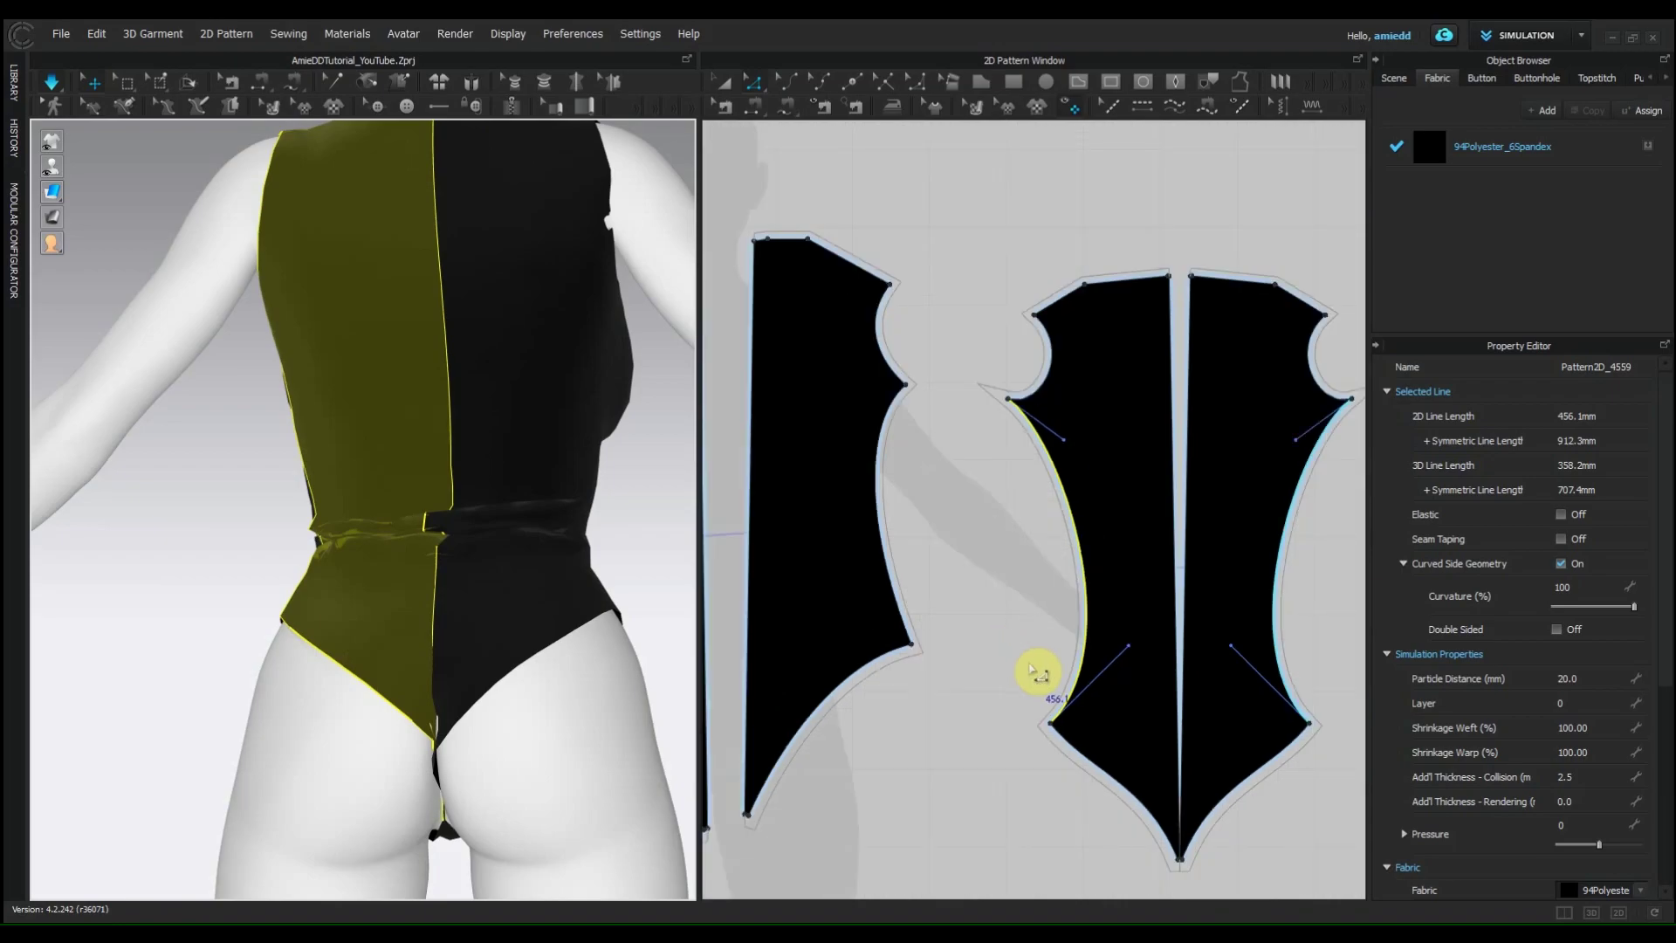
right_click_drag(617, 618, 204, 704)
scroll(331, 646, "down", 5)
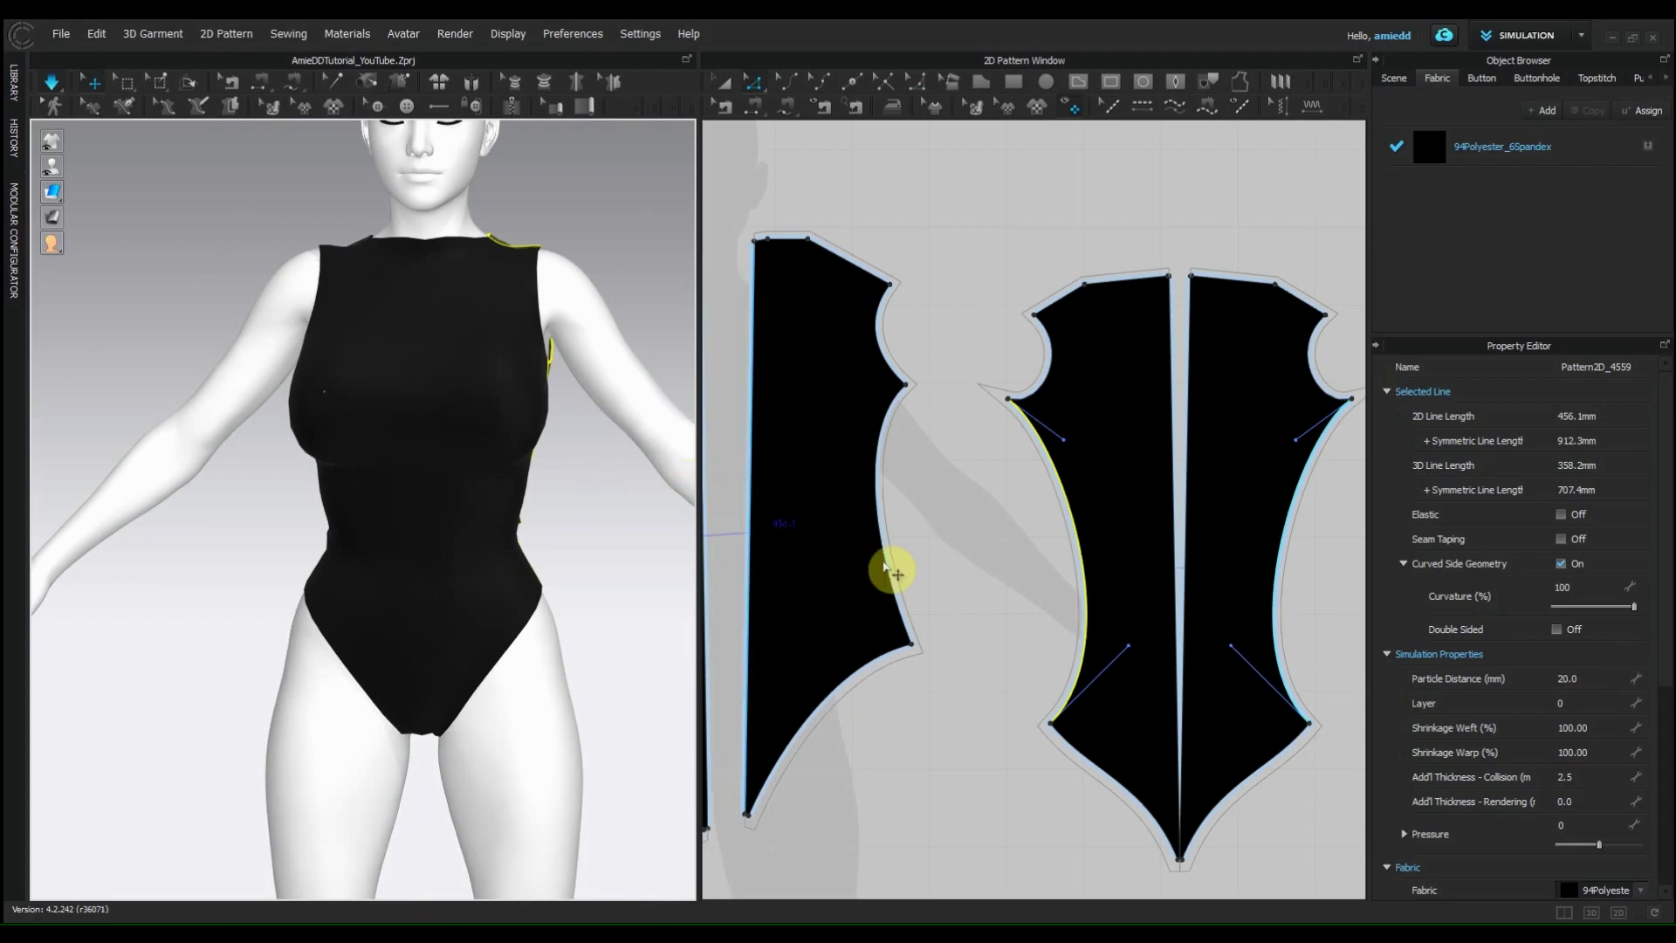
scroll(1043, 493, "down", 4)
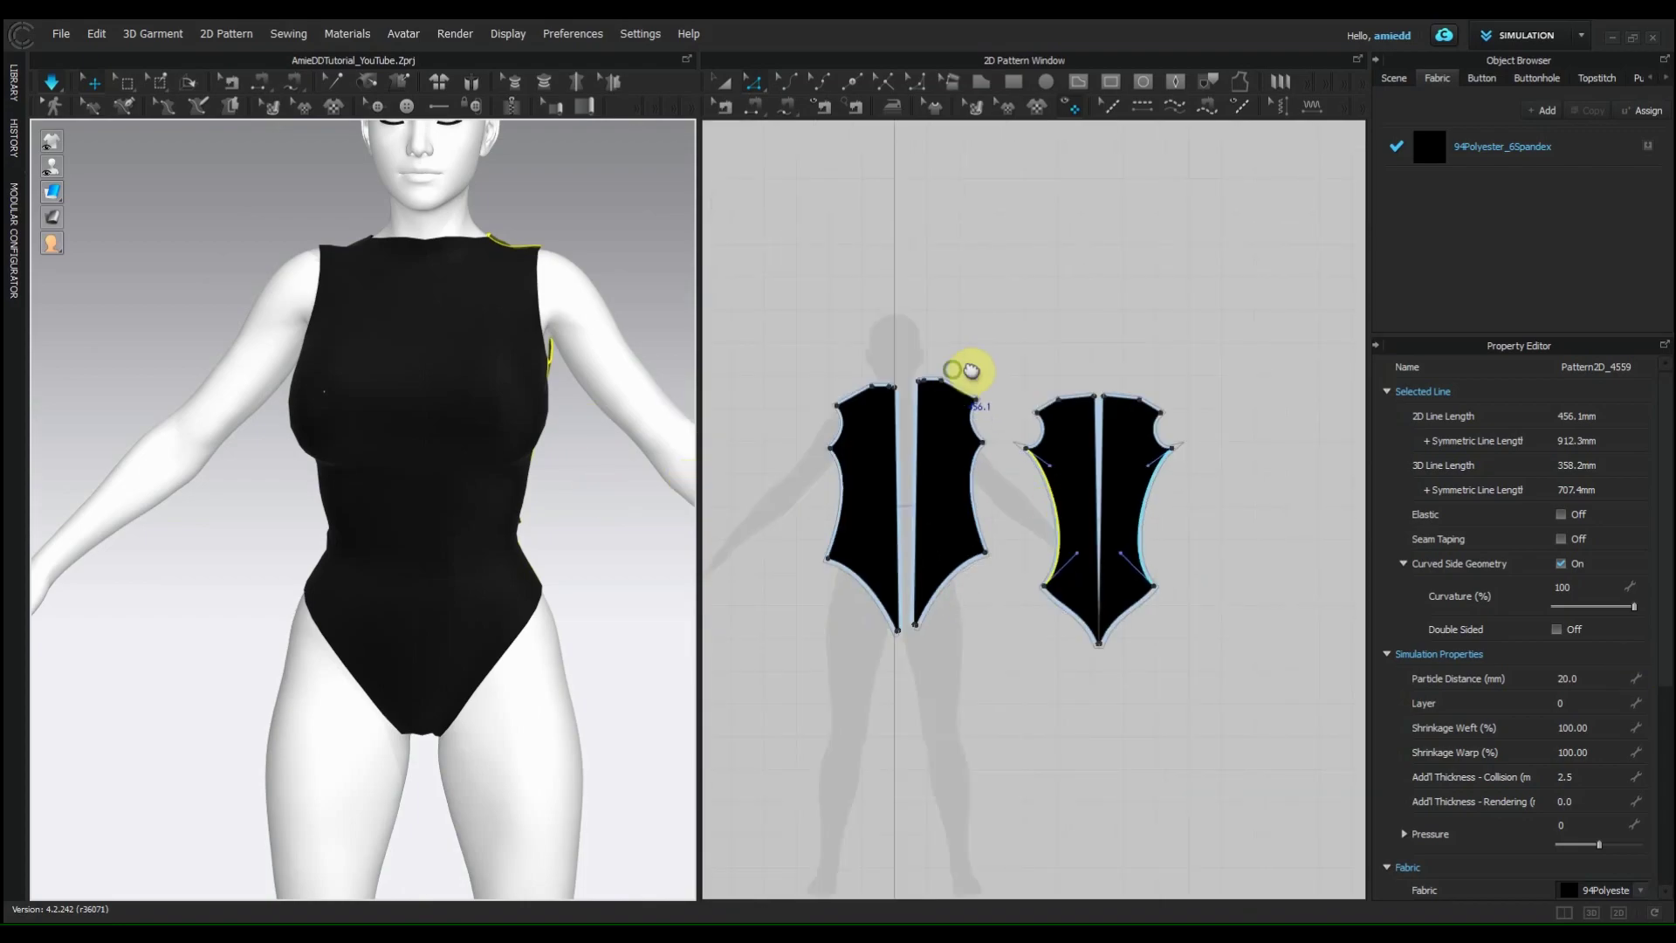
scroll(986, 363, "down", 1)
scroll(1082, 322, "up", 3)
right_click_drag(1091, 340, 1102, 172)
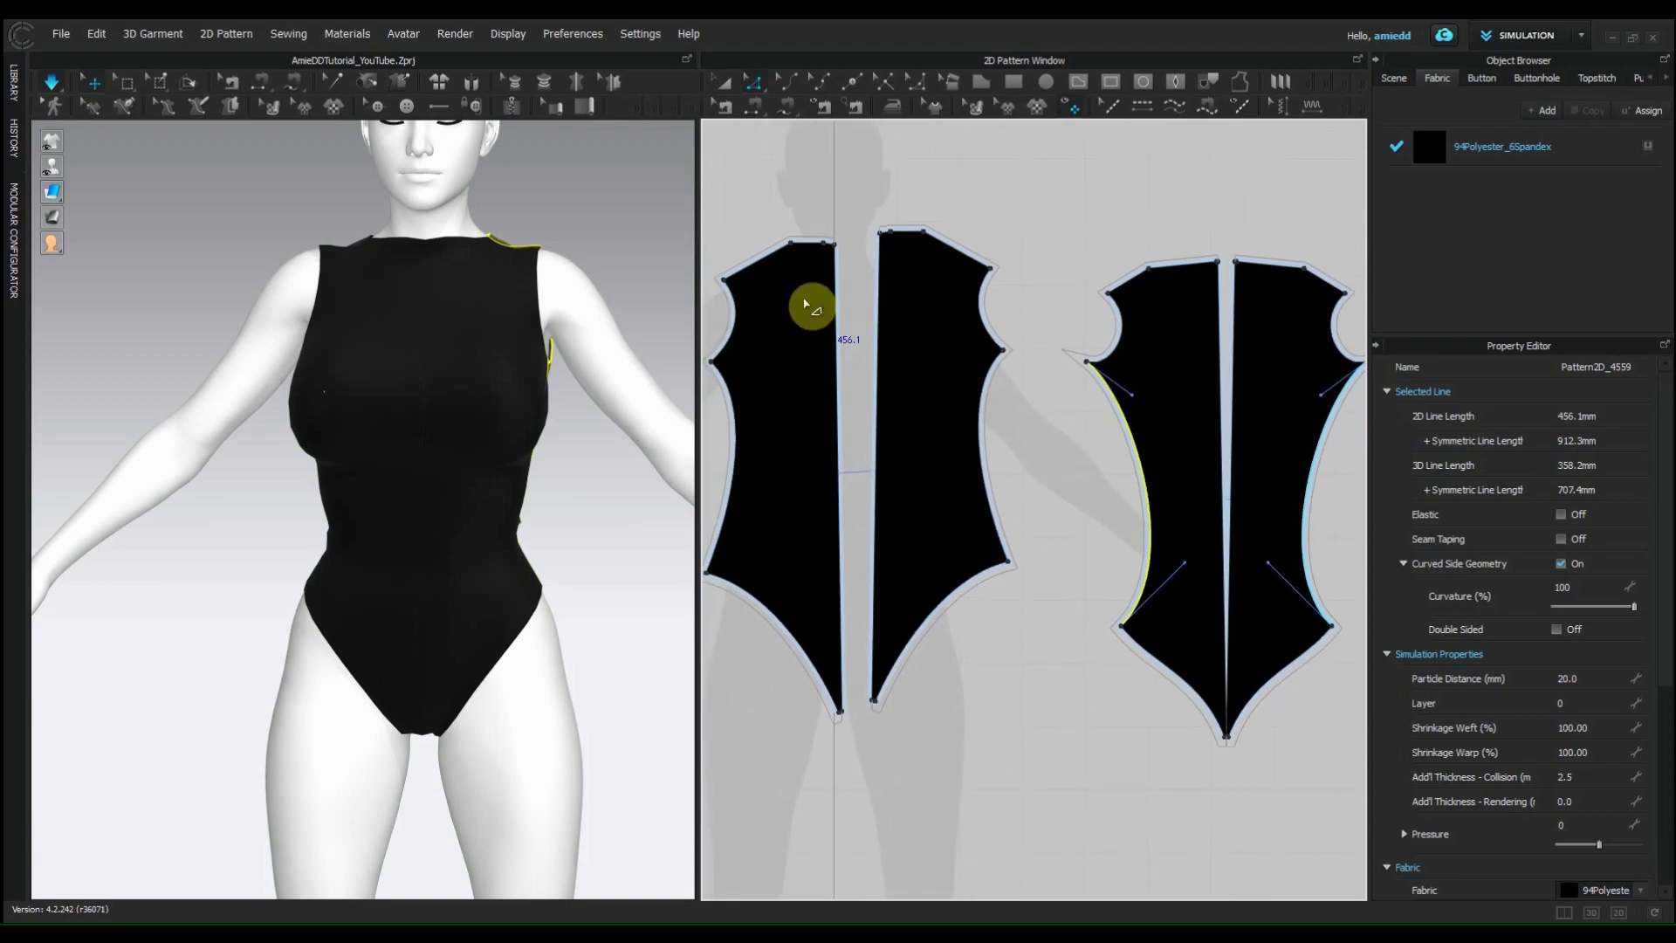
Step: Switch to Print Layout mode to examine the panels laid out on the fabric roll, and return to Simulation mode
left_click(1585, 35)
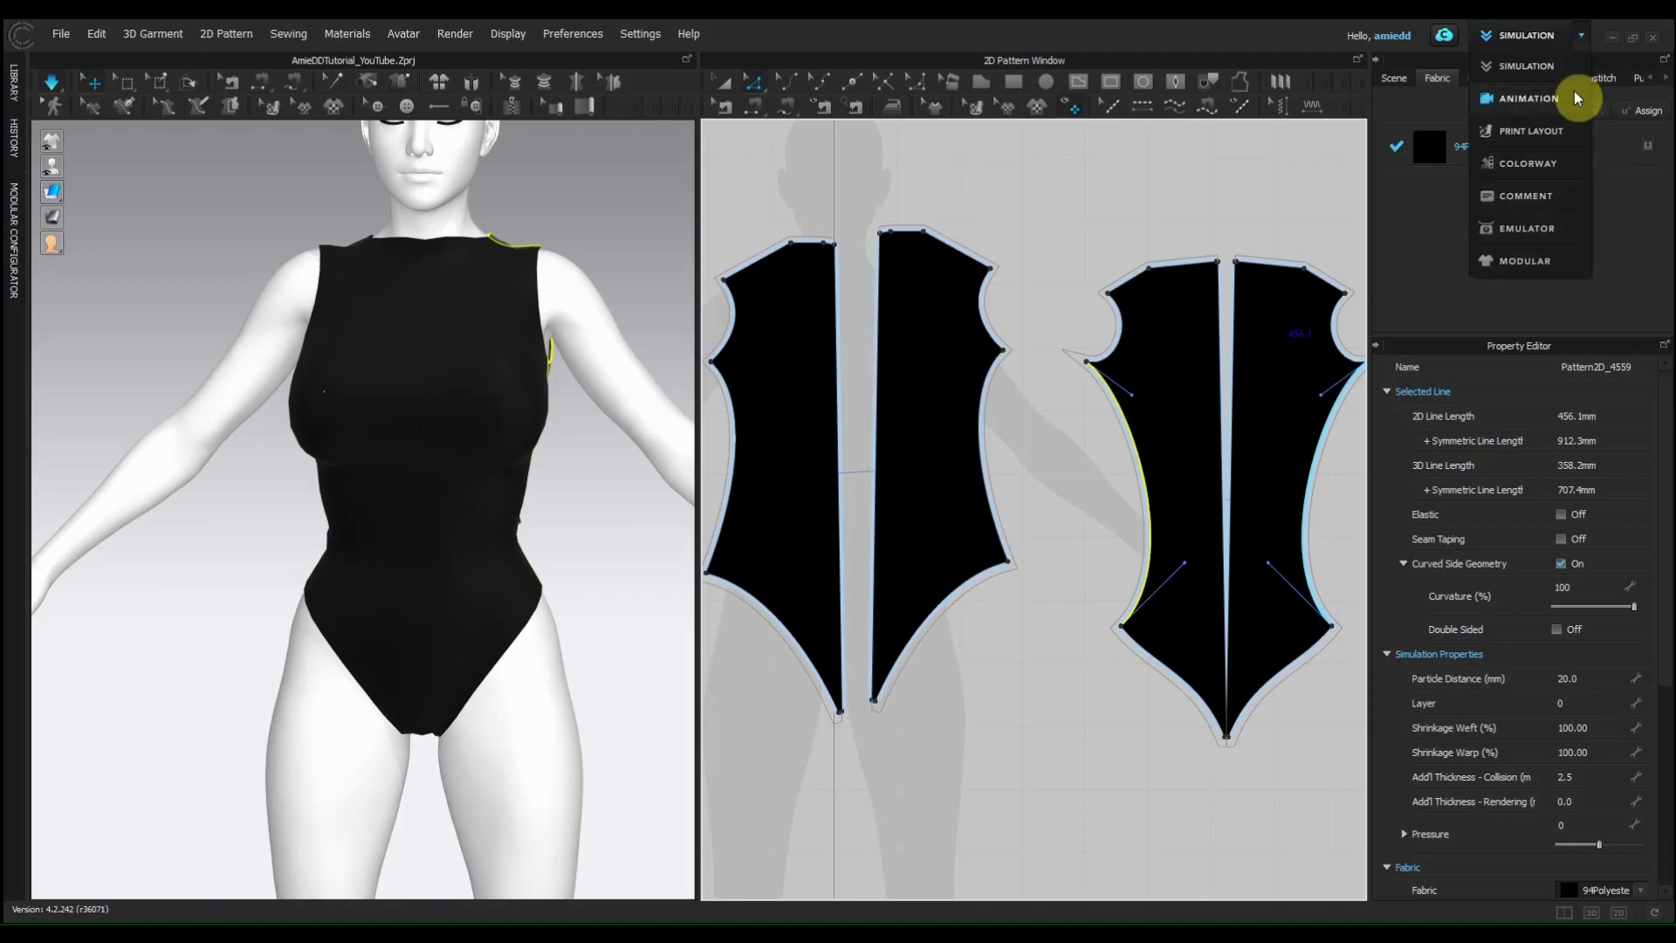
left_click(1529, 131)
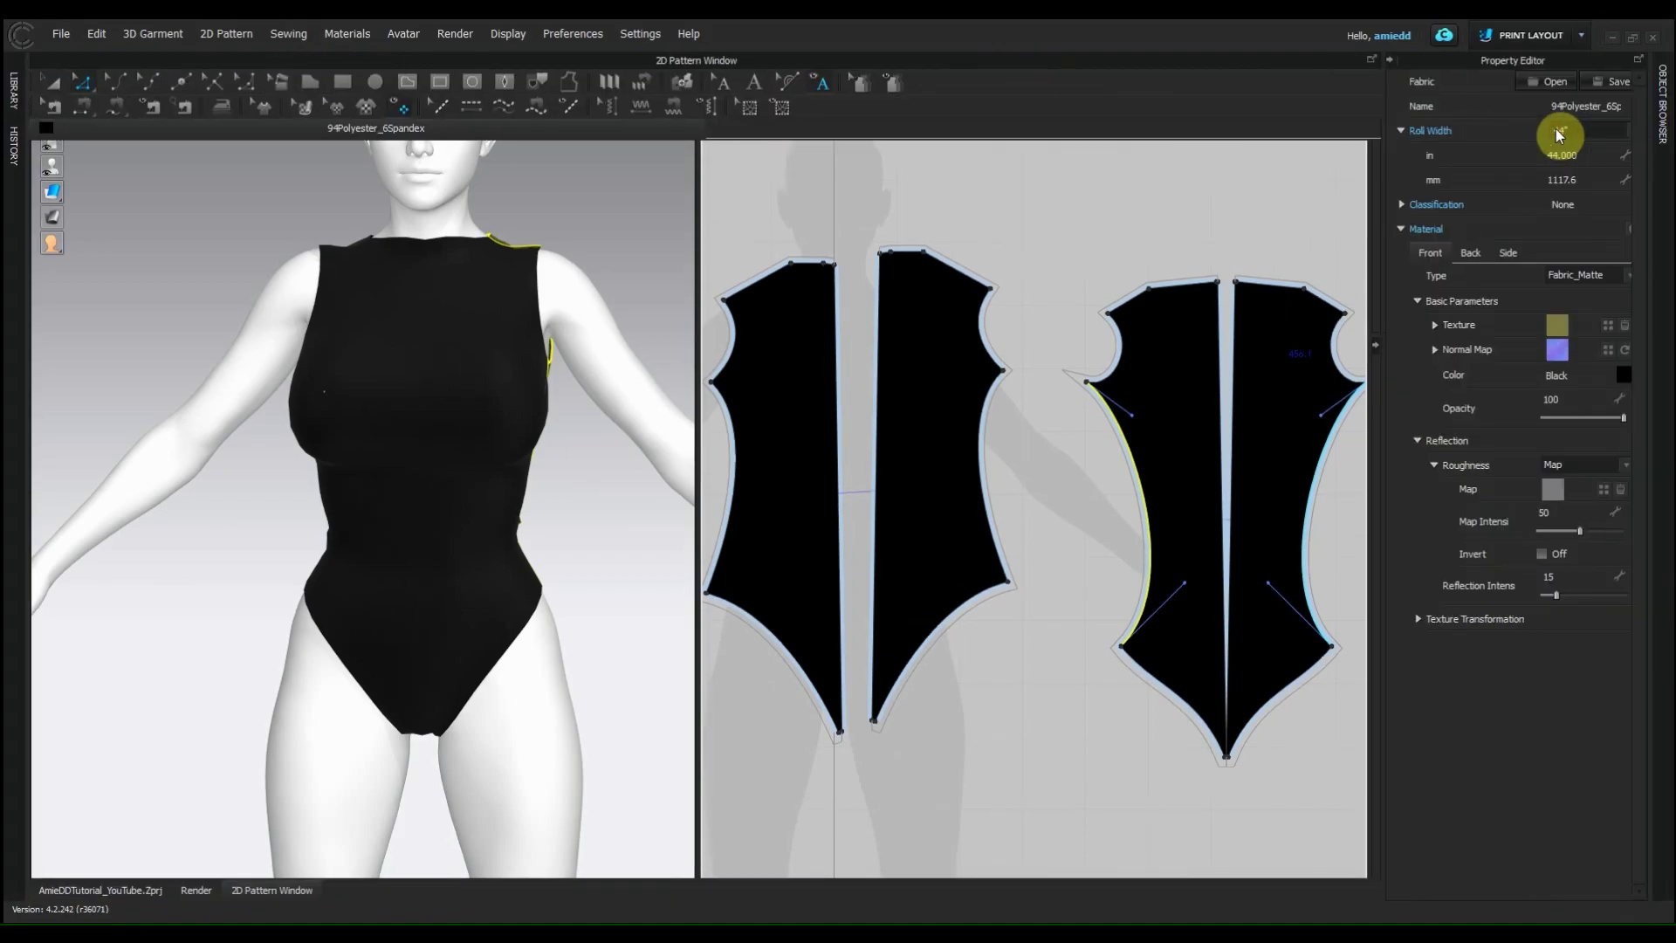
scroll(815, 471, "up", 3)
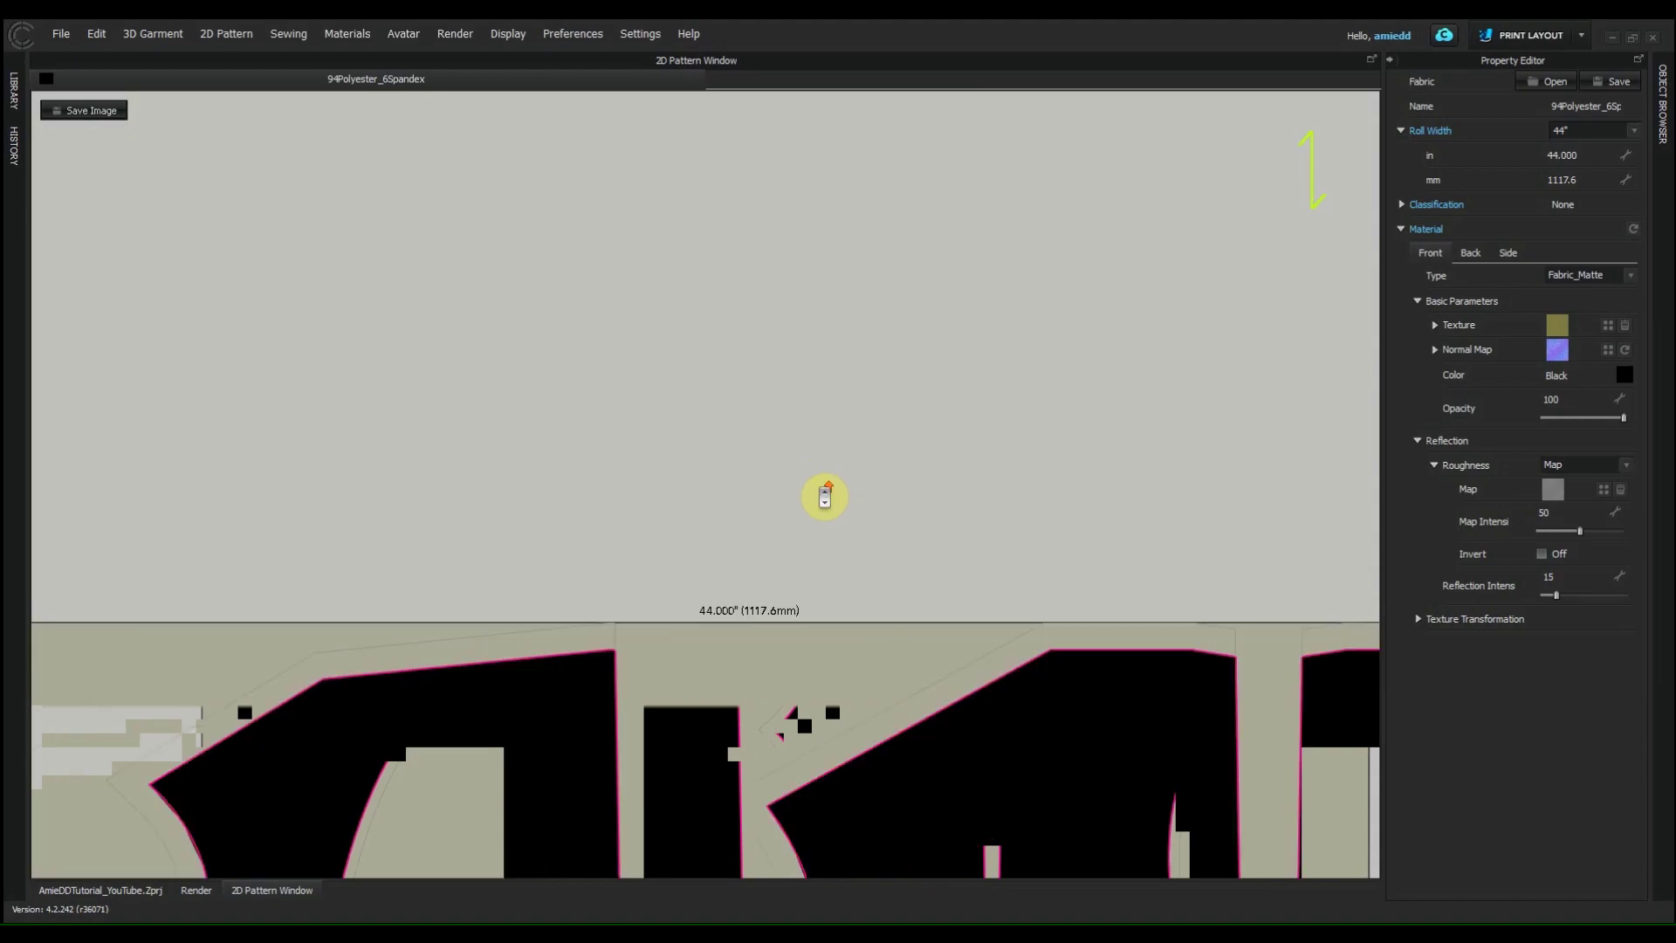
middle_click_drag(823, 489, 969, 199)
scroll(917, 467, "down", 4)
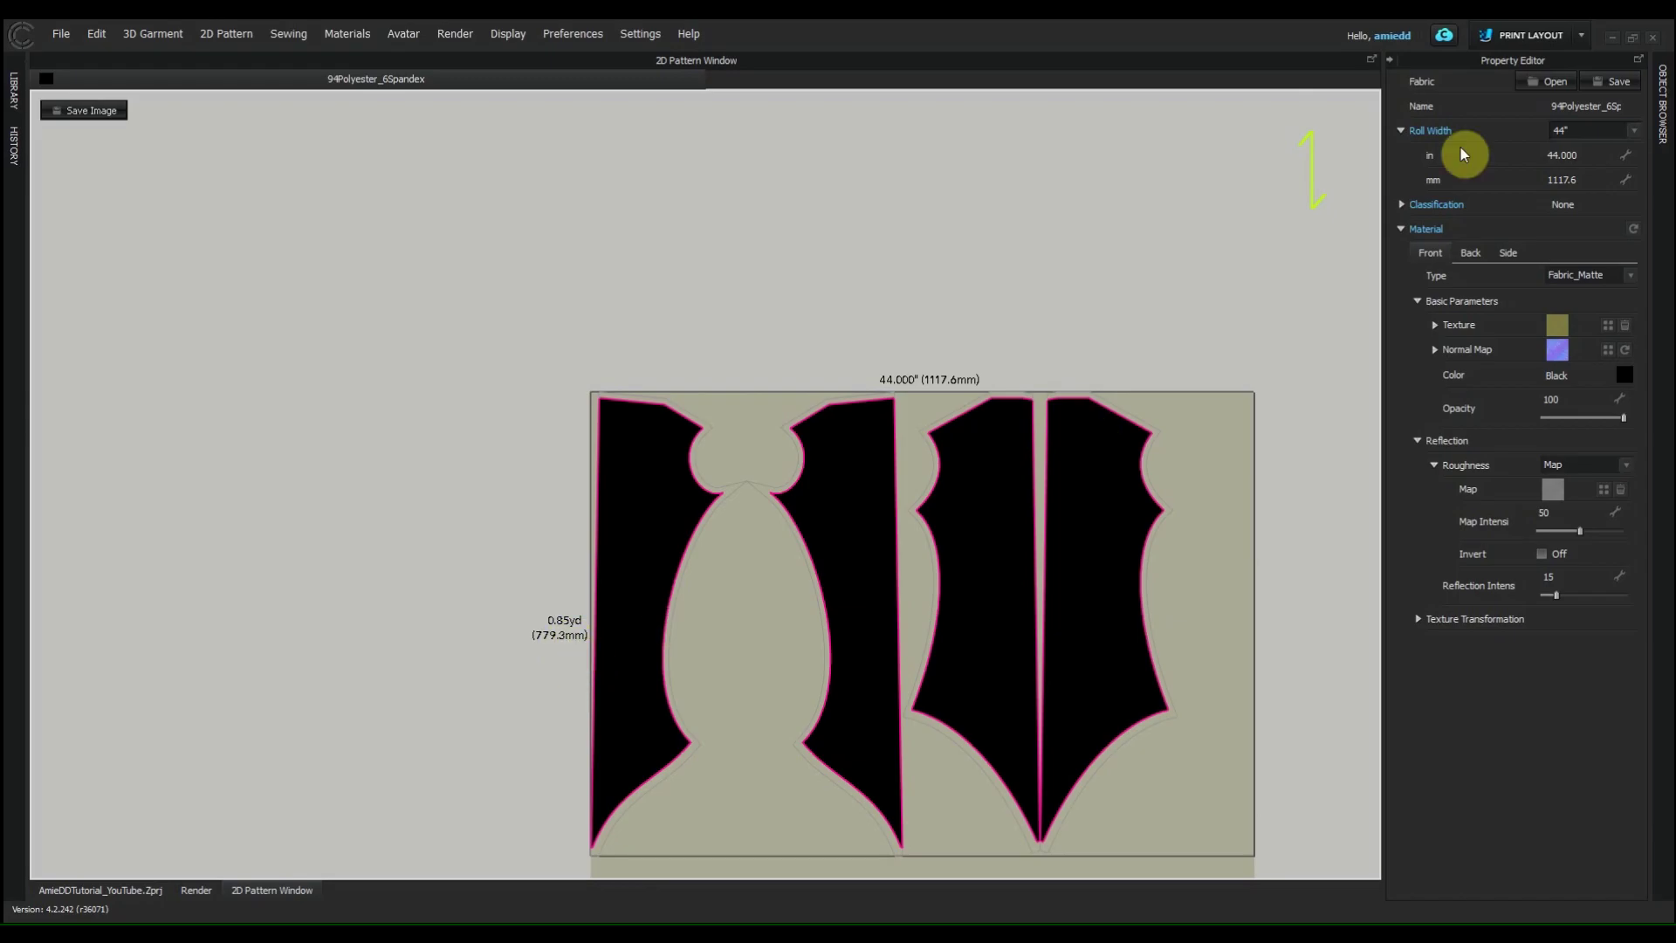
left_click(1582, 35)
left_click(1268, 205)
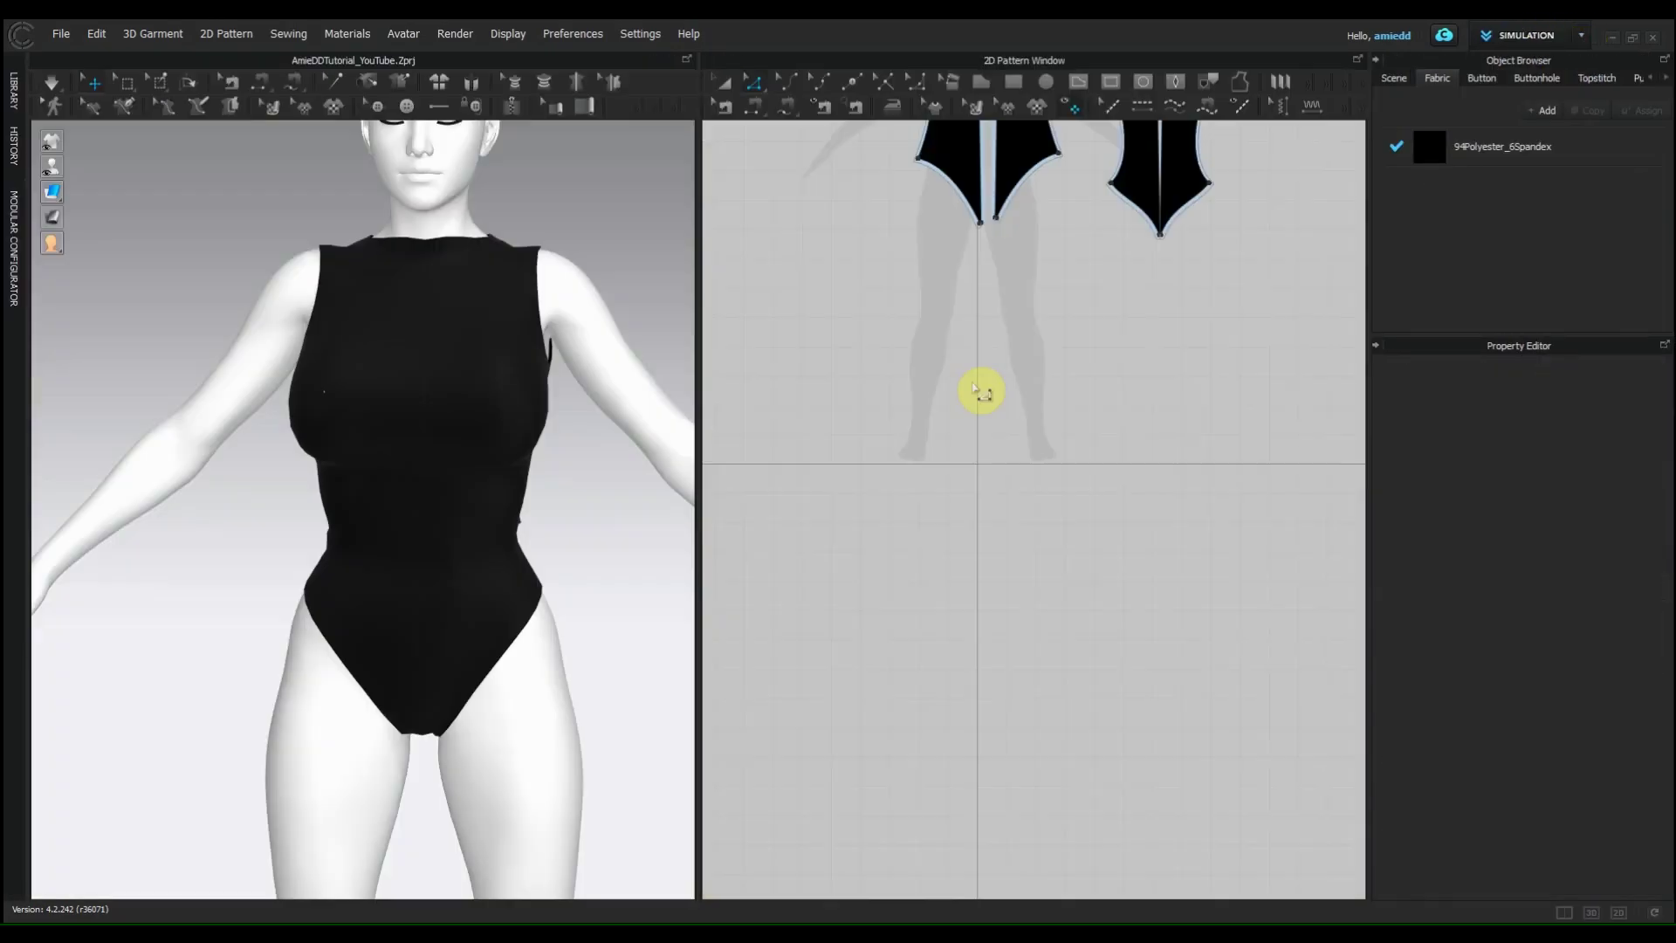
Step: Delete the mirrored right front panel and left back panel, and move the remaining back panel beside the front panel
scroll(980, 389, "down", 2)
middle_click_drag(1059, 441, 1096, 501)
scroll(1082, 458, "up", 3)
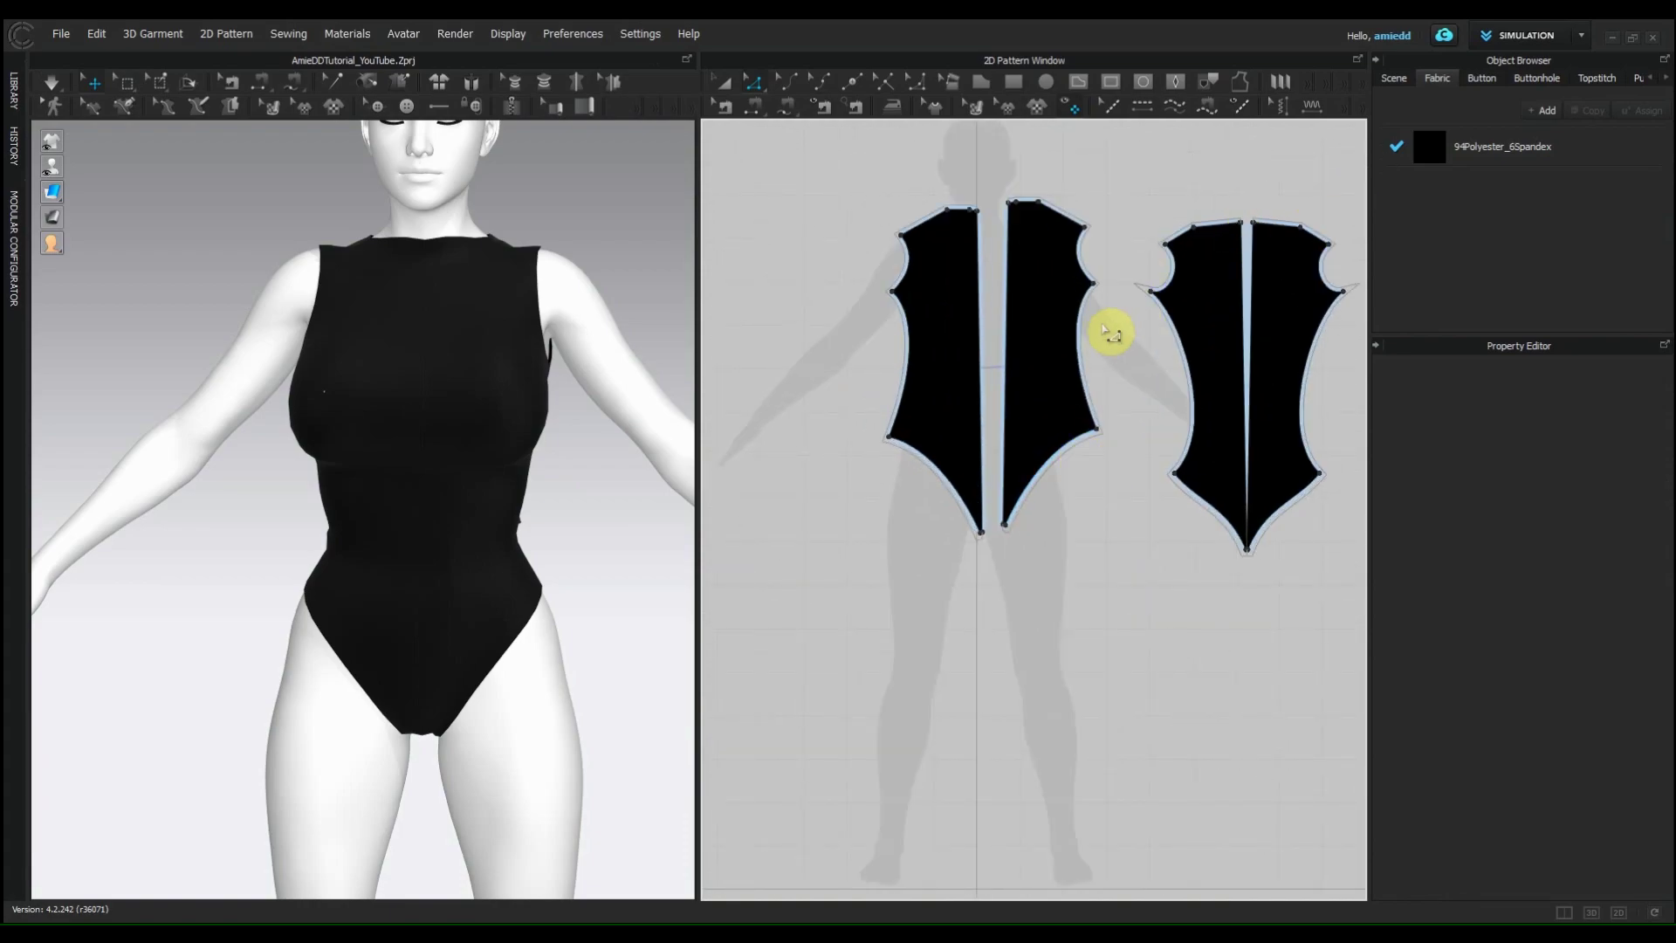
left_click(1067, 112)
left_click(1079, 327)
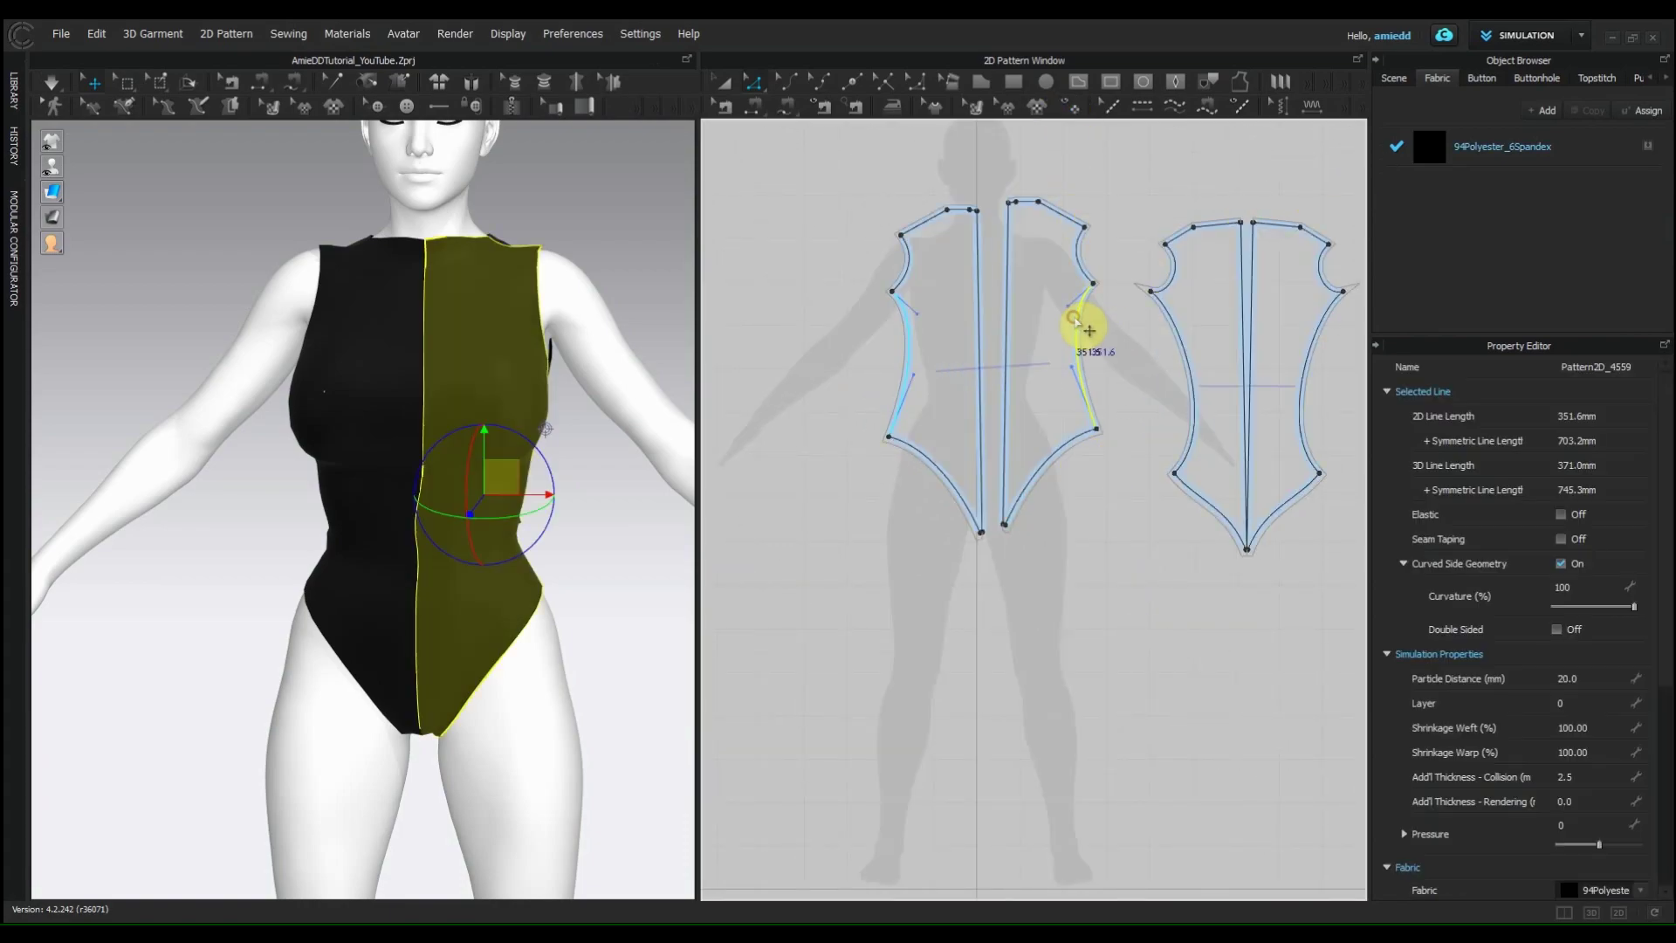
left_click(1051, 291)
left_click(728, 87)
left_click(1062, 262)
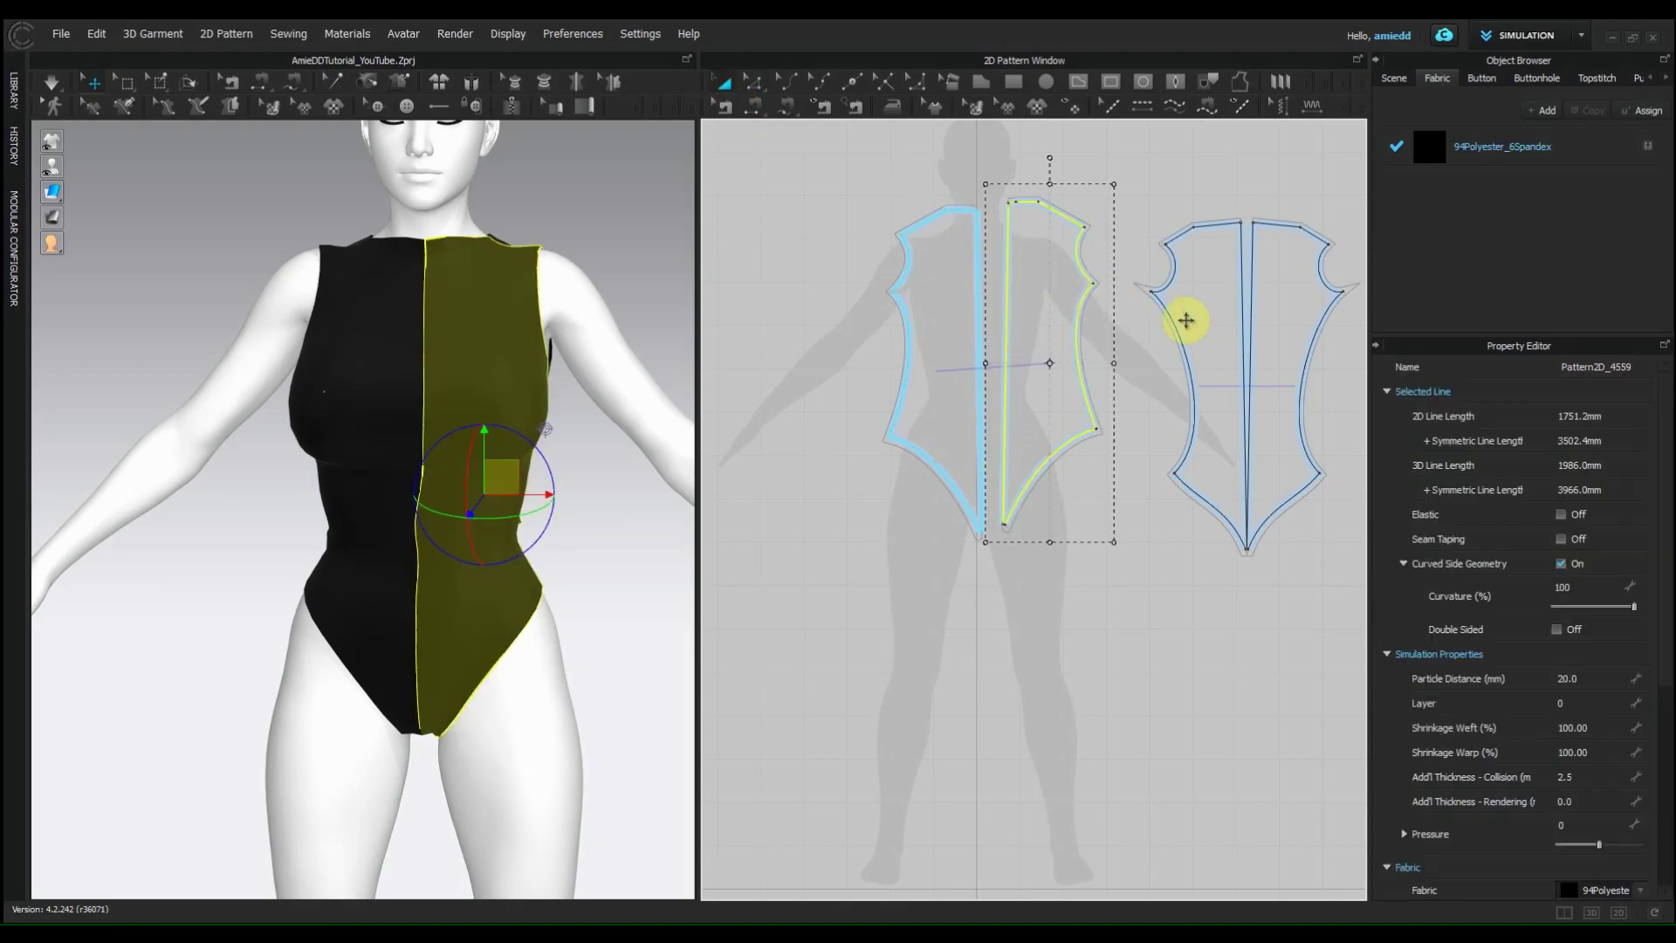
left_click(1186, 321)
key("Delete")
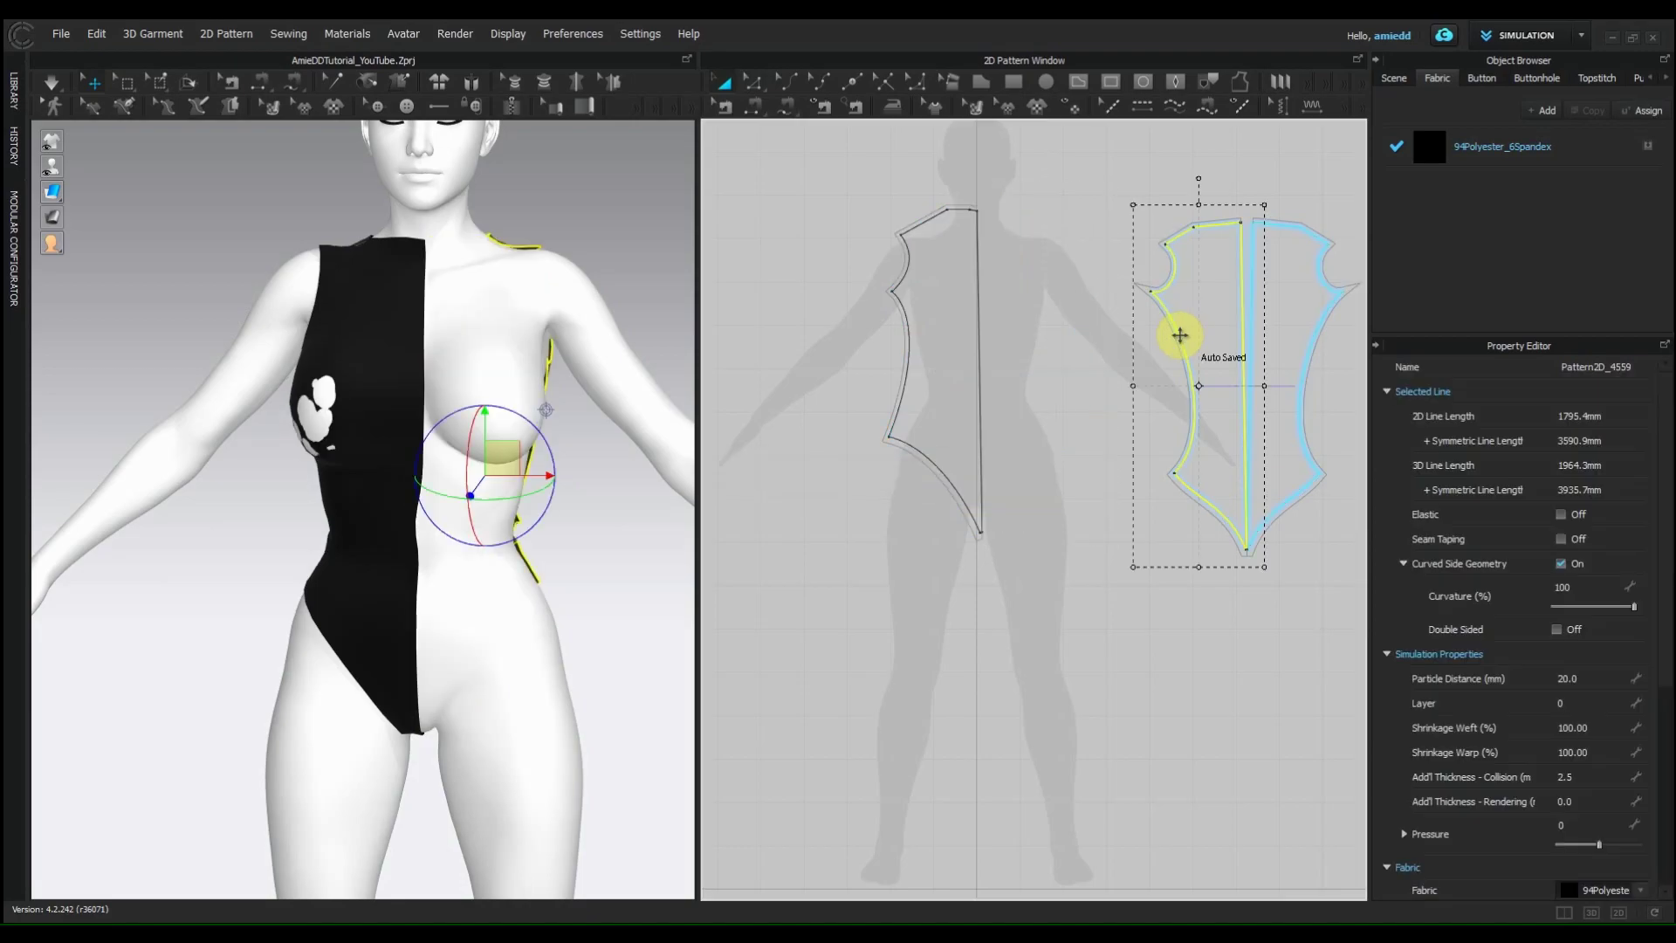
left_click_drag(1273, 331, 1032, 326)
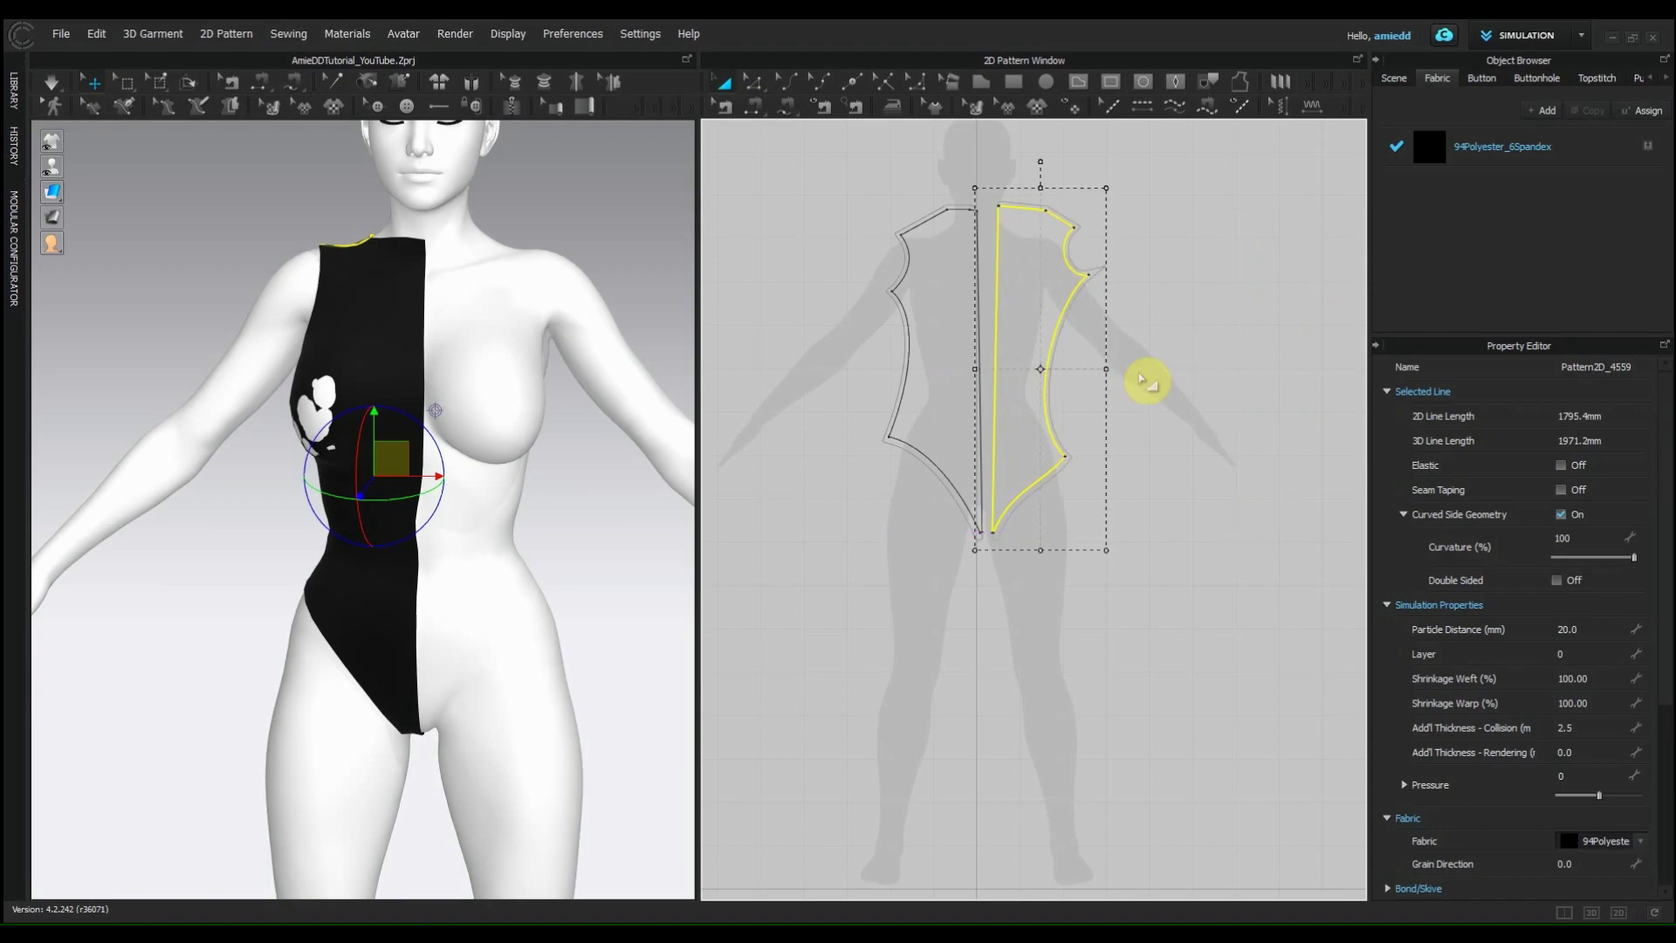
Step: Add the pattern annotation BACK to the back panel and FRONT to the front panel
left_click(223, 37)
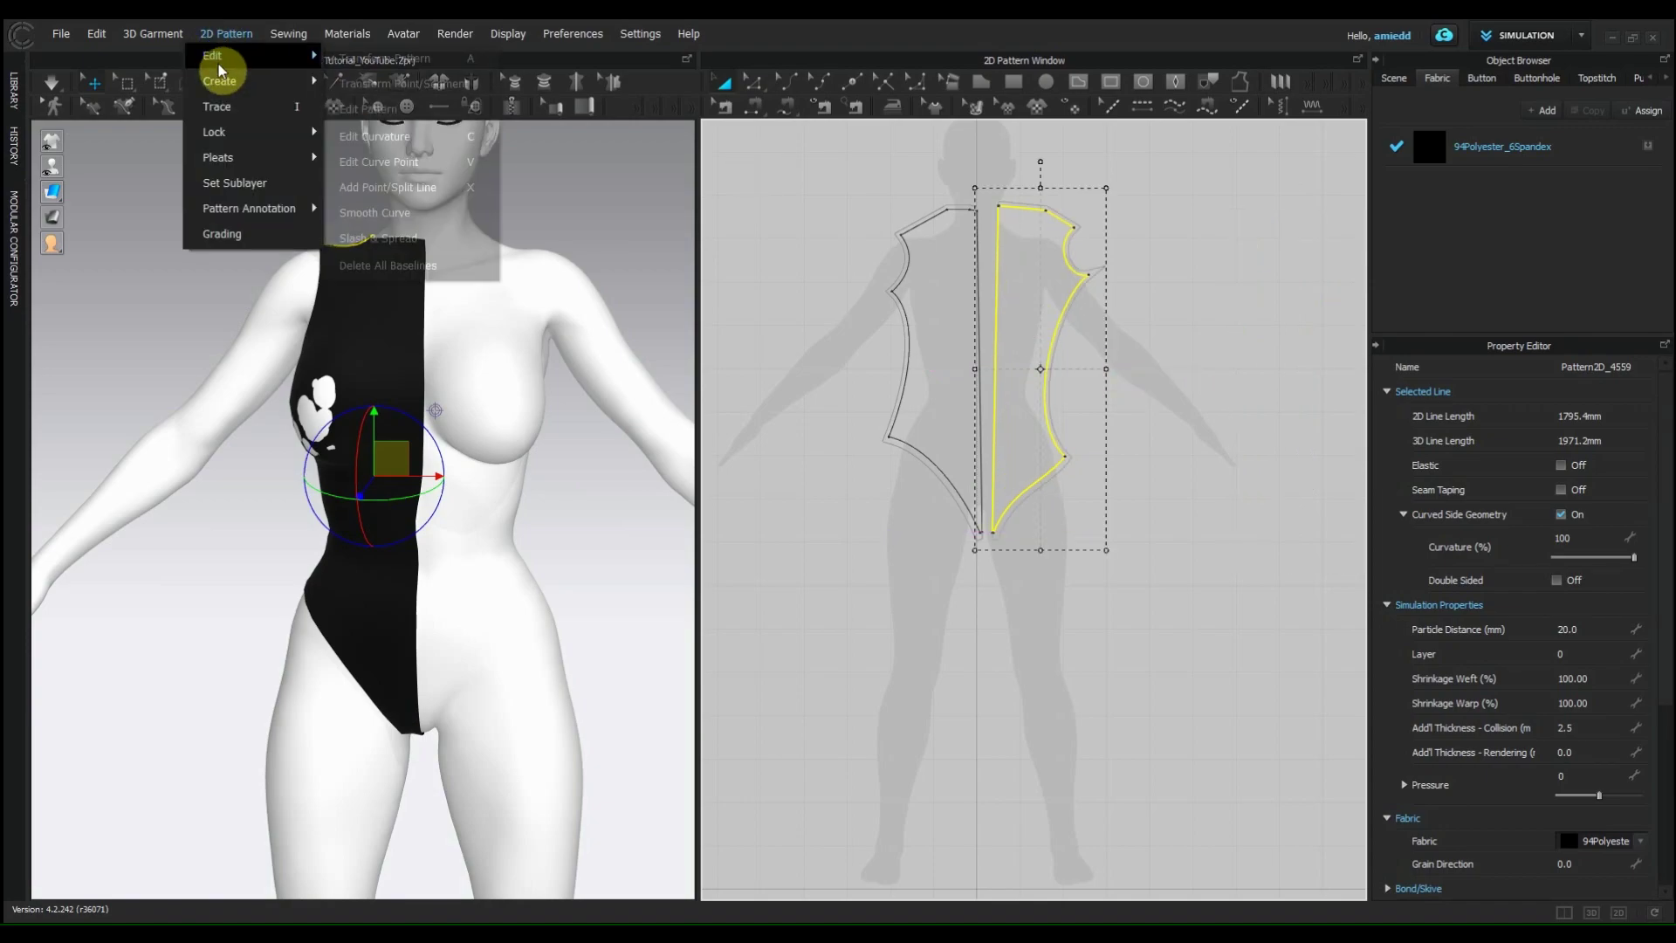
mouse_move(292, 218)
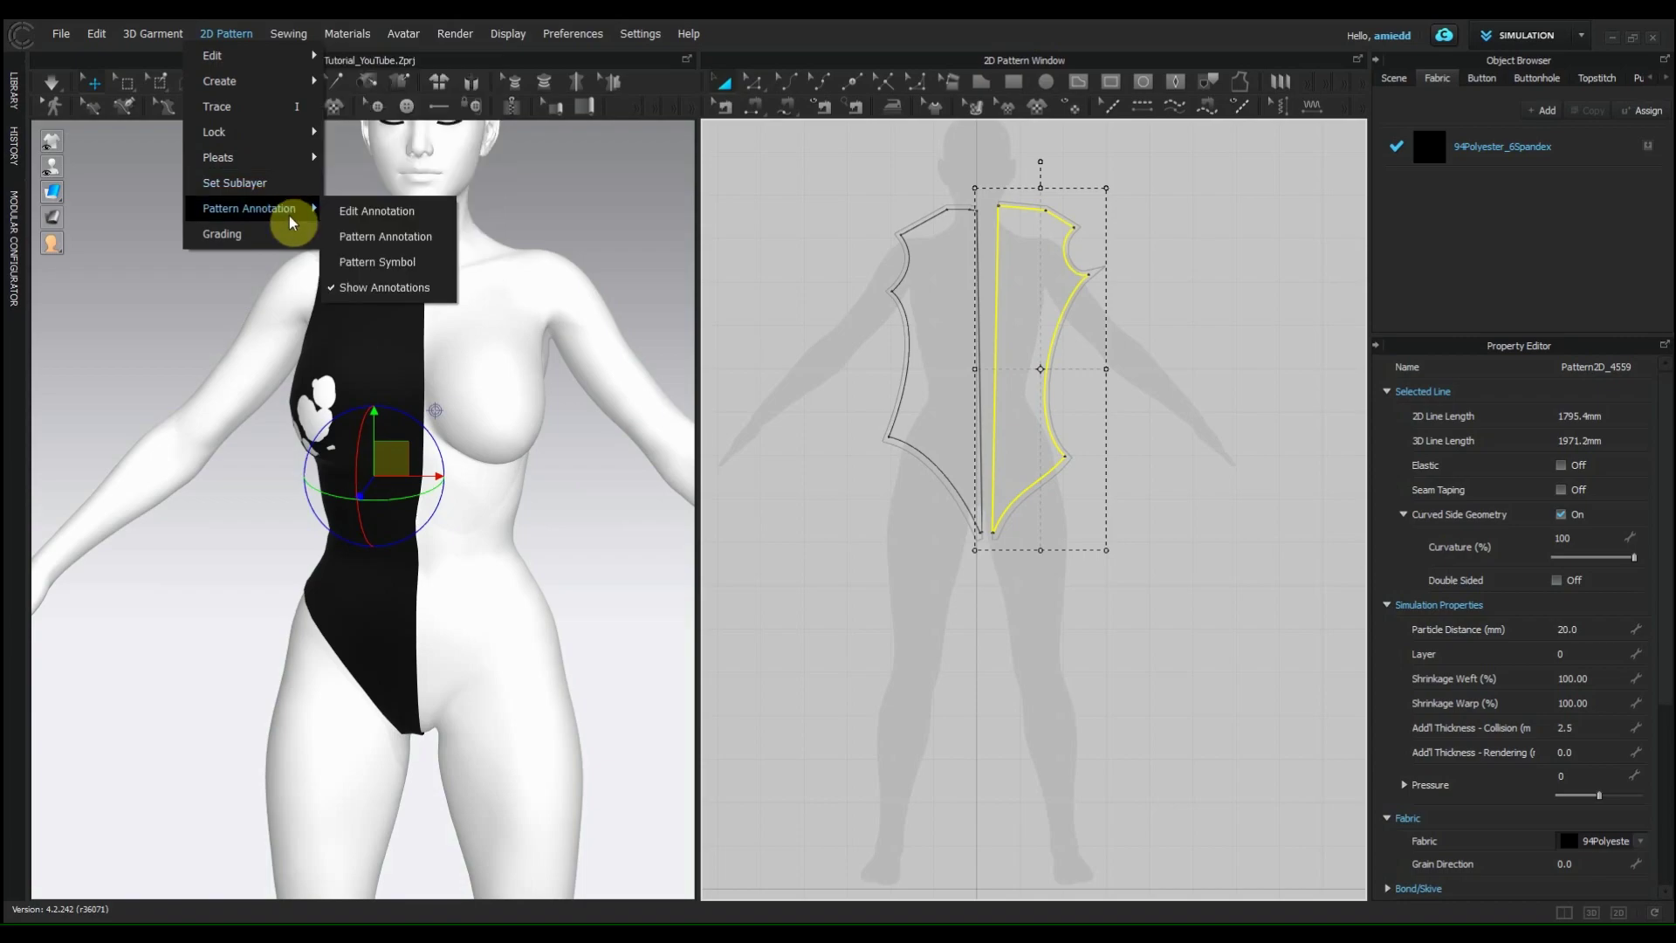
left_click(426, 237)
scroll(1006, 328, "up", 3)
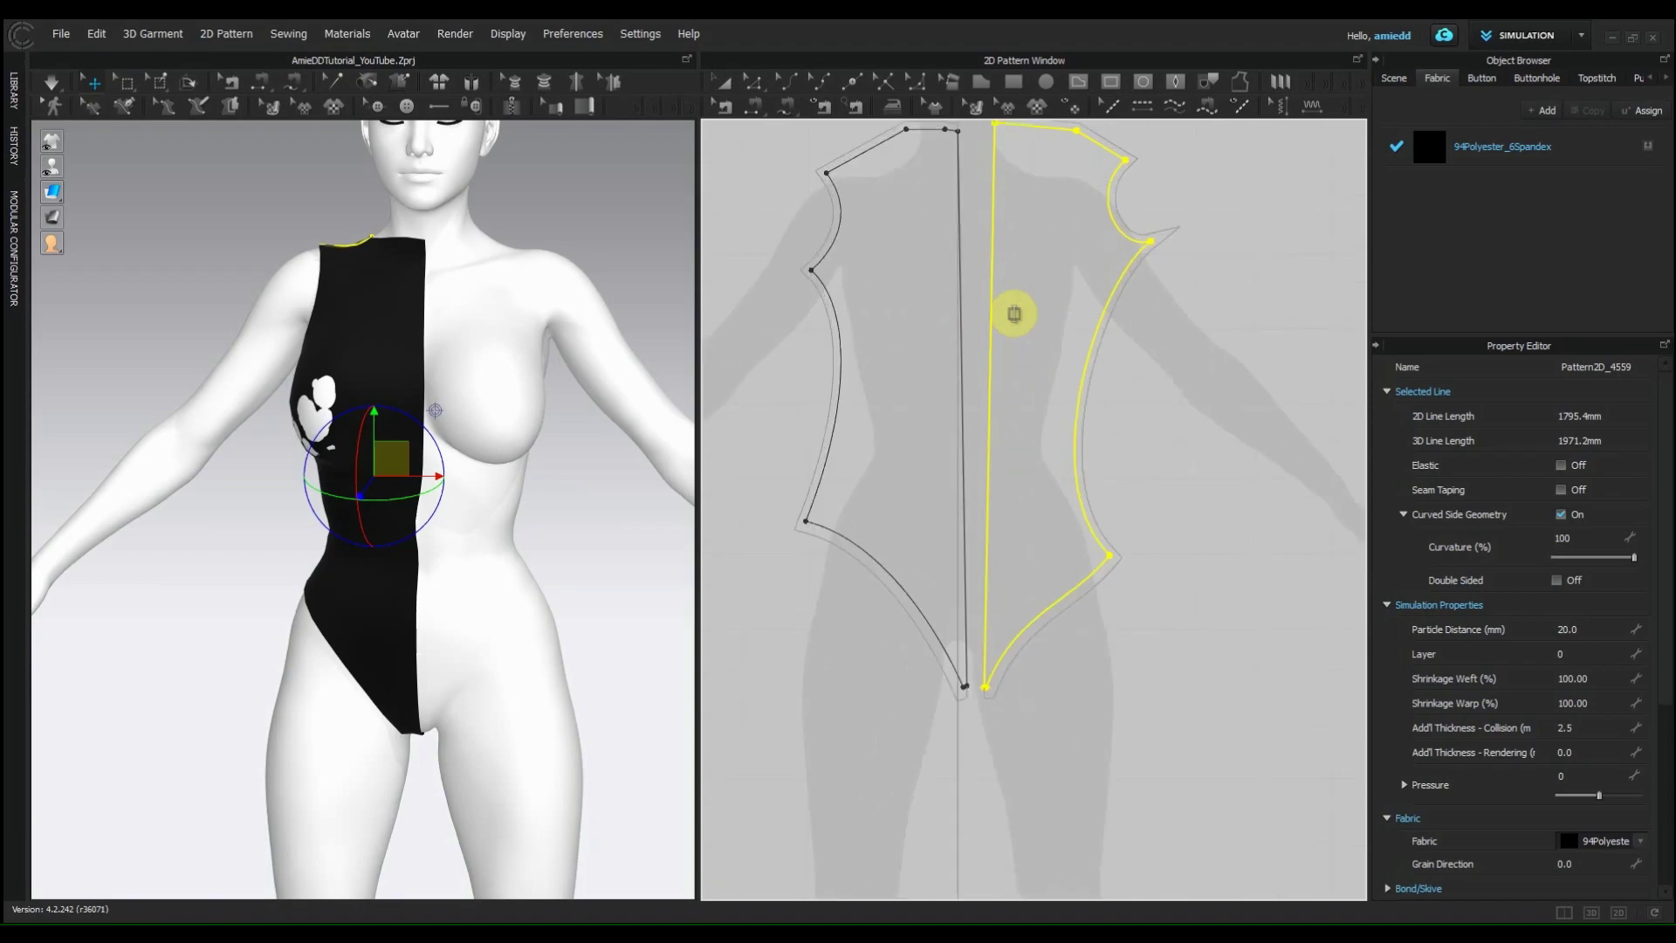
scroll(1014, 315, "up", 3)
left_click(1018, 288)
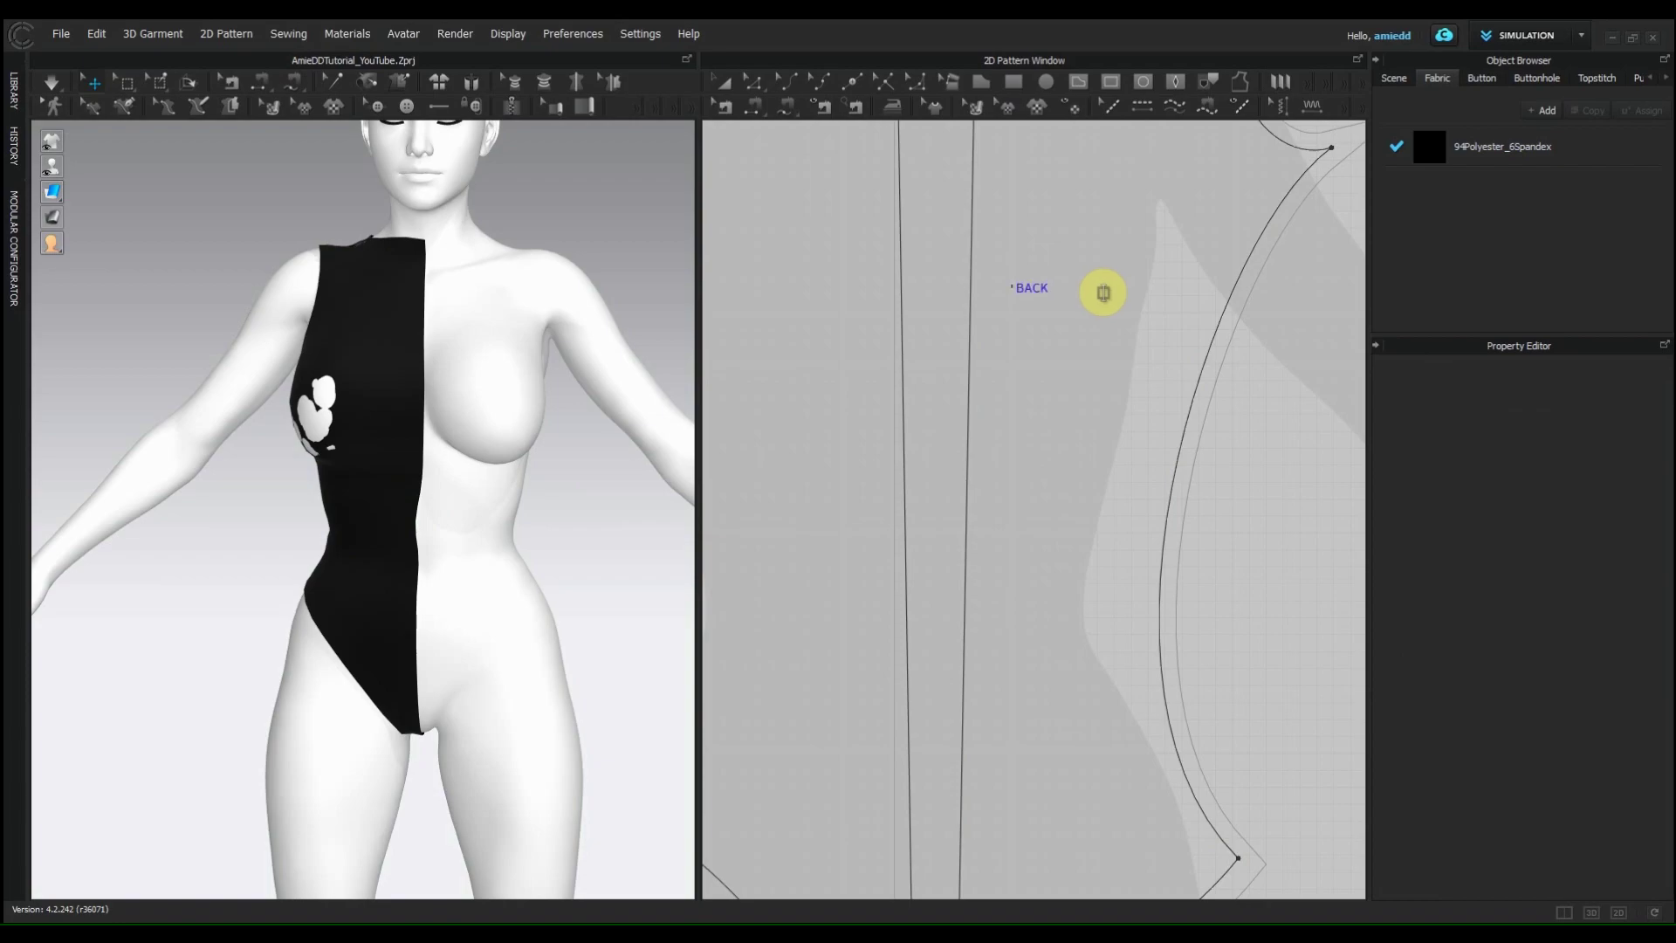
scroll(920, 327, "down", 5)
right_click_drag(917, 329, 1088, 337)
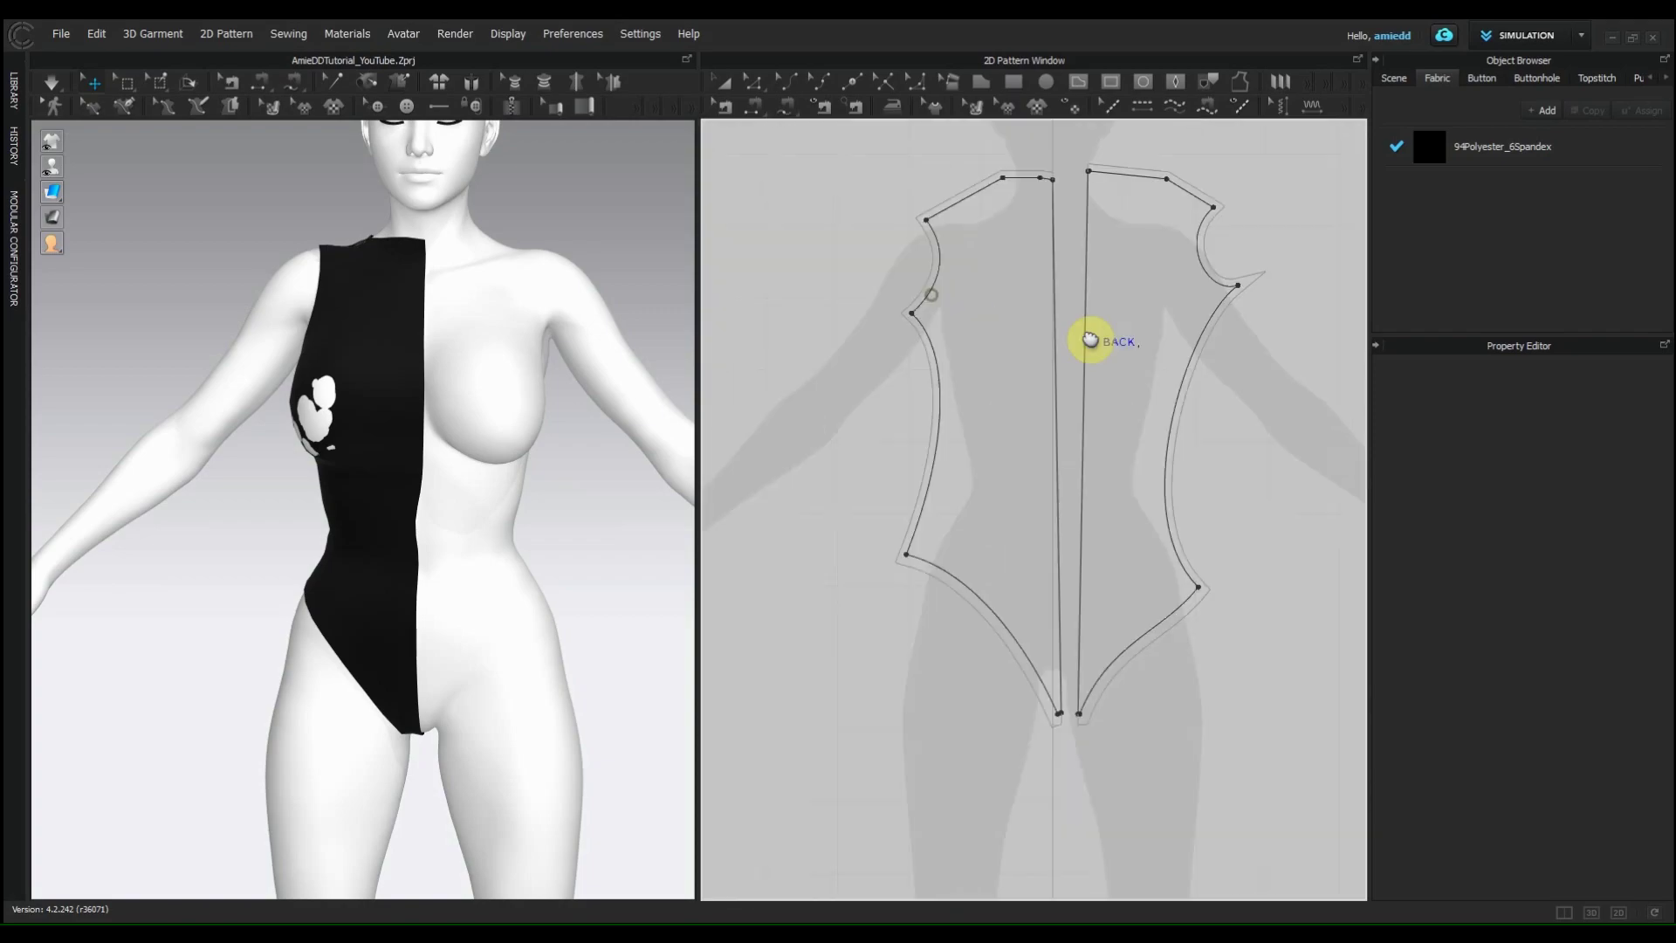
left_click(969, 343)
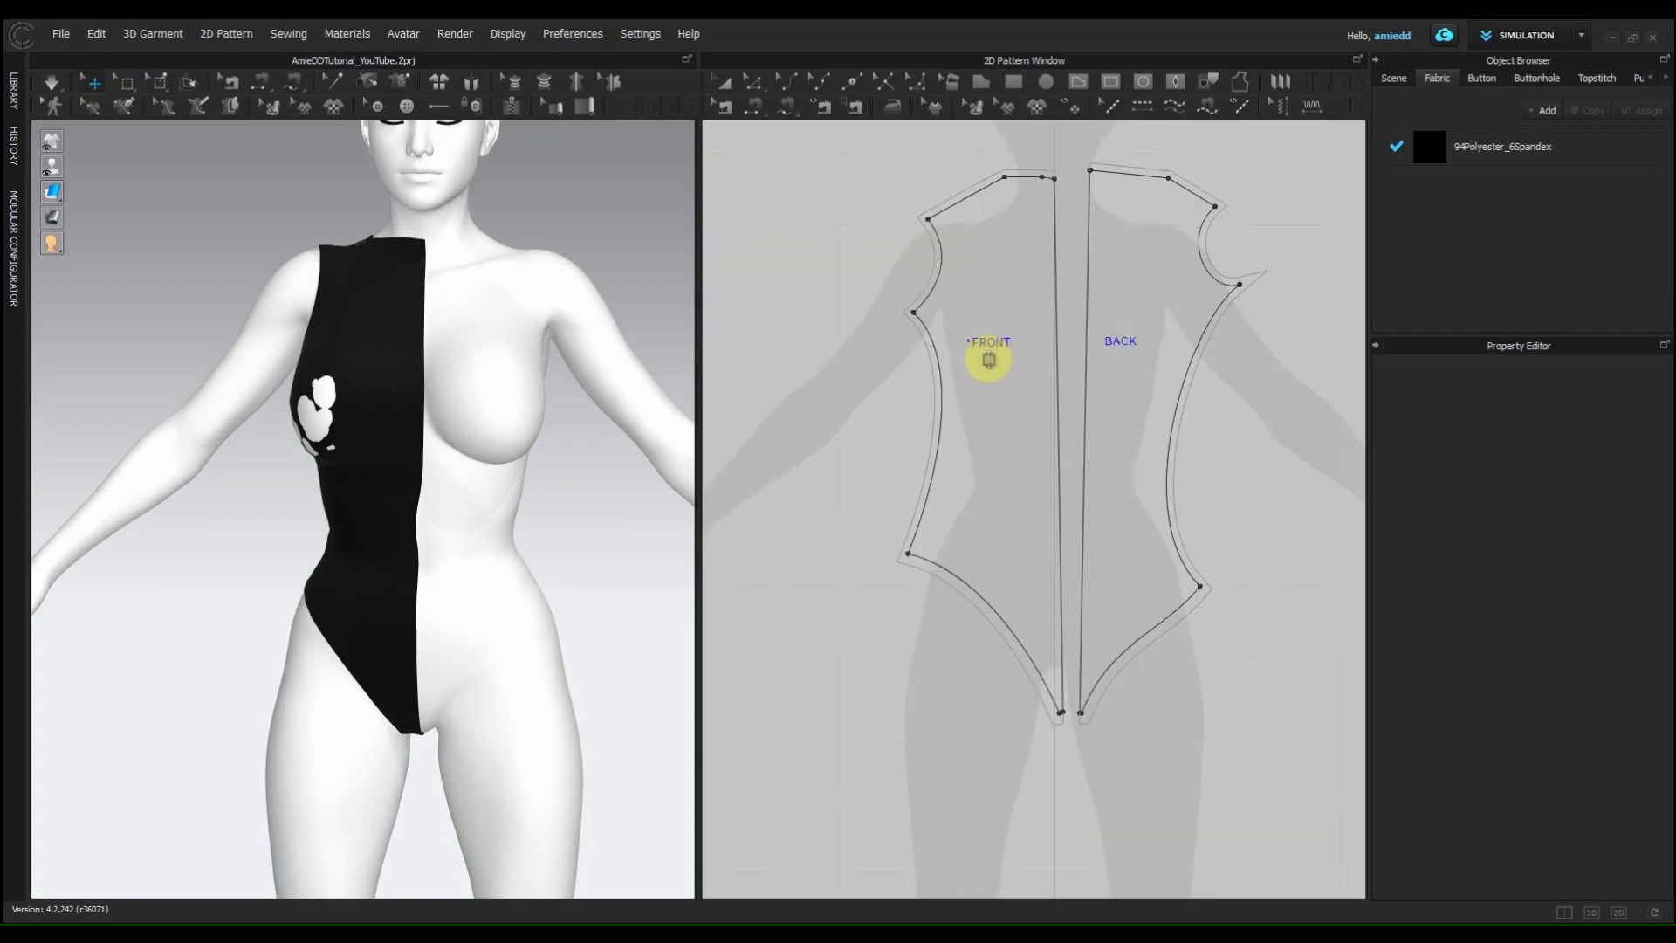
scroll(1108, 469, "down", 2)
scroll(1107, 462, "up", 1)
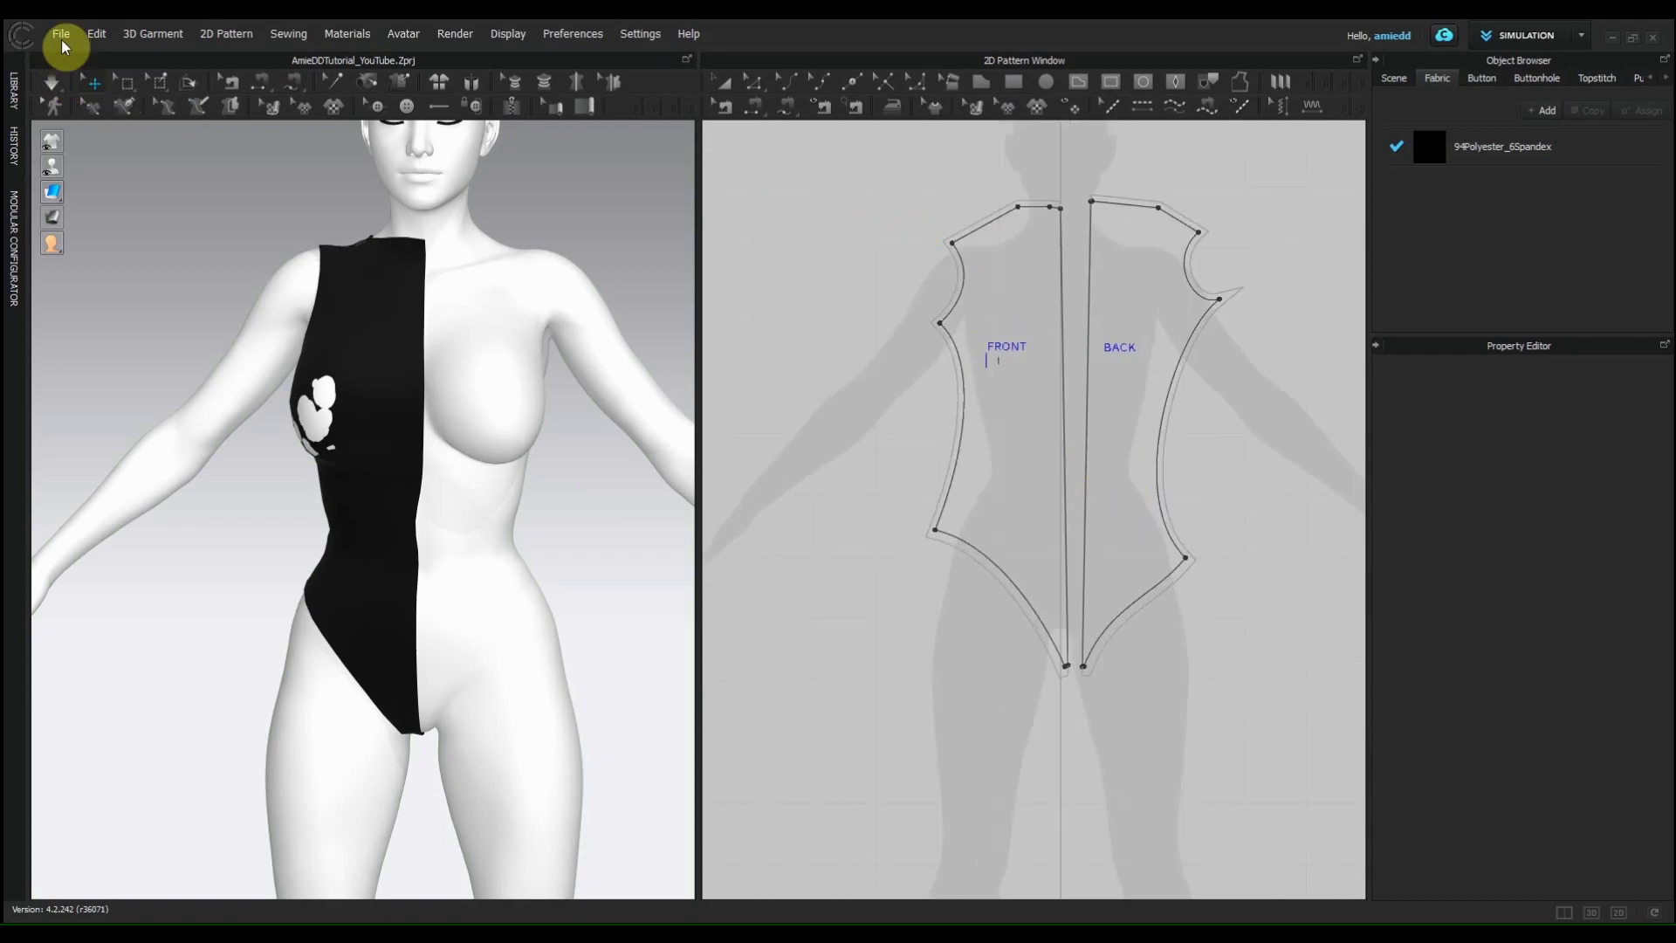
Step: Examine the annotated half panels on the fabric roll in Print Layout mode and return to Simulation mode
left_click(1547, 35)
left_click(1555, 131)
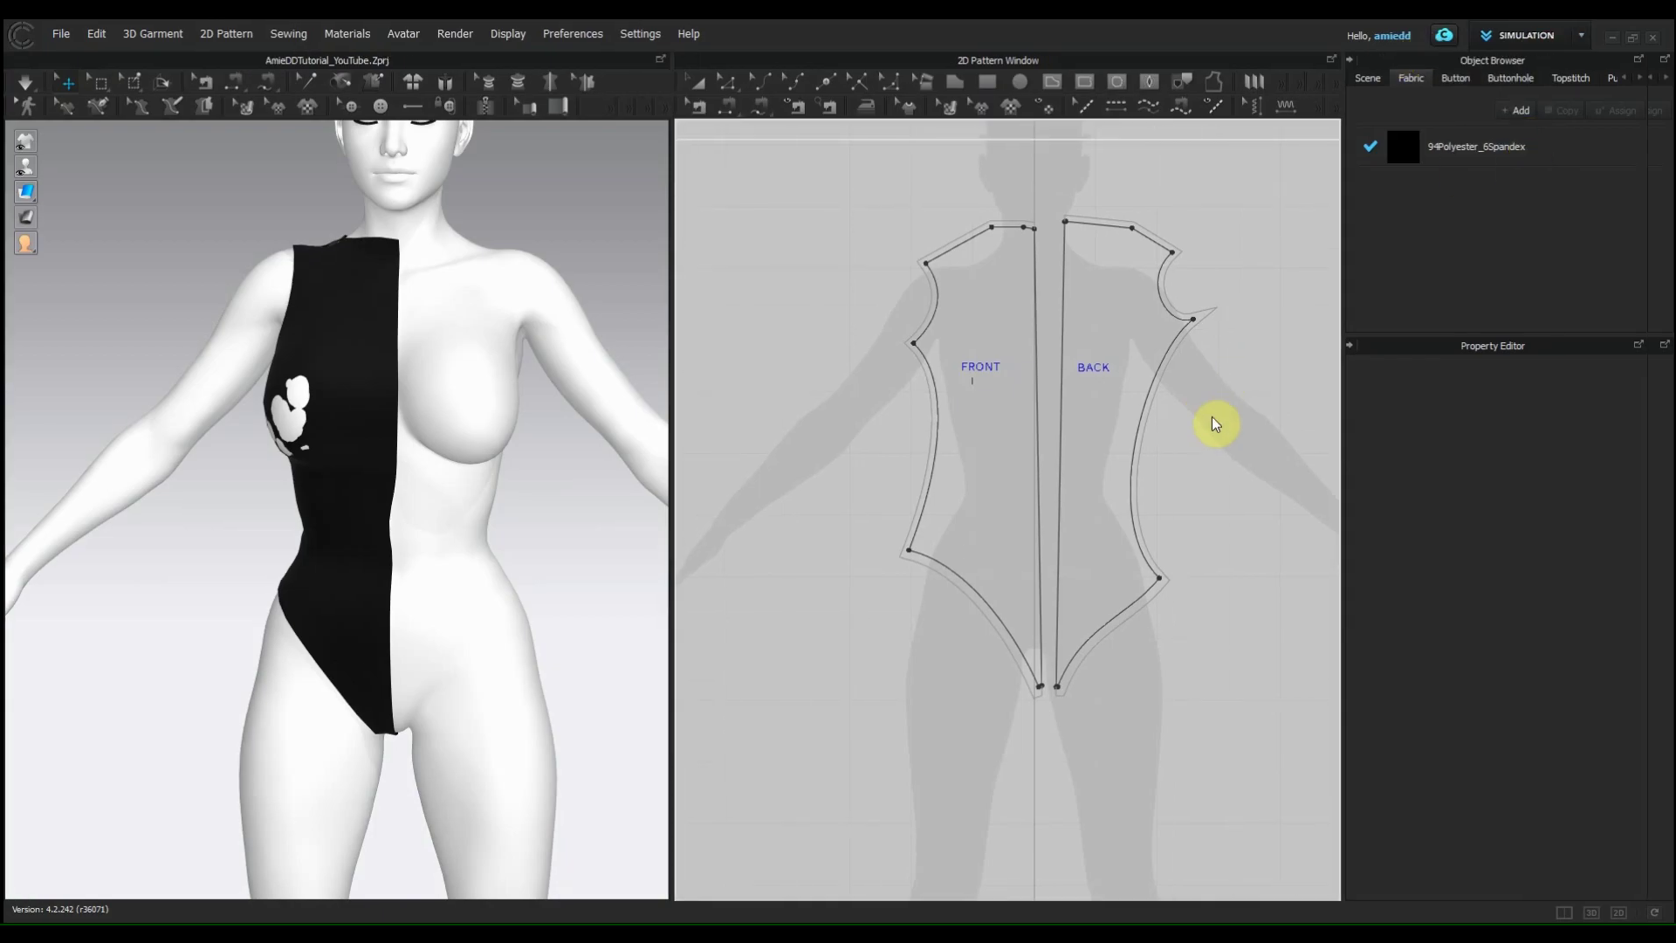
scroll(1003, 497, "down", 5)
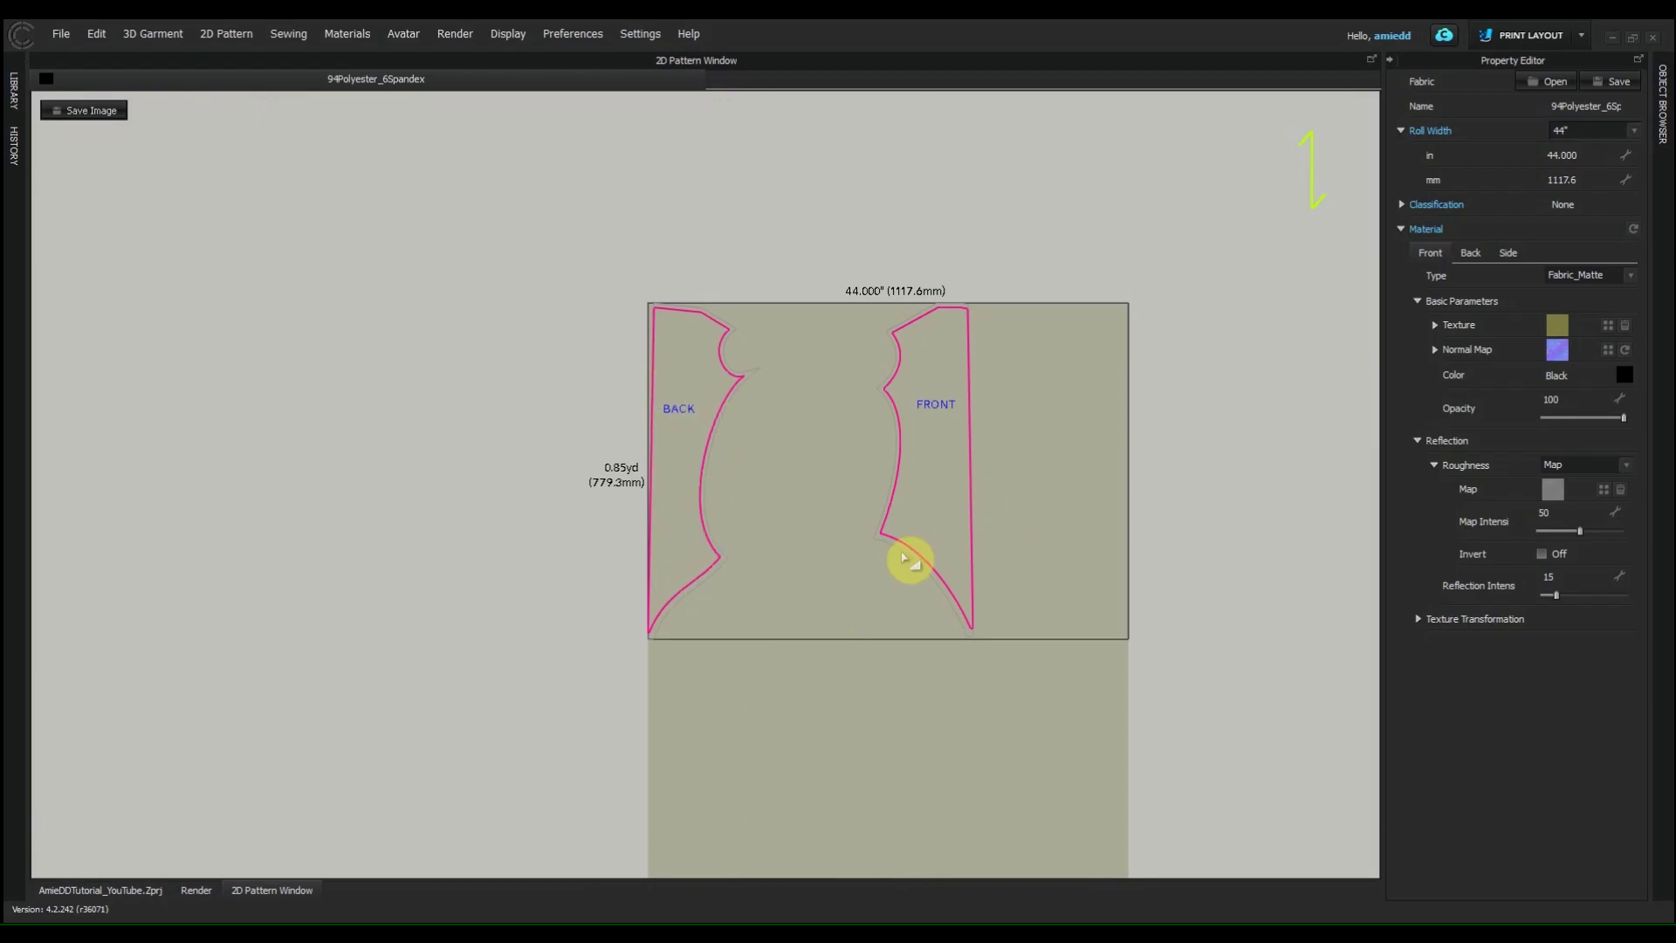
left_click(1581, 35)
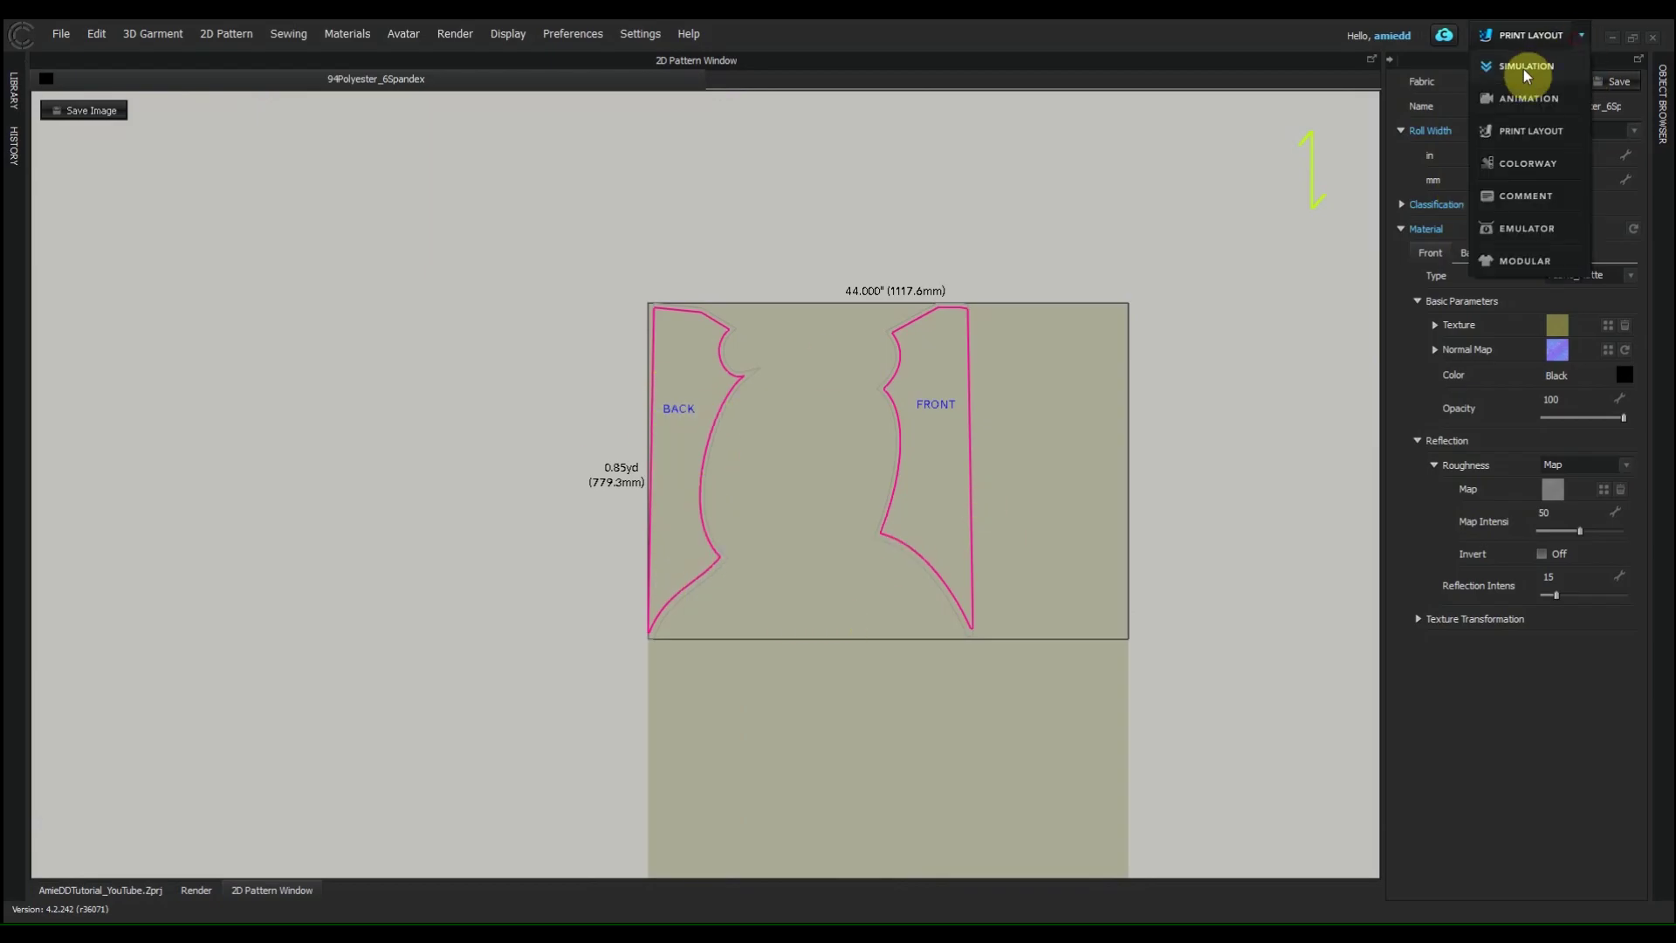
left_click(1525, 76)
scroll(1107, 262, "up", 5)
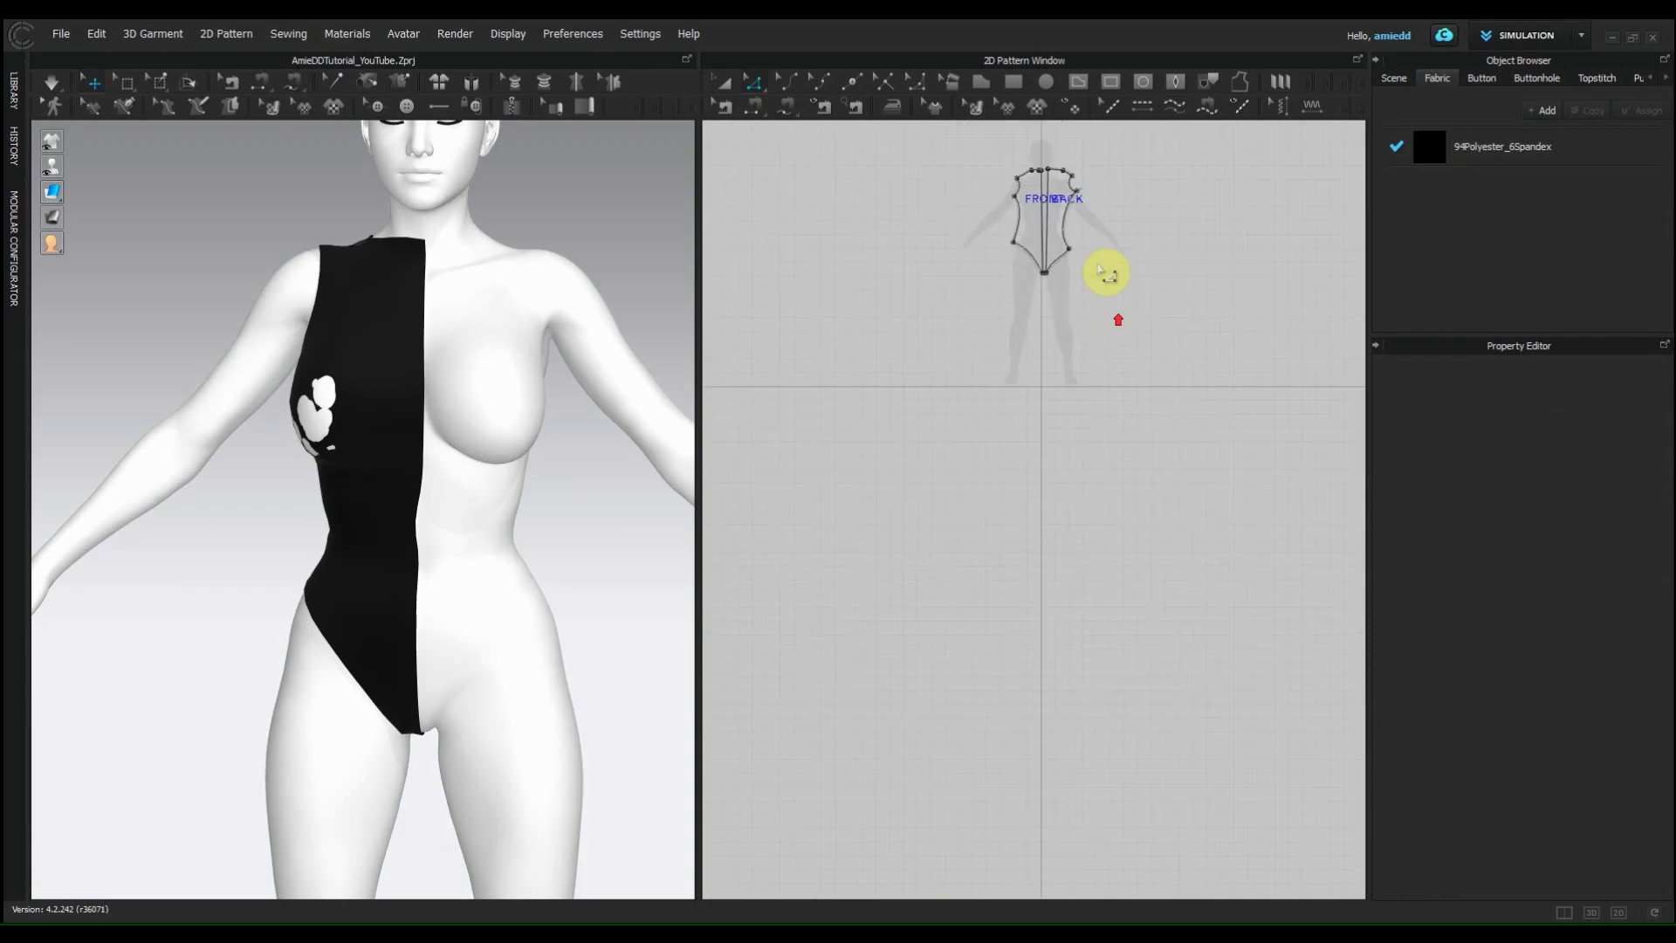
scroll(1104, 220, "up", 8)
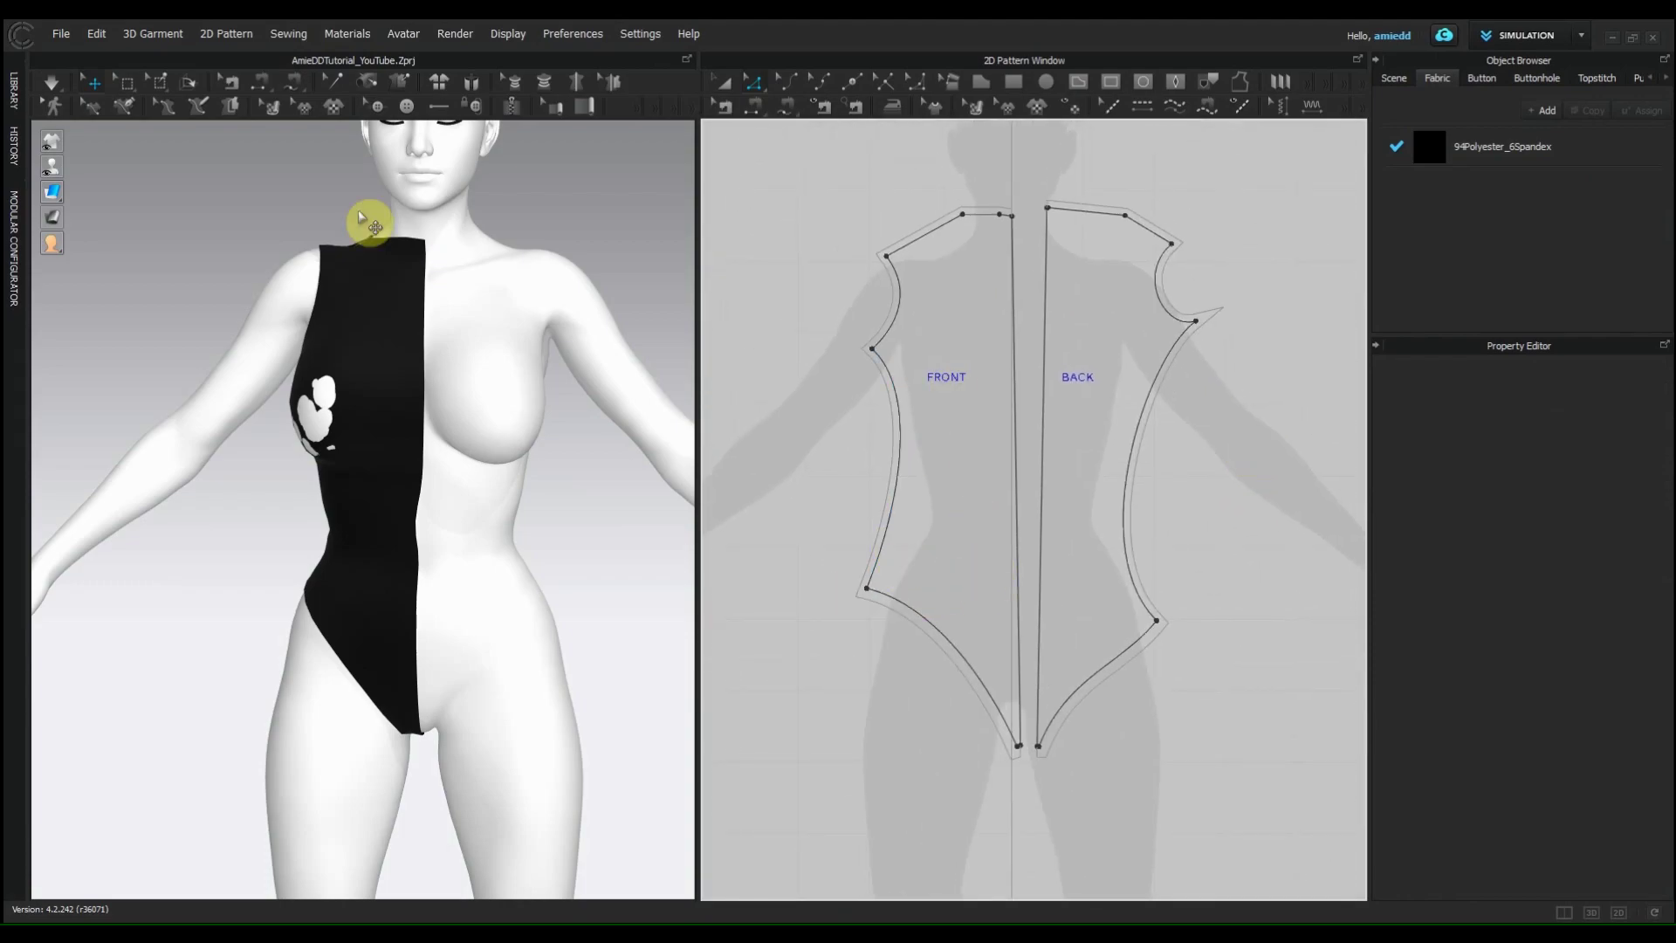
Step: Start a 1:1 snapshot of the 2D patterns with the Letter size preset and check the image options
left_click(61, 37)
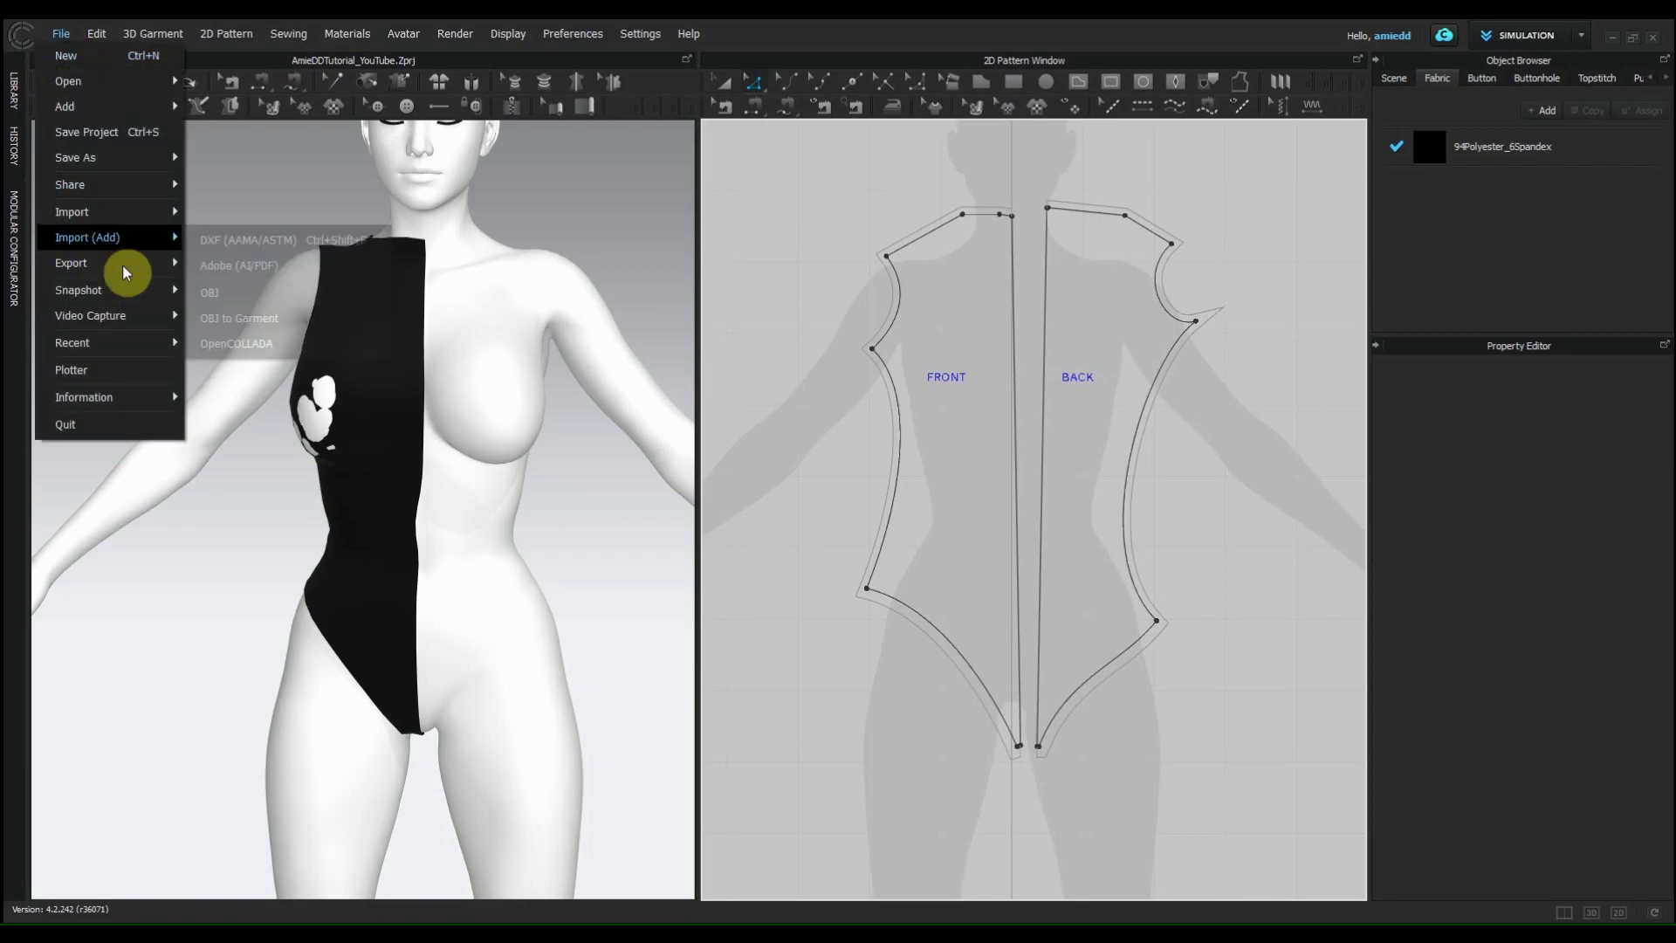
mouse_move(108, 297)
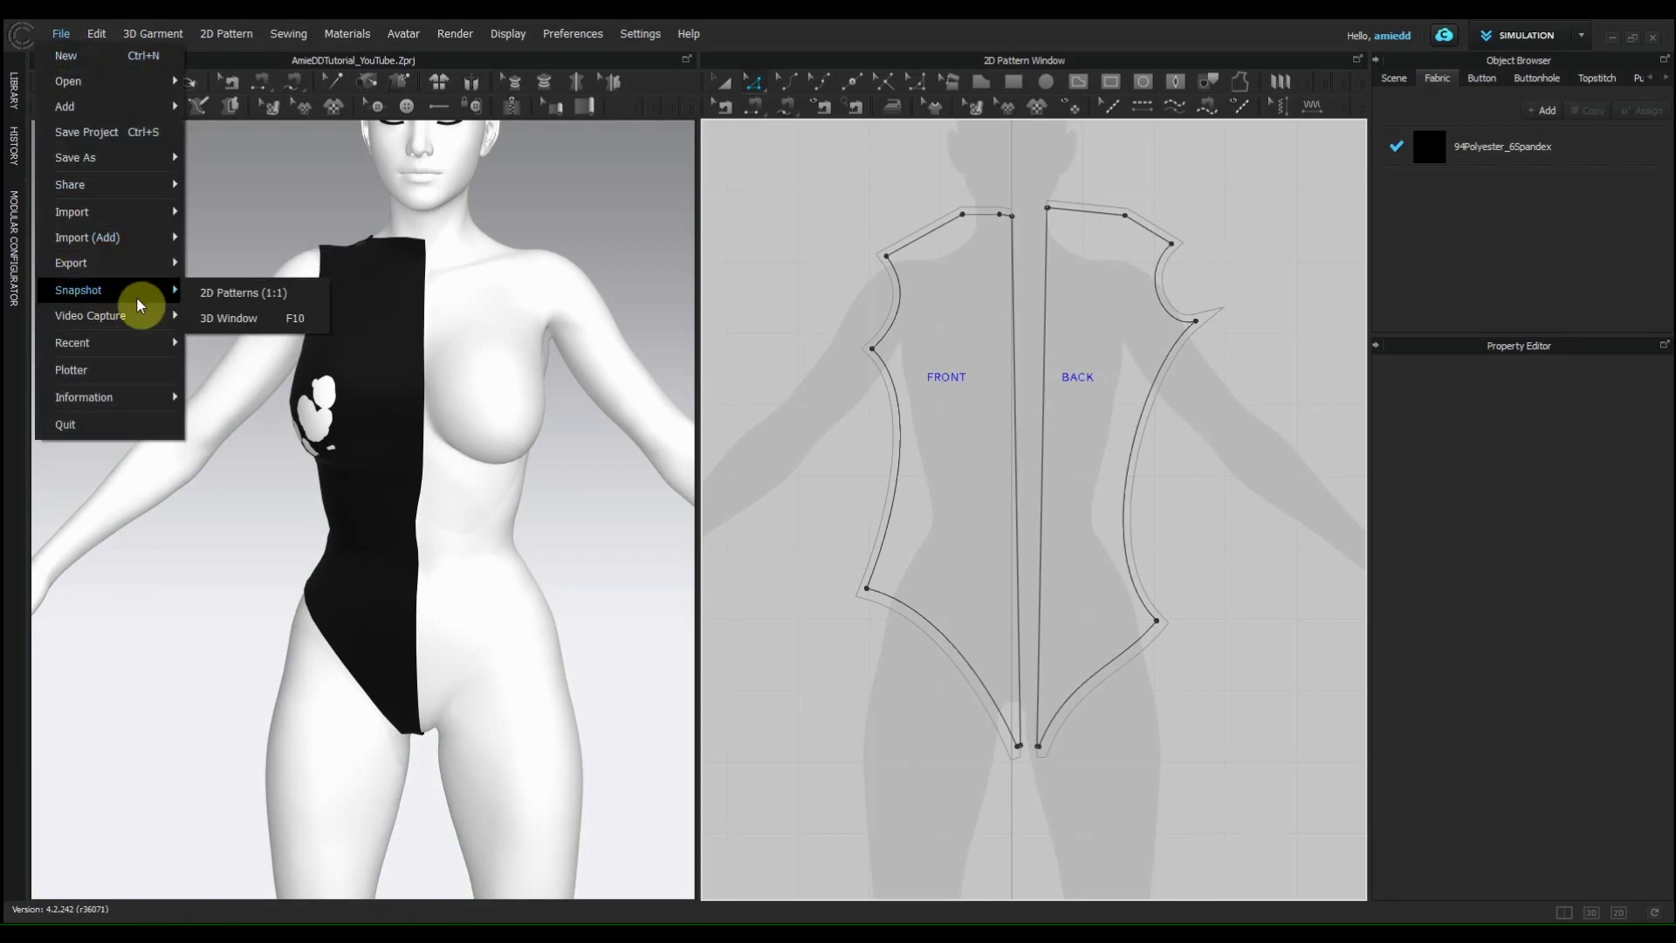
left_click(232, 297)
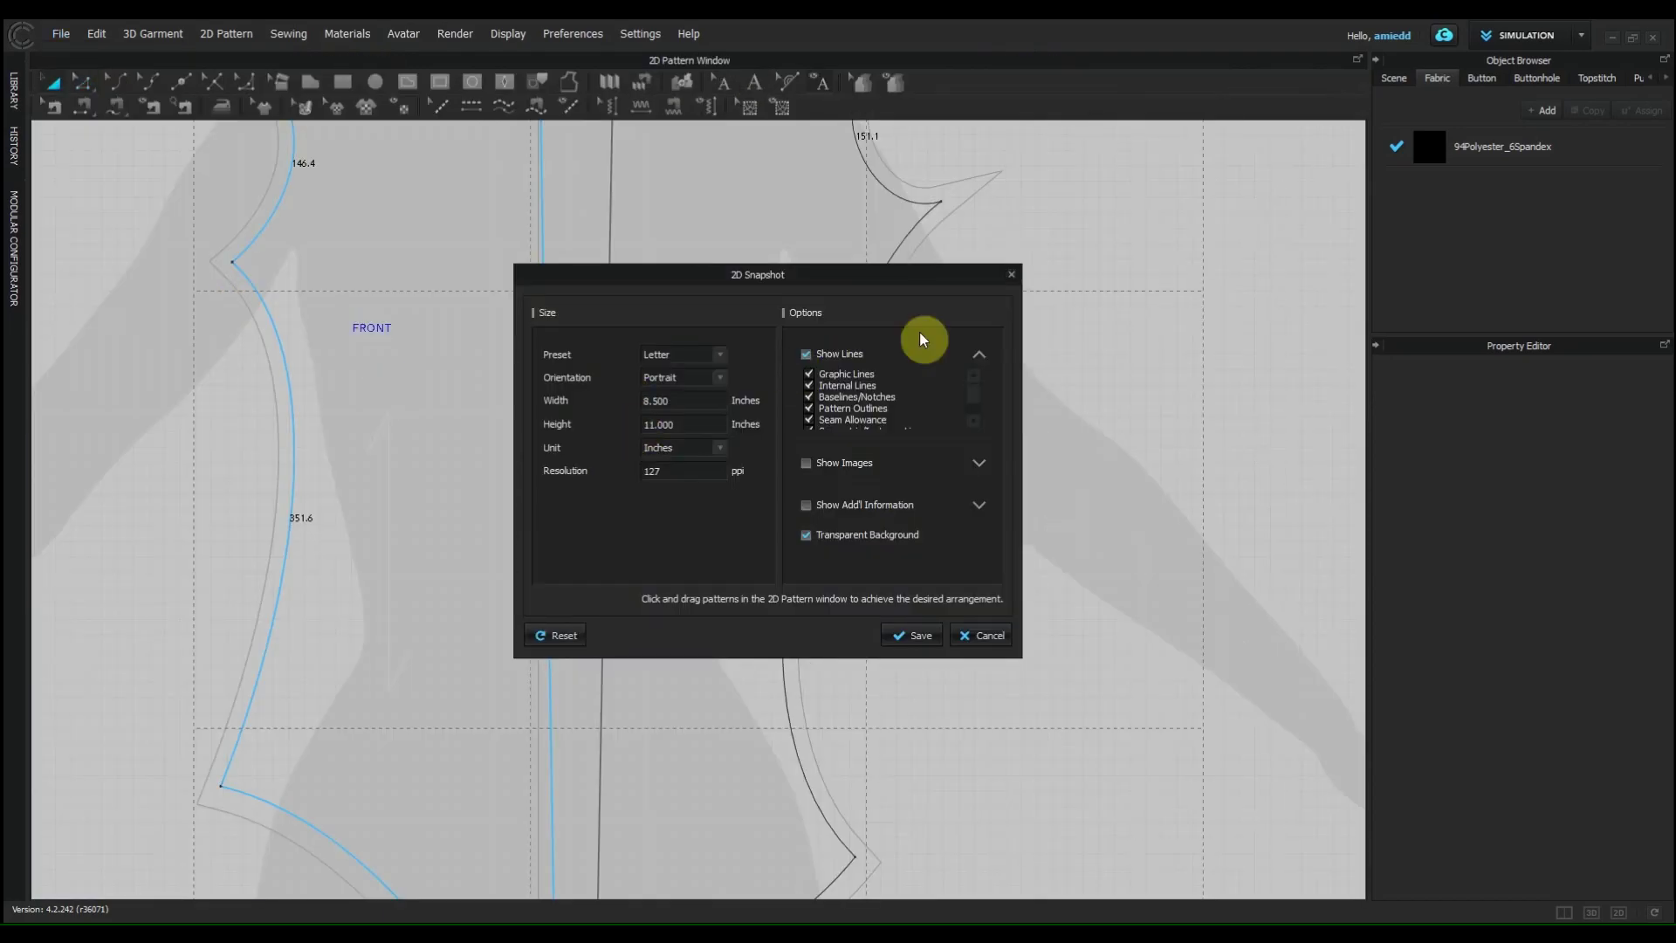
left_click(720, 358)
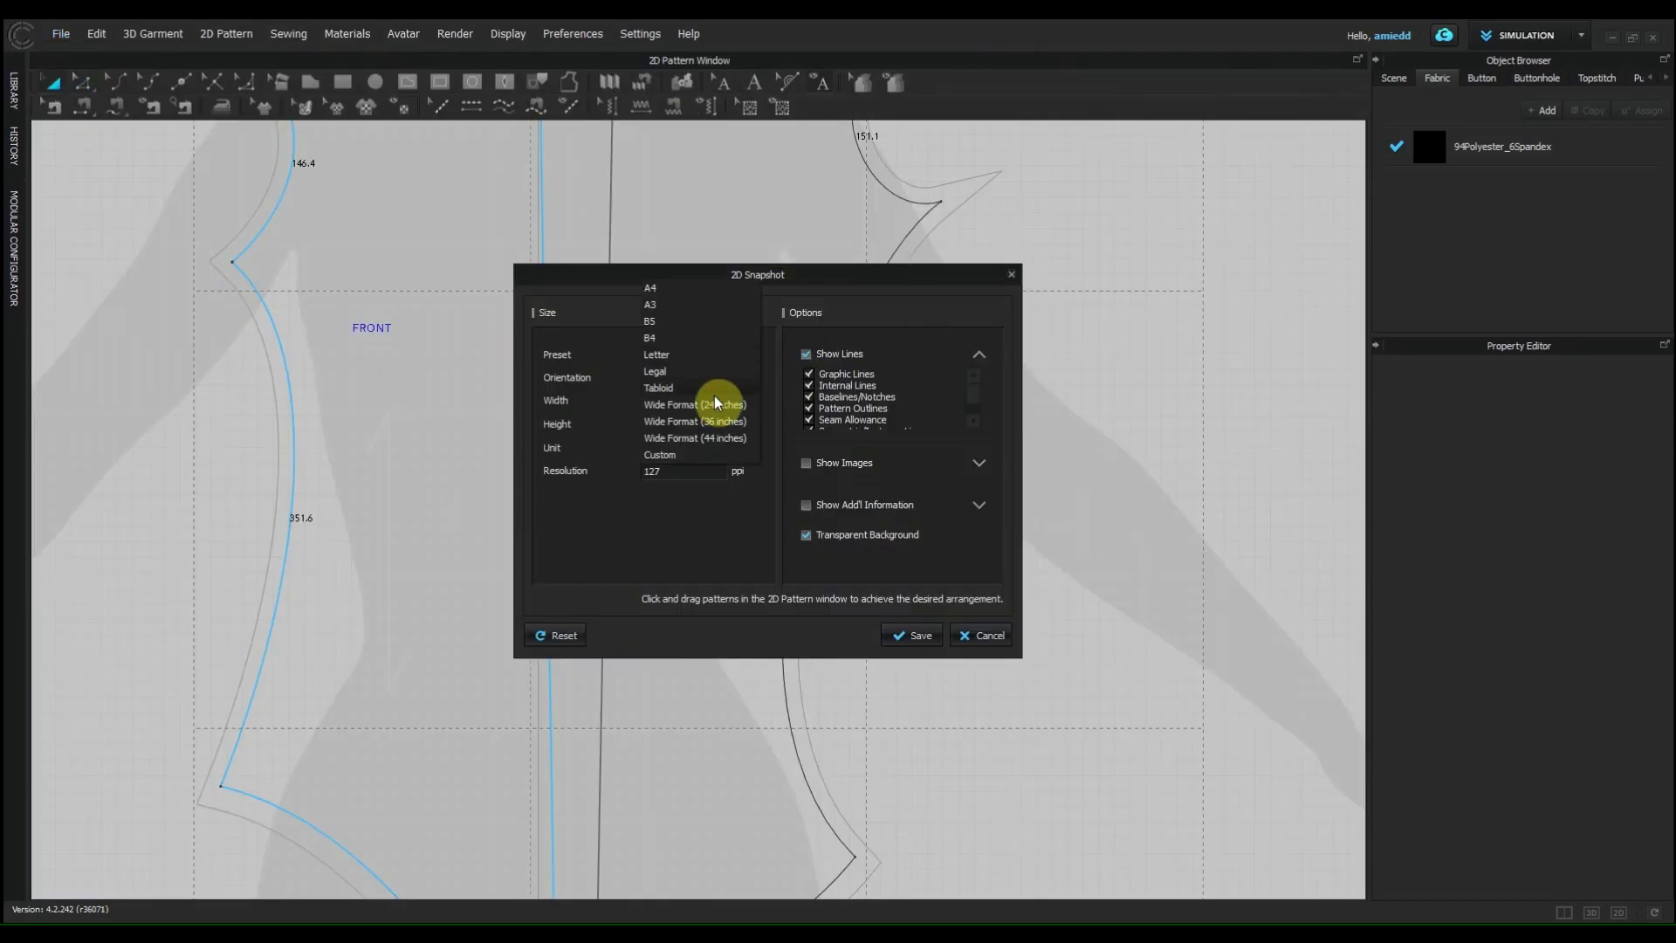
left_click(683, 358)
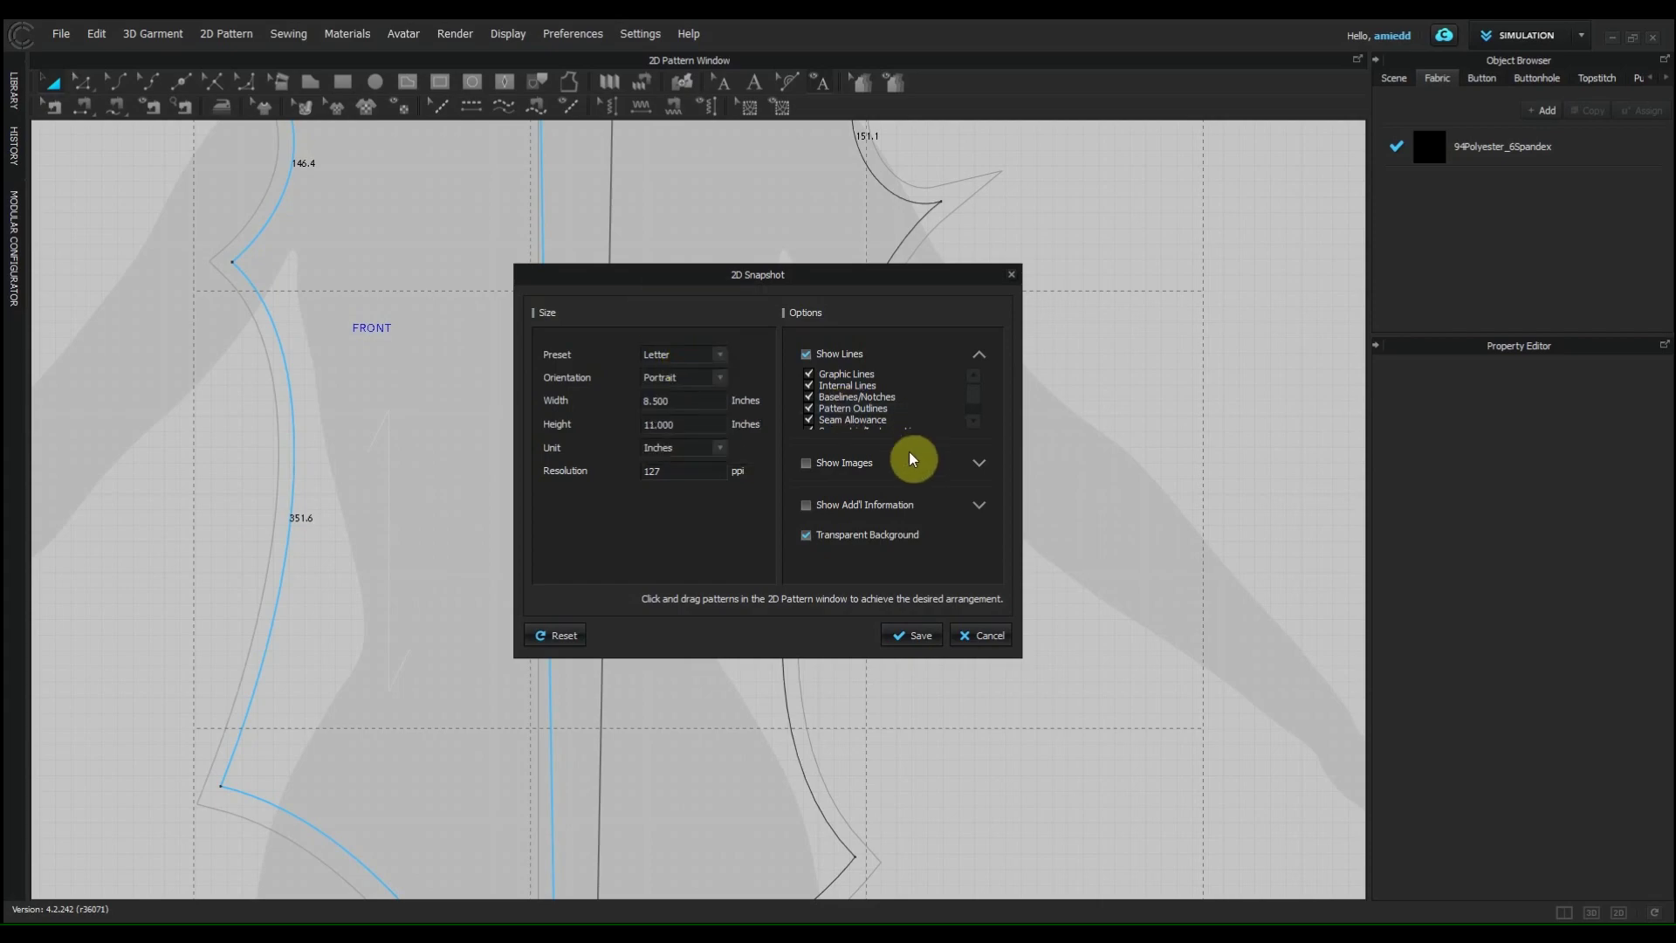
left_click(980, 464)
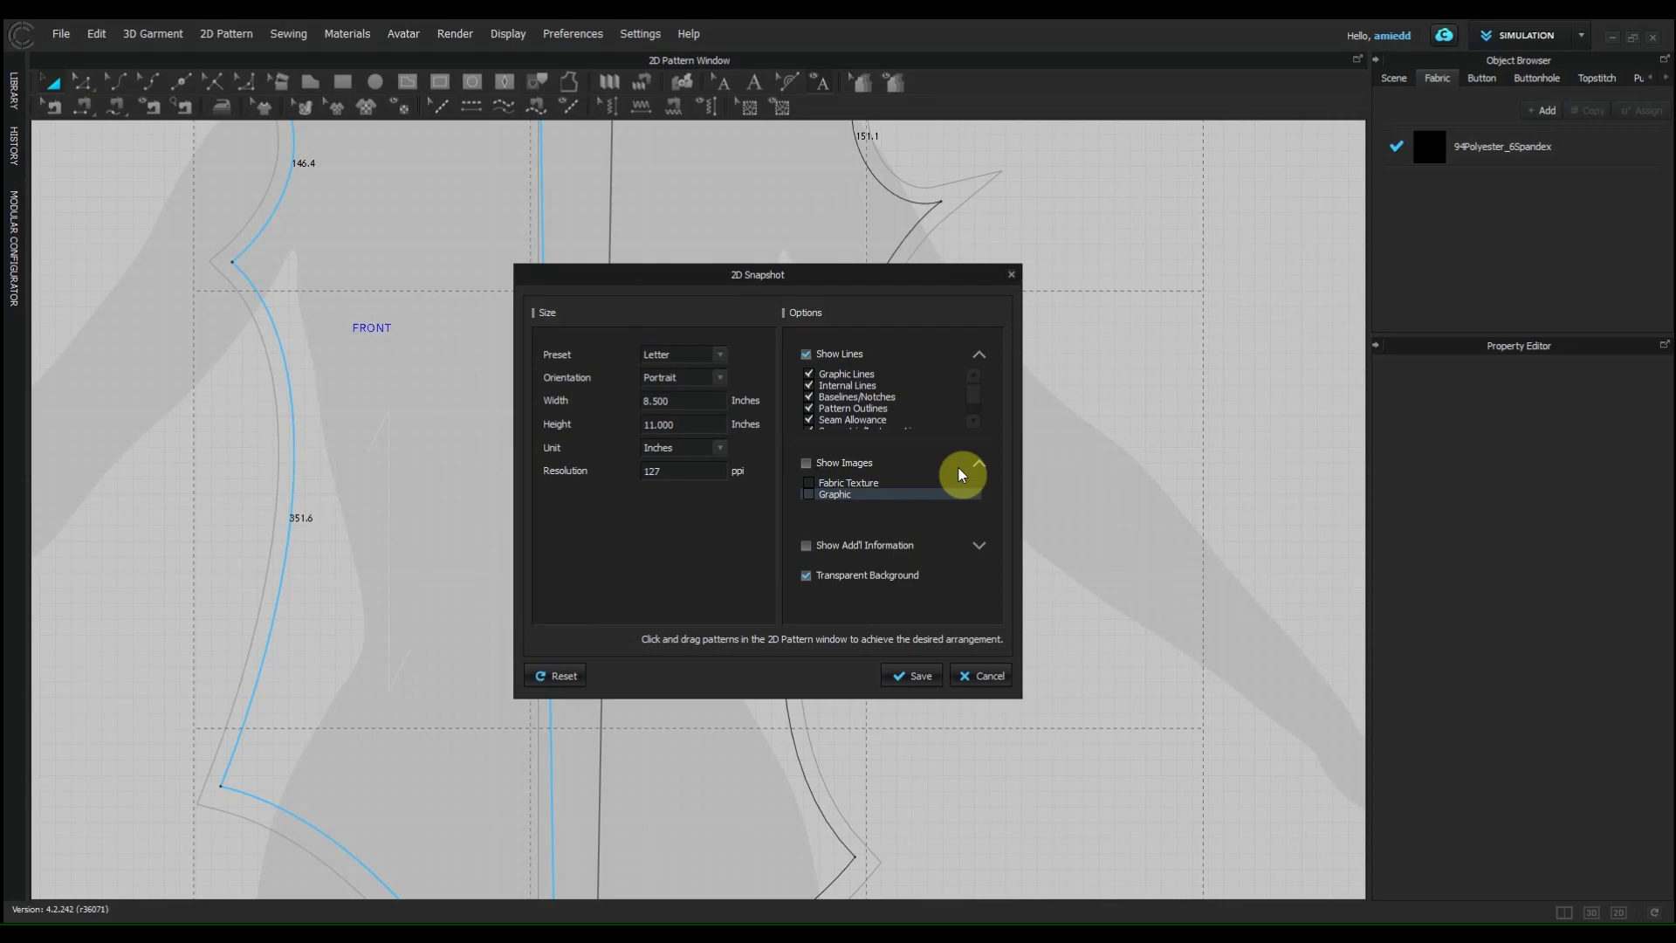
left_click(977, 472)
Step: Limit the snapshot's additional information to Pattern Annotations, leaving out pattern names, line lengths and the other labels
left_click(807, 505)
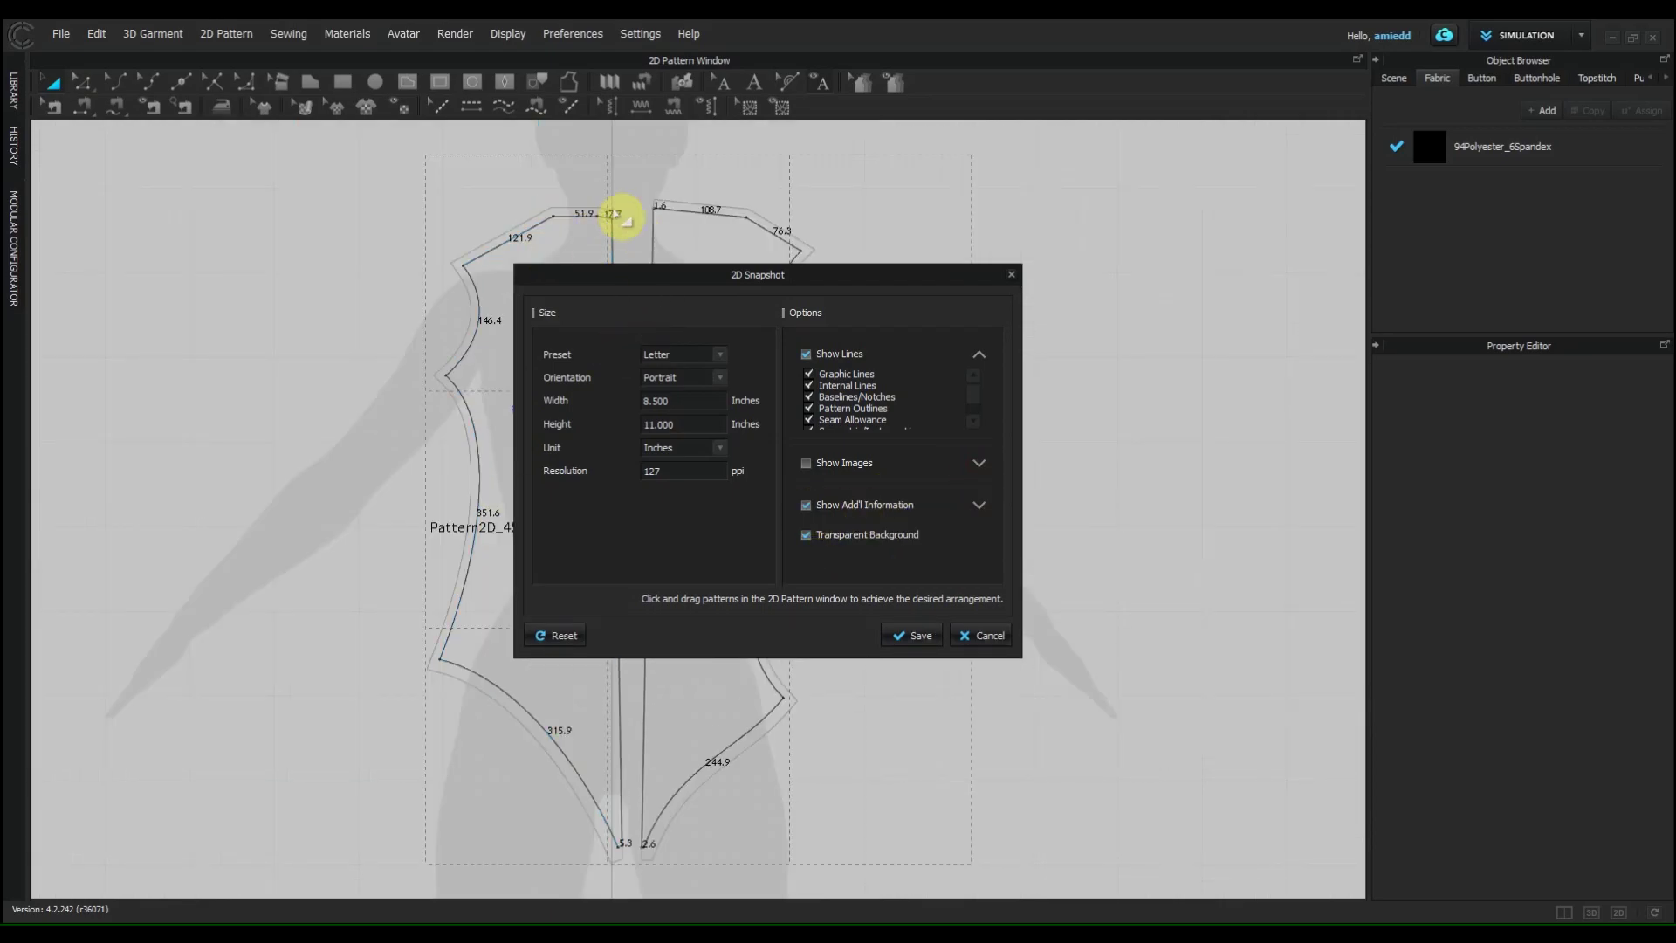
left_click(734, 709)
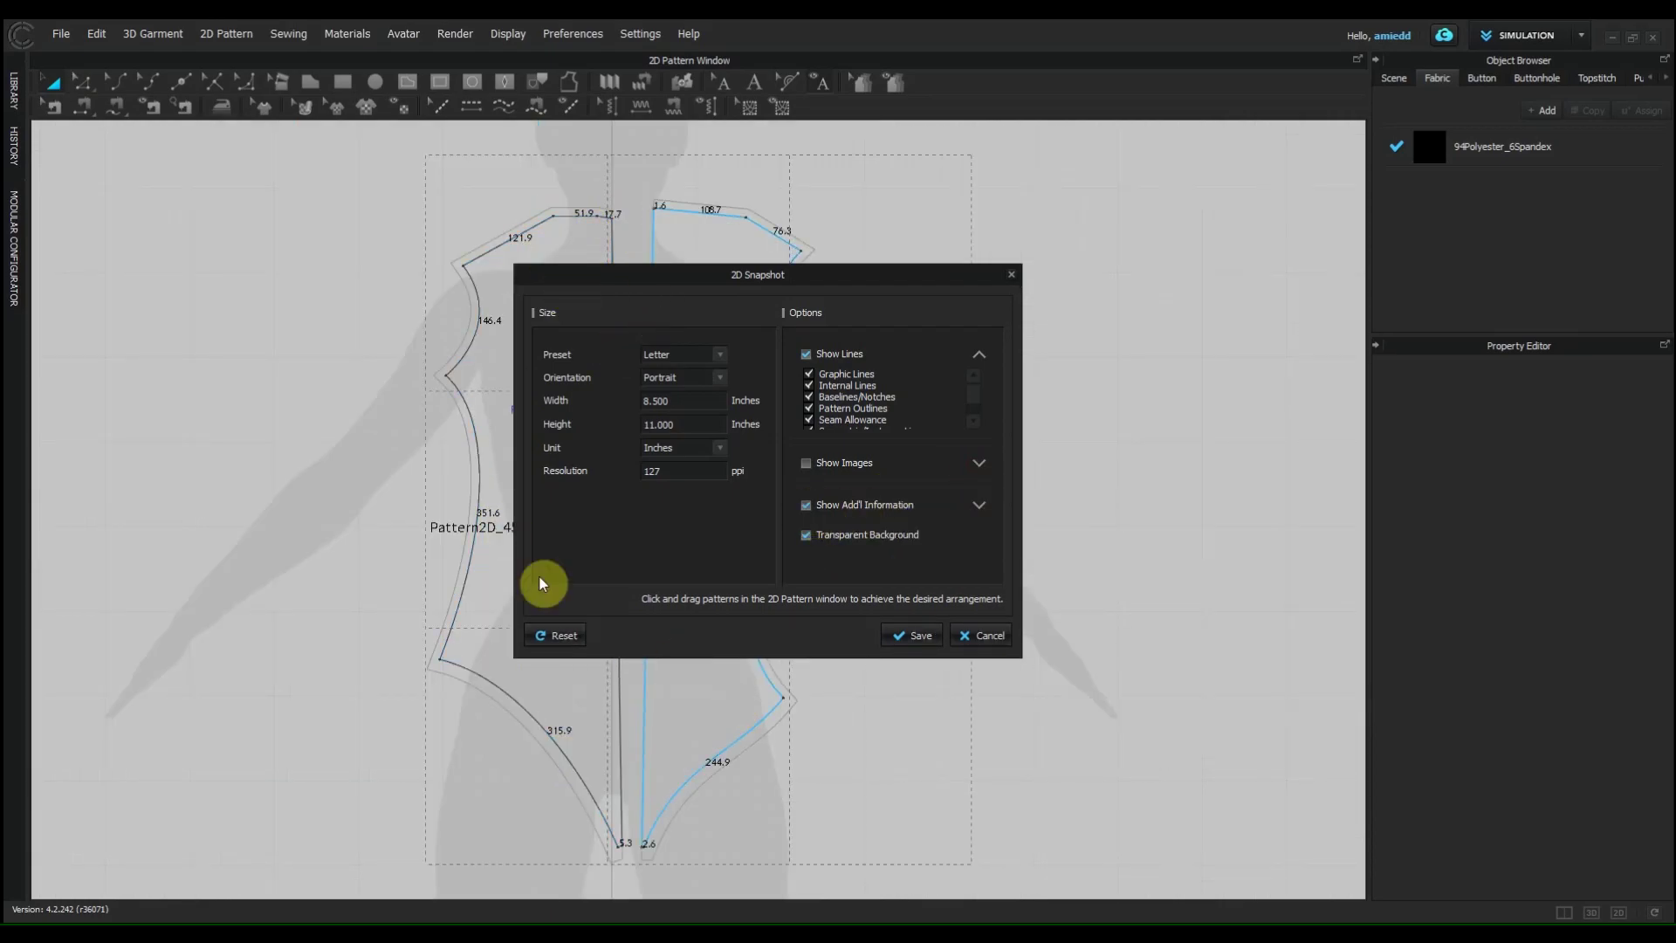
left_click(979, 506)
left_click(805, 507)
left_click_drag(774, 273, 1052, 234)
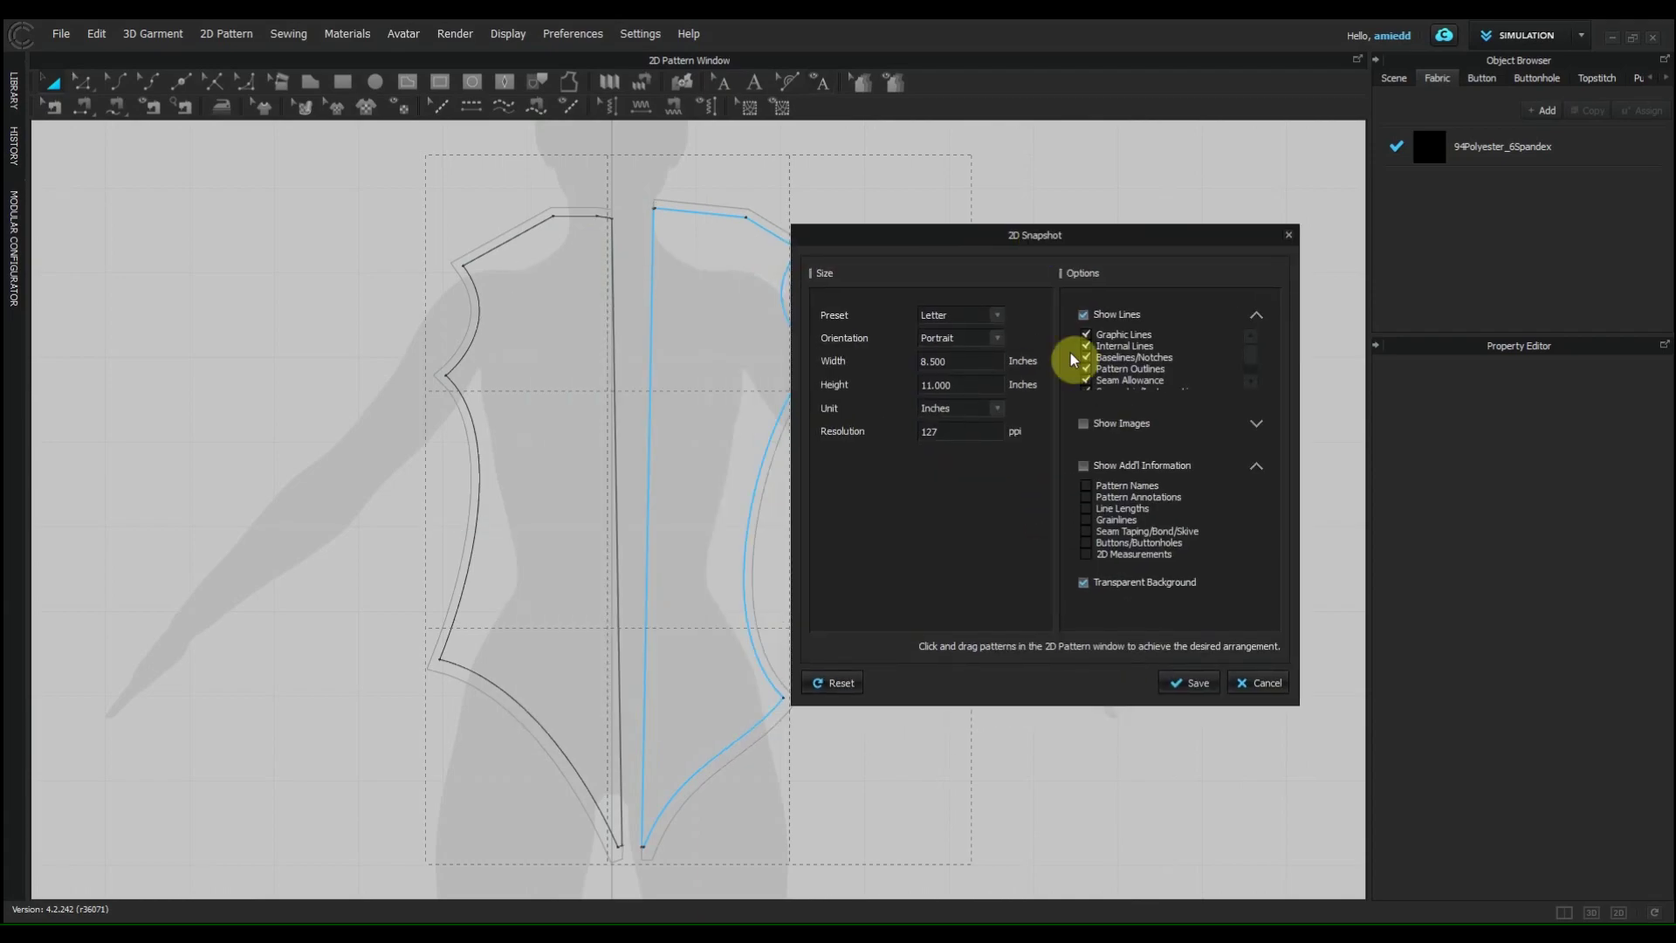
left_click(1083, 466)
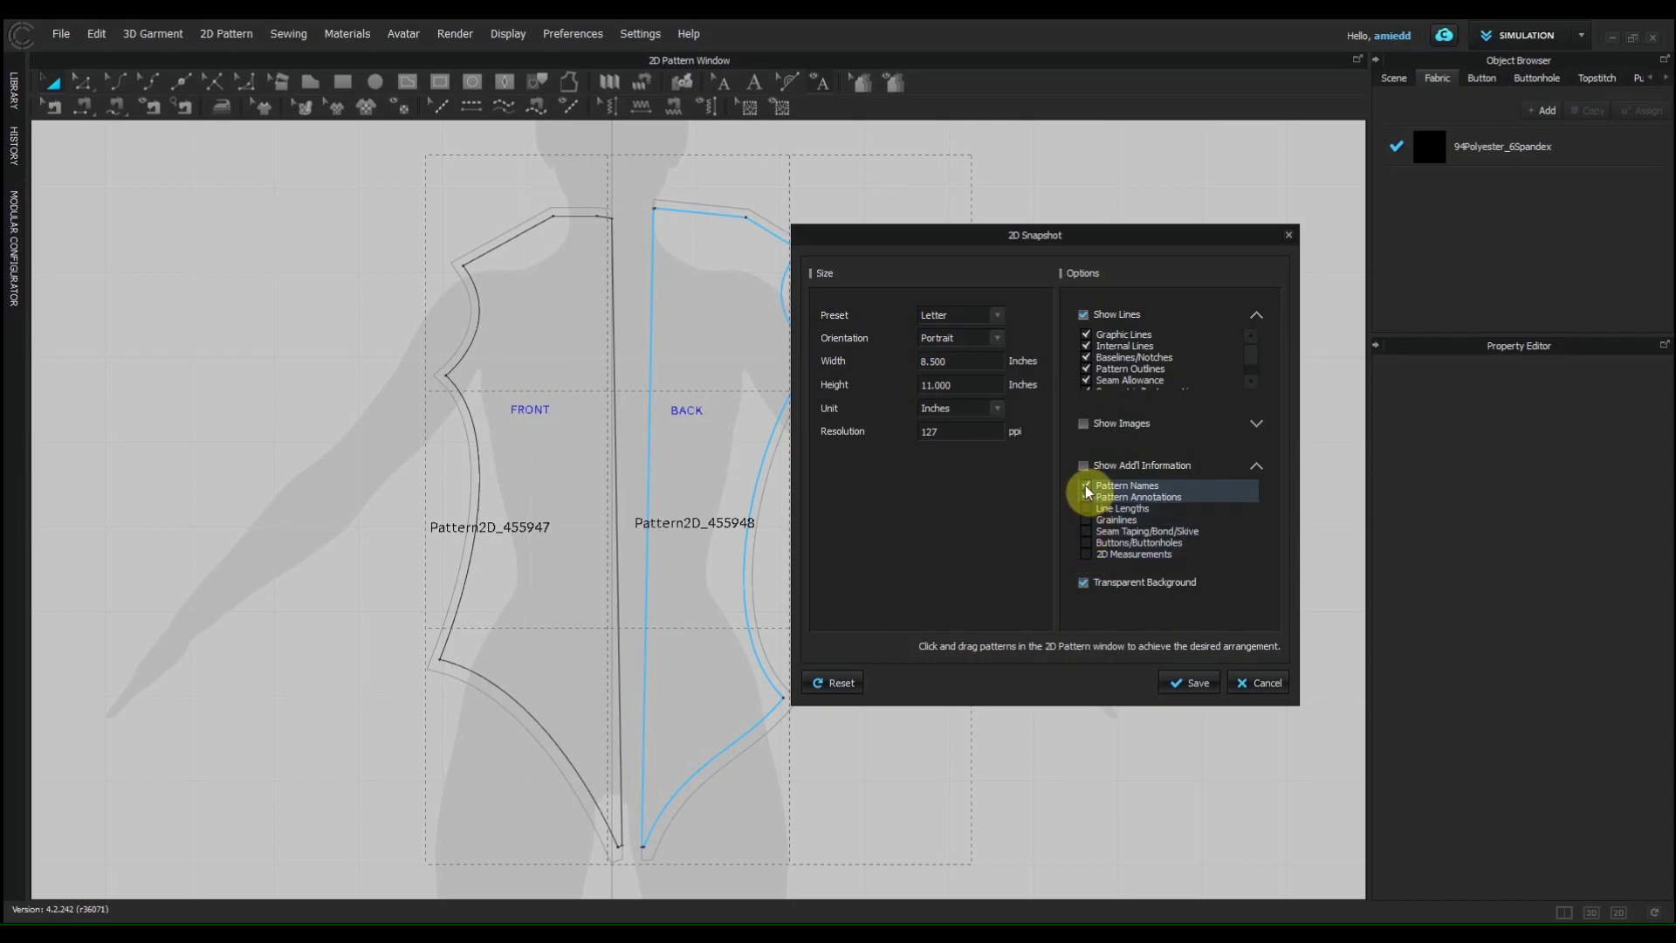
left_click(1086, 487)
left_click(527, 429)
left_click(630, 567)
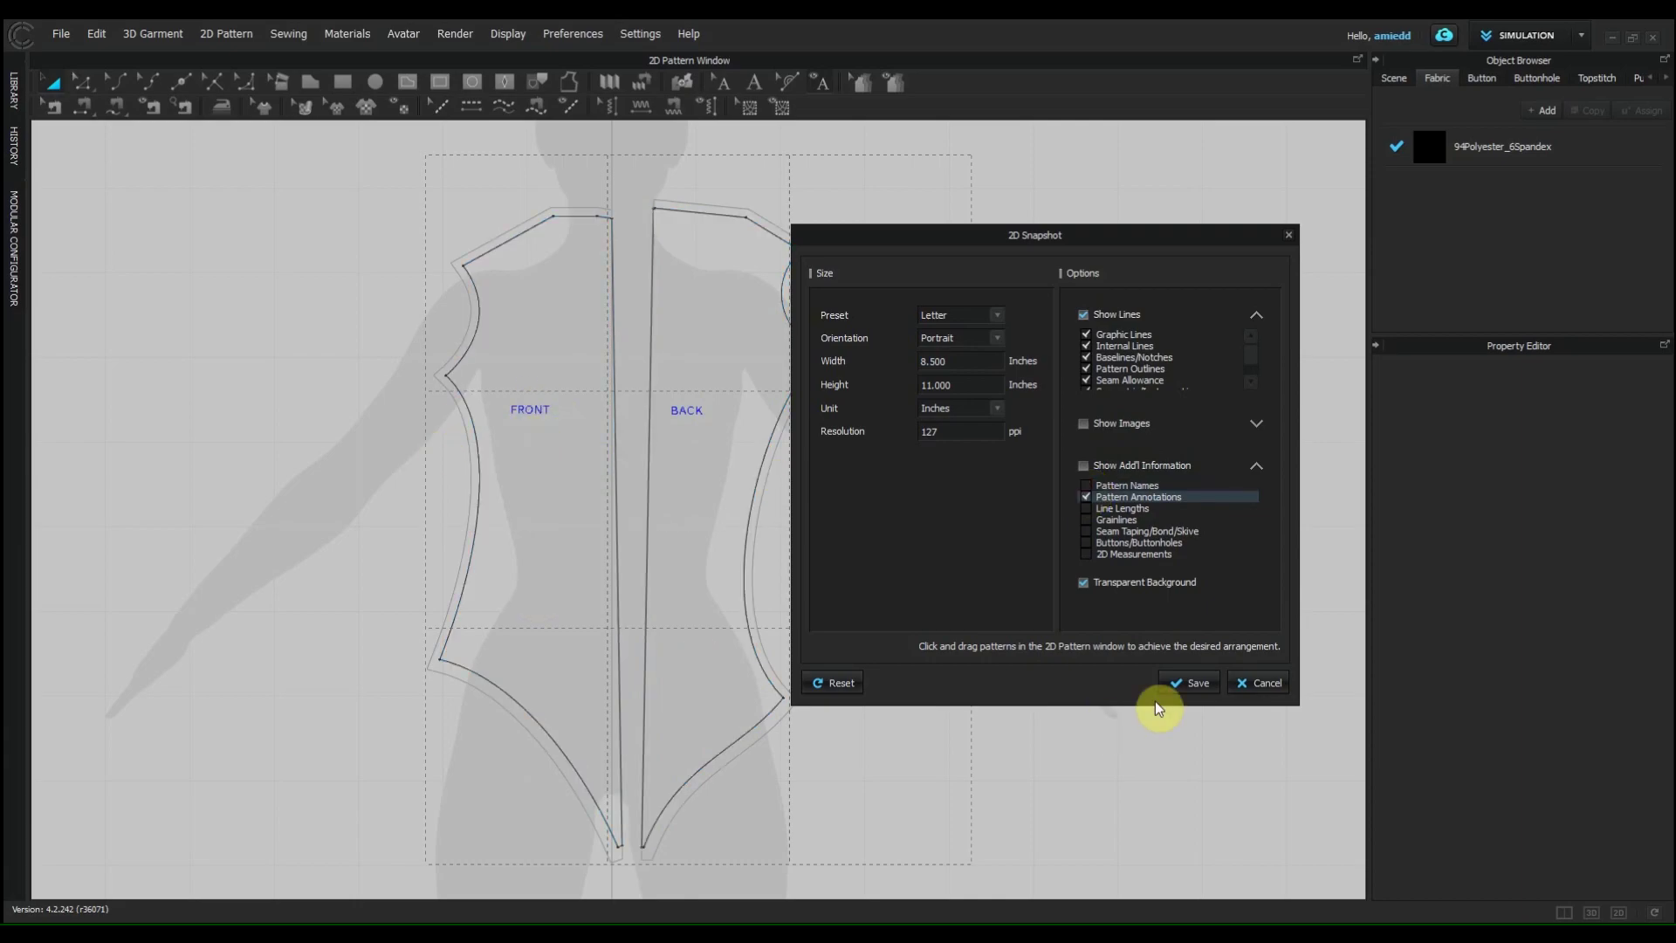
Step: Save the 2D pattern snapshot as a PNG image in a folder on Google Drive File Stream
left_click(1187, 683)
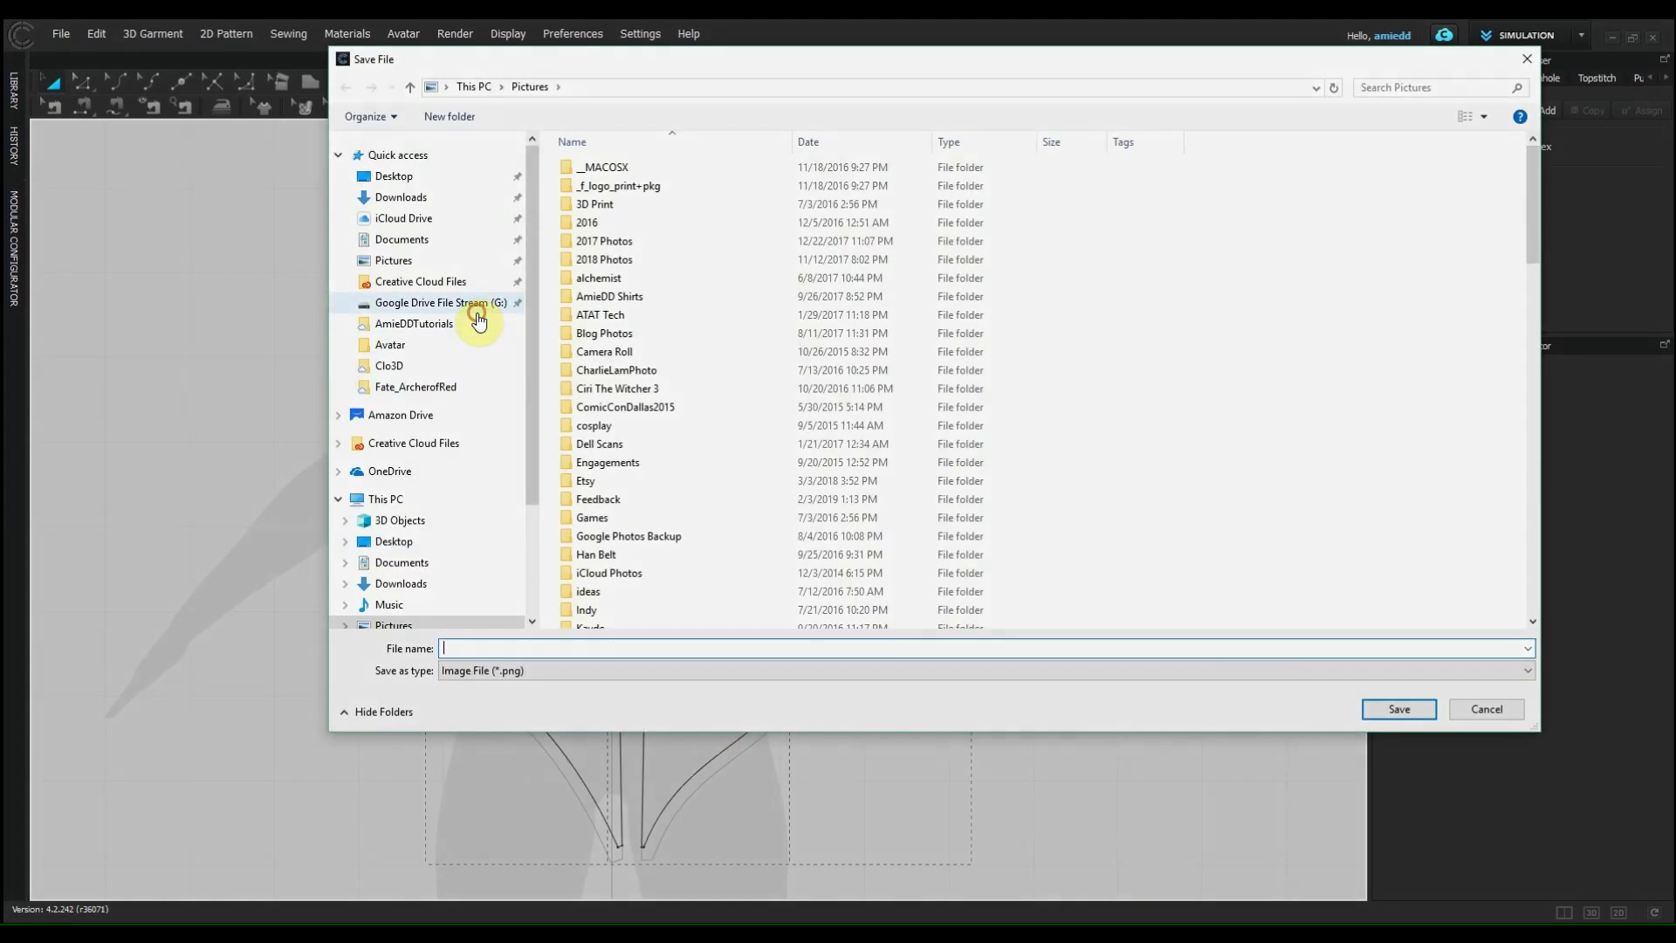
left_click(478, 314)
double_click(624, 165)
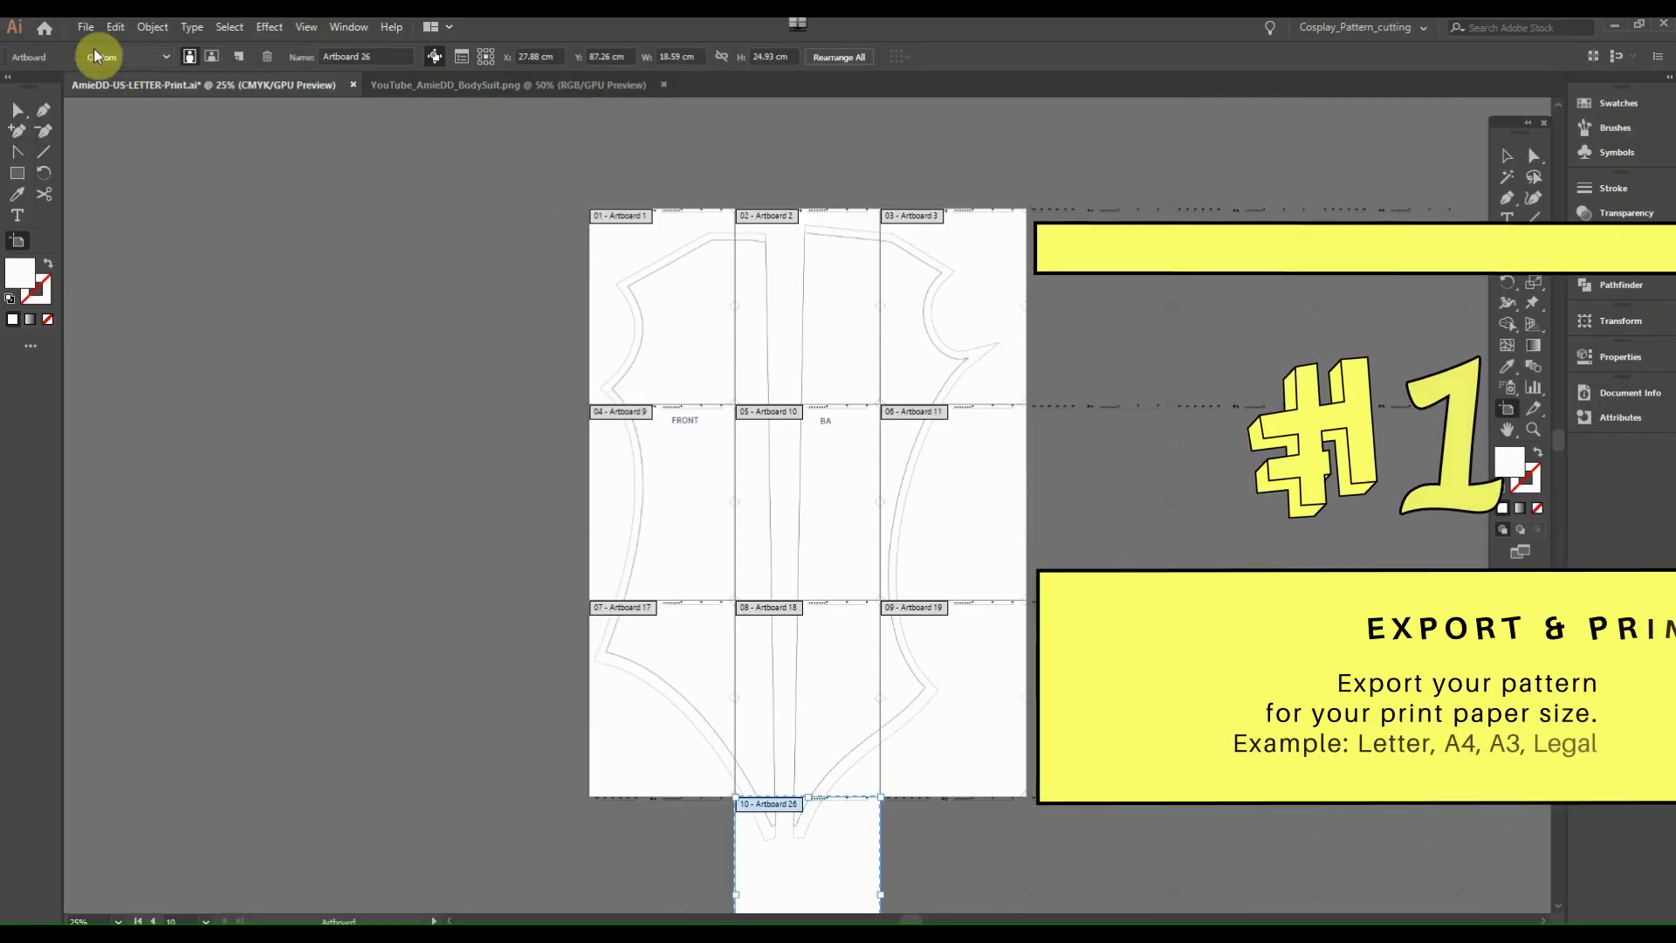
Step: In Adobe Illustrator, save the tiled letter-size pattern as an Adobe PDF named AmieDD-US-LETTER-Print_BodySuit.pdf
left_click(87, 27)
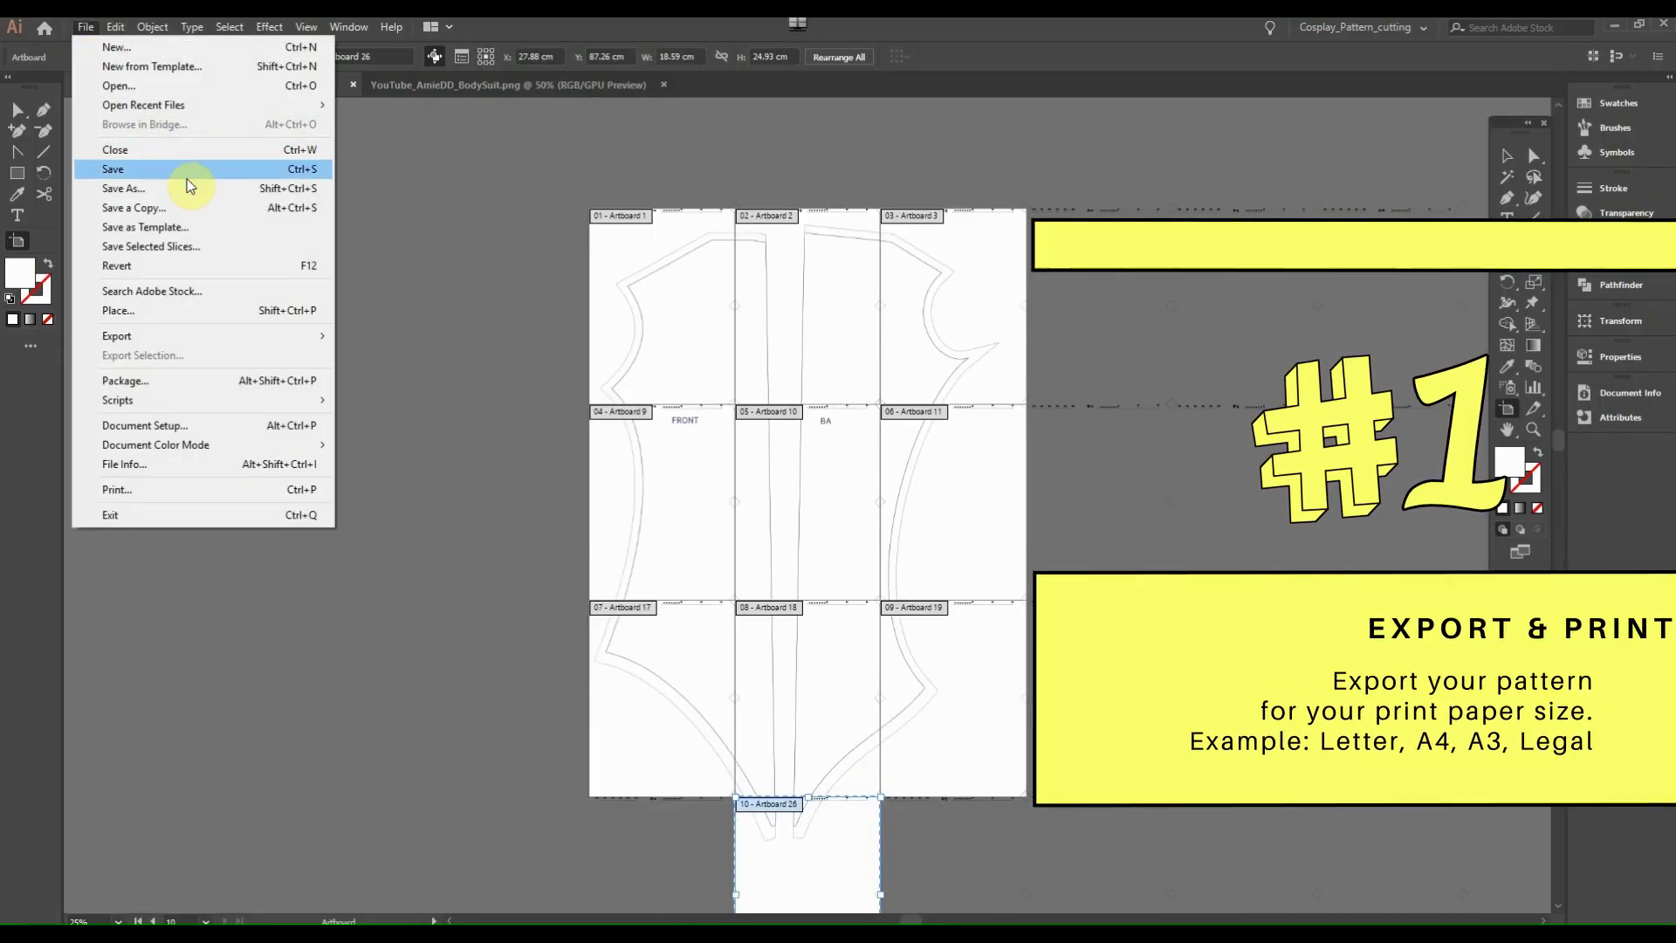
left_click(190, 188)
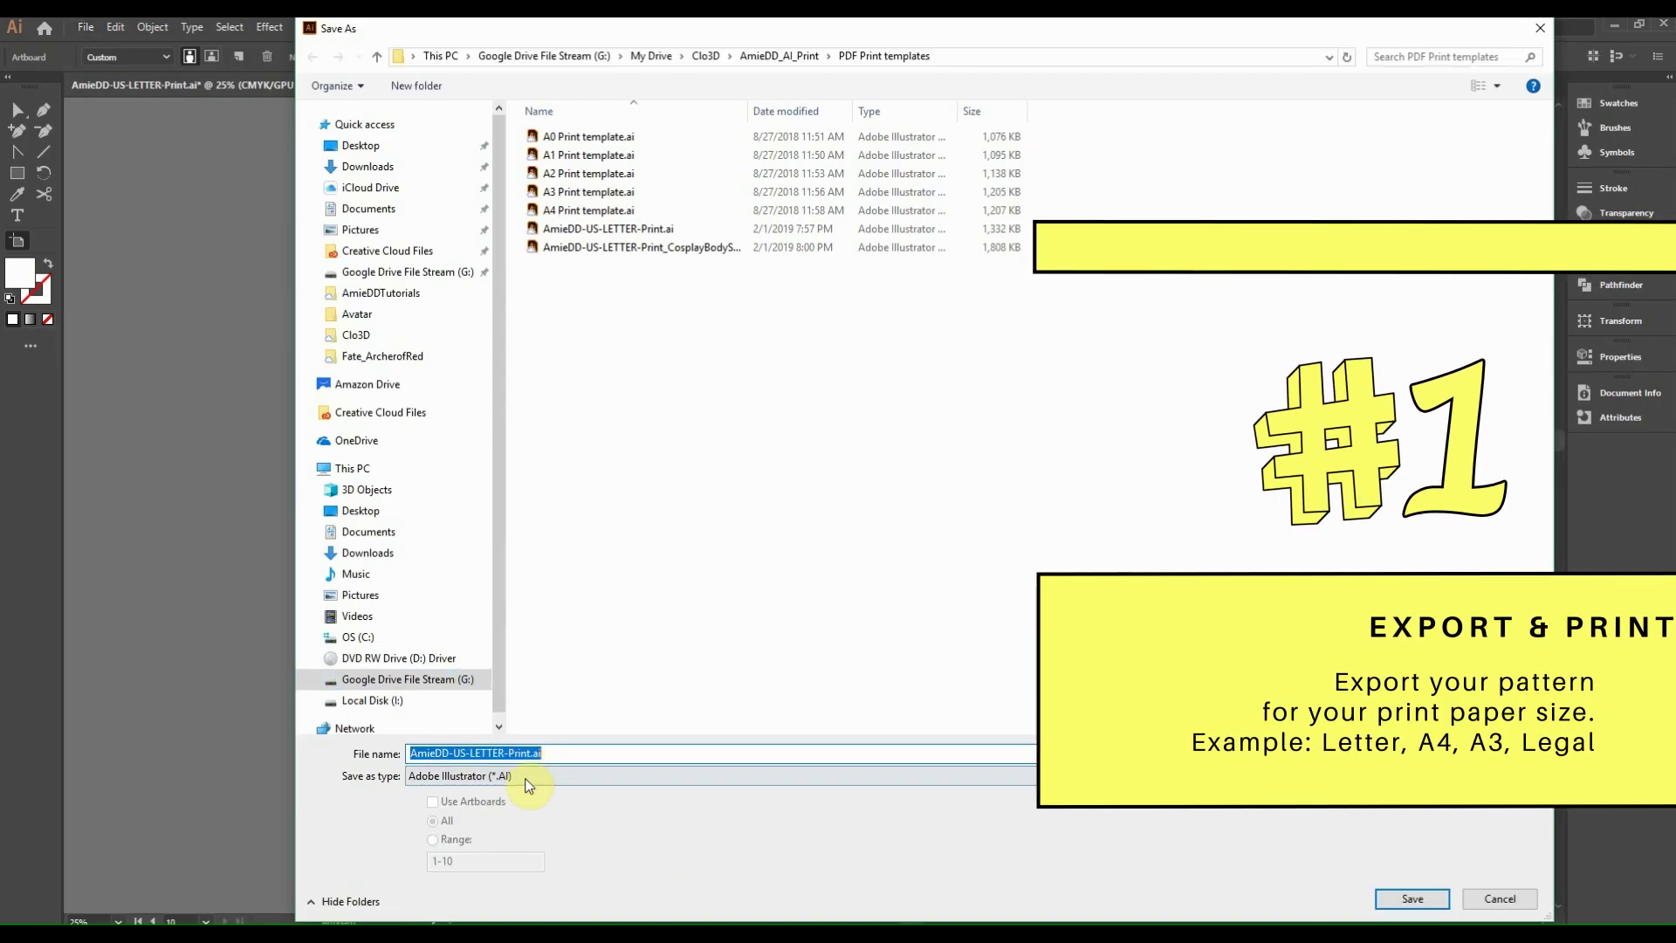
left_click(528, 776)
left_click(521, 815)
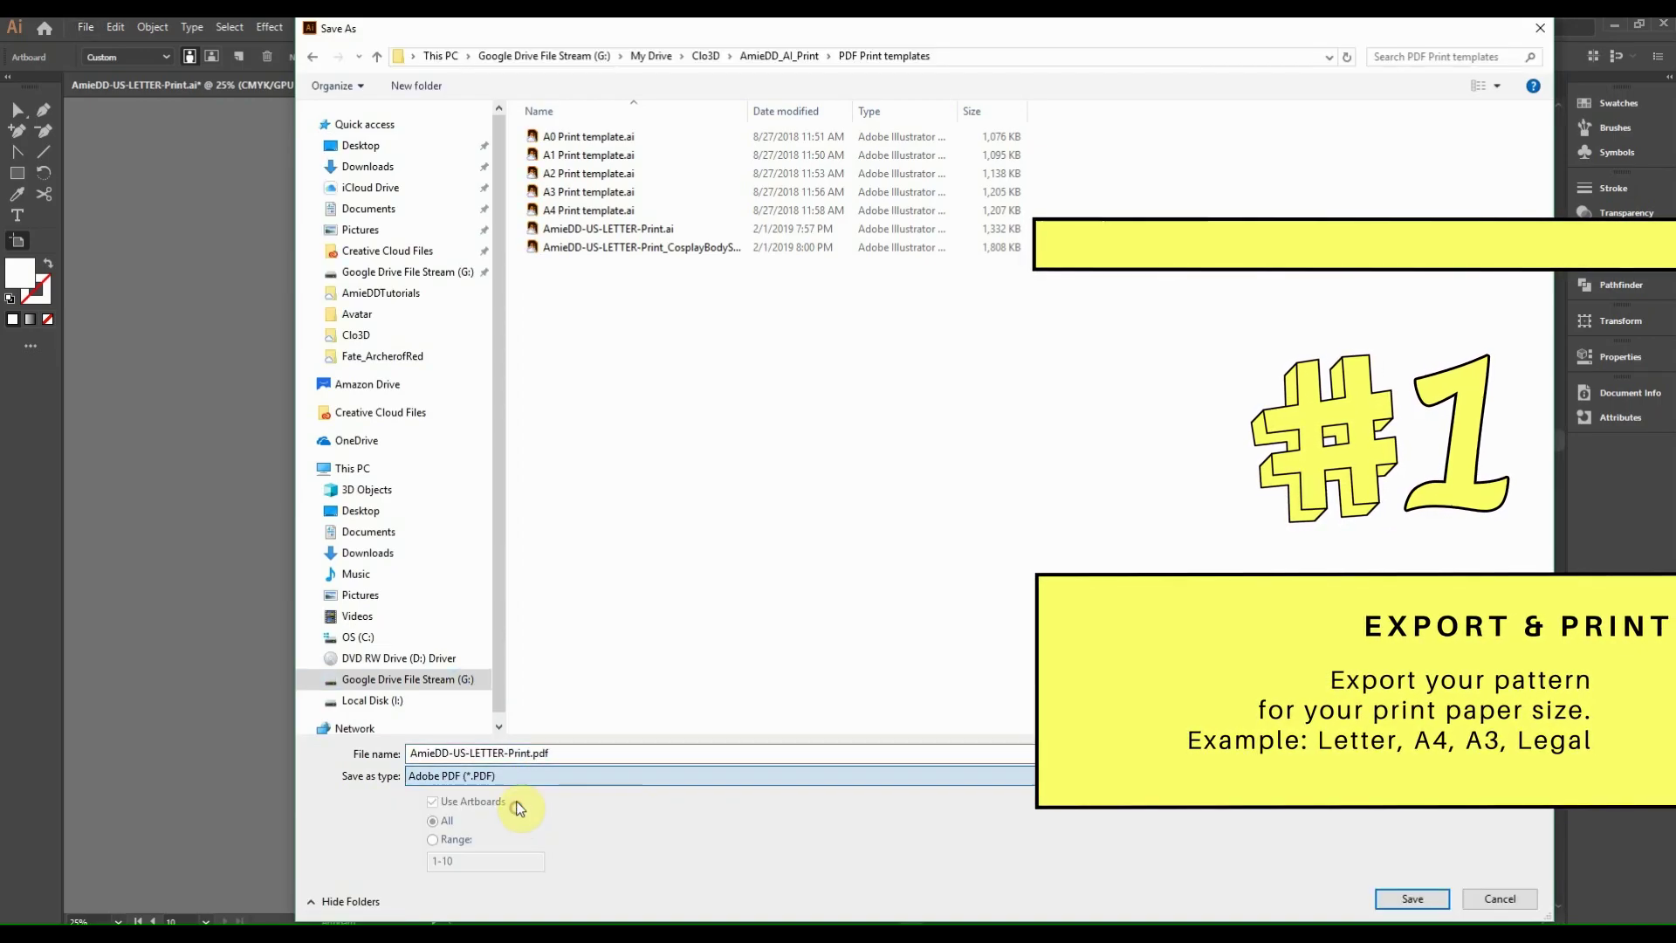
left_click(475, 752)
left_click(470, 752)
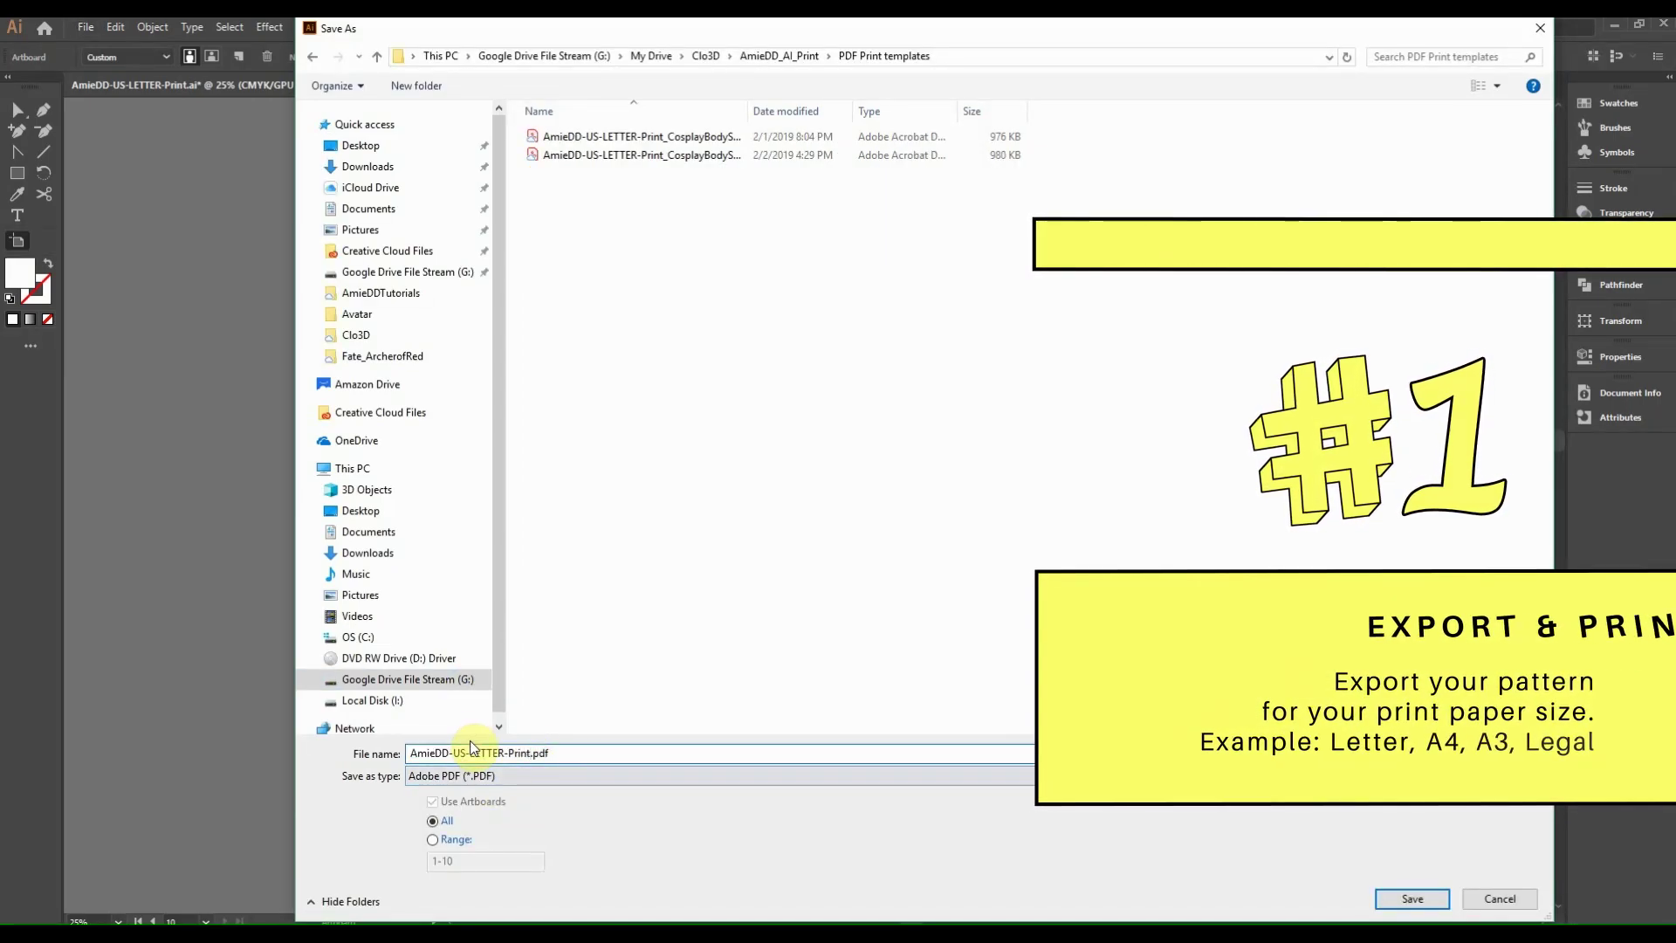
type("+")
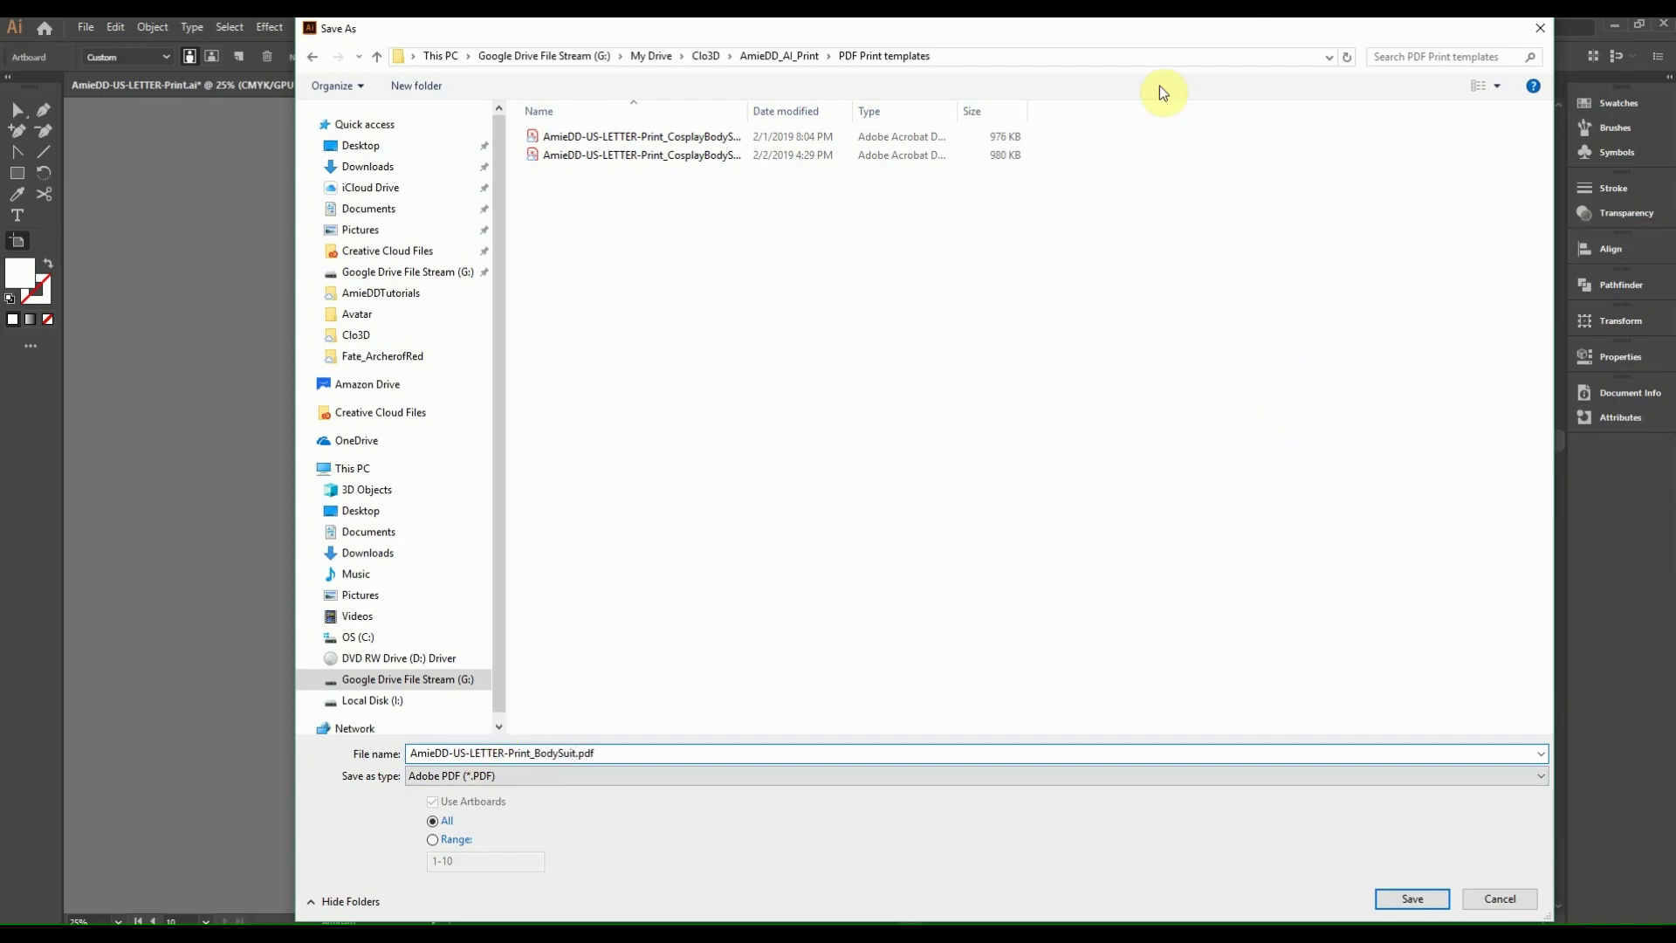
left_click(1071, 59)
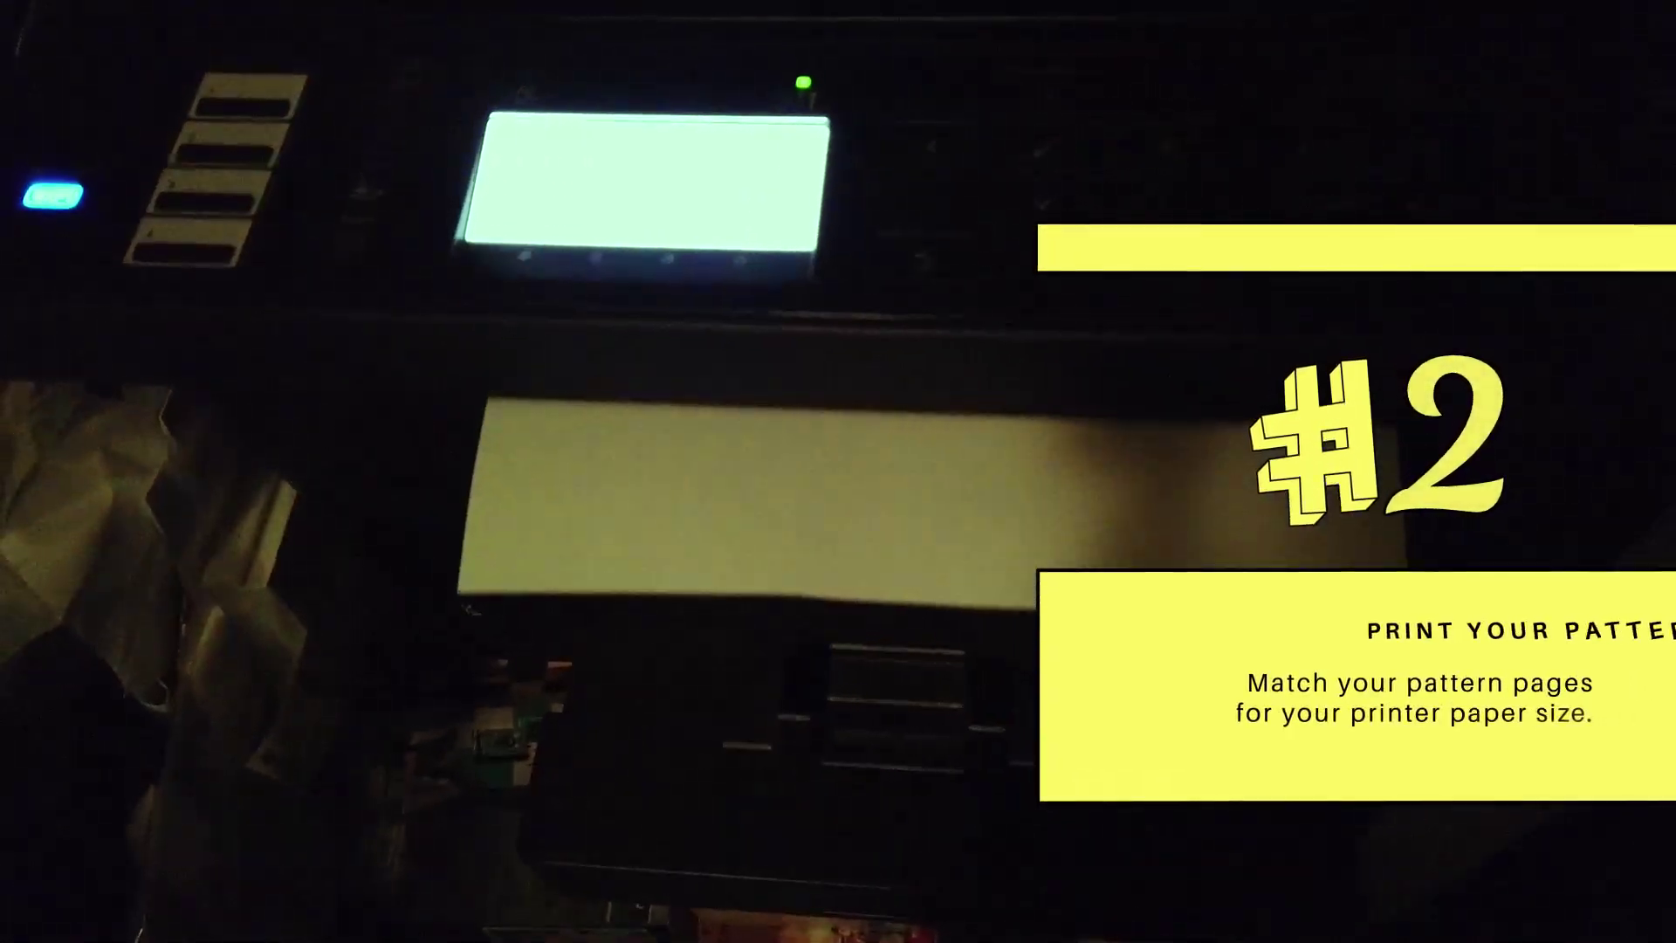